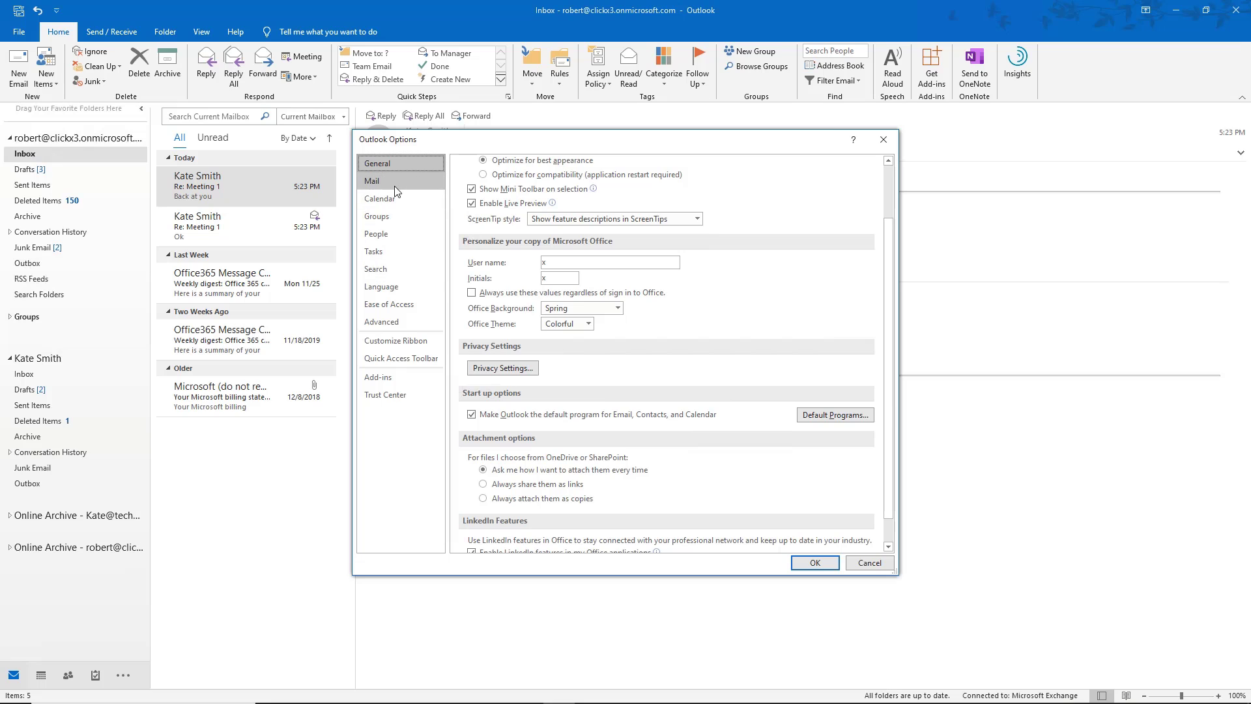
Set the Stationery font for new mail messages to Arial 14 pt, keeping colour Automatic.
{"action": "left_click", "coordinate": [394, 182]}
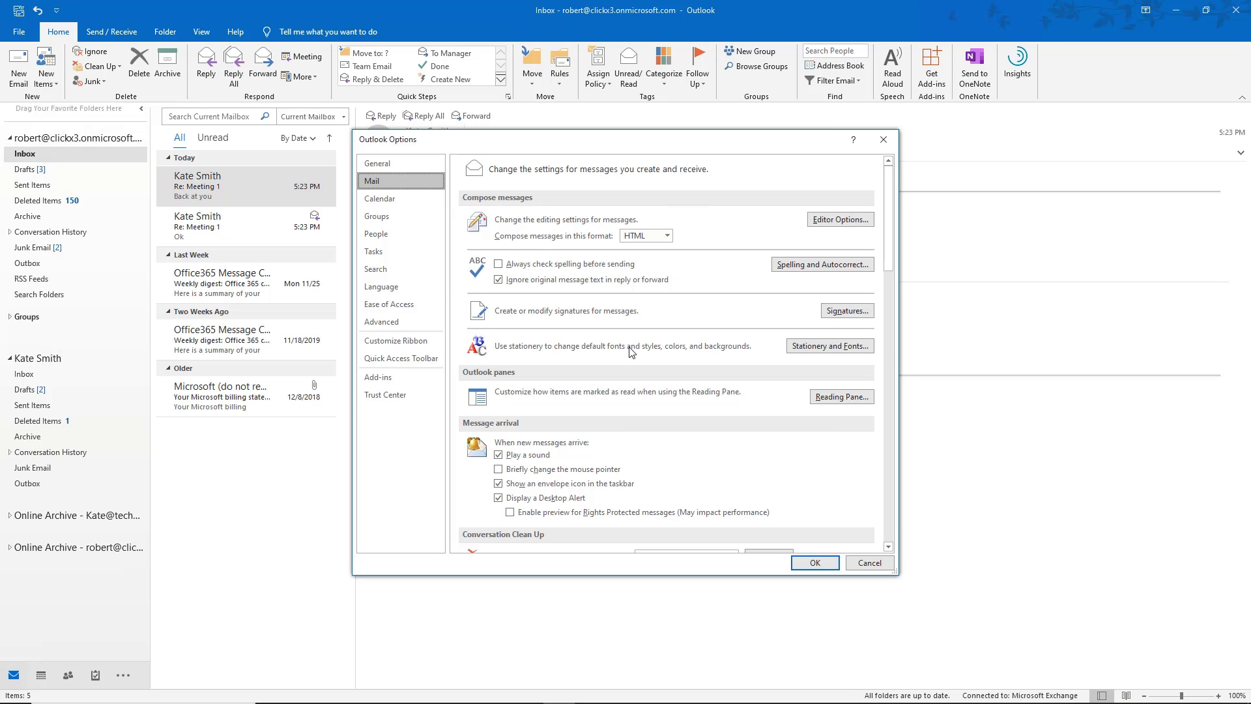
{"action": "left_click", "coordinate": [820, 353]}
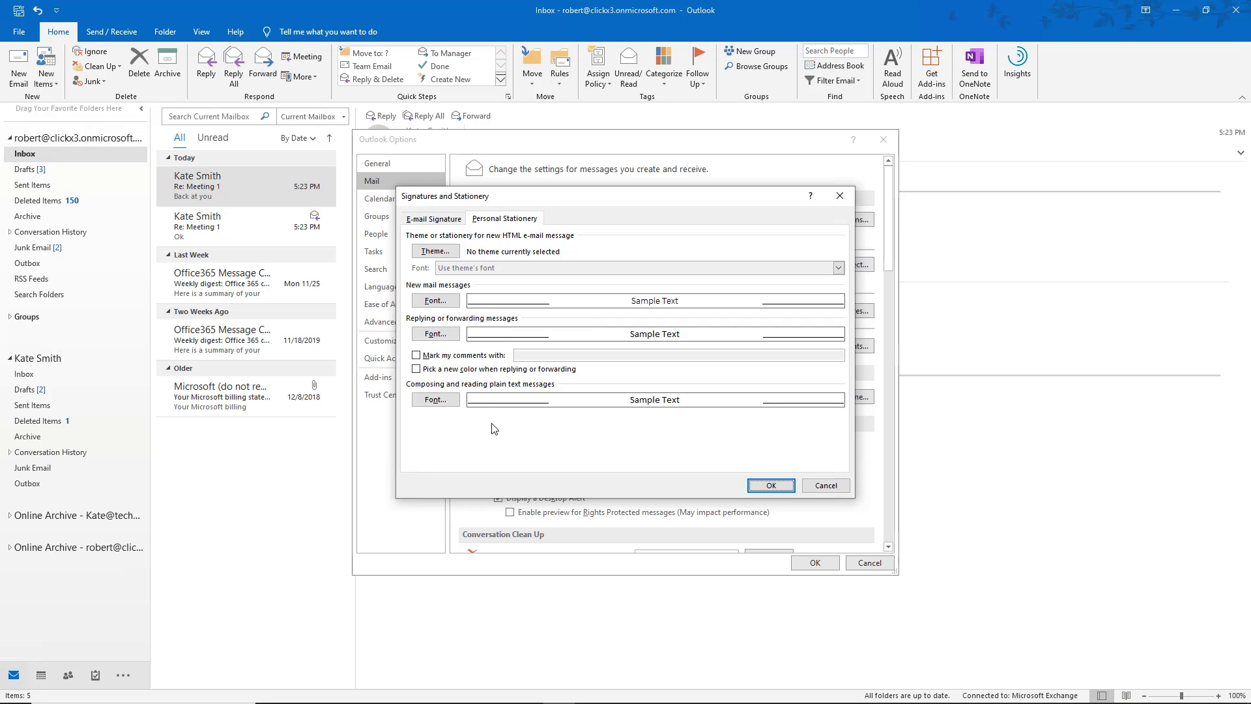
{"action": "left_click", "coordinate": [435, 300]}
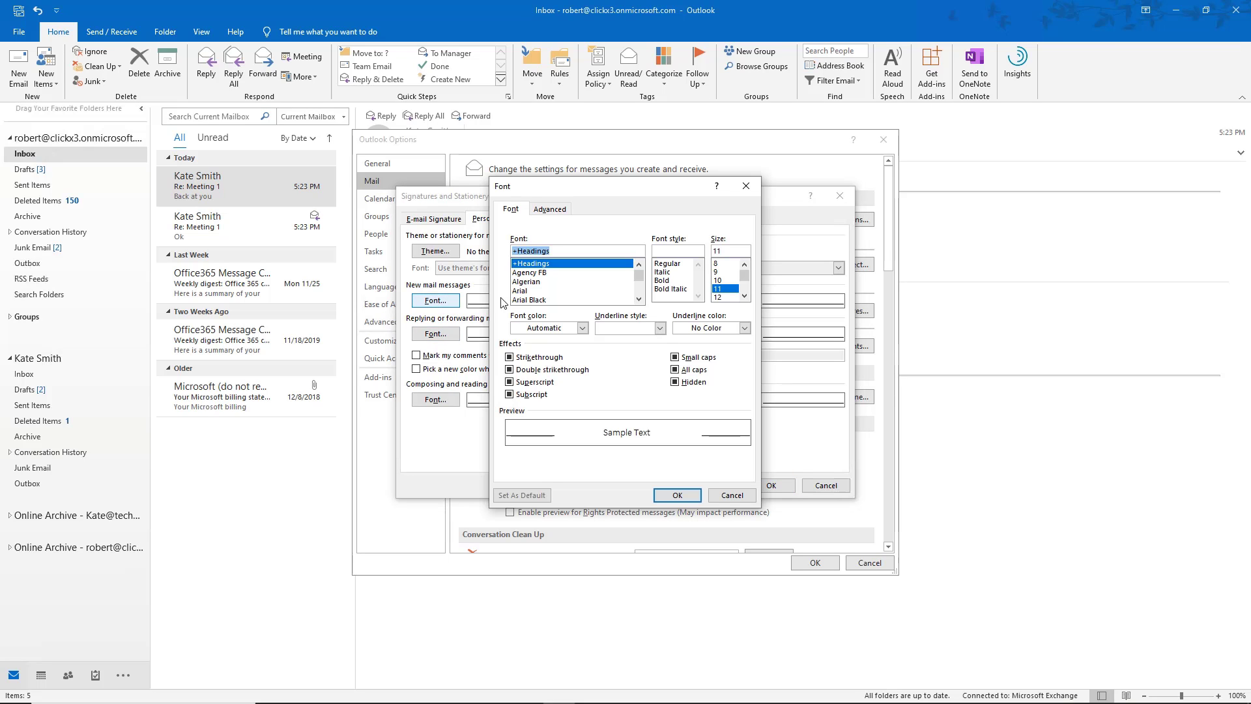
{"action": "left_click", "coordinate": [525, 292]}
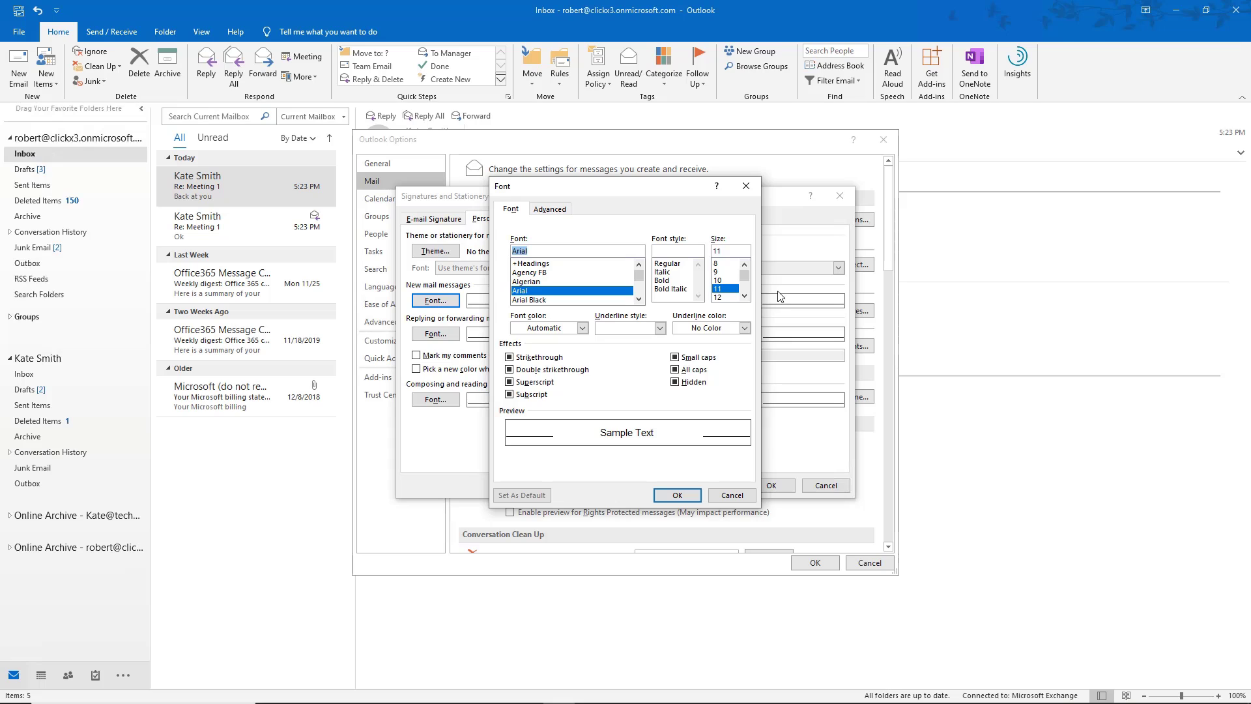
{"action": "scroll", "coordinate": [717, 287], "scroll_direction": "down", "scroll_amount": 2}
{"action": "left_click", "coordinate": [717, 289]}
{"action": "left_click", "coordinate": [745, 329]}
{"action": "left_click", "coordinate": [745, 329]}
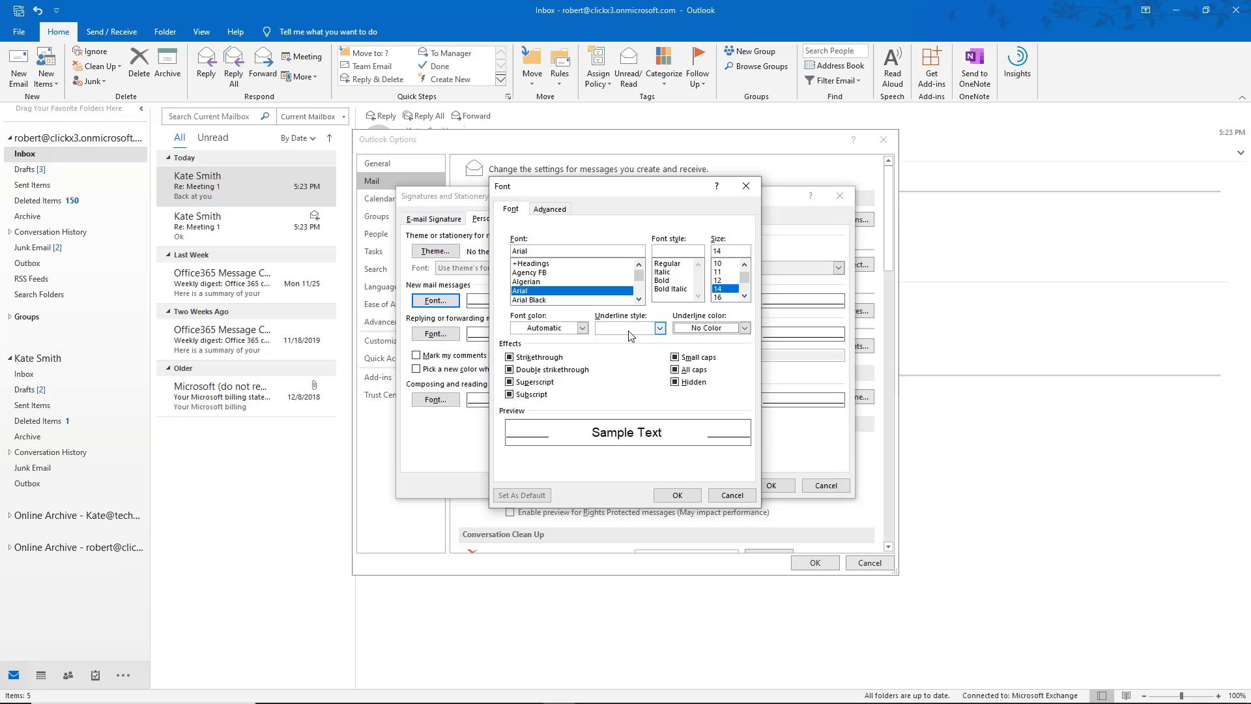
{"action": "left_click", "coordinate": [582, 329]}
{"action": "left_click", "coordinate": [582, 329]}
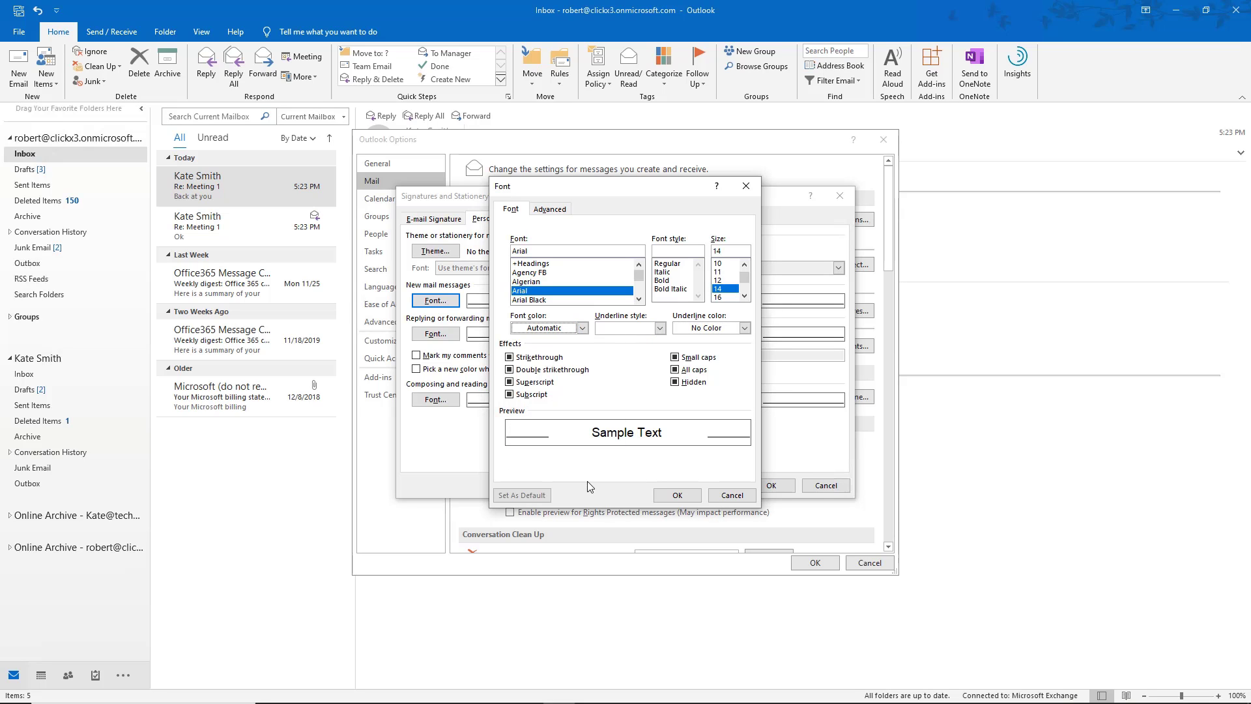
{"action": "left_click", "coordinate": [677, 496]}
Save the options, then test a new message typed 'Is this new?' and discard it.
{"action": "left_click", "coordinate": [768, 487]}
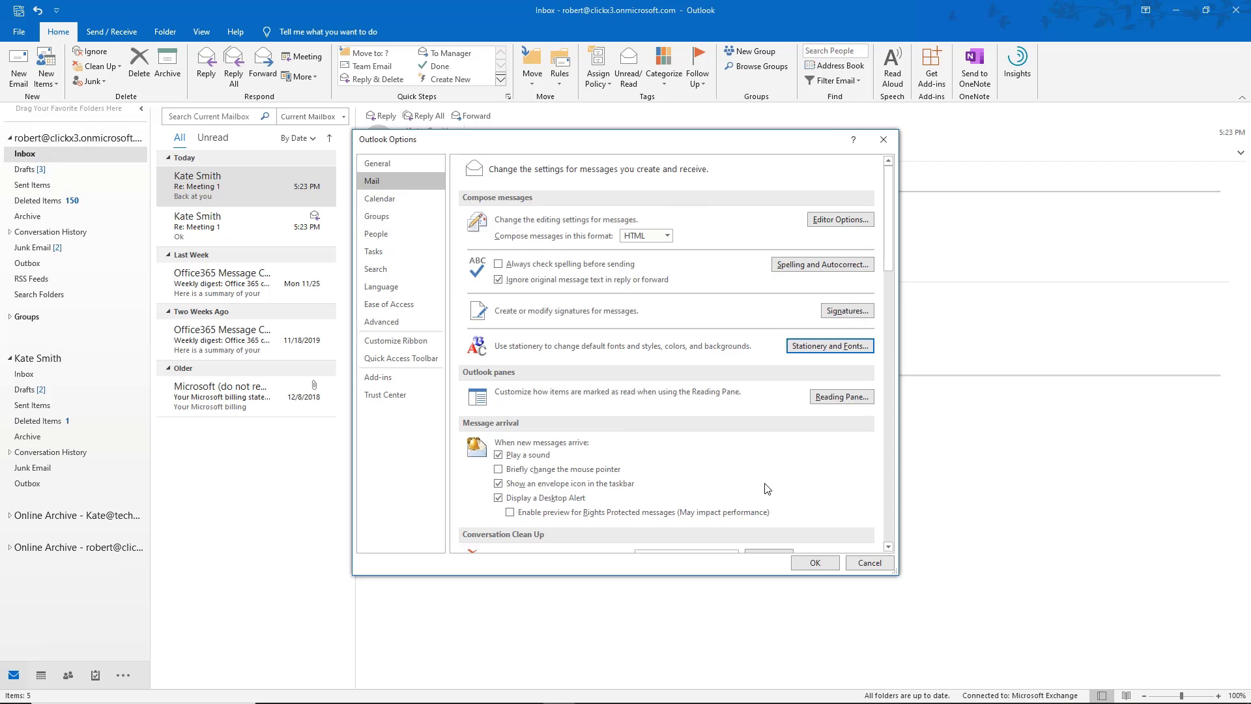
{"action": "left_click", "coordinate": [815, 562]}
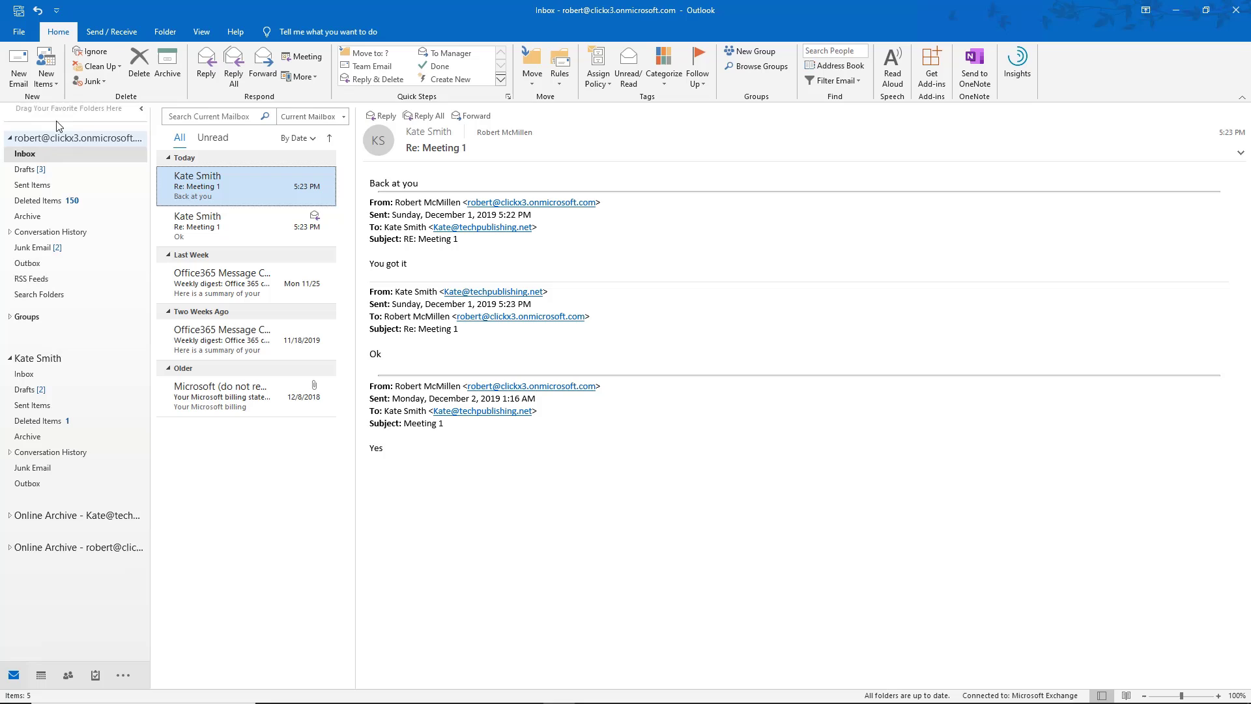
{"action": "left_click", "coordinate": [17, 85]}
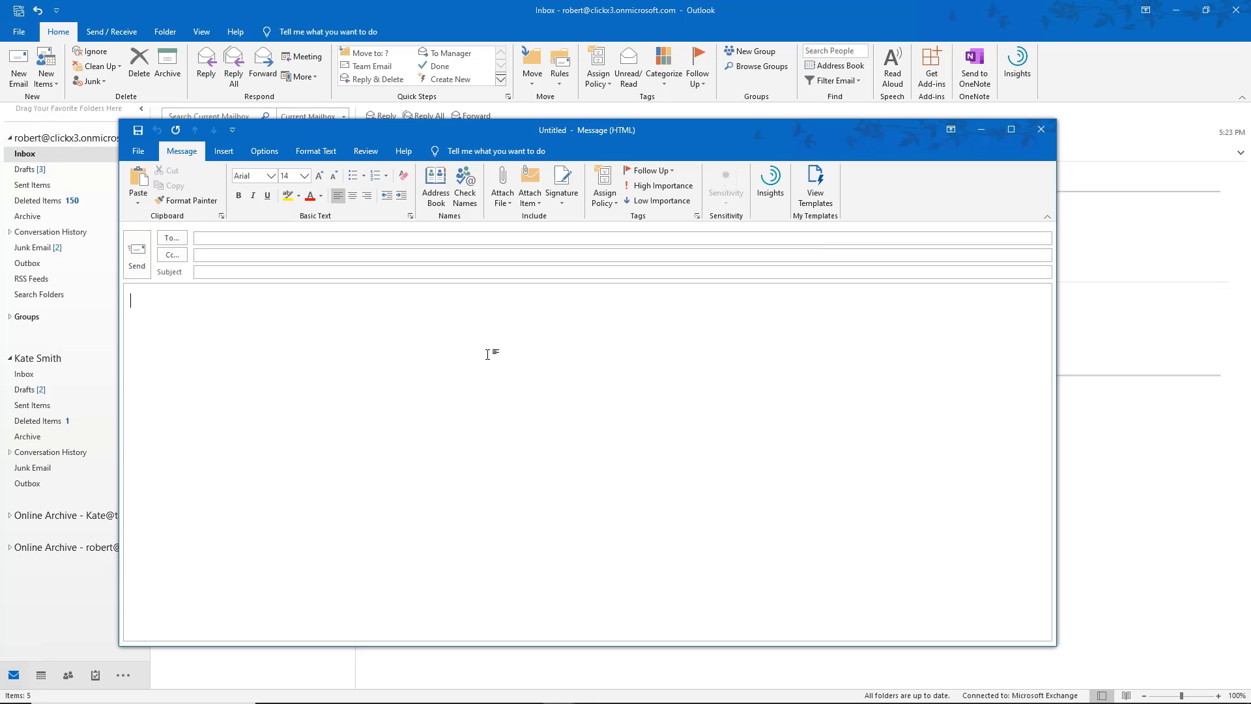
{"action": "type", "text": "Is this new?"}
{"action": "left_click", "coordinate": [1040, 127]}
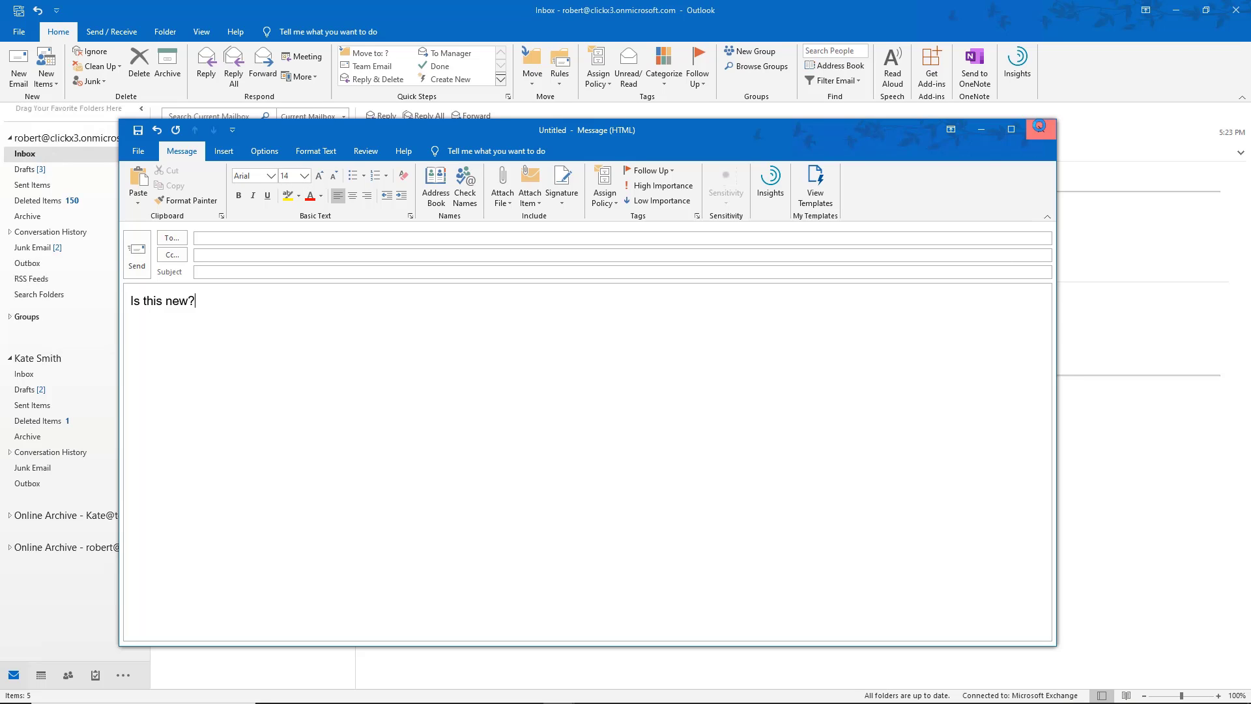
{"action": "left_click", "coordinate": [634, 391]}
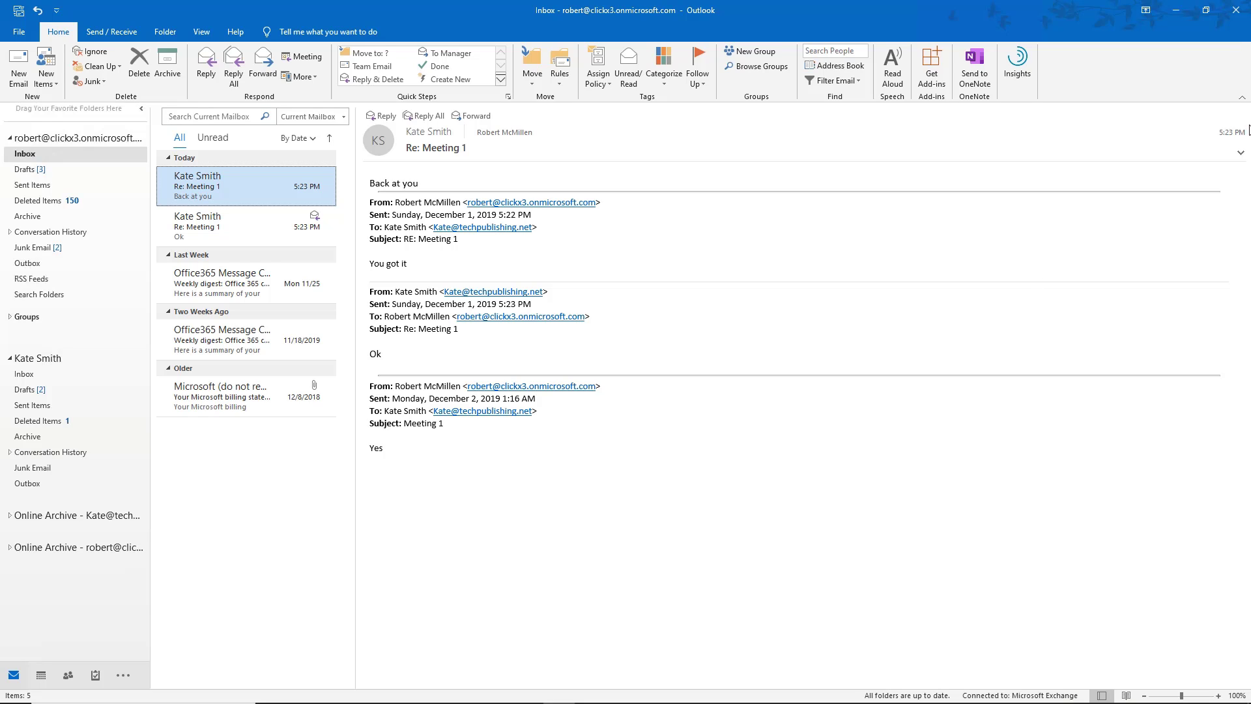
Restart Outlook and open a new message to confirm the font, then close it.
{"action": "left_click", "coordinate": [1236, 9]}
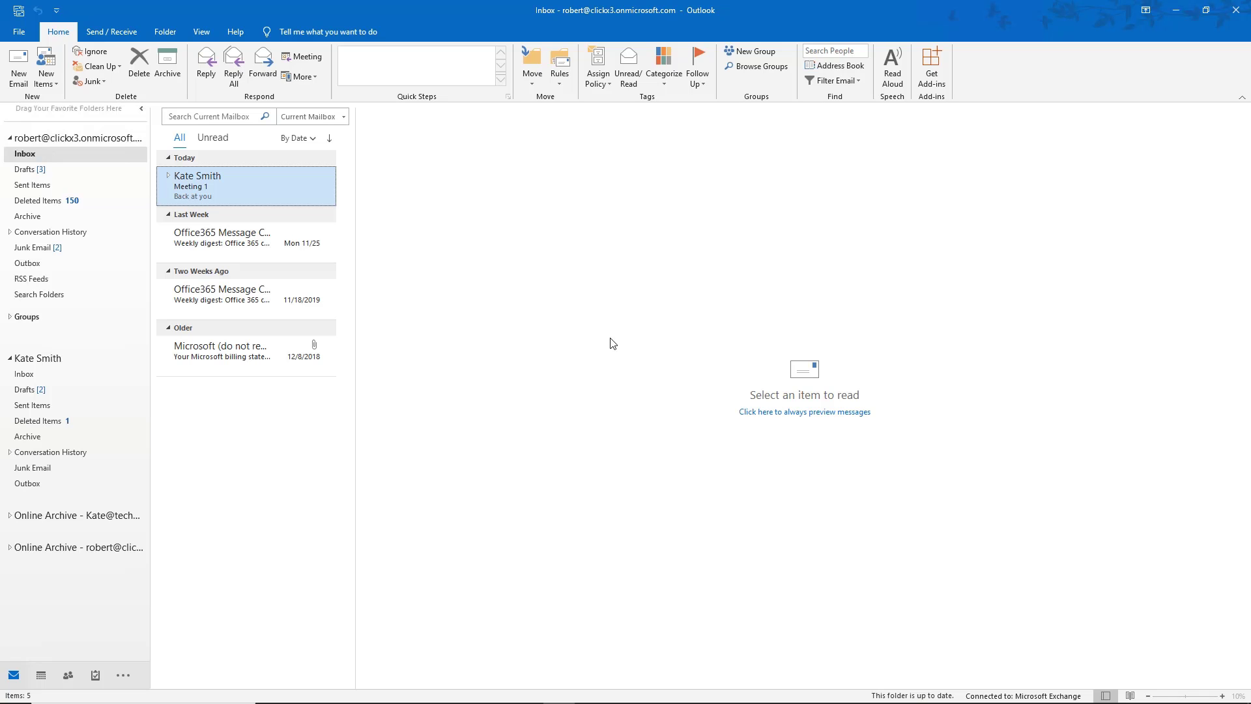
{"action": "left_click", "coordinate": [19, 73]}
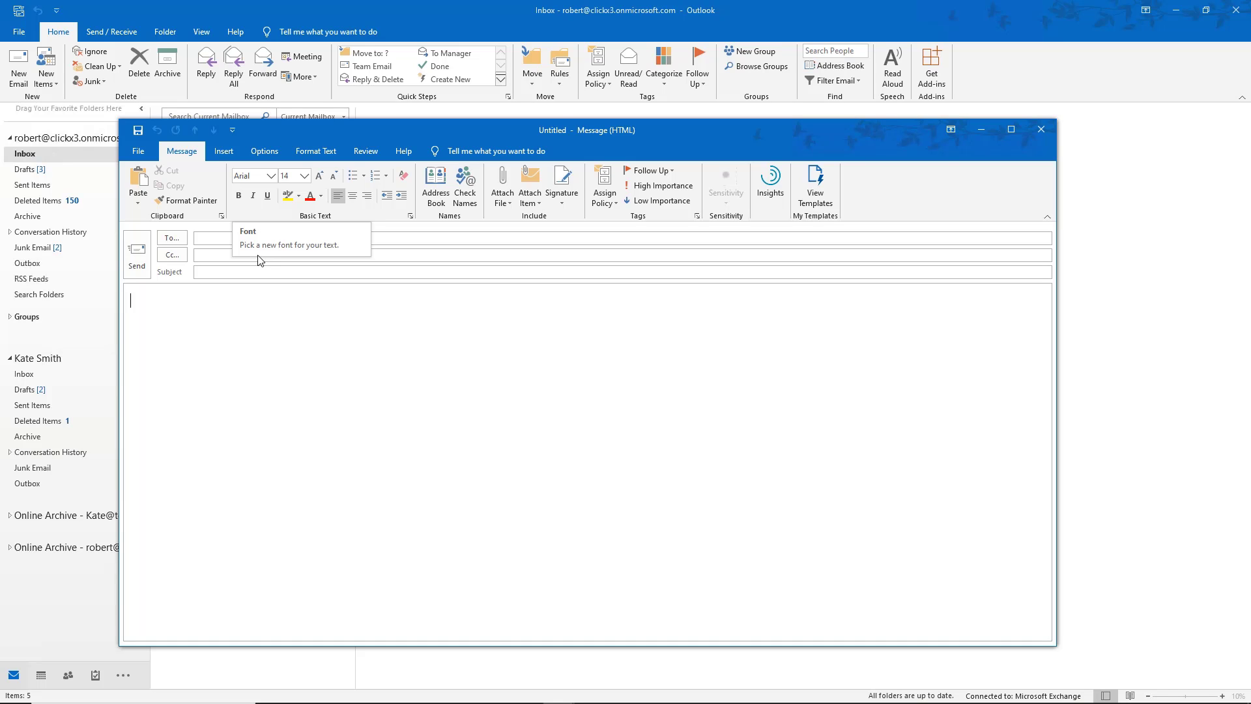
{"action": "key", "text": "Escape"}
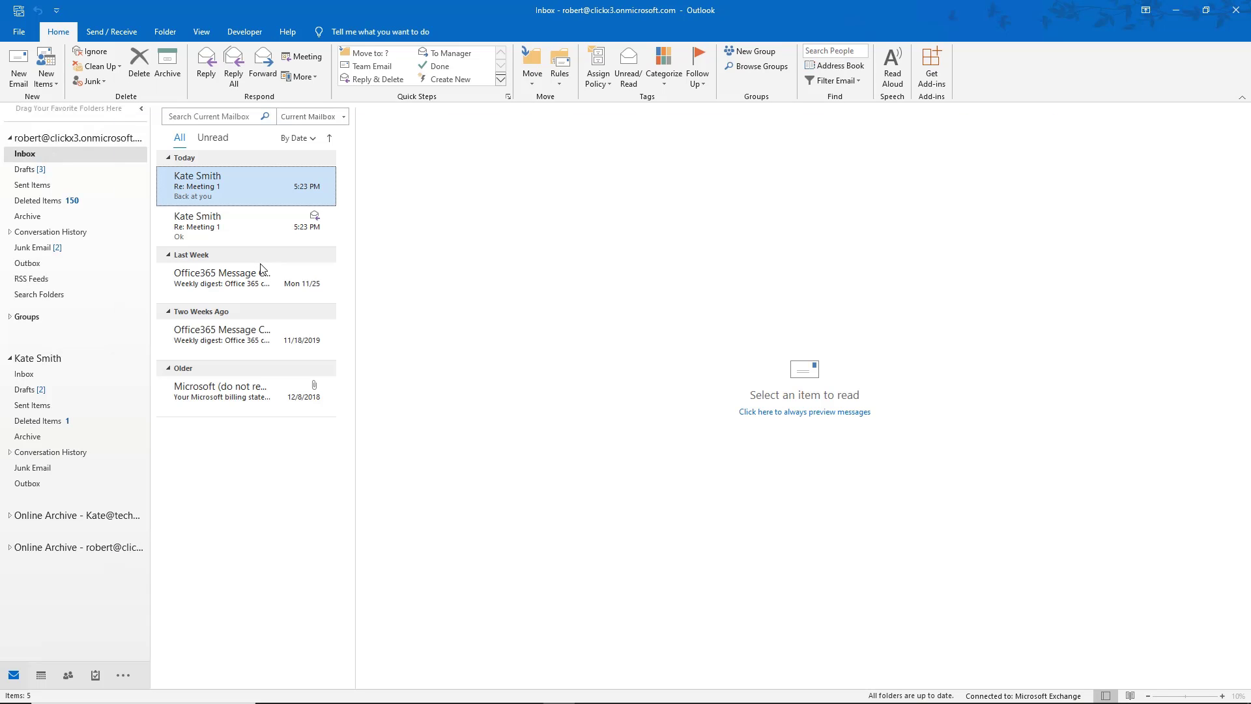
Set the Unread messages conditional formatting font size to Bigger (16 pt Segoe UI).
{"action": "left_click", "coordinate": [203, 33]}
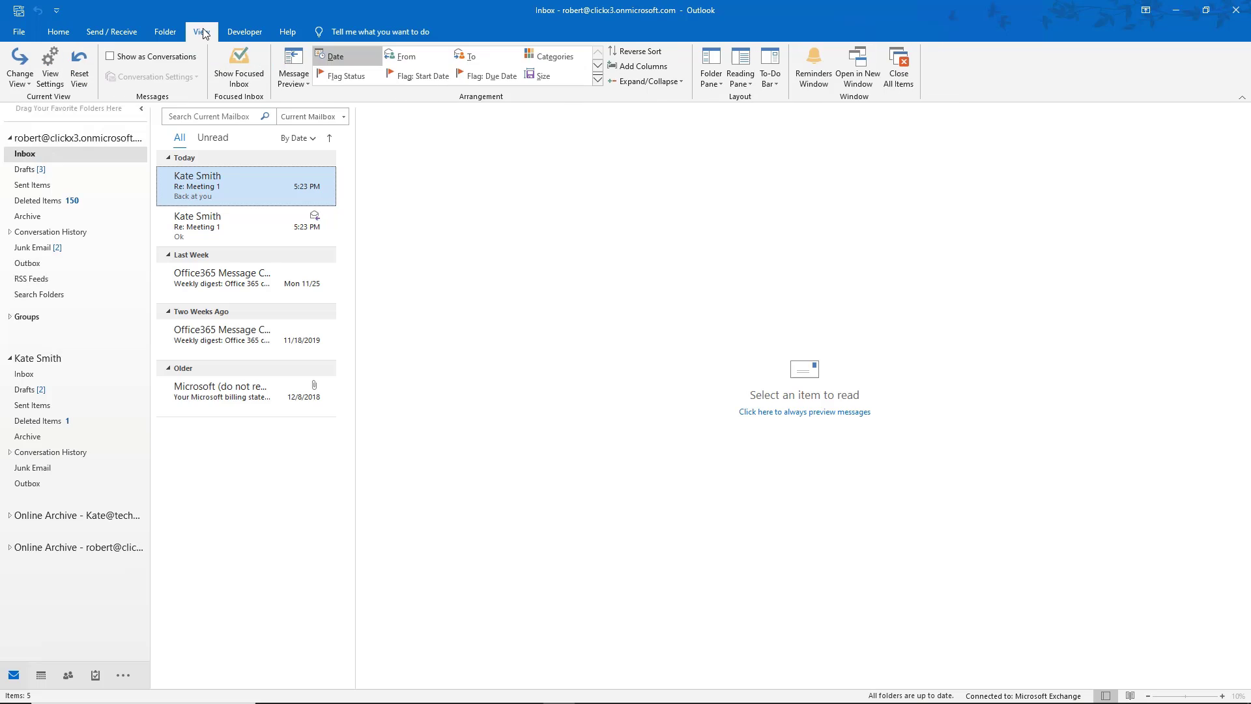
{"action": "left_click", "coordinate": [55, 85]}
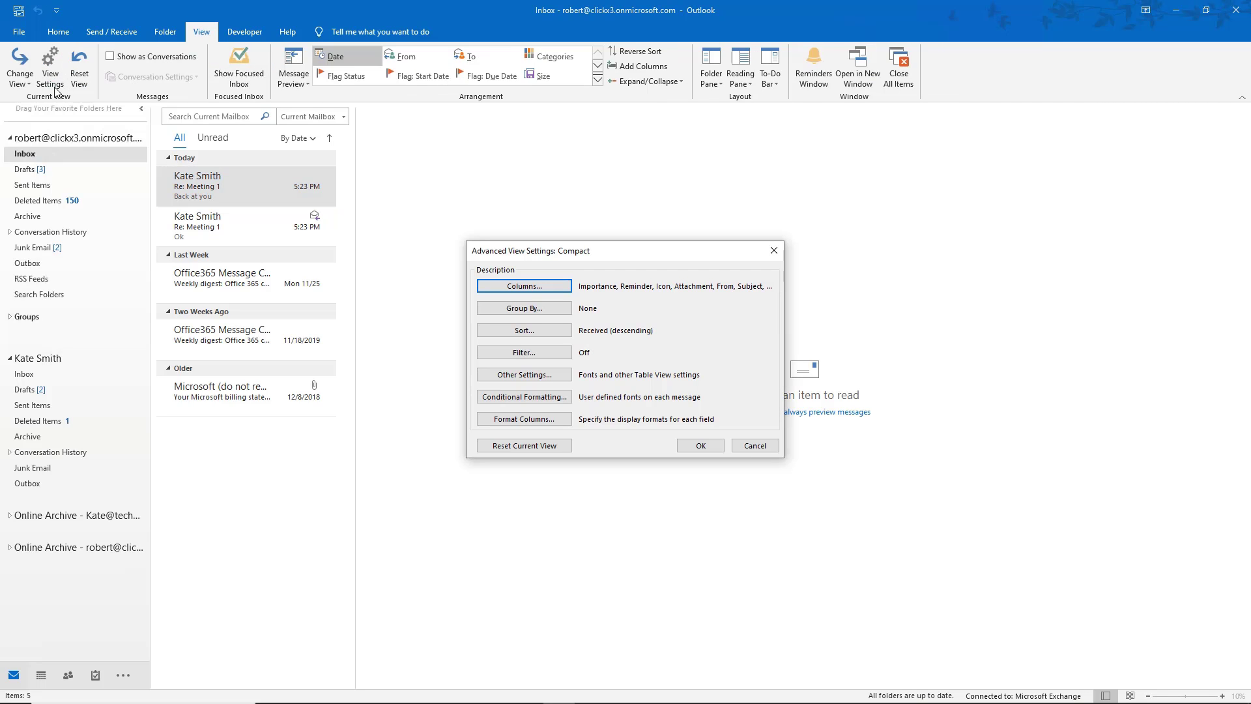
{"action": "left_click", "coordinate": [518, 395]}
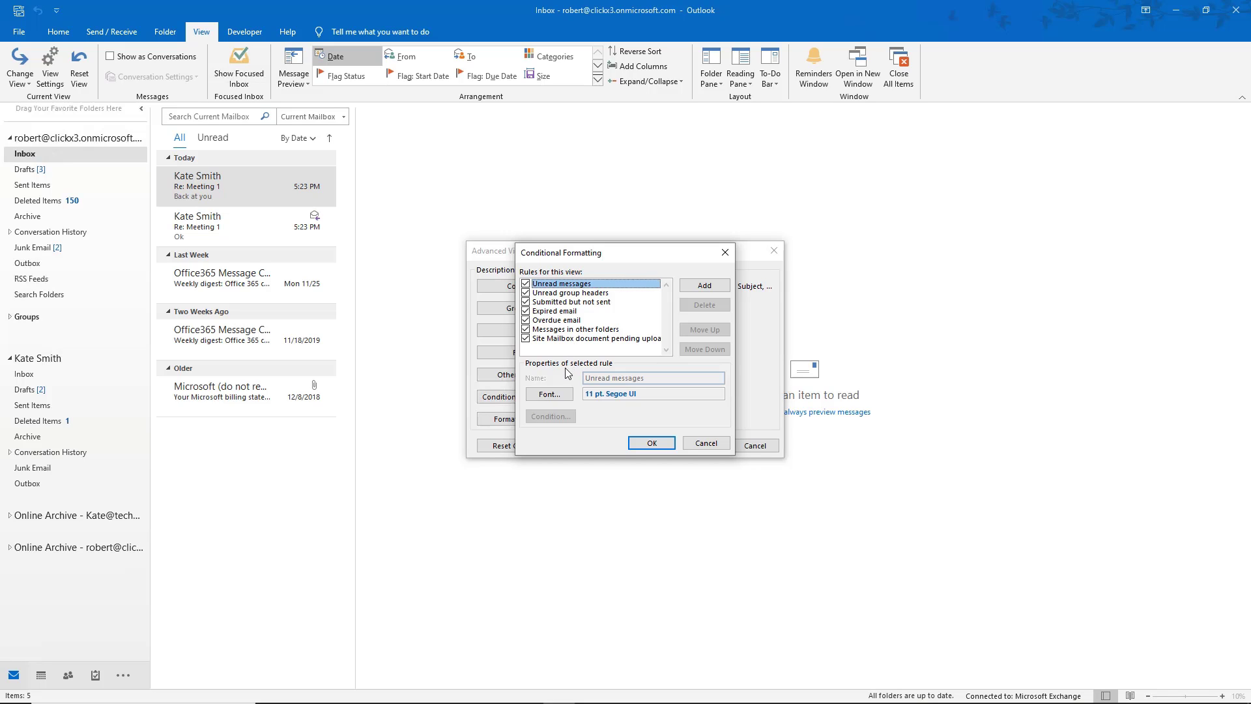
{"action": "left_click", "coordinate": [553, 395]}
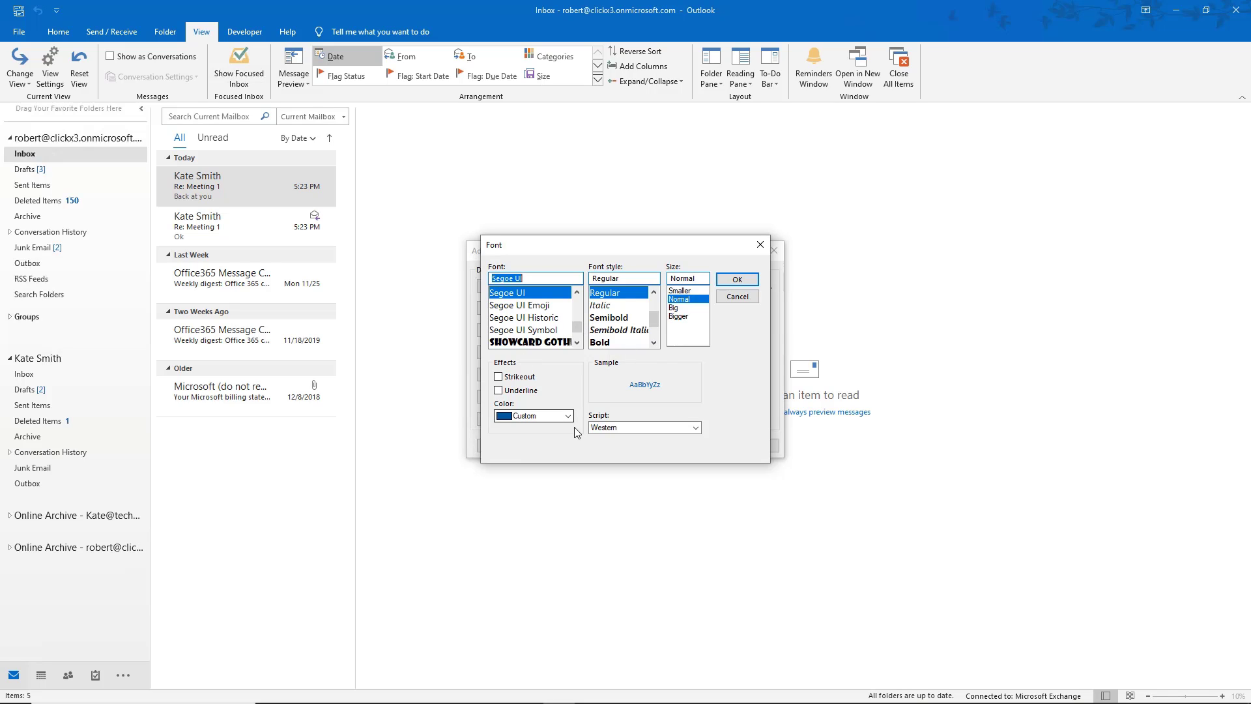
{"action": "left_click", "coordinate": [687, 318]}
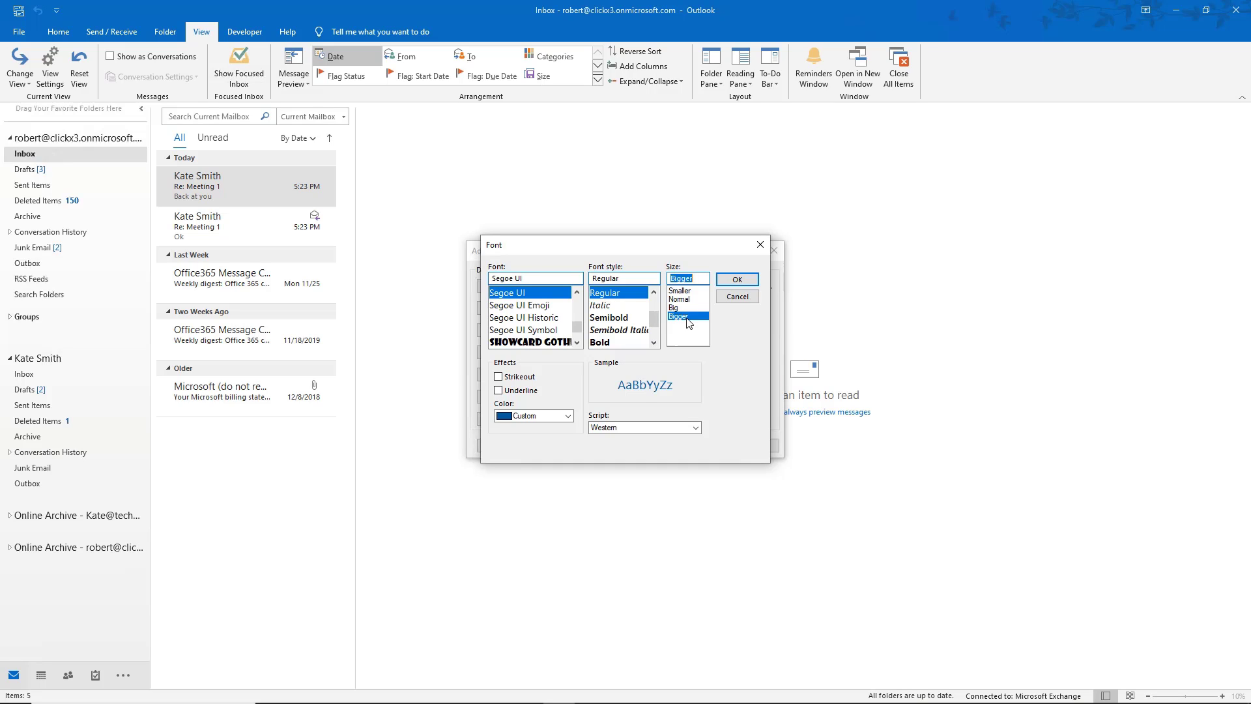
{"action": "left_click", "coordinate": [736, 281]}
{"action": "left_click", "coordinate": [736, 281]}
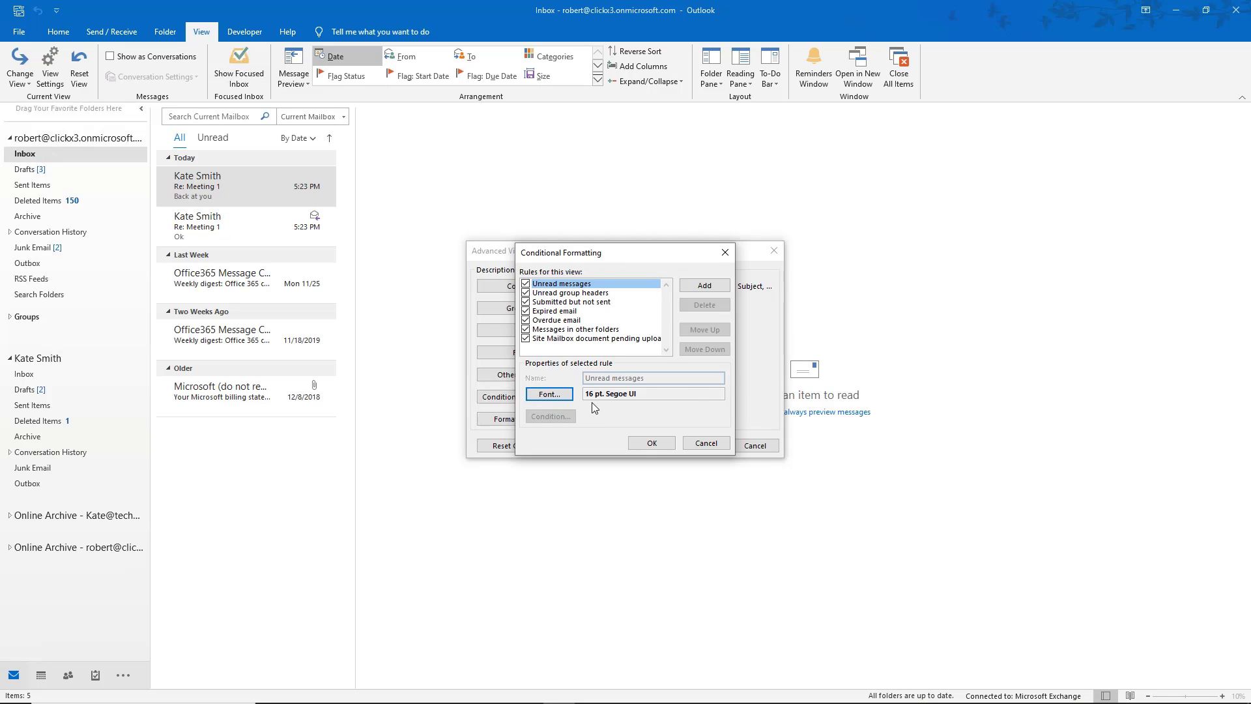
{"action": "left_click", "coordinate": [645, 394]}
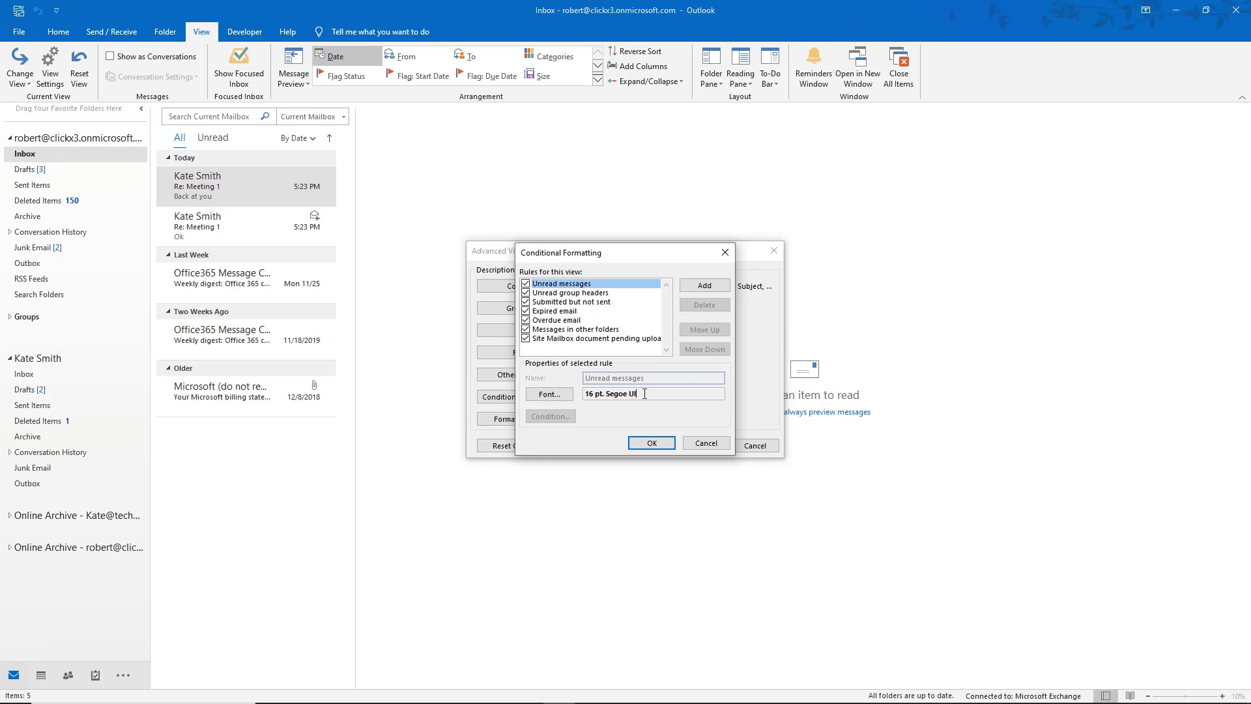
{"action": "left_click", "coordinate": [649, 445]}
{"action": "left_click", "coordinate": [707, 447]}
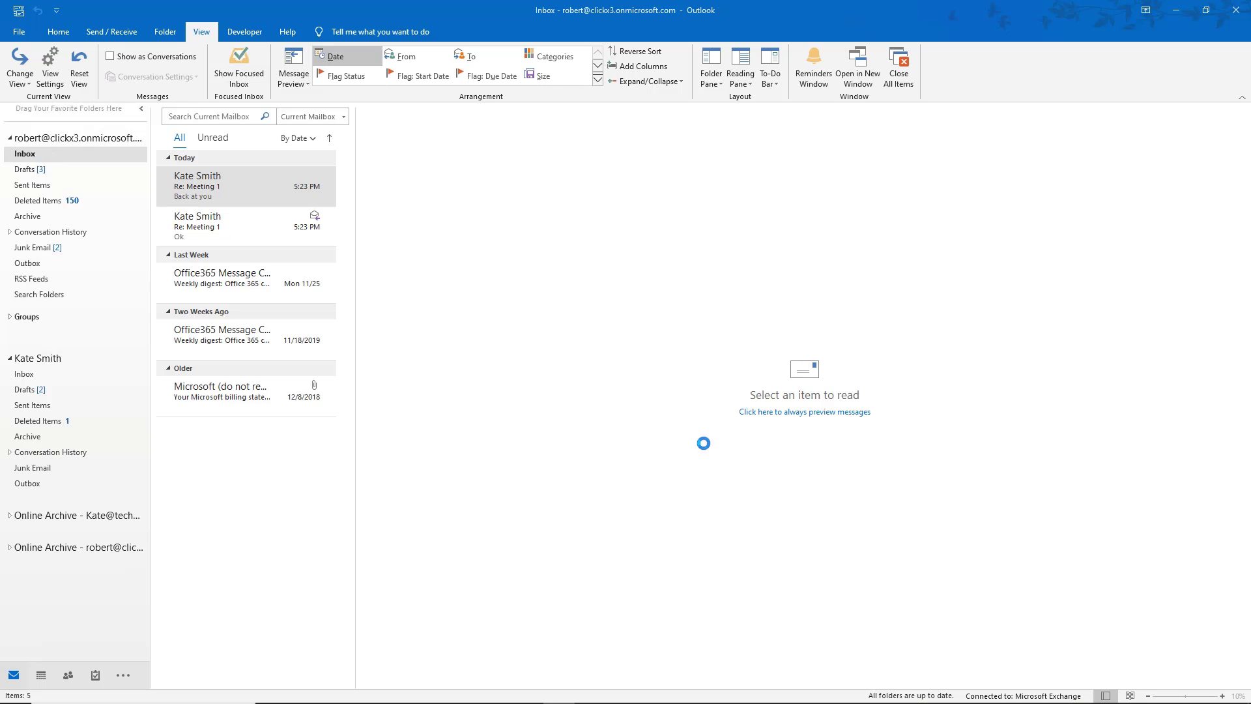
Mark the top message unread, then expand the Meeting 1 thread and read its replies.
{"action": "right_click", "coordinate": [244, 187]}
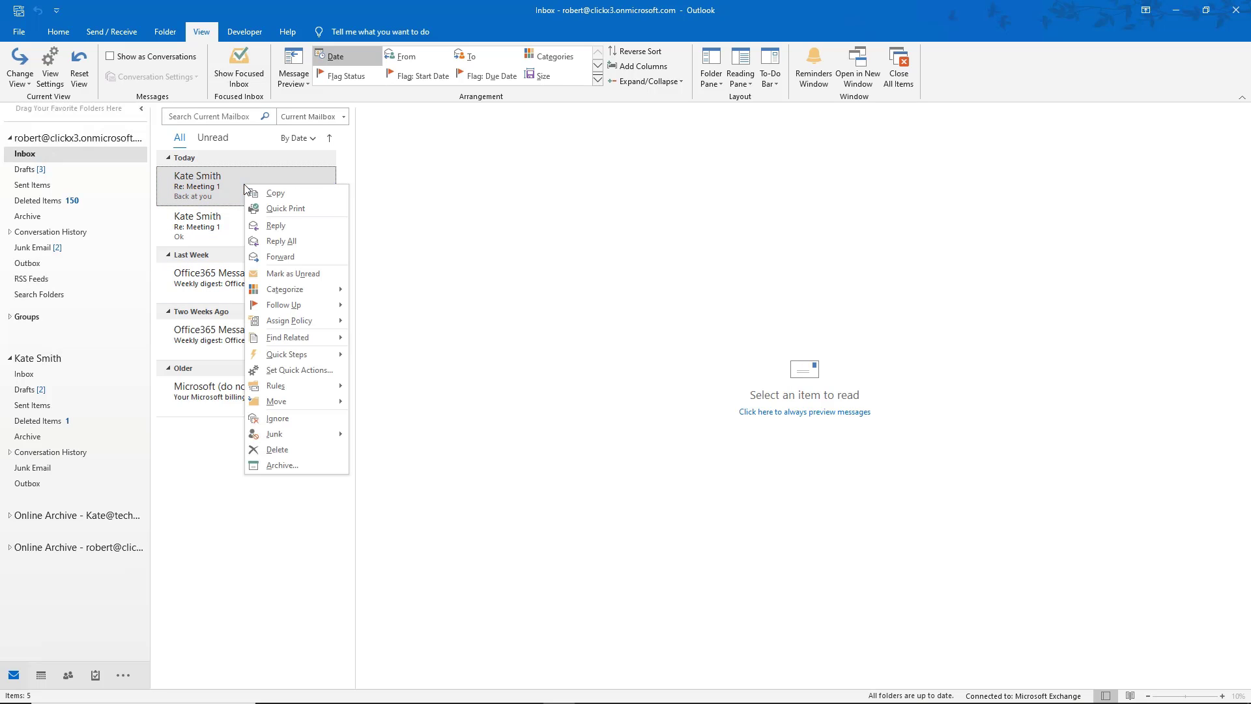
{"action": "left_click", "coordinate": [290, 274]}
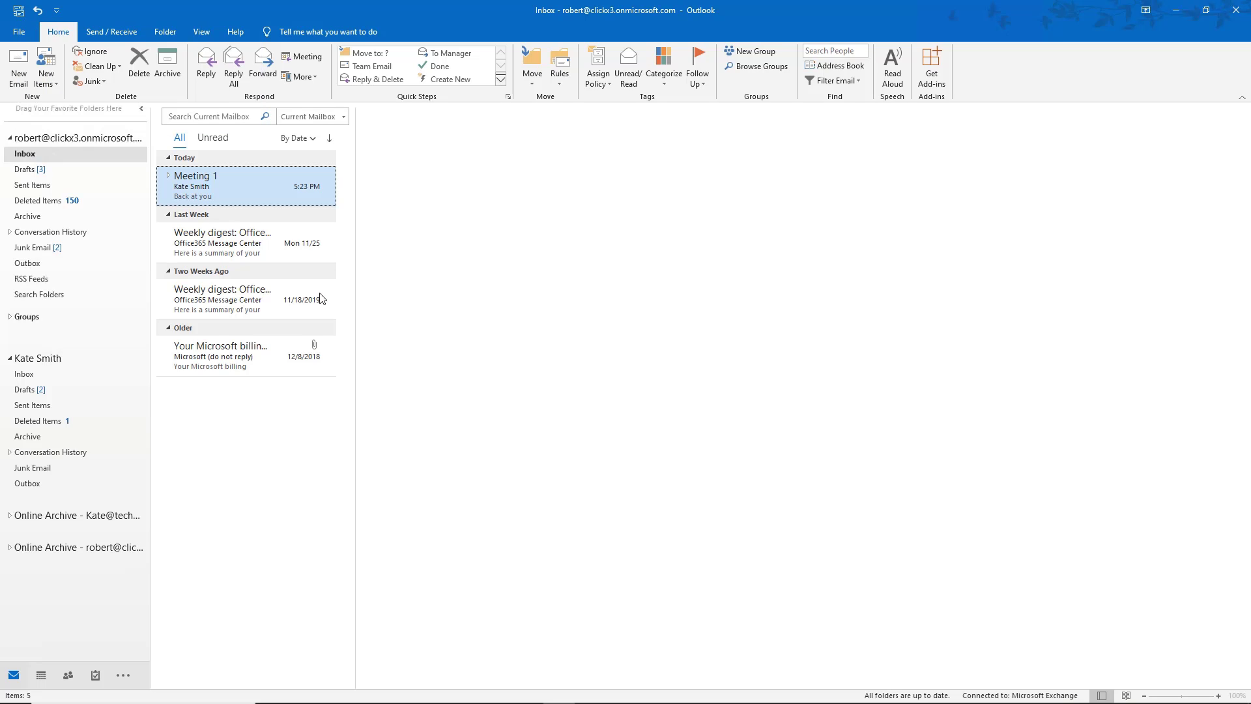
{"action": "left_click", "coordinate": [169, 176]}
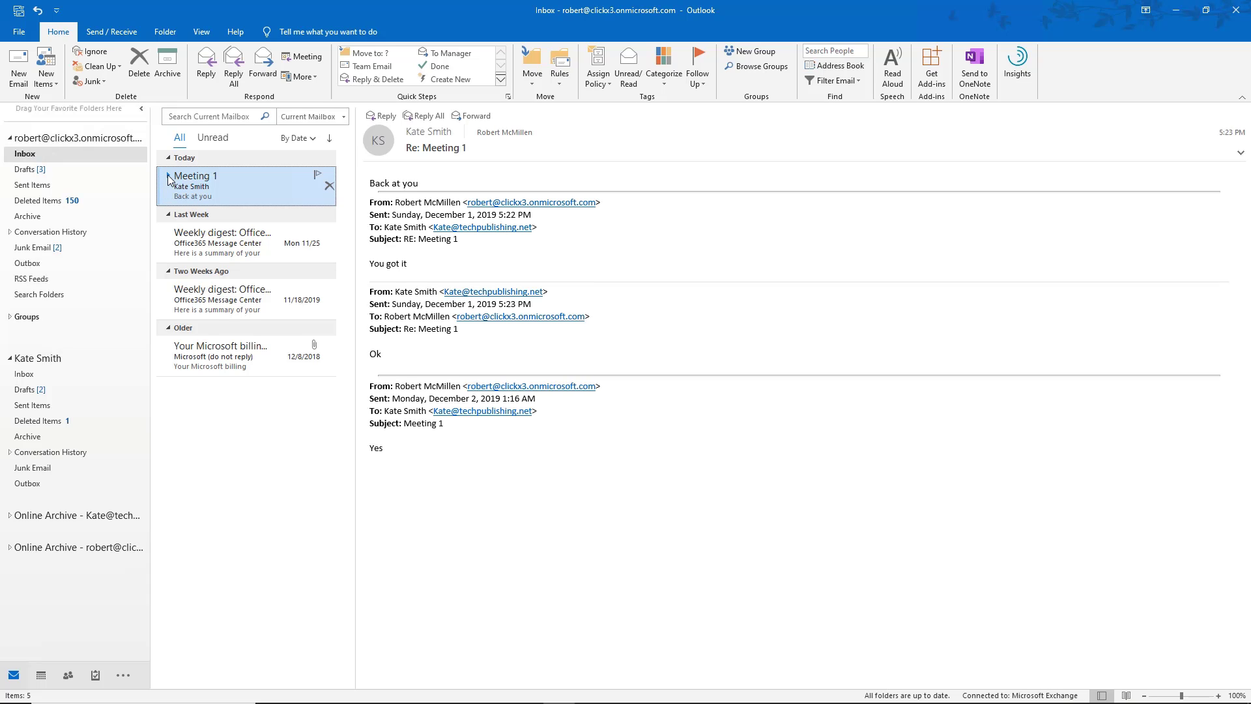
{"action": "left_click", "coordinate": [167, 176]}
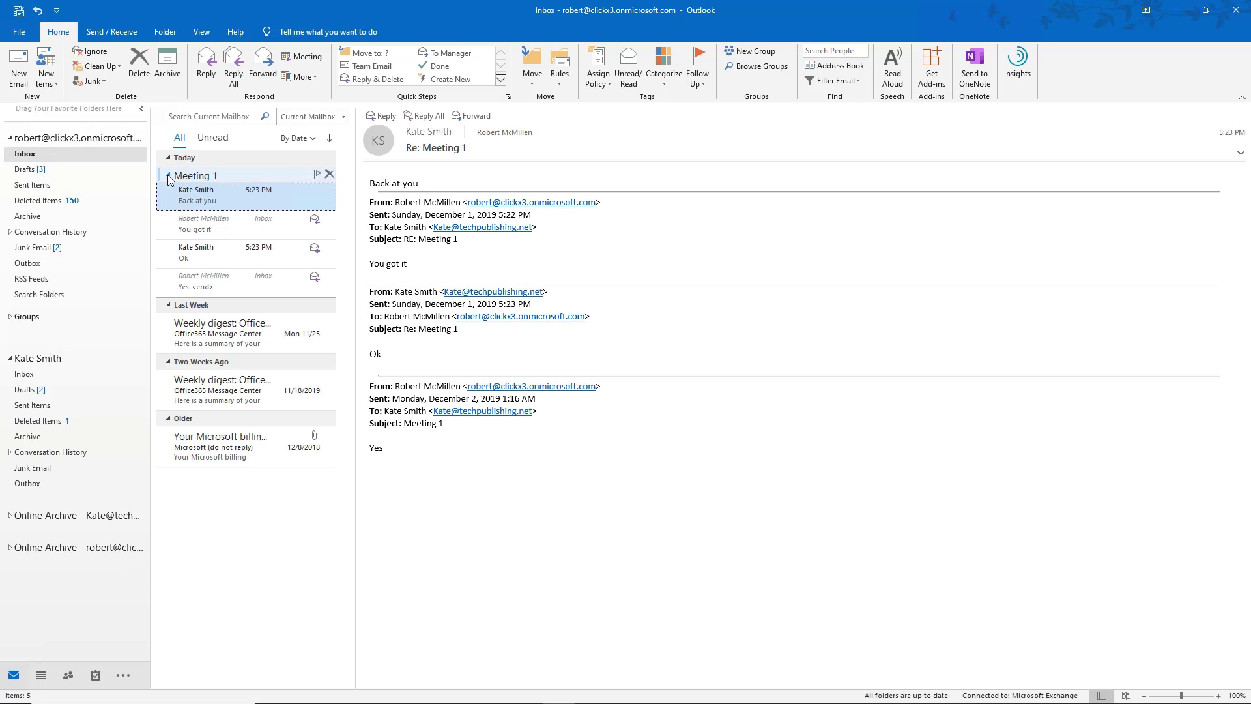
{"action": "left_click", "coordinate": [212, 221]}
{"action": "left_click", "coordinate": [239, 254]}
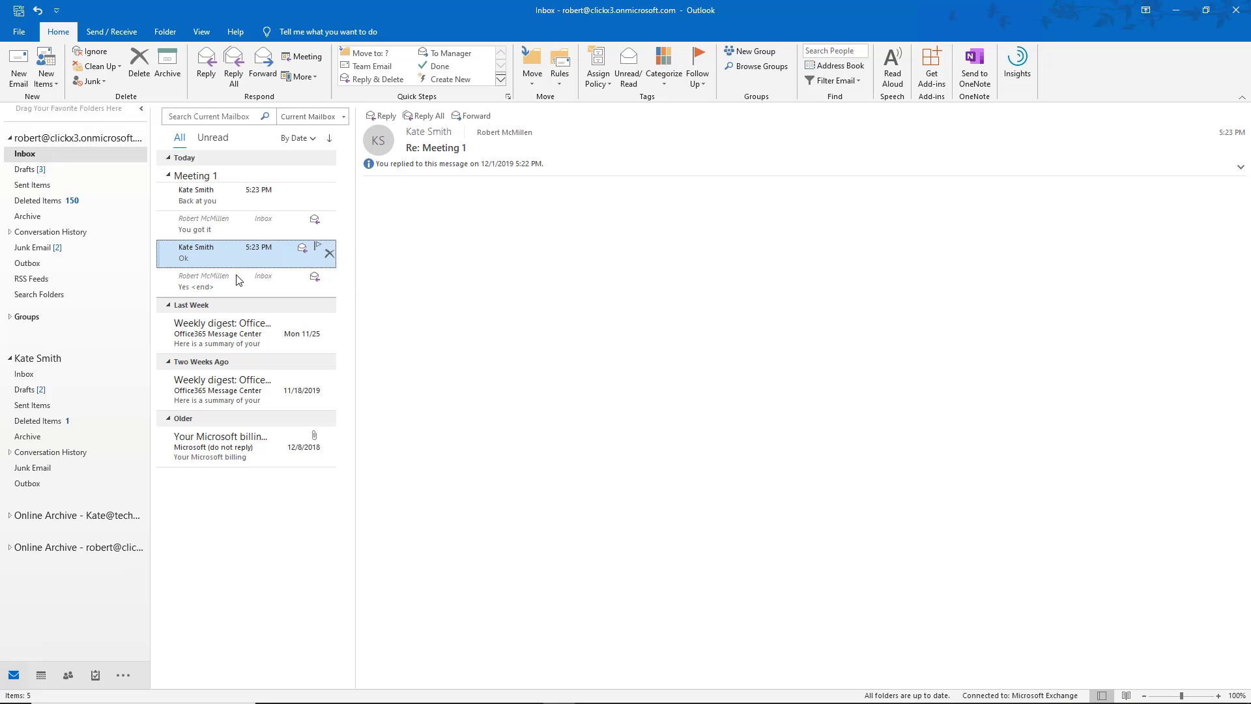
{"action": "left_click", "coordinate": [236, 275]}
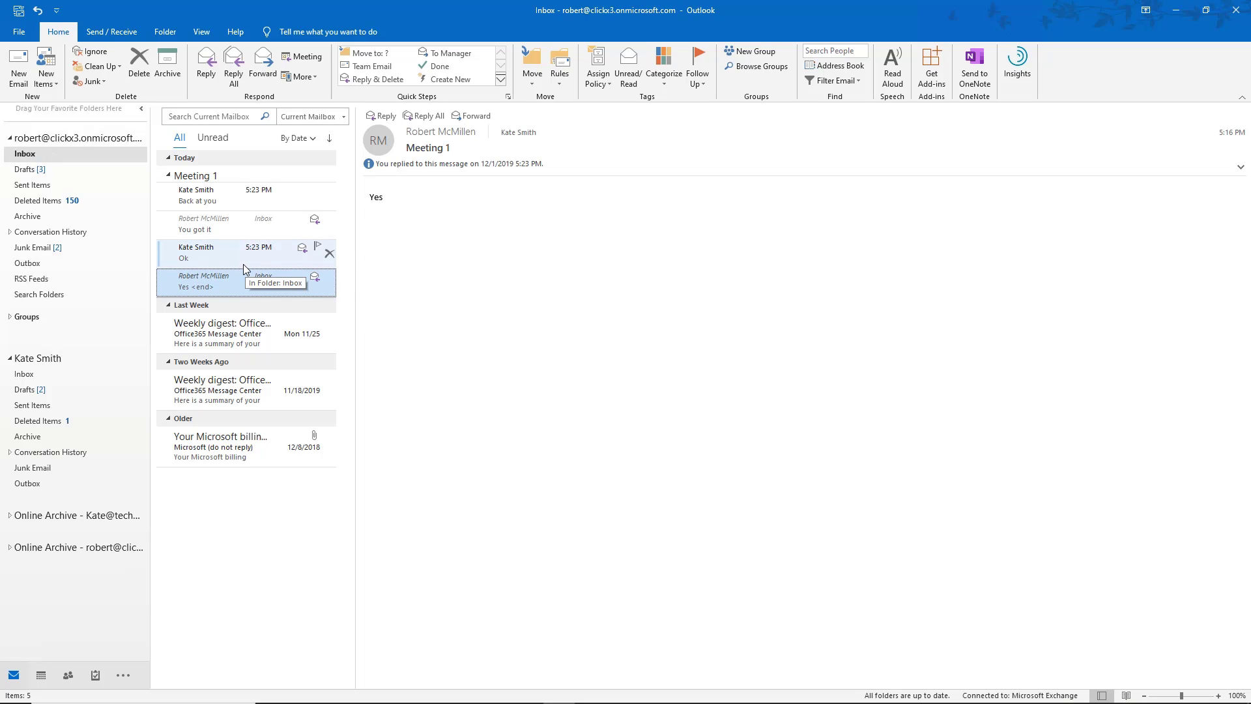
Turn Show as Conversations off and back on for this folder only.
{"action": "left_click", "coordinate": [202, 32]}
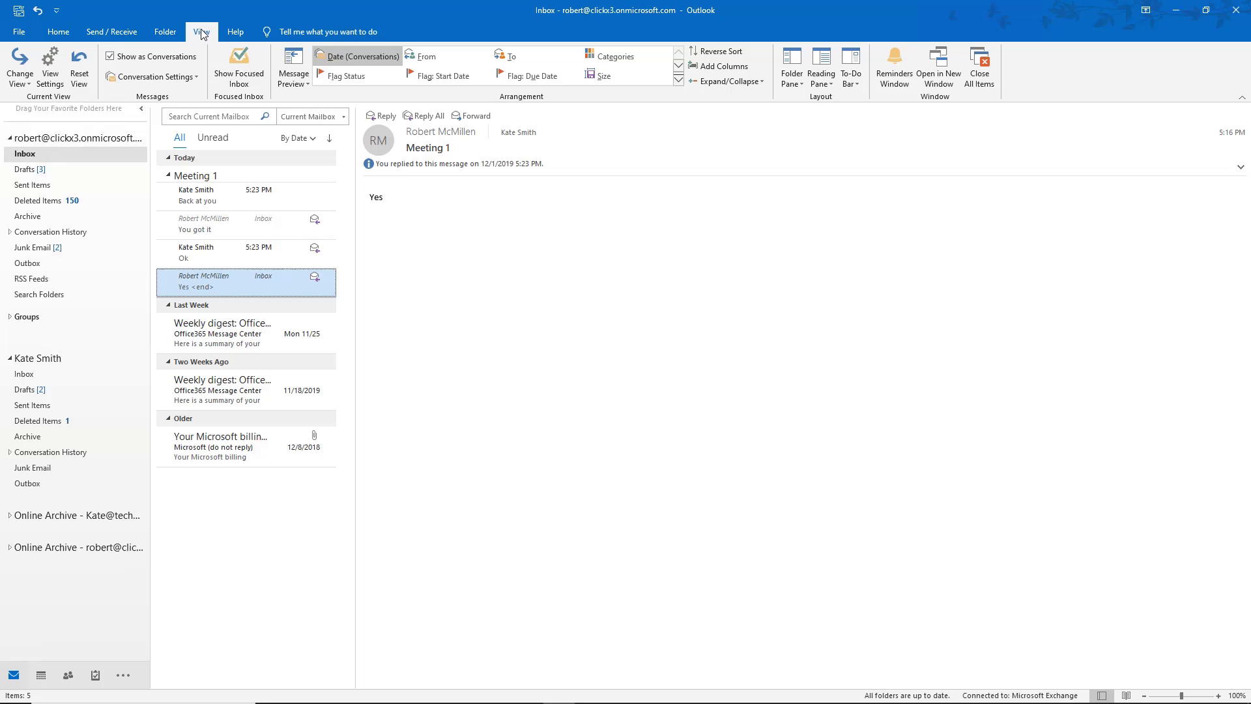
{"action": "left_click", "coordinate": [111, 57]}
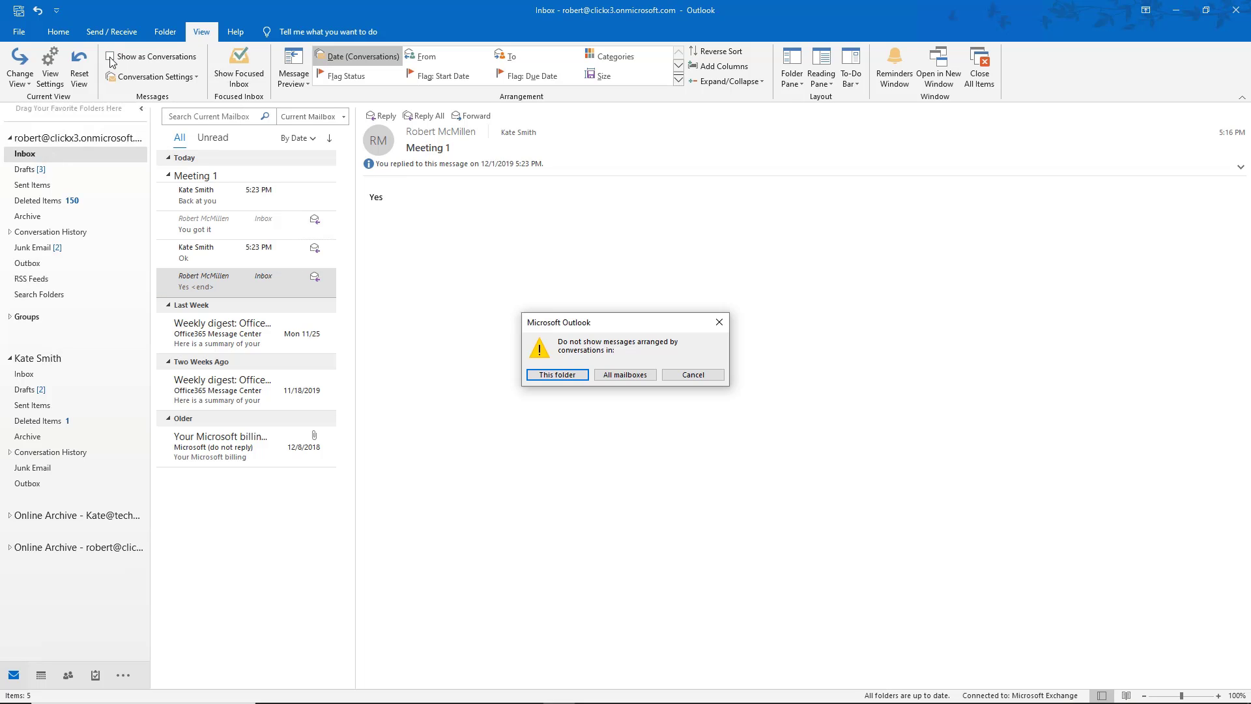
{"action": "left_click", "coordinate": [556, 377]}
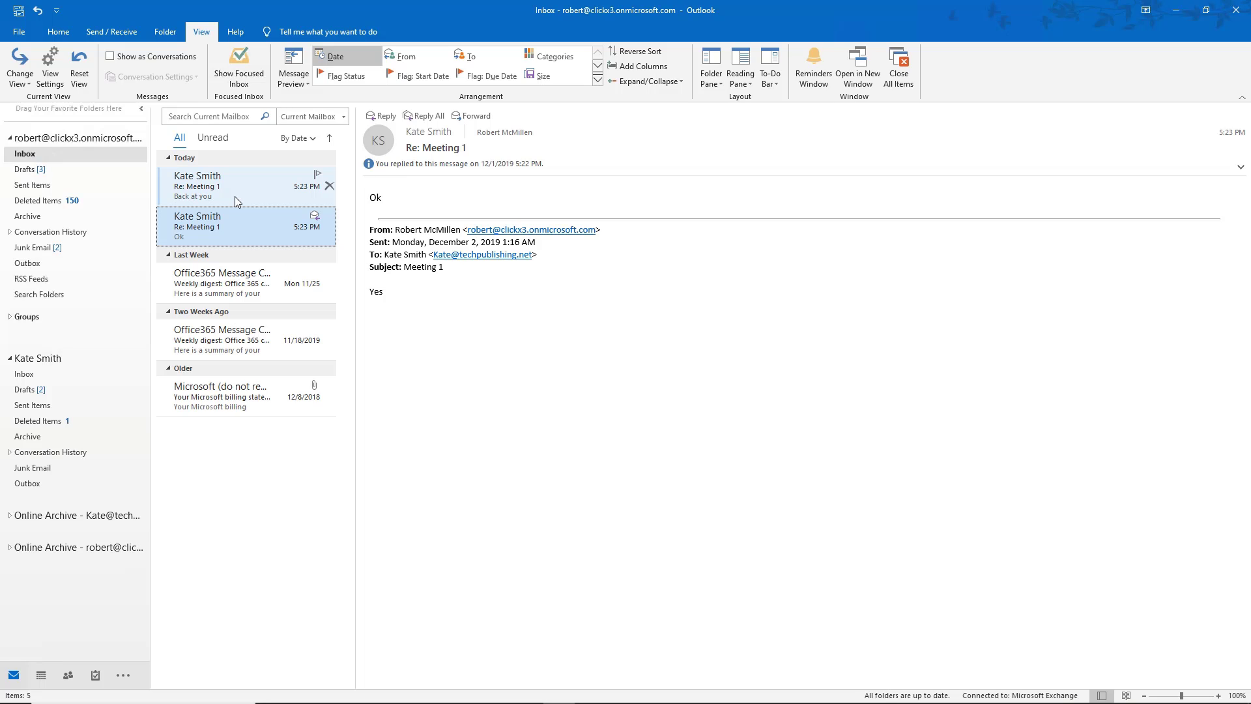
{"action": "left_click", "coordinate": [154, 59]}
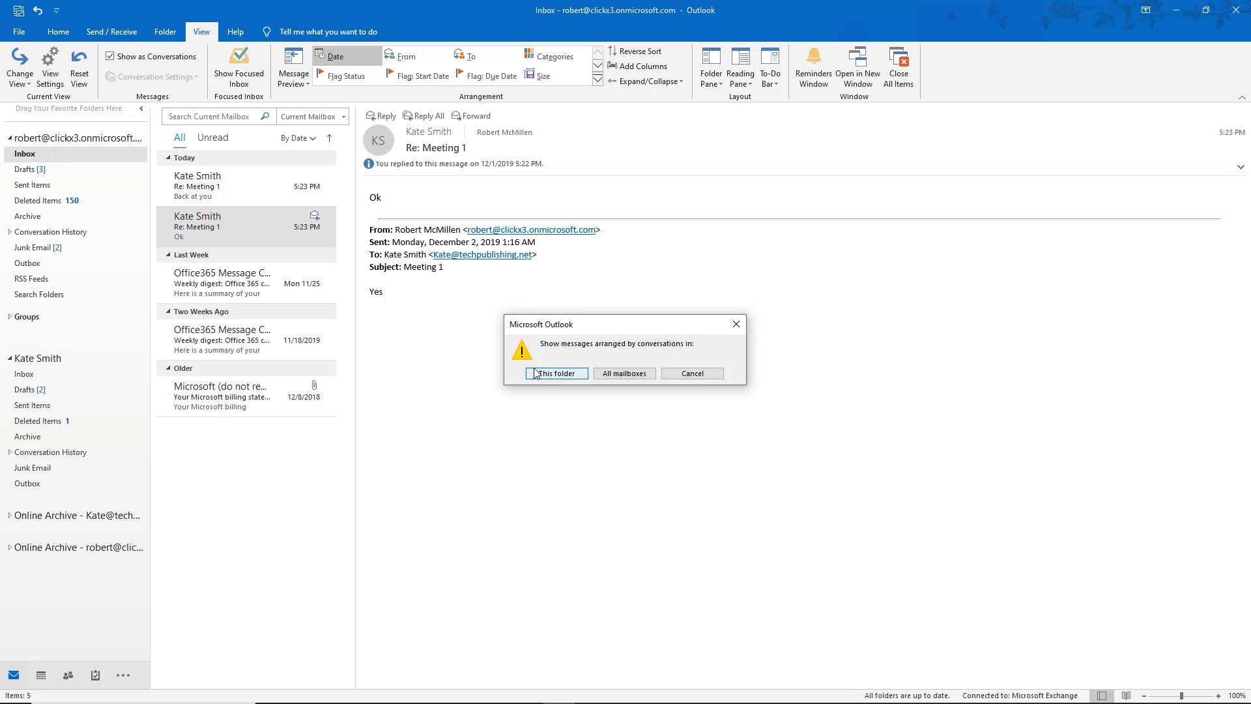
{"action": "left_click", "coordinate": [554, 374]}
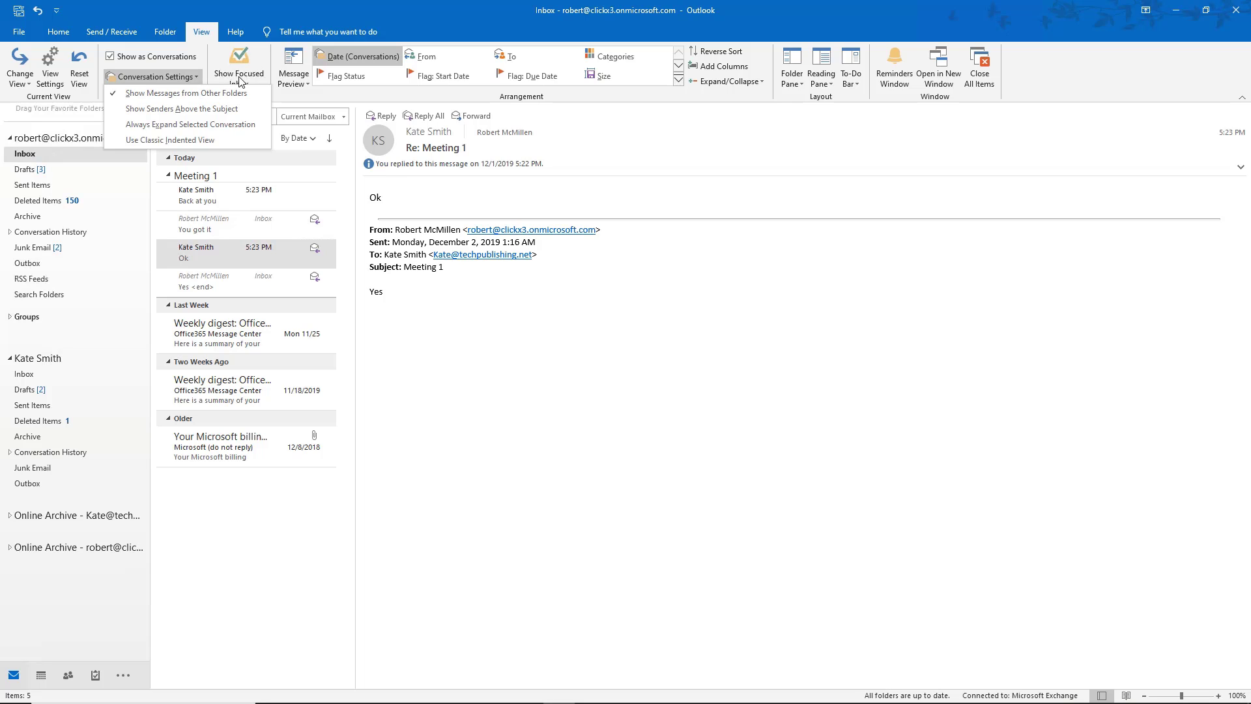
Enable Show Senders Above the Subject and Always Expand Selected Conversation.
{"action": "left_click", "coordinate": [228, 115]}
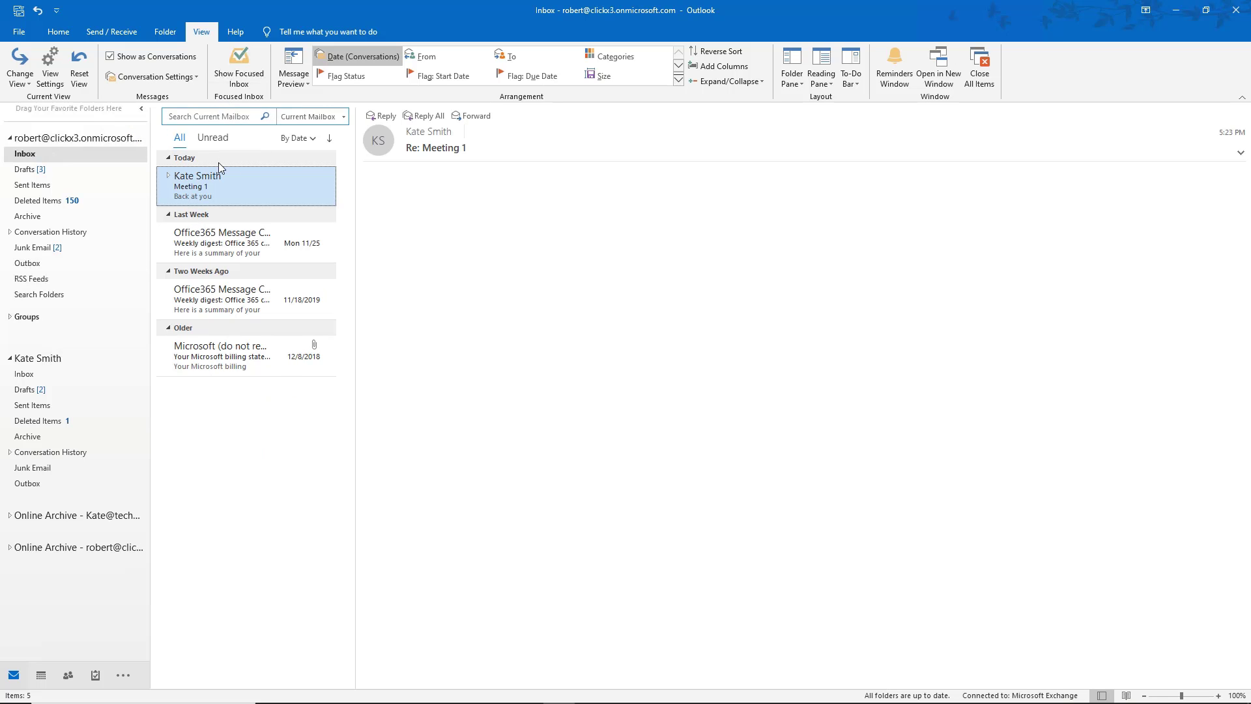
{"action": "left_click", "coordinate": [168, 175]}
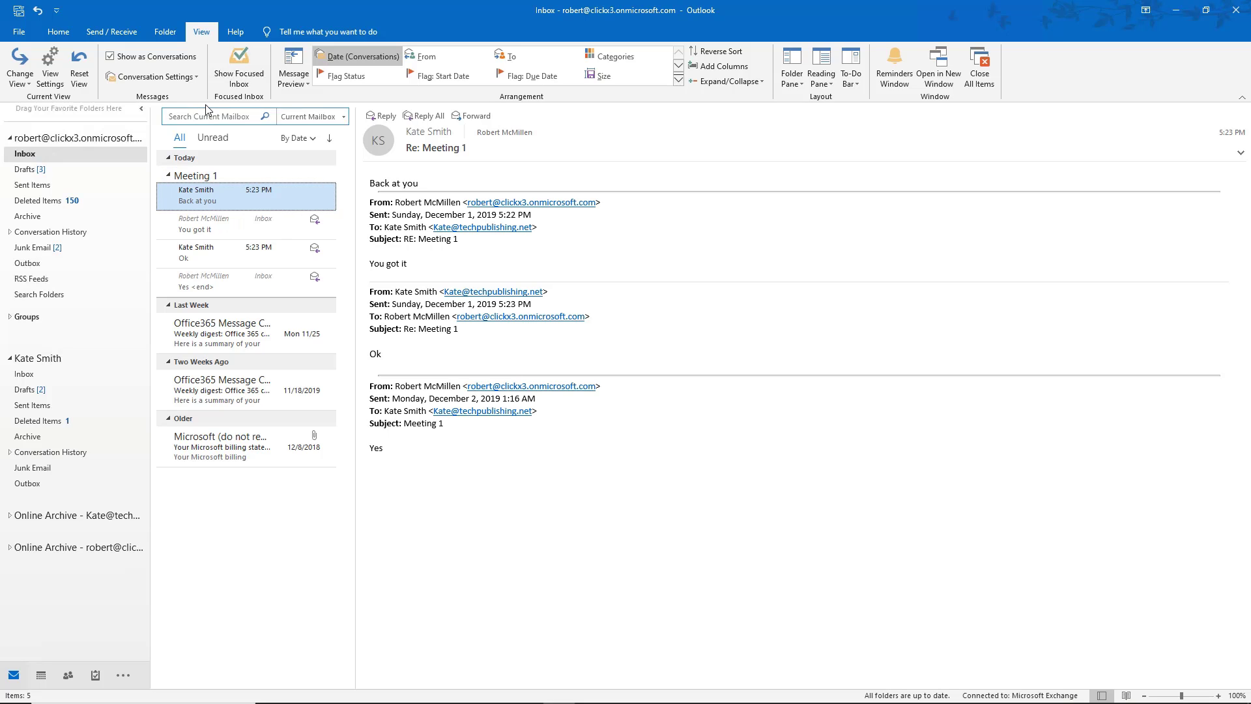
{"action": "left_click", "coordinate": [198, 76]}
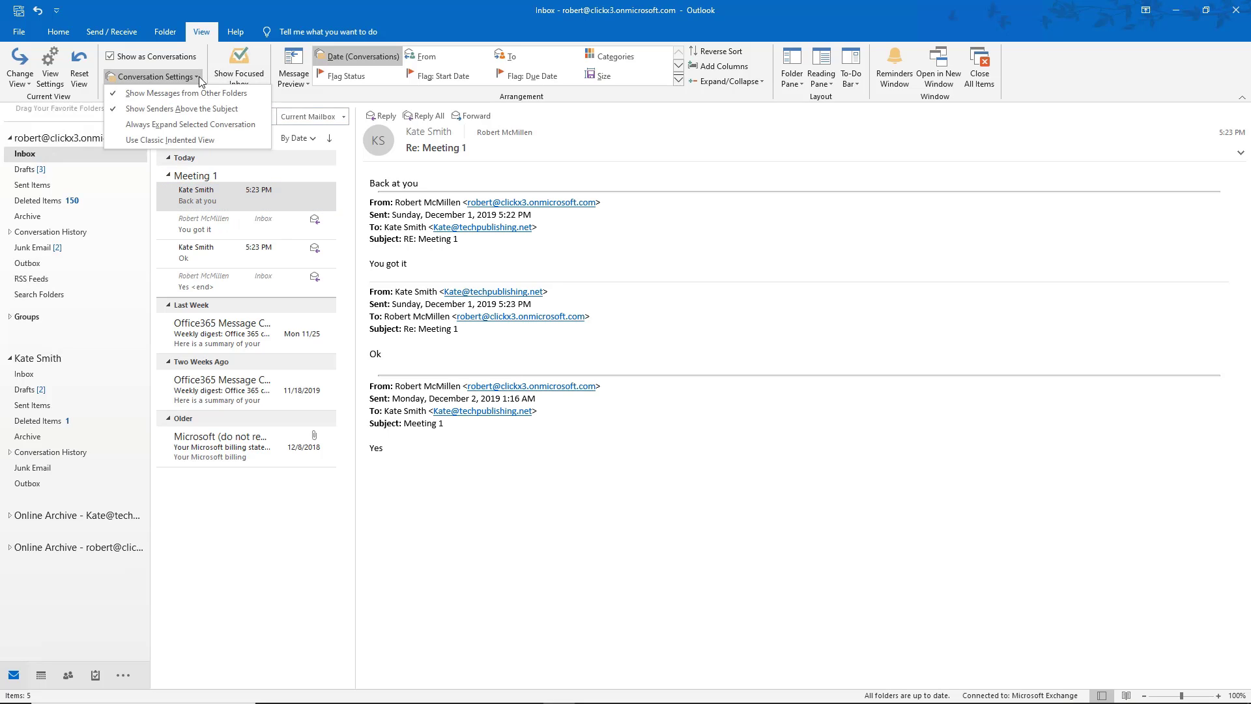
{"action": "left_click", "coordinate": [247, 124]}
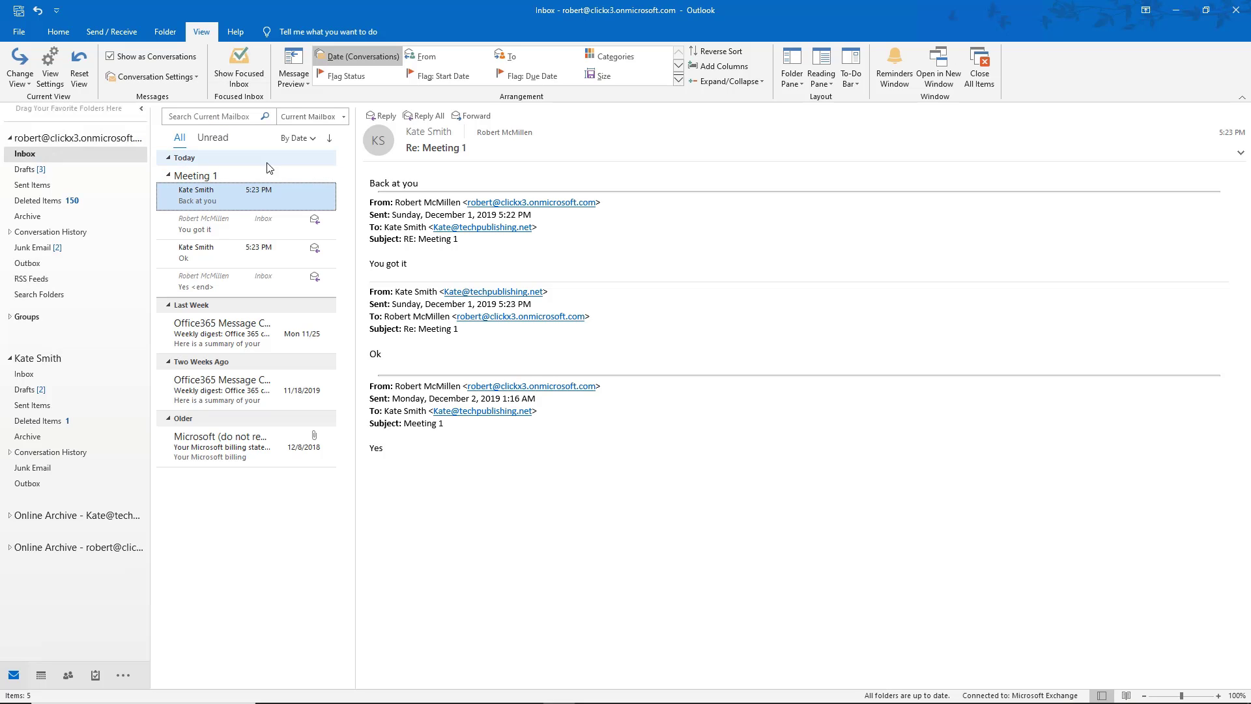
{"action": "left_click", "coordinate": [167, 175]}
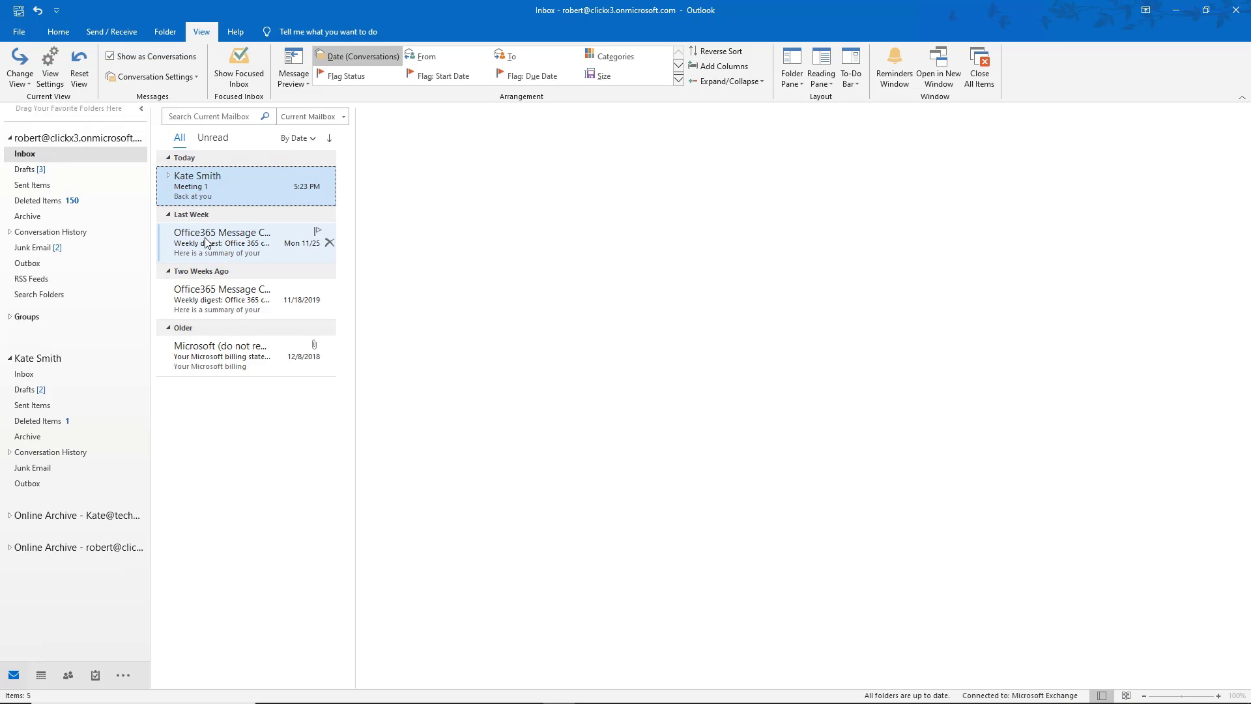
Try Classic Indented View while reading the Meeting 1 messages, then turn it off.
{"action": "left_click", "coordinate": [190, 76]}
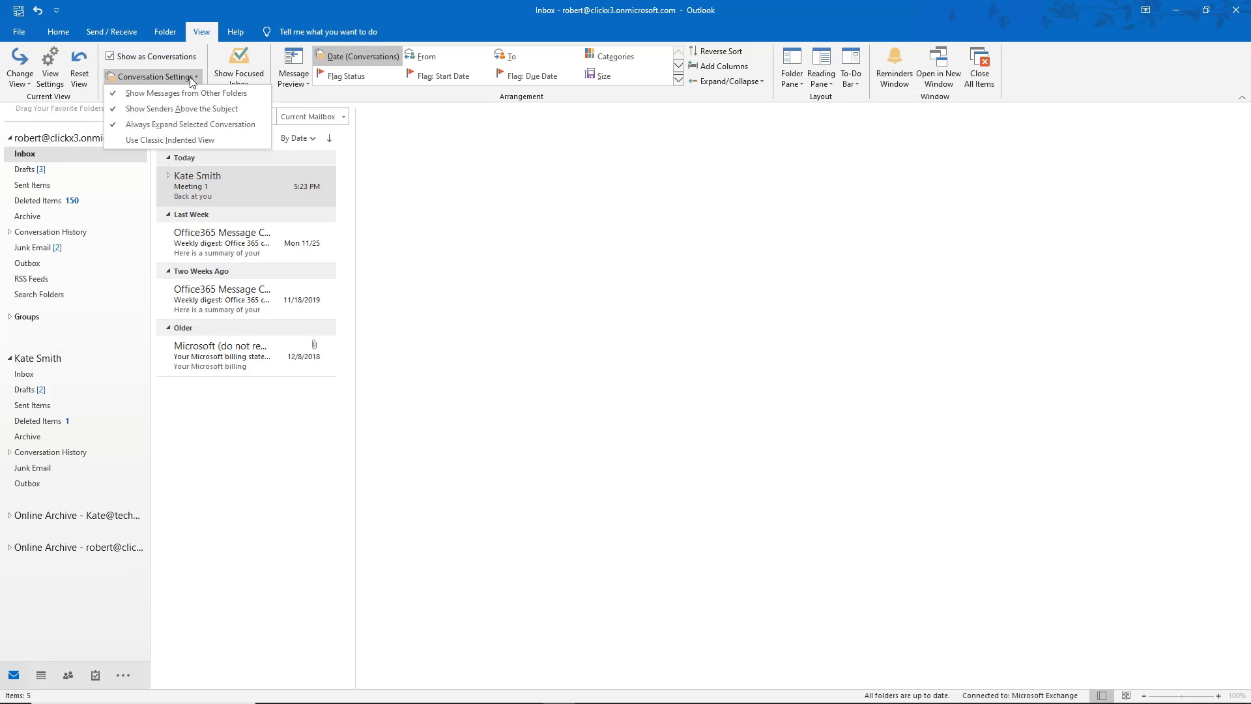
{"action": "left_click", "coordinate": [203, 141]}
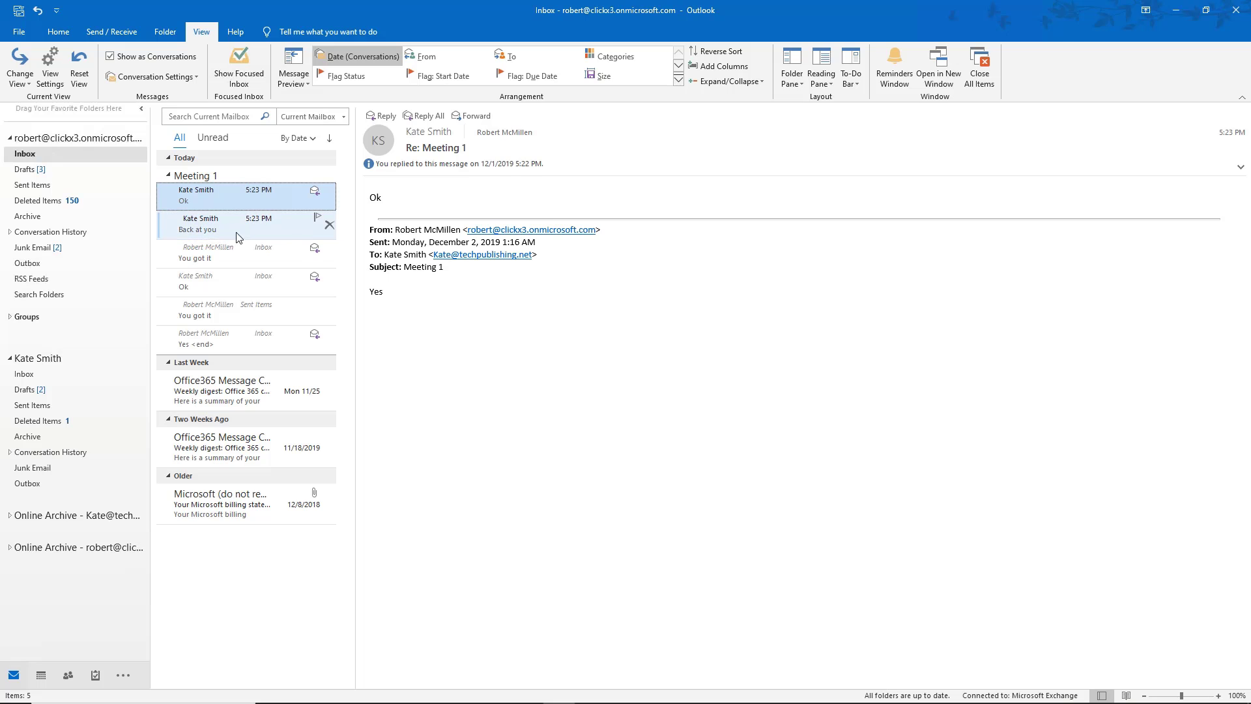
{"action": "left_click", "coordinate": [245, 236]}
{"action": "left_click", "coordinate": [249, 260]}
{"action": "left_click", "coordinate": [252, 282]}
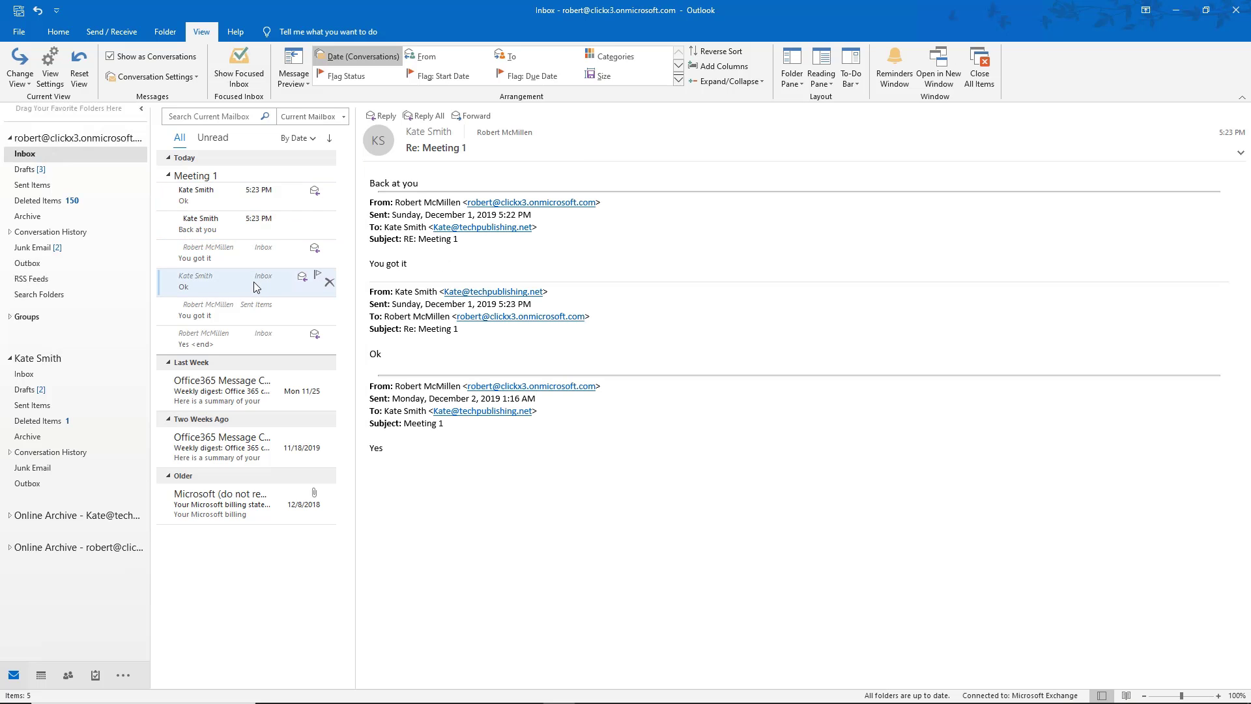
{"action": "left_click", "coordinate": [252, 311]}
{"action": "left_click", "coordinate": [253, 343]}
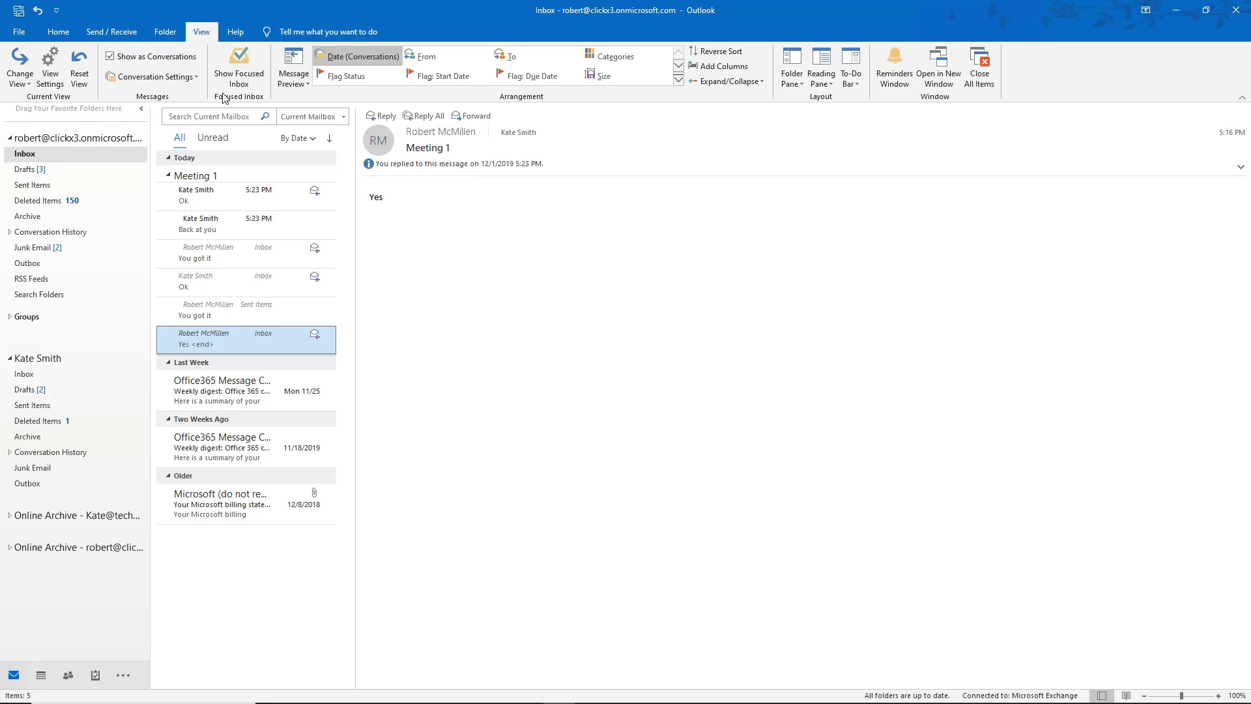
{"action": "left_click", "coordinate": [193, 77]}
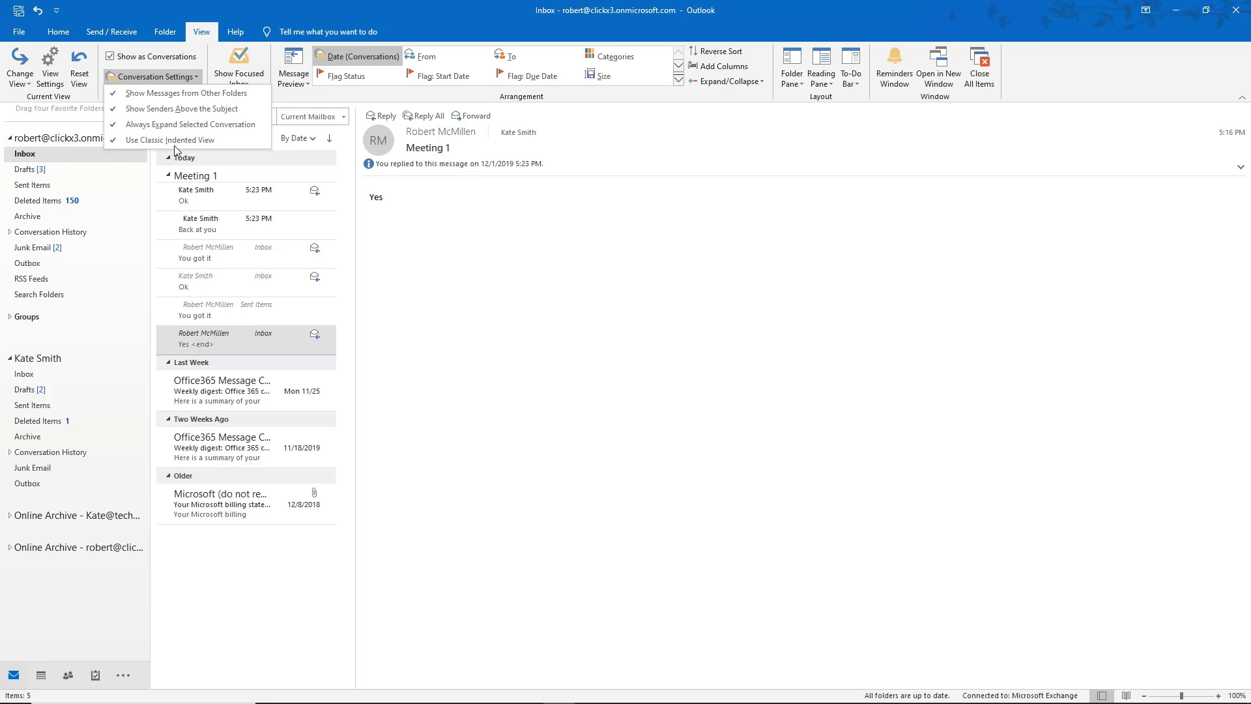
{"action": "left_click", "coordinate": [174, 144]}
{"action": "left_click", "coordinate": [241, 190]}
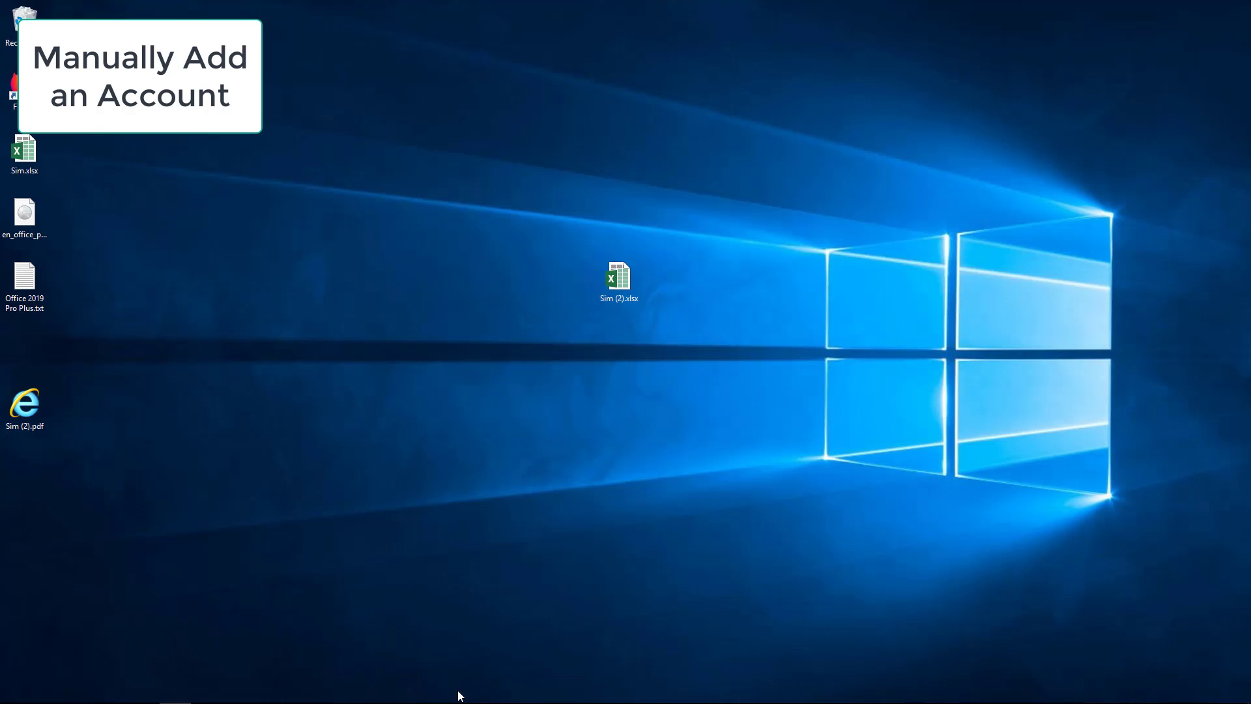
Launch Outlook and create a new mail profile named with the mailbox owner's first name.
{"action": "mouse_move", "coordinate": [335, 691]}
{"action": "left_click", "coordinate": [215, 690]}
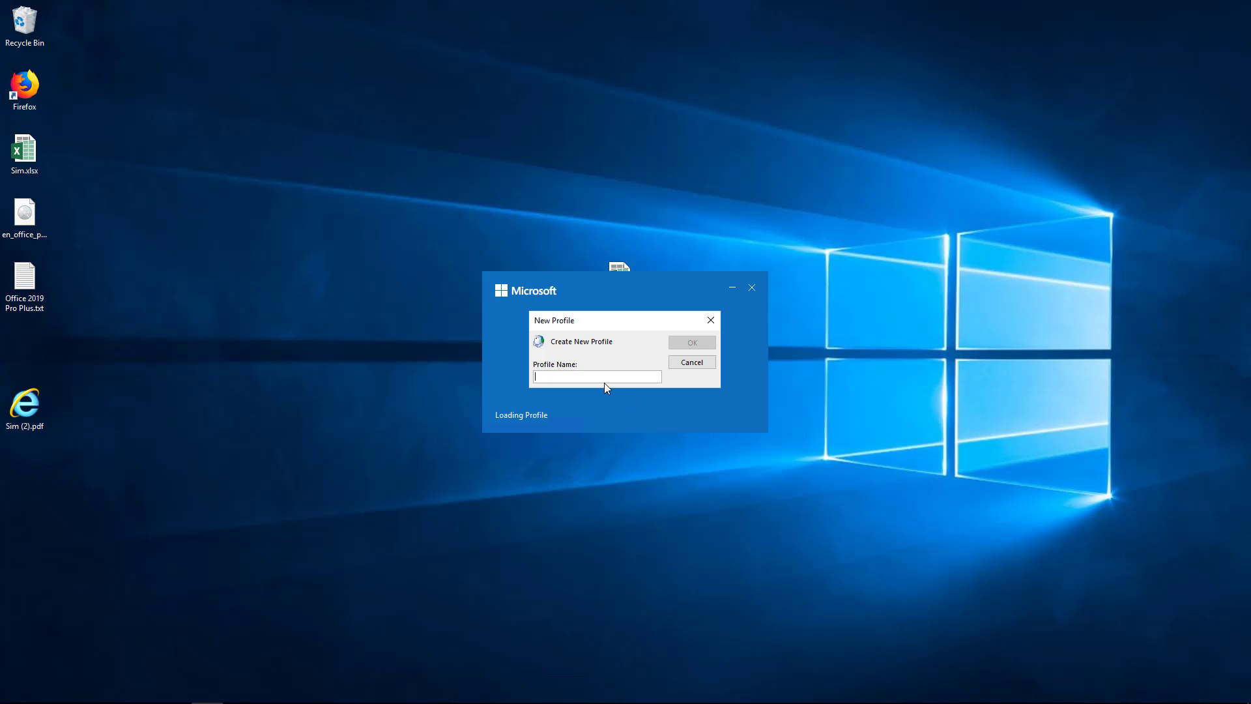
{"action": "type", "text": "Robert"}
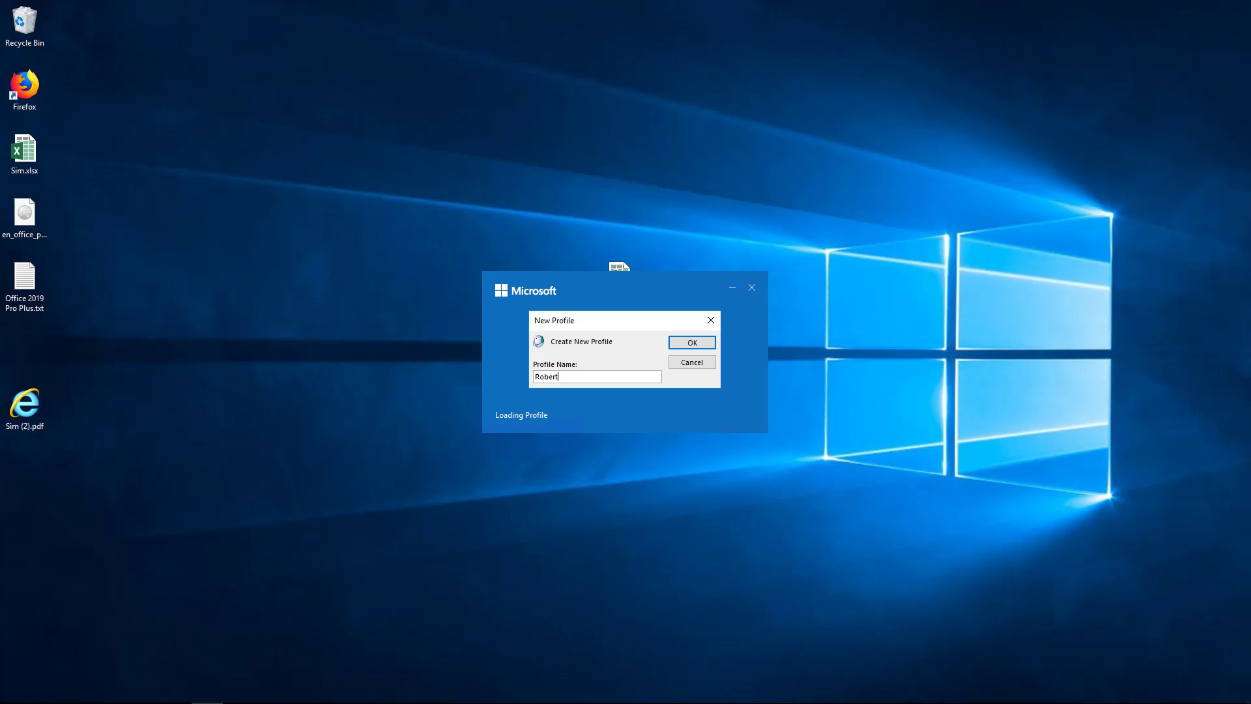
{"action": "key", "text": "Return"}
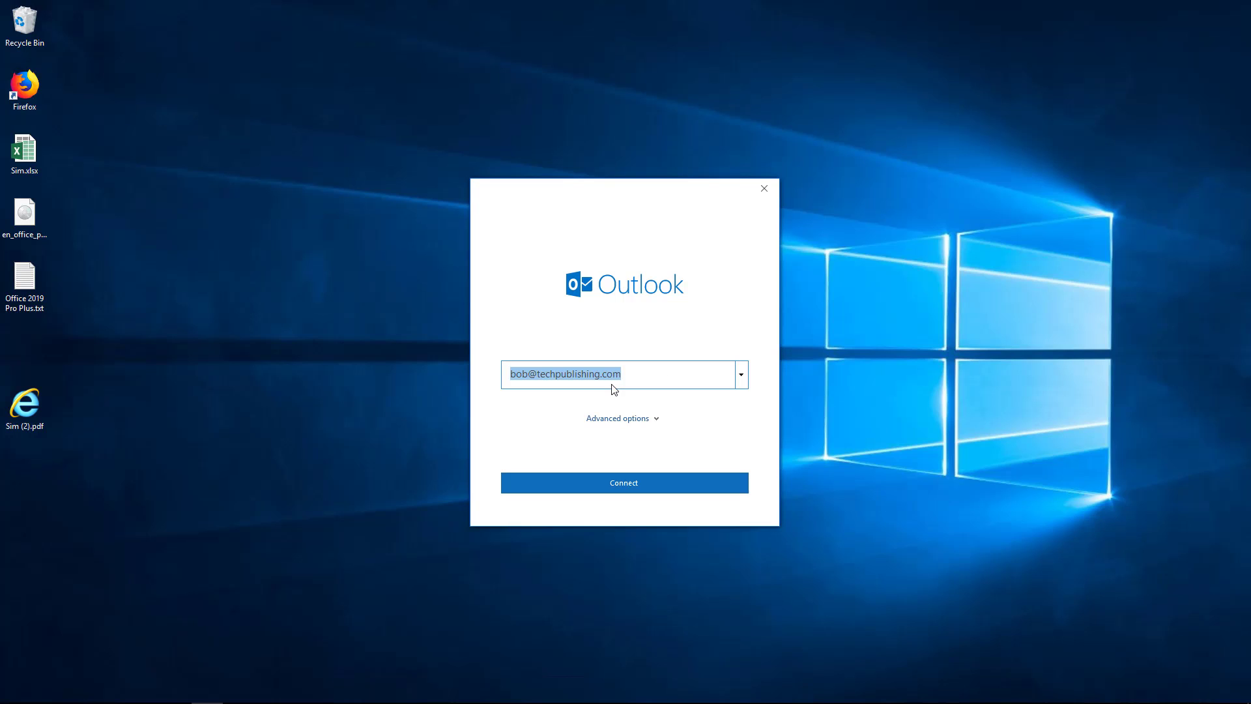
Enter the user's e-mail address and set it up manually as an Office 365 account.
{"action": "key", "text": "BackSpace"}
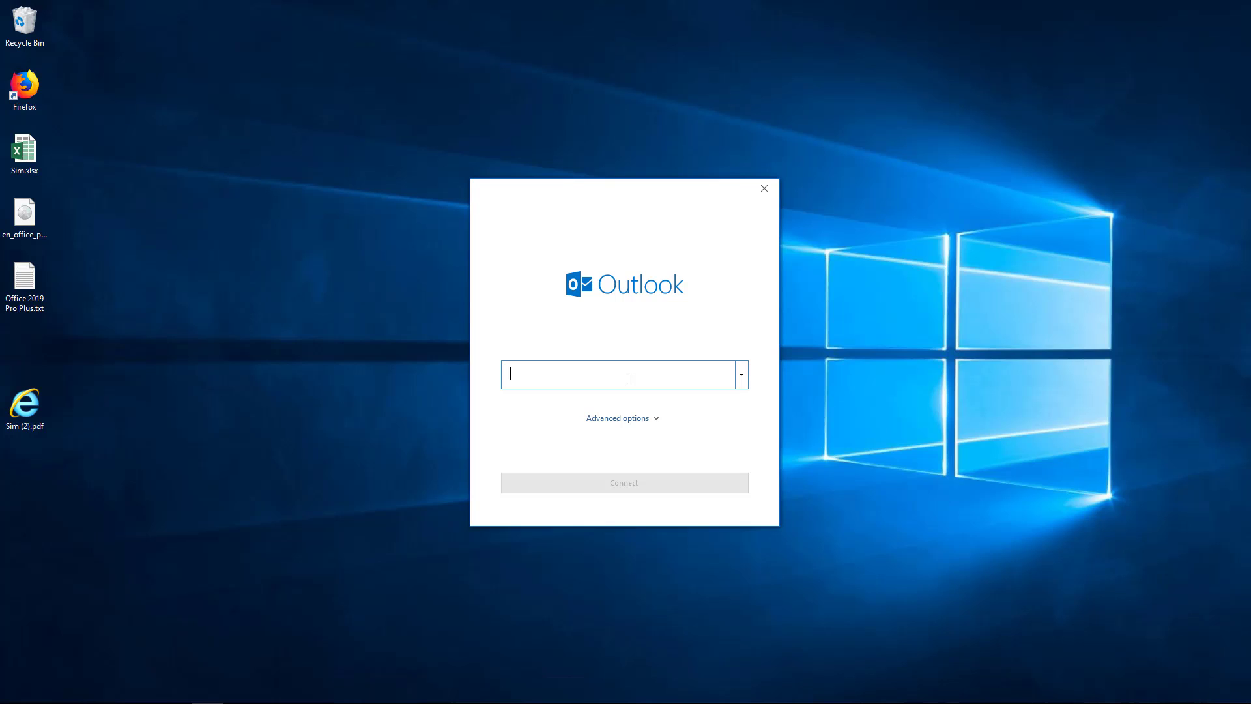
{"action": "type", "text": "ro"}
{"action": "key", "text": "End"}
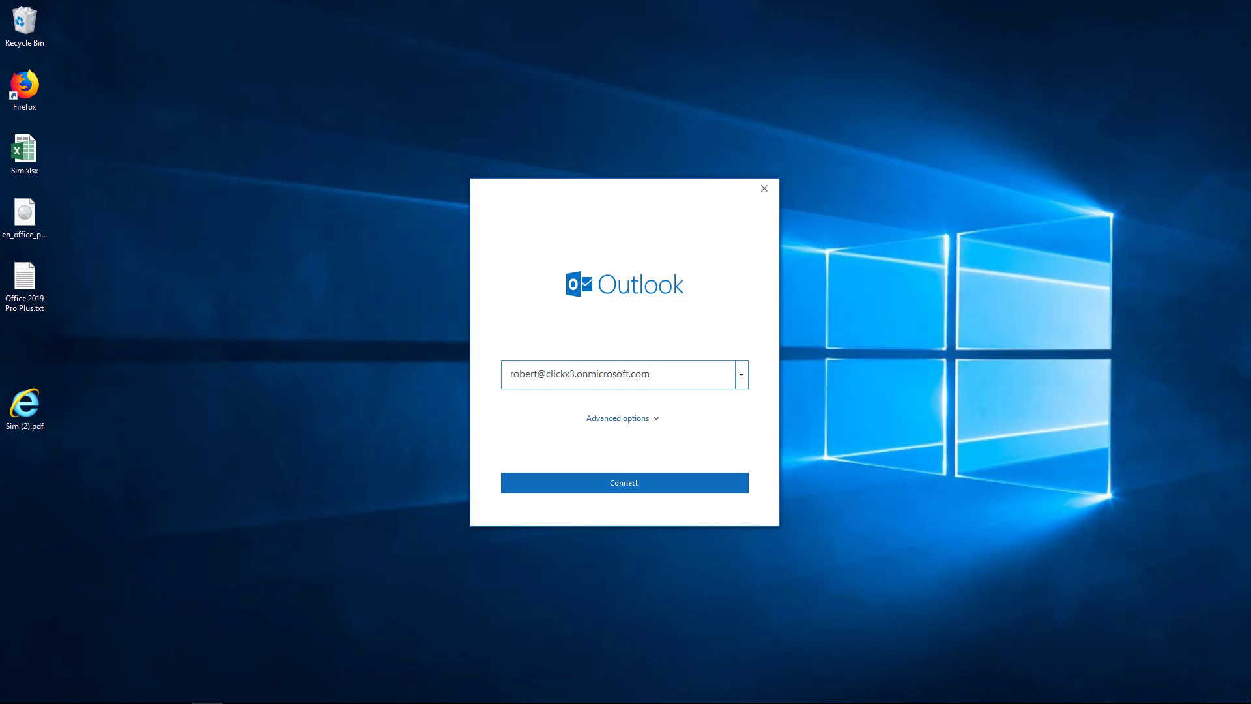
{"action": "left_click", "coordinate": [658, 422]}
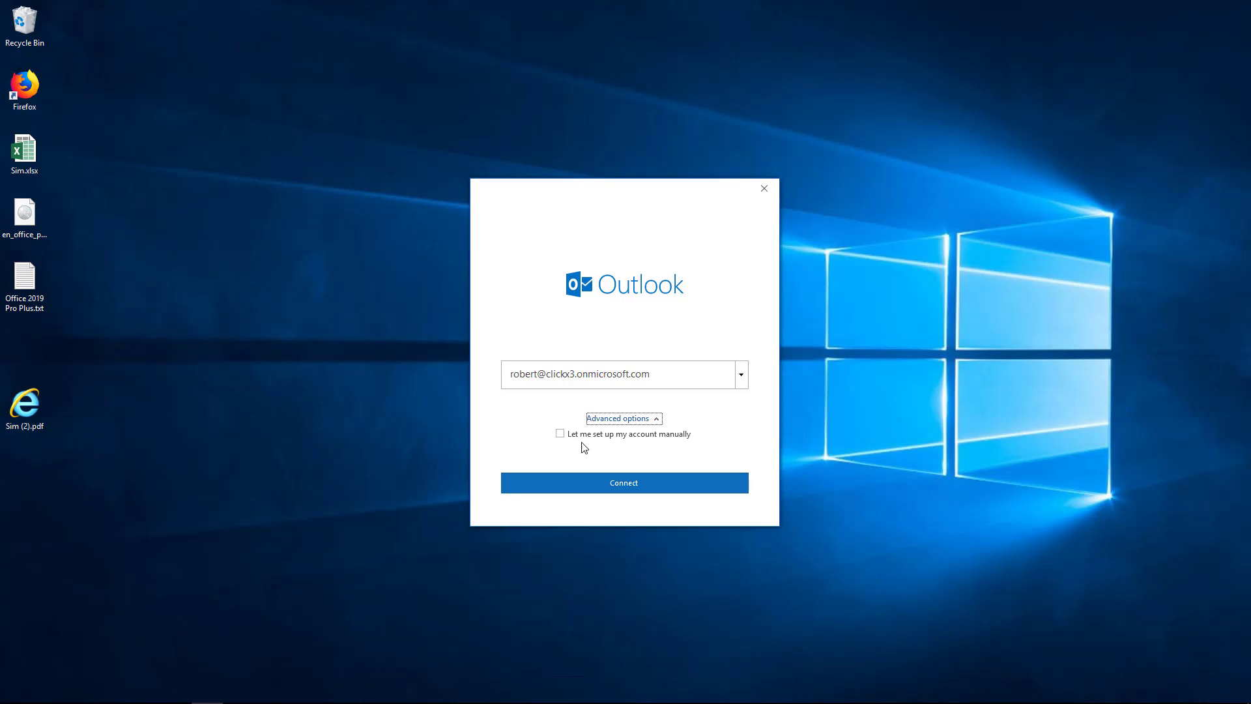
{"action": "left_click", "coordinate": [560, 434]}
{"action": "left_click", "coordinate": [615, 481]}
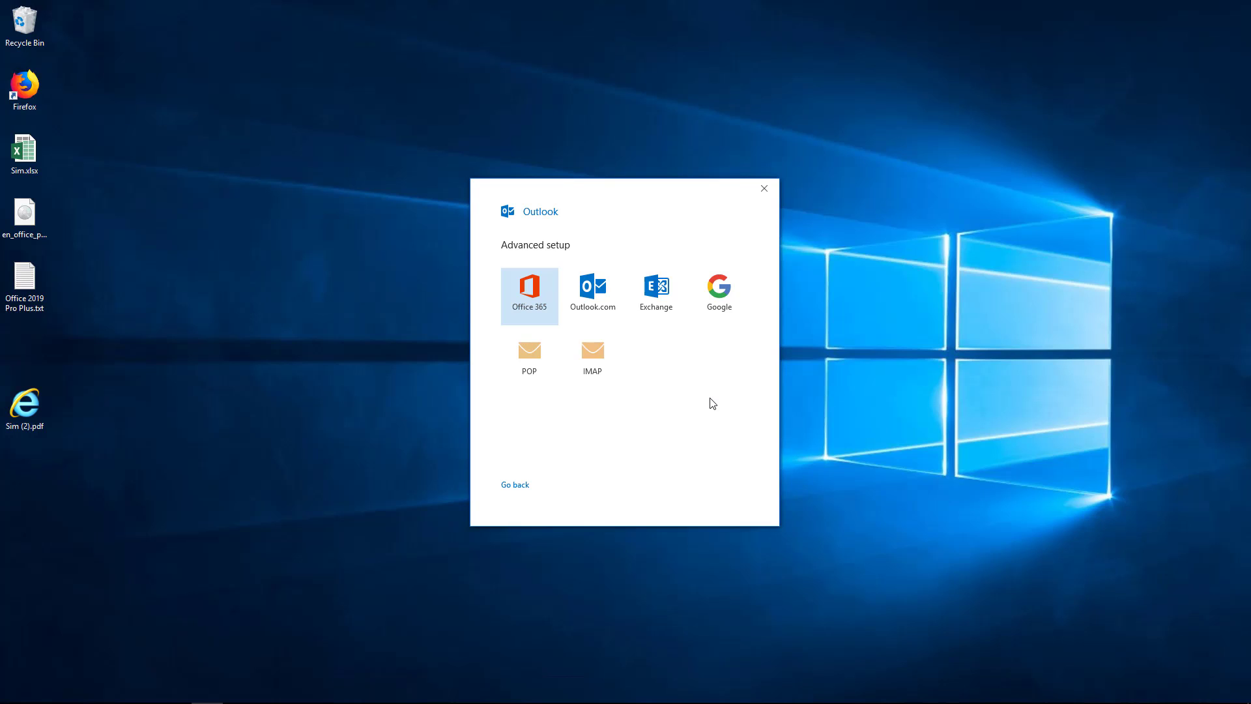
{"action": "left_click", "coordinate": [535, 290]}
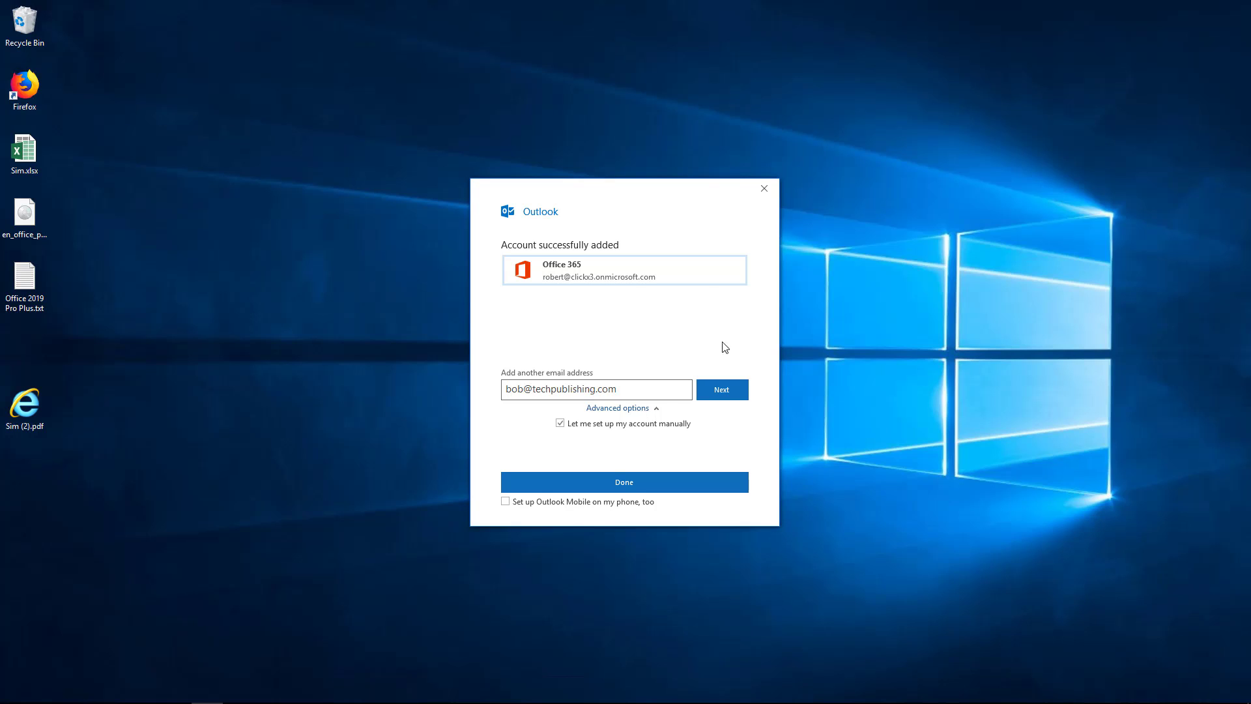
{"action": "left_click", "coordinate": [765, 189]}
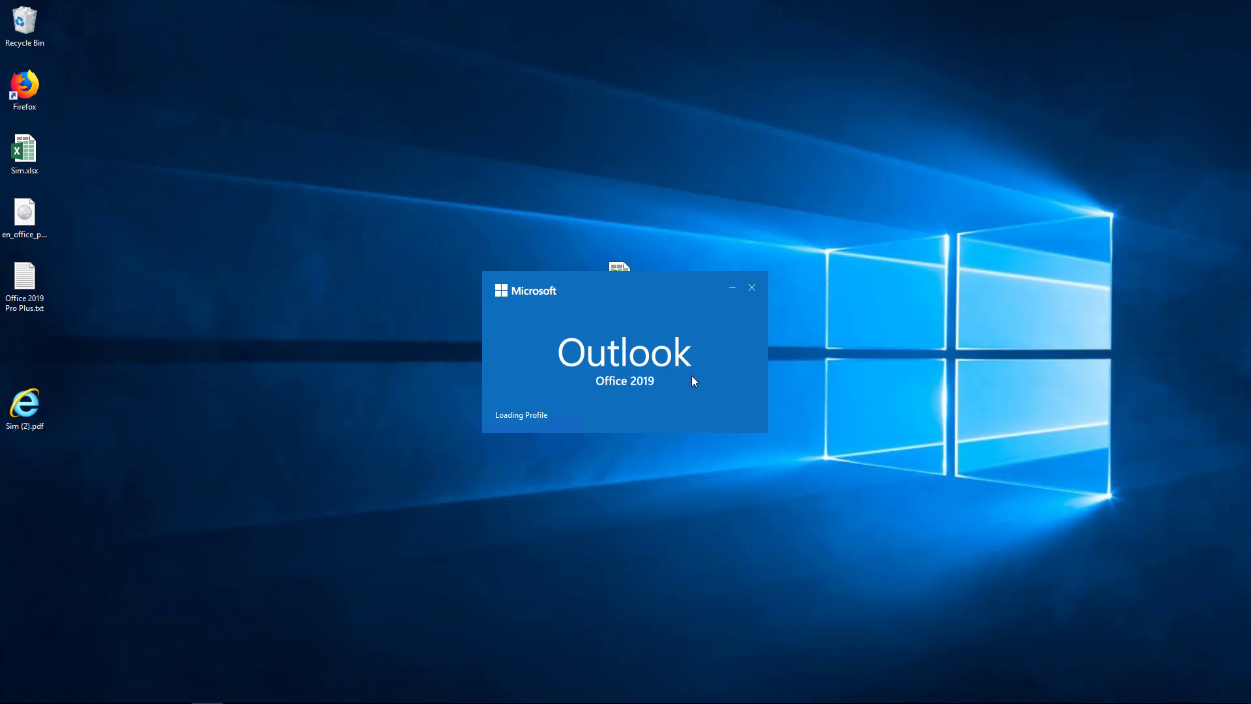
Relaunch Outlook with the new profile and add the mailbox as an Exchange account.
{"action": "mouse_move", "coordinate": [334, 687]}
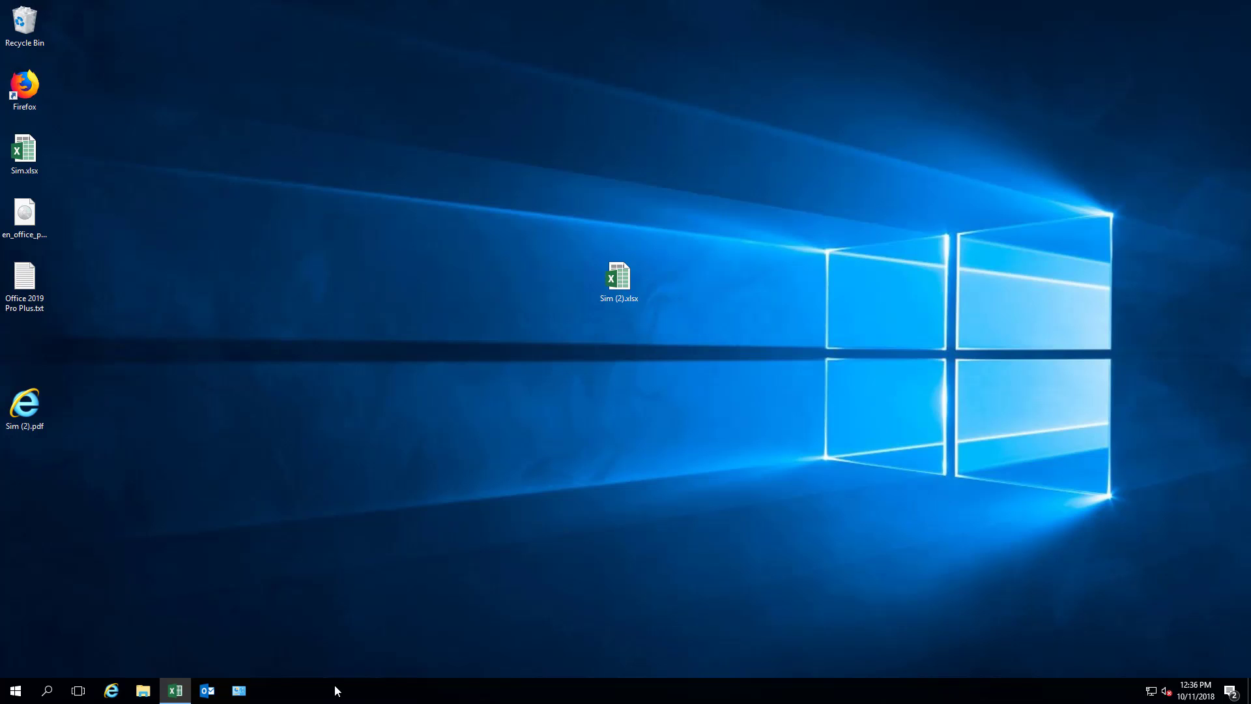
{"action": "left_click", "coordinate": [215, 695]}
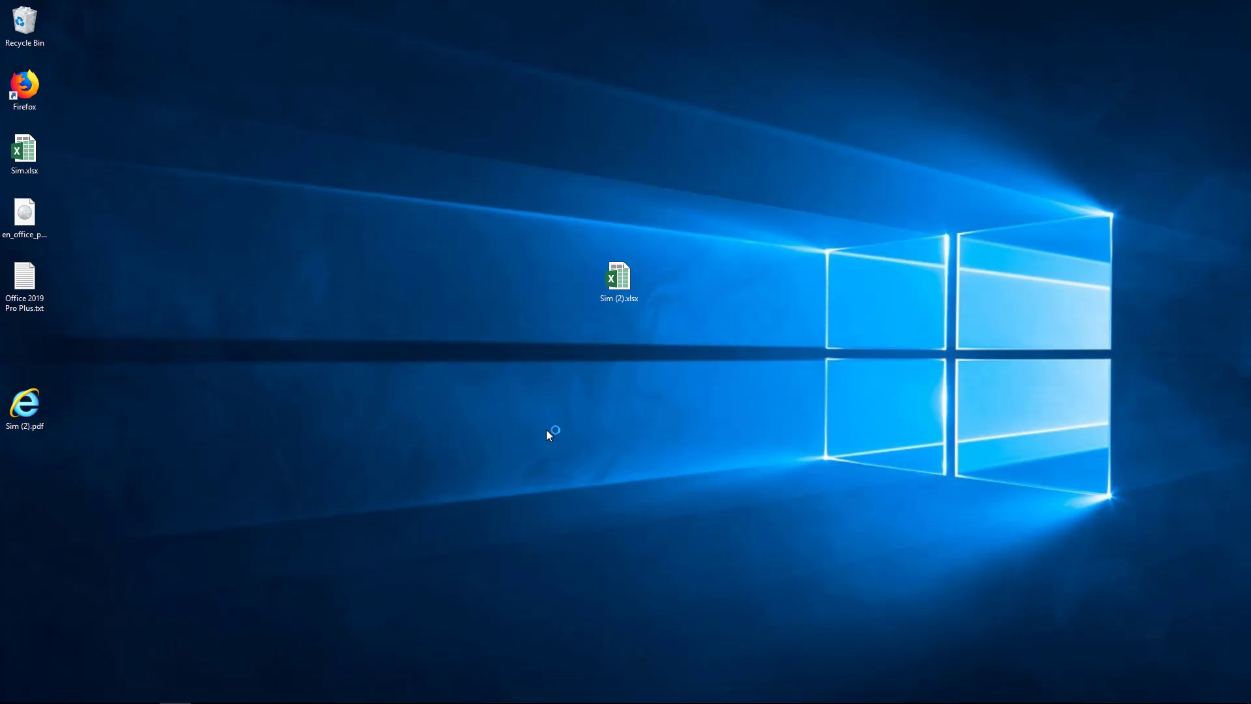
{"action": "type", "text": "R"}
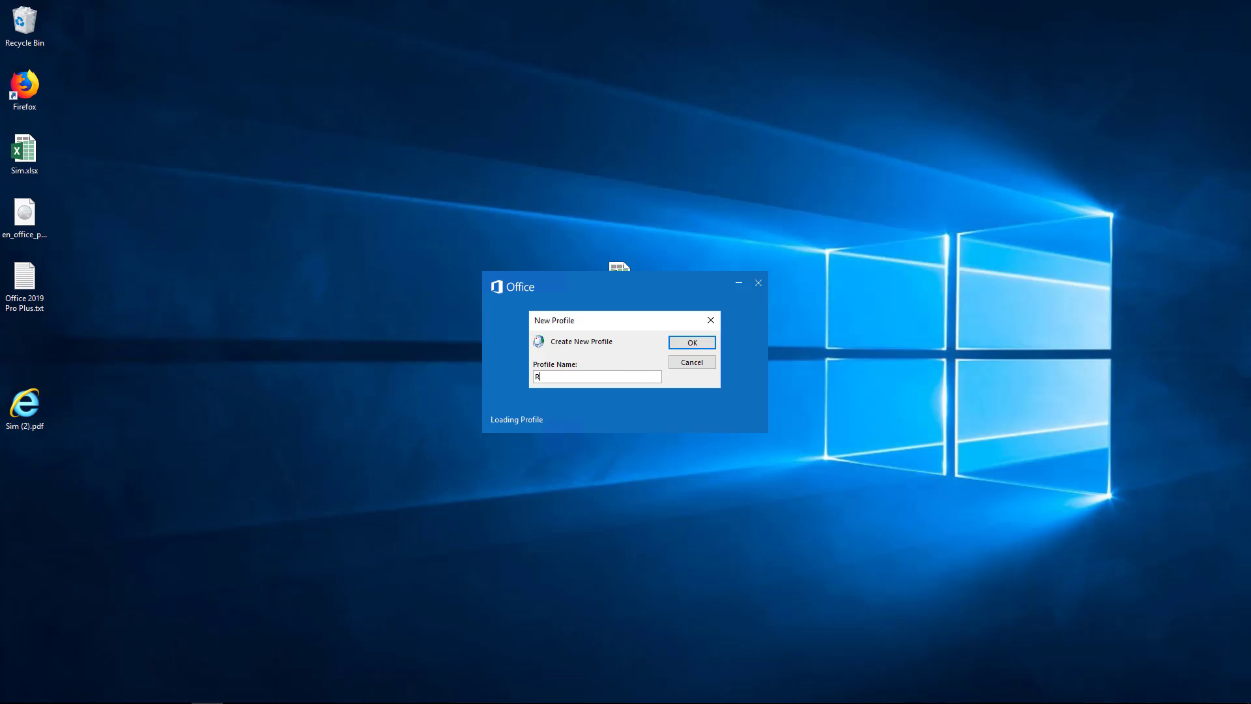
{"action": "type", "text": "obert"}
{"action": "left_click", "coordinate": [685, 342]}
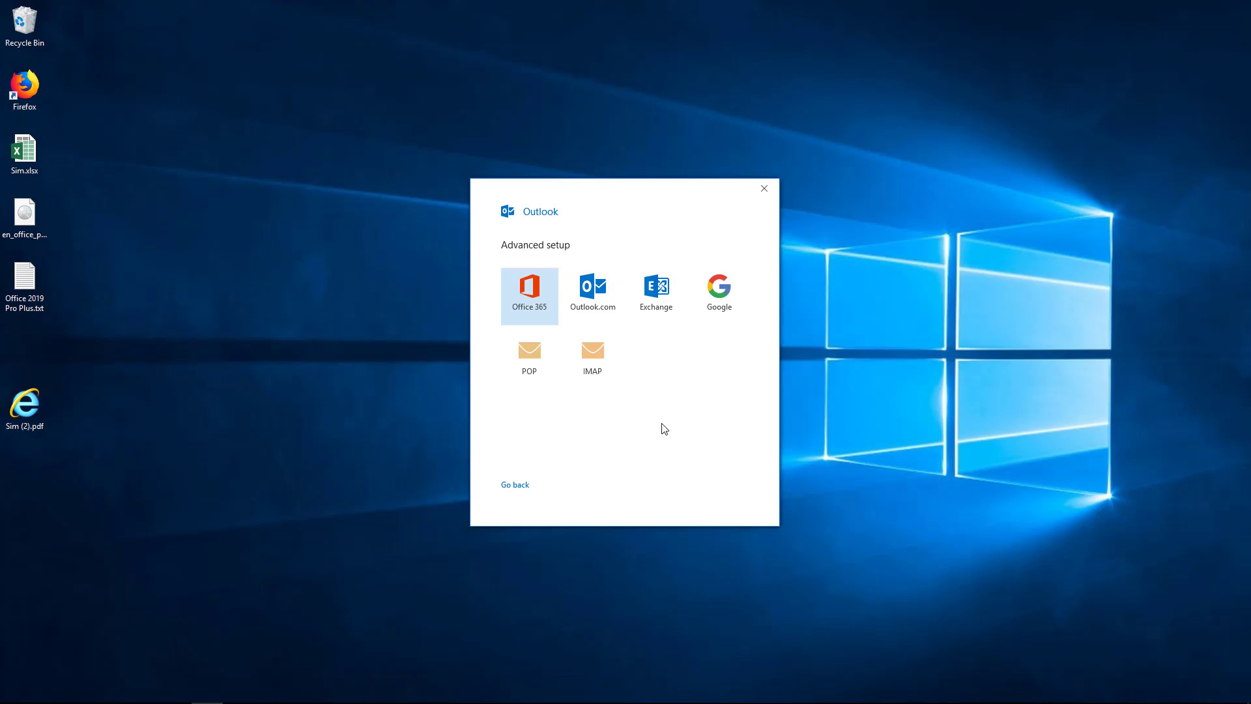
{"action": "left_click", "coordinate": [658, 301]}
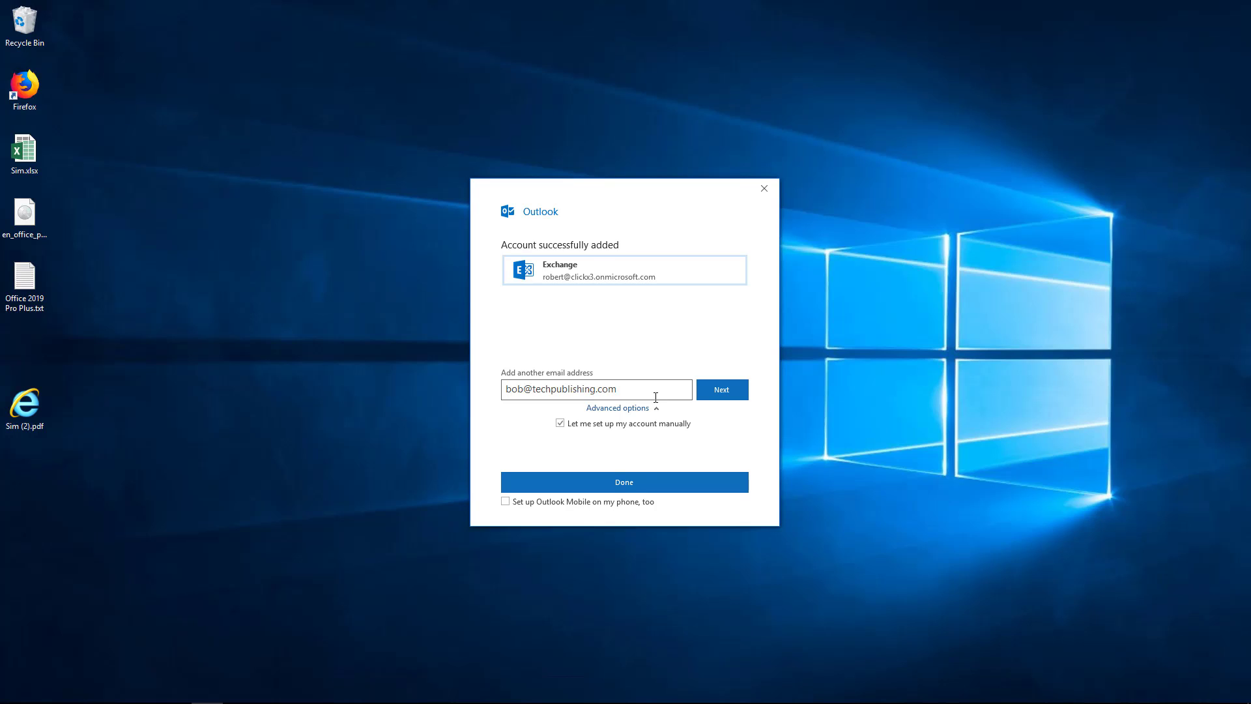
{"action": "left_click", "coordinate": [639, 485]}
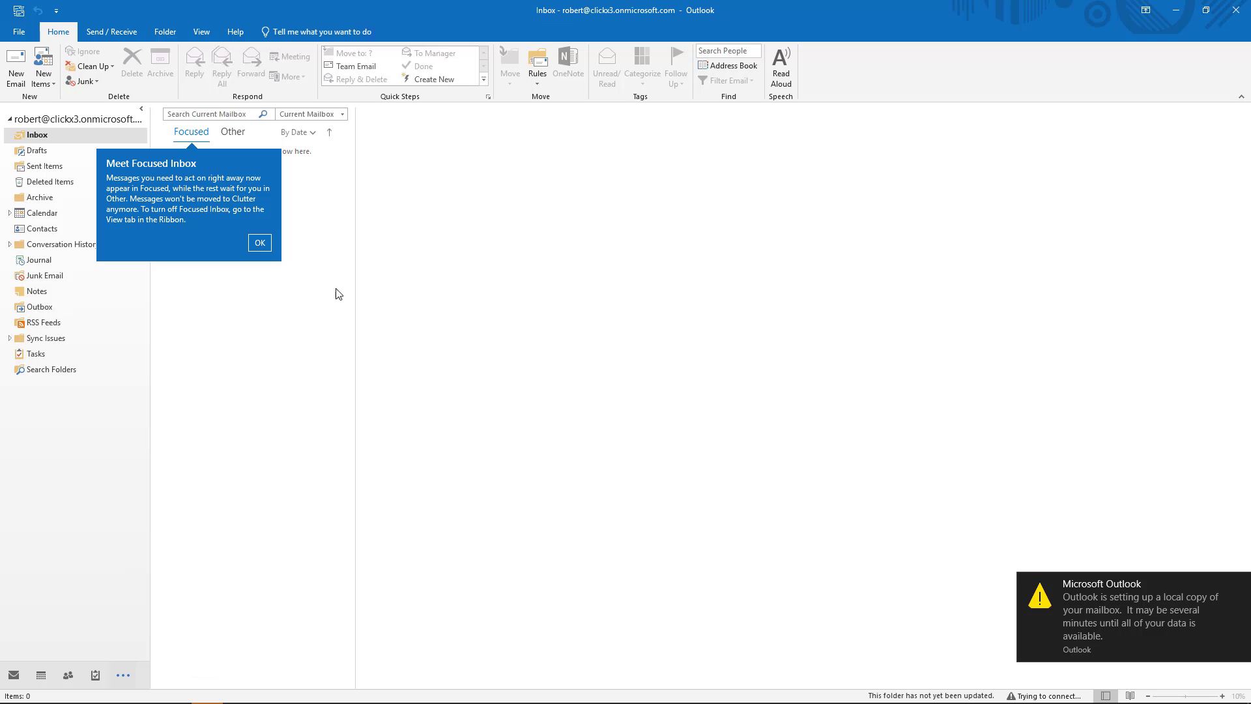
Open the Exchange account's server settings from File > Account Settings.
{"action": "left_click", "coordinate": [23, 36]}
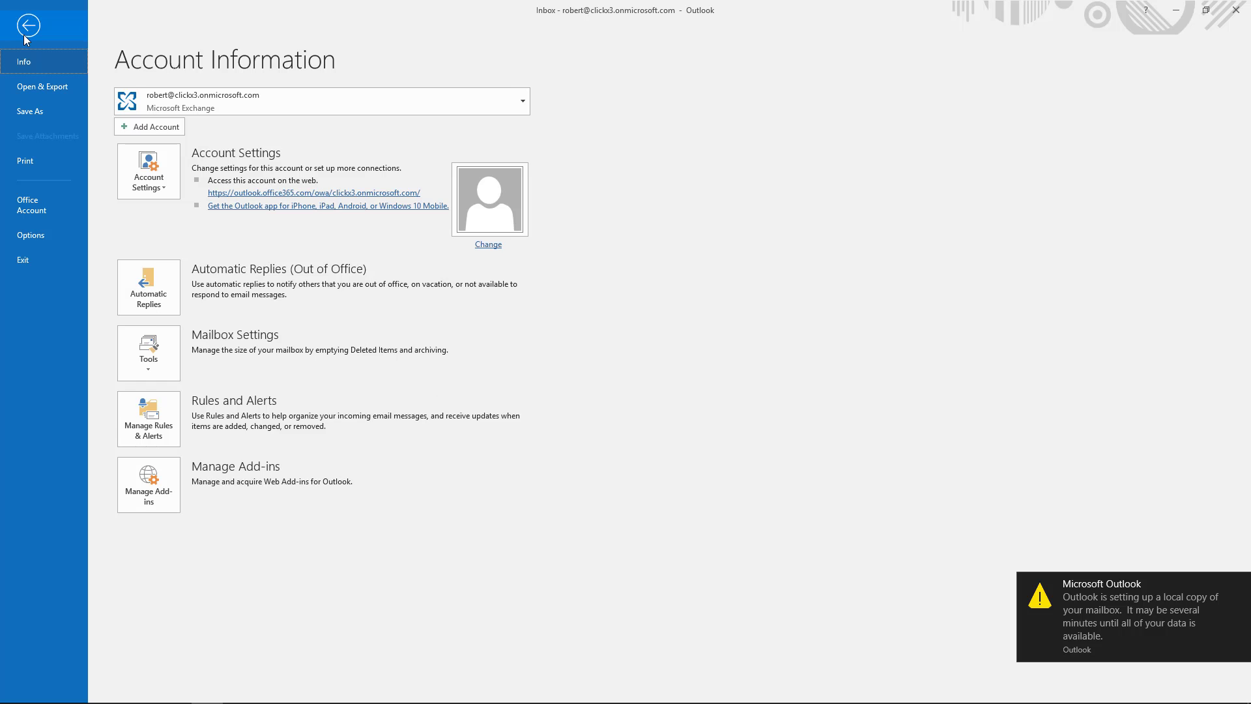
{"action": "left_click", "coordinate": [147, 176]}
{"action": "left_click", "coordinate": [157, 210]}
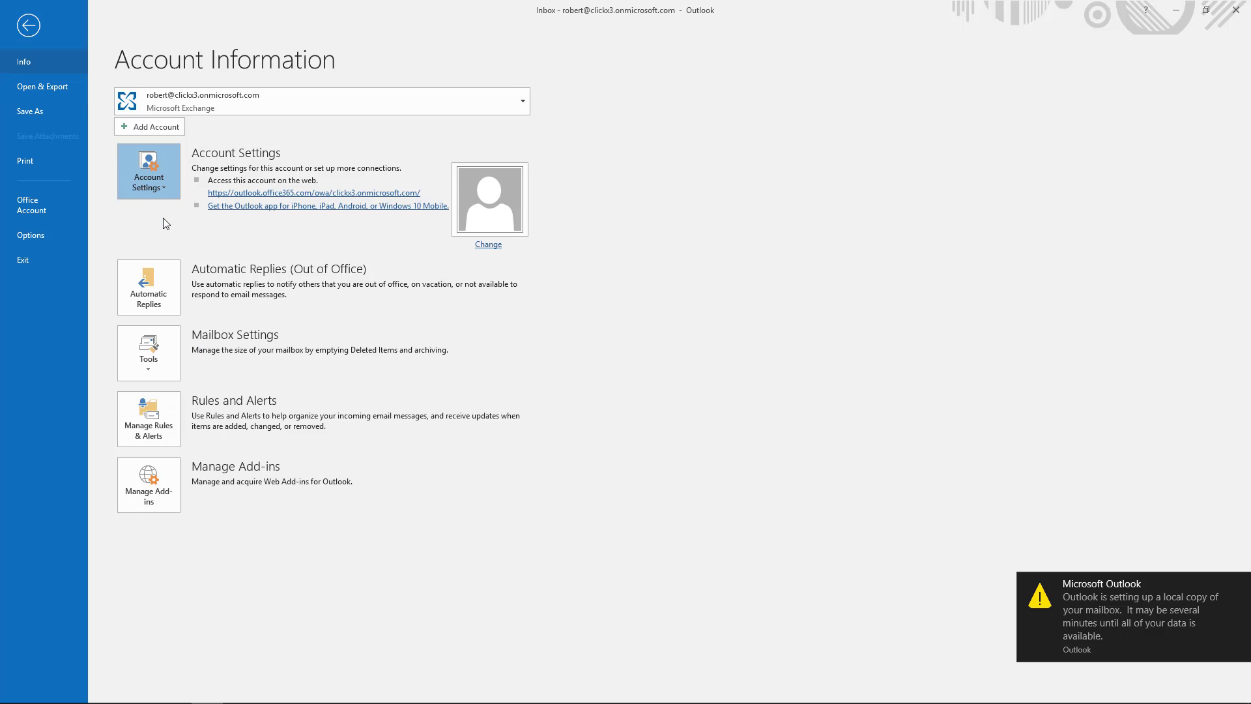
{"action": "left_click", "coordinate": [571, 318]}
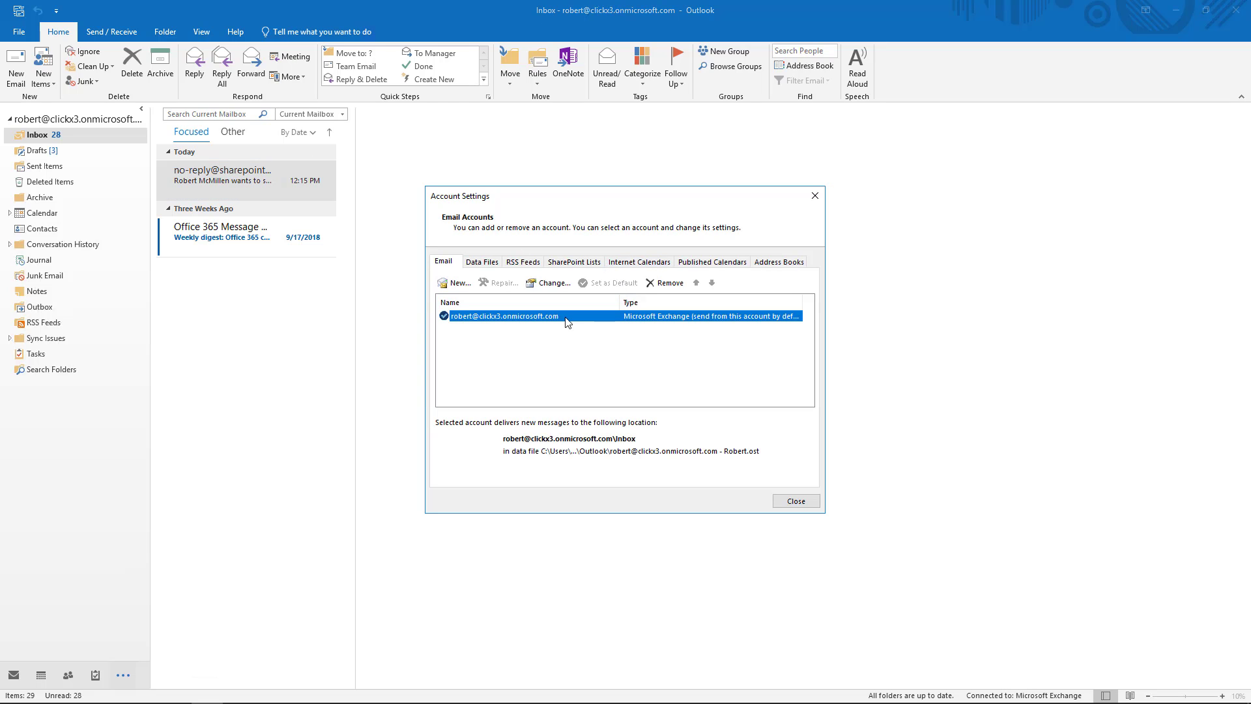
{"action": "left_click", "coordinate": [554, 285]}
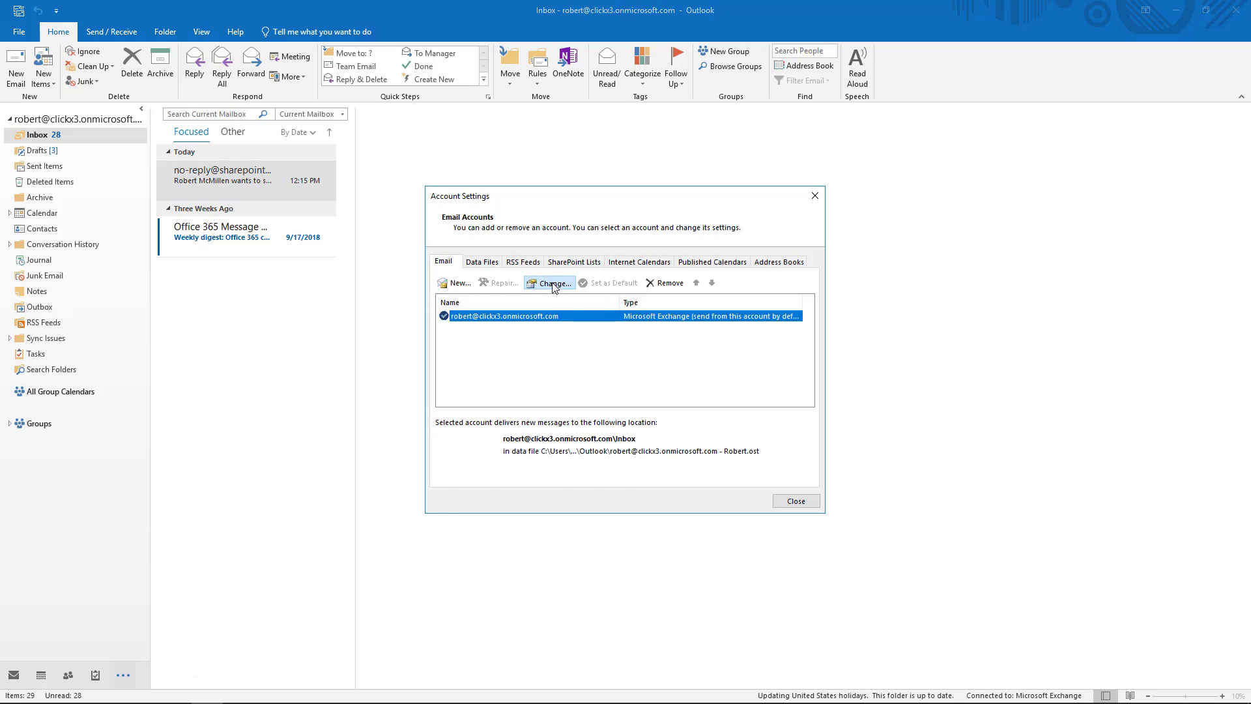
{"action": "left_click_drag", "start_coordinate": [665, 303], "coordinate": [691, 166]}
Review the account's General, Advanced and Security settings, then finish without changes.
{"action": "left_click", "coordinate": [872, 419]}
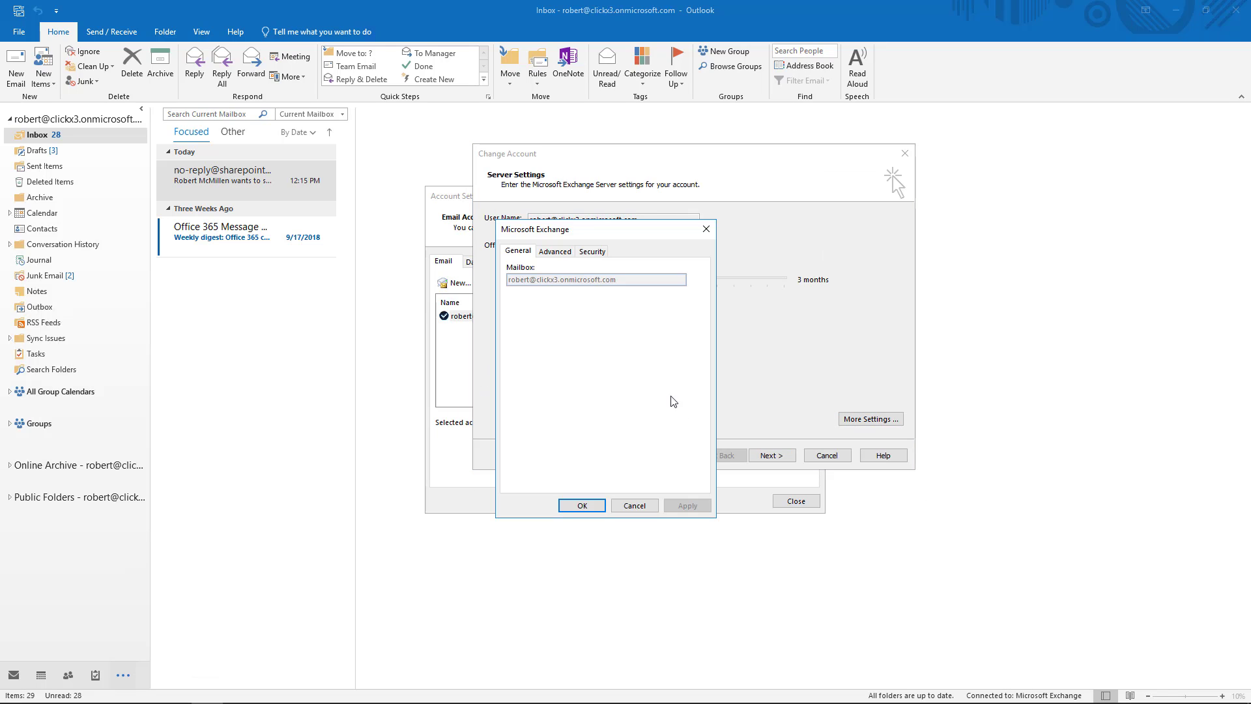
{"action": "left_click", "coordinate": [559, 254]}
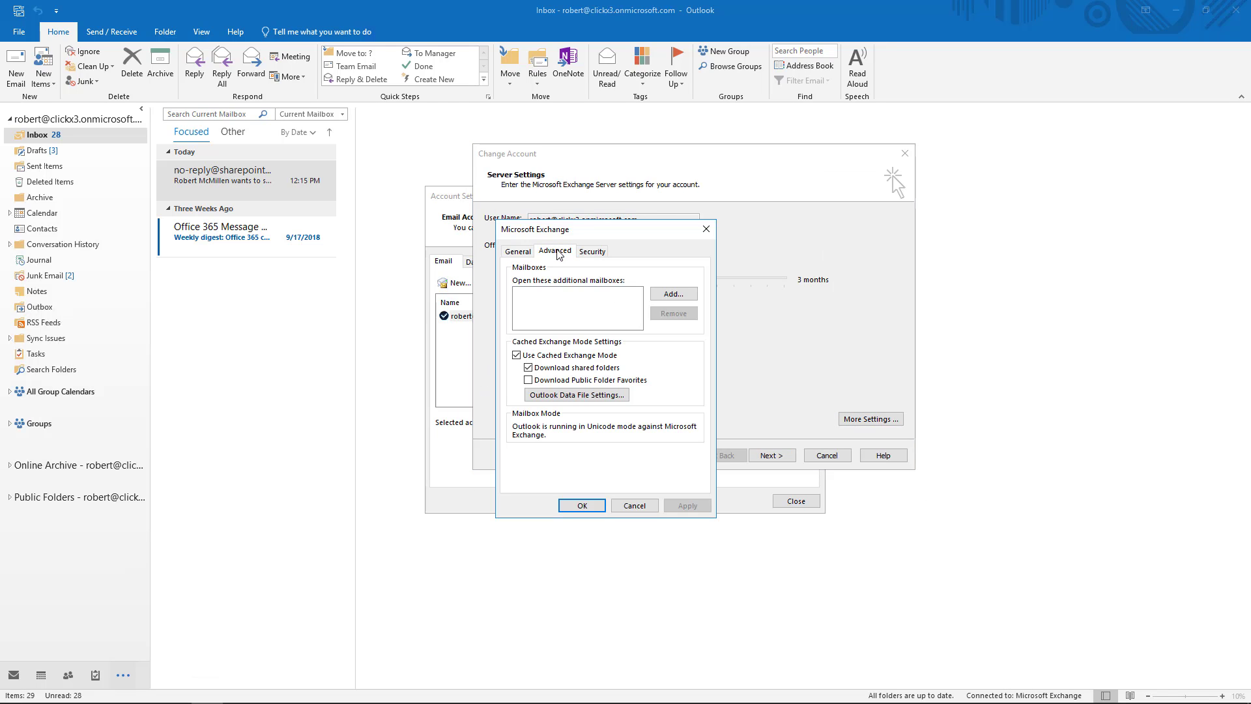
{"action": "left_click", "coordinate": [594, 253]}
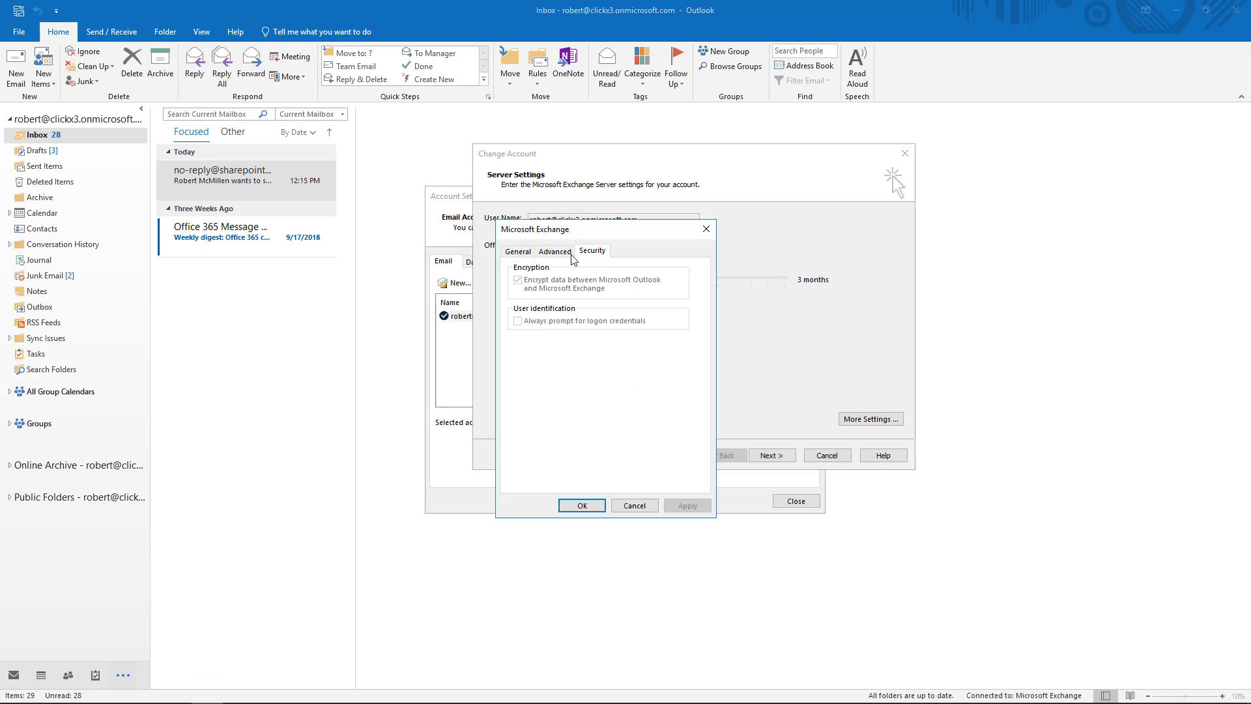
{"action": "left_click", "coordinate": [559, 252]}
{"action": "left_click", "coordinate": [516, 253]}
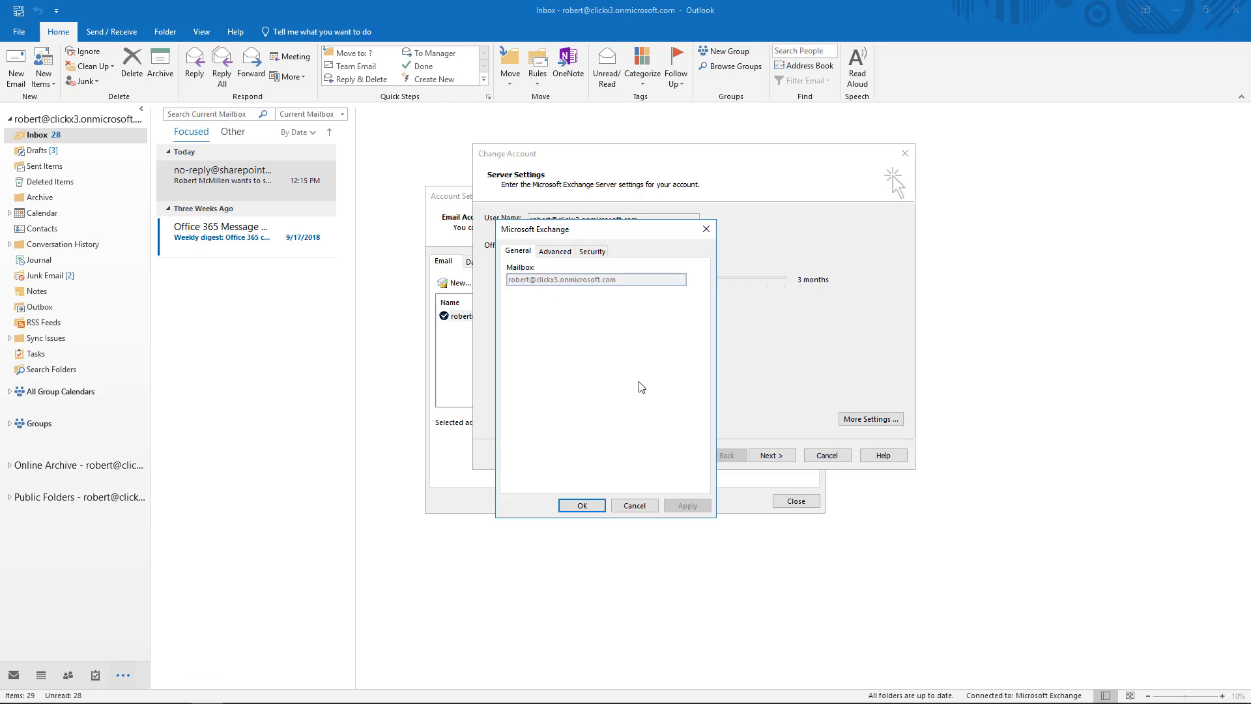
{"action": "left_click", "coordinate": [628, 506]}
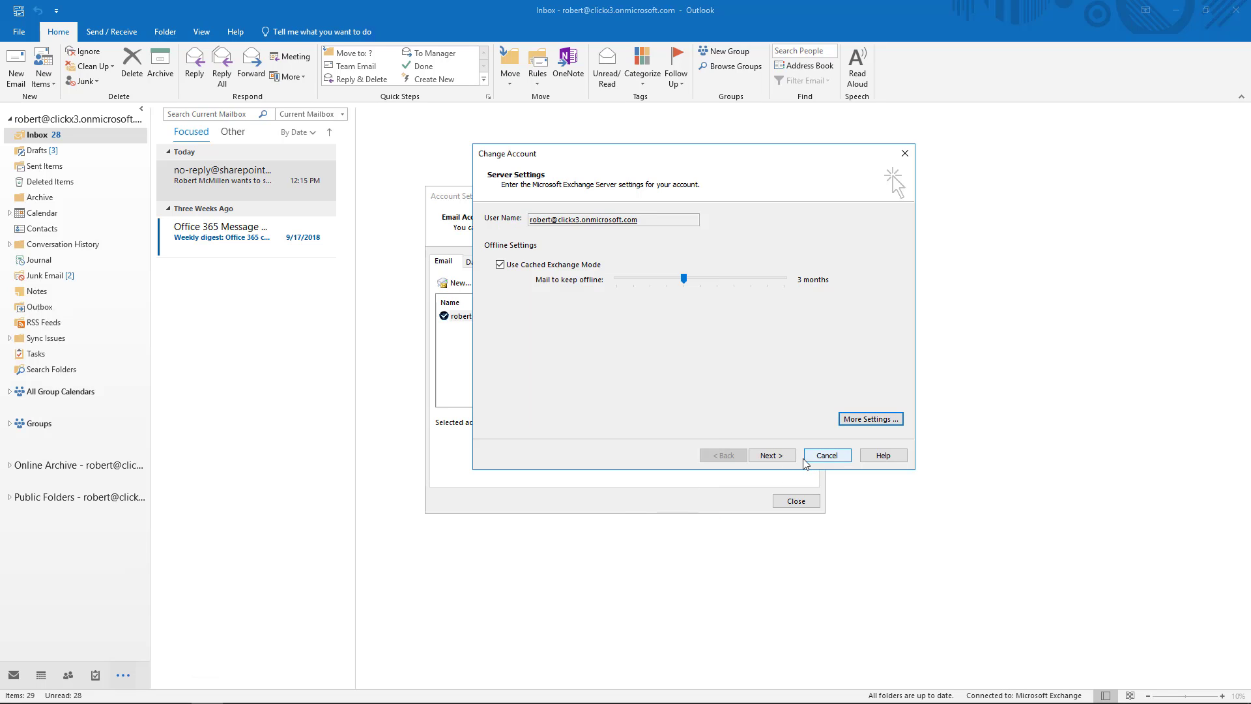
{"action": "left_click", "coordinate": [781, 456]}
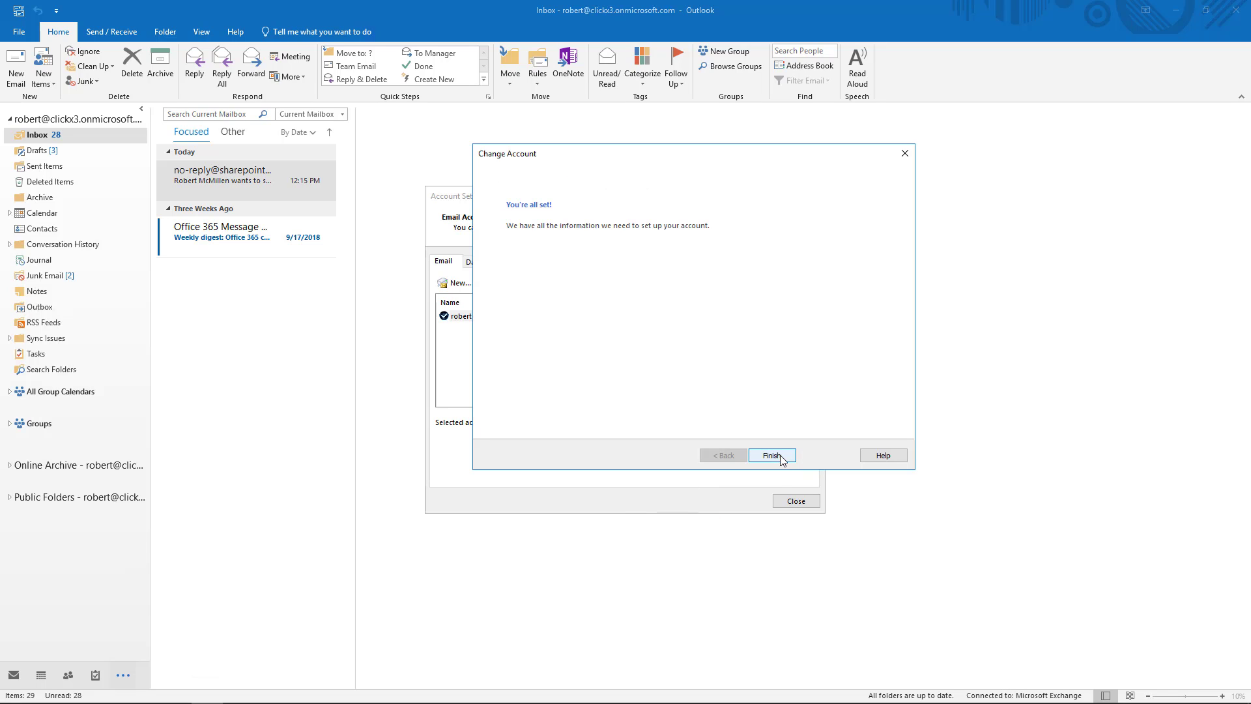
{"action": "left_click", "coordinate": [772, 456]}
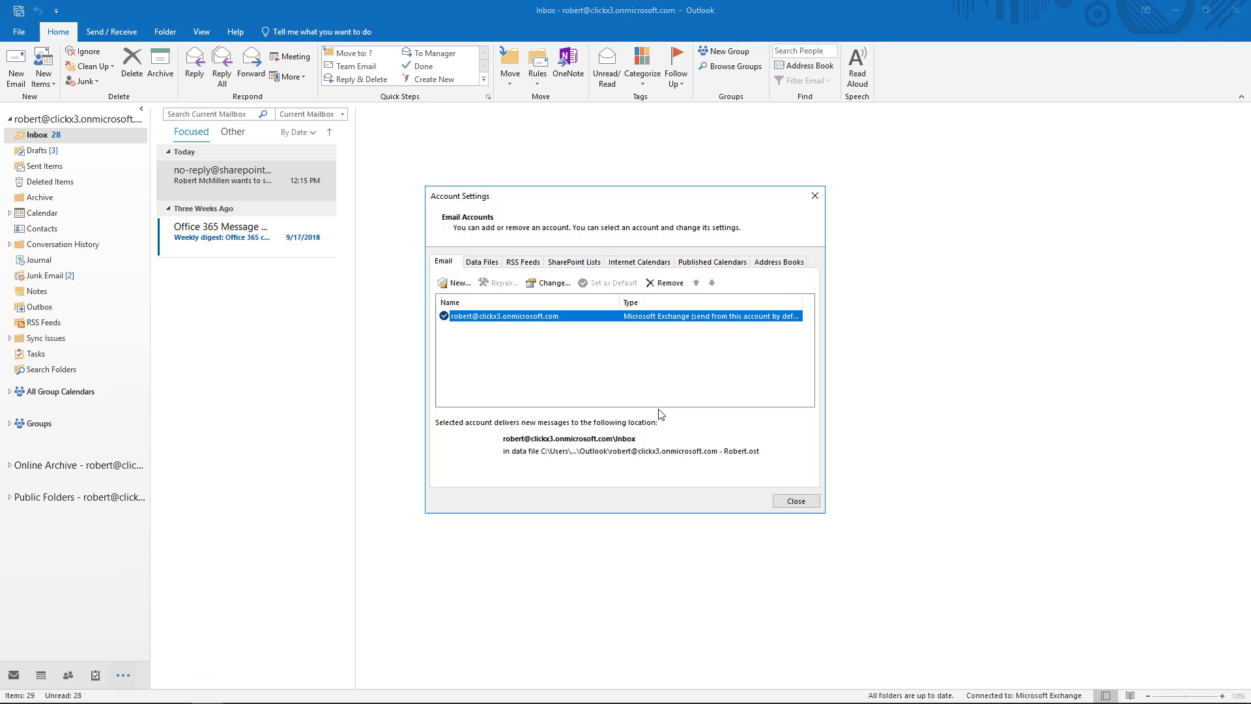
Inspect the account's data file on the Data Files tab, then open the Exchange account's settings.
{"action": "left_click", "coordinate": [478, 261]}
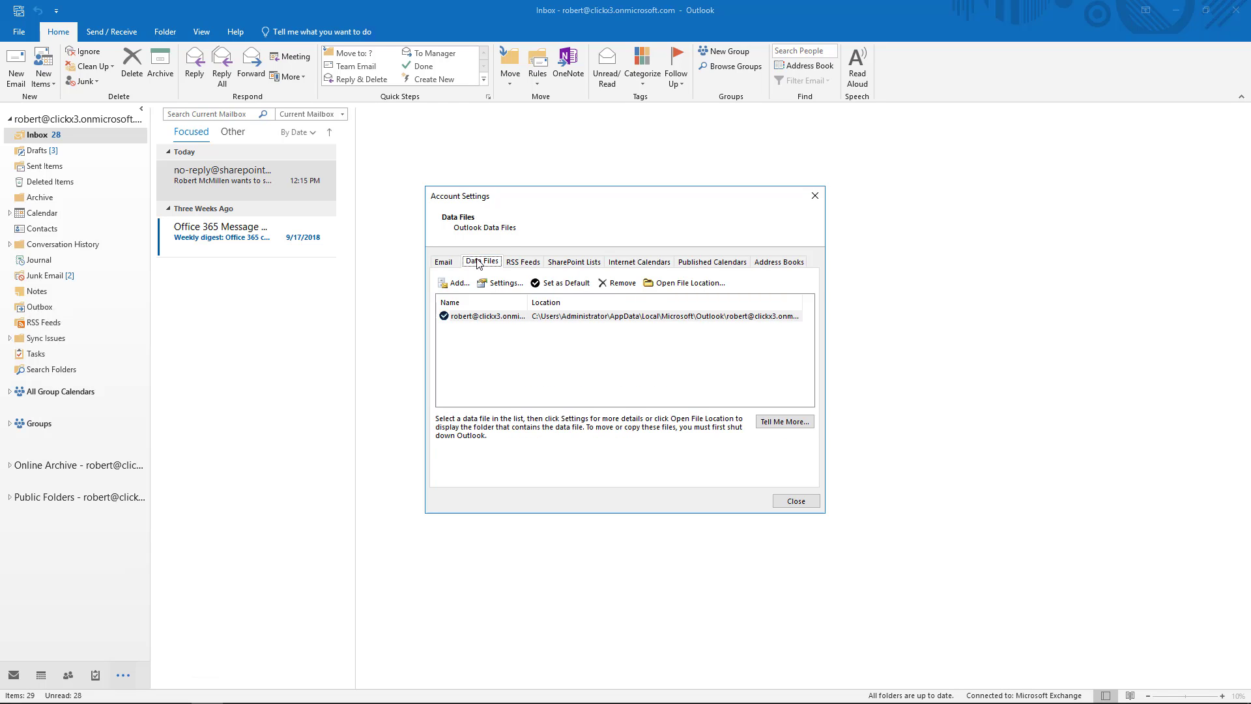
{"action": "left_click", "coordinate": [589, 322]}
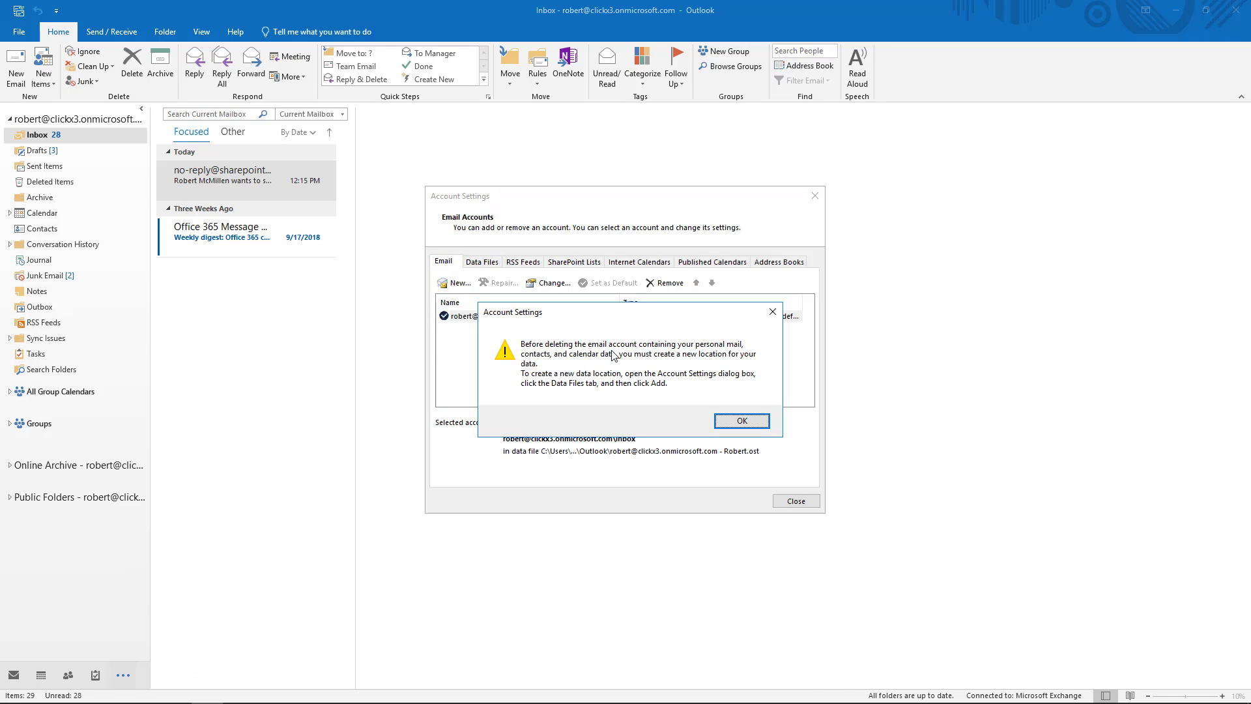
{"action": "left_click", "coordinate": [732, 420]}
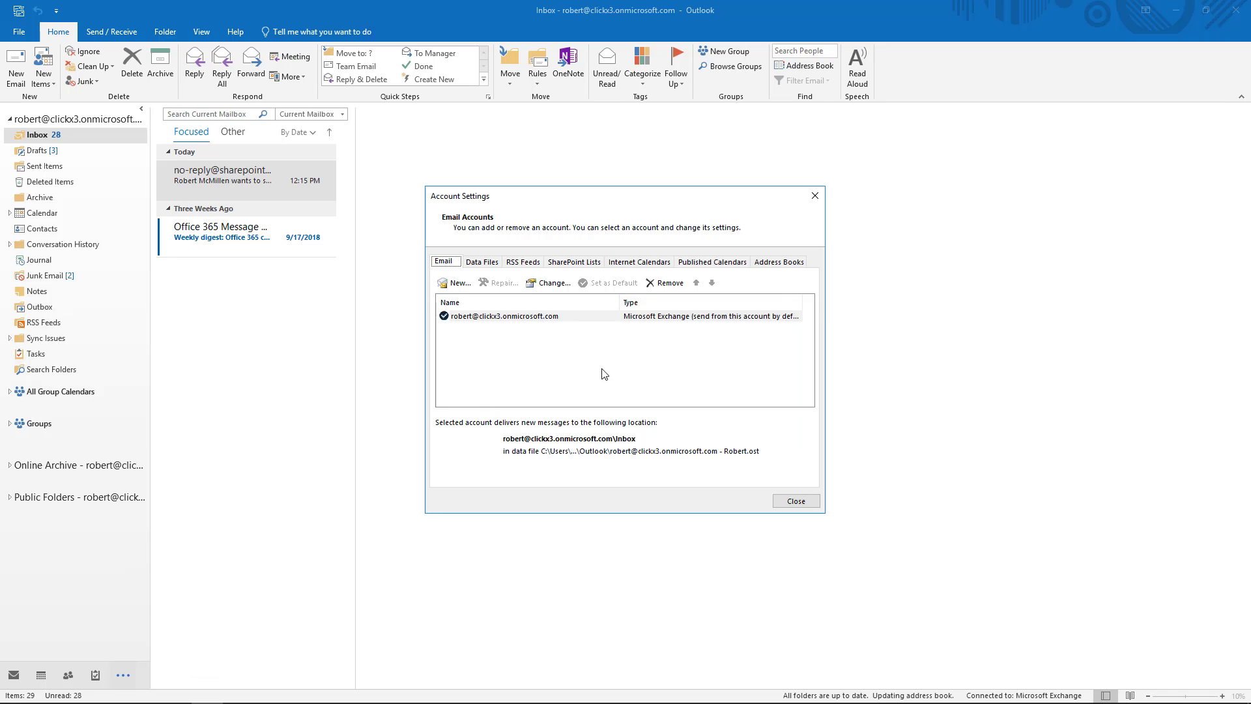
{"action": "left_click", "coordinate": [549, 319]}
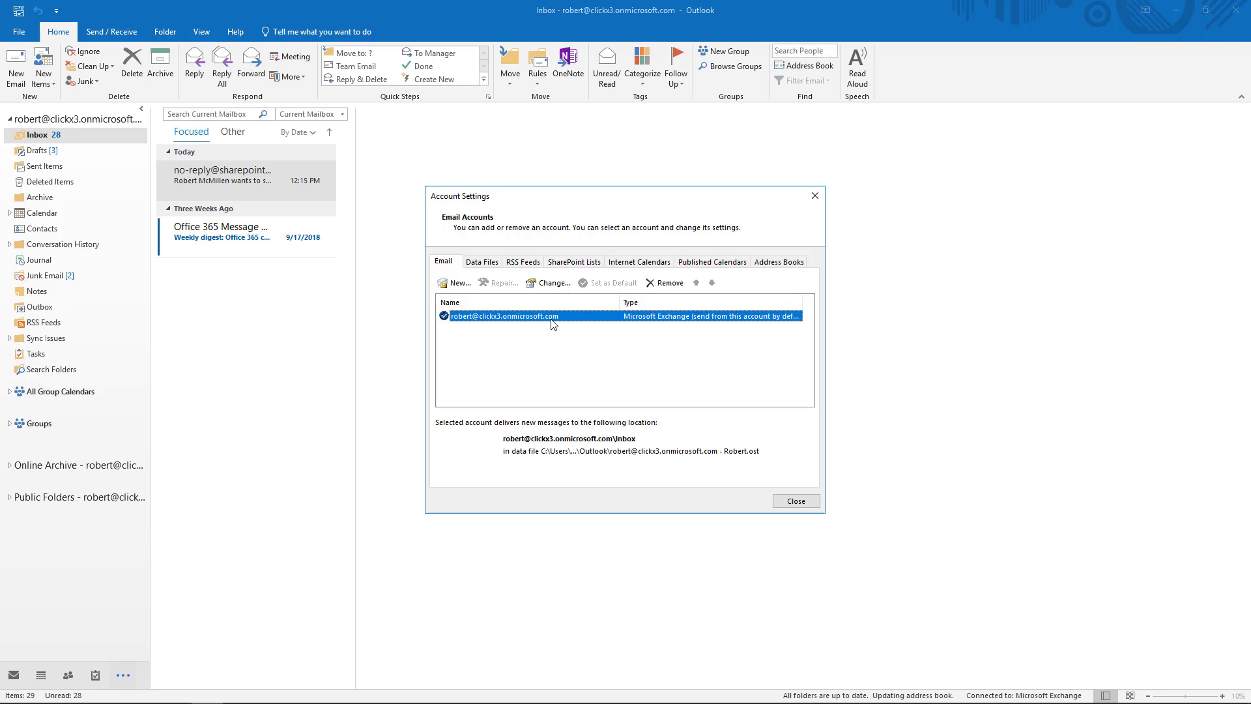
{"action": "double_click", "coordinate": [552, 317]}
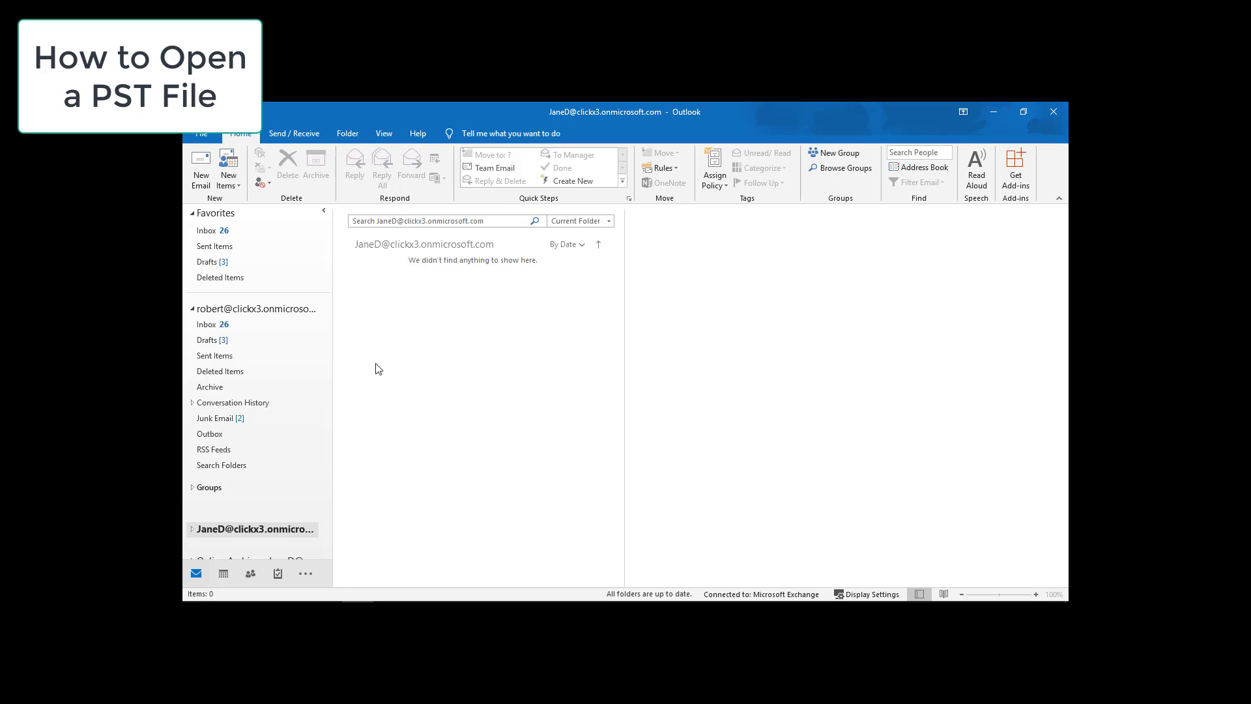
Check the Properties of the backup file on the Desktop, then restore Outlook.
{"action": "left_click", "coordinate": [992, 112]}
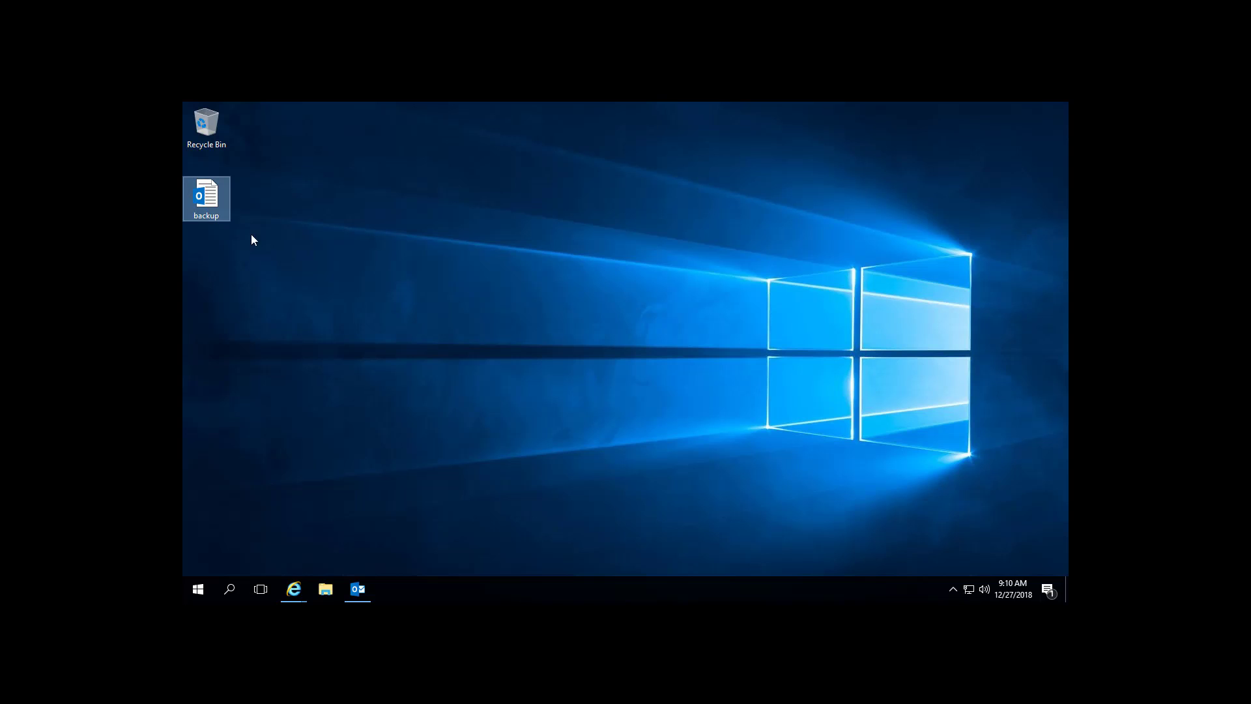
{"action": "right_click", "coordinate": [202, 193]}
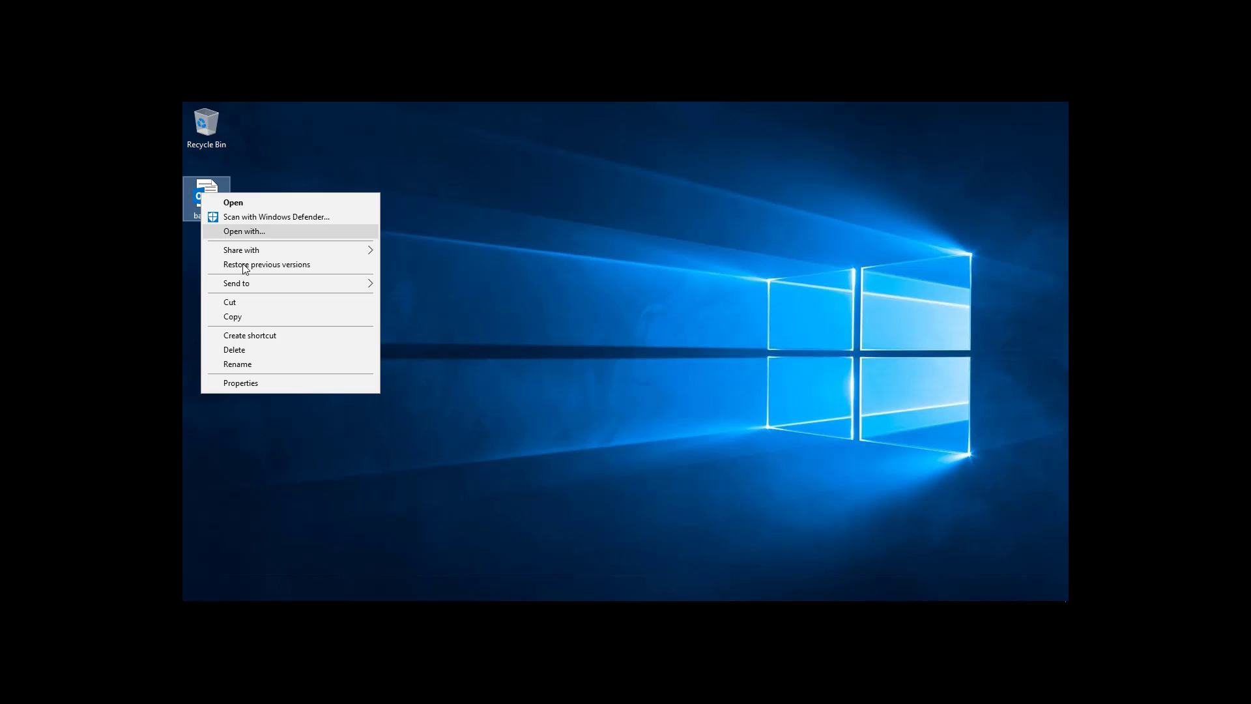
{"action": "left_click", "coordinate": [296, 383]}
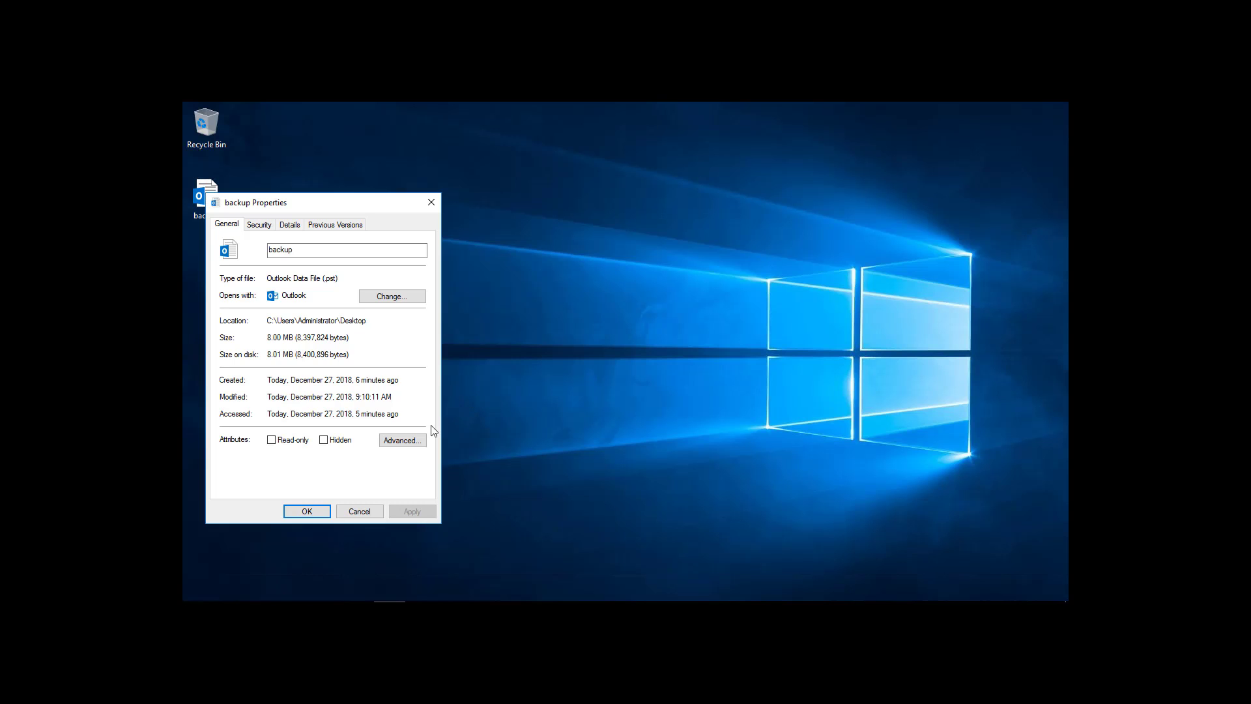
{"action": "left_click", "coordinate": [367, 512]}
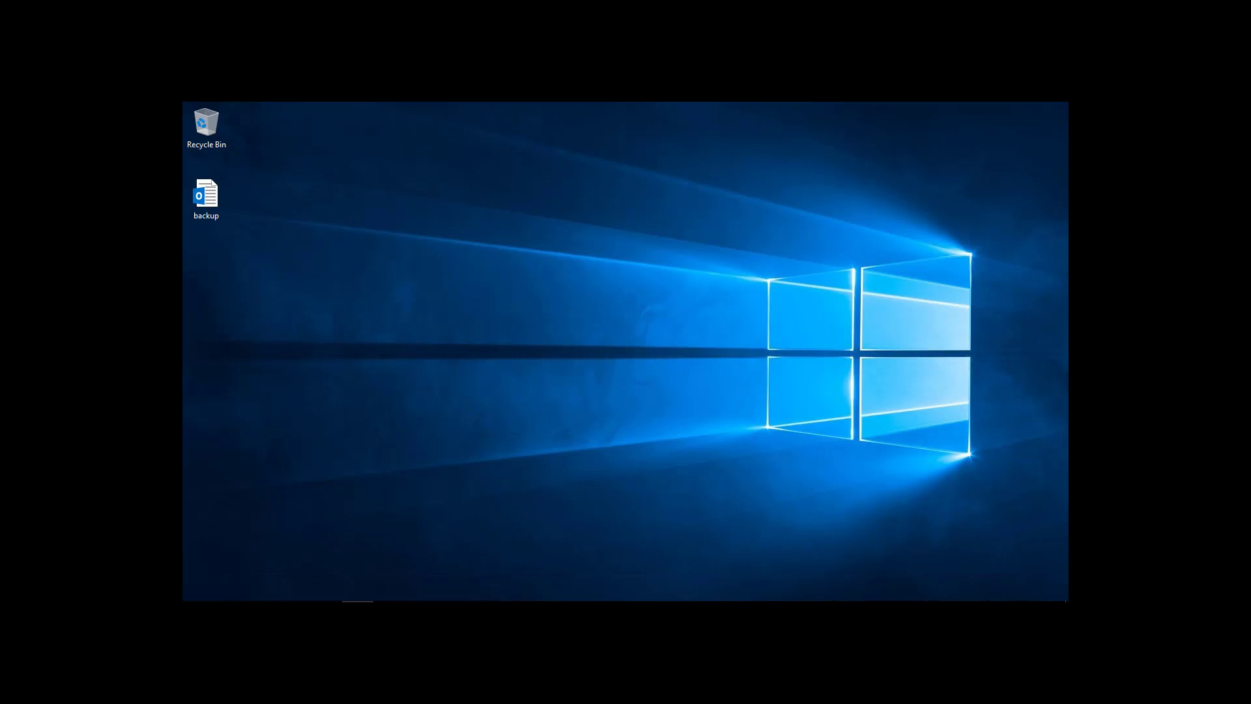
{"action": "left_click", "coordinate": [358, 591]}
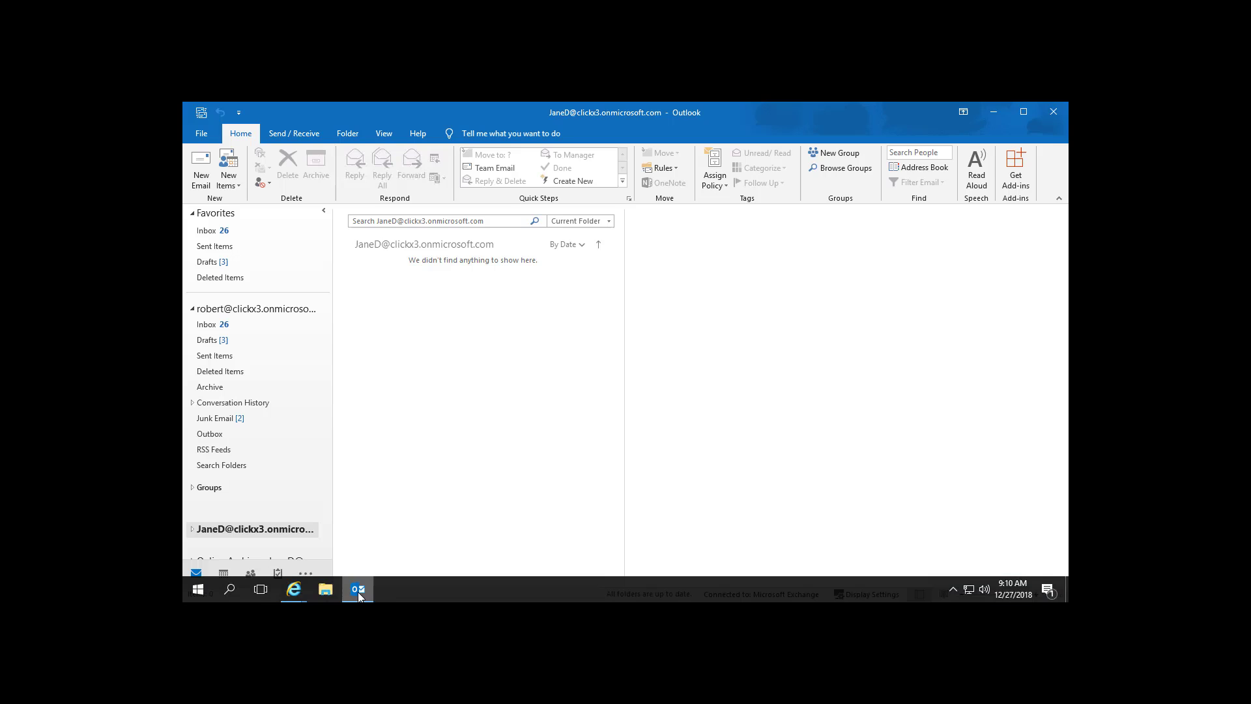
Open the backup Outlook data file from the Desktop via Open & Export.
{"action": "left_click", "coordinate": [201, 135]}
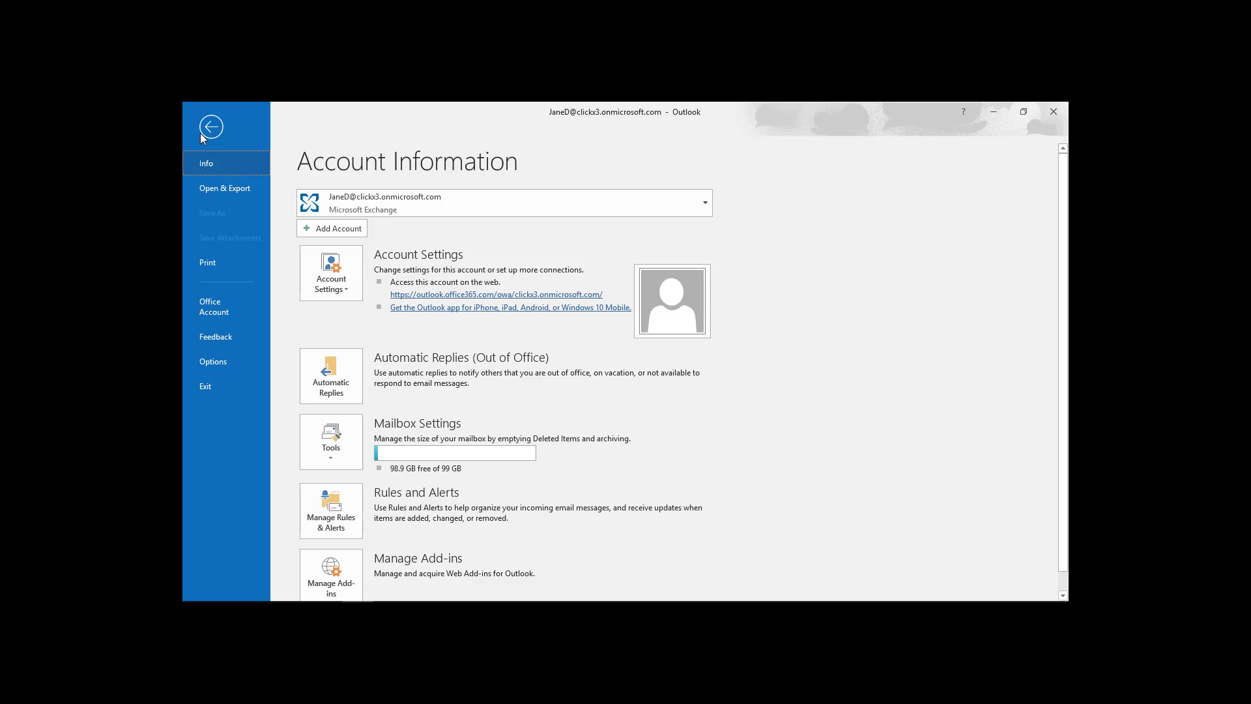
{"action": "left_click", "coordinate": [216, 189]}
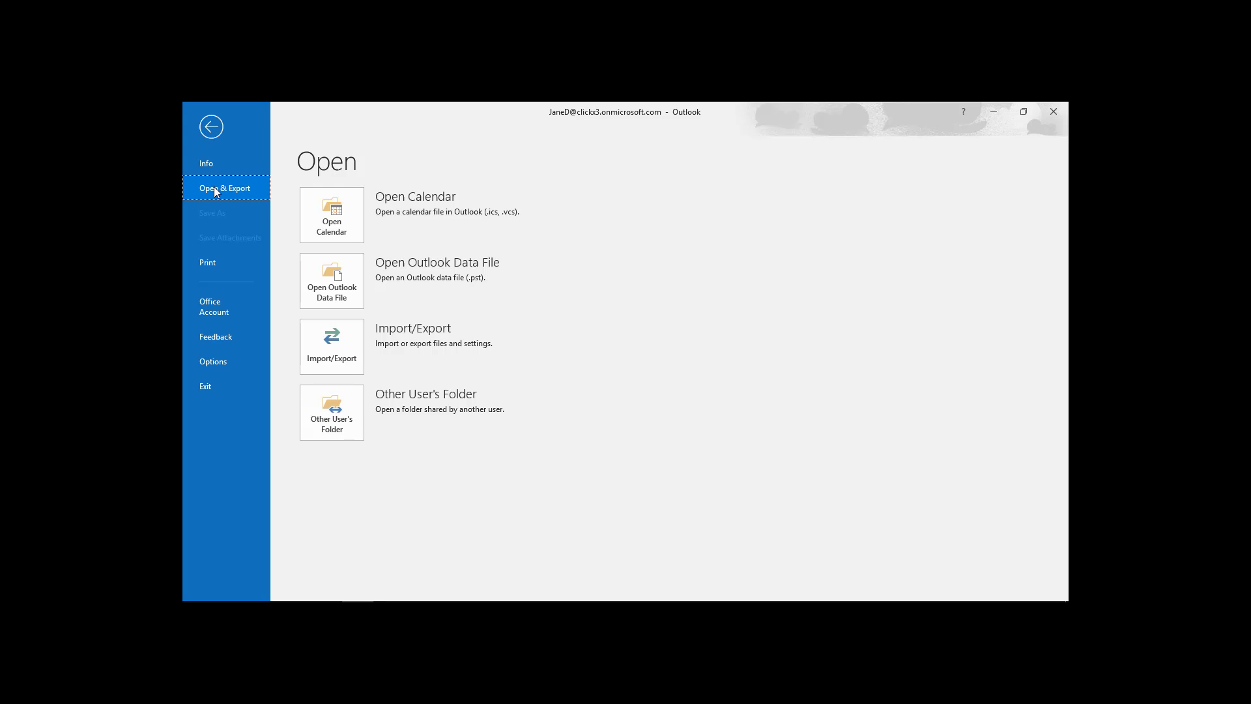
{"action": "left_click", "coordinate": [326, 273]}
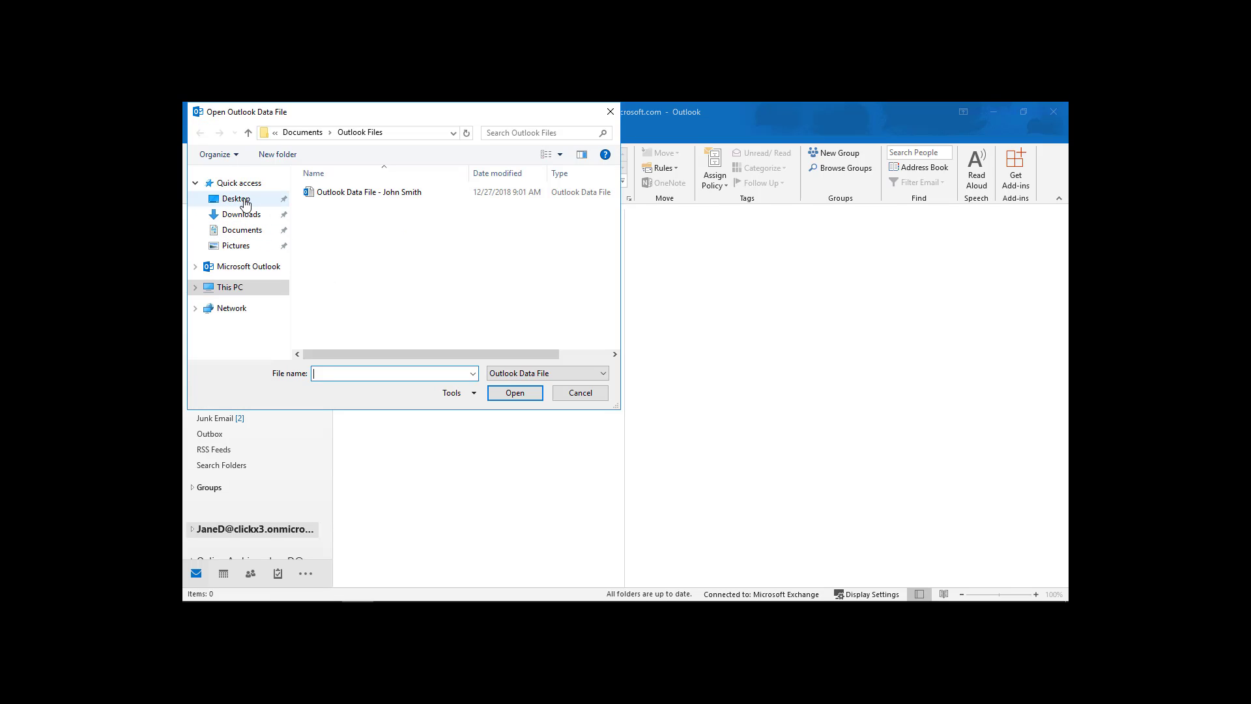
{"action": "left_click", "coordinate": [245, 204]}
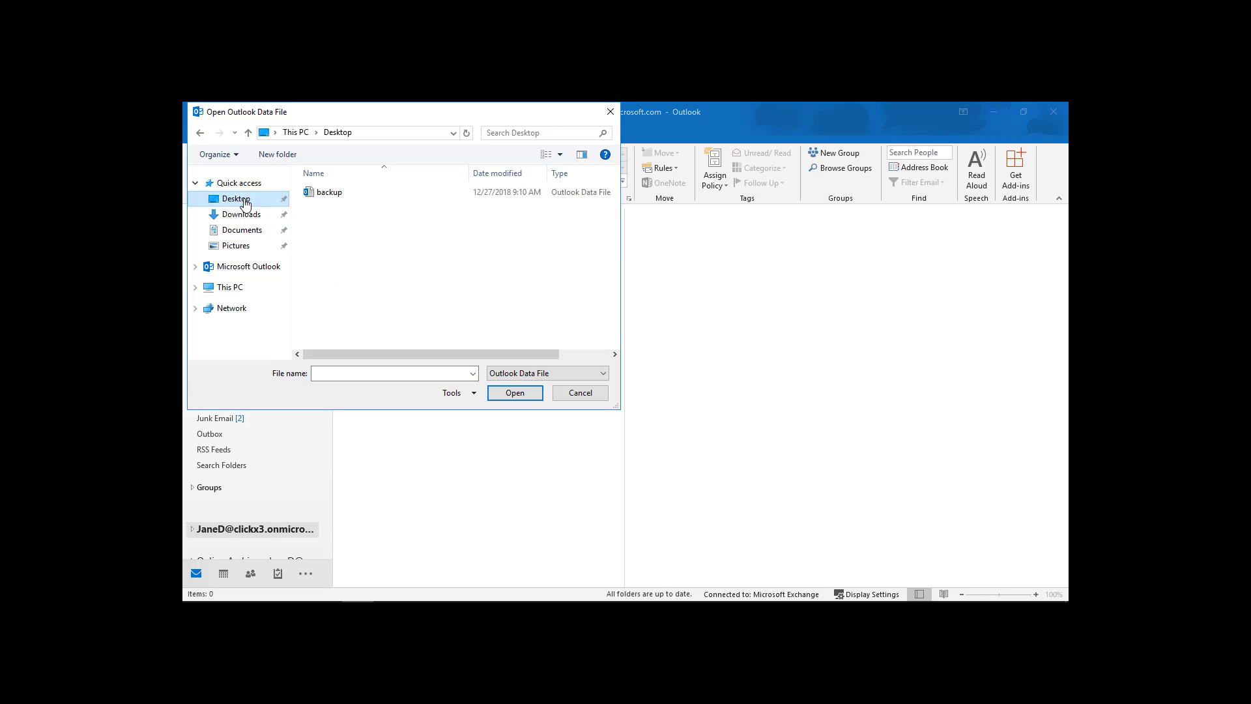
{"action": "left_click", "coordinate": [334, 193]}
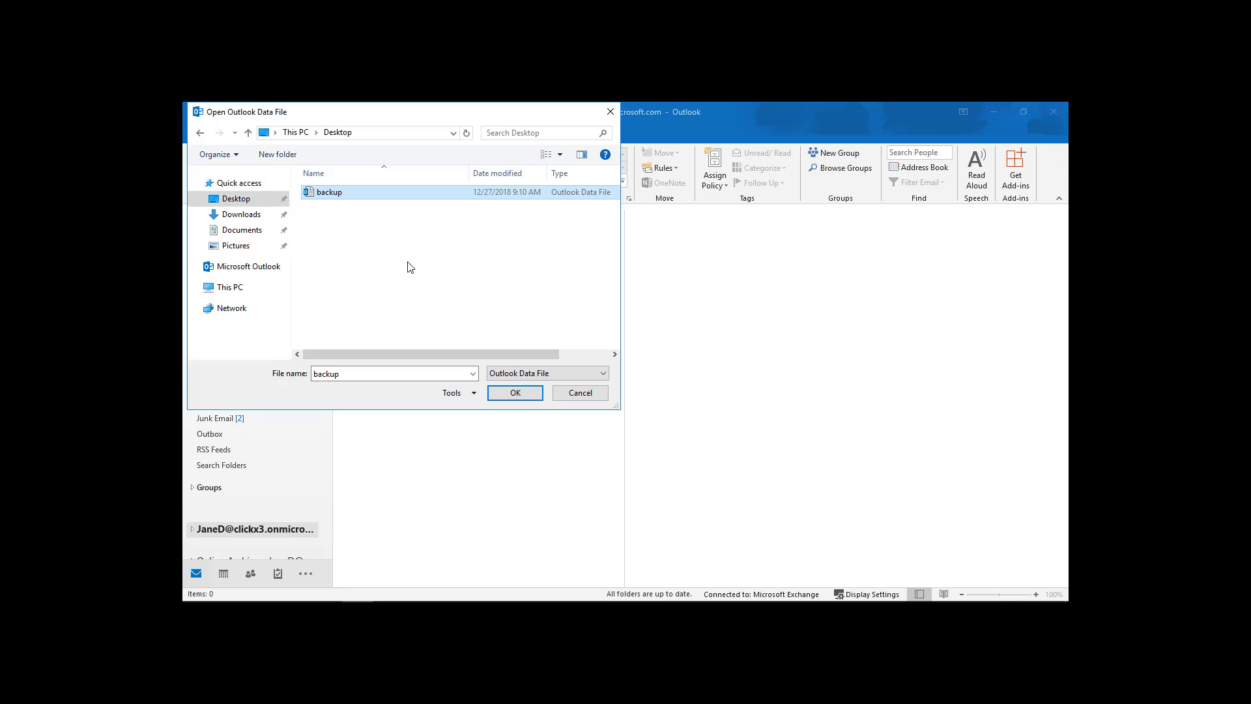
{"action": "left_click", "coordinate": [513, 393]}
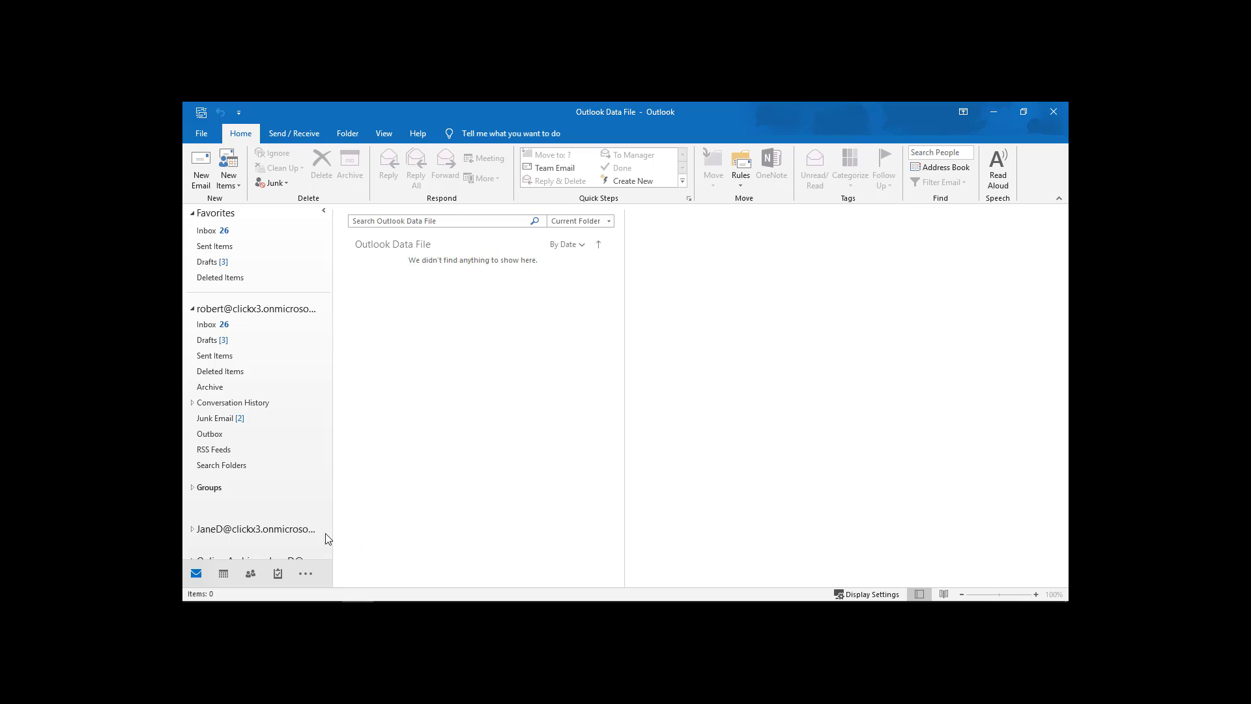
Expand the Outlook Data File and view its Inbox.
{"action": "scroll", "coordinate": [250, 513], "scroll_direction": "down", "scroll_amount": 2}
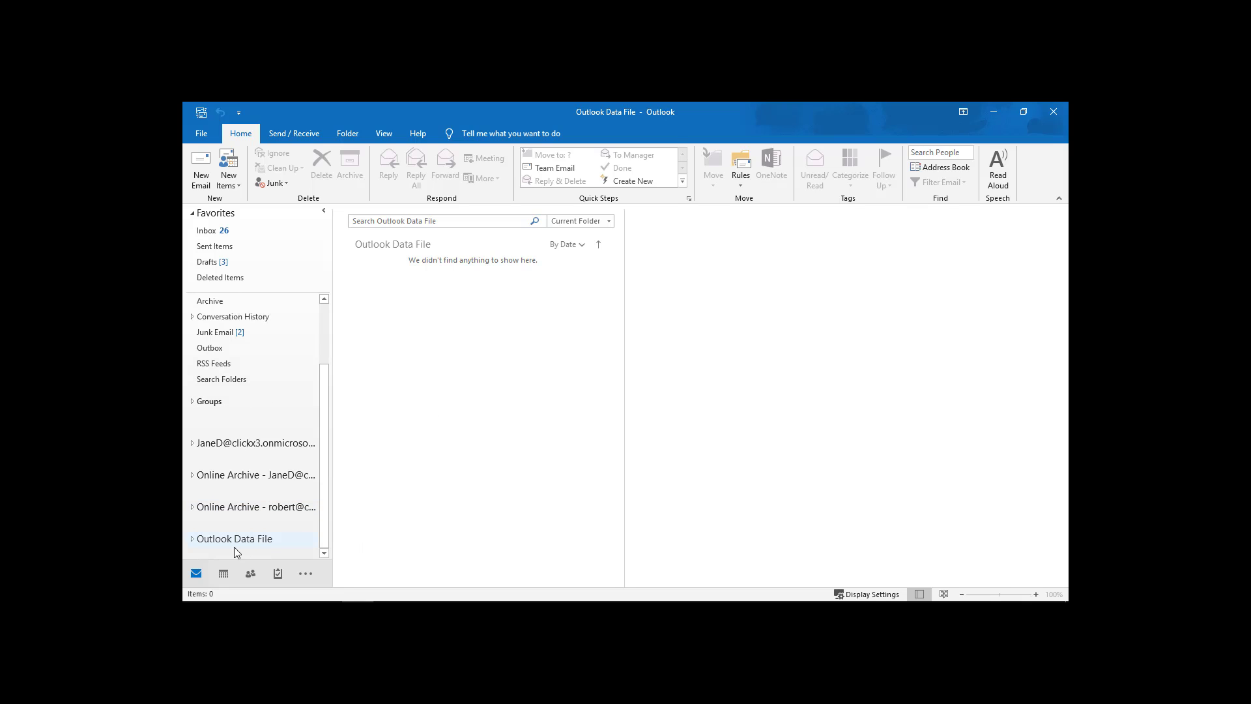
{"action": "left_click", "coordinate": [192, 538]}
{"action": "scroll", "coordinate": [217, 514], "scroll_direction": "down", "scroll_amount": 4}
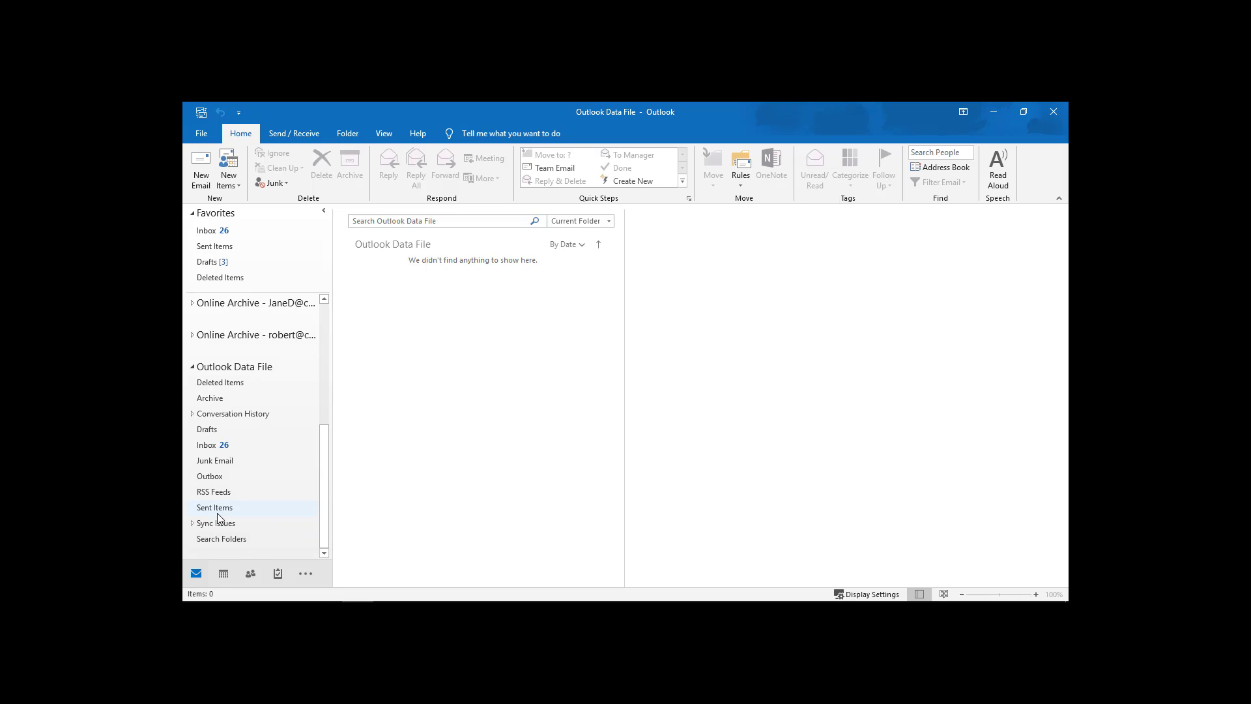
{"action": "left_click", "coordinate": [209, 446]}
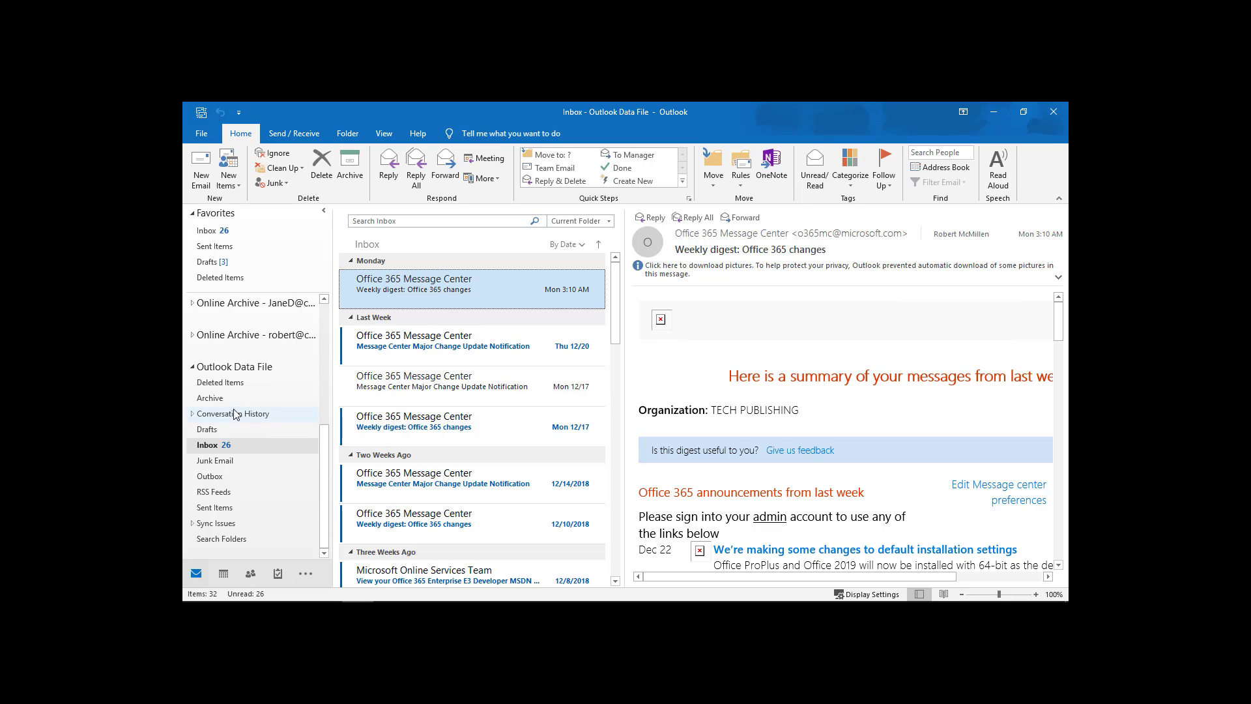
Close "Outlook Data File" and refresh the Favorites section.
{"action": "right_click", "coordinate": [241, 369]}
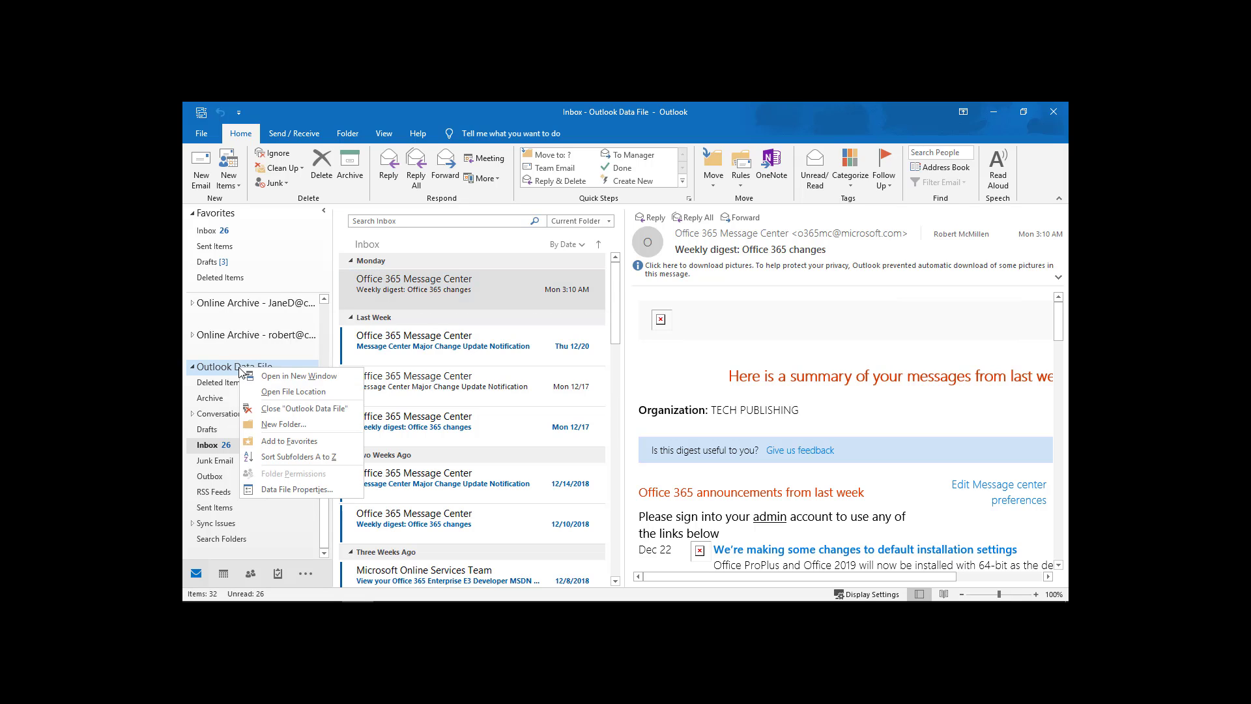
{"action": "left_click", "coordinate": [269, 409]}
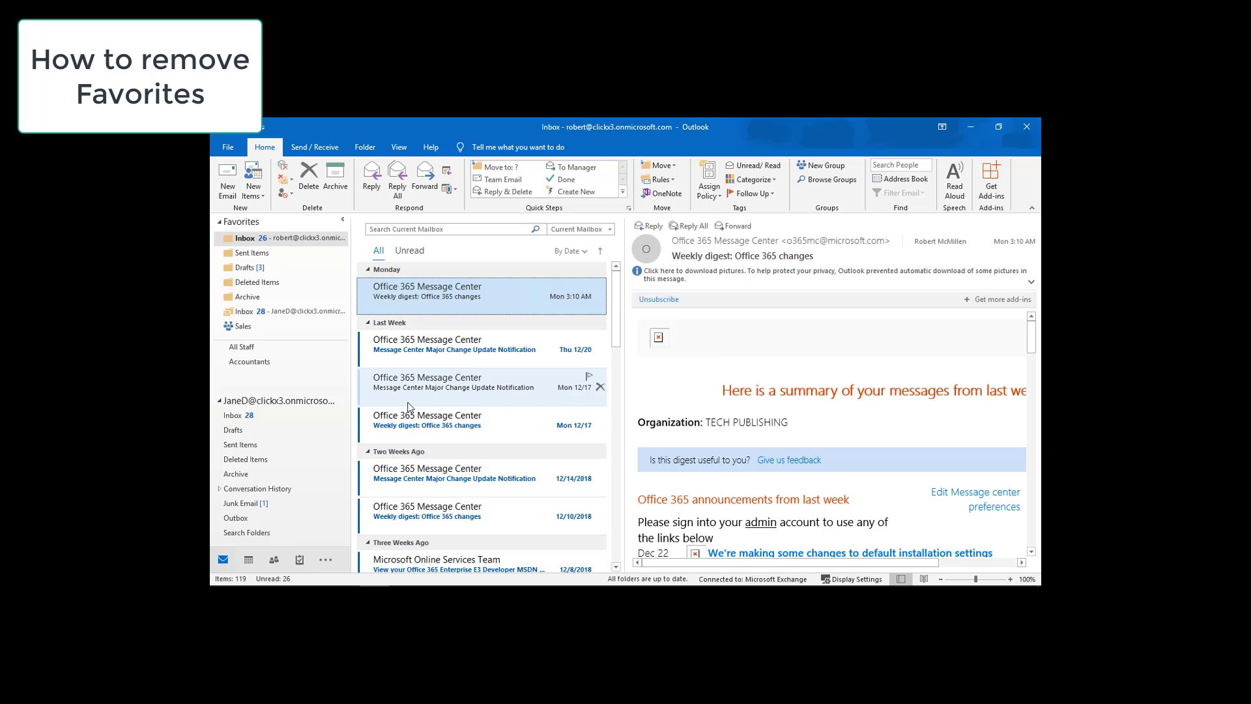
{"action": "left_click", "coordinate": [220, 223]}
{"action": "left_click", "coordinate": [221, 222]}
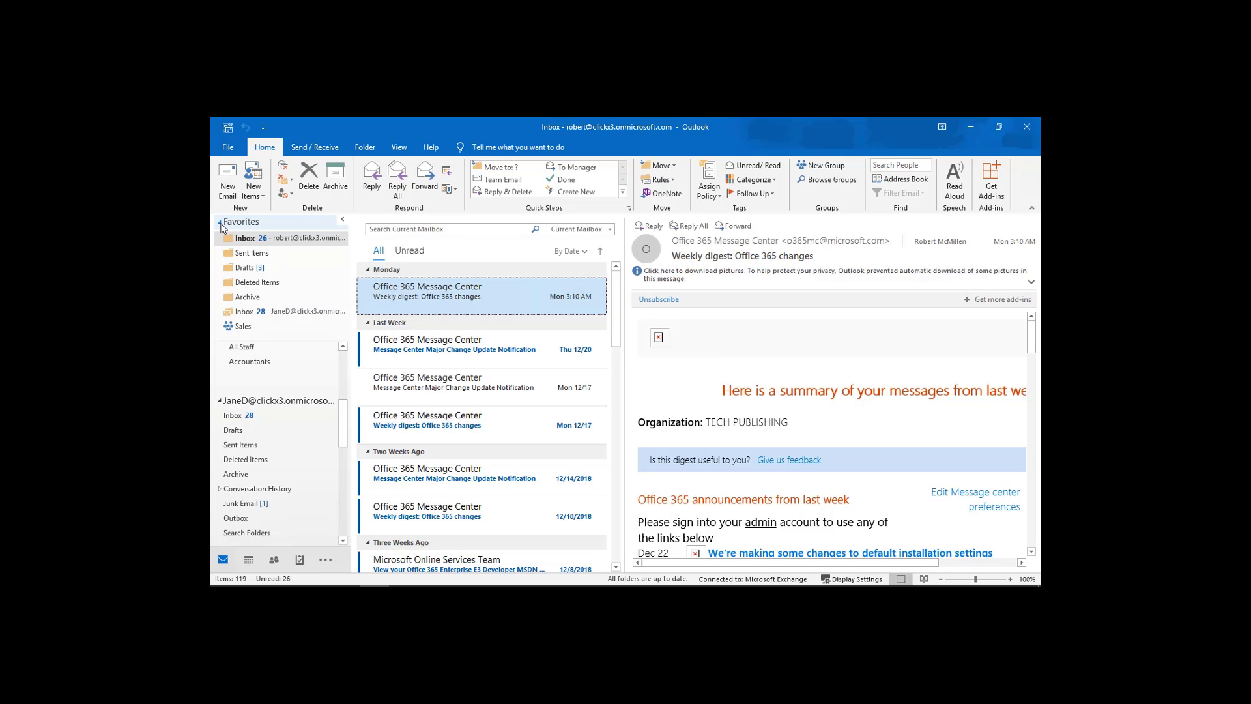
Remove the second mailbox's Inbox and Deleted Items from Favorites.
{"action": "left_click", "coordinate": [262, 316]}
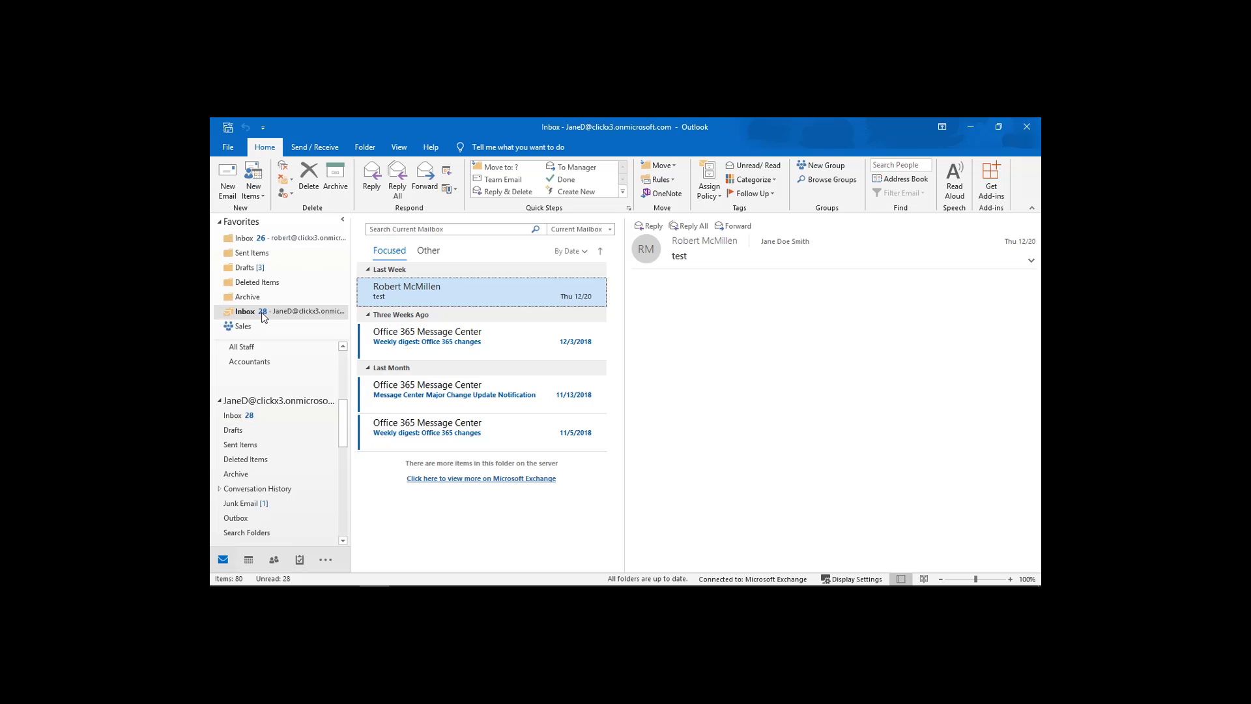
{"action": "right_click", "coordinate": [264, 317]}
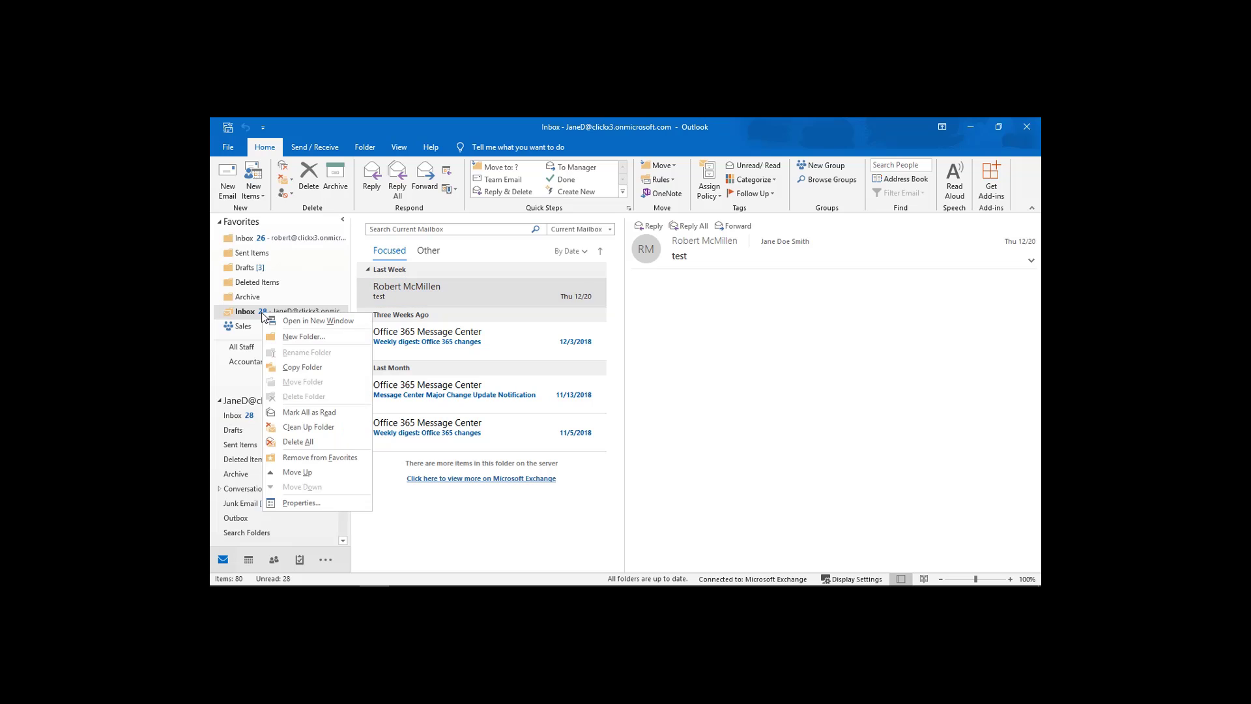
{"action": "left_click", "coordinate": [324, 456]}
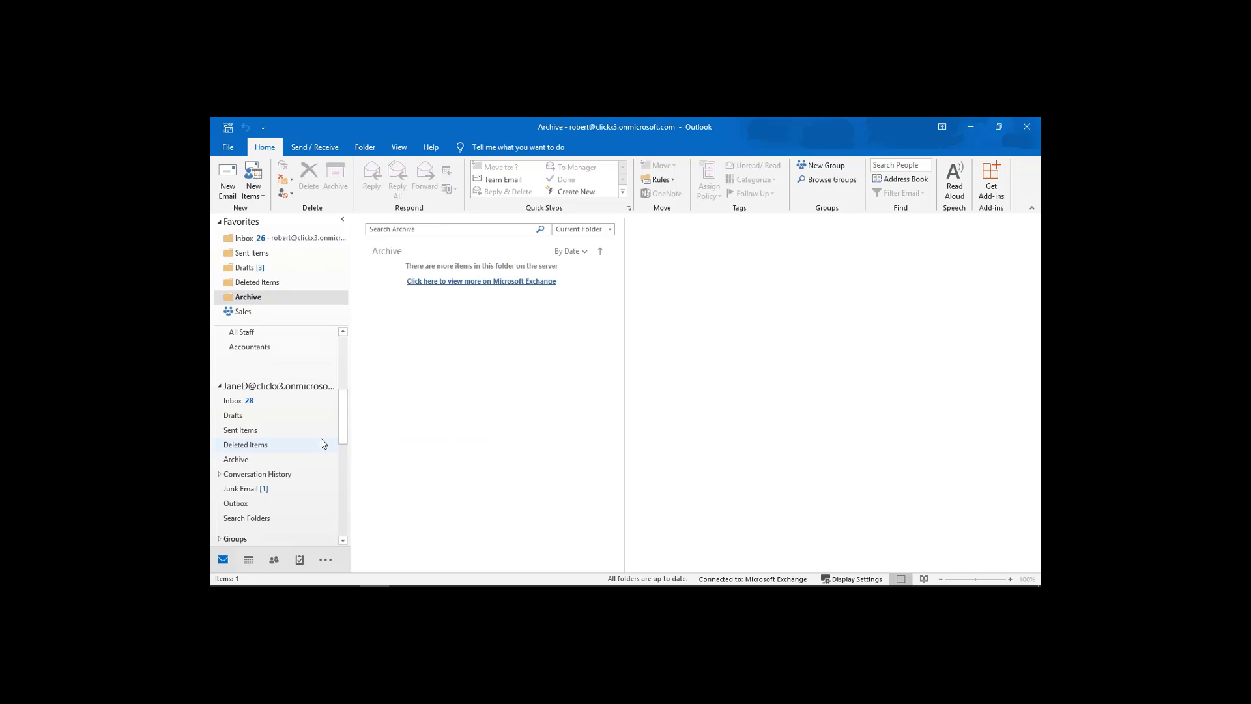
{"action": "left_click", "coordinate": [259, 284]}
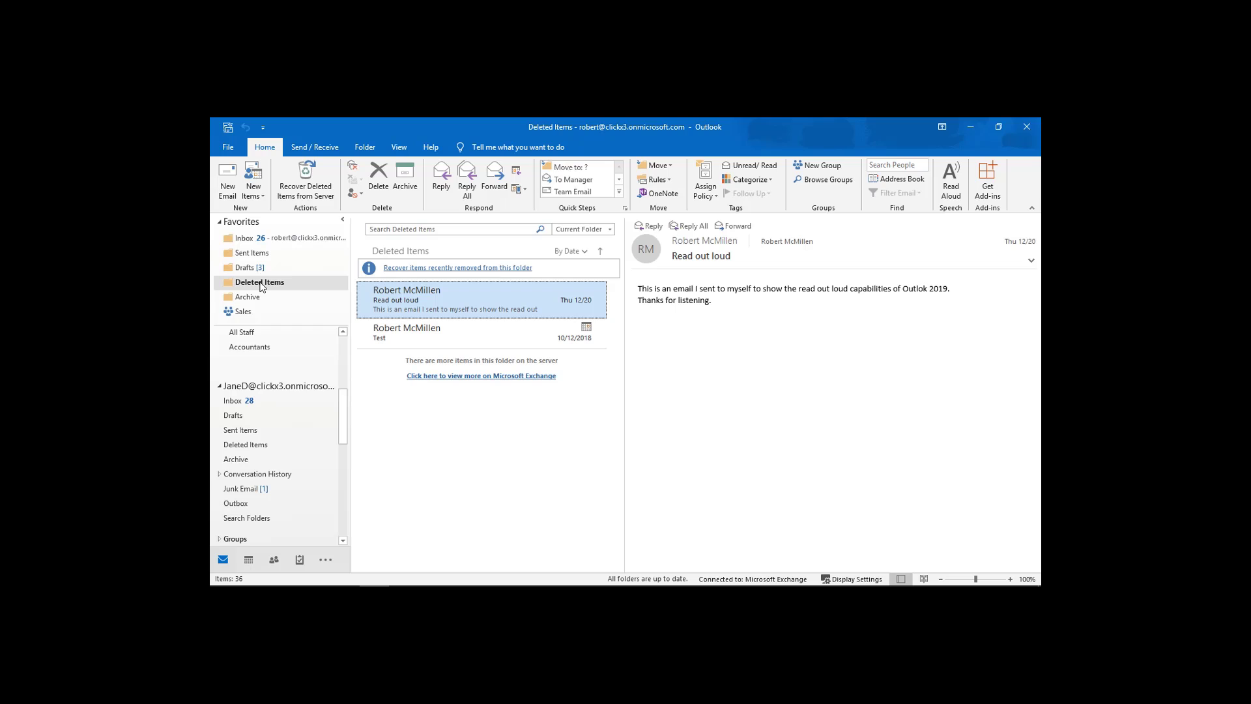
{"action": "right_click", "coordinate": [261, 286]}
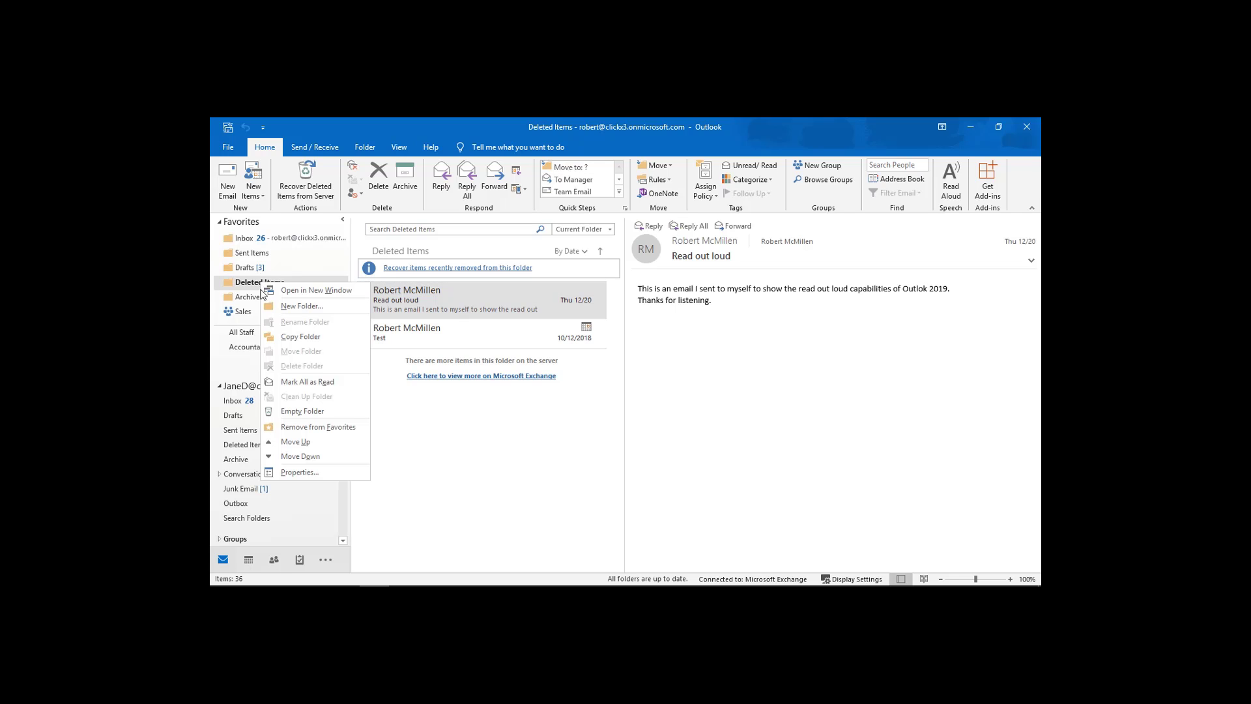
{"action": "left_click", "coordinate": [310, 428]}
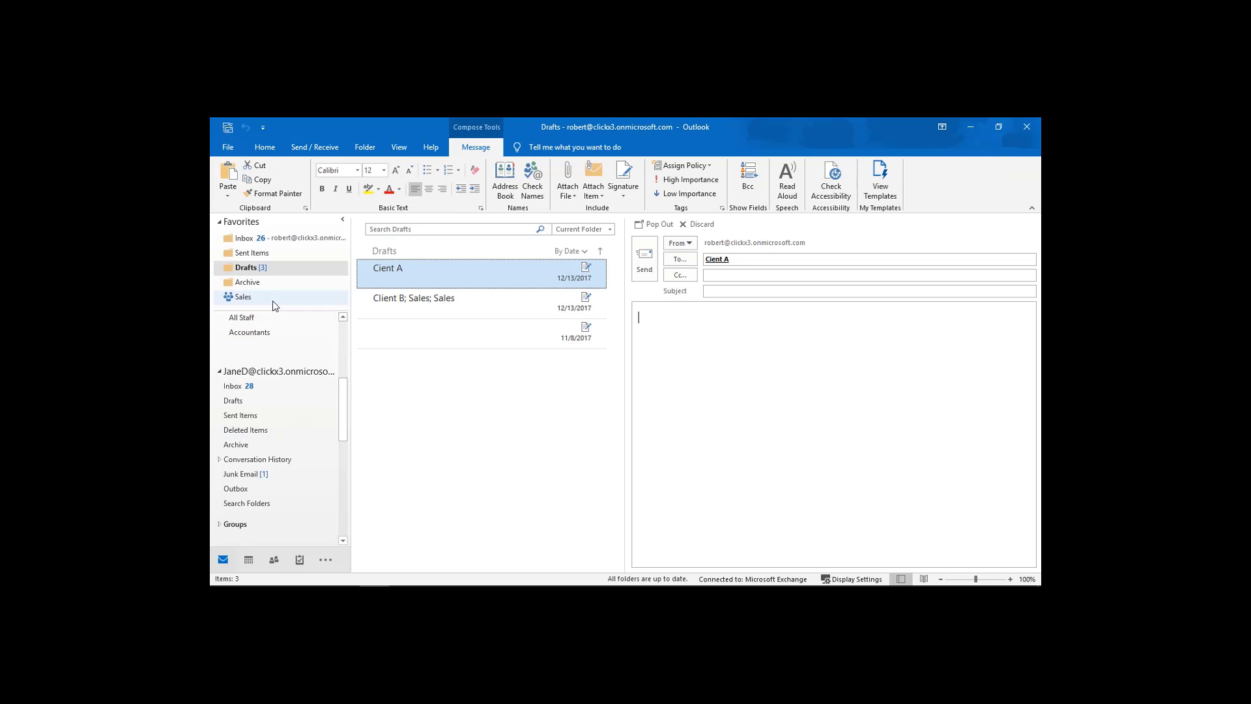
Check both mailboxes' Deleted Items folders, then remove Sales from Favorites.
{"action": "left_click", "coordinate": [253, 436]}
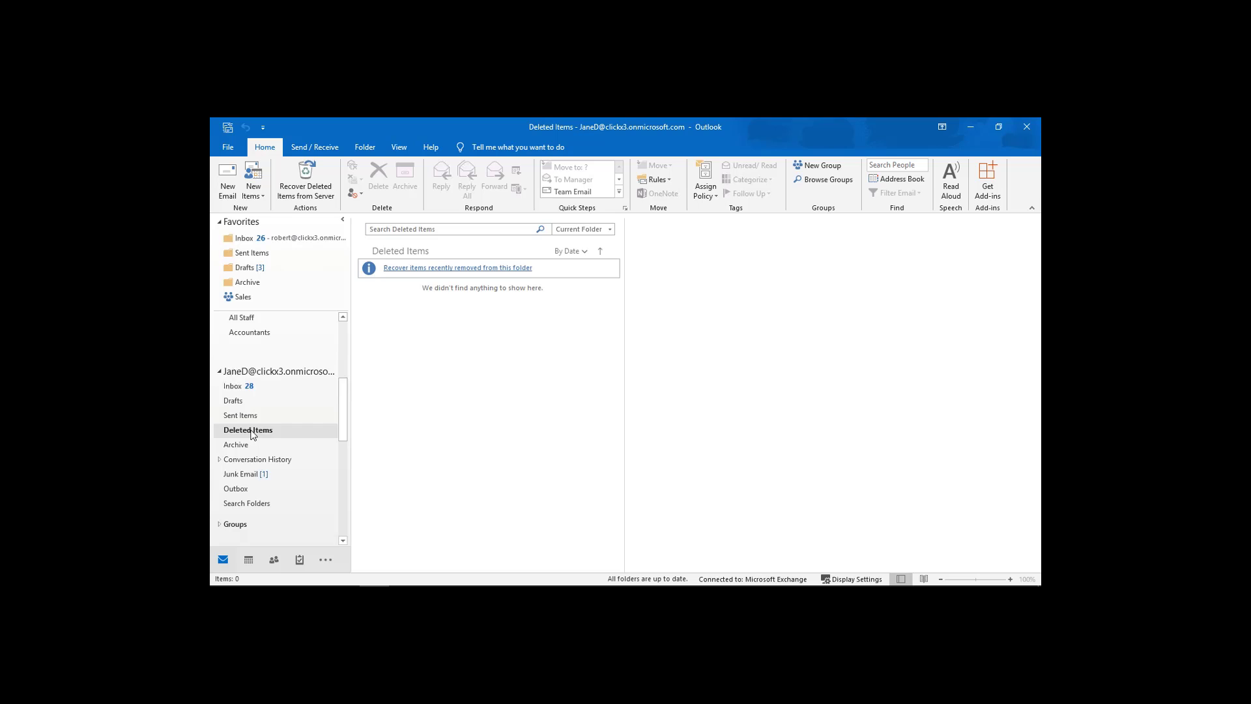
{"action": "scroll", "coordinate": [251, 434], "scroll_direction": "up", "scroll_amount": 5}
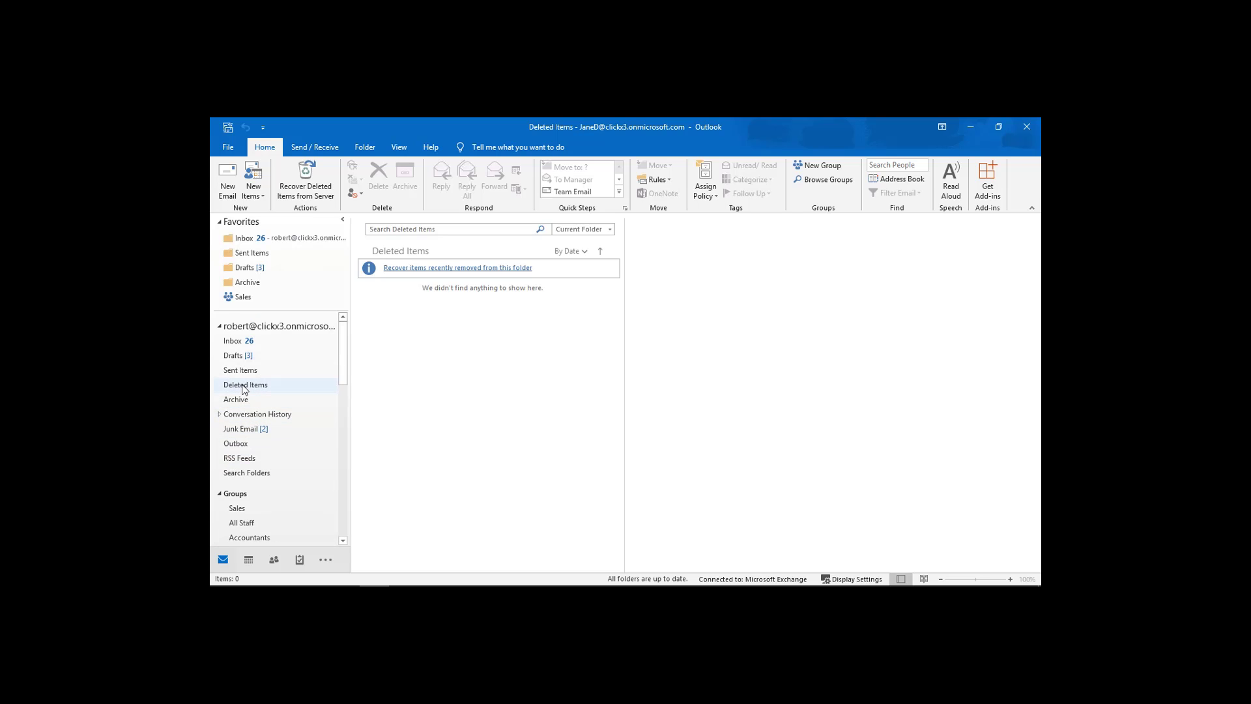
{"action": "left_click", "coordinate": [247, 386]}
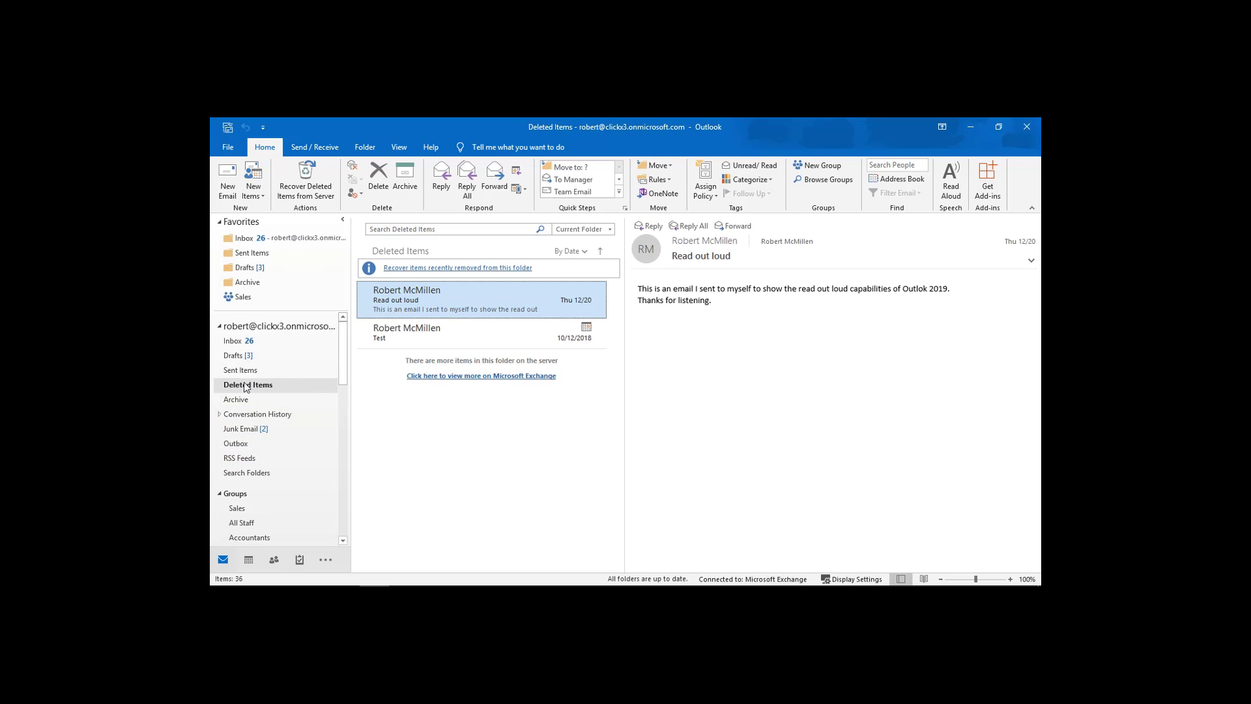
{"action": "left_click", "coordinate": [244, 298]}
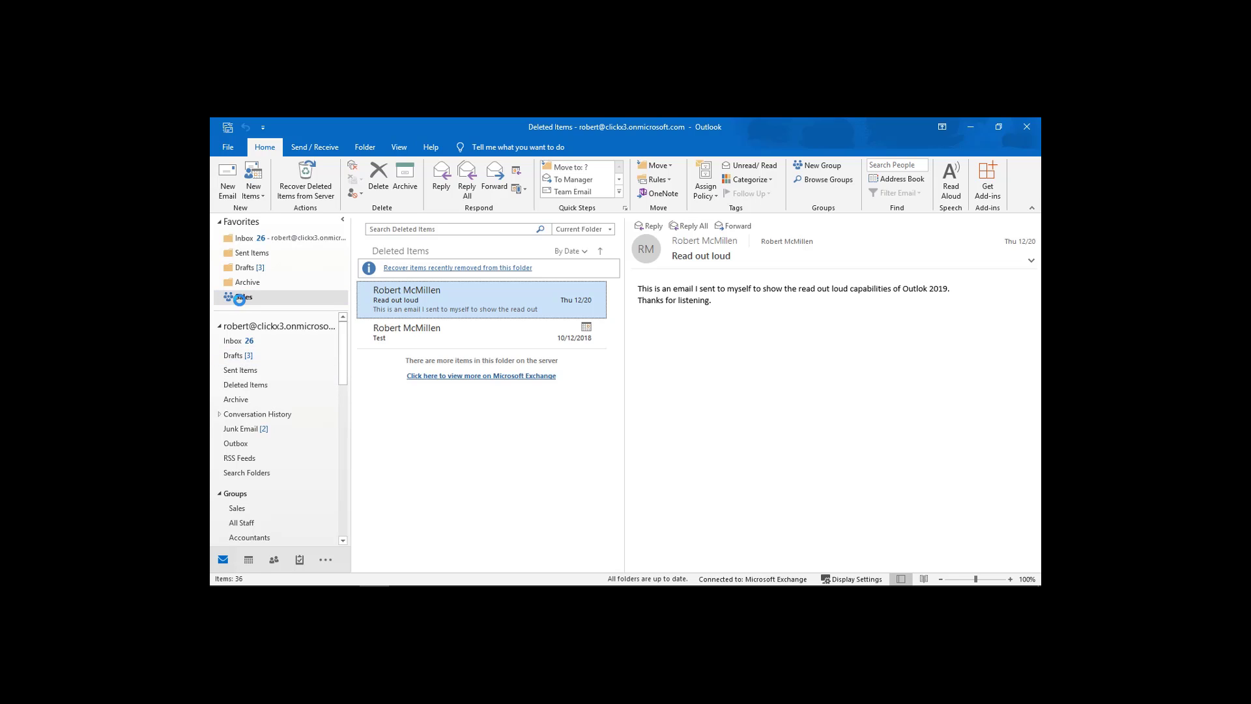
{"action": "right_click", "coordinate": [245, 301]}
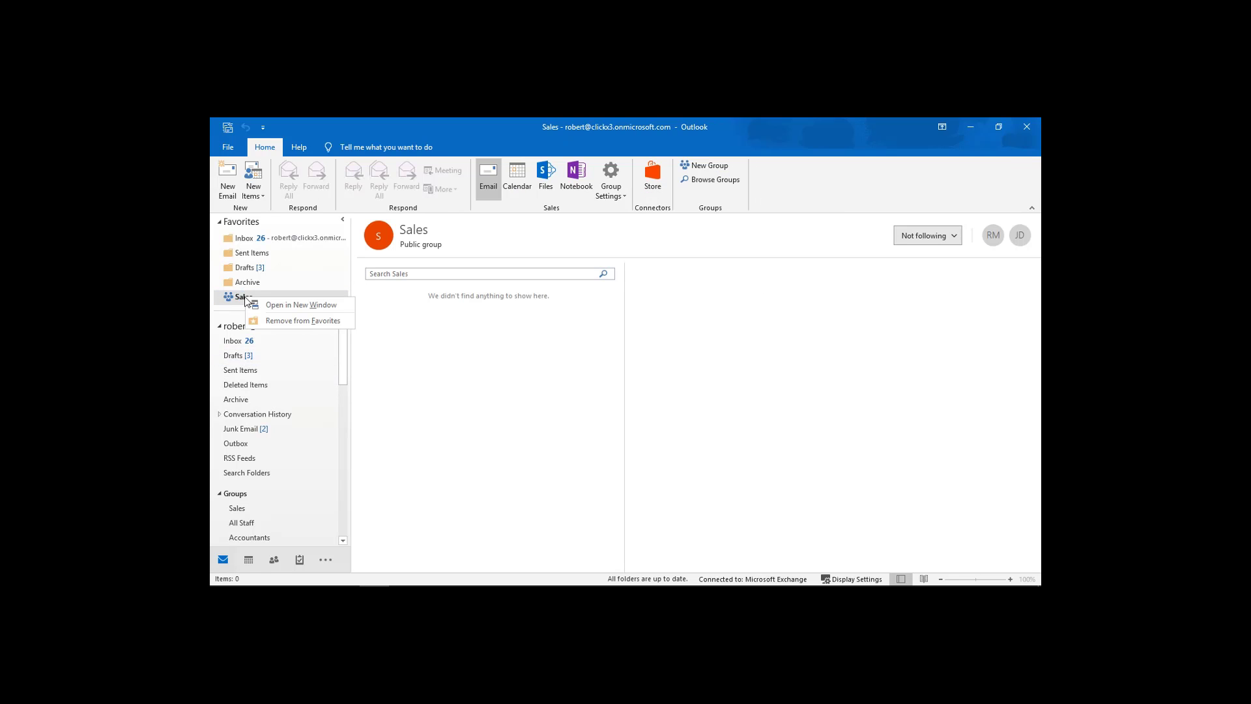
{"action": "left_click", "coordinate": [272, 320]}
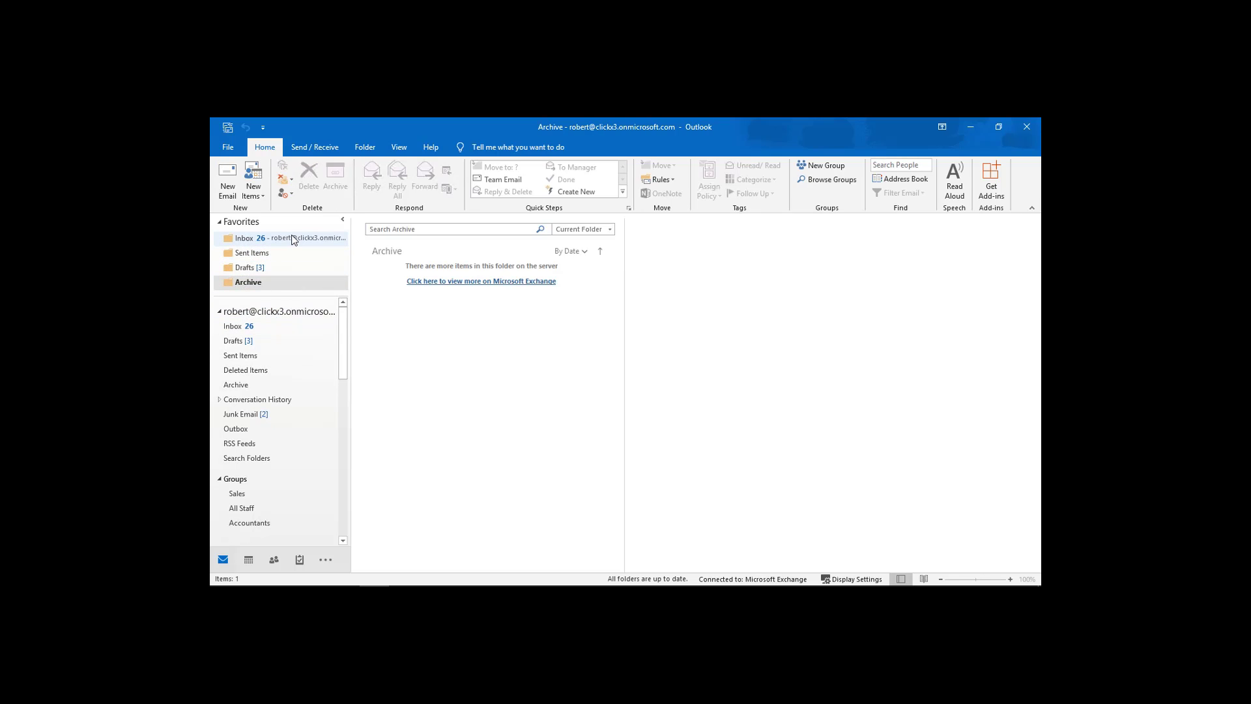
Remove Archive, Drafts, Sent Items and the last Inbox from Favorites.
{"action": "left_click", "coordinate": [220, 223]}
{"action": "left_click", "coordinate": [220, 223]}
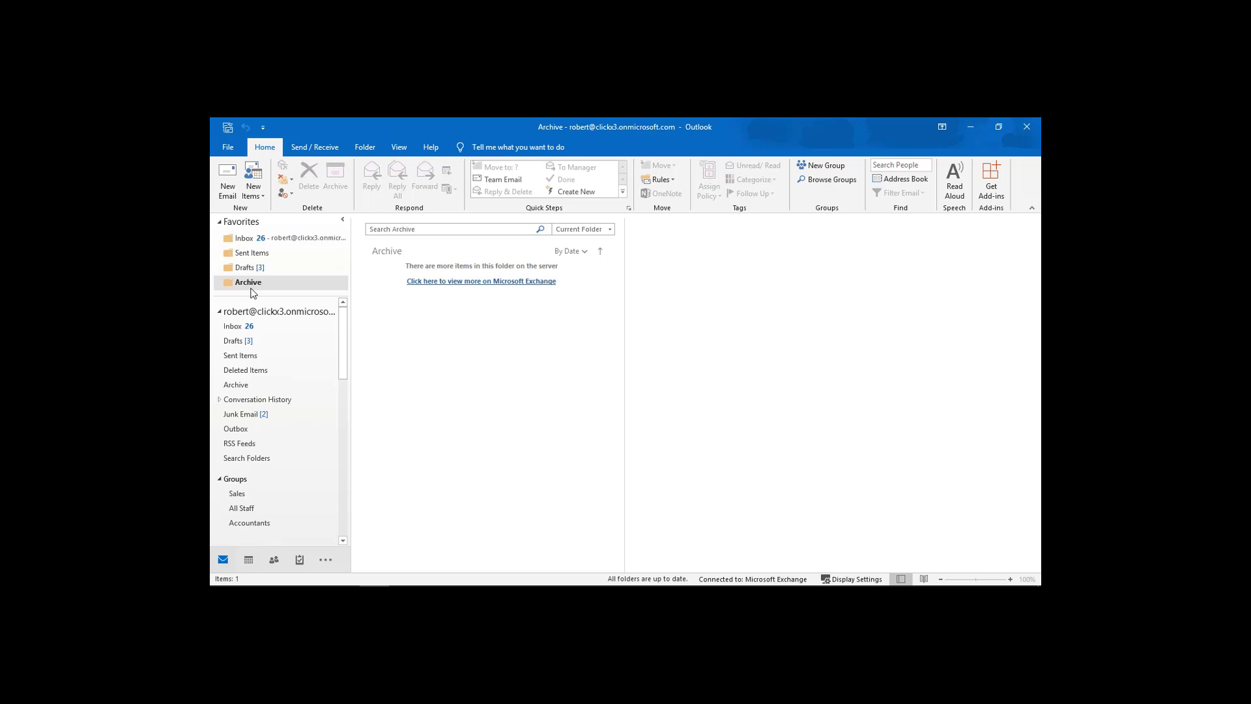
{"action": "right_click", "coordinate": [252, 282]}
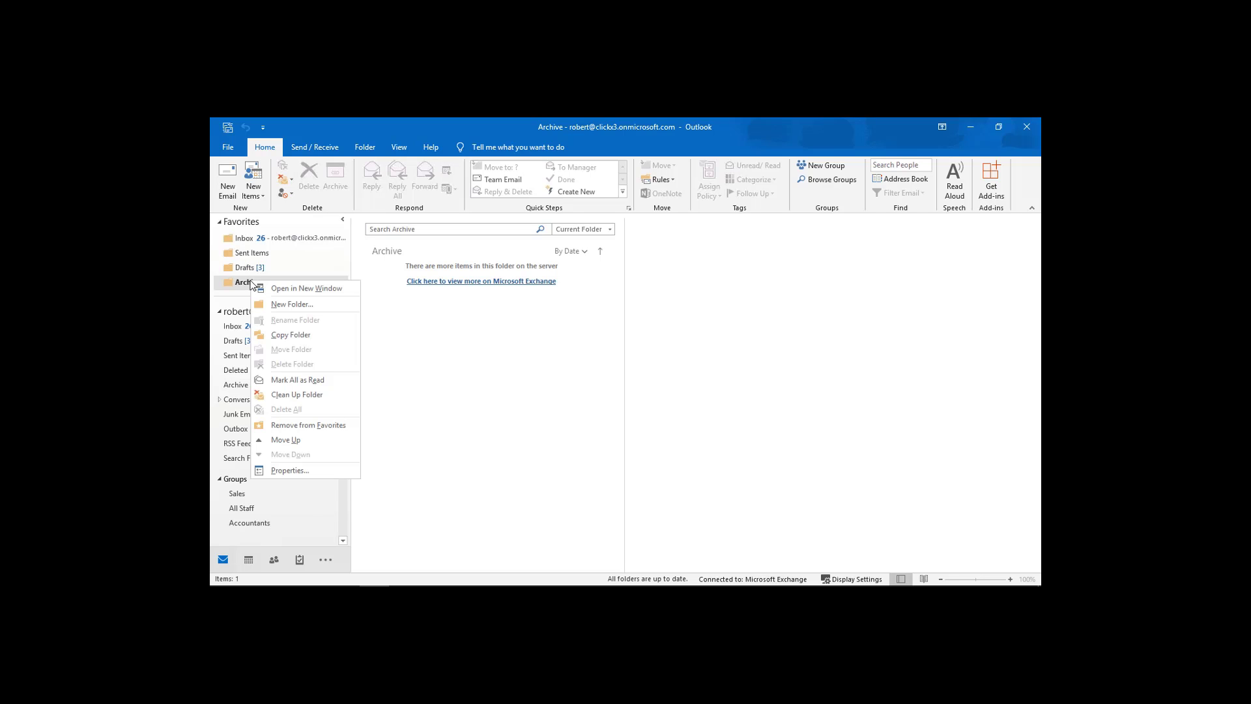
{"action": "left_click", "coordinate": [309, 425]}
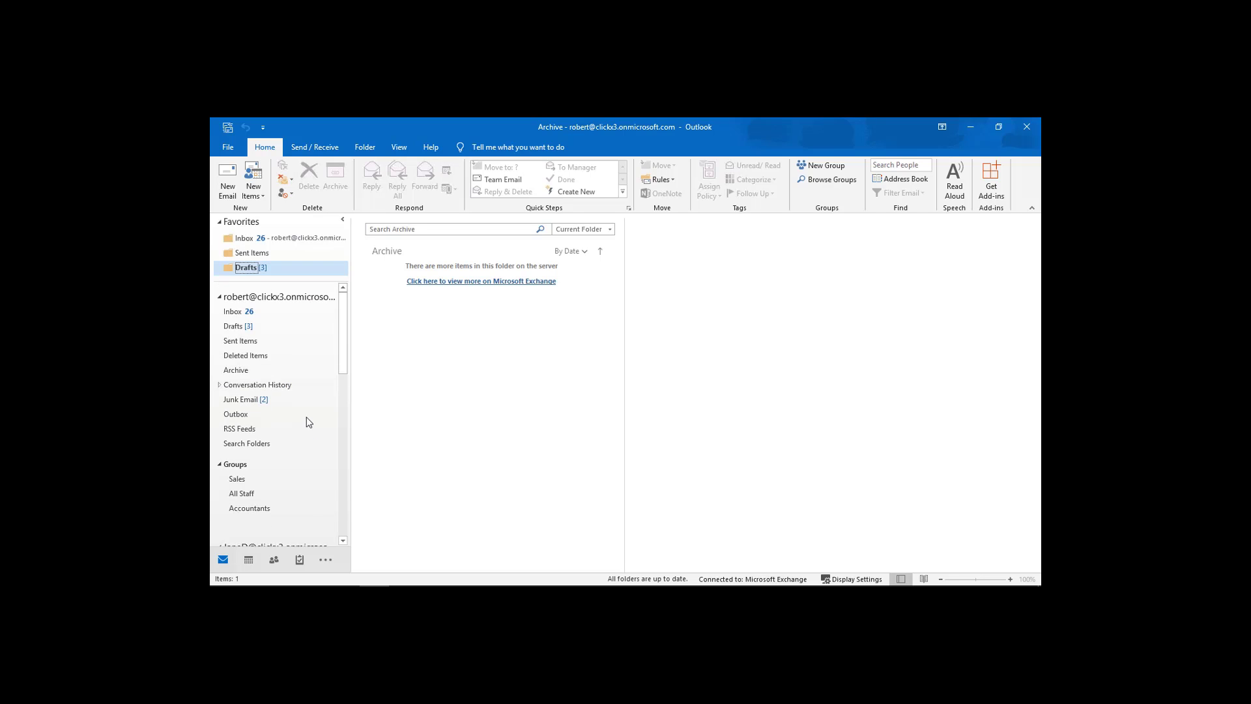
{"action": "right_click", "coordinate": [247, 269]}
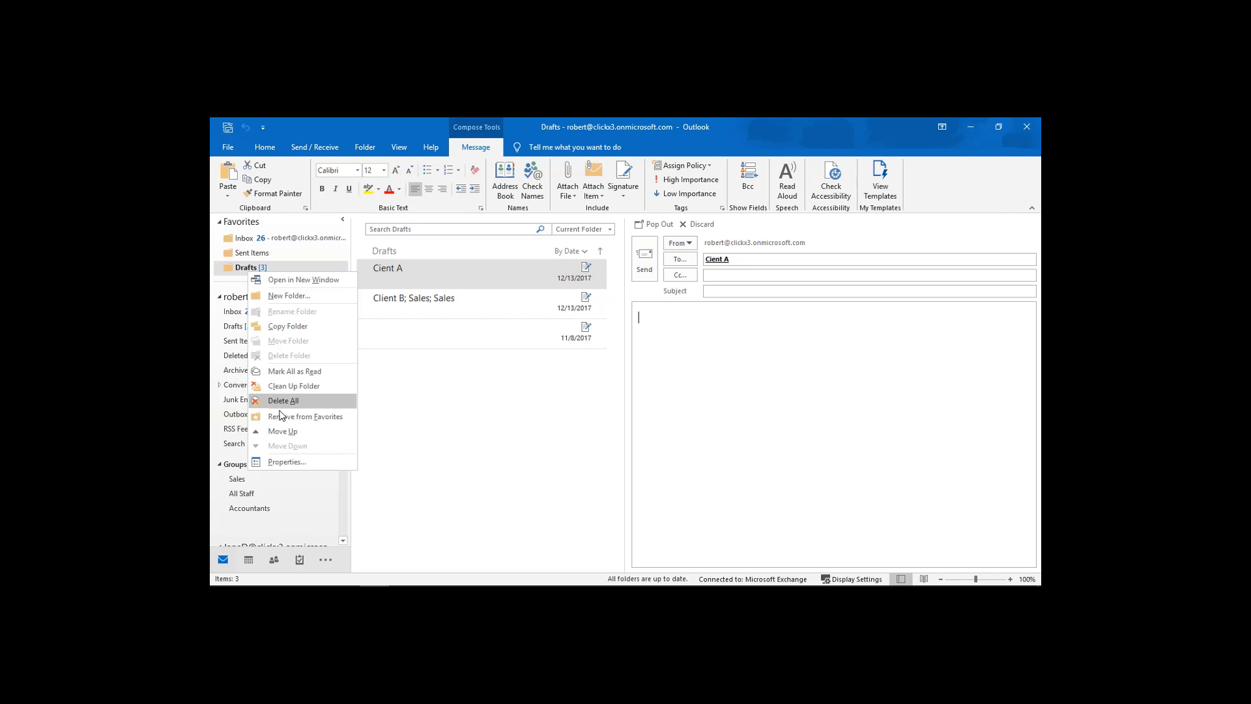
{"action": "key", "text": "Escape"}
{"action": "left_click", "coordinate": [251, 252]}
{"action": "right_click", "coordinate": [246, 254]}
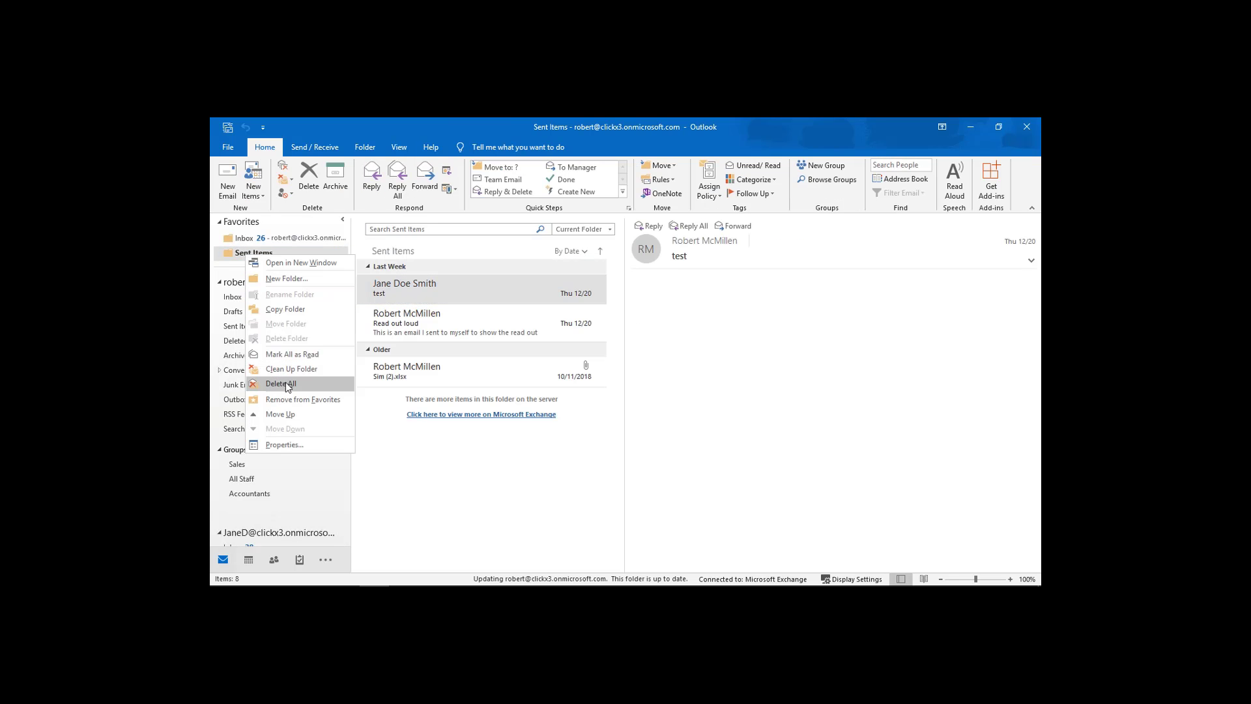
{"action": "left_click", "coordinate": [246, 239]}
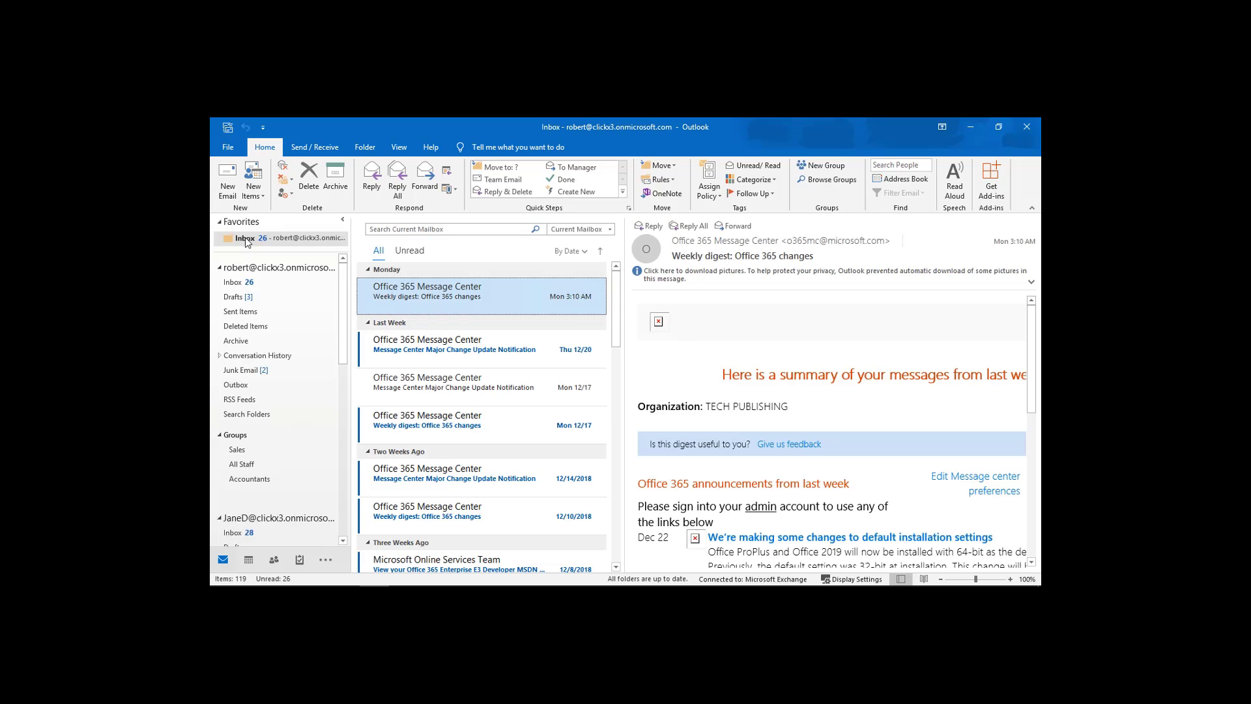
{"action": "right_click", "coordinate": [245, 239]}
{"action": "left_click", "coordinate": [288, 369]}
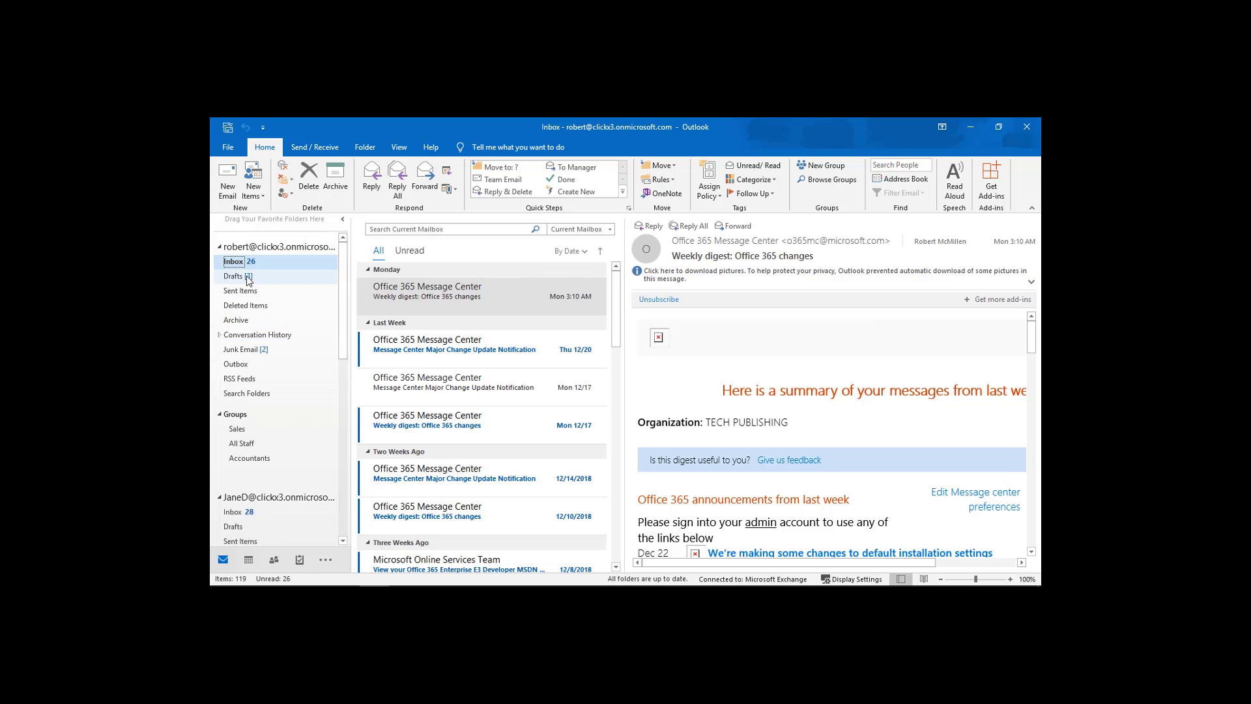
{"action": "right_click", "coordinate": [232, 262]}
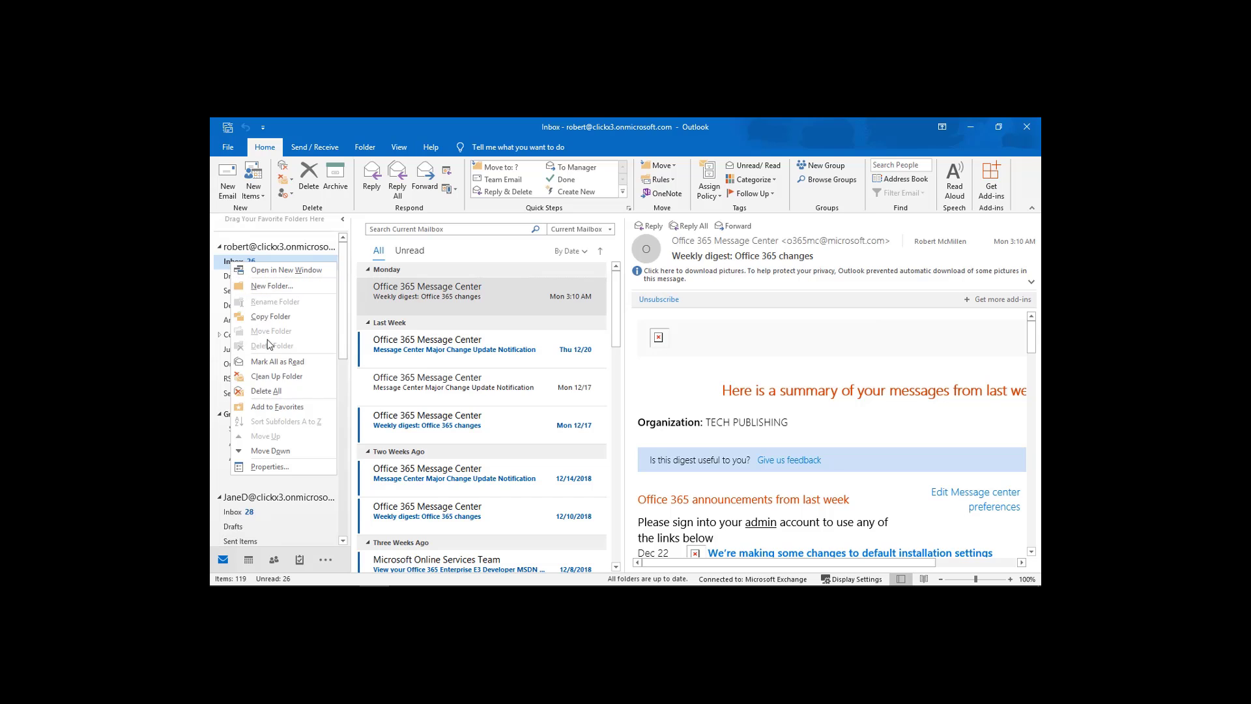
{"action": "left_click", "coordinate": [290, 407]}
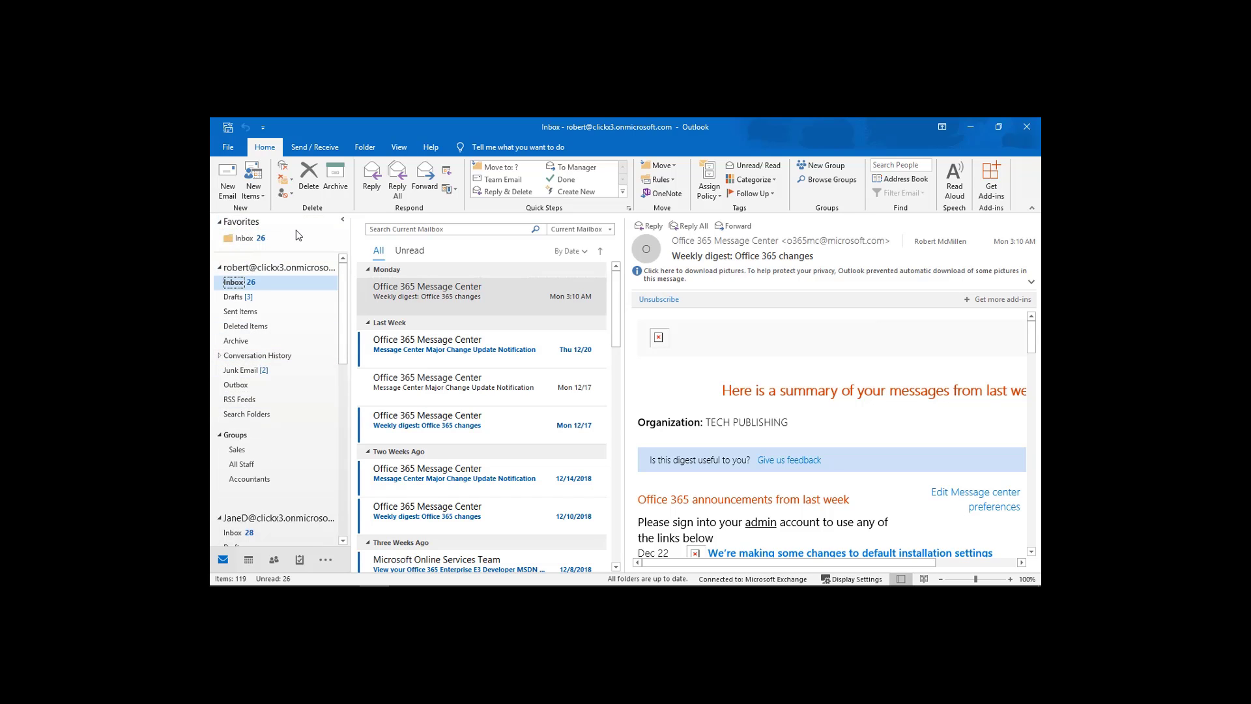
{"action": "right_click", "coordinate": [248, 244]}
{"action": "left_click", "coordinate": [325, 389]}
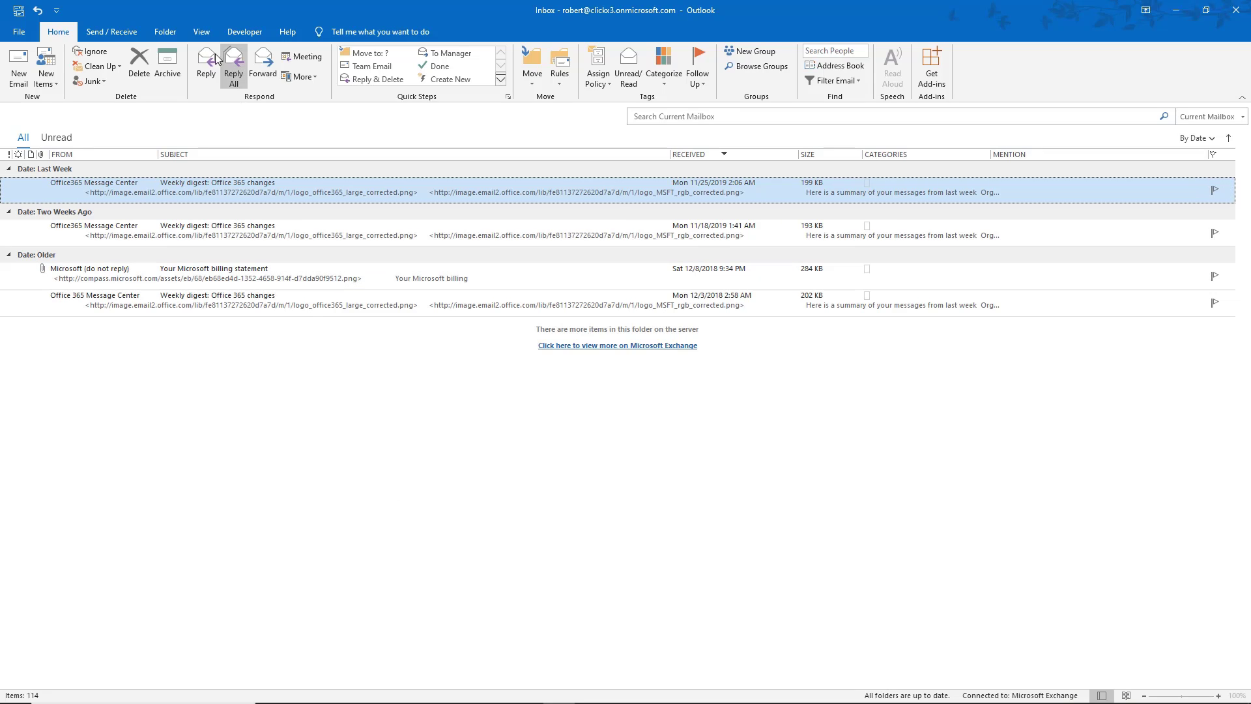
Use View > Reset View and confirm Yes to restore the Compact view's original settings.
{"action": "left_click", "coordinate": [205, 36]}
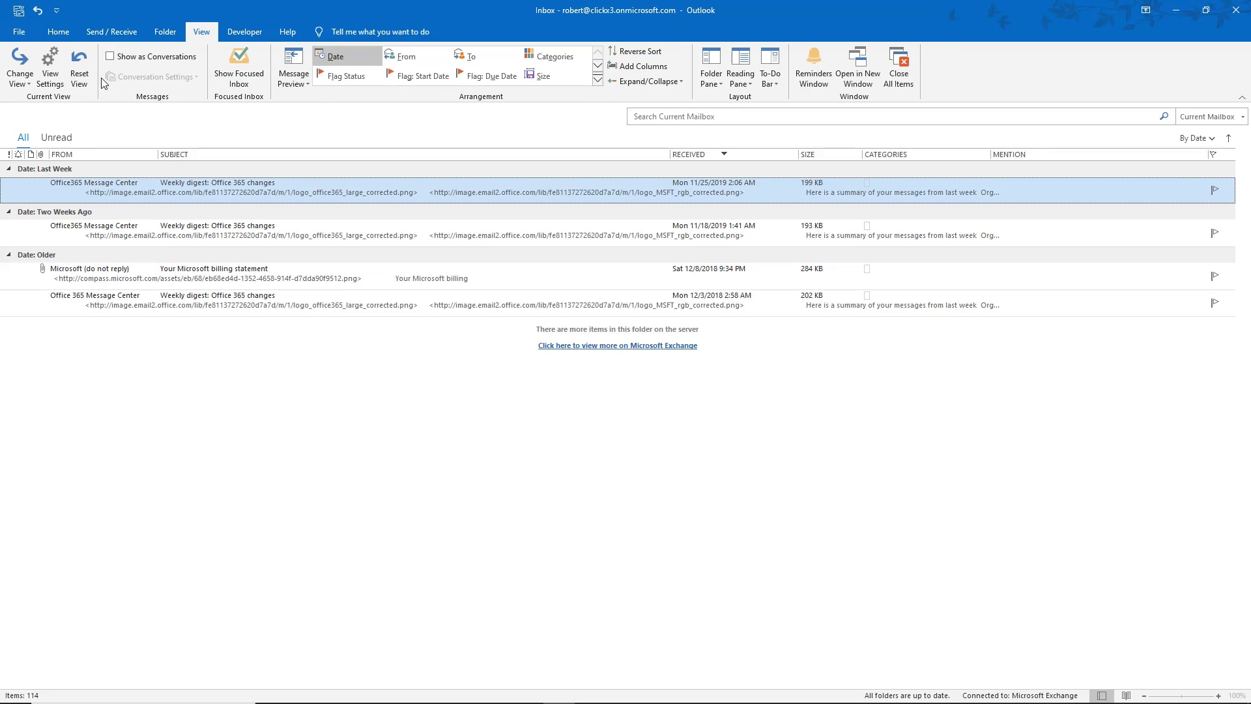
{"action": "left_click", "coordinate": [80, 78]}
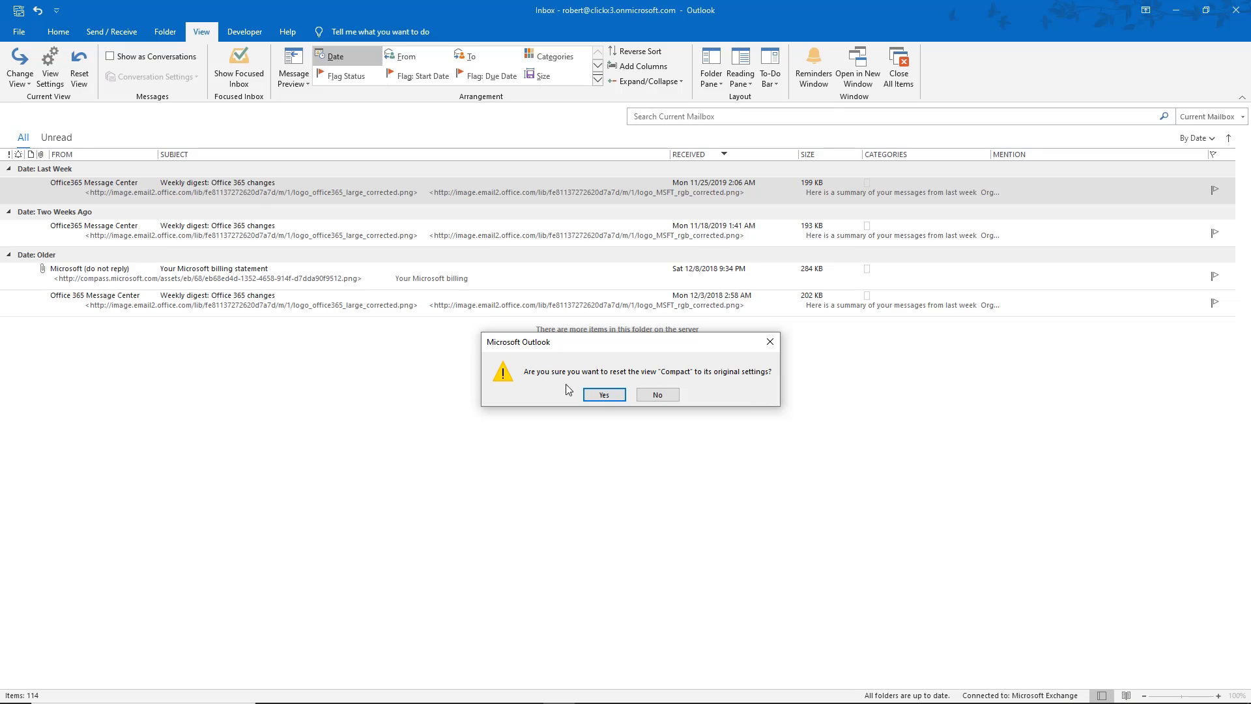
{"action": "left_click", "coordinate": [596, 395]}
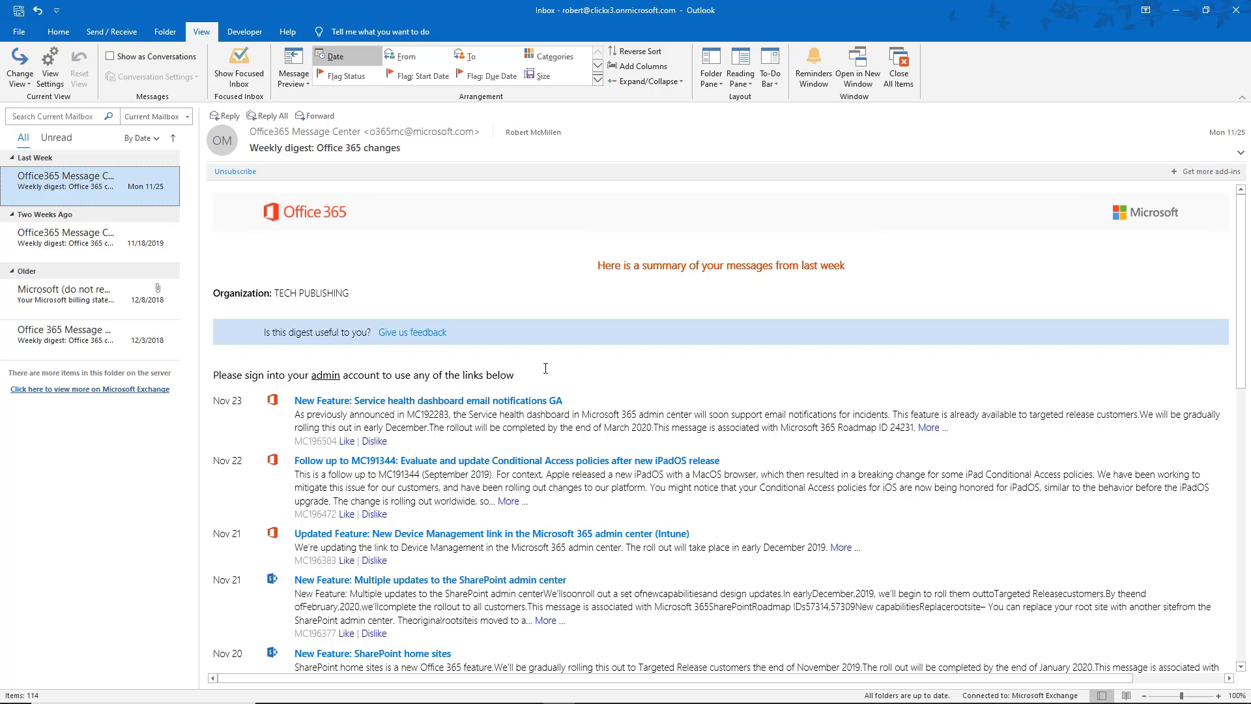
Open the Microsoft billing statement and set the Folder Pane to Normal.
{"action": "left_click", "coordinate": [131, 258]}
{"action": "left_click", "coordinate": [108, 299]}
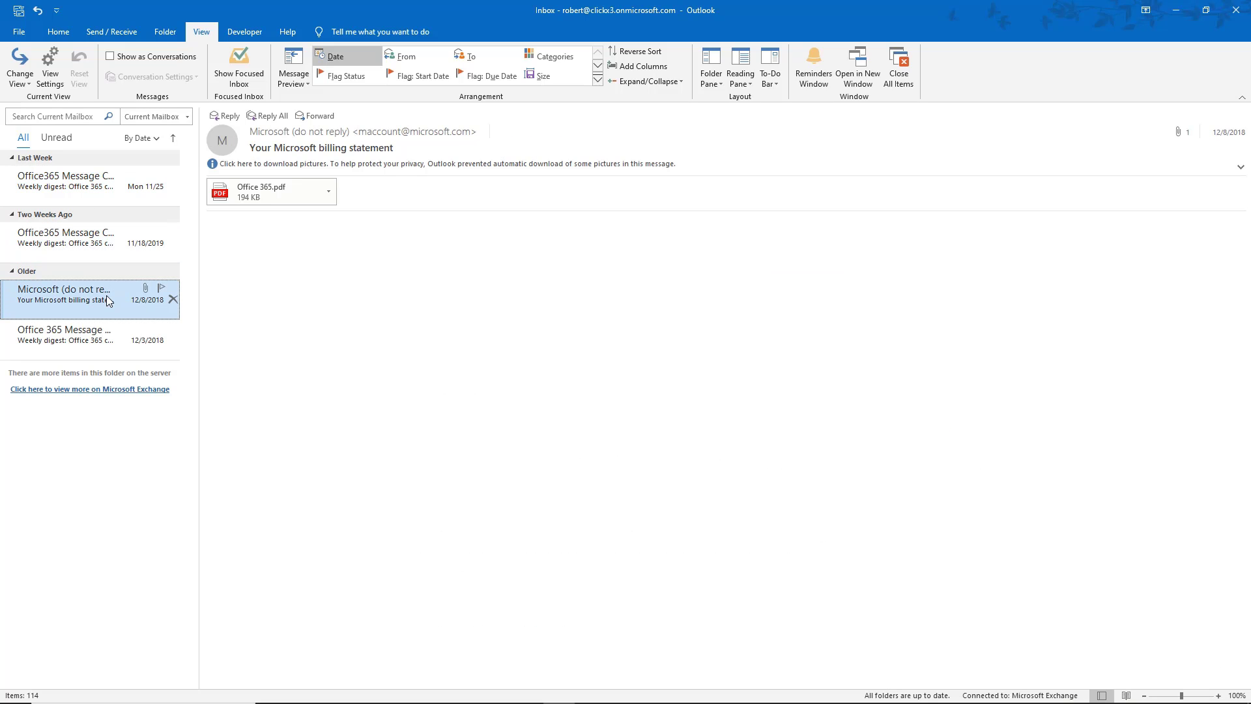
{"action": "left_click", "coordinate": [720, 88]}
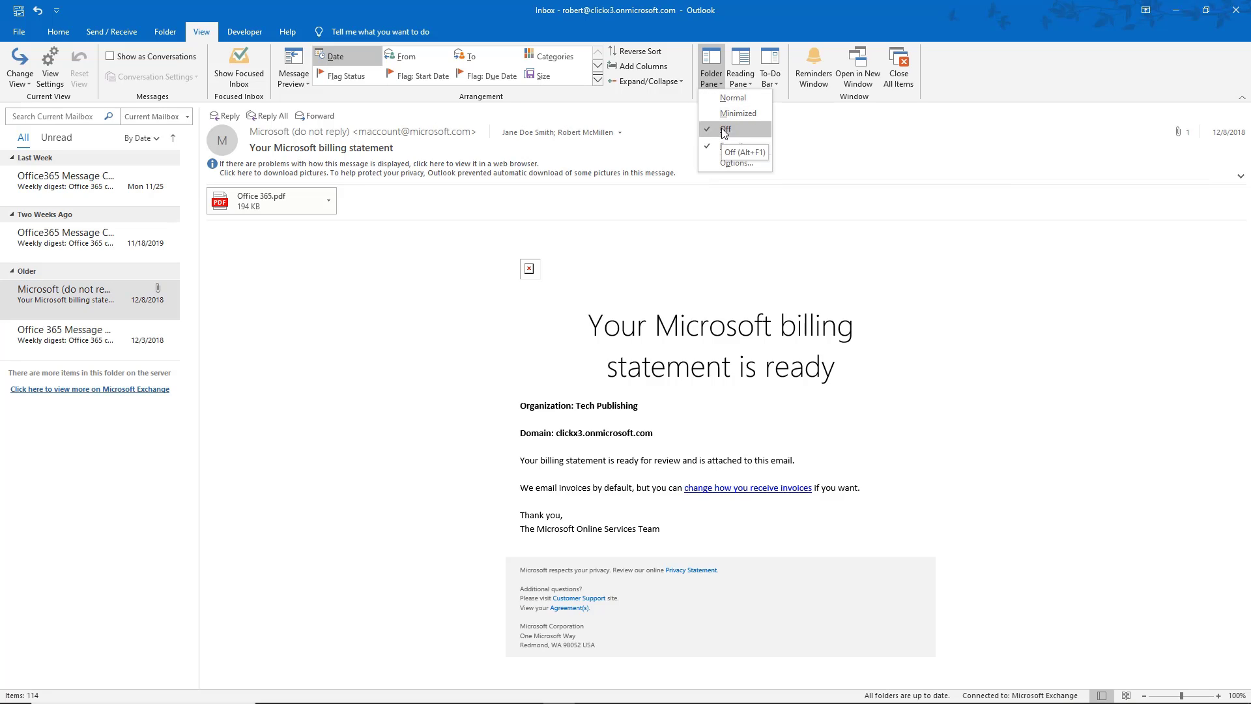
{"action": "left_click", "coordinate": [732, 100]}
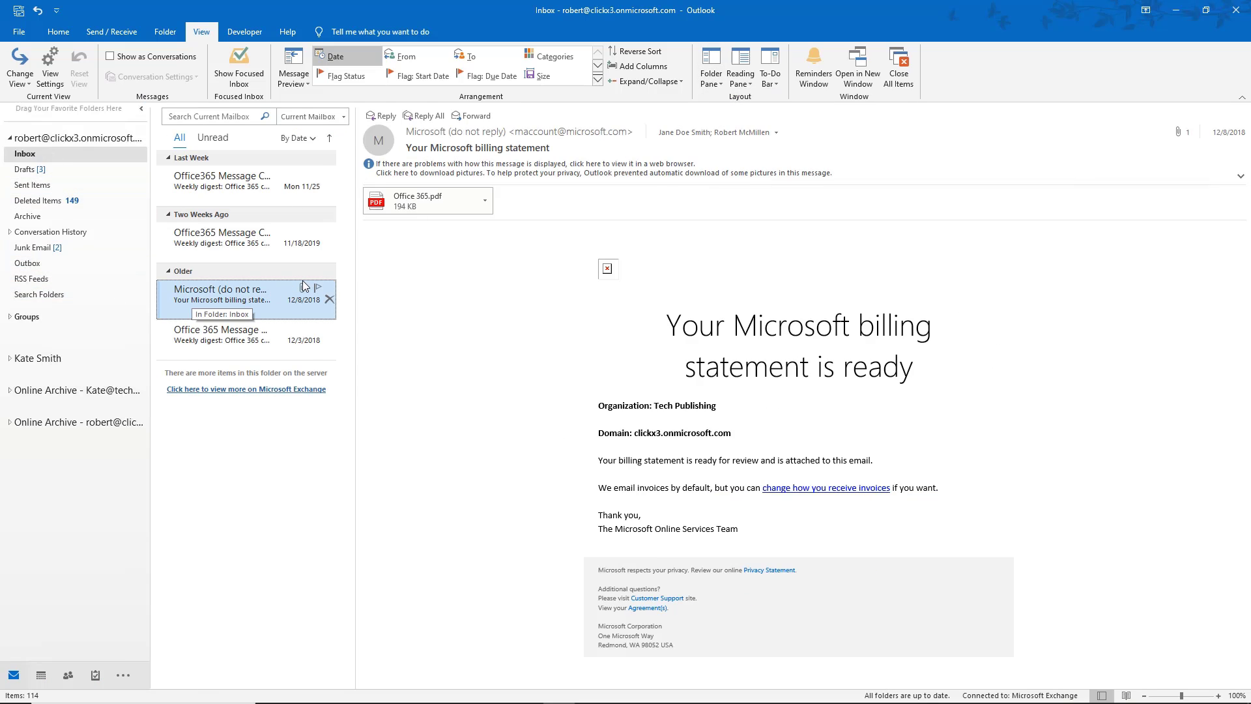
Move the Reading Pane to Bottom, then back to Right.
{"action": "left_click", "coordinate": [746, 88]}
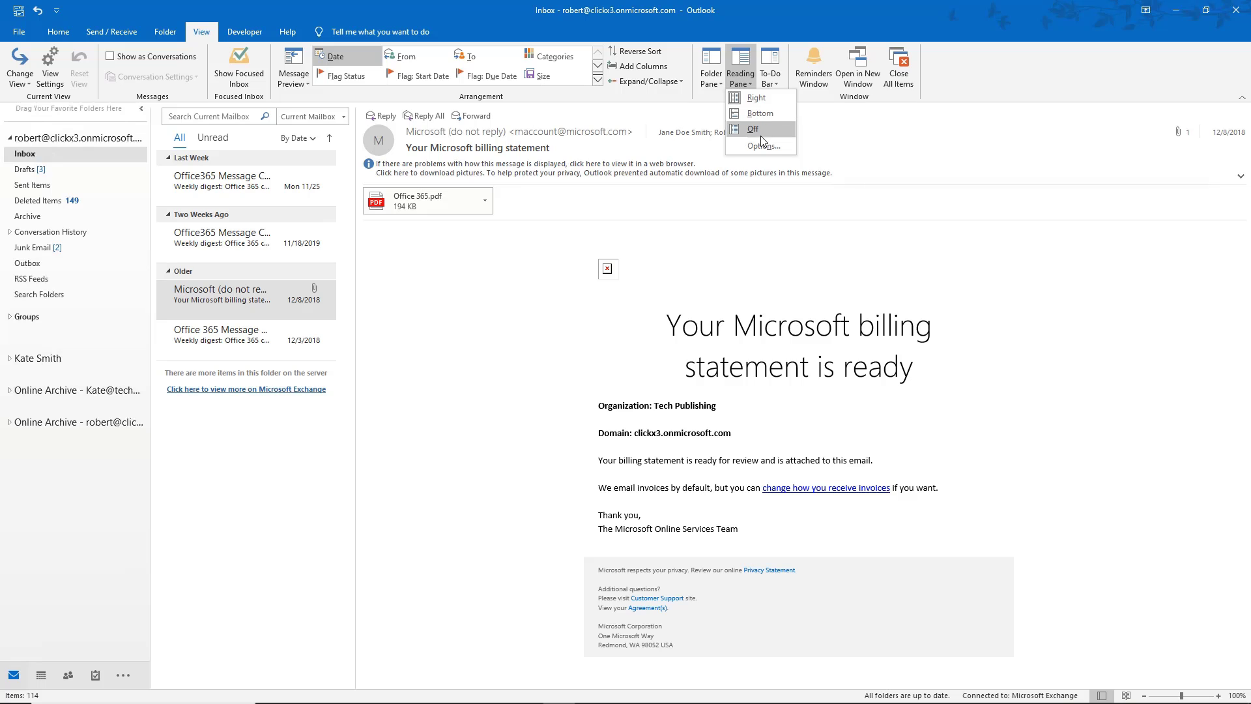
{"action": "left_click", "coordinate": [766, 115]}
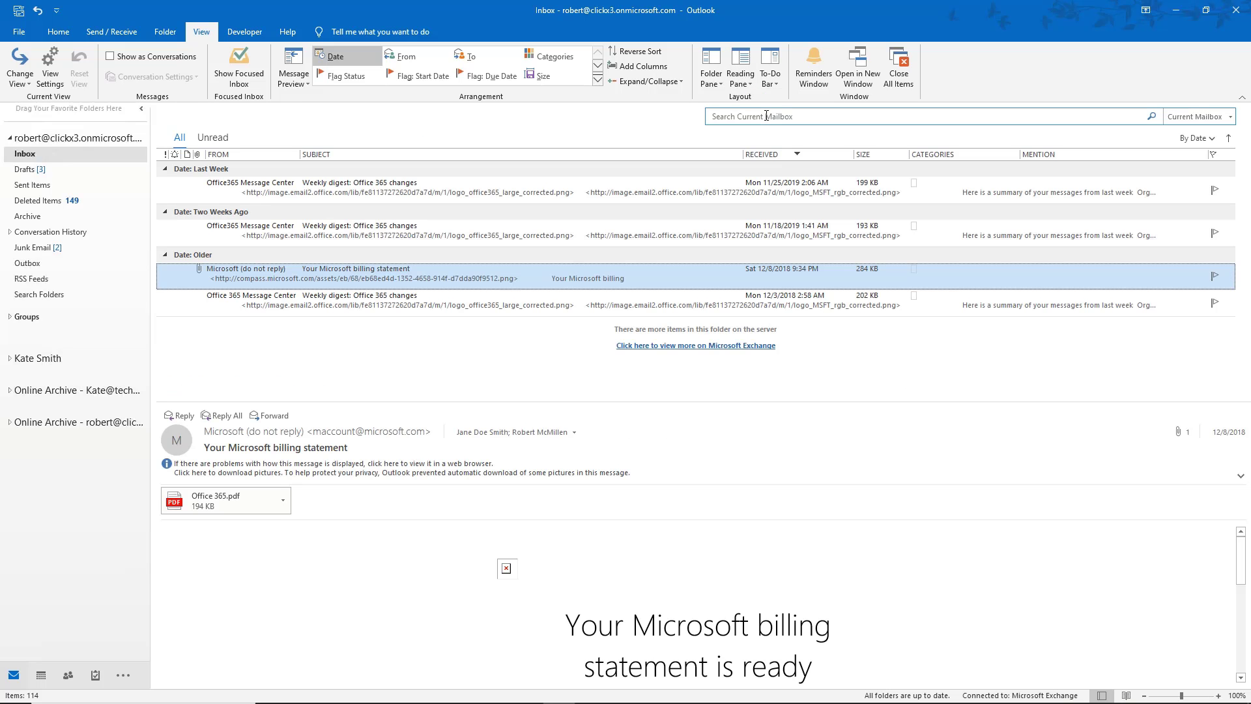
{"action": "left_click", "coordinate": [753, 86]}
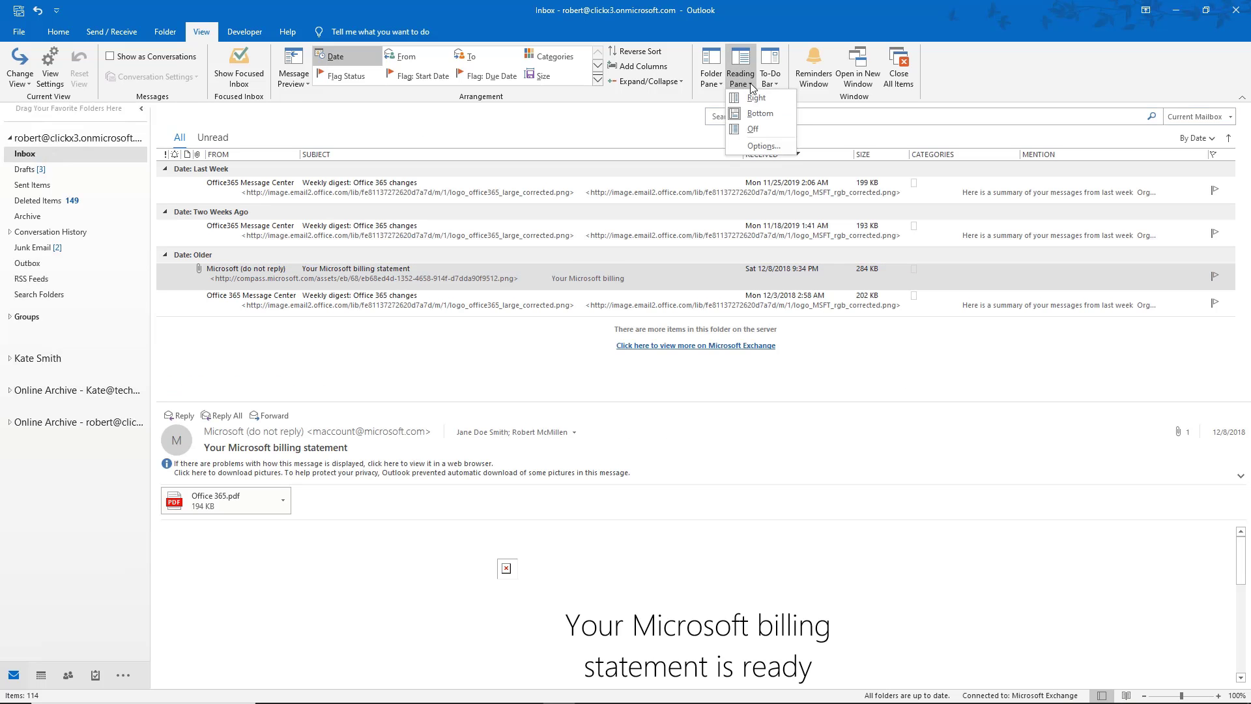
{"action": "left_click", "coordinate": [756, 97]}
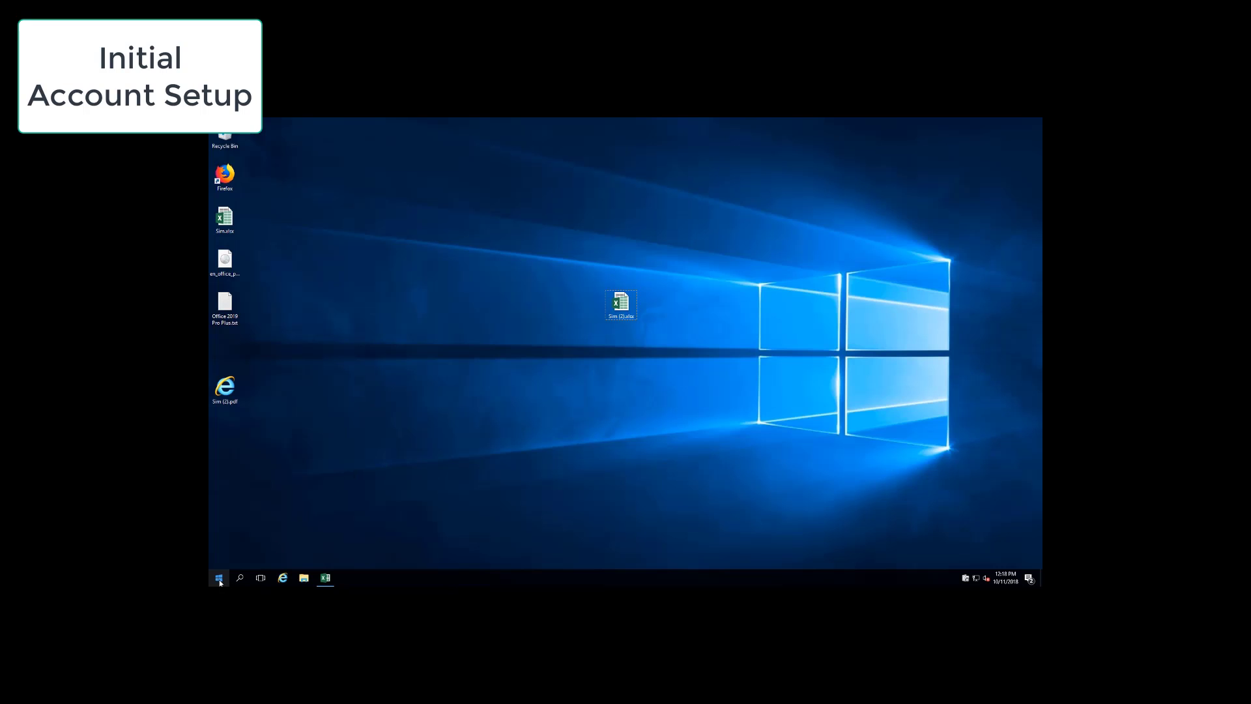
Launch Outlook from the Start menu's app list under O.
{"action": "left_click", "coordinate": [219, 578]}
{"action": "scroll", "coordinate": [276, 499], "scroll_direction": "down", "scroll_amount": 4}
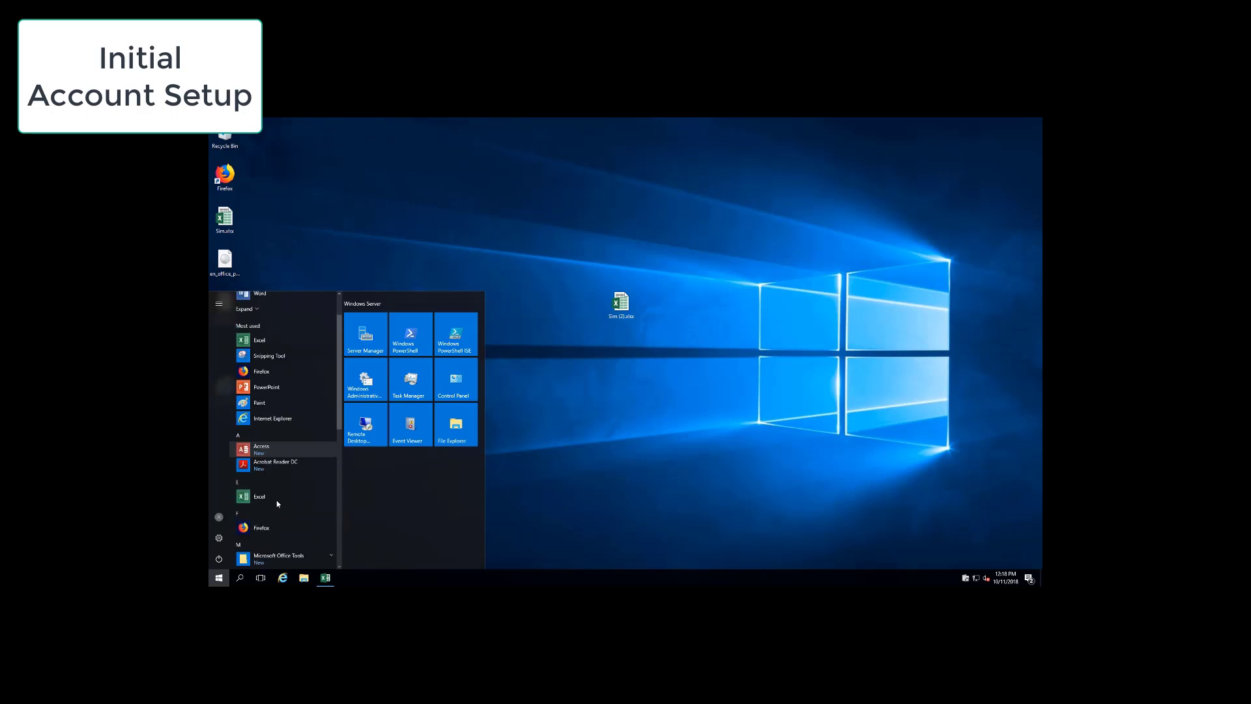
{"action": "scroll", "coordinate": [277, 503], "scroll_direction": "down", "scroll_amount": 2}
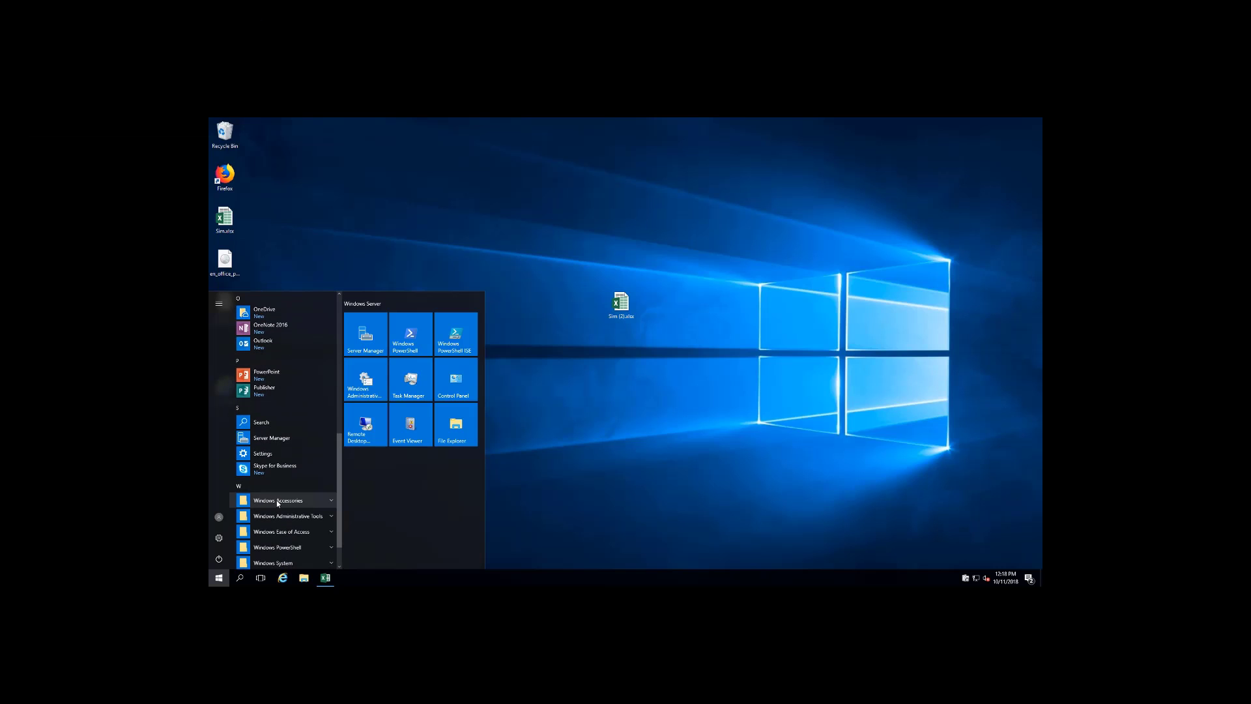
{"action": "left_click", "coordinate": [277, 344]}
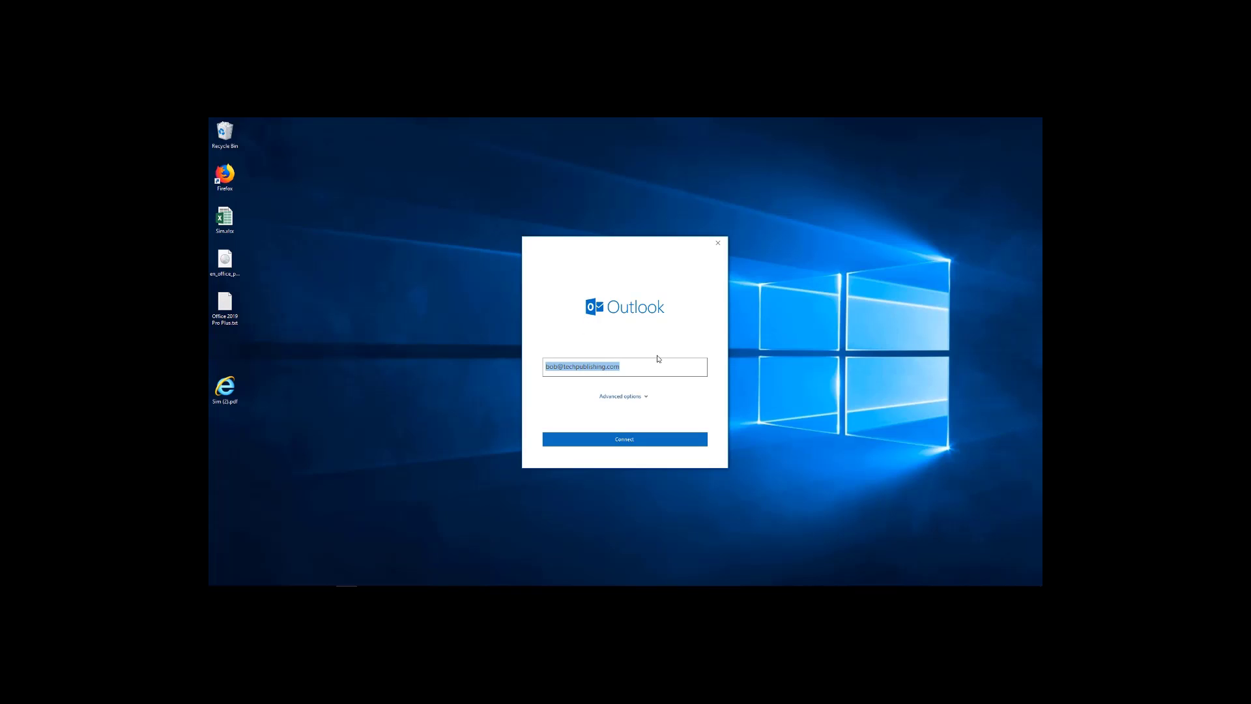
Replace the prefilled address with the Office 365 work e-mail, connect, and sign in with the account password.
{"action": "key", "text": "BackSpace"}
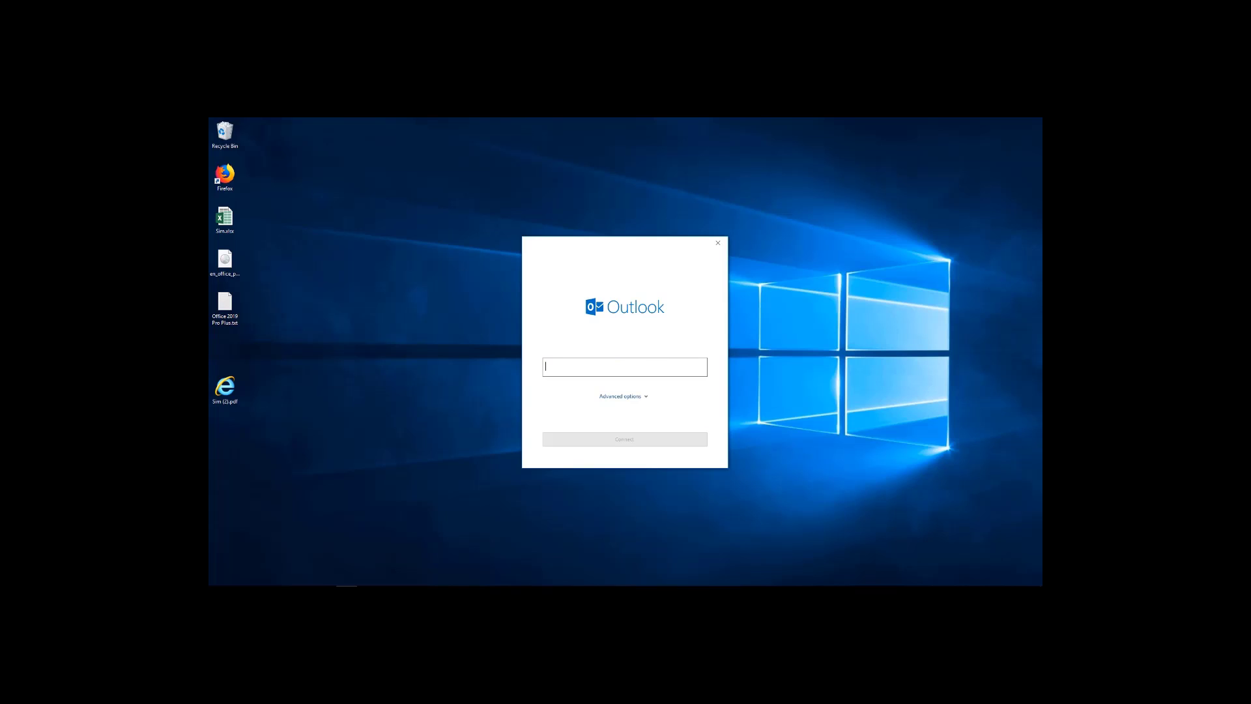
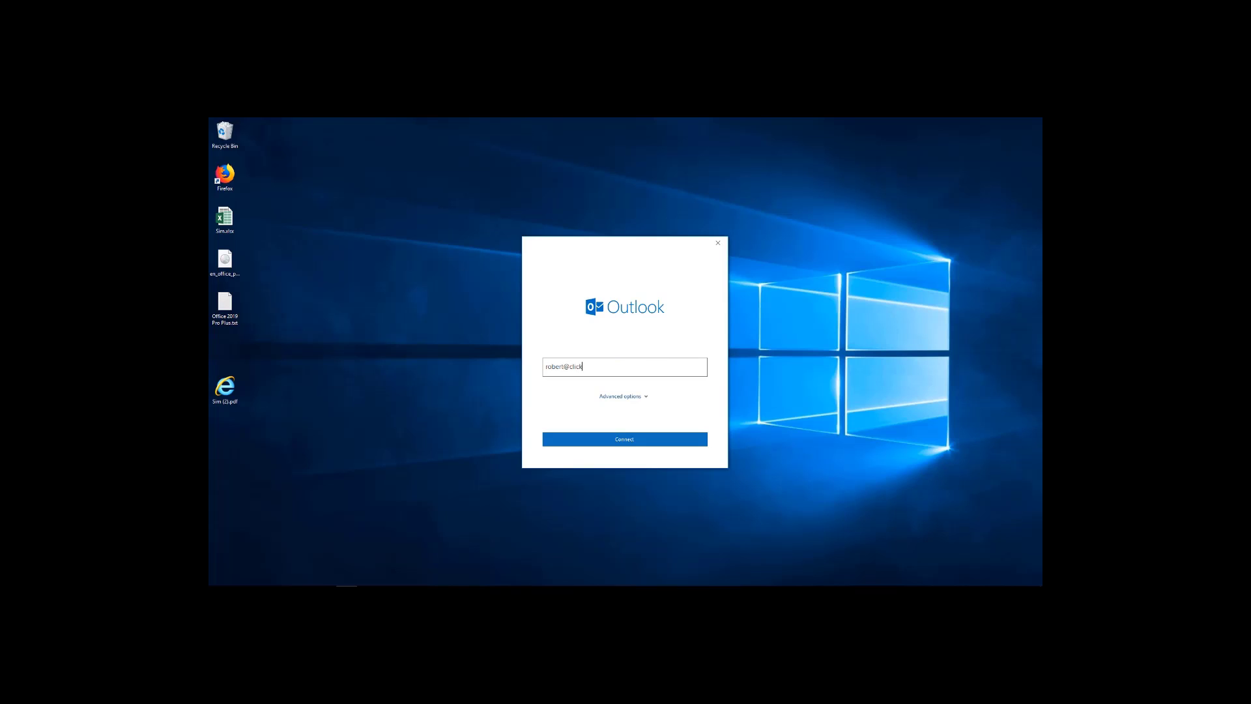
{"action": "left_click", "coordinate": [647, 397]}
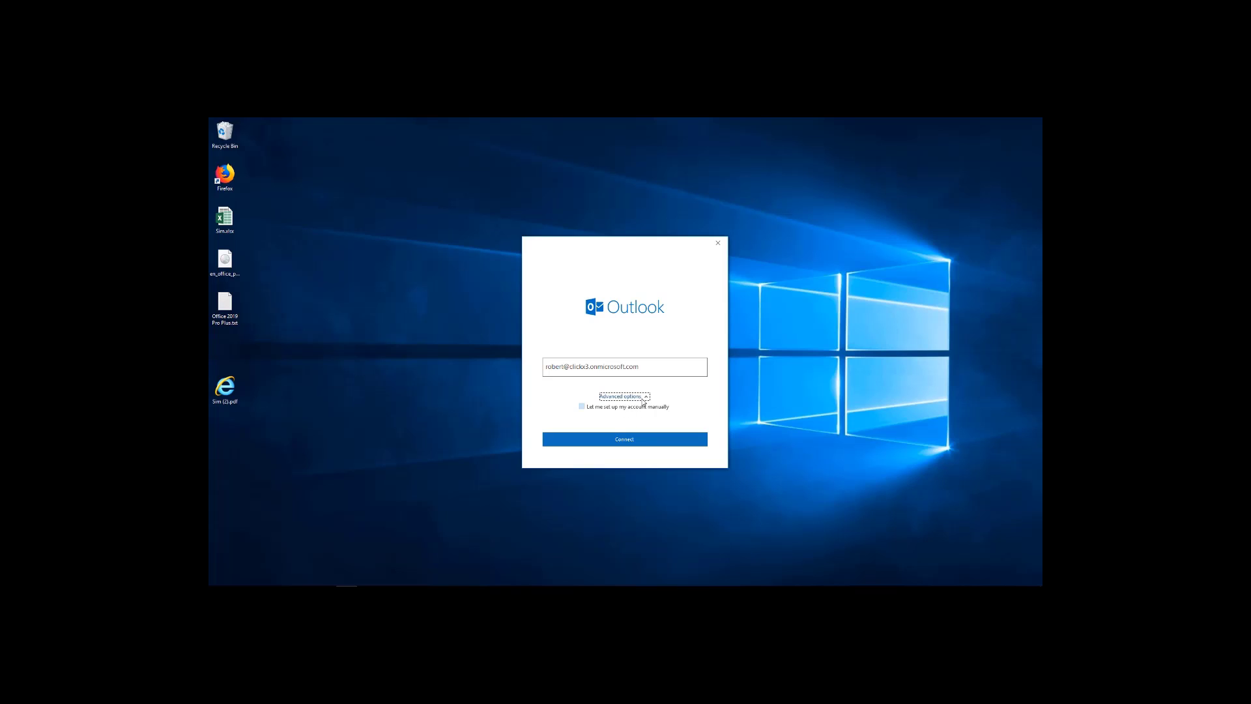
{"action": "left_click", "coordinate": [647, 398]}
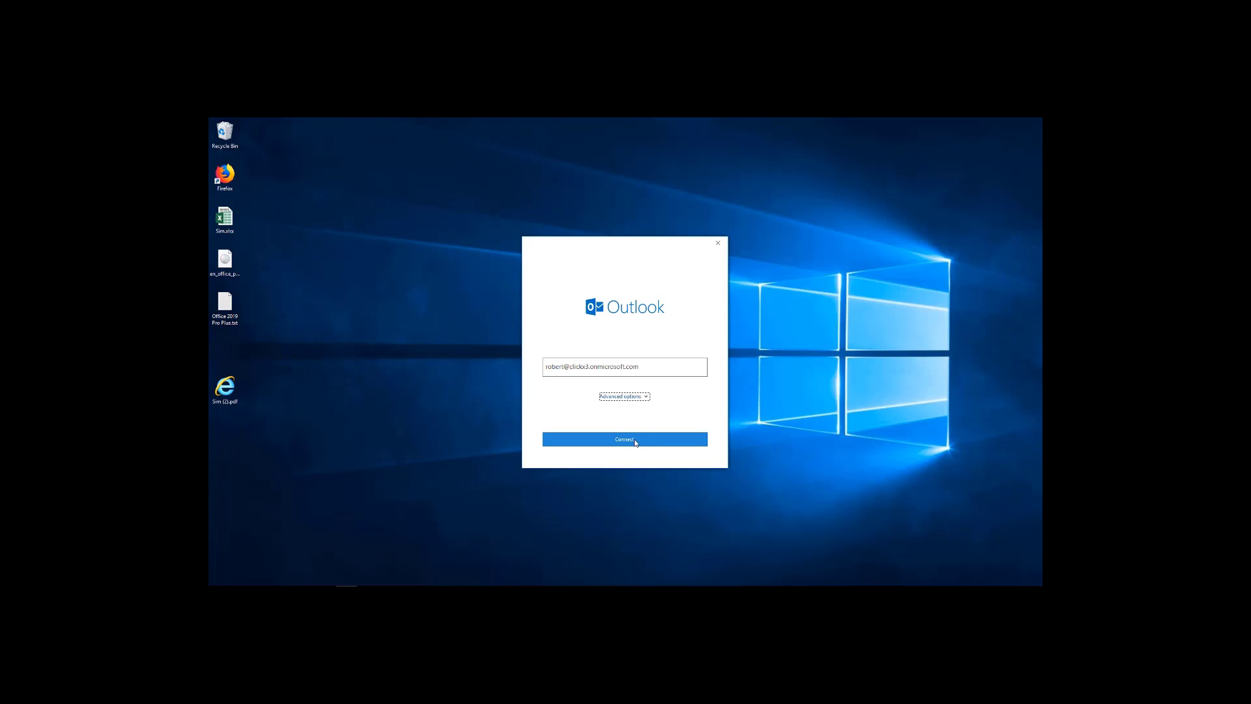
{"action": "left_click", "coordinate": [659, 436]}
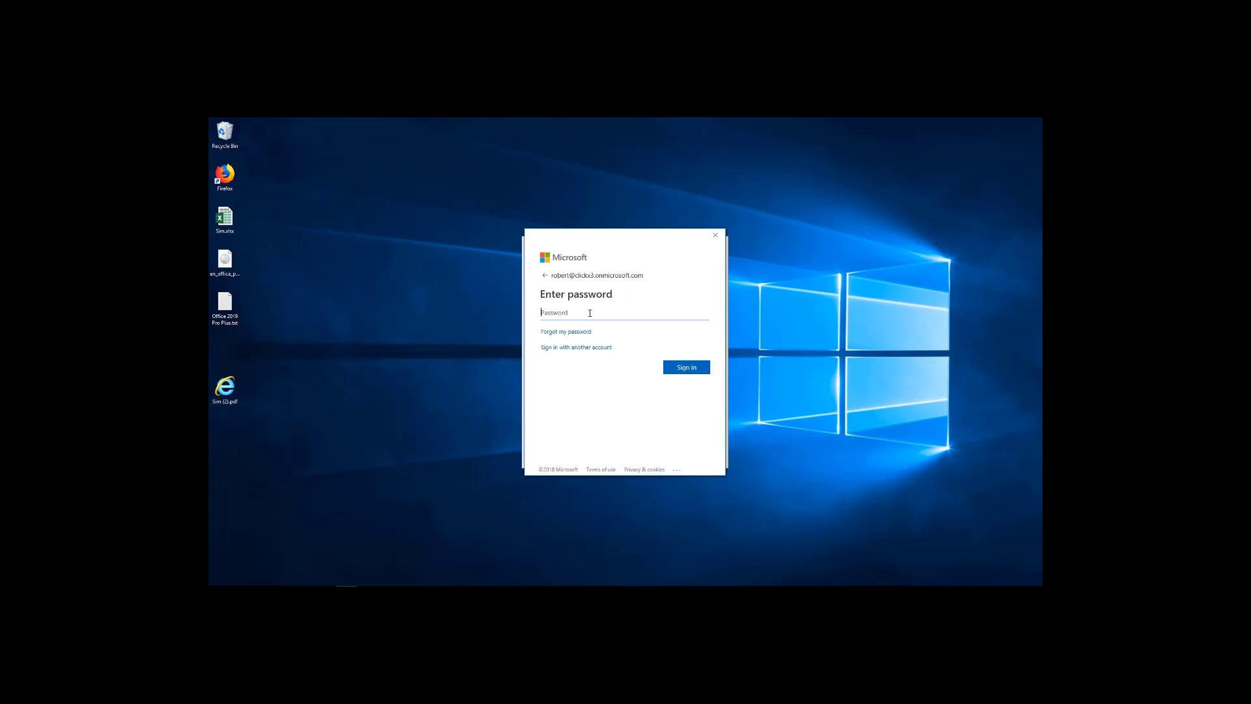
{"action": "type", "text": "•••••"}
{"action": "key", "text": "Return"}
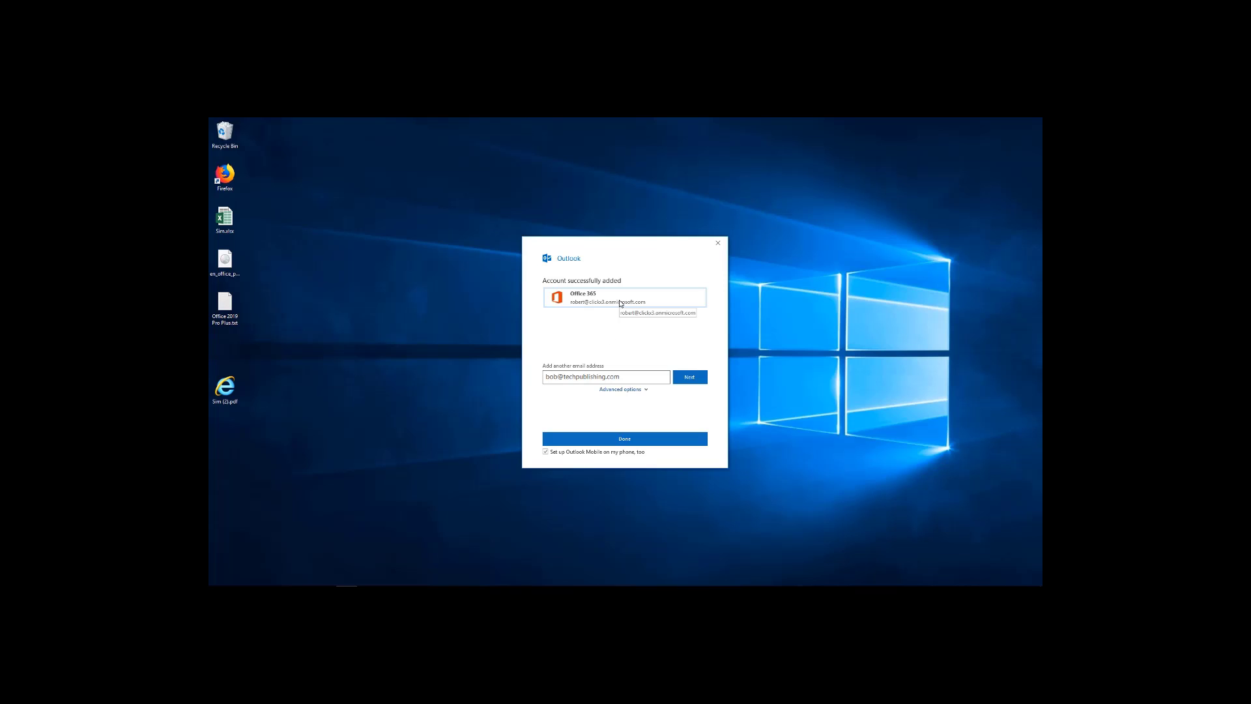
Finish setup, close the mobile-app browser page, and visit Calendar, People, Tasks and Notes, ending in Calendar.
{"action": "left_click", "coordinate": [625, 440]}
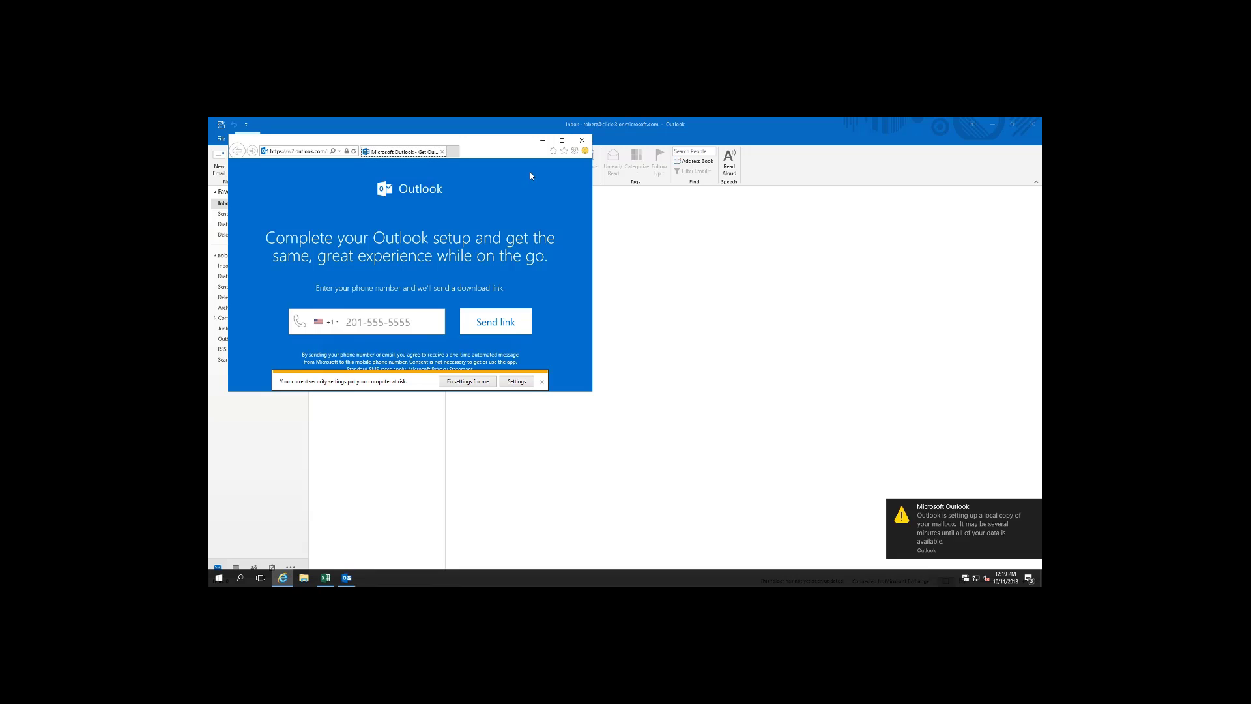
{"action": "left_click", "coordinate": [582, 141]}
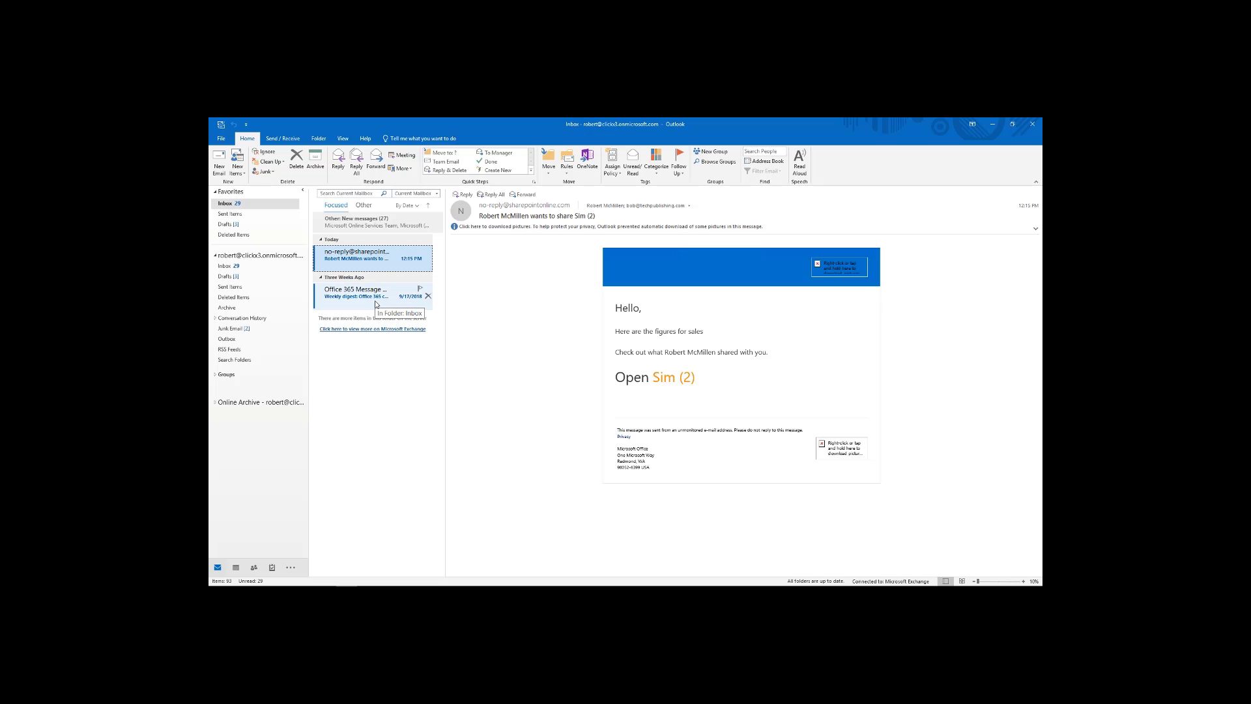
{"action": "left_click", "coordinate": [236, 569]}
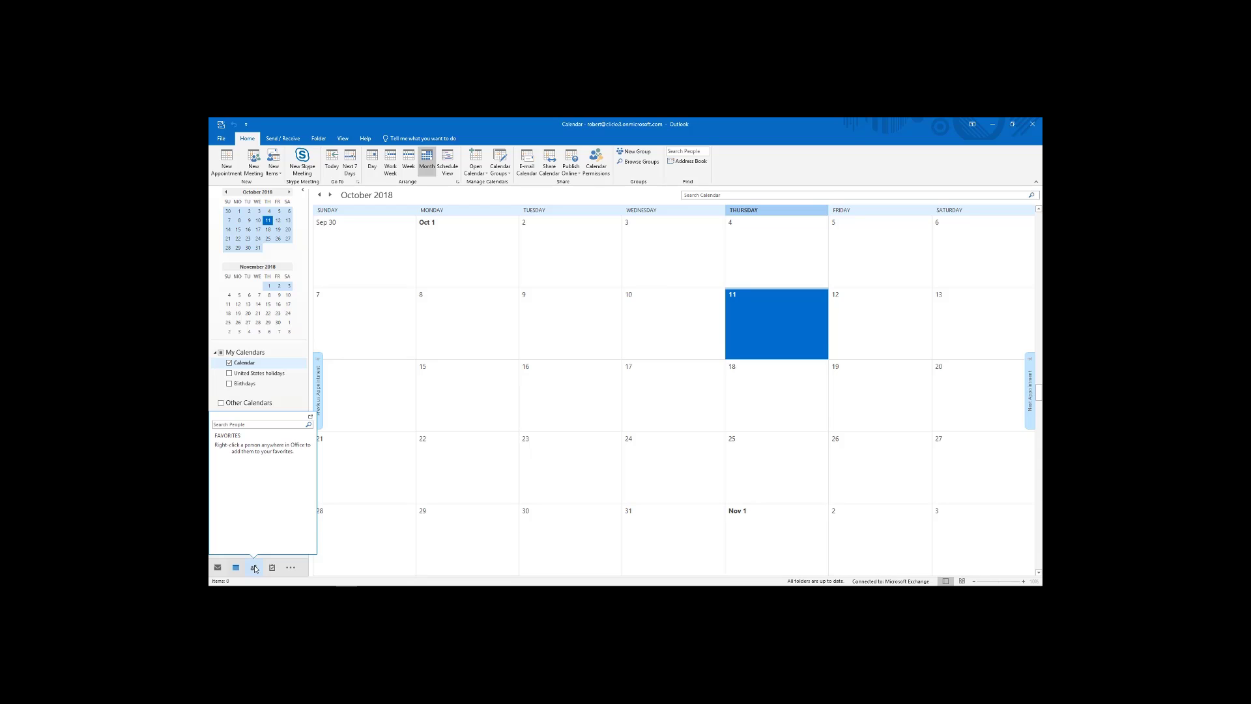
{"action": "left_click", "coordinate": [254, 567]}
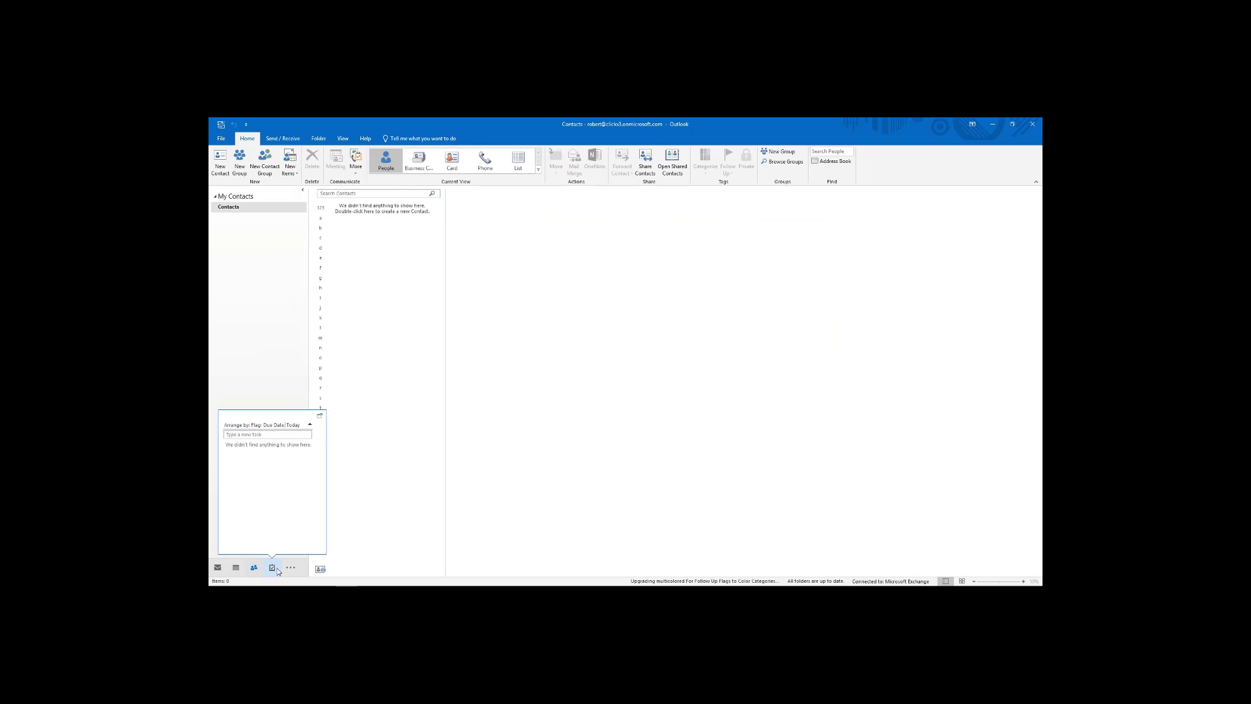
{"action": "left_click", "coordinate": [274, 570]}
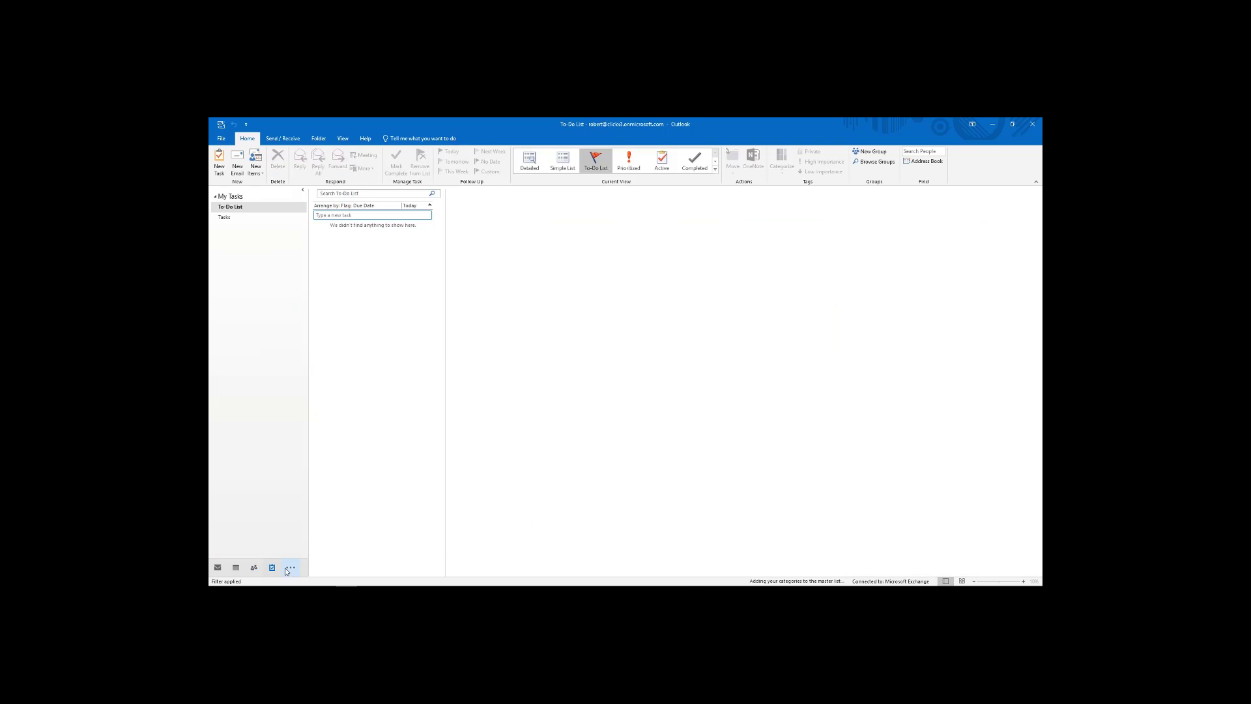
{"action": "left_click", "coordinate": [291, 567]}
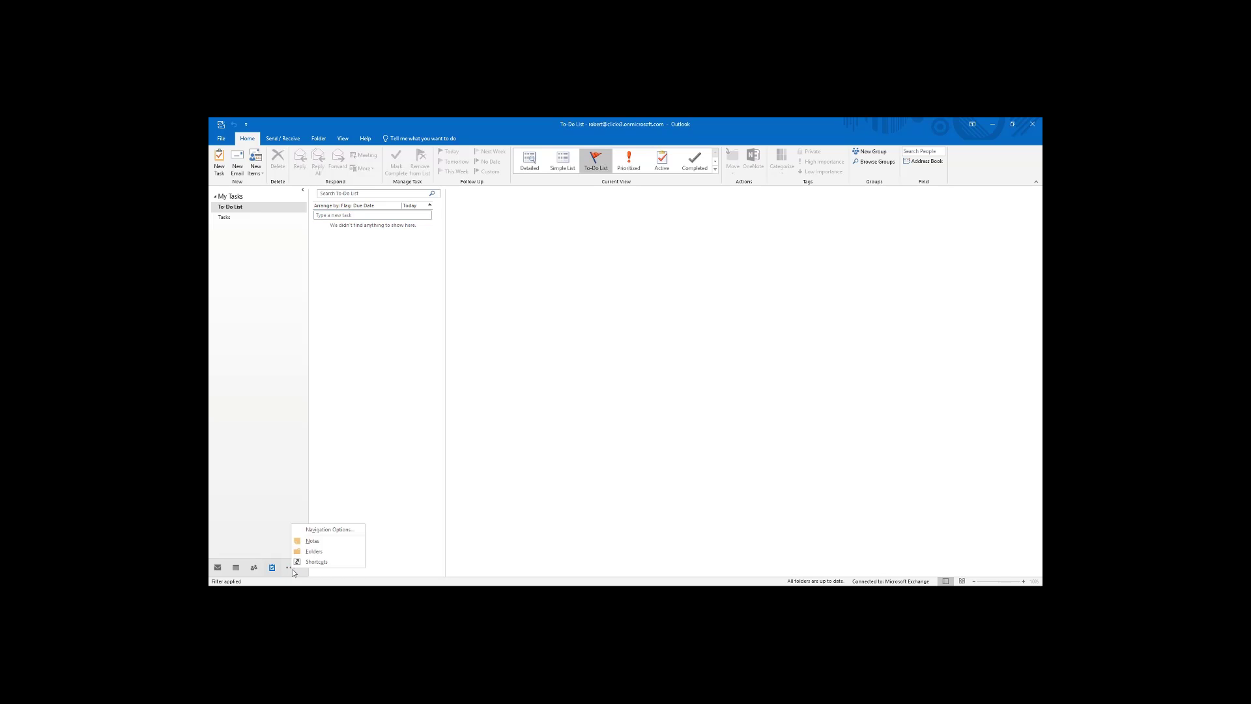
{"action": "left_click", "coordinate": [336, 541]}
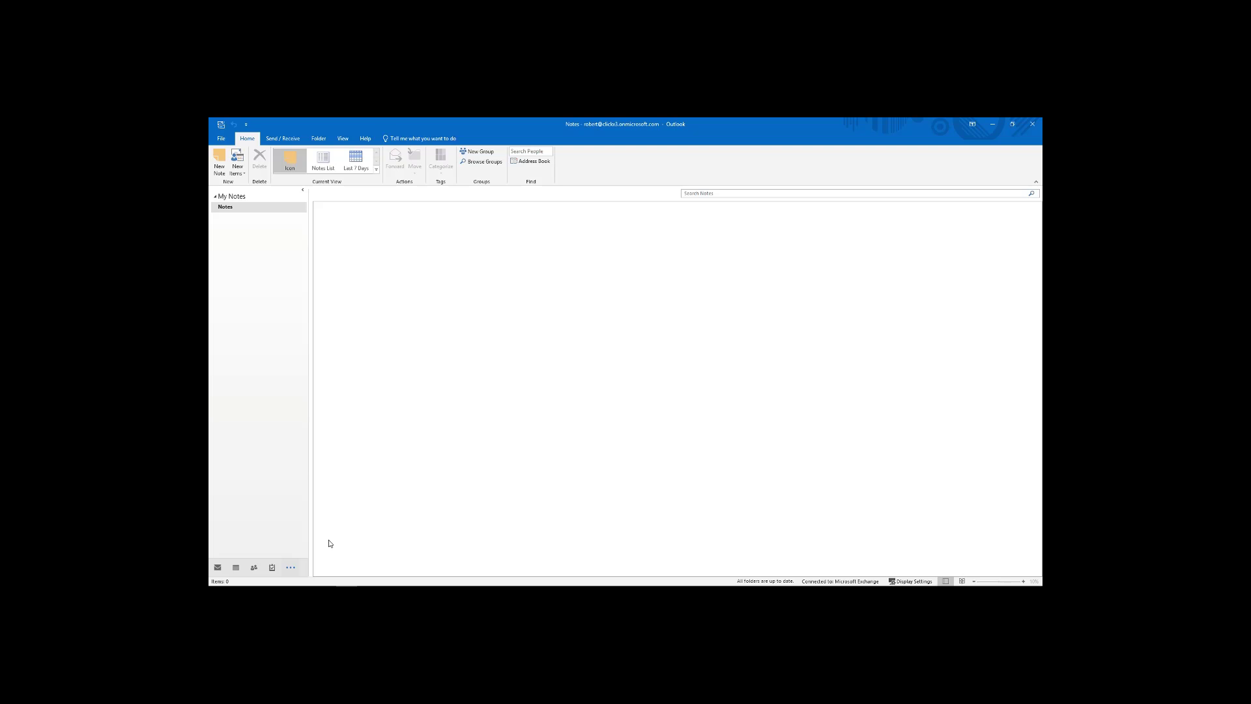
{"action": "left_click", "coordinate": [291, 566]}
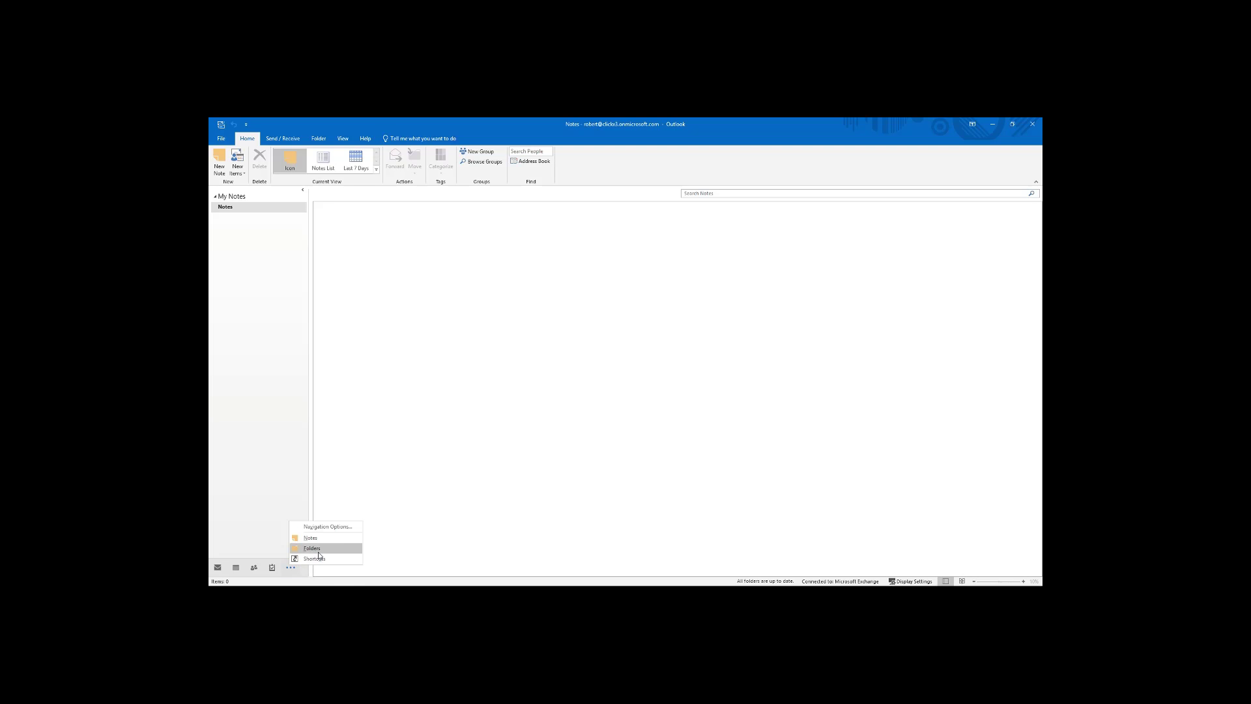
{"action": "left_click", "coordinate": [391, 522]}
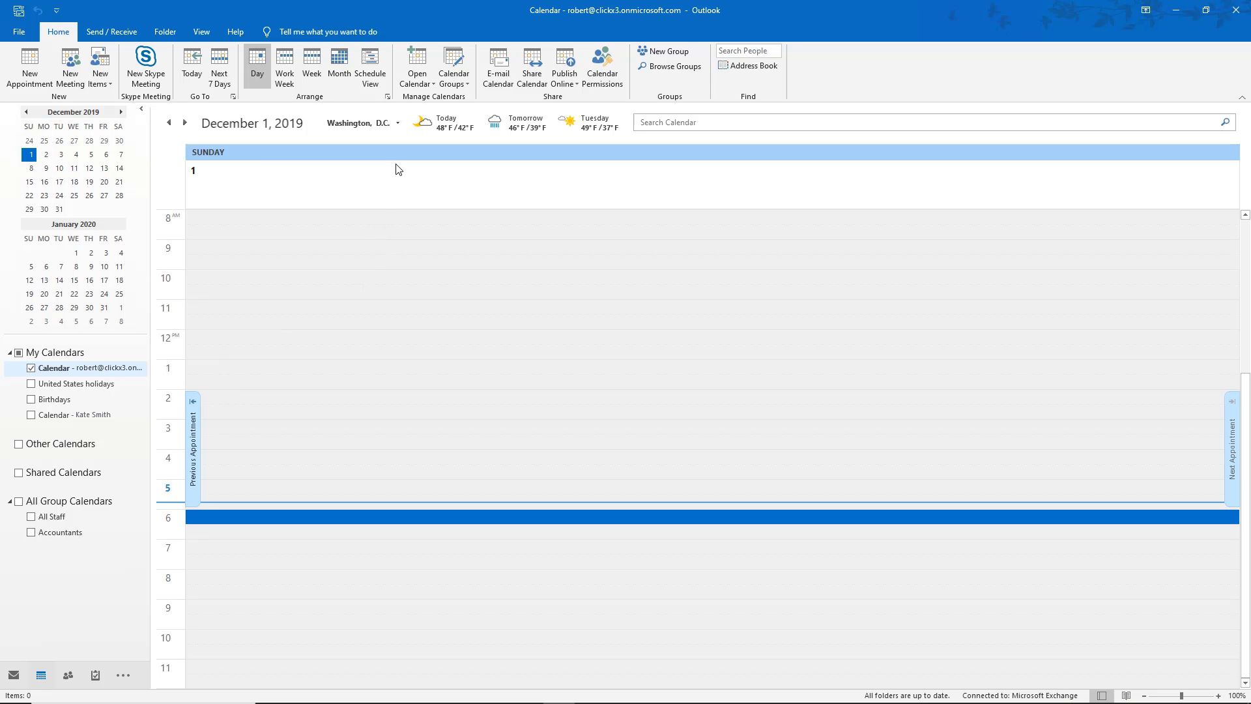
Start a calendar sharing invitation addressed to the colleague from the address book.
{"action": "left_click", "coordinate": [531, 67]}
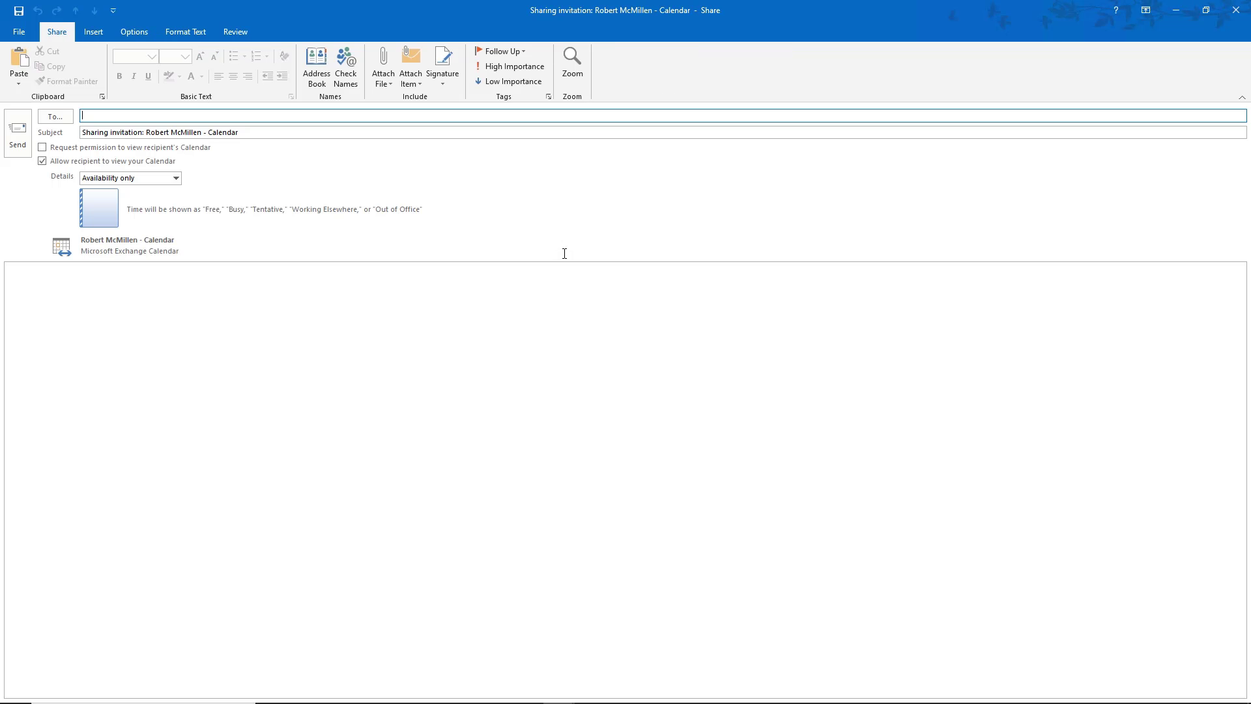
{"action": "left_click", "coordinate": [55, 120]}
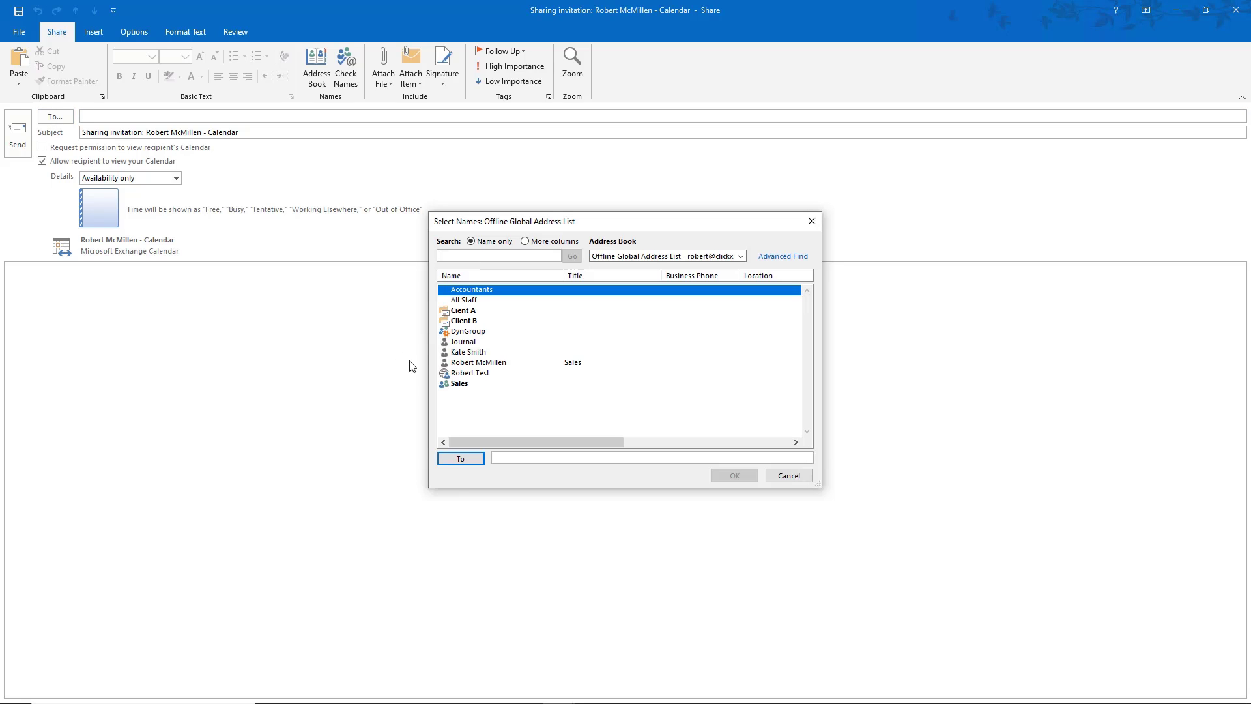
{"action": "double_click", "coordinate": [472, 352]}
{"action": "left_click", "coordinate": [730, 478]}
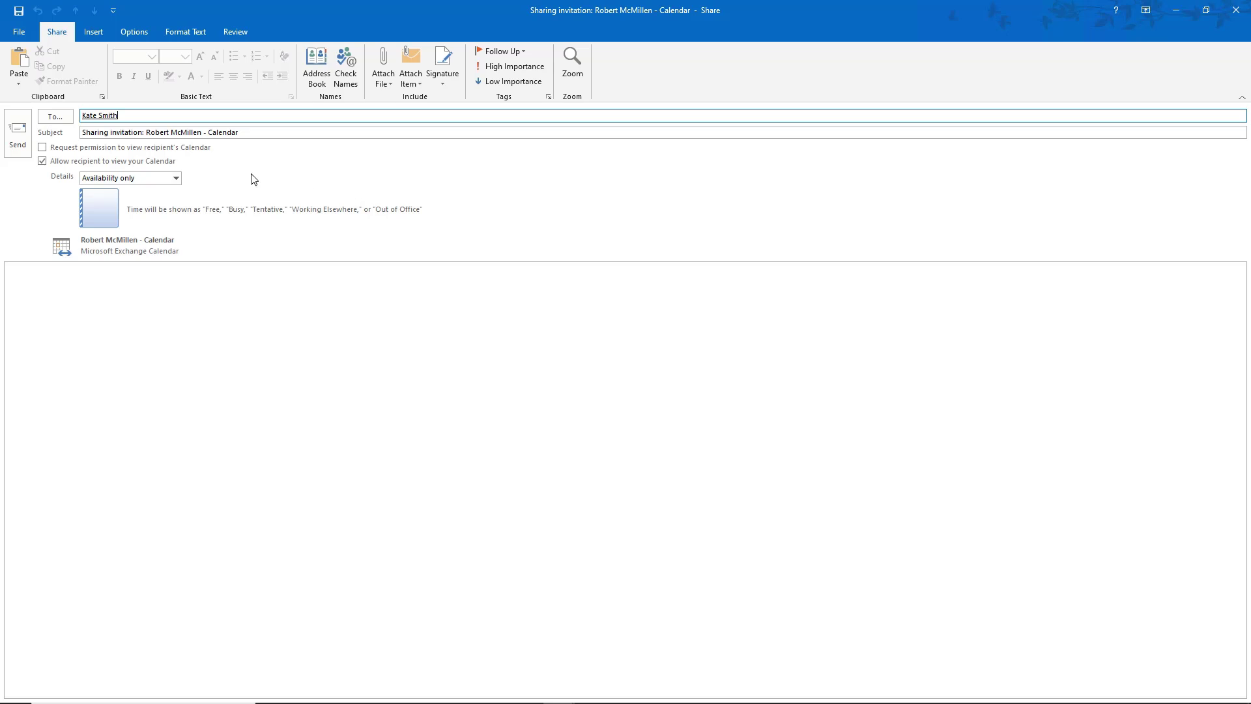
Set the shared detail level to Full details and send the invitation, confirming Yes.
{"action": "left_click", "coordinate": [177, 180]}
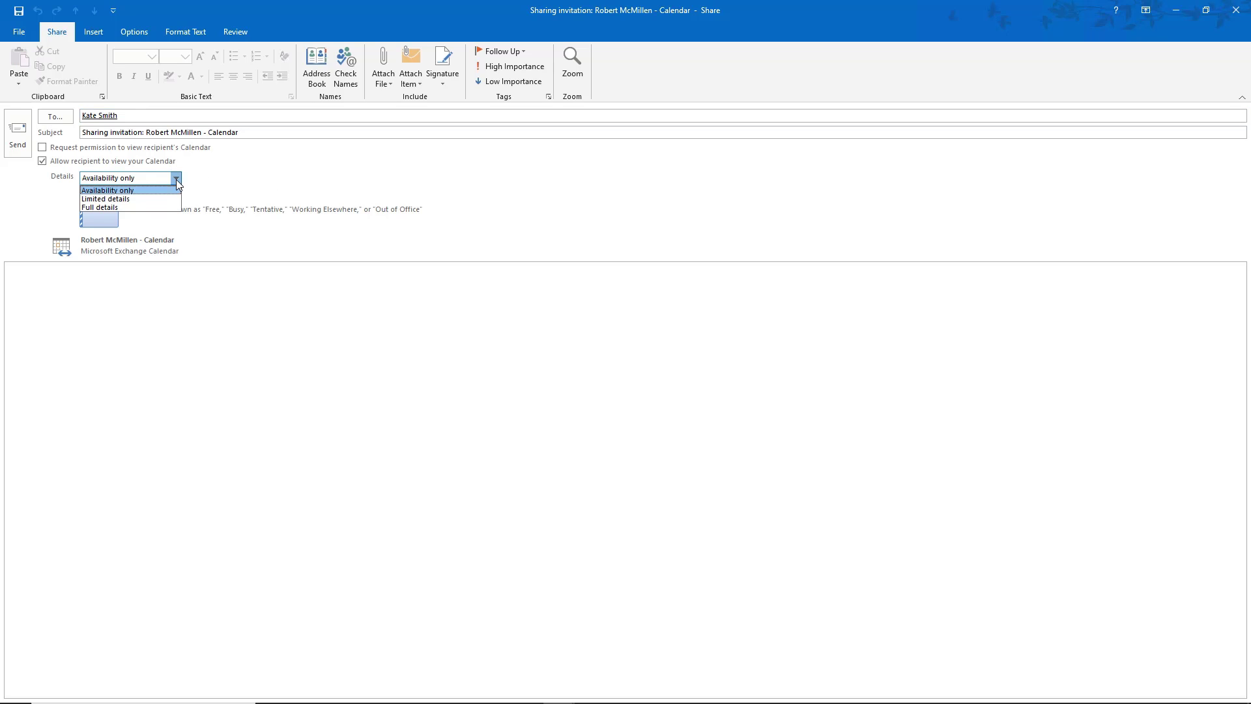
{"action": "left_click", "coordinate": [154, 208]}
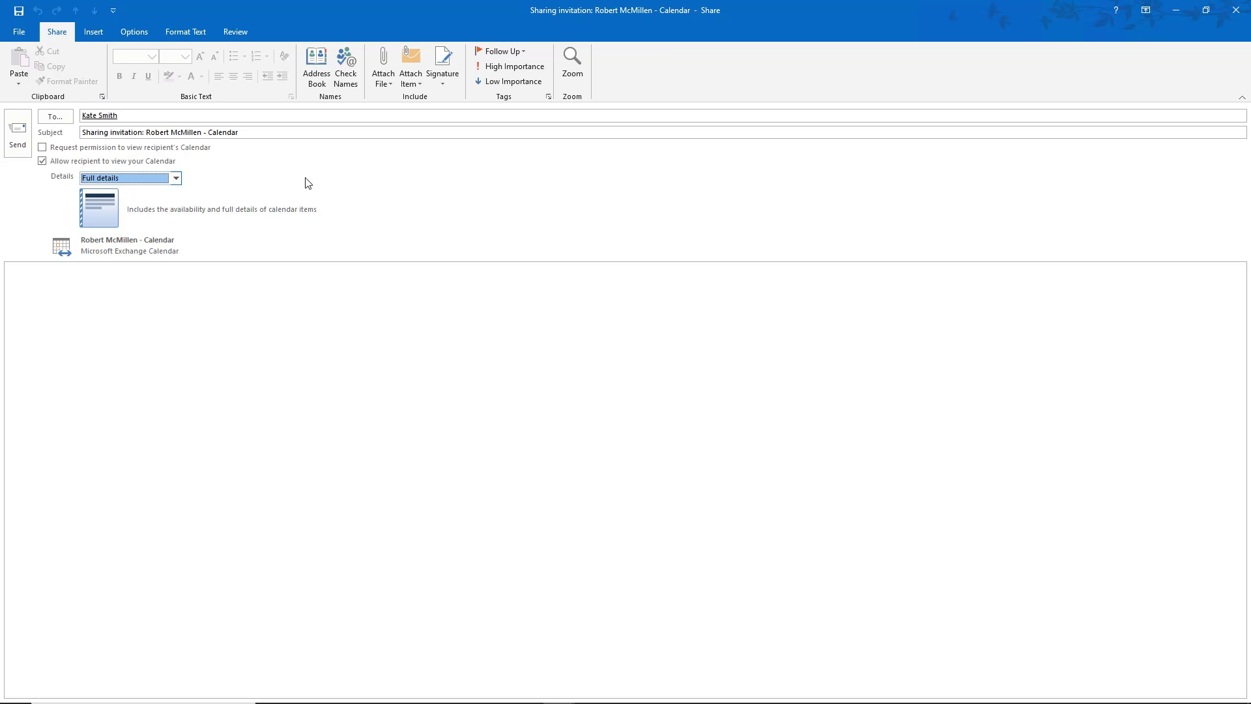
{"action": "left_click", "coordinate": [19, 137]}
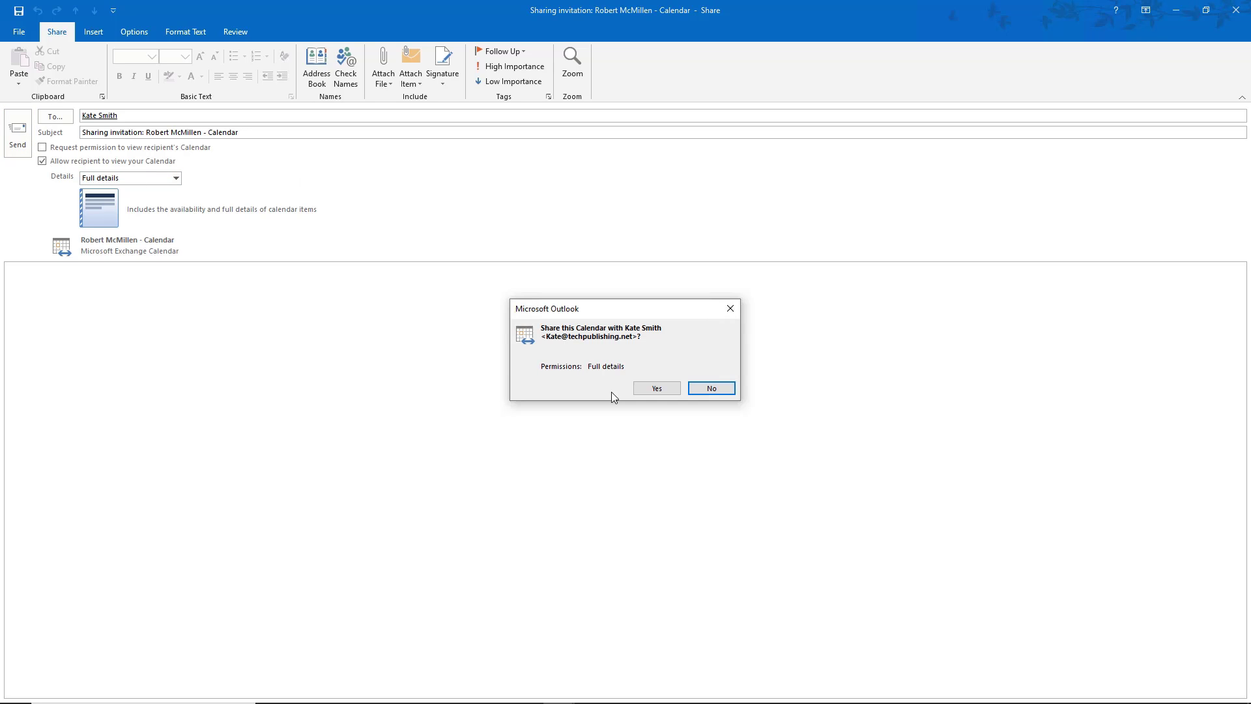
{"action": "left_click", "coordinate": [644, 389]}
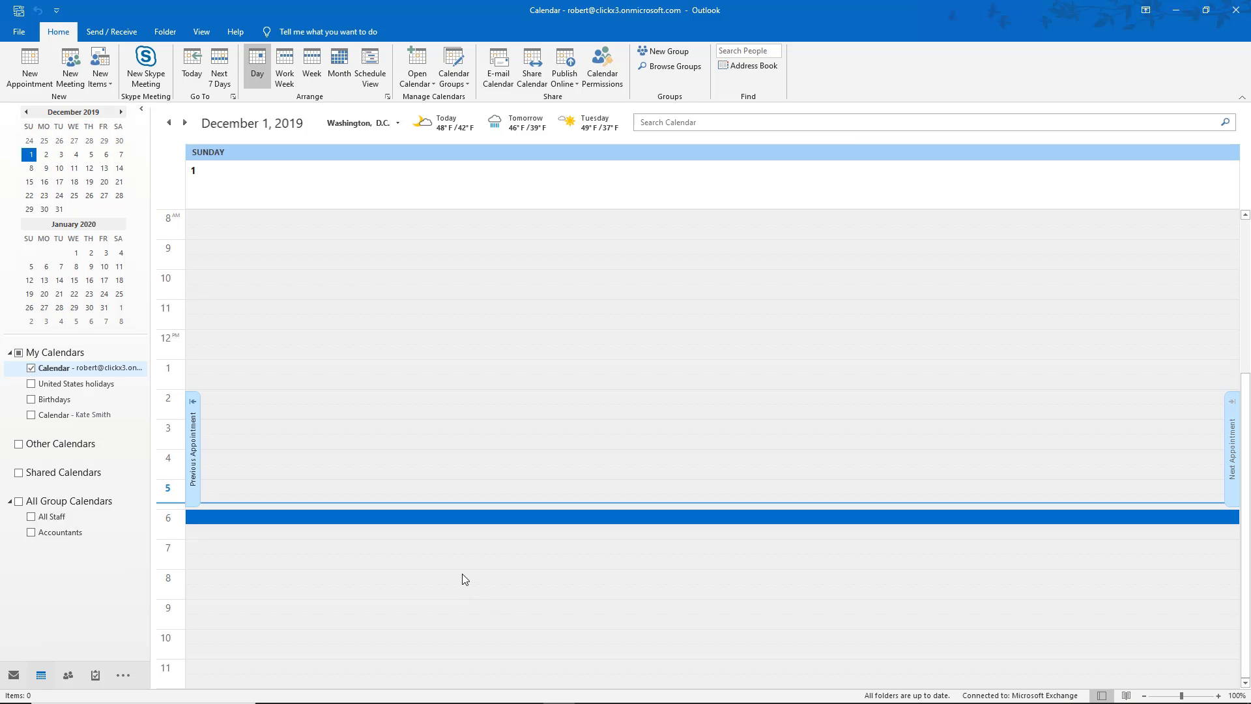
Accept the shared-calendar invitation in the web inbox, then go to the web calendar.
{"action": "key", "text": "alt+Tab"}
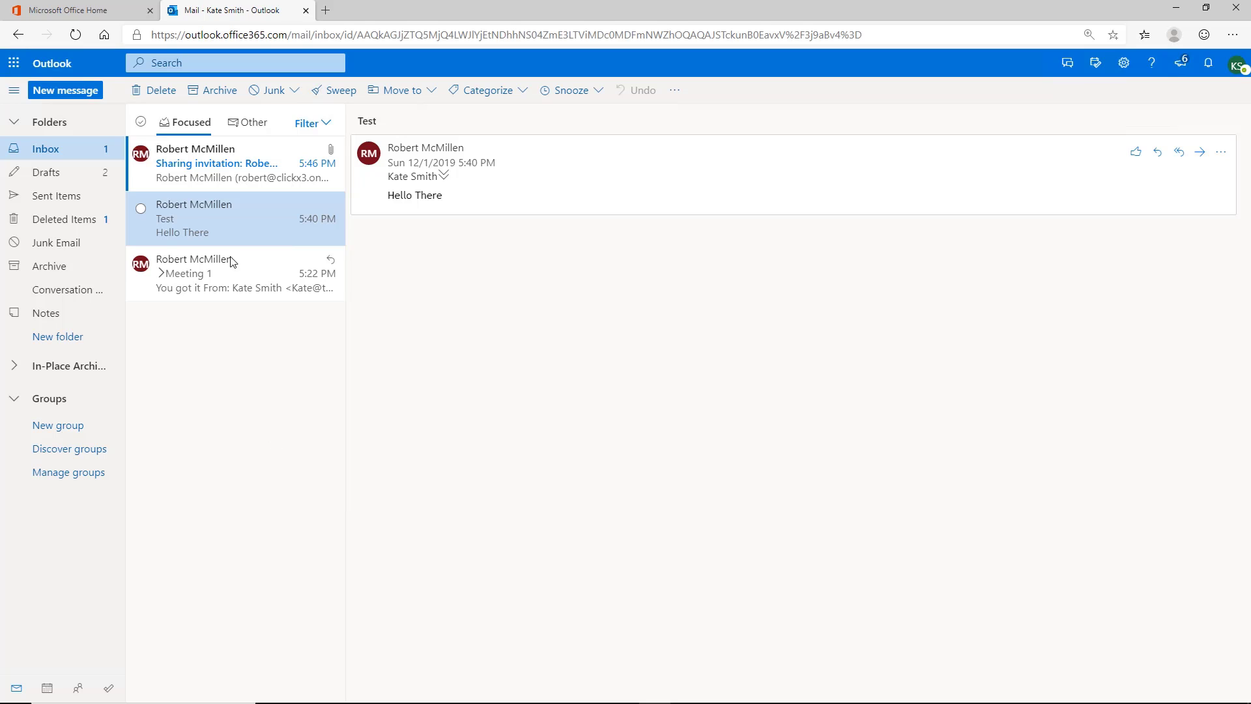
{"action": "left_click", "coordinate": [230, 164]}
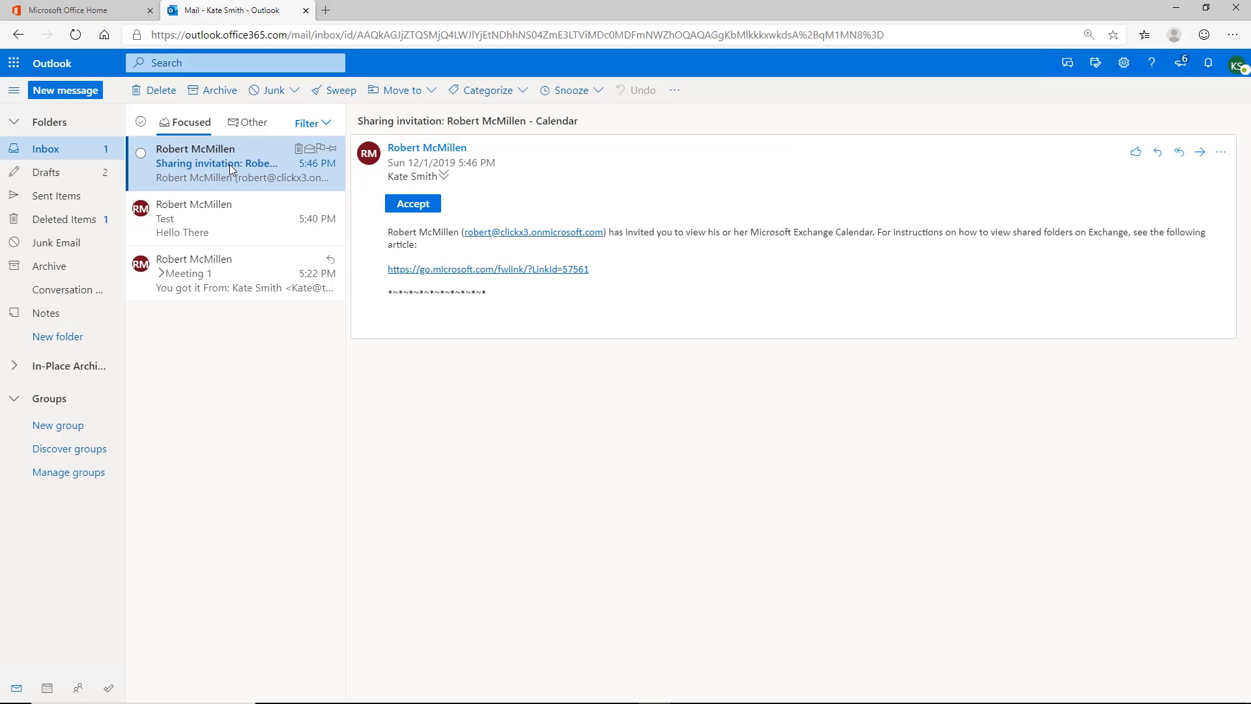
{"action": "left_click", "coordinate": [410, 205]}
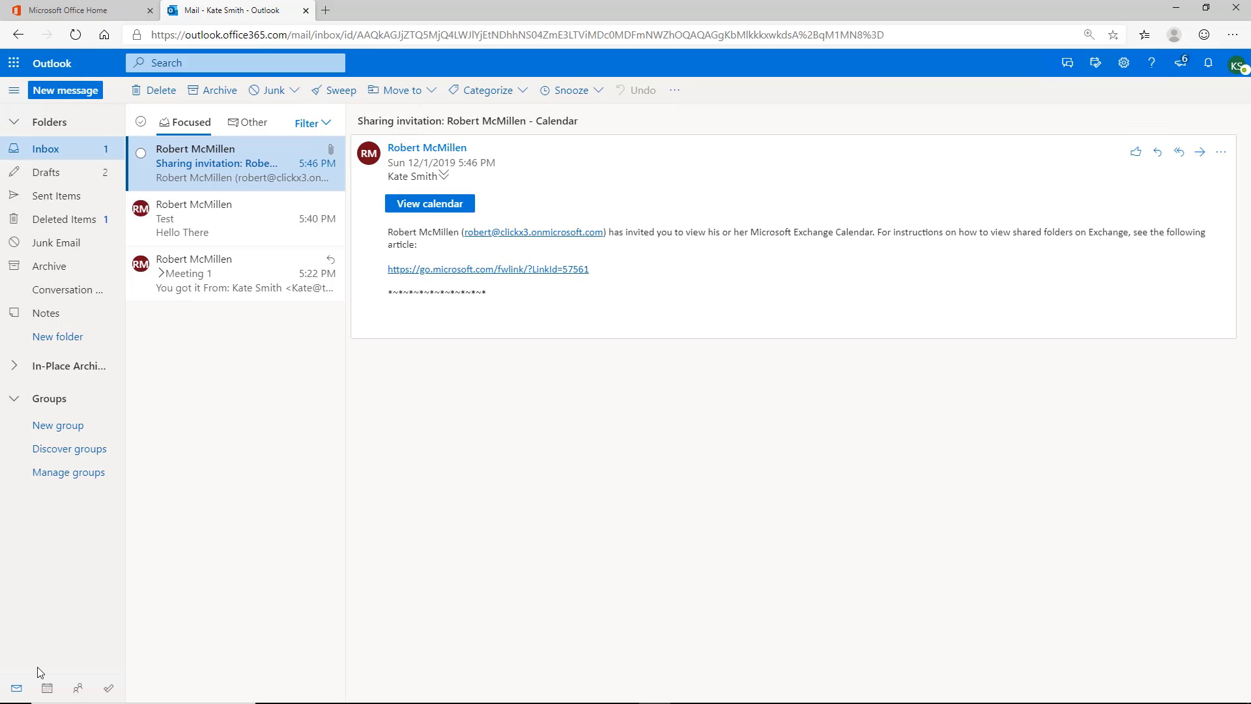
{"action": "left_click", "coordinate": [47, 690]}
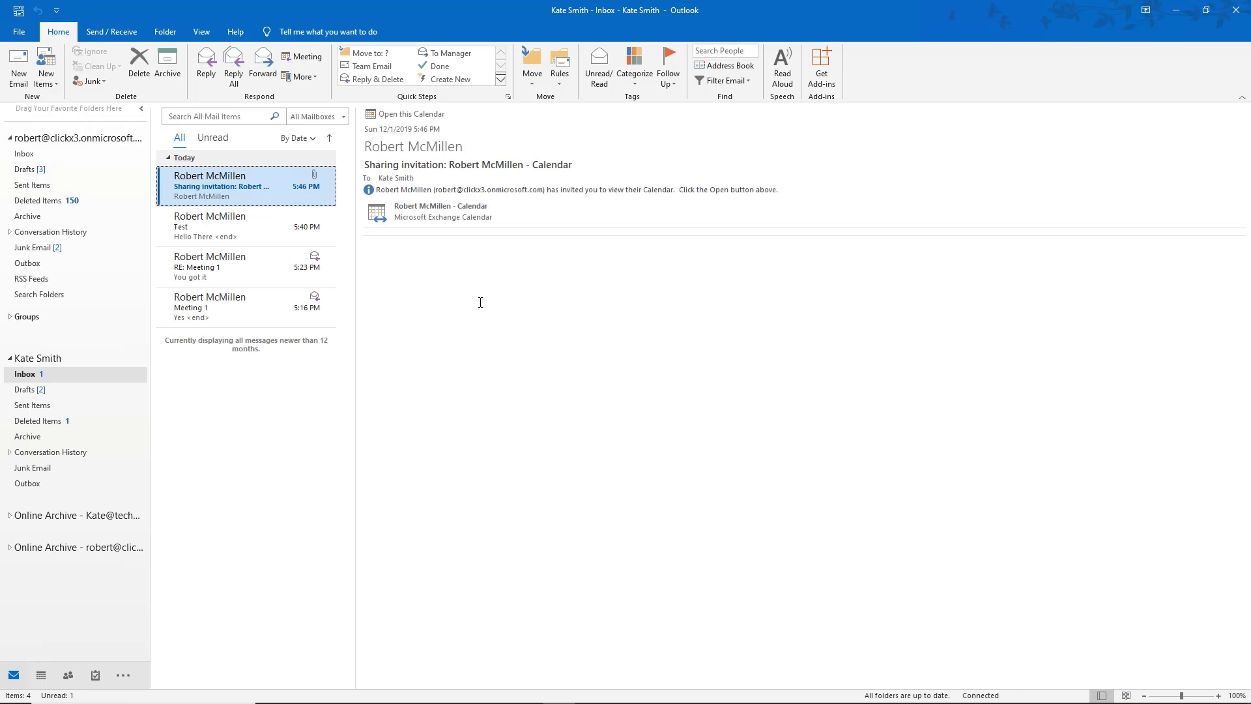
Create a 6:00 PM 'Meeting in conference room' appointment on Wednesday, December 4, 2019.
{"action": "left_click", "coordinate": [41, 675]}
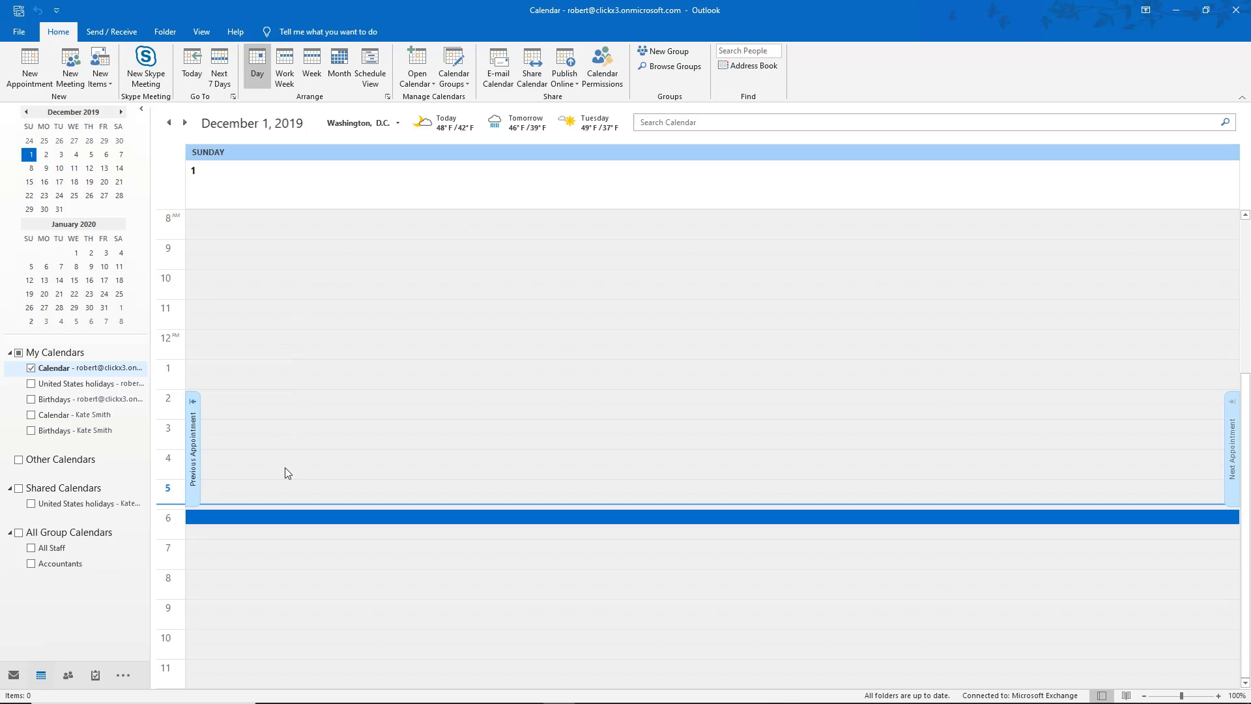
{"action": "left_click", "coordinate": [76, 154]}
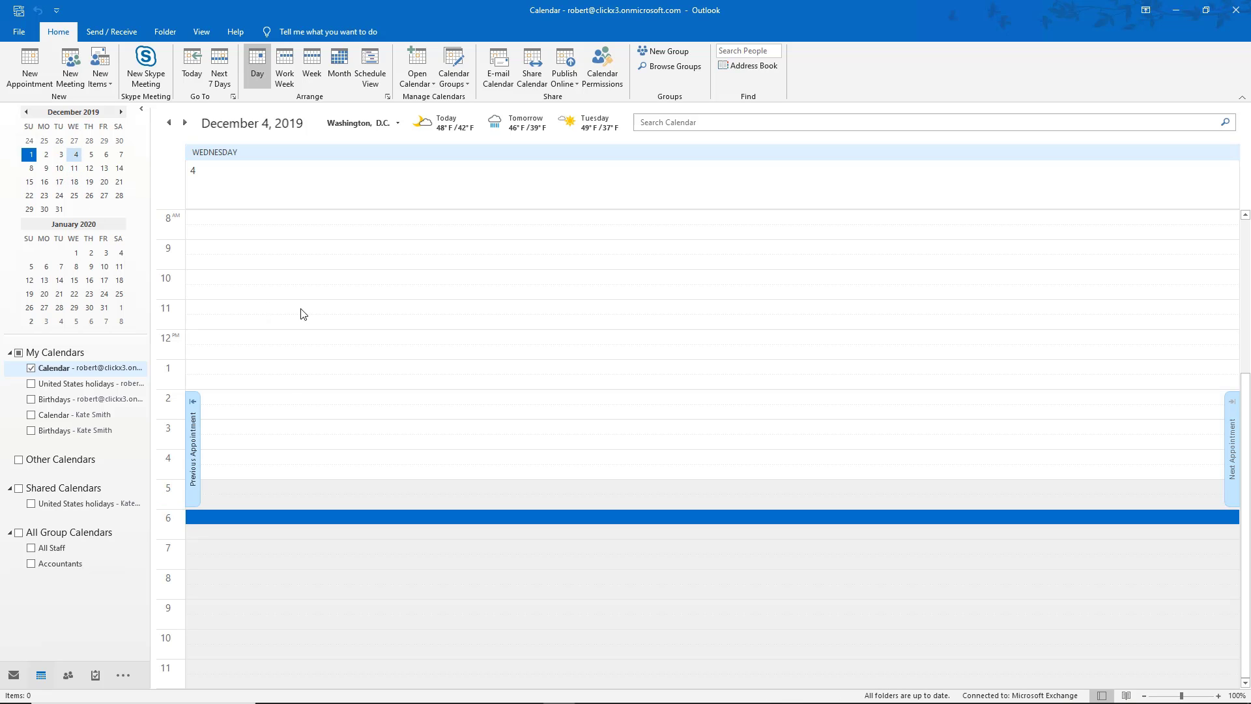
{"action": "left_click", "coordinate": [30, 67]}
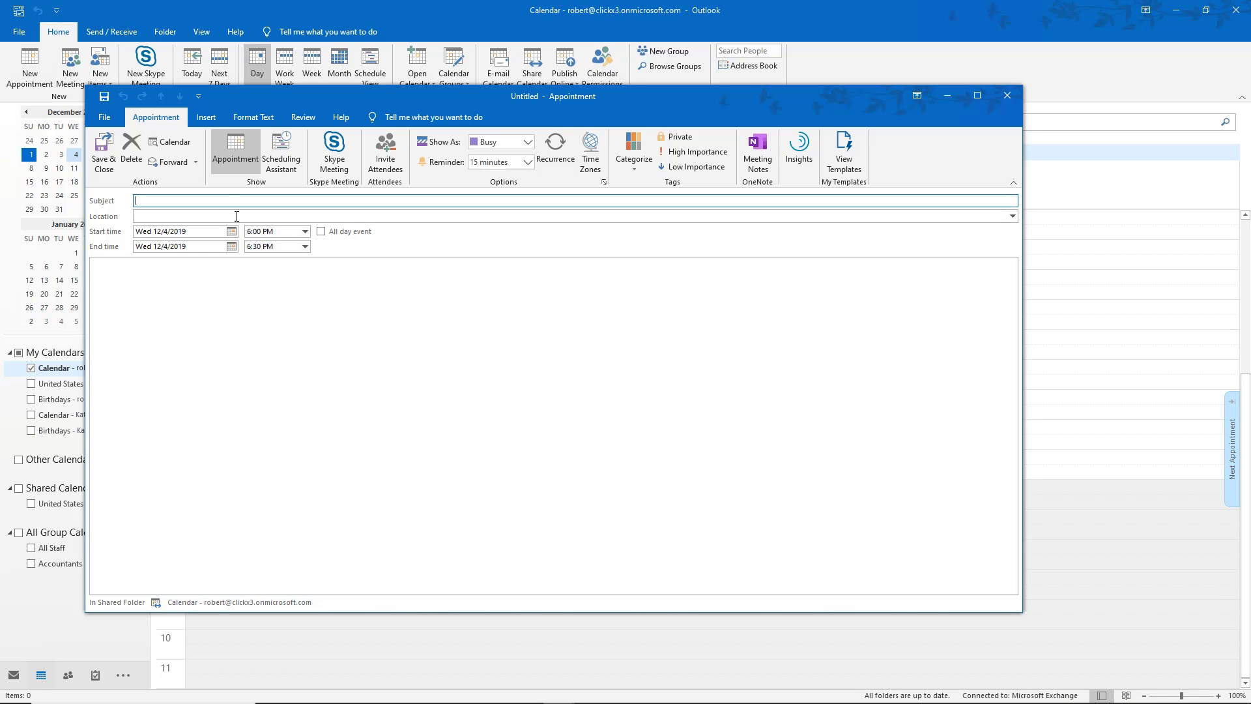
{"action": "type", "text": "Meeting in conference room"}
{"action": "left_click", "coordinate": [103, 153]}
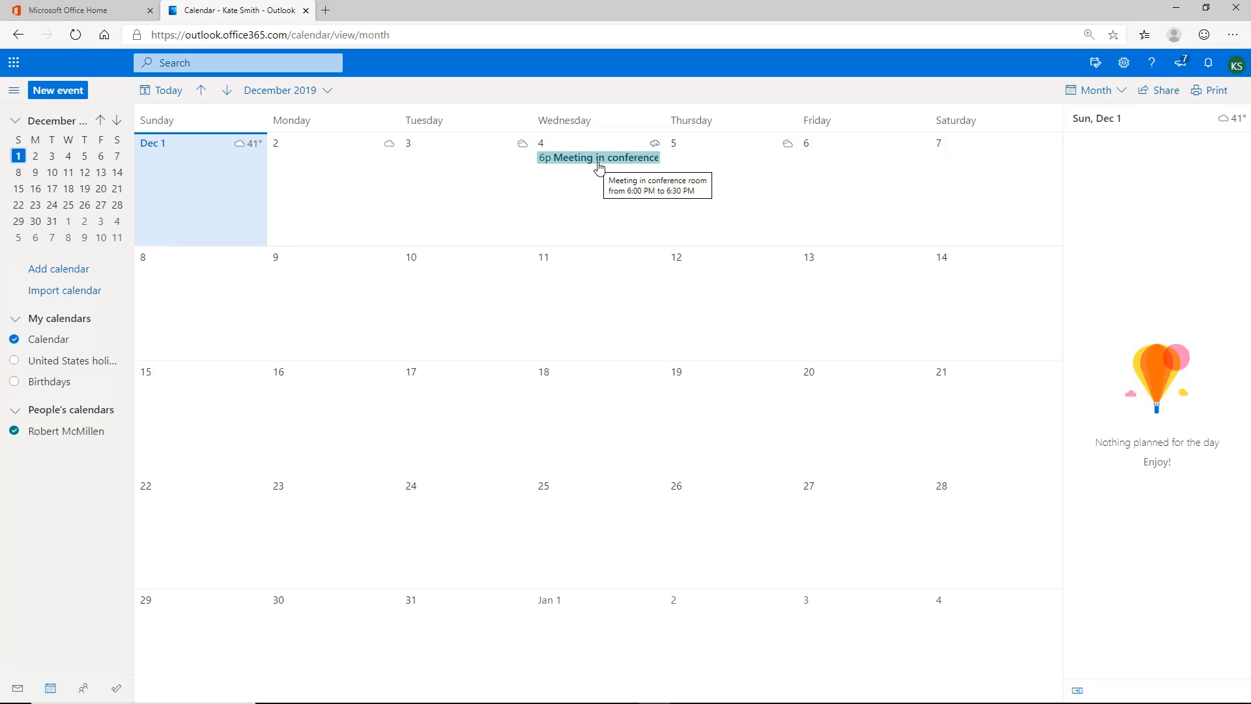
Open the calendar's sharing settings and add the colleague as a share recipient.
{"action": "left_click", "coordinate": [15, 431]}
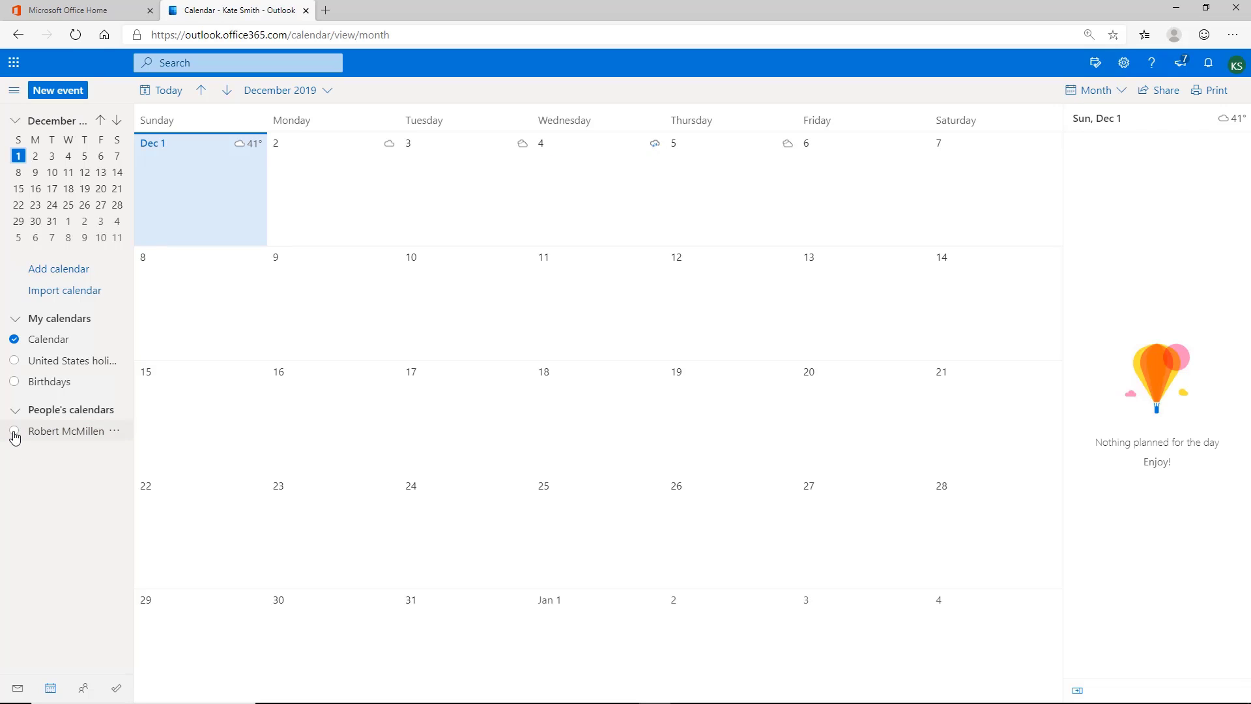
{"action": "left_click", "coordinate": [14, 432]}
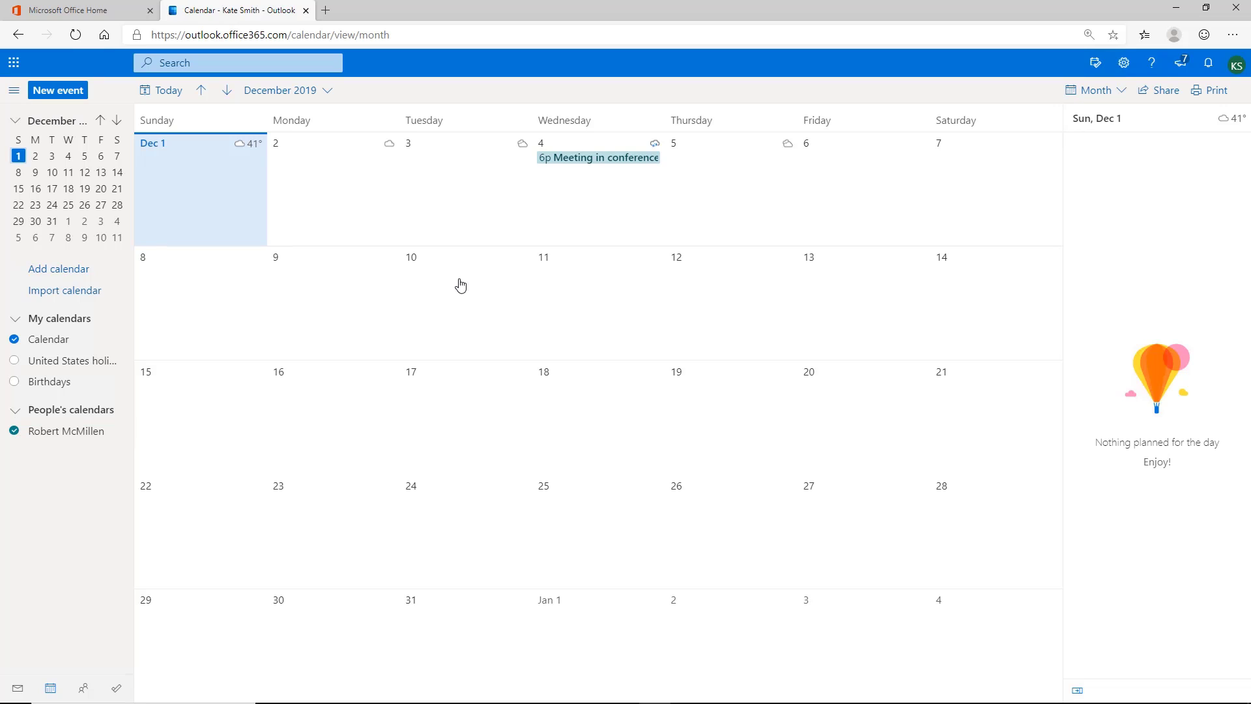
{"action": "left_click", "coordinate": [1161, 93]}
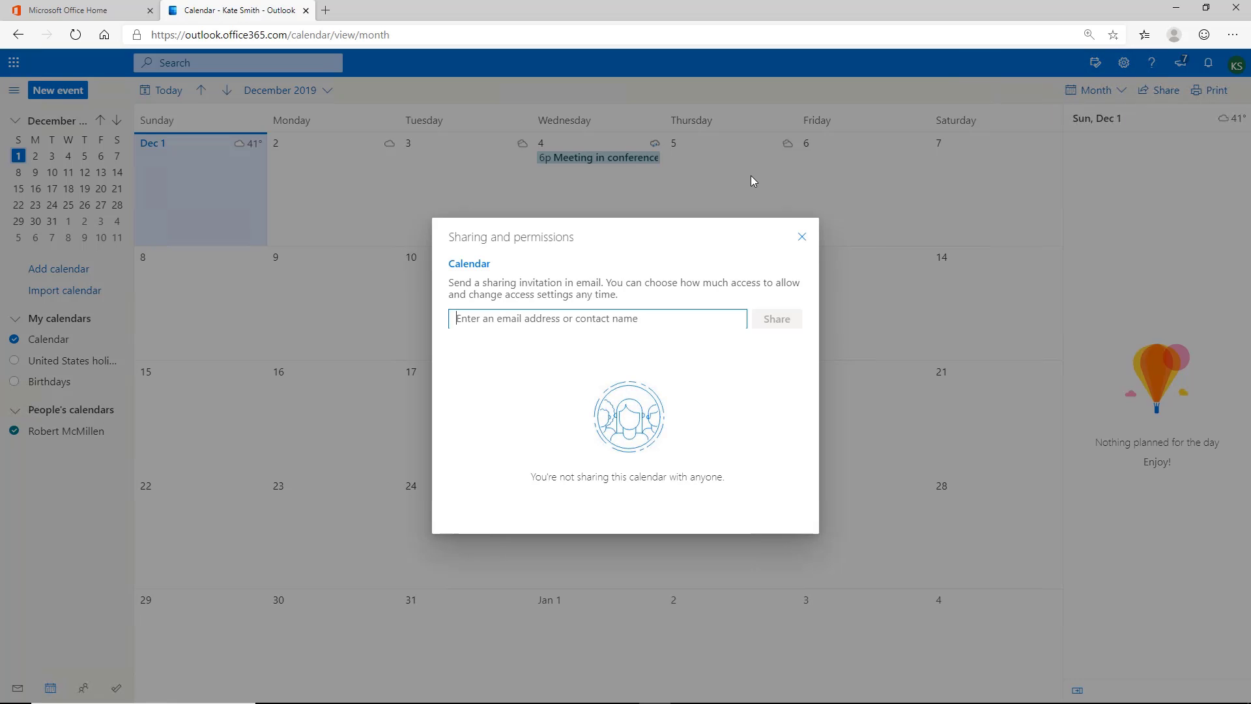
{"action": "left_click", "coordinate": [532, 317]}
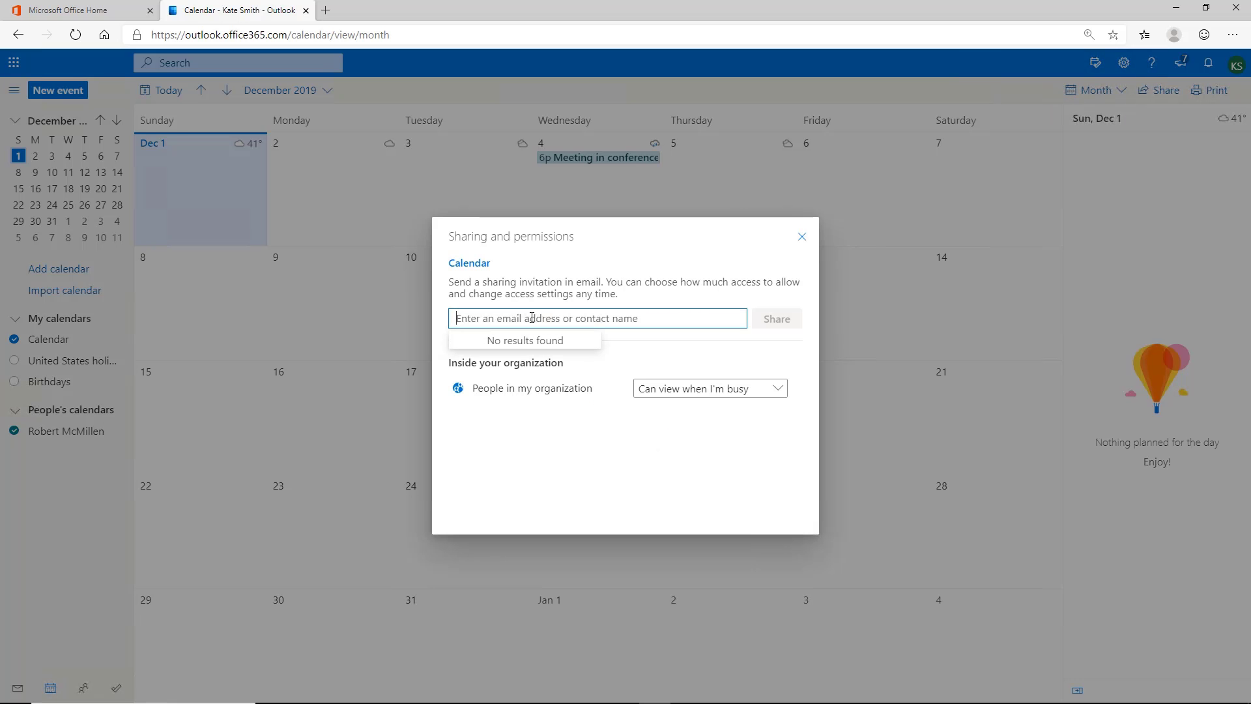
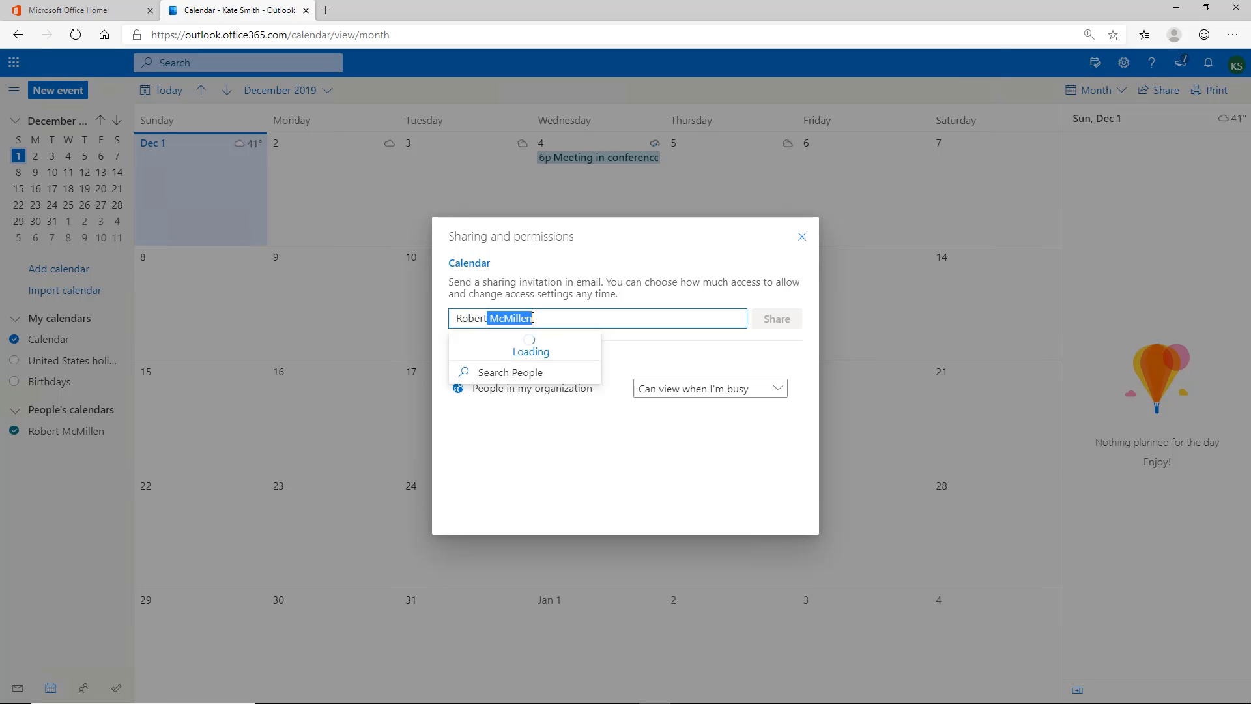
{"action": "left_click", "coordinate": [553, 339]}
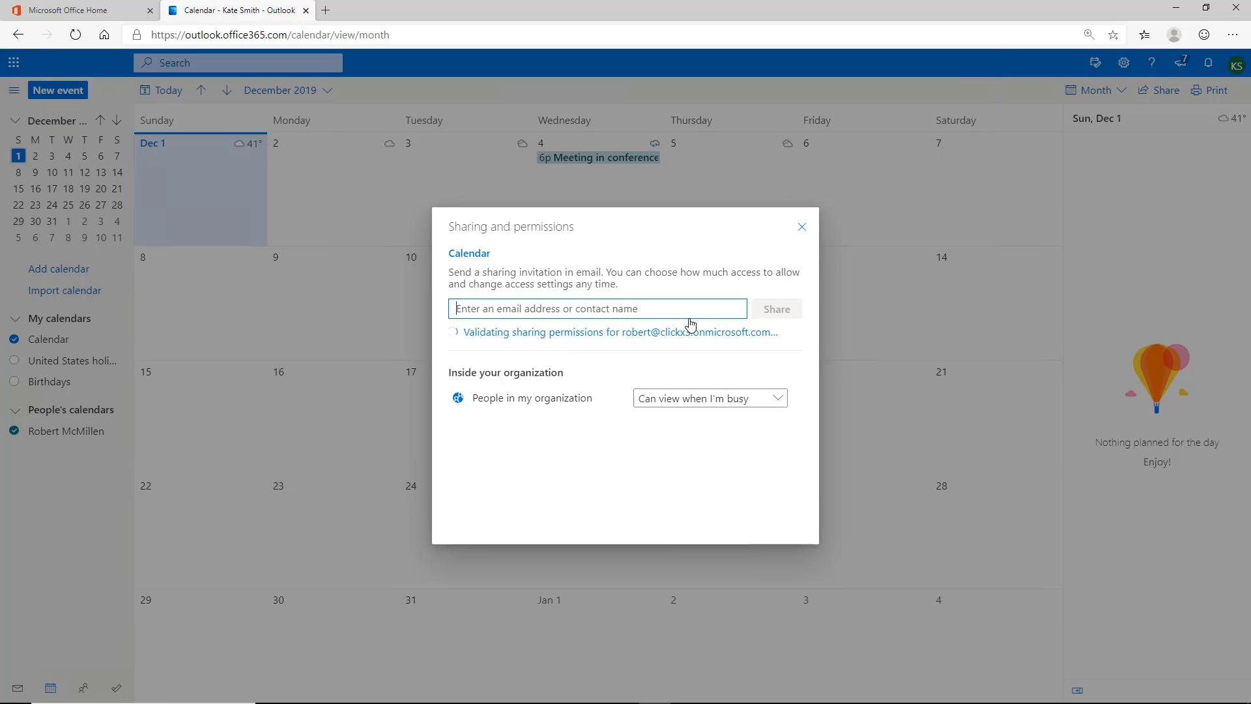
Set People in my organization to Can edit, then send the sharing invitation.
{"action": "left_click", "coordinate": [741, 391]}
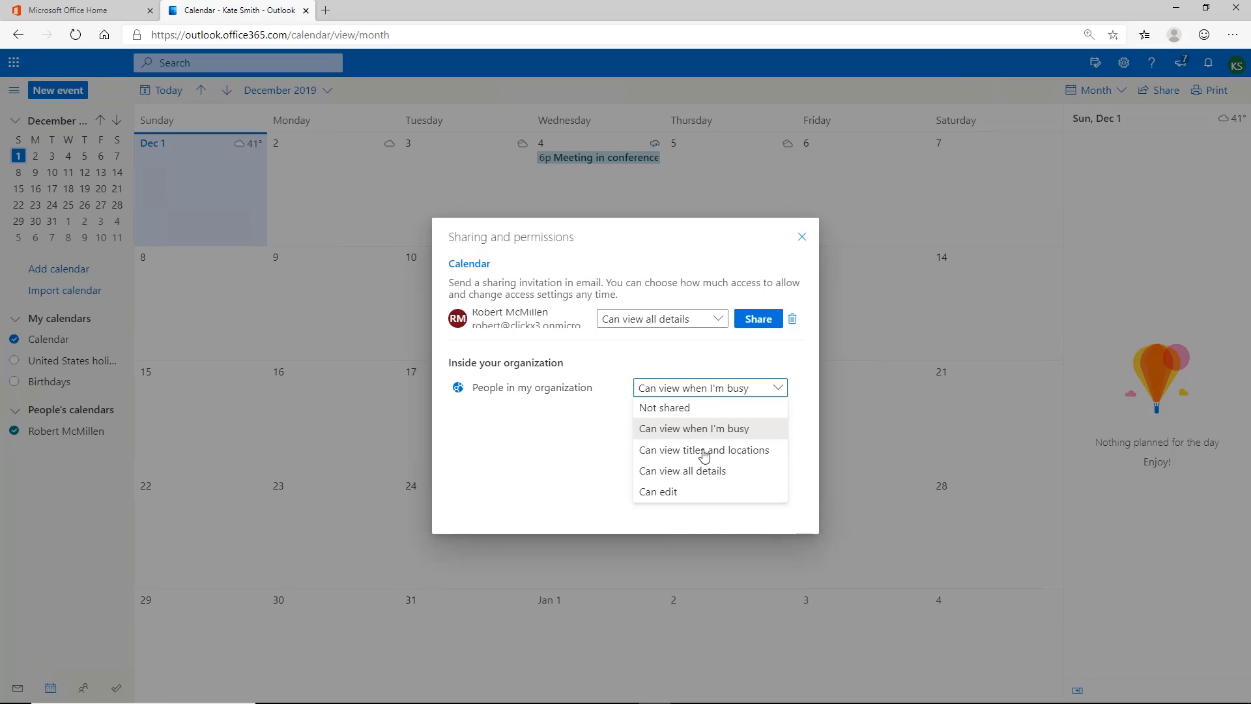
{"action": "left_click", "coordinate": [696, 495]}
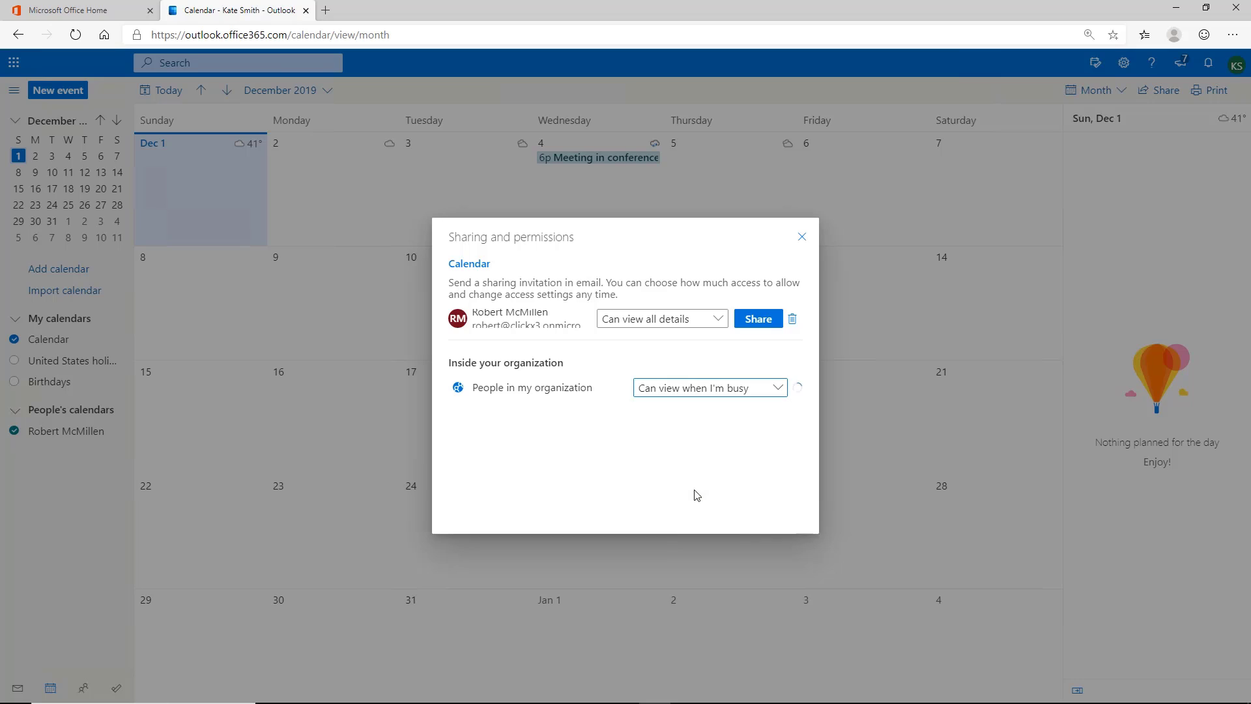
{"action": "left_click", "coordinate": [765, 328]}
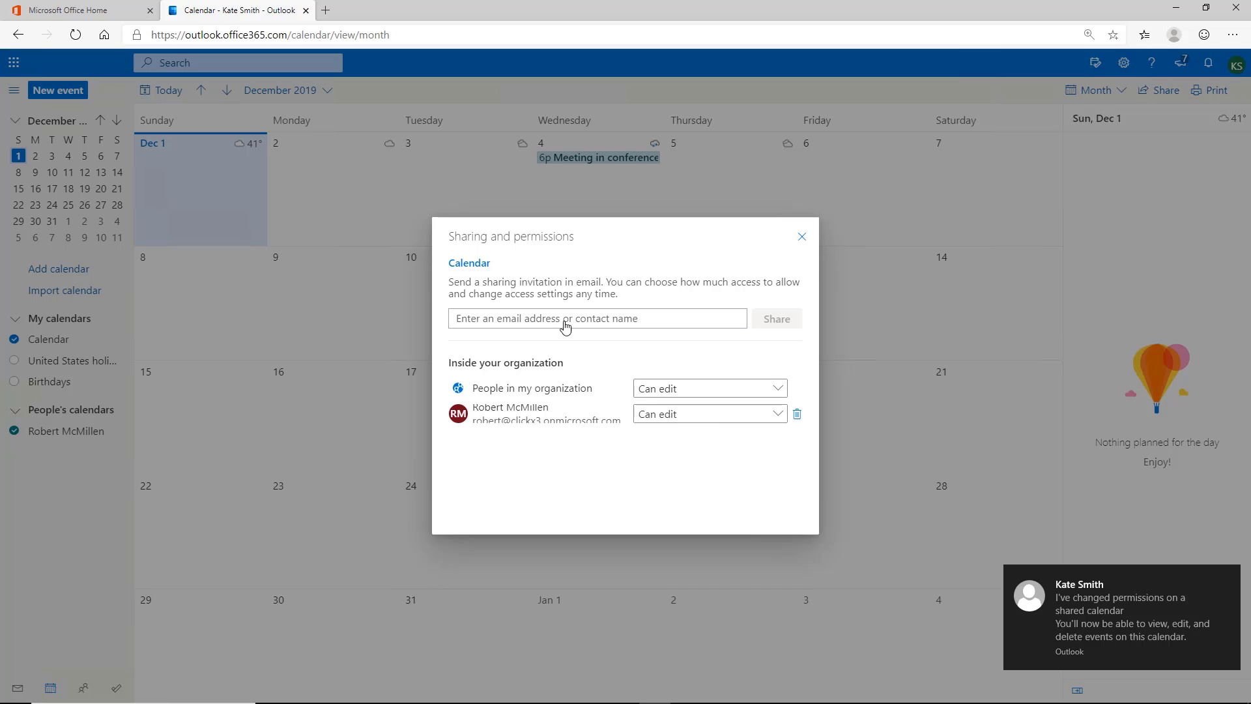
{"action": "left_click", "coordinate": [802, 236]}
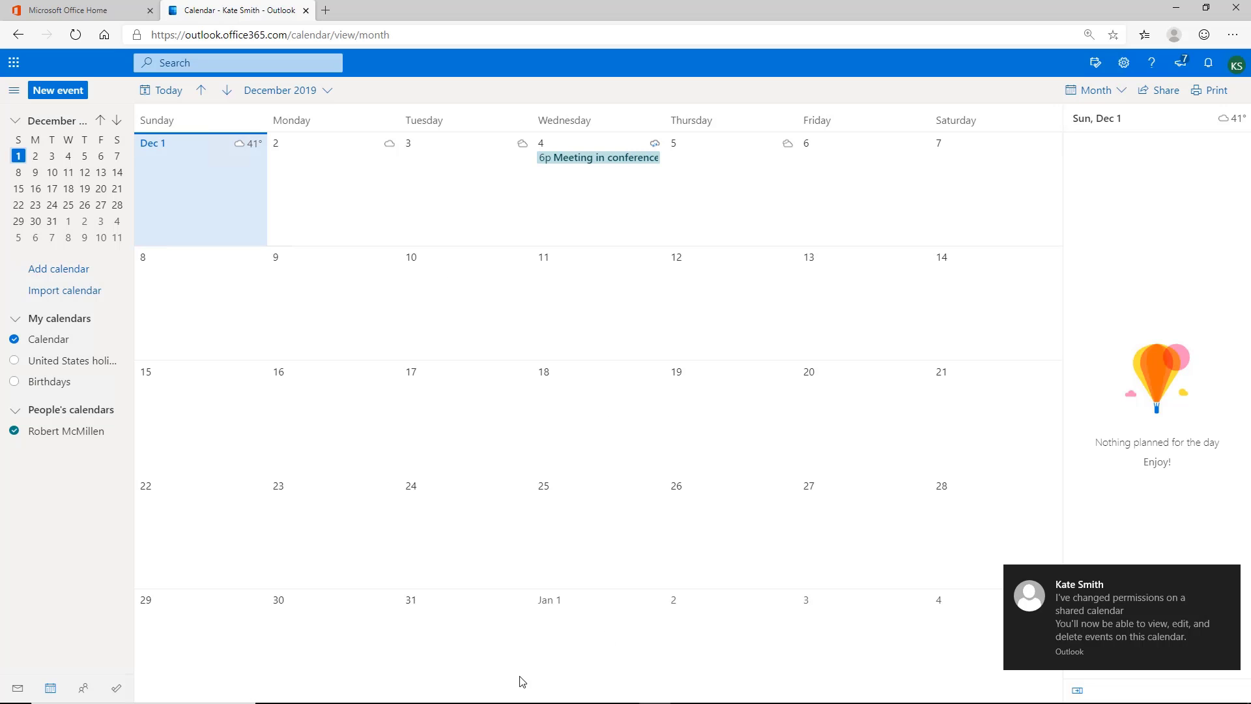
Return to desktop Outlook's Calendar view.
{"action": "mouse_move", "coordinate": [432, 694]}
{"action": "left_click", "coordinate": [561, 692]}
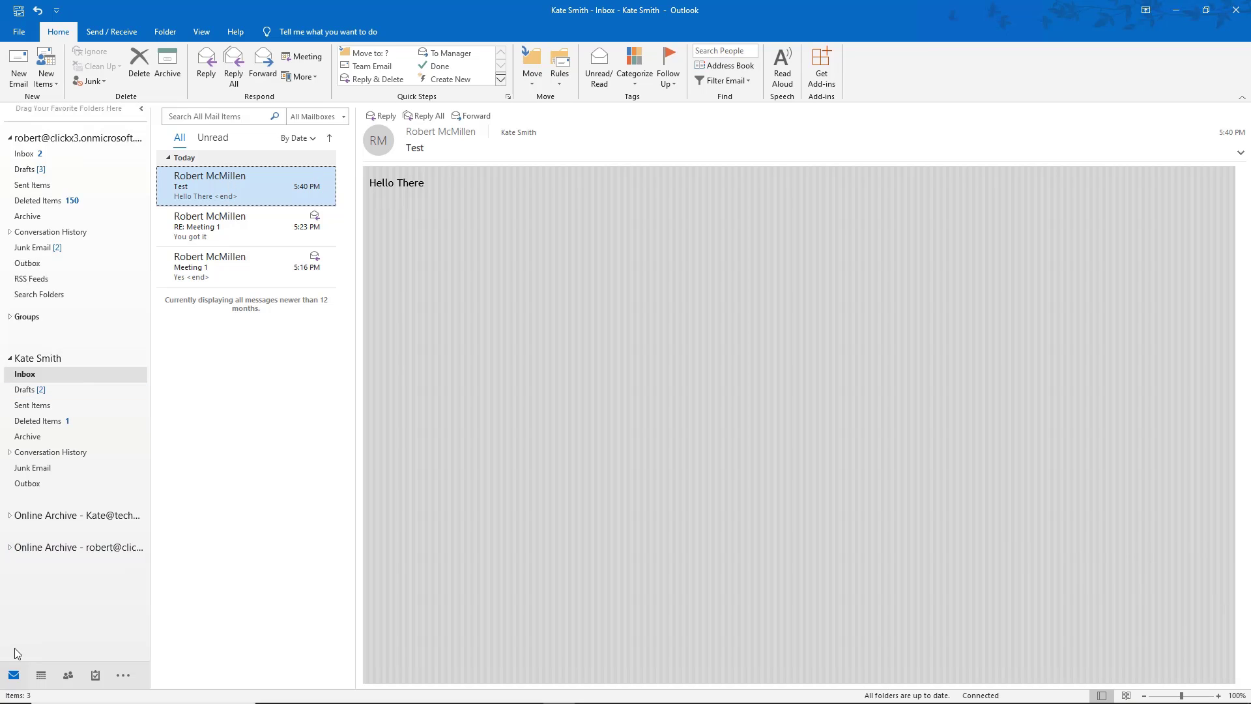
{"action": "left_click", "coordinate": [41, 678]}
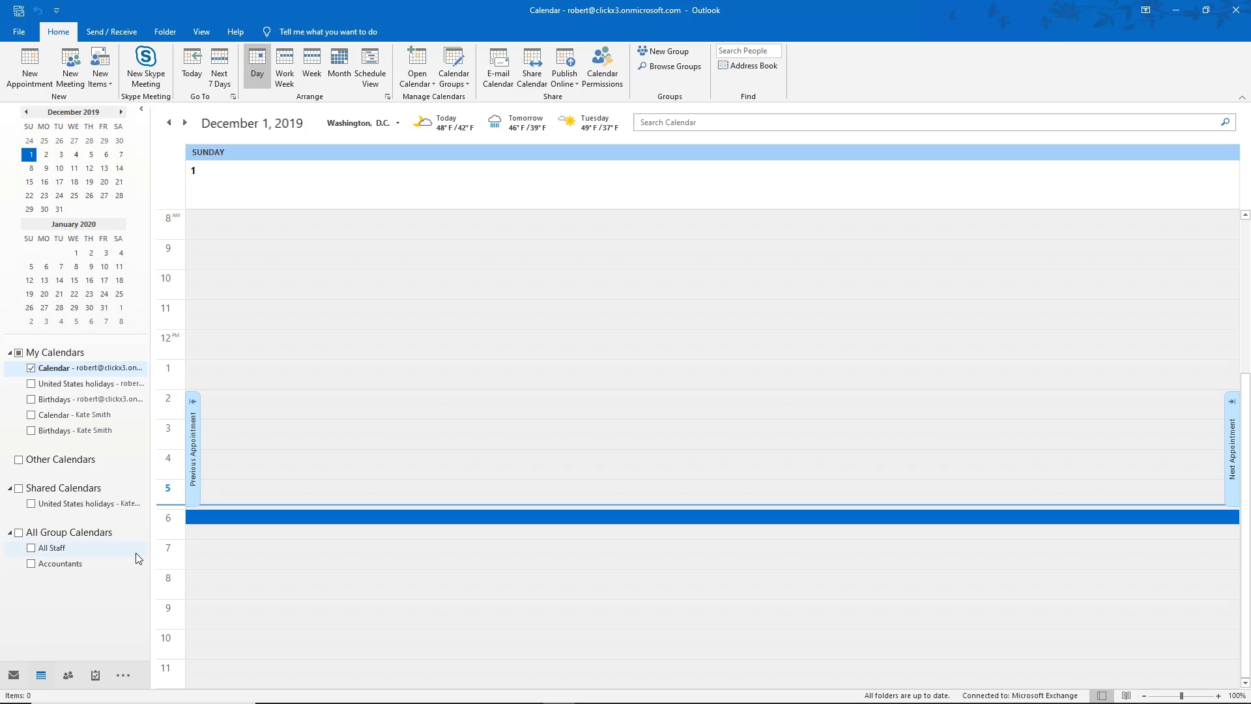
{"action": "left_click", "coordinate": [136, 553]}
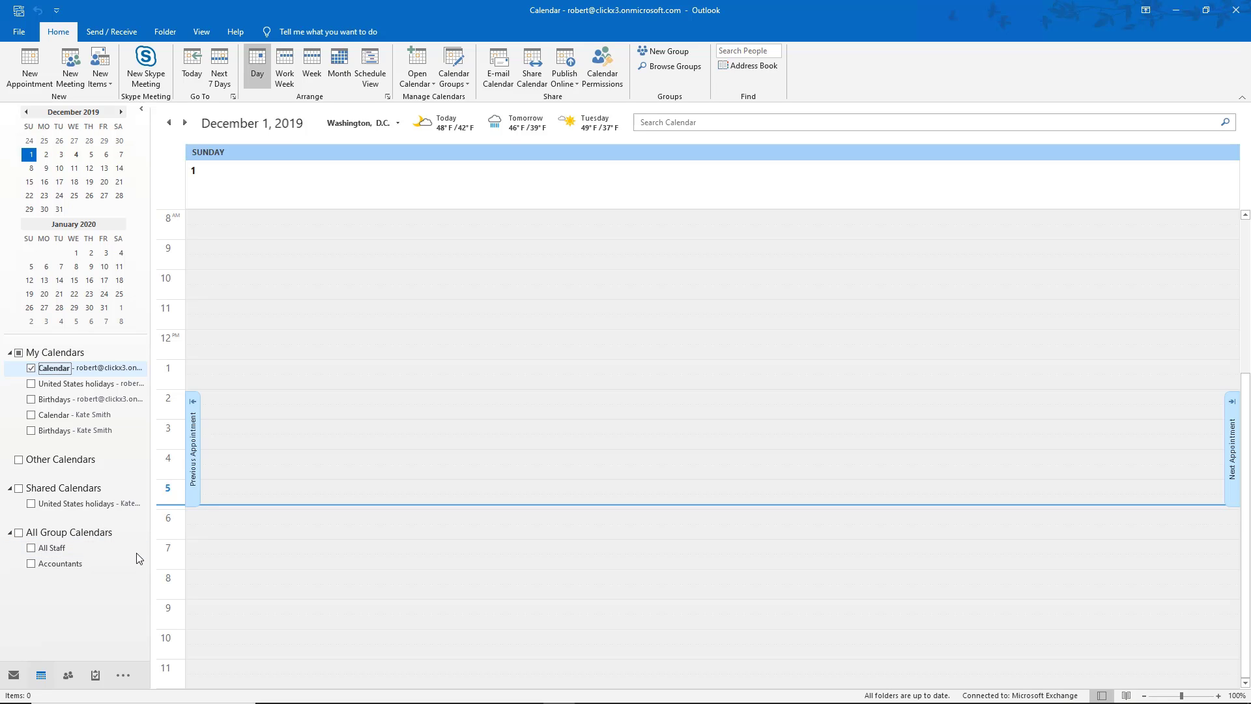
Add the colleague's calendar from the address book beside your own.
{"action": "right_click", "coordinate": [77, 490]}
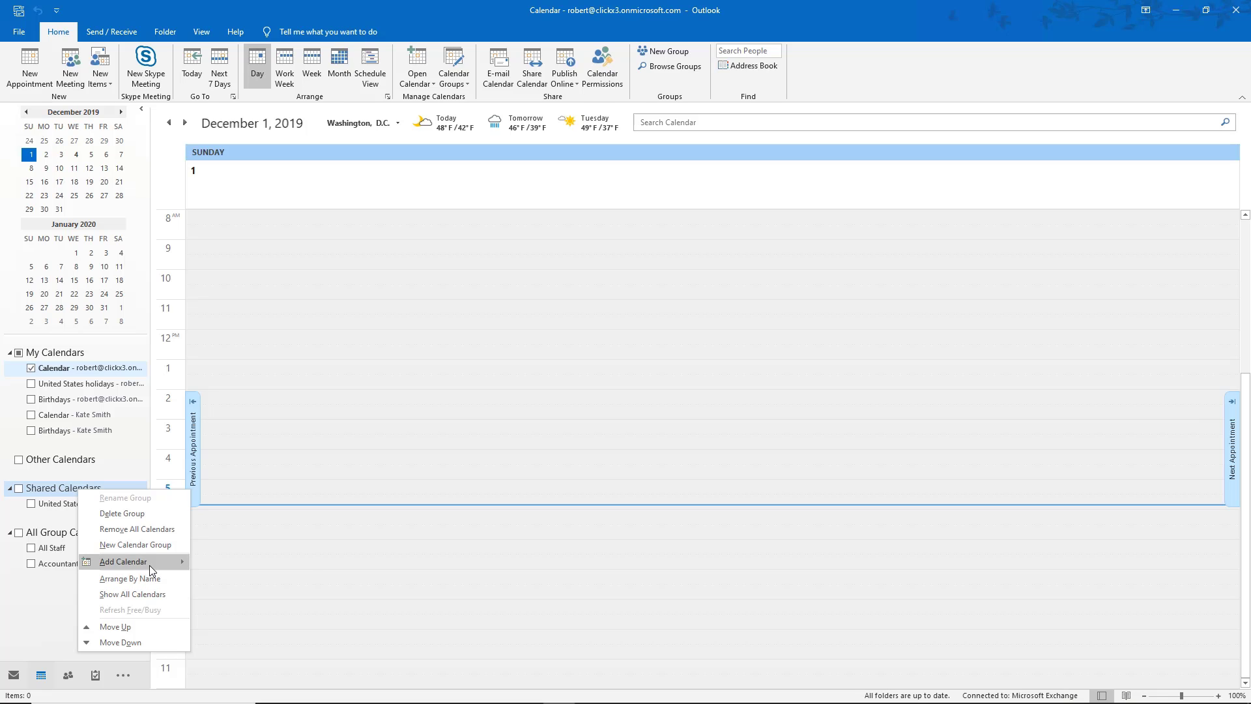
{"action": "mouse_move", "coordinate": [150, 564]}
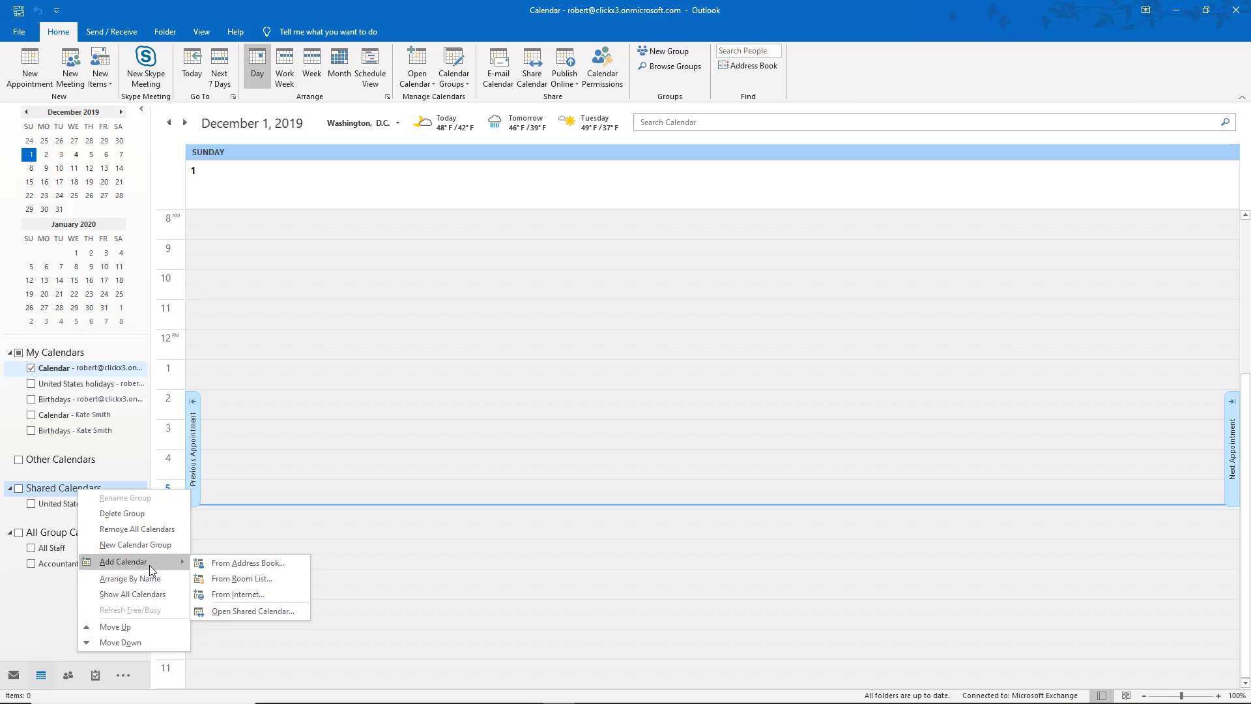
{"action": "left_click", "coordinate": [237, 562]}
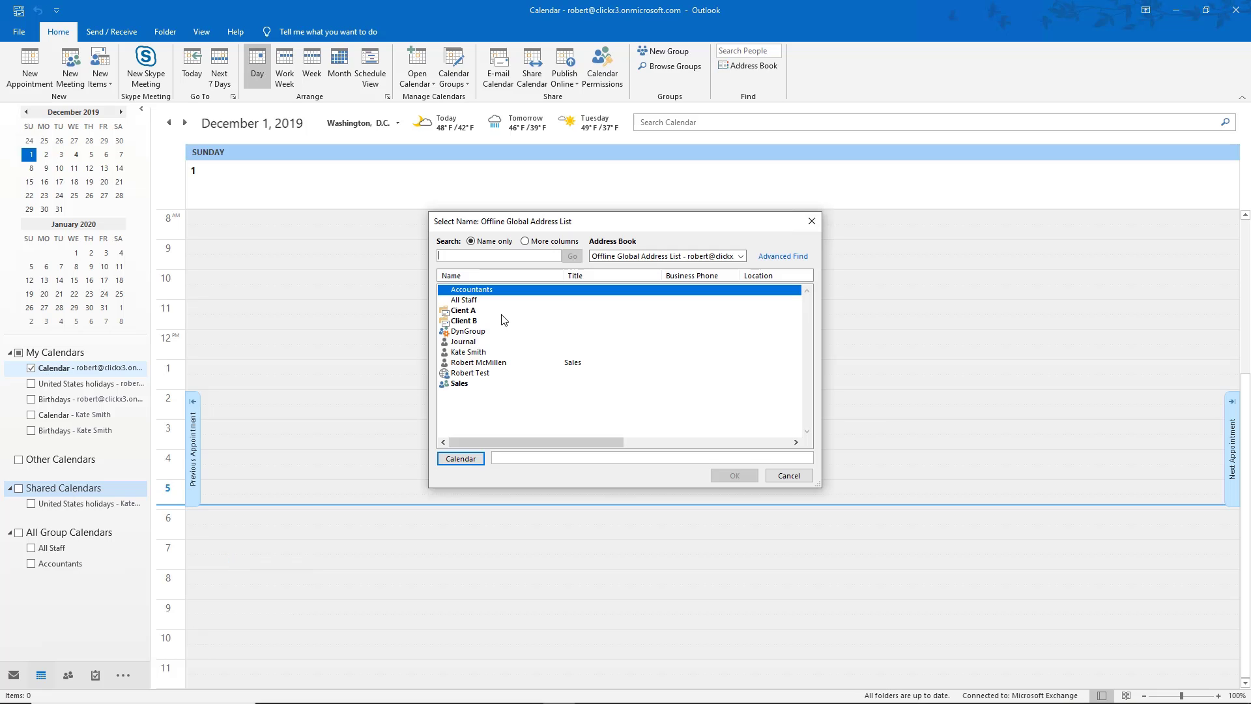
{"action": "left_click", "coordinate": [486, 353]}
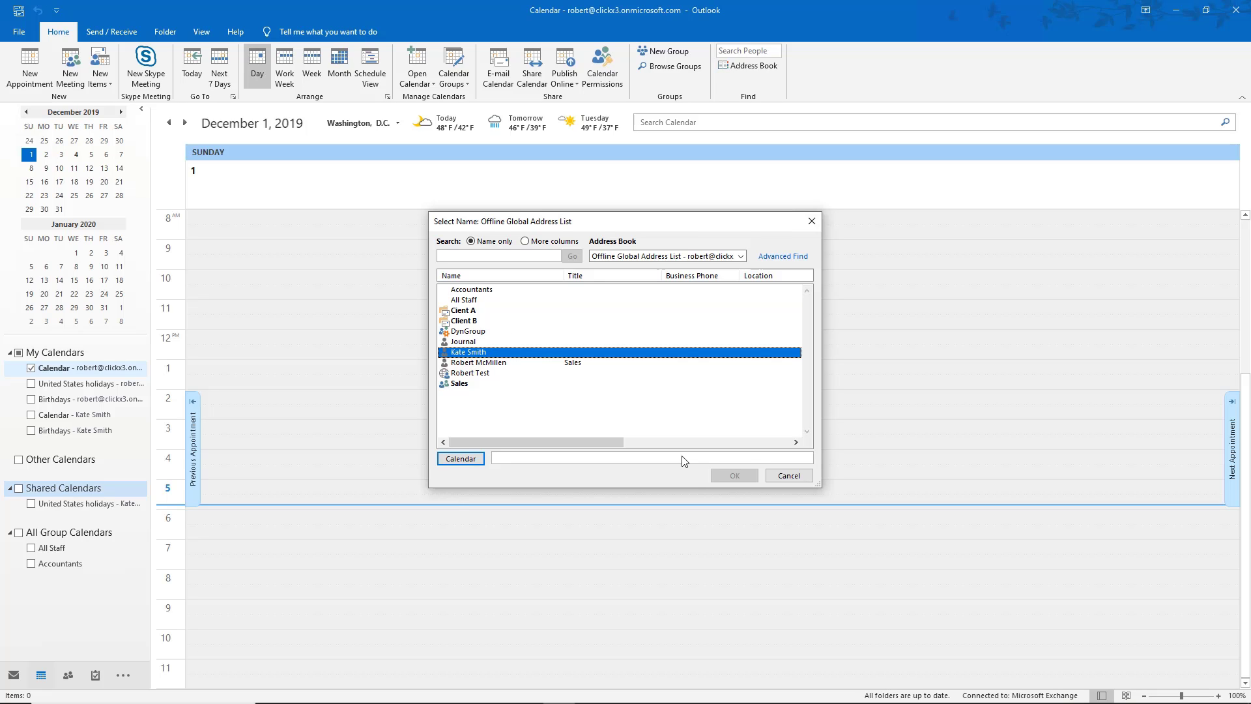
{"action": "double_click", "coordinate": [518, 352]}
{"action": "left_click", "coordinate": [727, 476]}
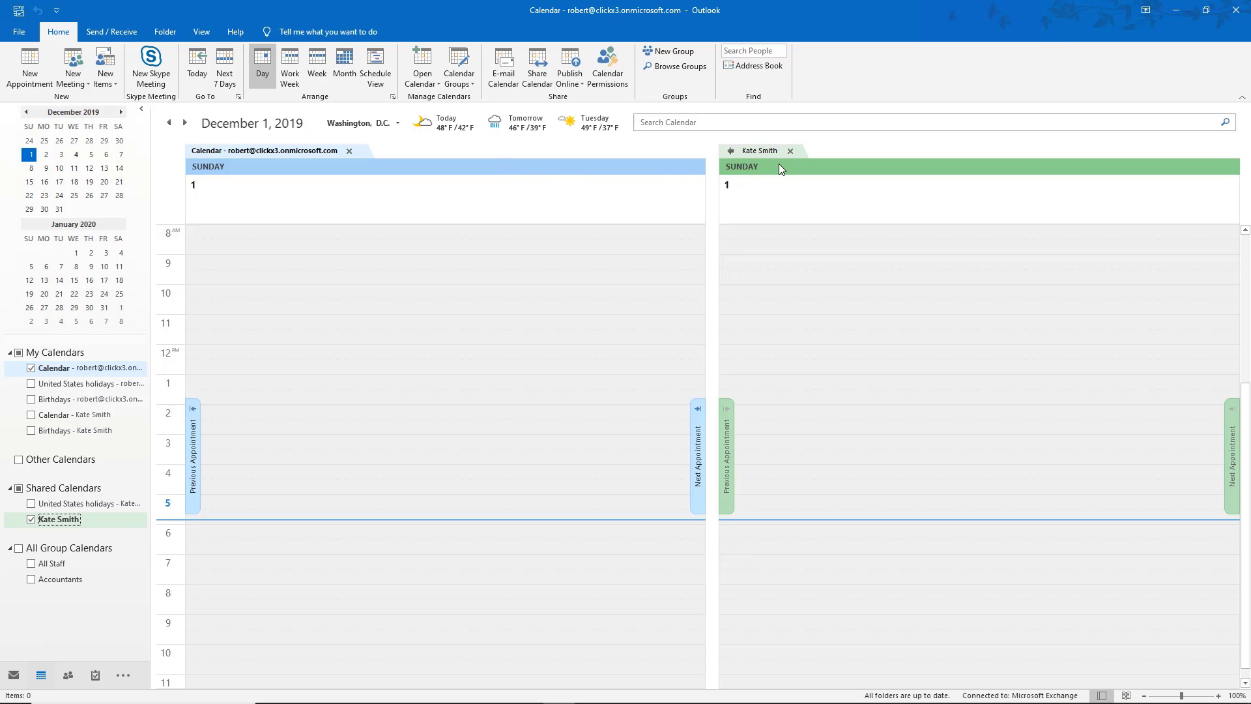
Show Wednesday, December 4, 2019 with the 6 PM conference room meeting.
{"action": "left_click", "coordinate": [76, 155]}
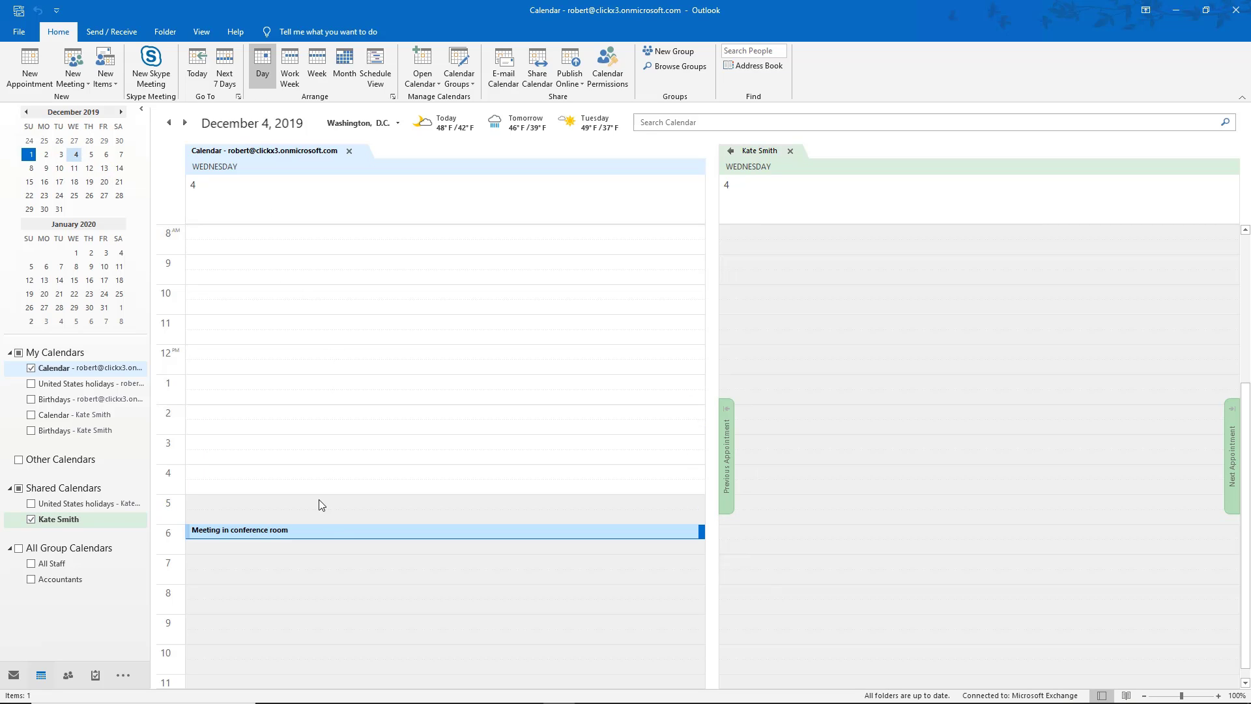
{"action": "mouse_move", "coordinate": [334, 536]}
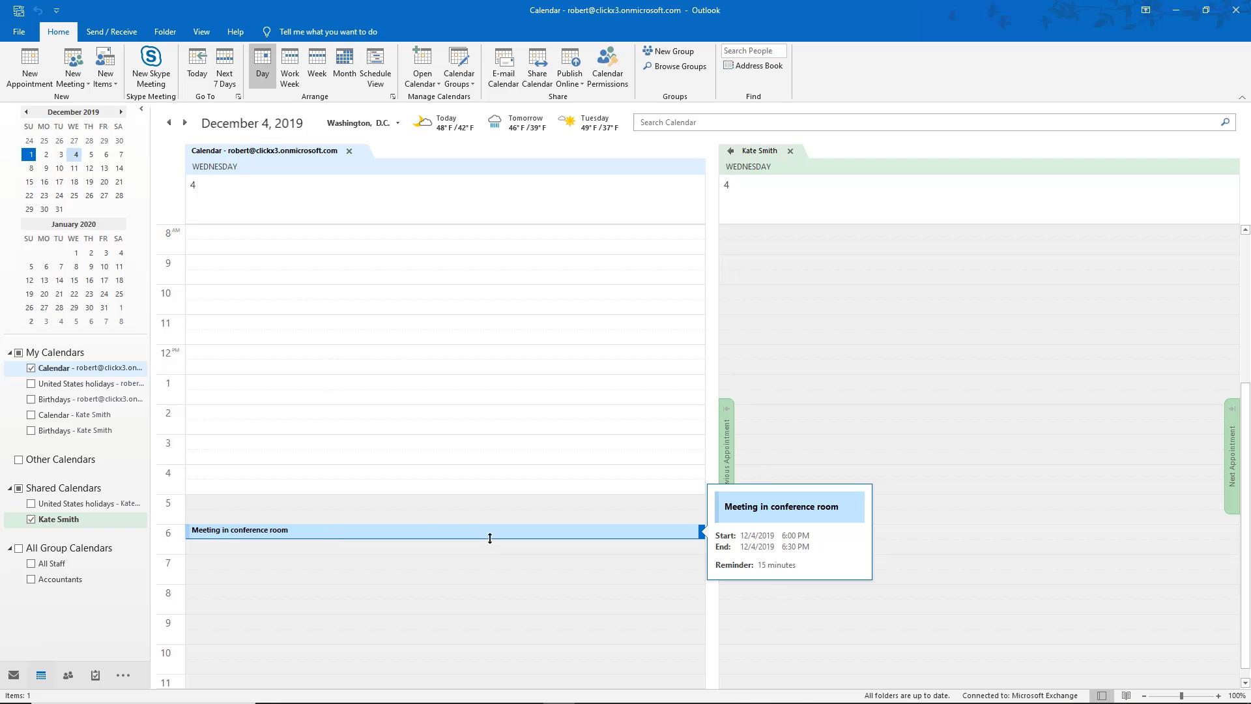
{"action": "mouse_move", "coordinate": [517, 701]}
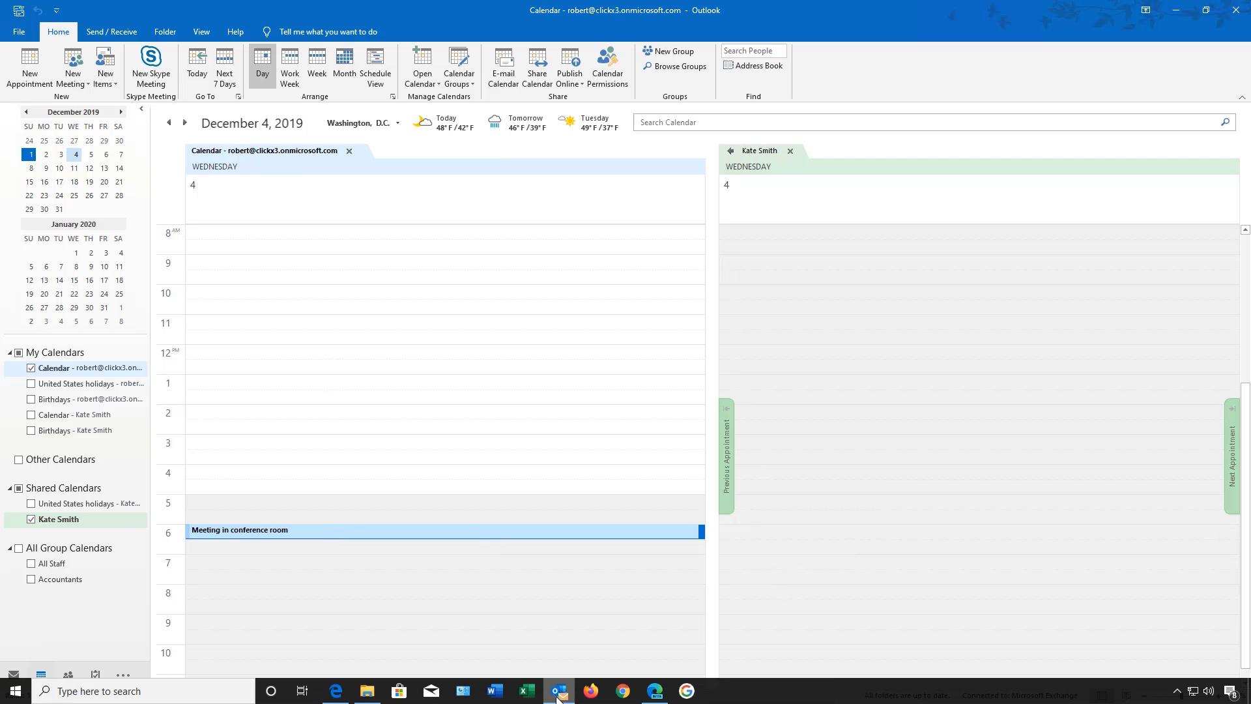
Add an 8:00 AM 'Meeting in Conference room 2' web event on December 4, then minimize the browser.
{"action": "left_click", "coordinate": [557, 694]}
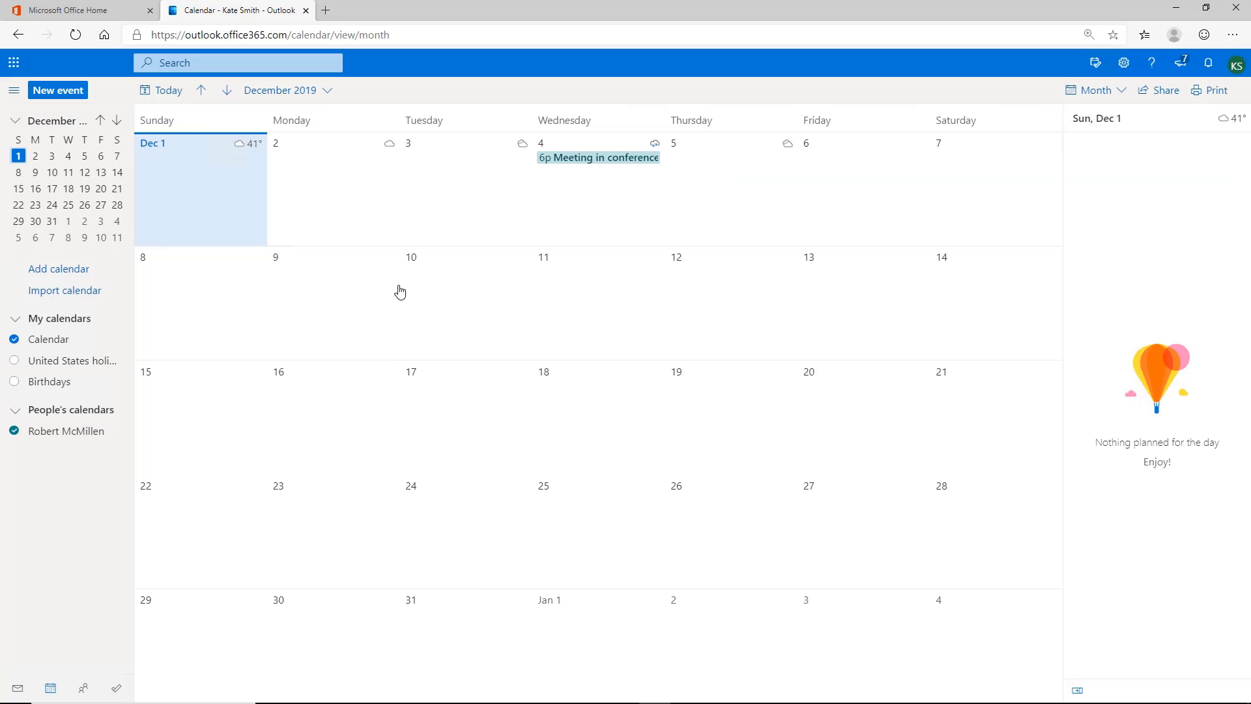
{"action": "left_click", "coordinate": [618, 200]}
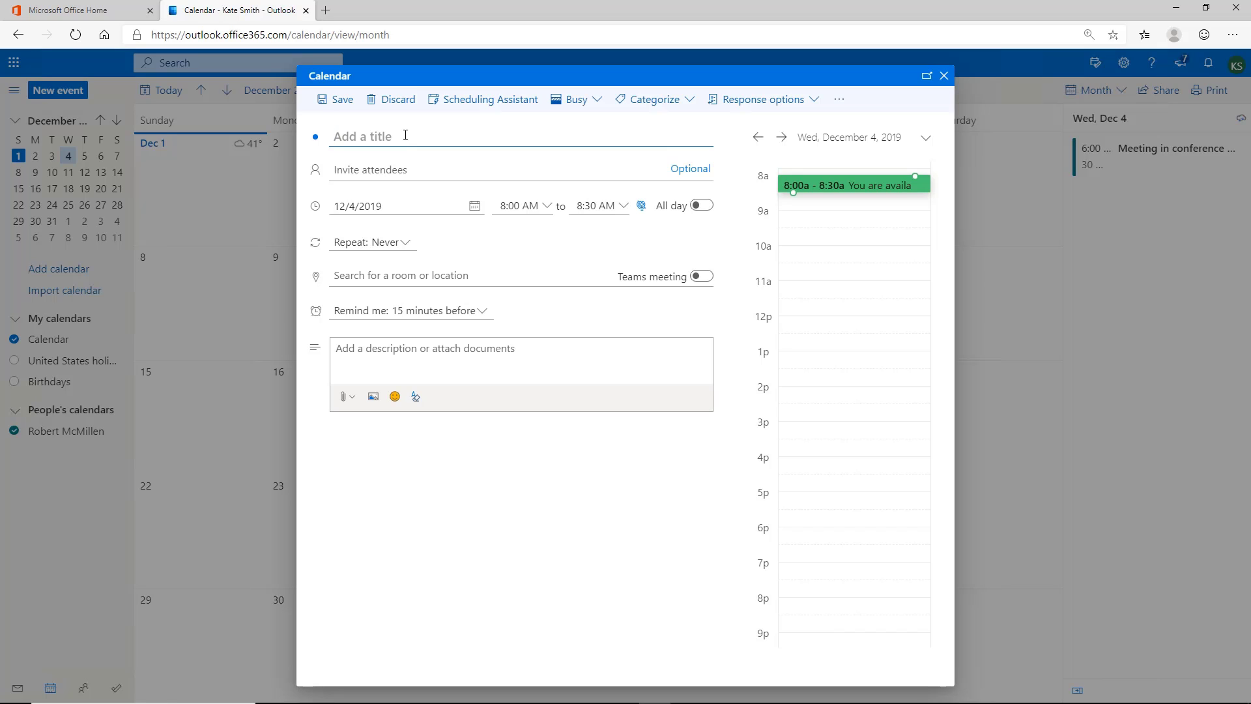
{"action": "type", "text": "Meeting in Conference ro"}
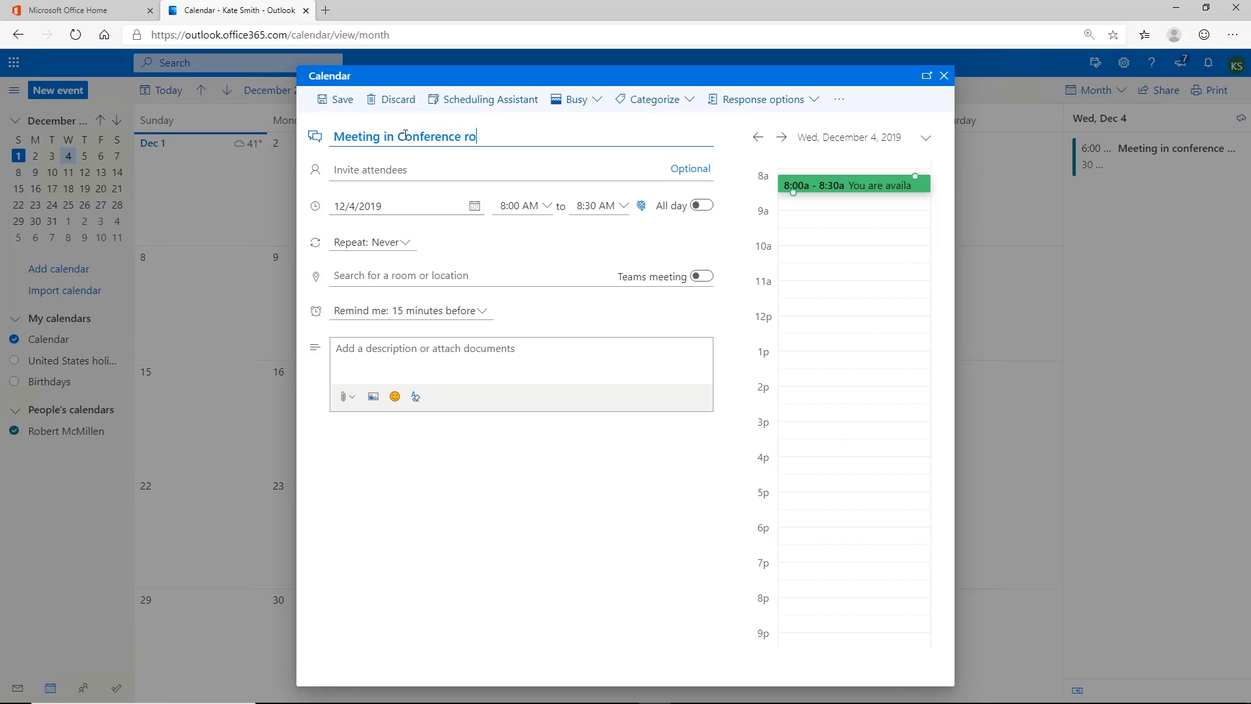
{"action": "type", "text": "om 2"}
{"action": "left_click", "coordinate": [334, 104]}
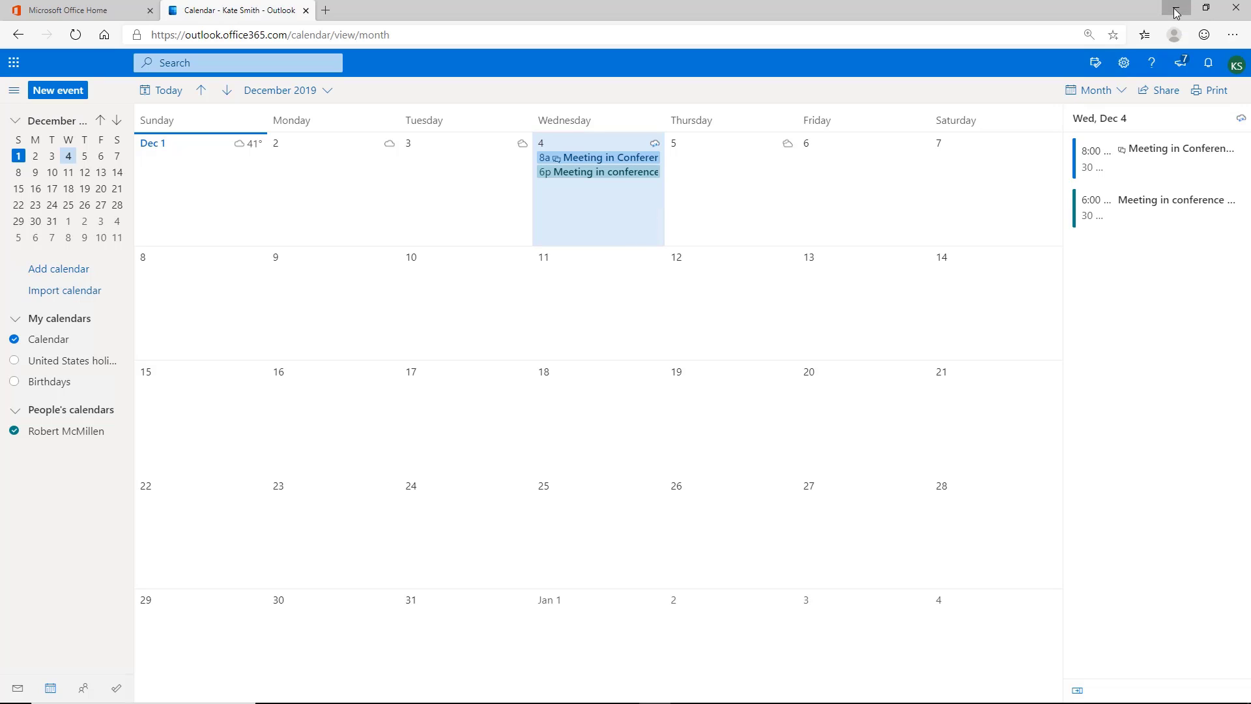
{"action": "left_click", "coordinate": [1176, 13]}
{"action": "left_click", "coordinate": [559, 690]}
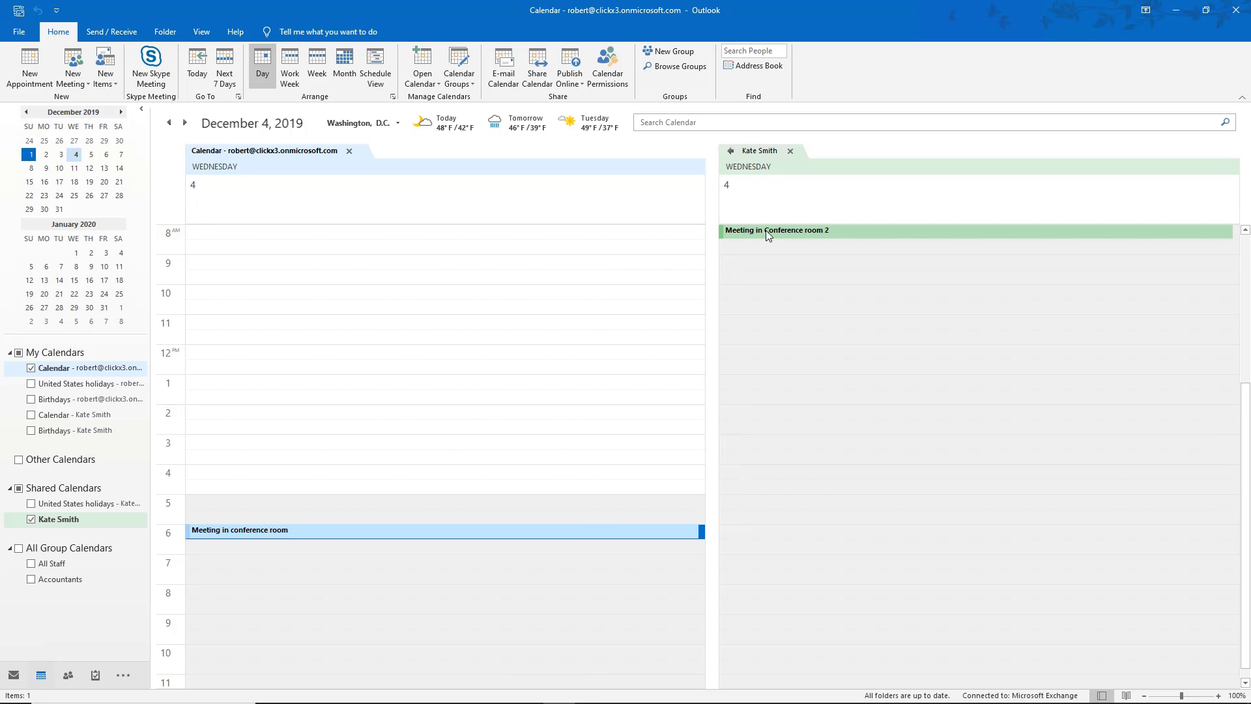
Check the new 8 AM conference room meeting in the shared calendar.
{"action": "mouse_move", "coordinate": [772, 236]}
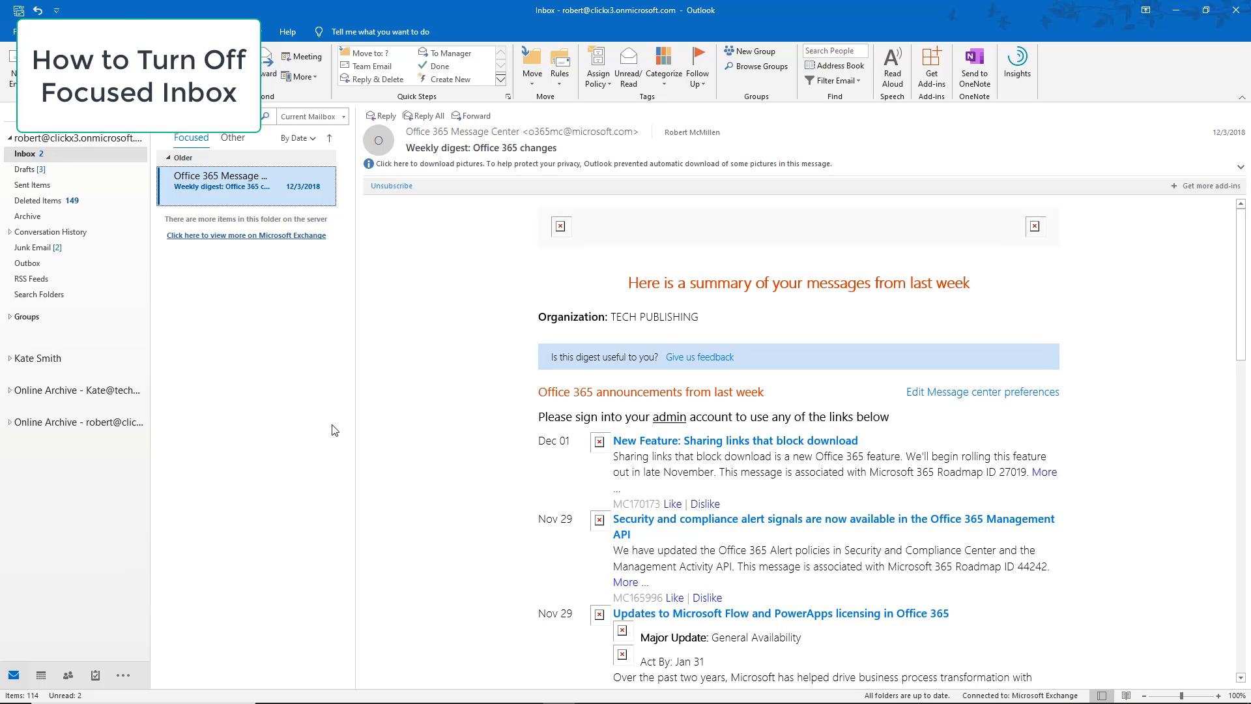
Review the Other messages, then switch off Show Focused Inbox, leaving a single Inbox list.
{"action": "left_click", "coordinate": [230, 139]}
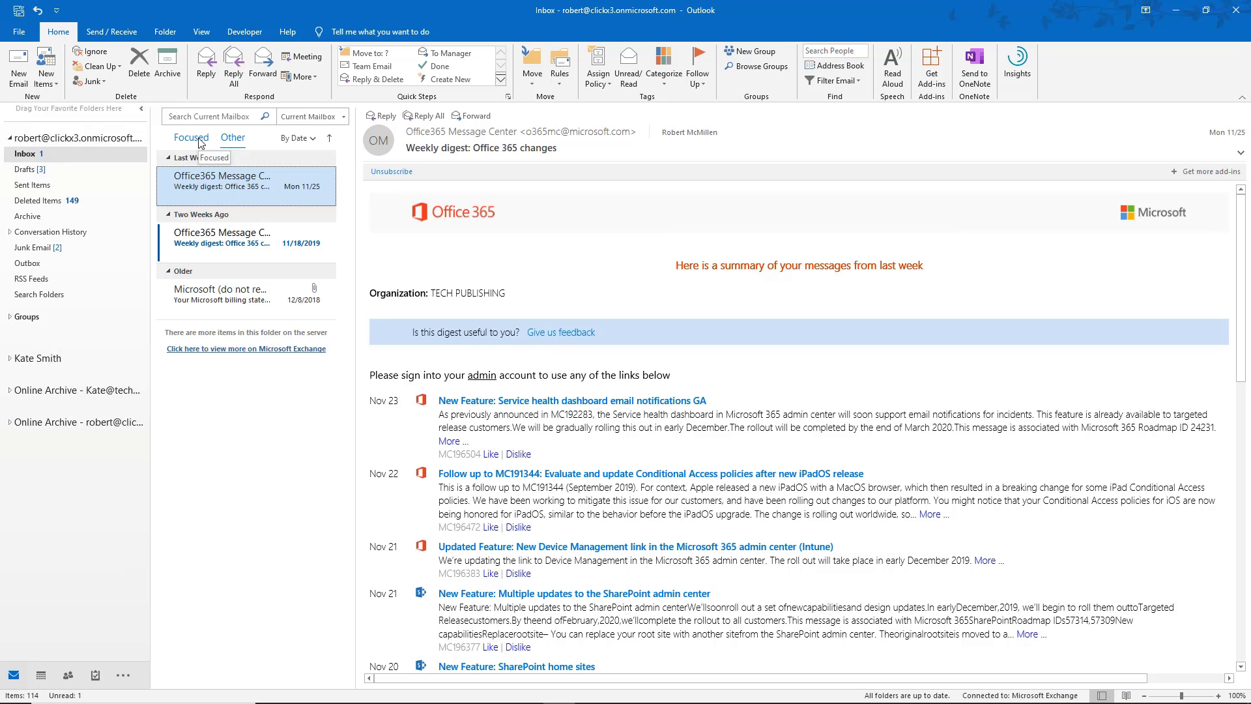
{"action": "left_click", "coordinate": [232, 138]}
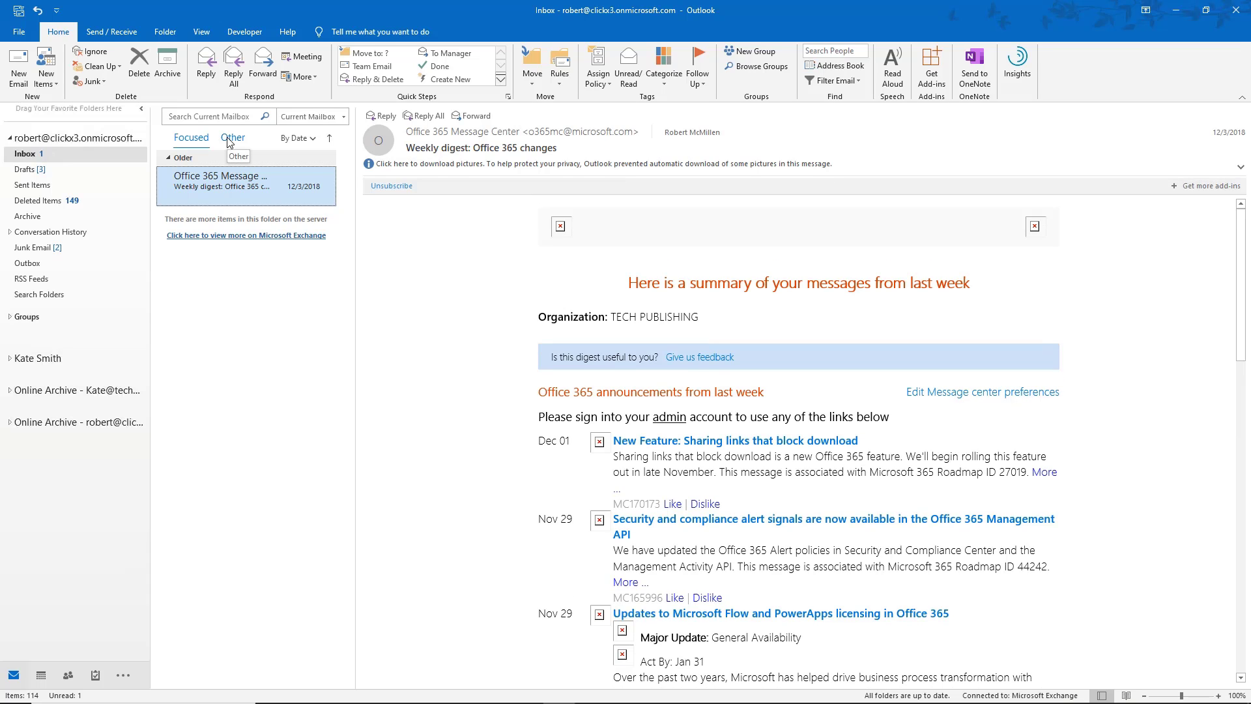
{"action": "left_click", "coordinate": [204, 32]}
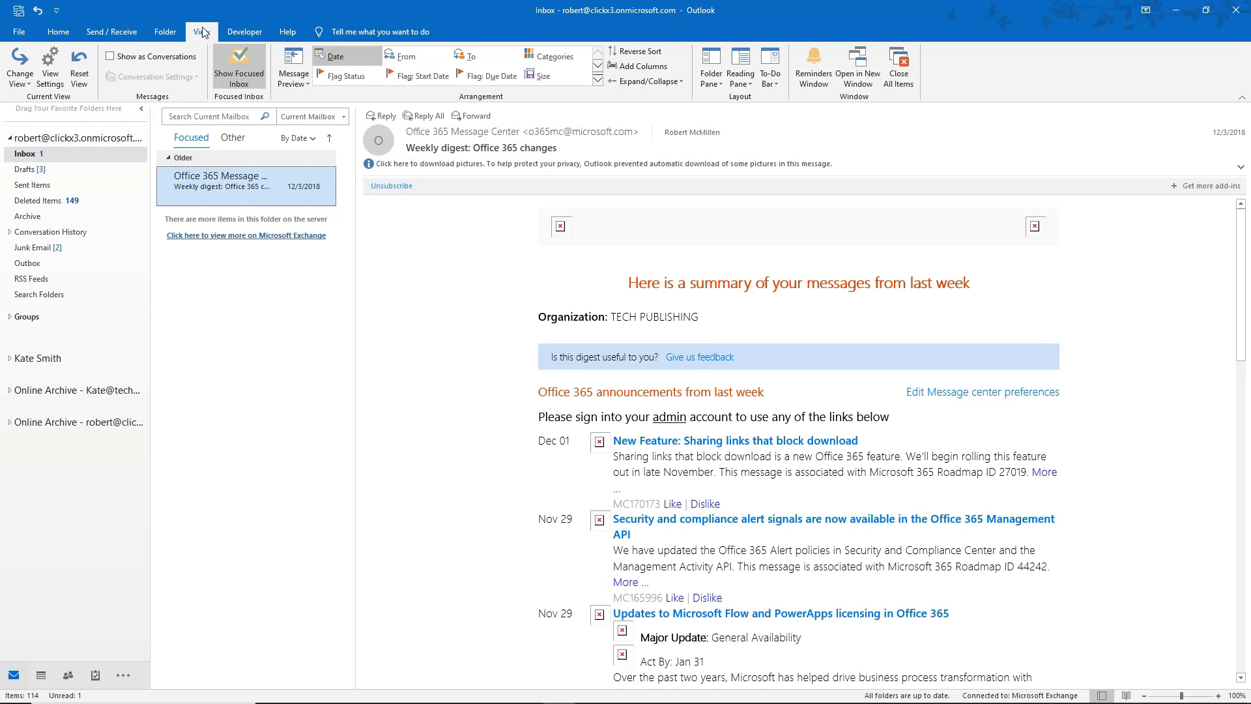
{"action": "left_click", "coordinate": [251, 79]}
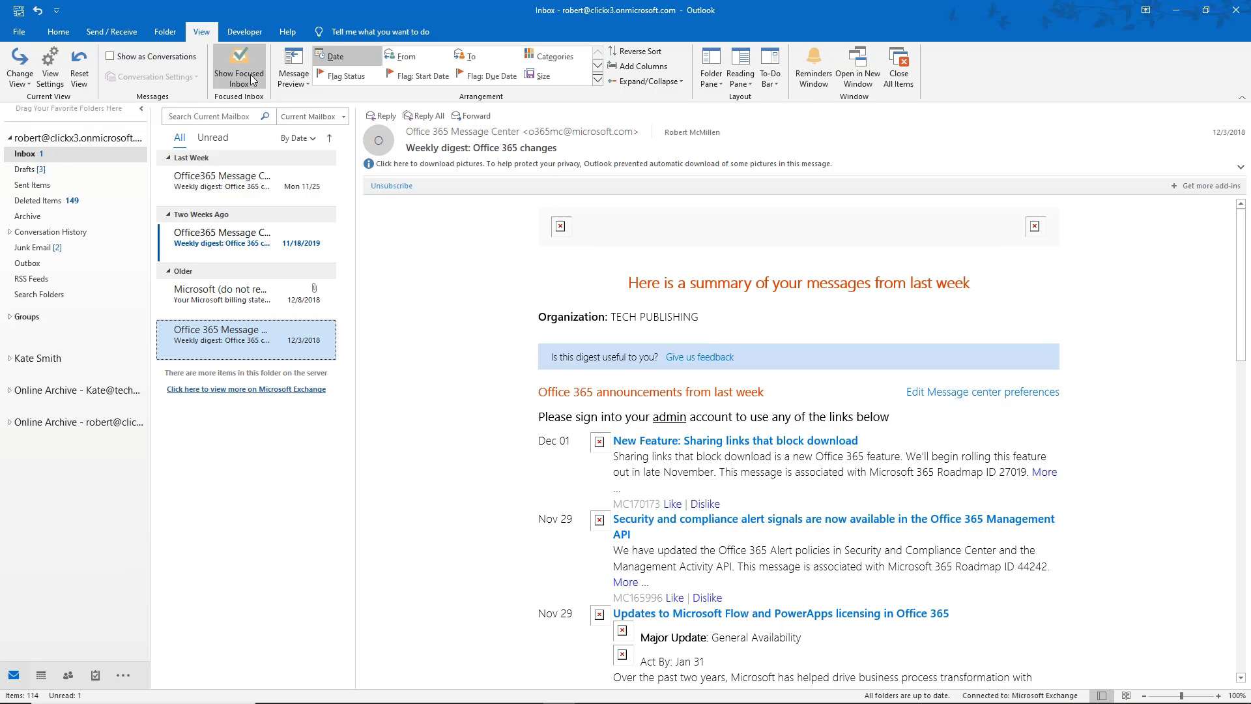
{"action": "left_click", "coordinate": [235, 192]}
{"action": "left_click", "coordinate": [231, 250]}
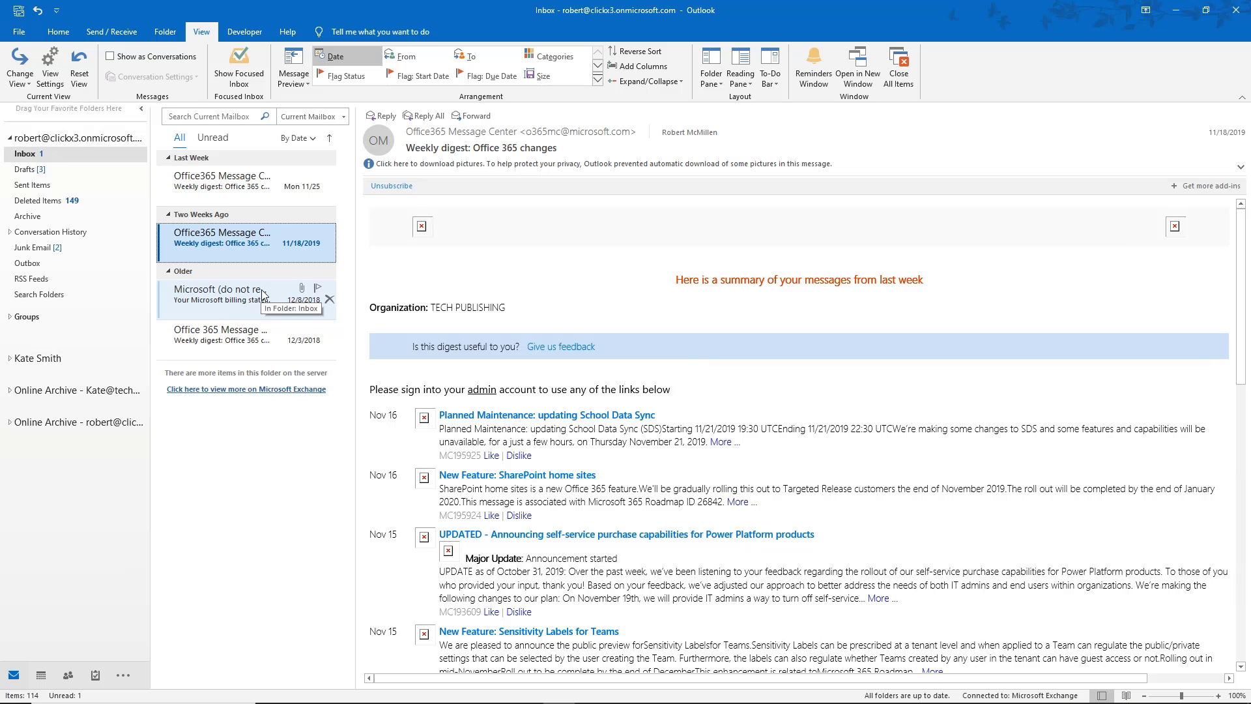
{"action": "left_click", "coordinate": [240, 68]}
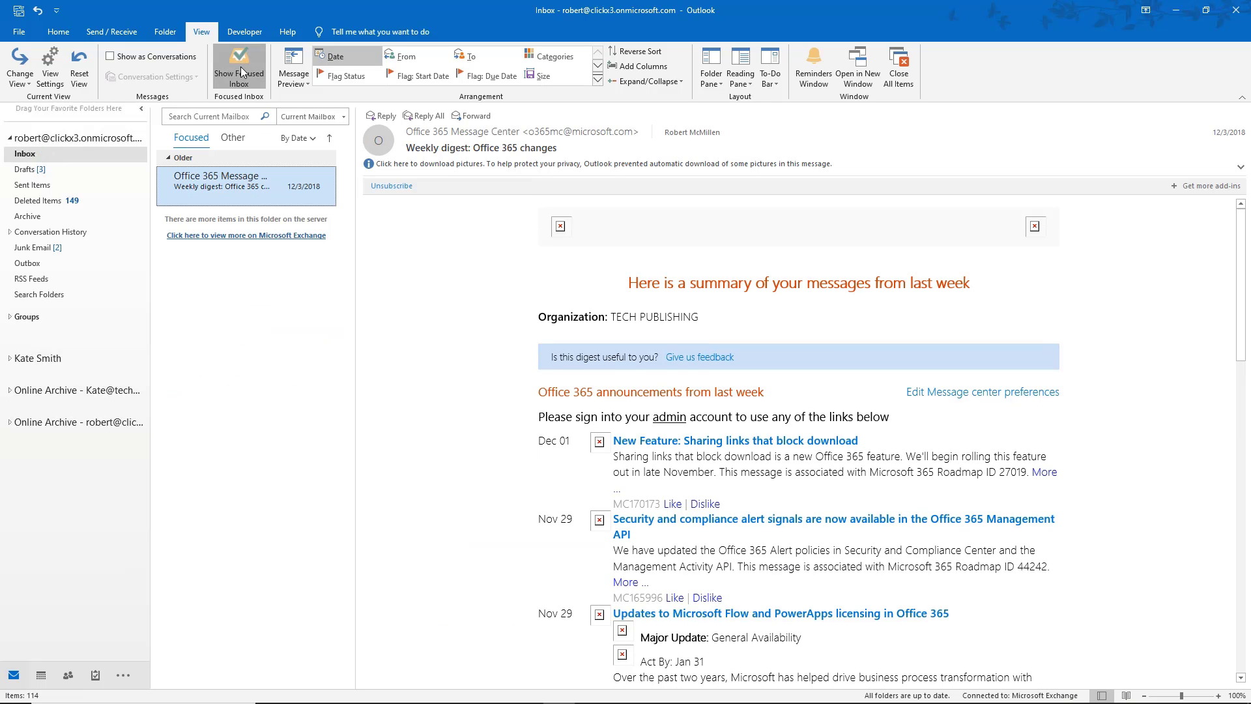
{"action": "left_click", "coordinate": [240, 67]}
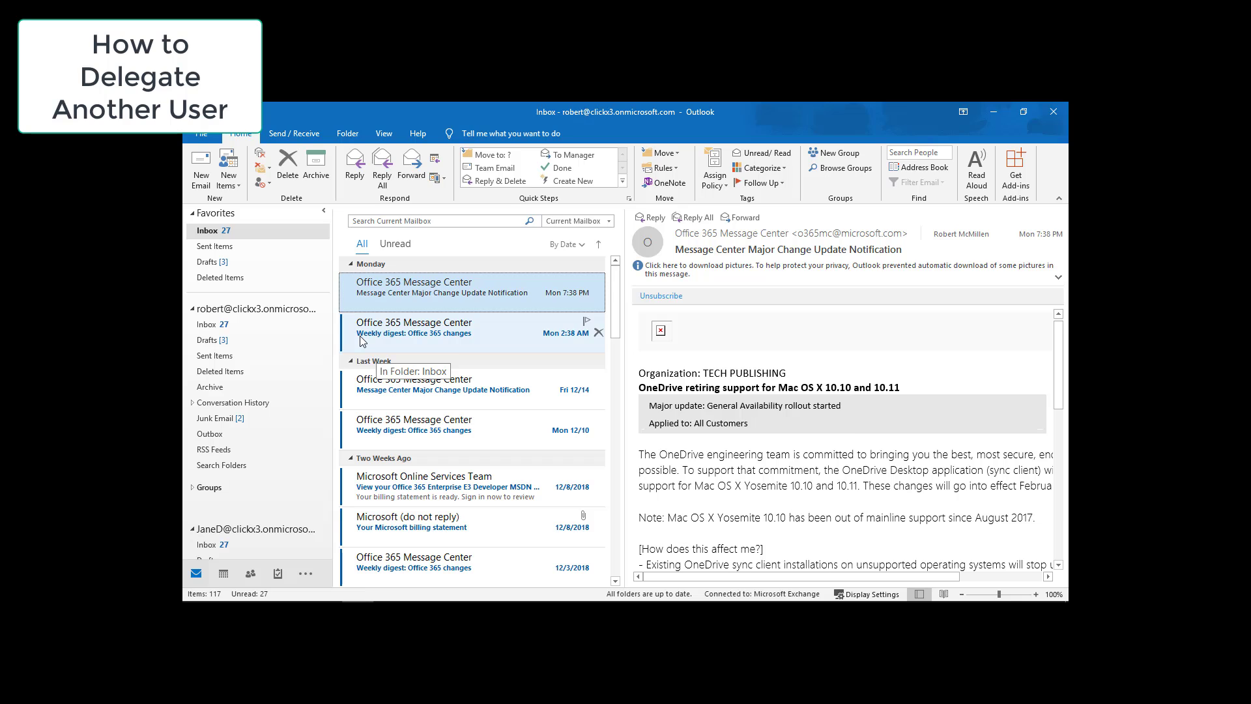
Open Delegate Access via File > Account Settings and start adding another delegate.
{"action": "left_click", "coordinate": [203, 137]}
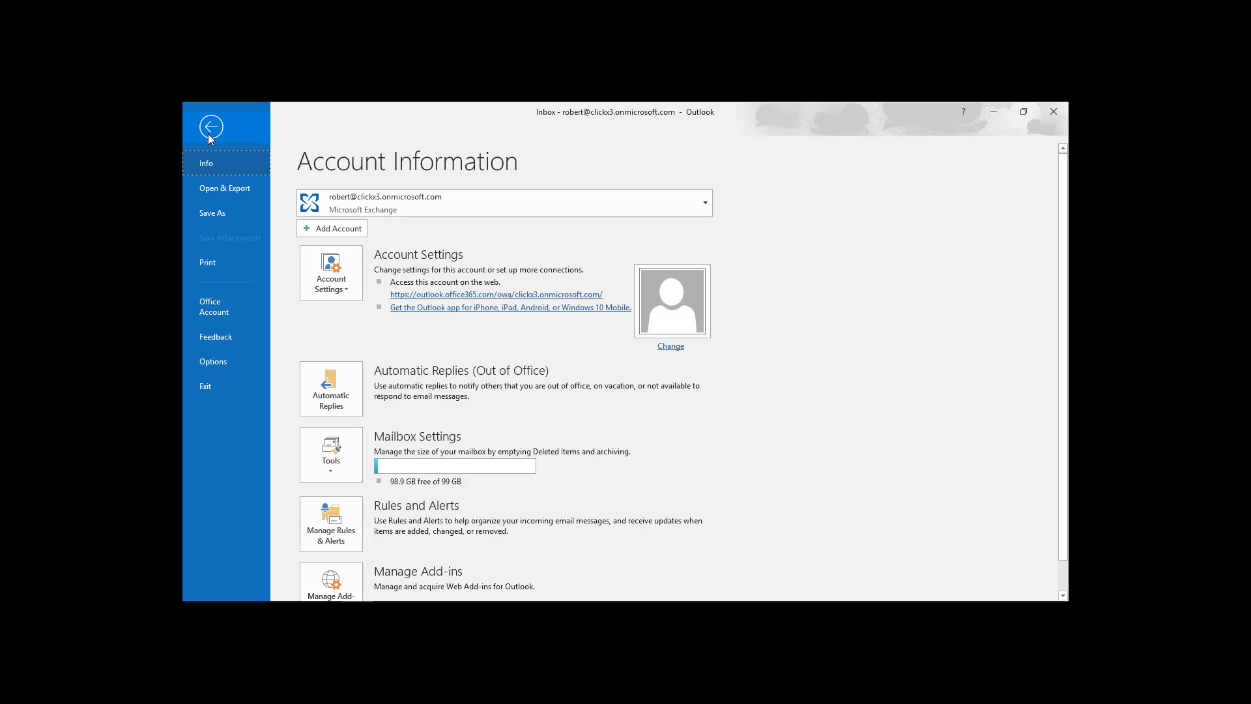
{"action": "left_click", "coordinate": [328, 281]}
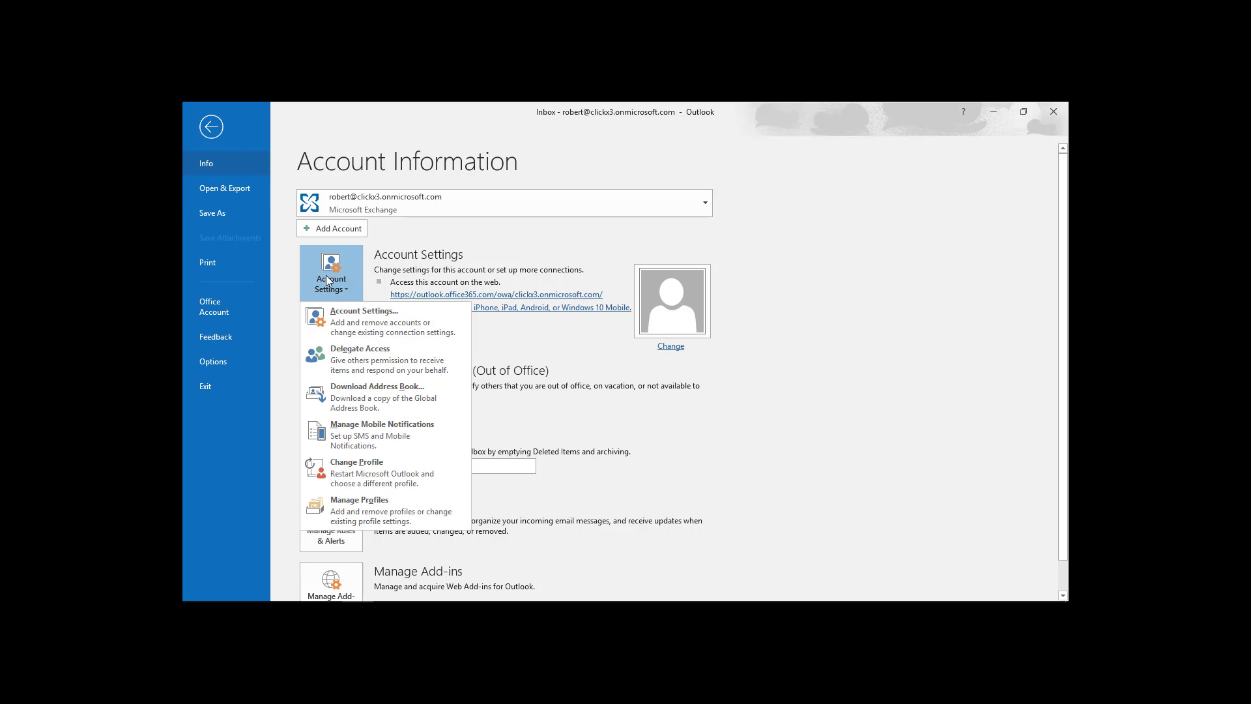
{"action": "left_click", "coordinate": [345, 365]}
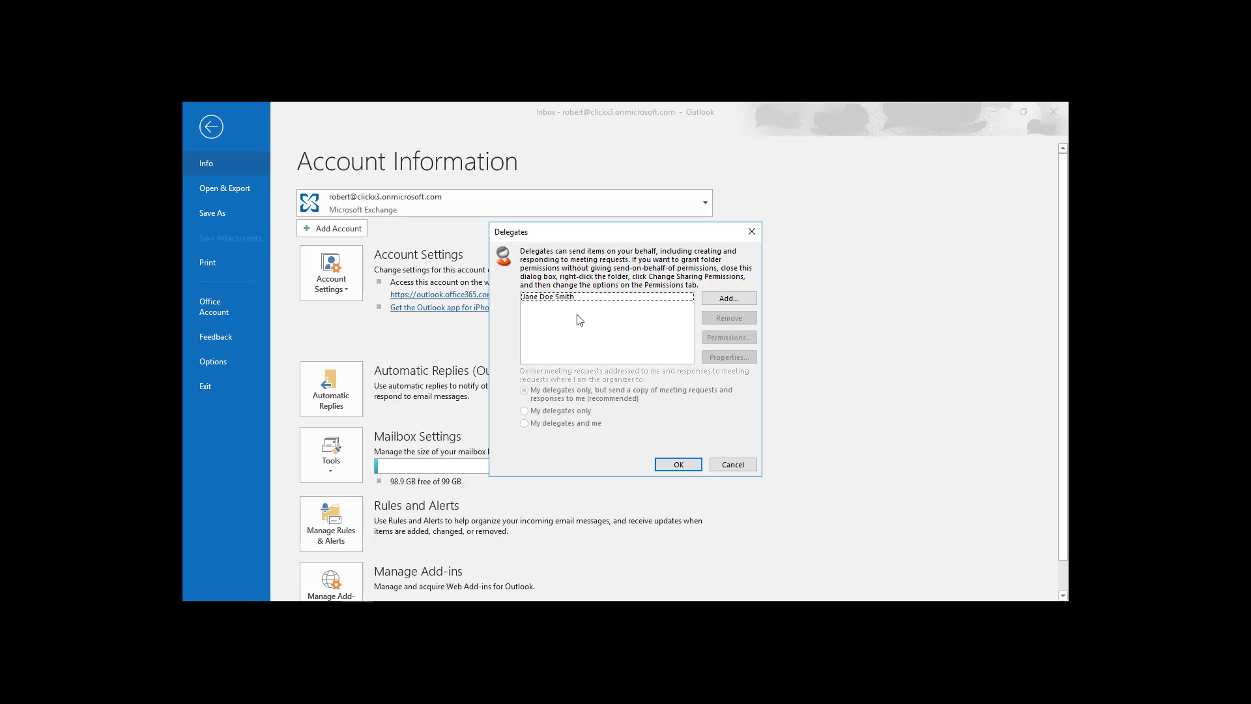
{"action": "left_click", "coordinate": [620, 297]}
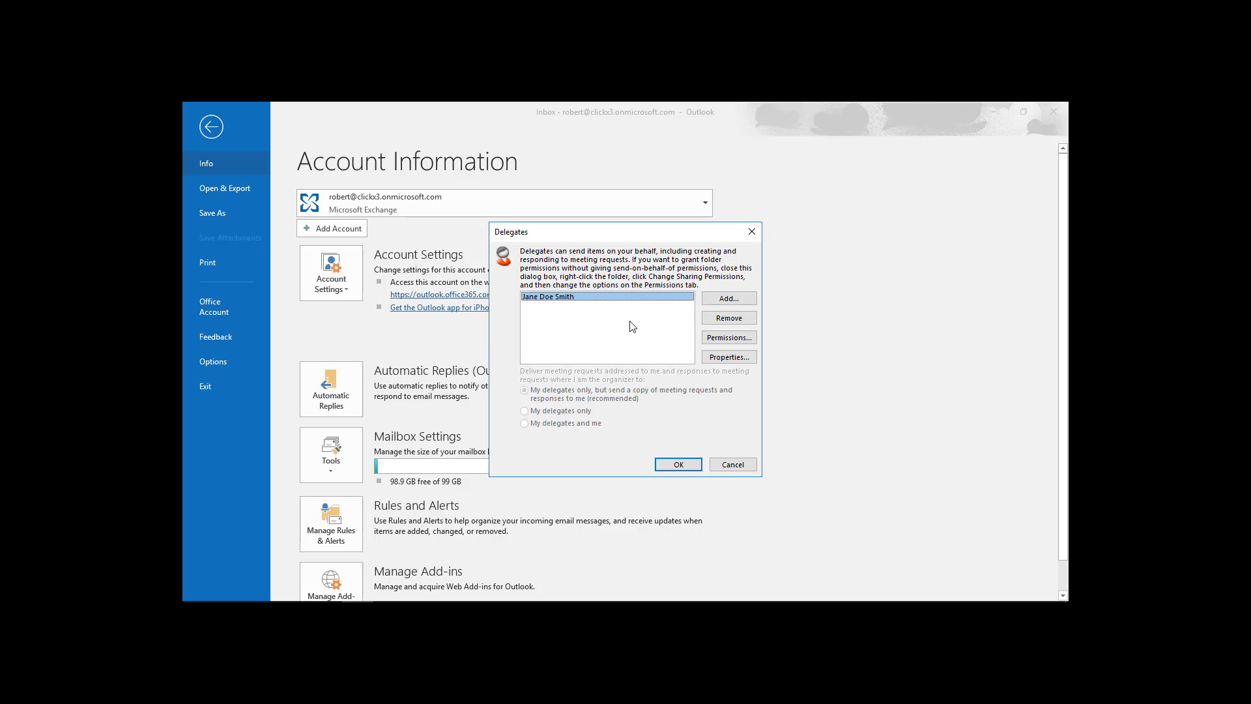
{"action": "left_click", "coordinate": [727, 300]}
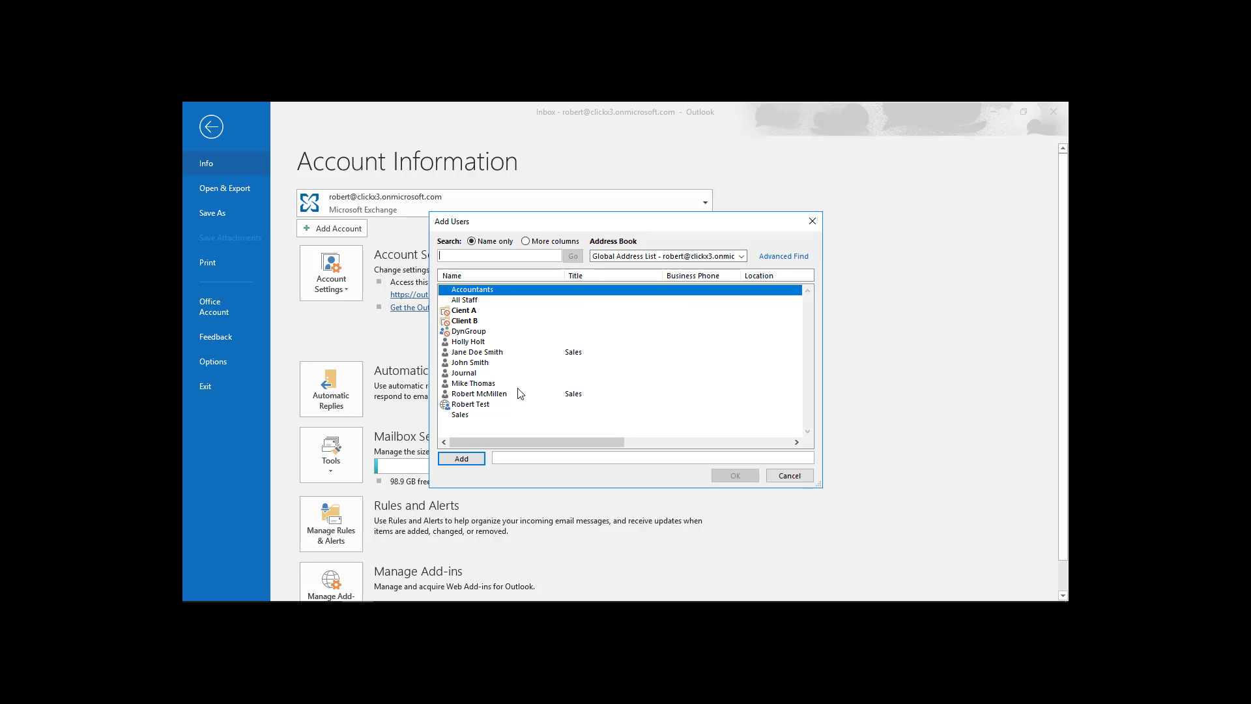
Add the chosen person as a delegate with Editor access to the Calendar.
{"action": "left_click", "coordinate": [479, 364]}
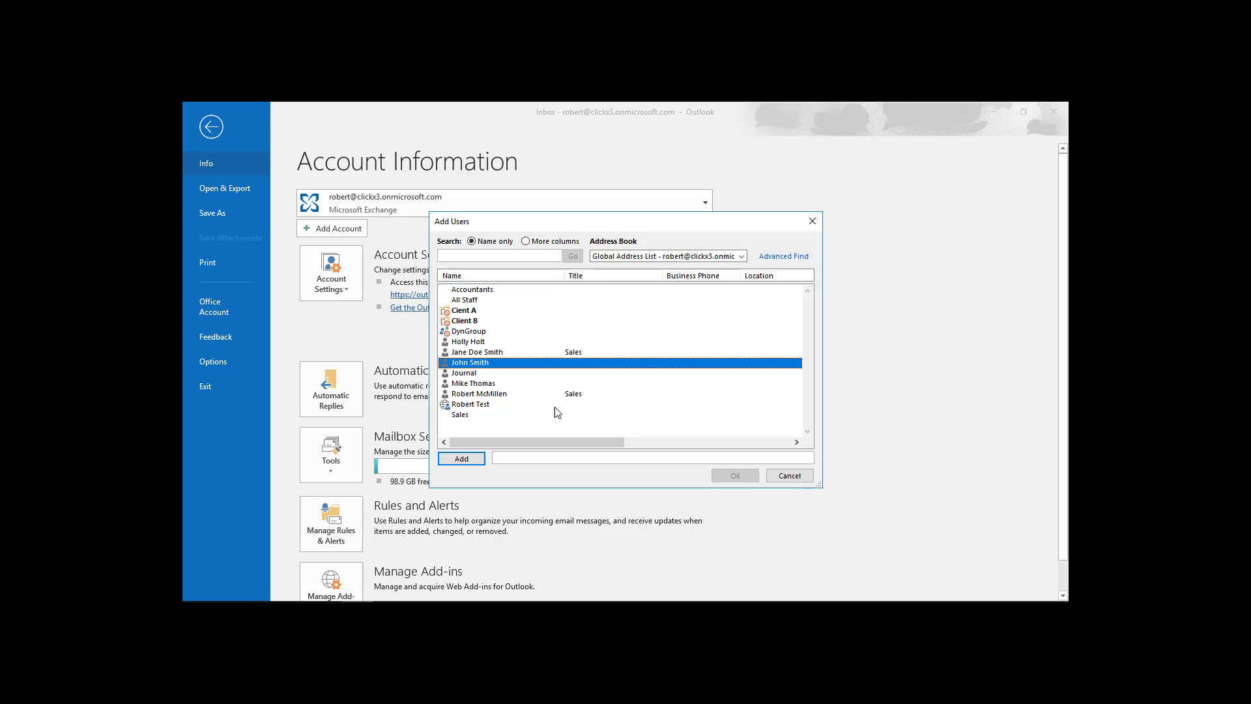
{"action": "left_click", "coordinate": [462, 459]}
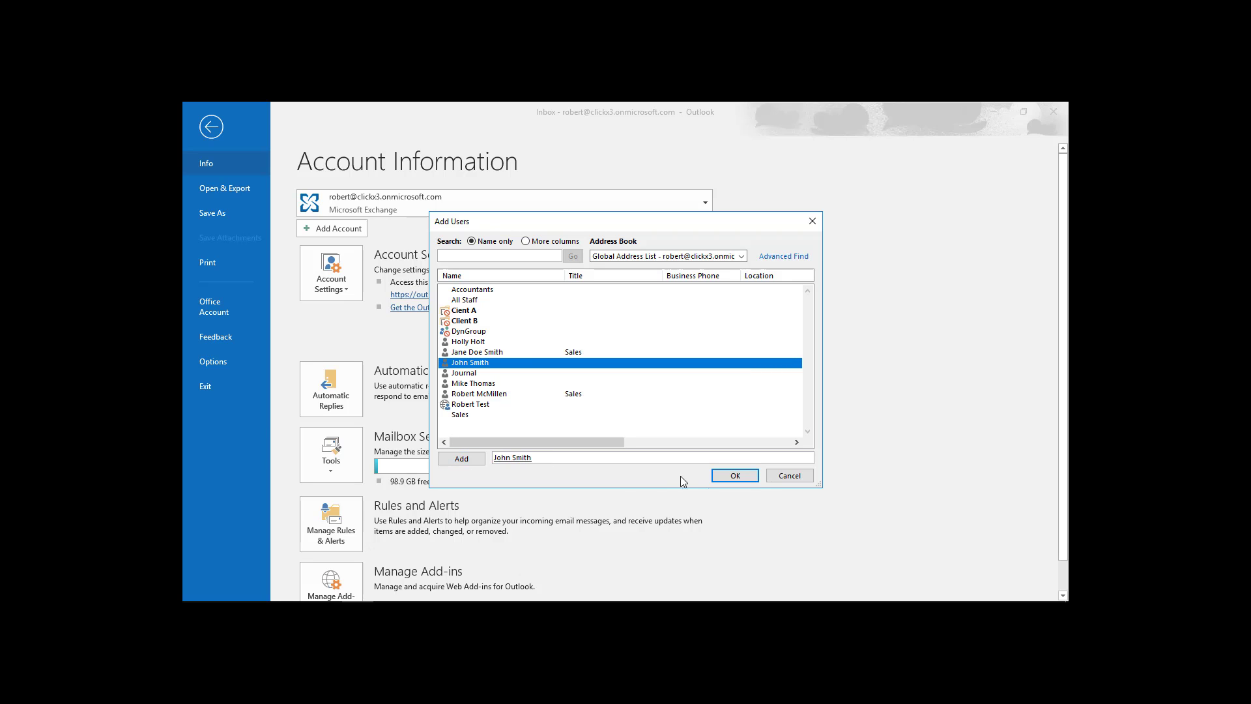
{"action": "left_click", "coordinate": [742, 478]}
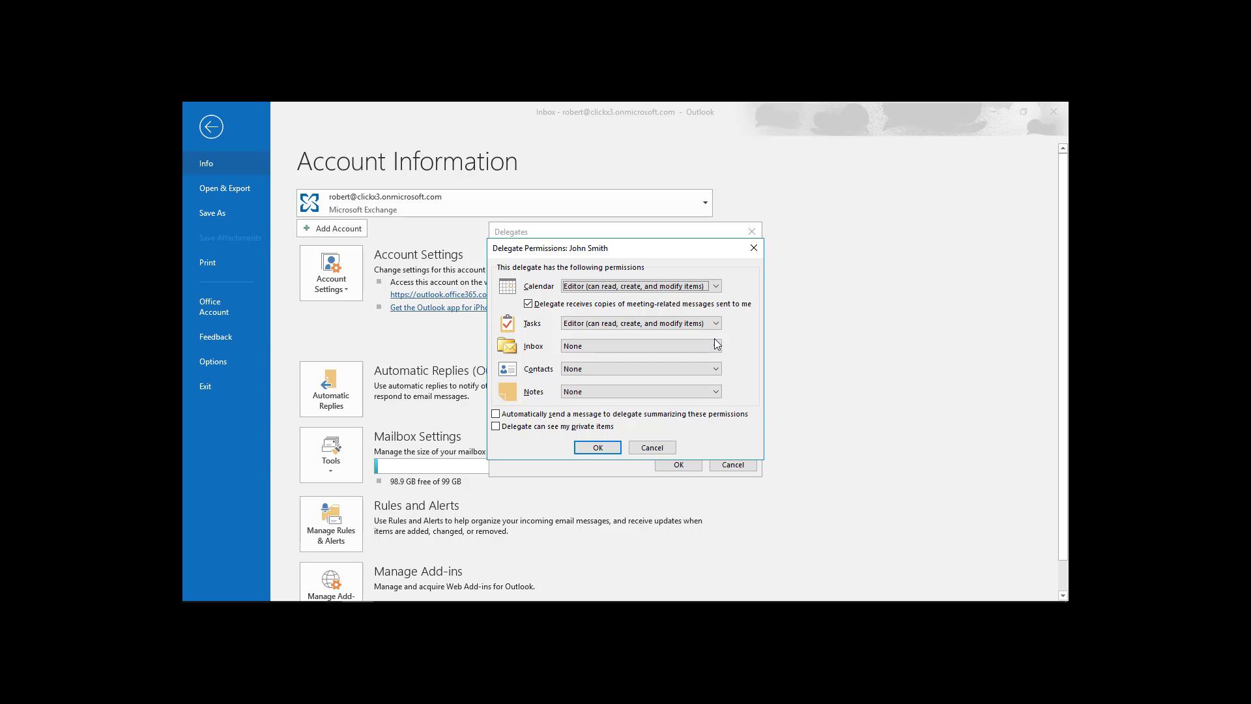
{"action": "left_click", "coordinate": [716, 287]}
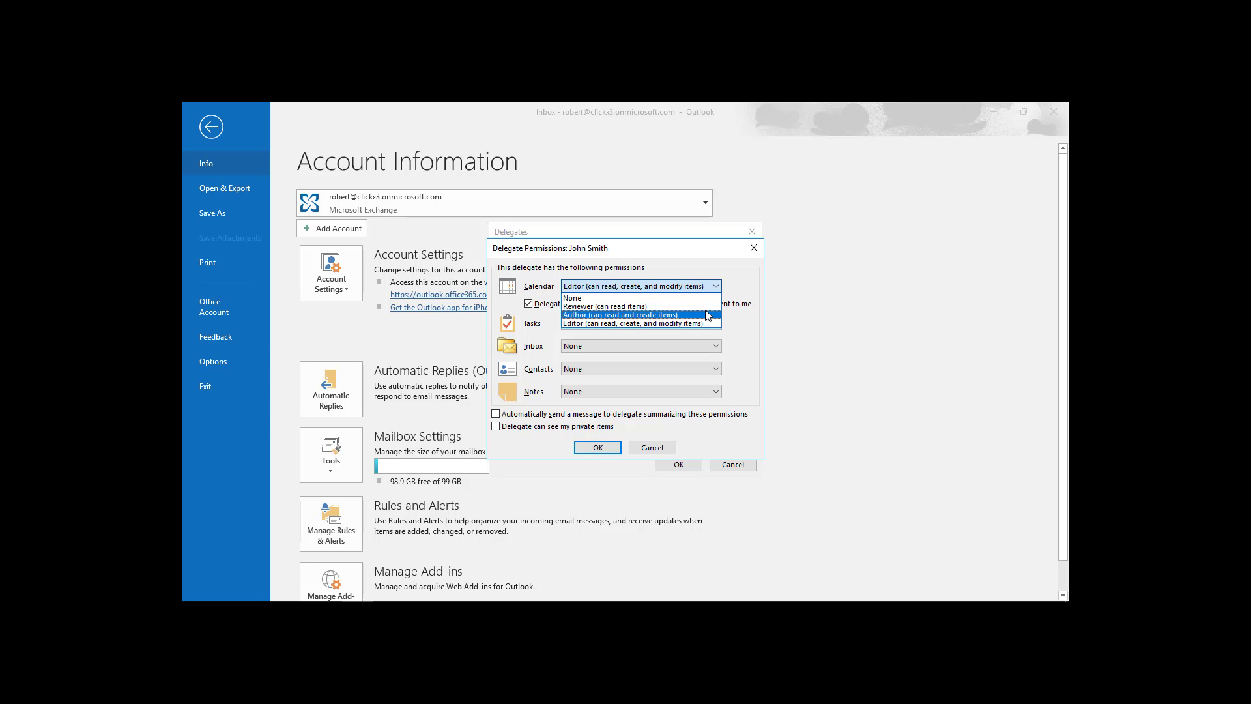
{"action": "left_click", "coordinate": [734, 292]}
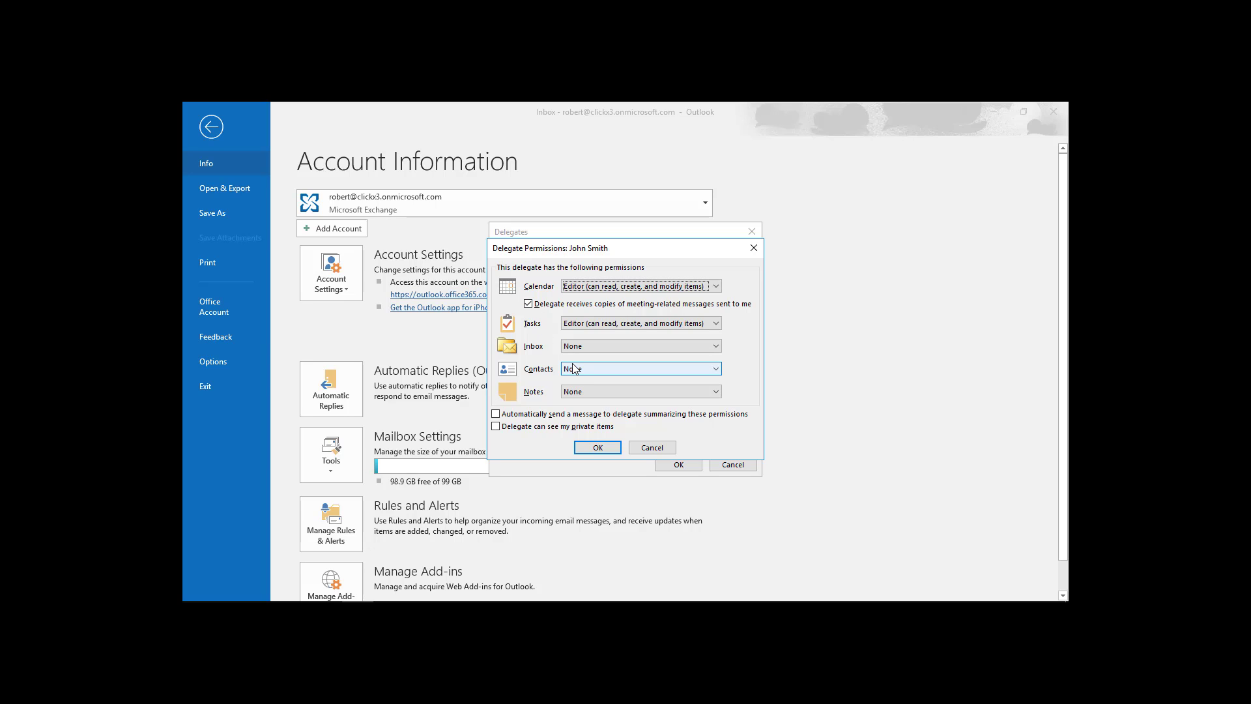
Give the delegate Editor rights on Tasks, Inbox, Contacts and Notes, and save the delegate settings.
{"action": "left_click", "coordinate": [715, 323]}
{"action": "left_click", "coordinate": [720, 323]}
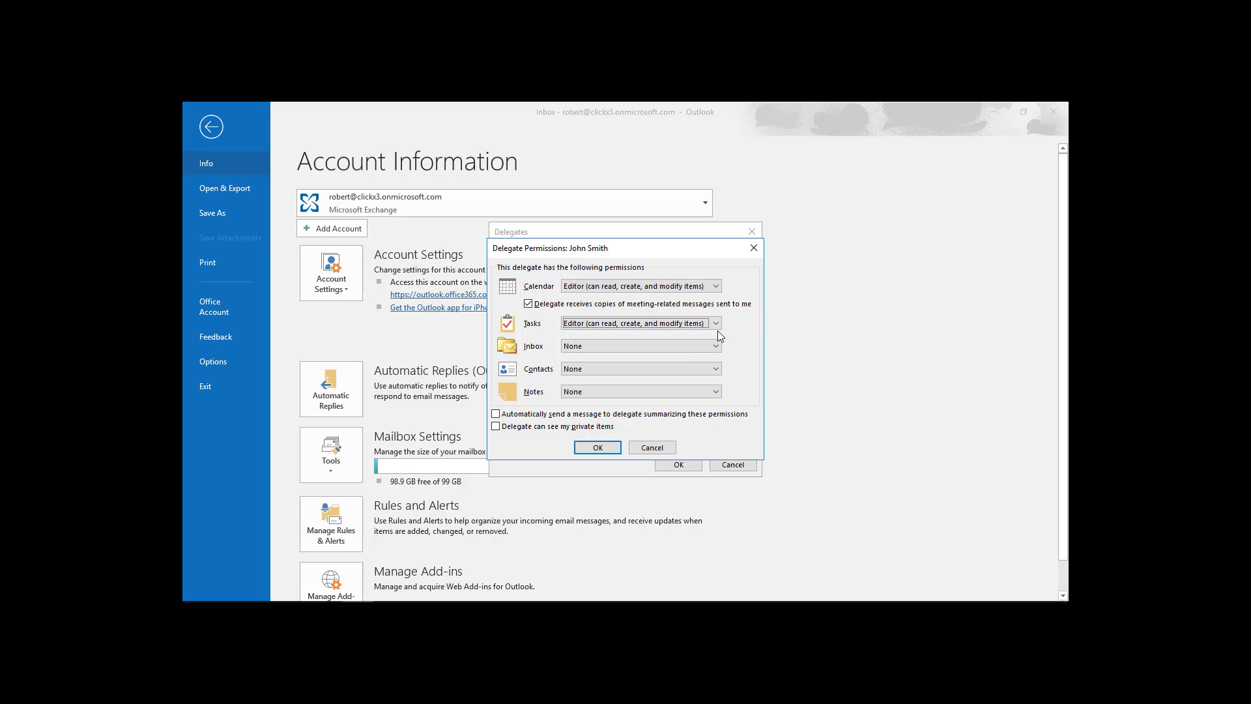
{"action": "left_click", "coordinate": [718, 345]}
{"action": "left_click", "coordinate": [704, 384]}
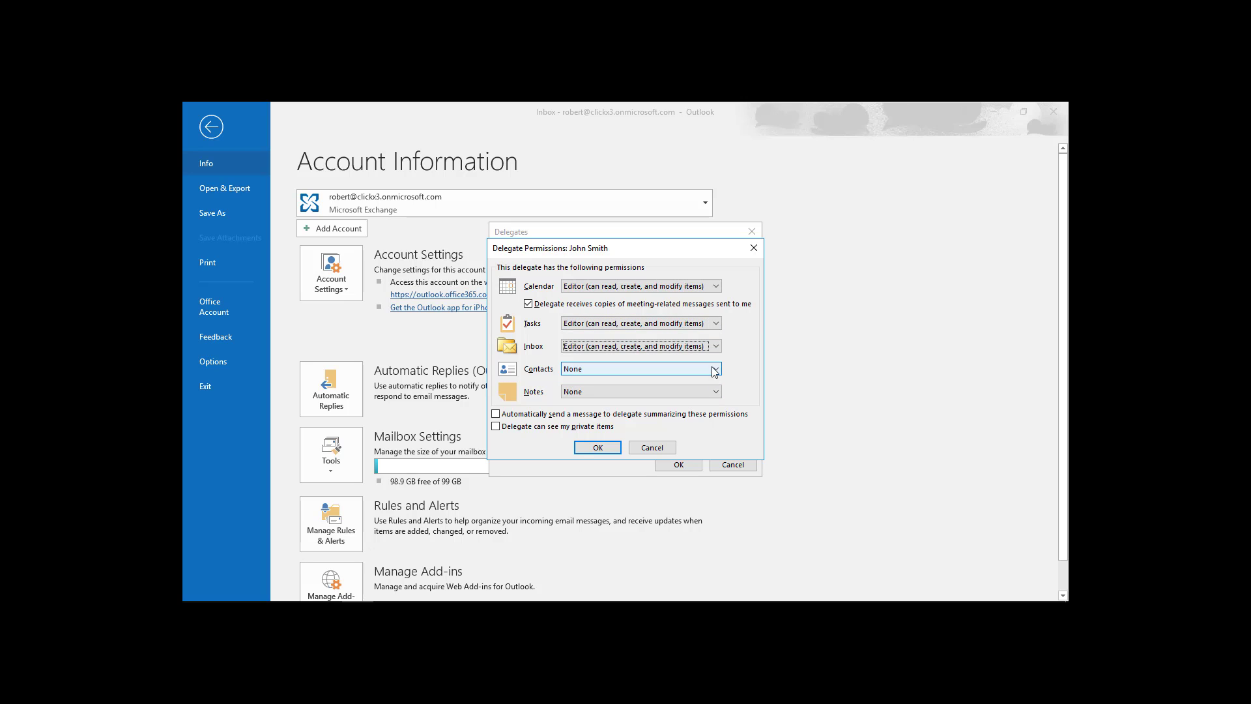
{"action": "left_click", "coordinate": [716, 369]}
{"action": "left_click", "coordinate": [709, 405]}
{"action": "left_click", "coordinate": [715, 392]}
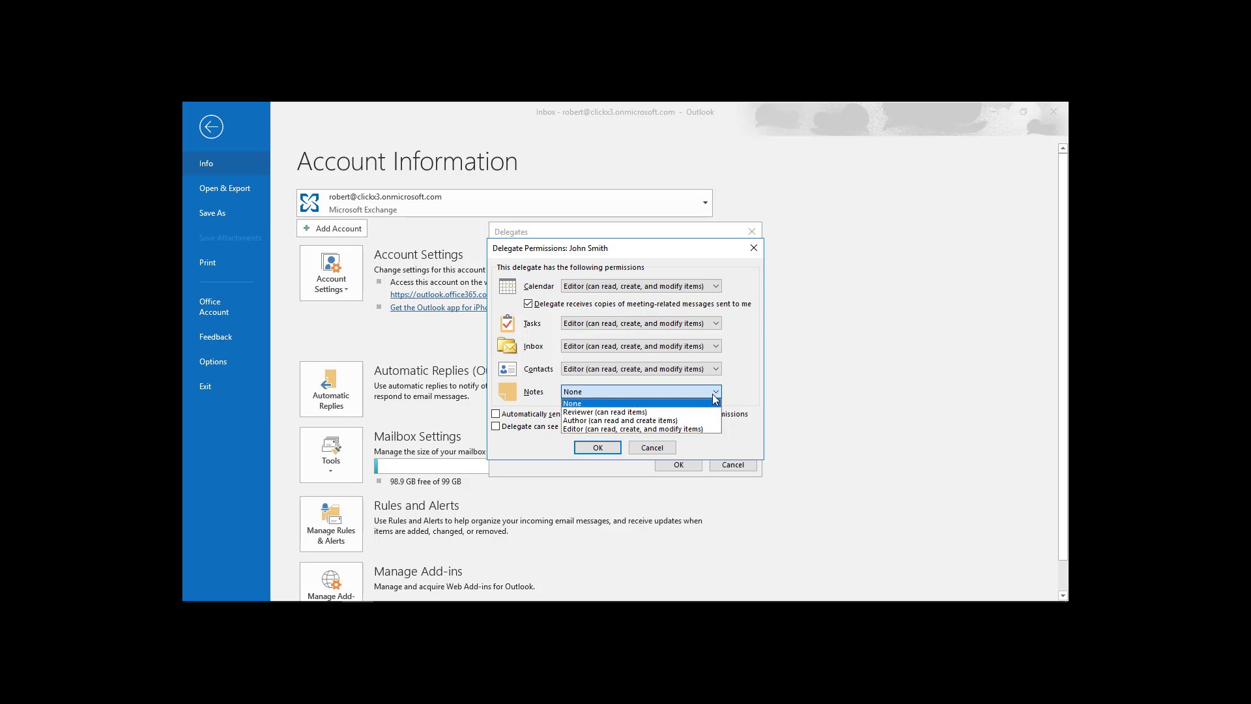
{"action": "left_click", "coordinate": [693, 429]}
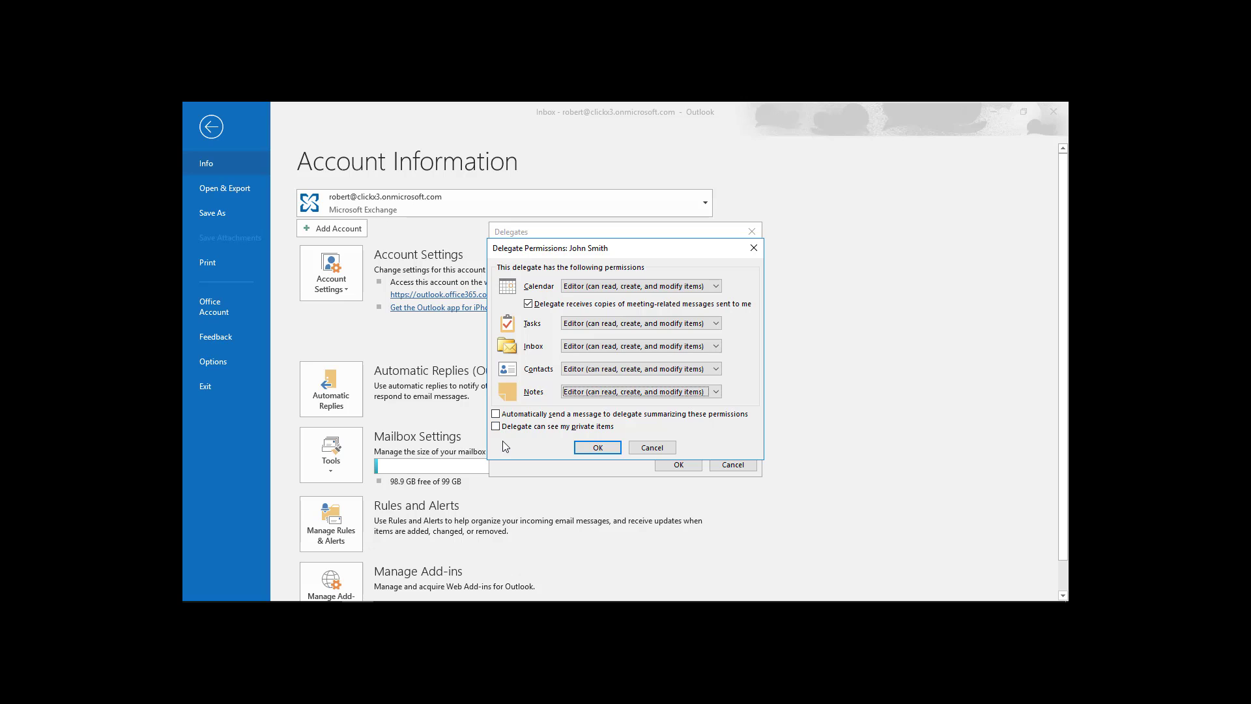
{"action": "left_click", "coordinate": [605, 448]}
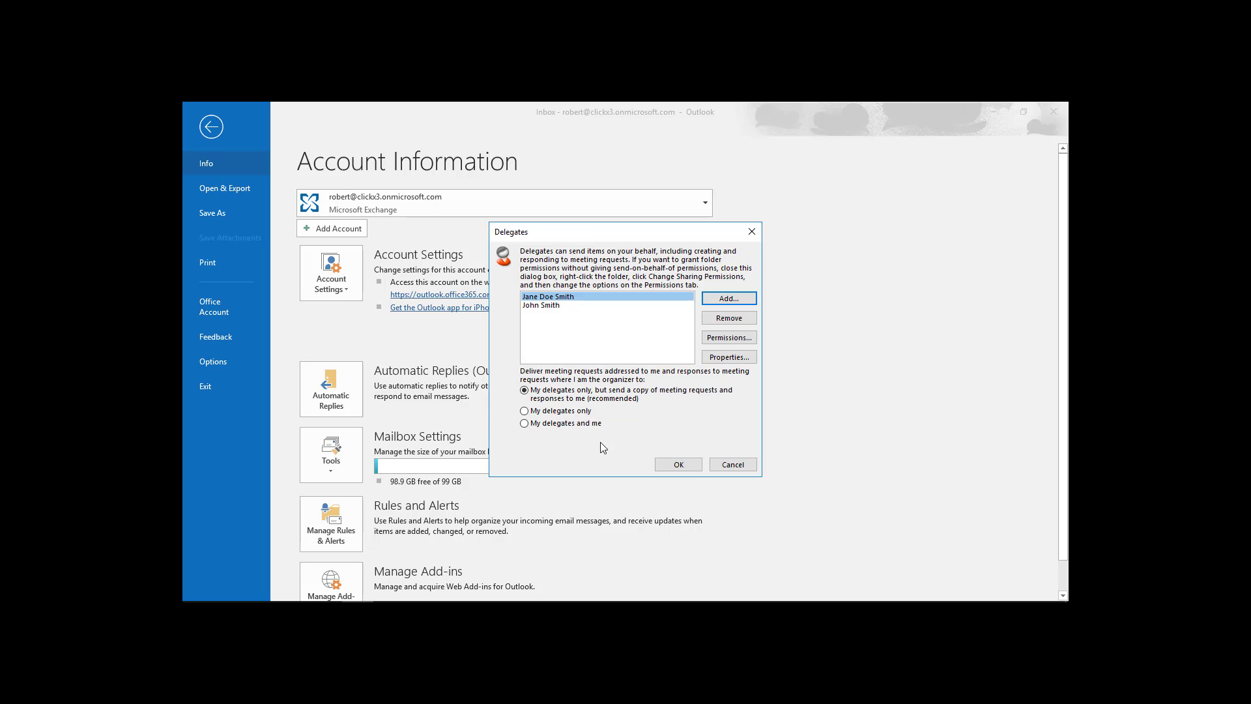
{"action": "left_click", "coordinate": [695, 471]}
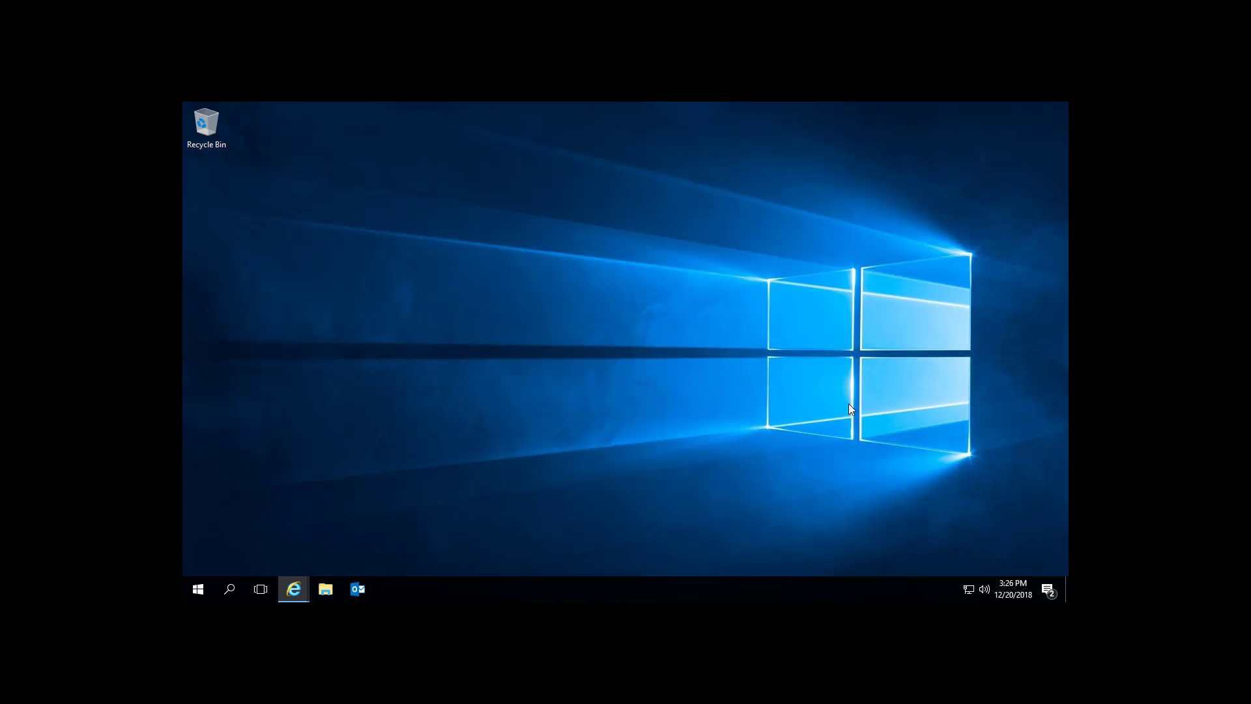
Relaunch Outlook with the delegate's profile and submit the e-mailed verification code.
{"action": "mouse_move", "coordinate": [311, 598]}
{"action": "left_click", "coordinate": [360, 589]}
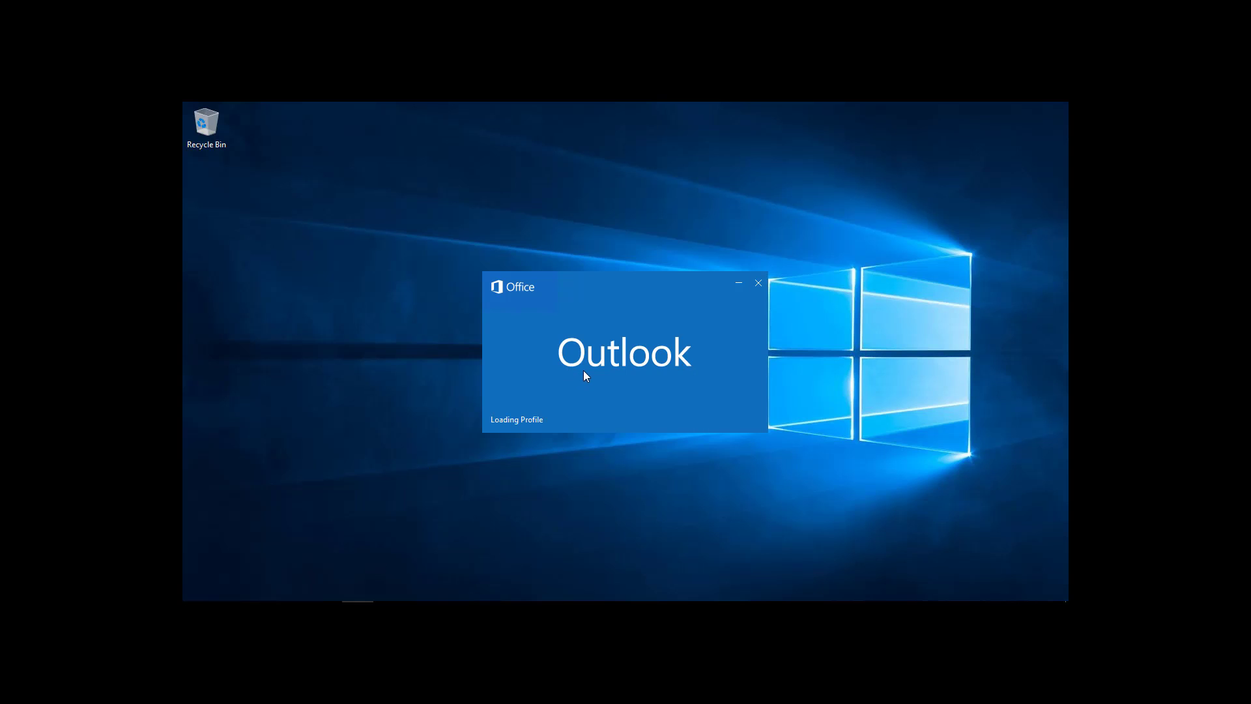
{"action": "left_click", "coordinate": [705, 343]}
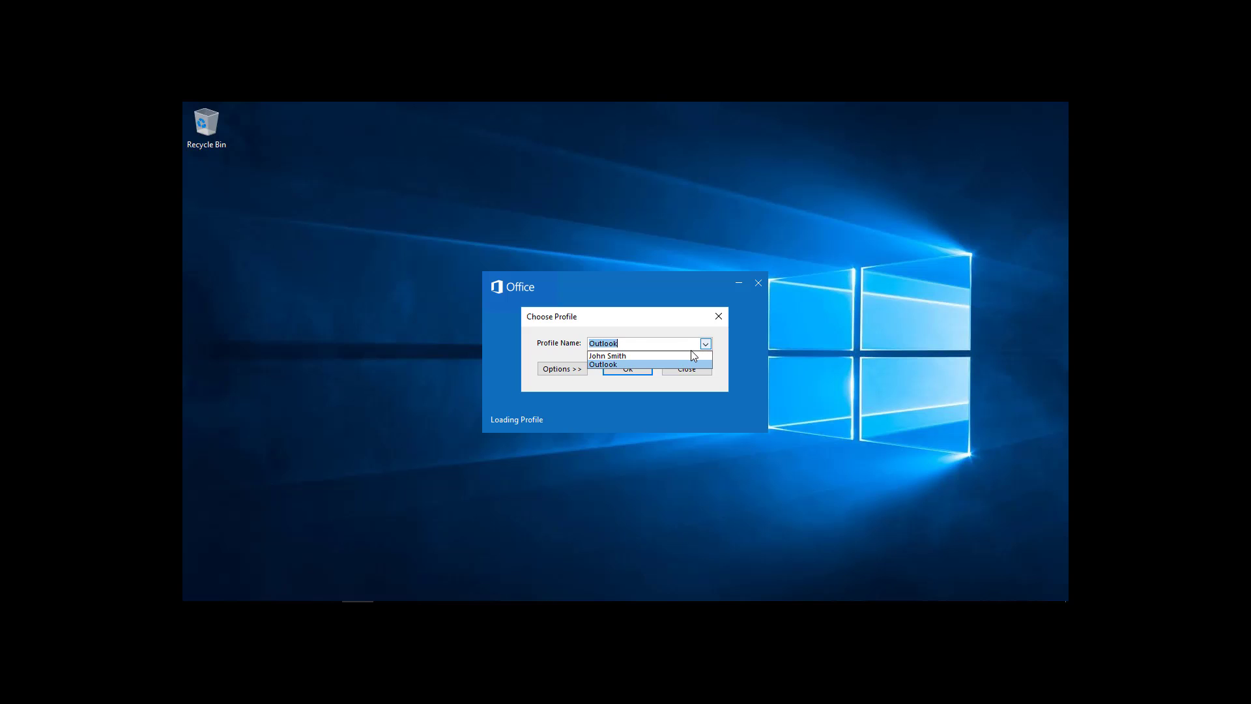
{"action": "left_click", "coordinate": [691, 356]}
{"action": "left_click", "coordinate": [651, 368]}
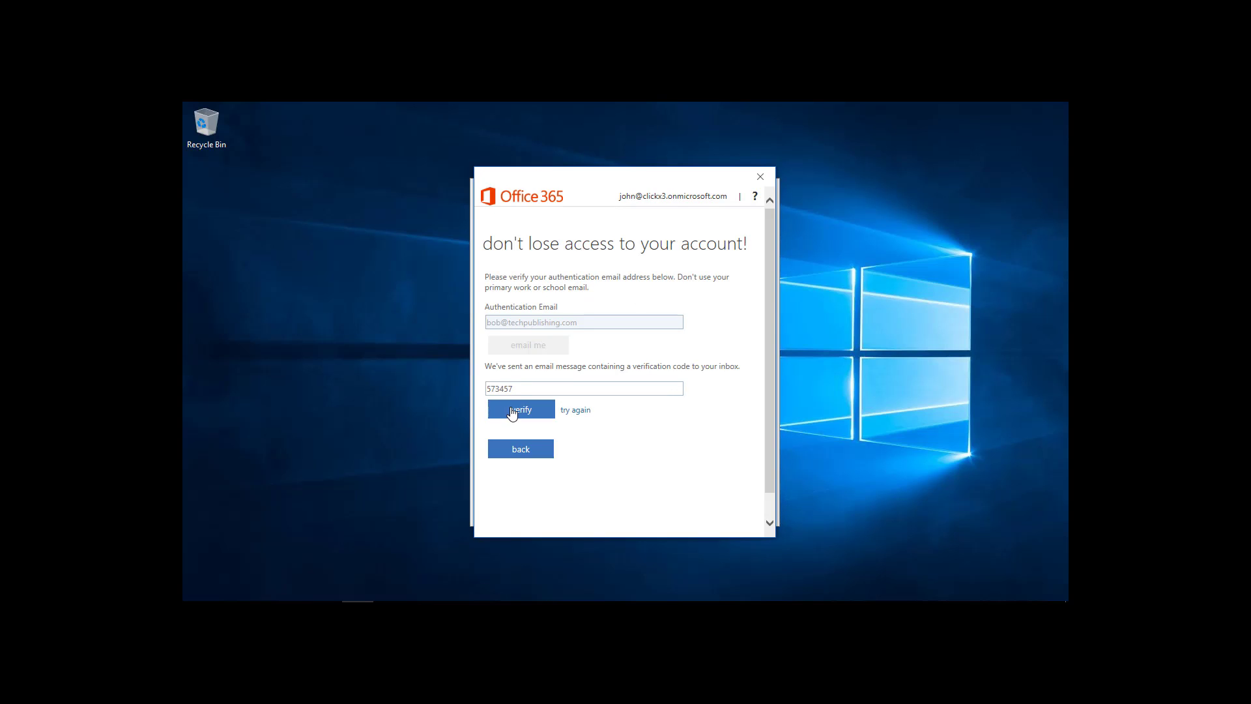
{"action": "left_click", "coordinate": [511, 411]}
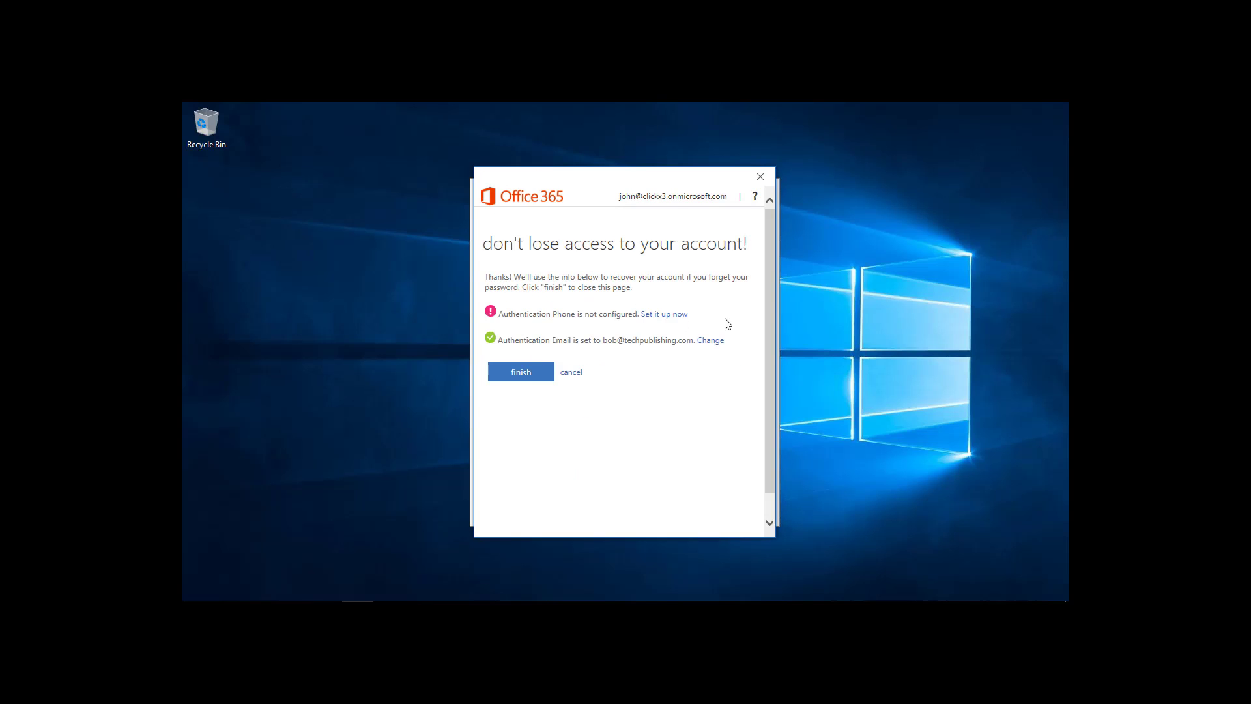
{"action": "left_click", "coordinate": [670, 313]}
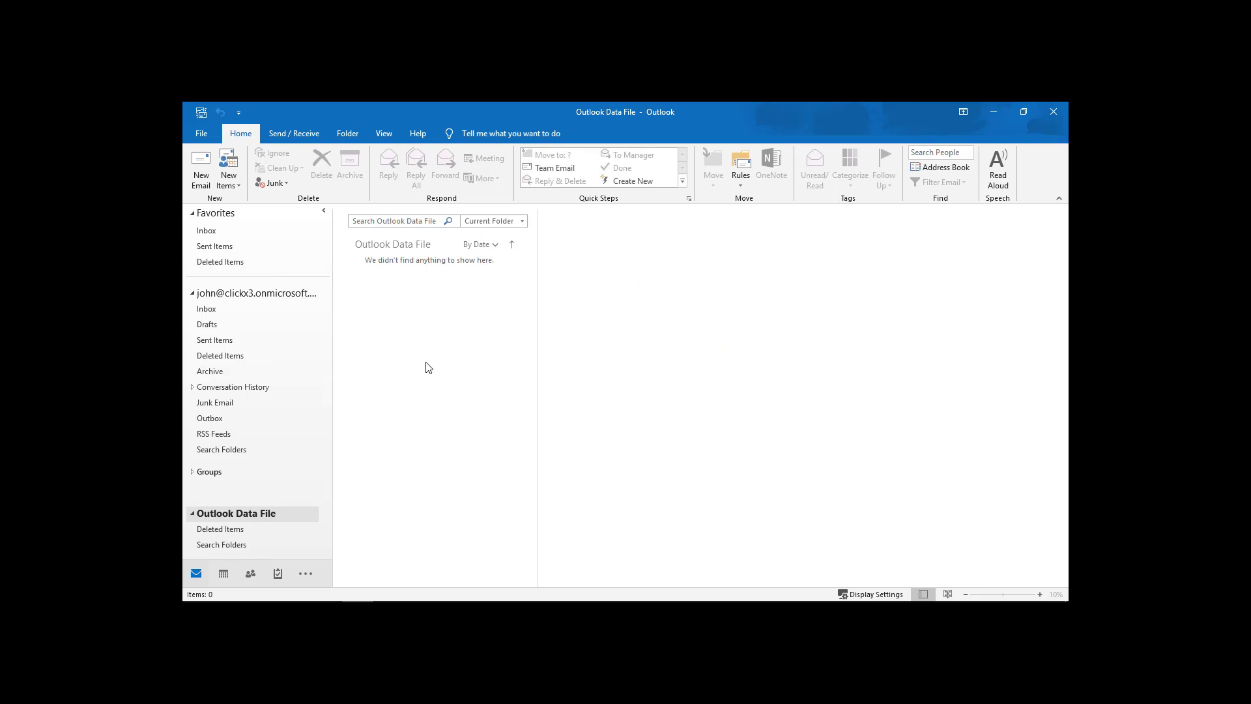
Expand the robert@ mailbox in the folder pane and show its Inbox of 117 messages.
{"action": "scroll", "coordinate": [320, 414], "scroll_direction": "down", "scroll_amount": 1}
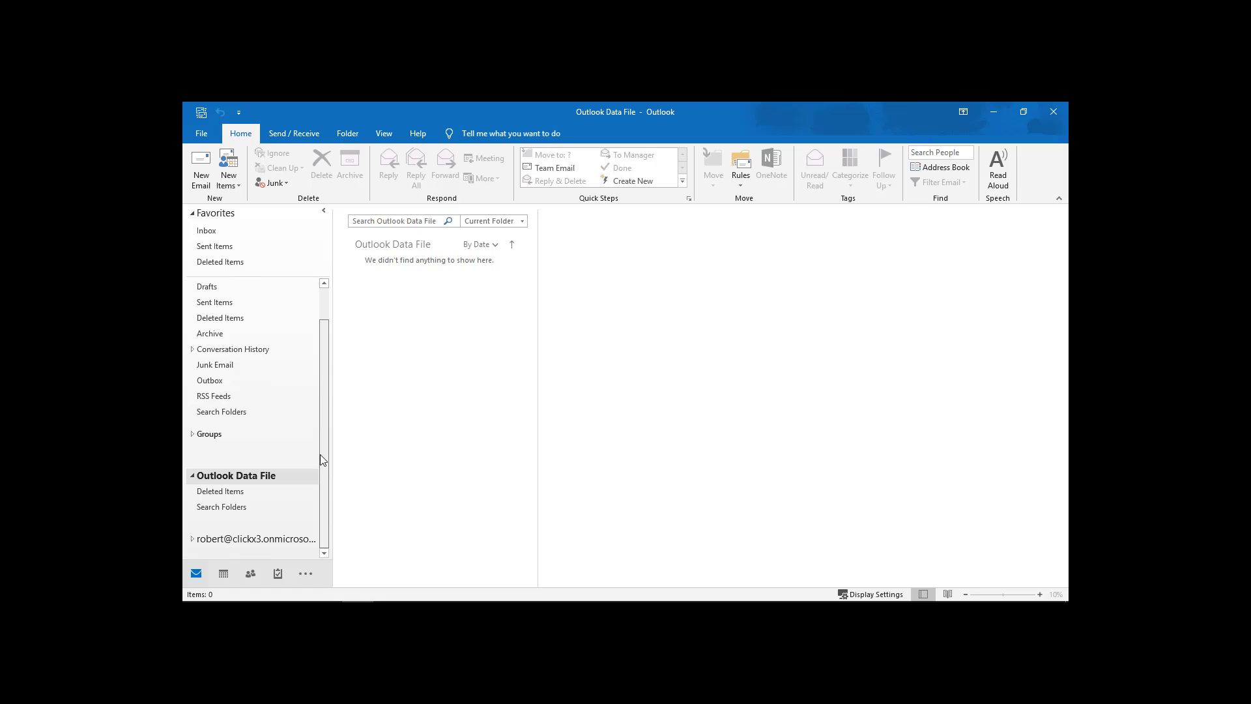
{"action": "left_click", "coordinate": [191, 540]}
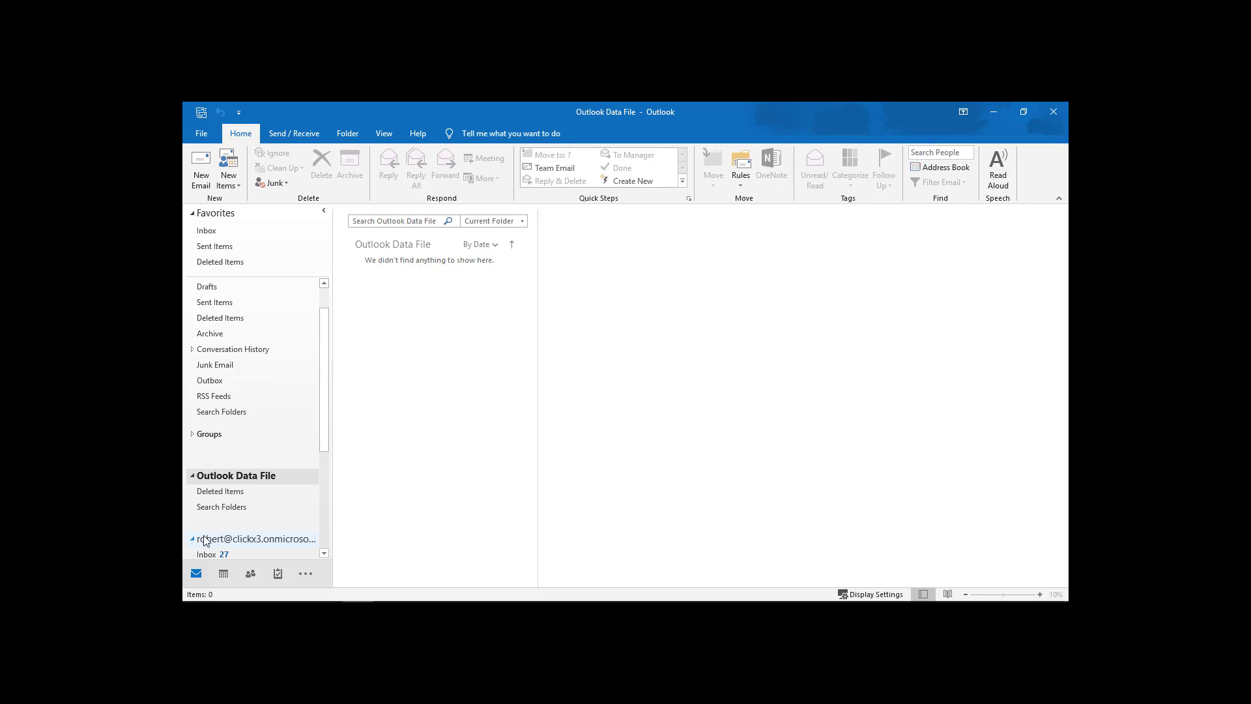
{"action": "scroll", "coordinate": [260, 502], "scroll_direction": "down", "scroll_amount": 4}
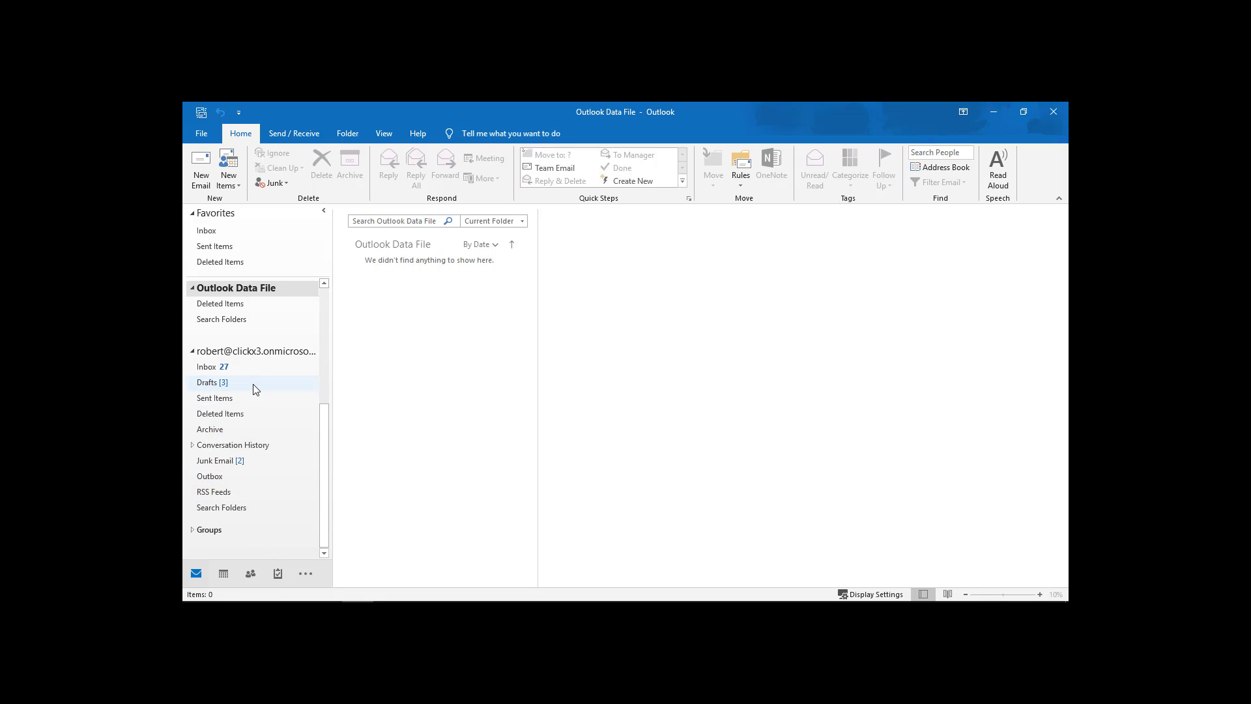
{"action": "left_click", "coordinate": [232, 369]}
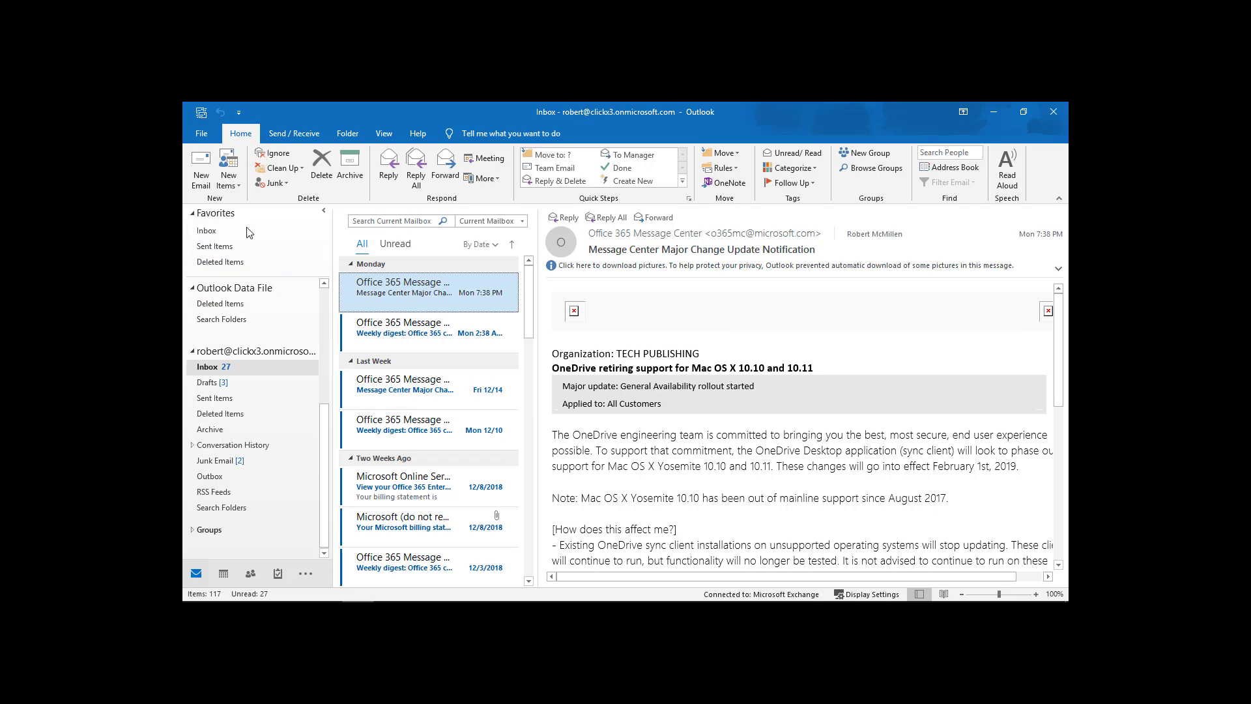
Send a new email with subject 'test' to a colleague, using the robert@ address as sender.
{"action": "left_click", "coordinate": [186, 187]}
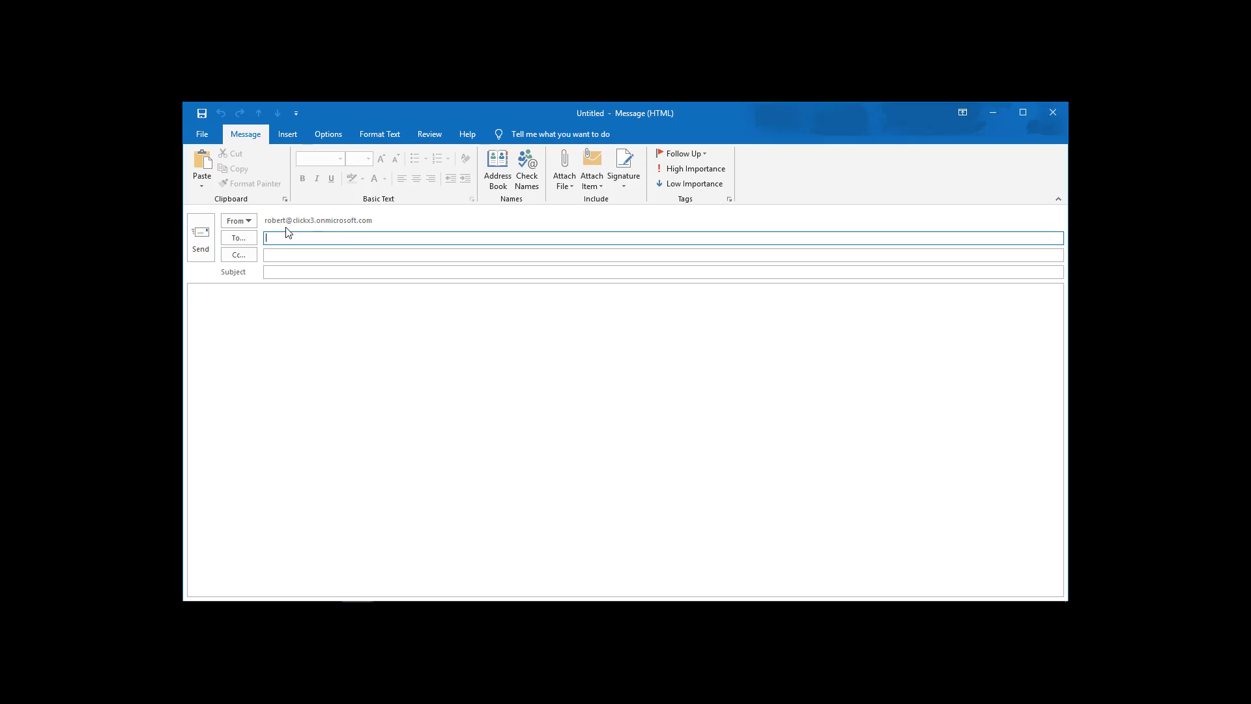
{"action": "left_click", "coordinate": [251, 224]}
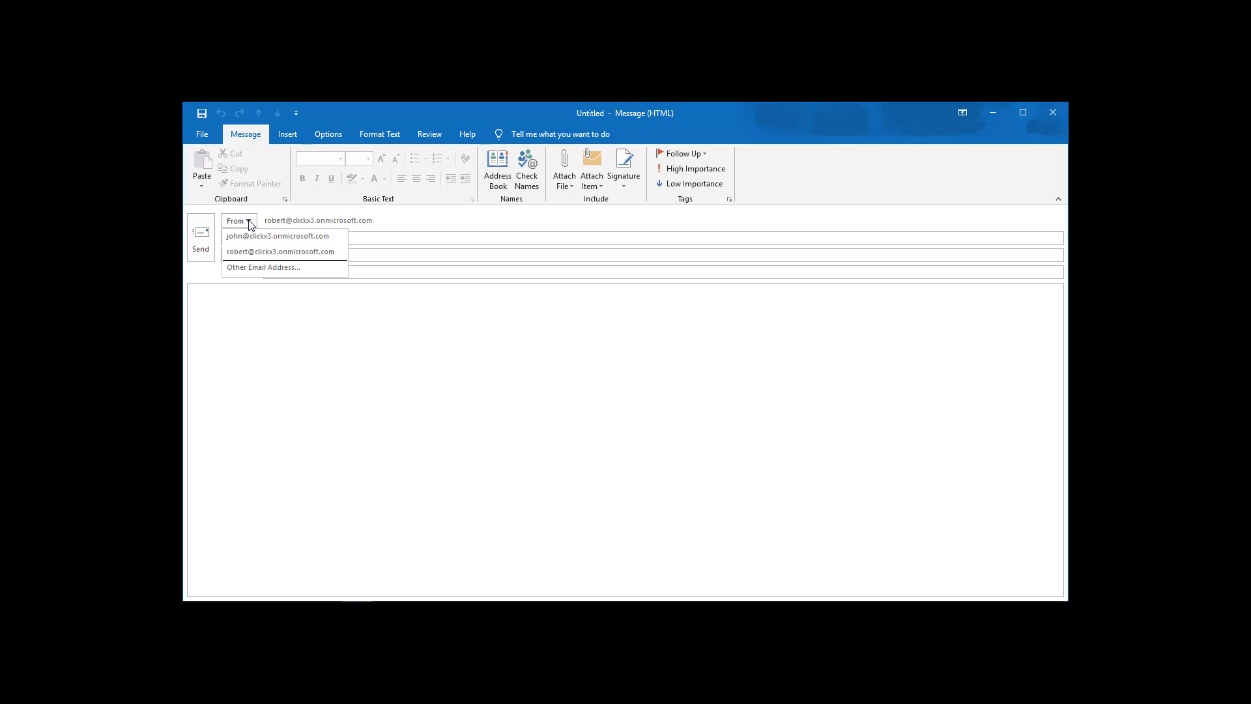
{"action": "left_click", "coordinate": [266, 252]}
{"action": "left_click", "coordinate": [300, 237]}
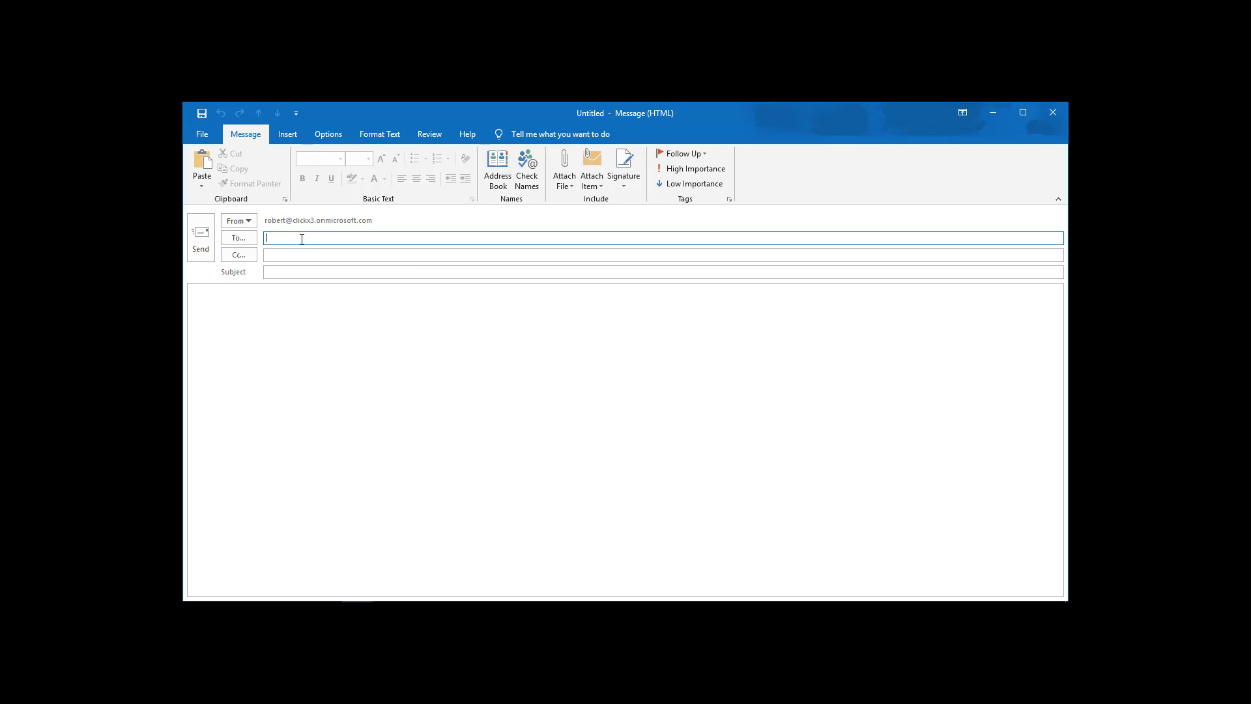
{"action": "type", "text": "janed"}
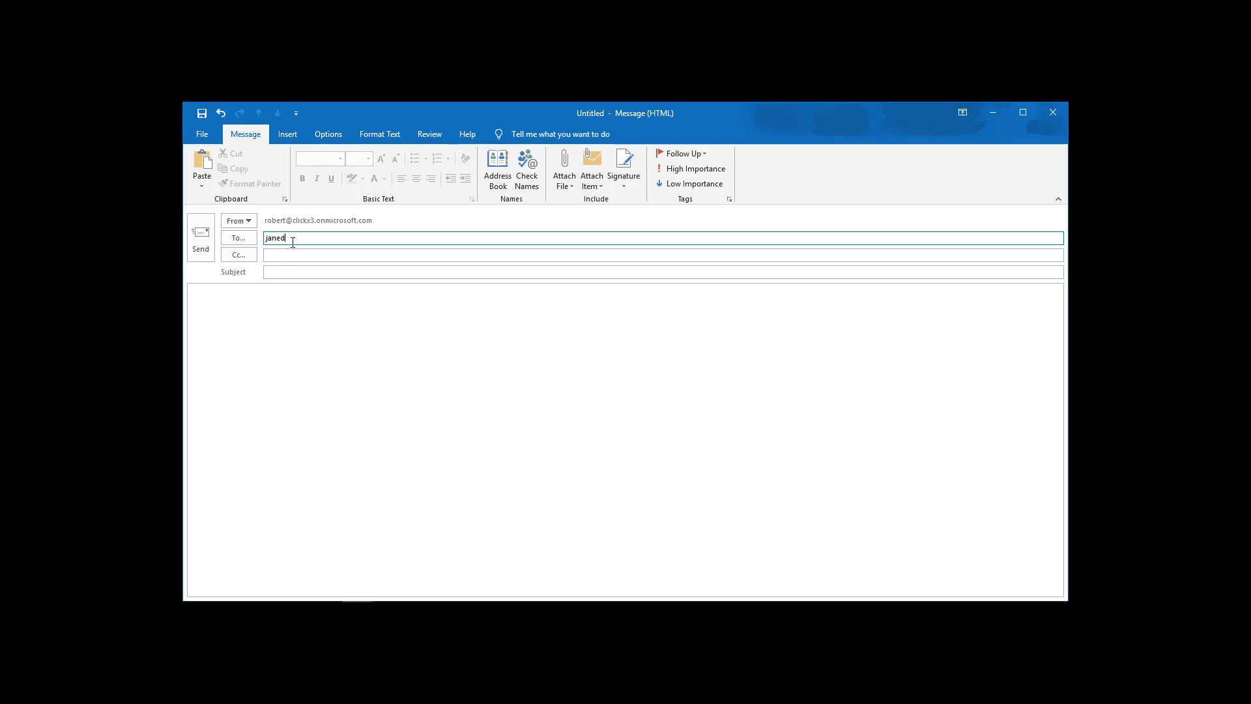
{"action": "left_click", "coordinate": [285, 271]}
{"action": "type", "text": "test"}
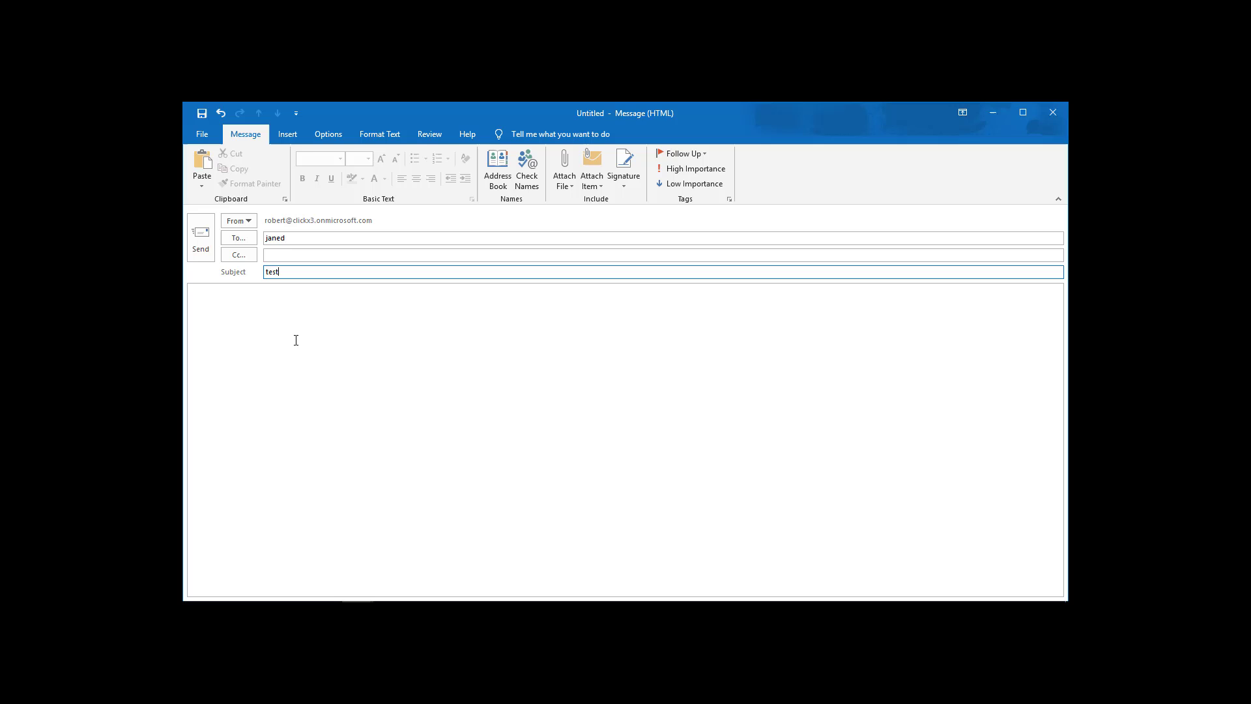
{"action": "left_click", "coordinate": [298, 330]}
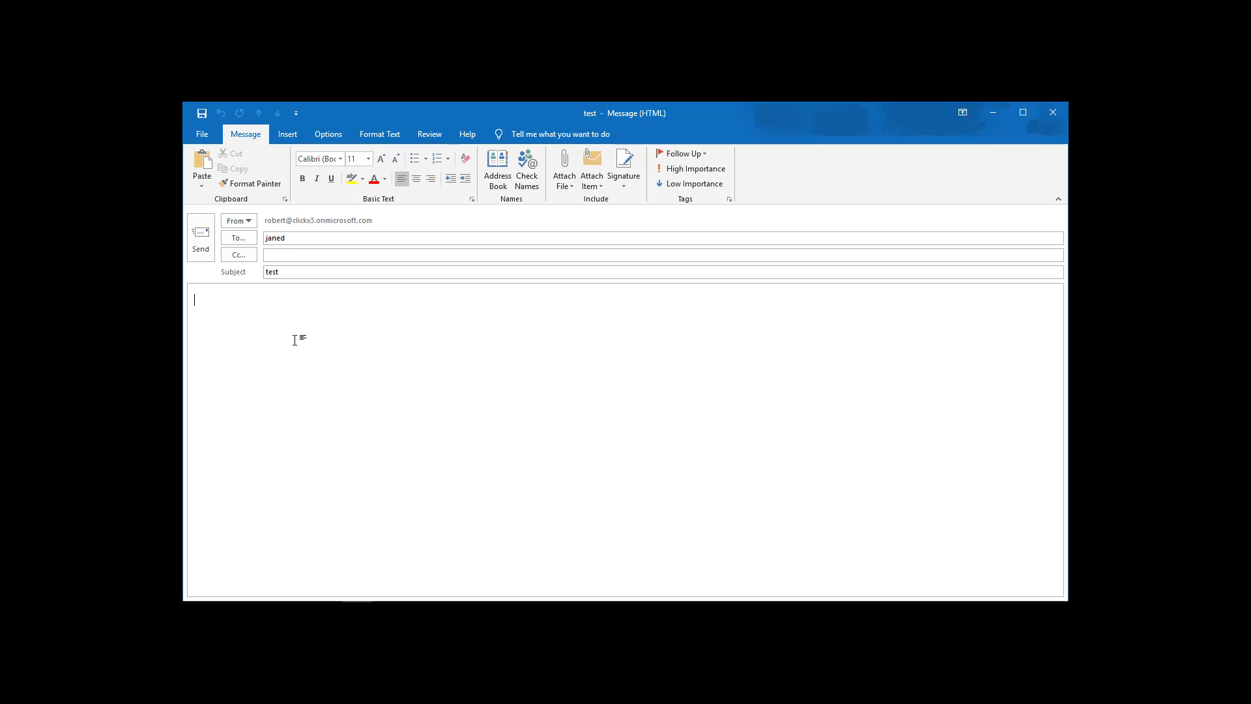
{"action": "left_click", "coordinate": [204, 250]}
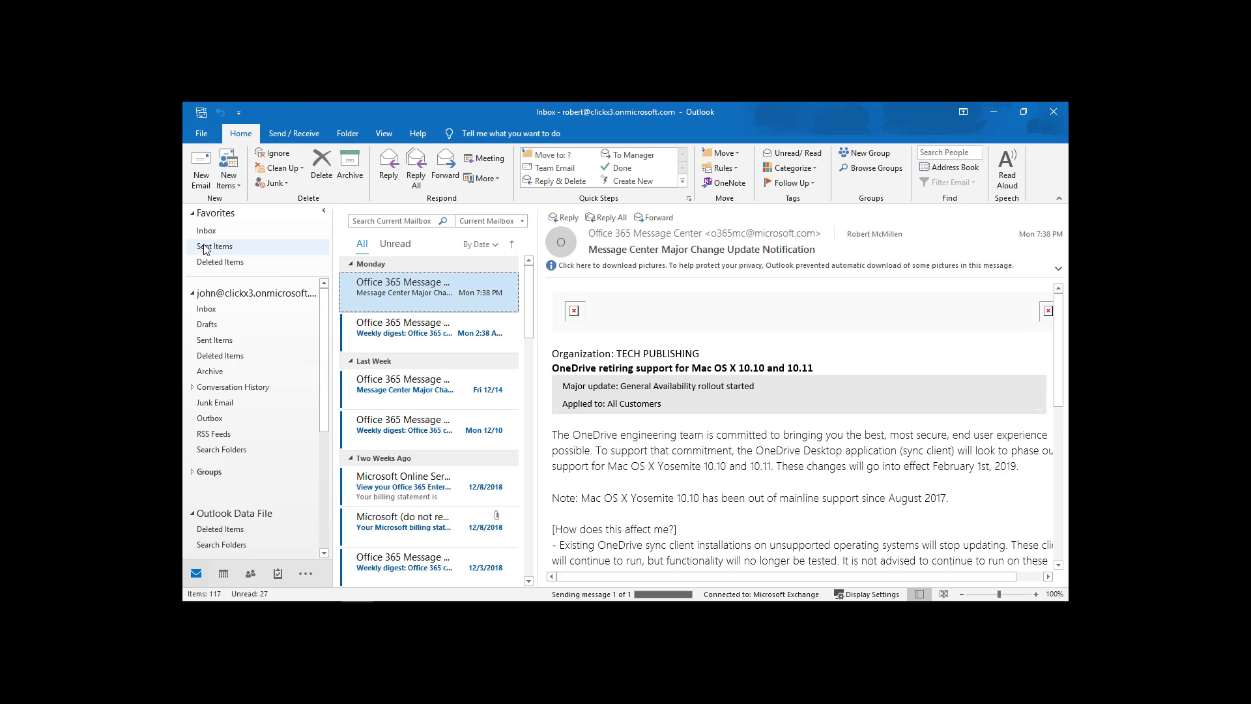
Check that 'test' is in robert@'s Sent Items while john@'s Sent Items stays empty.
{"action": "left_click", "coordinate": [204, 248]}
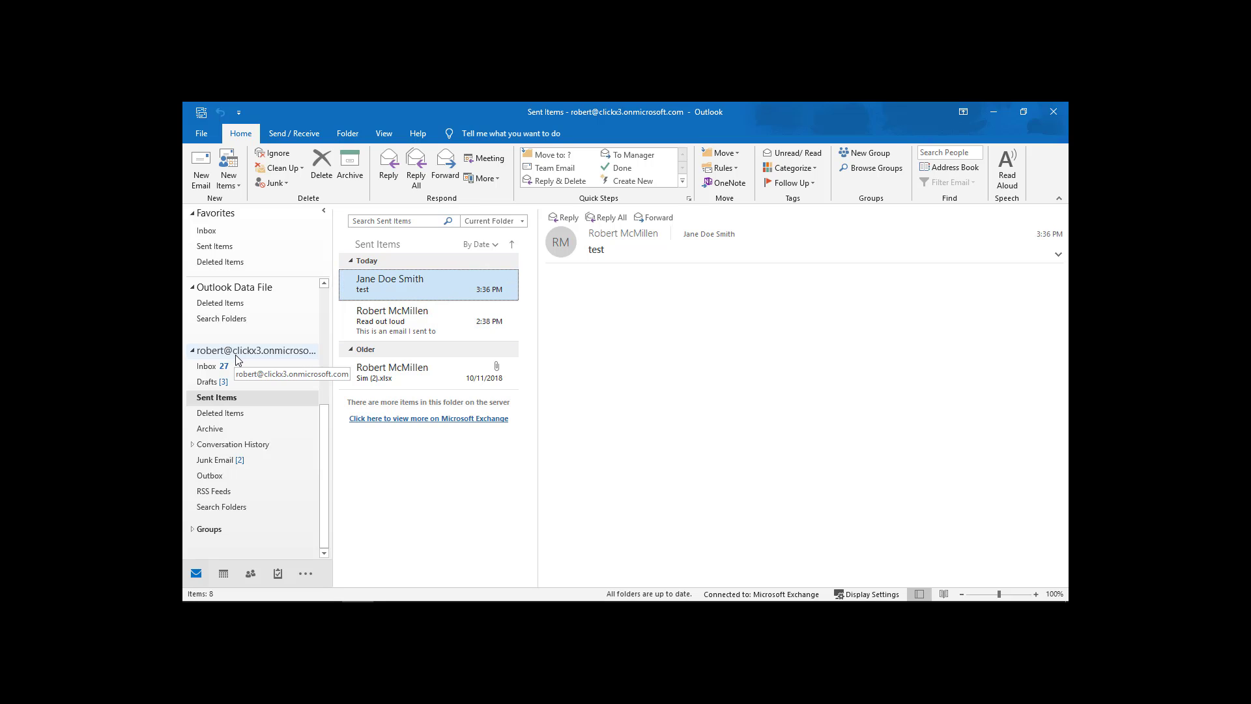
{"action": "scroll", "coordinate": [236, 359], "scroll_direction": "up", "scroll_amount": 5}
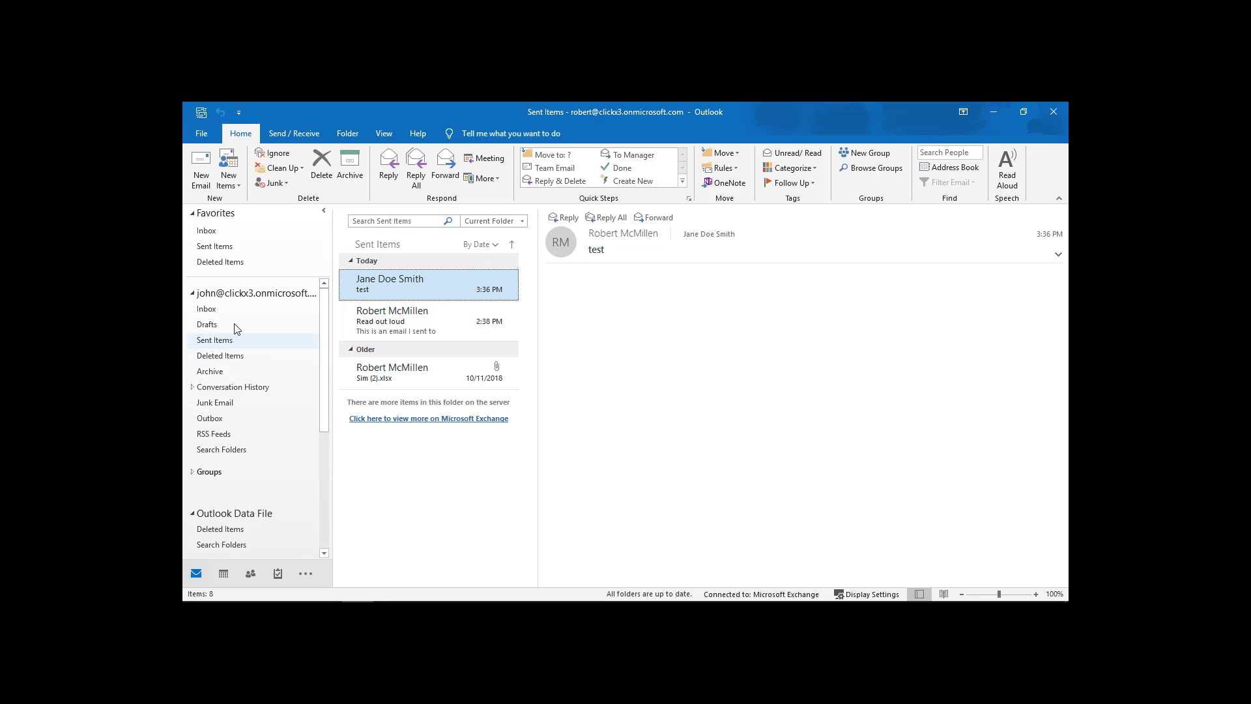
{"action": "left_click", "coordinate": [231, 340]}
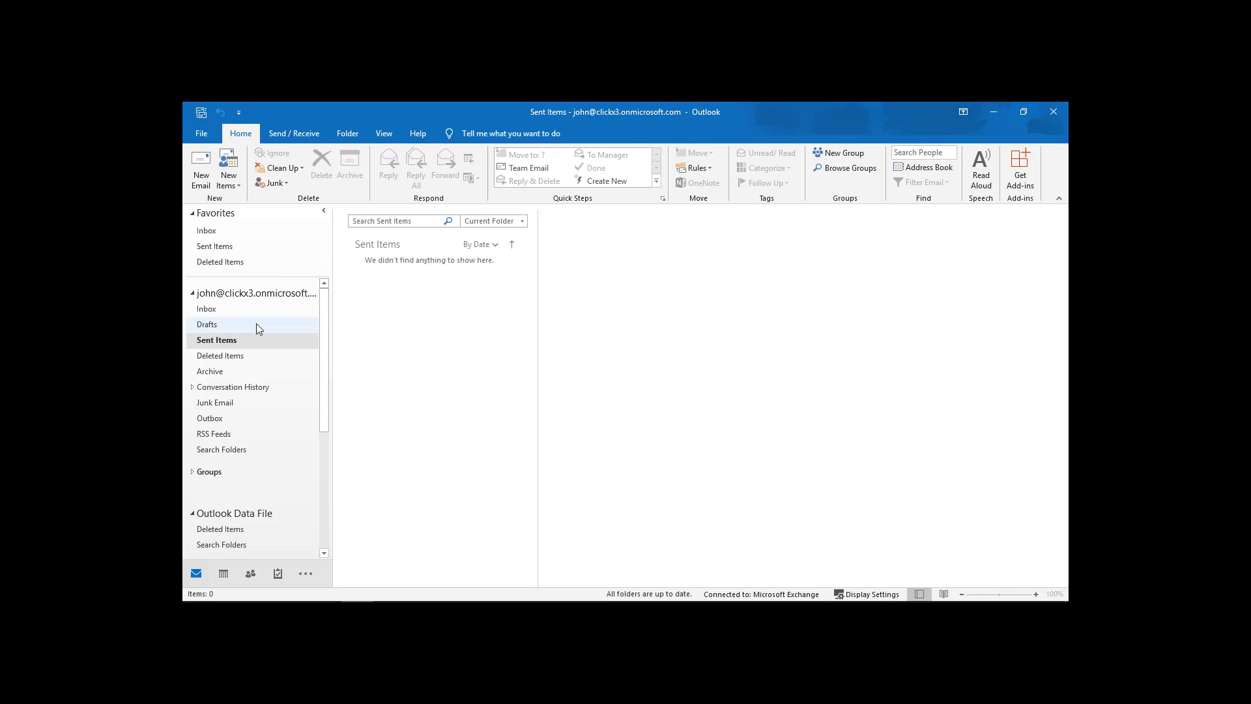
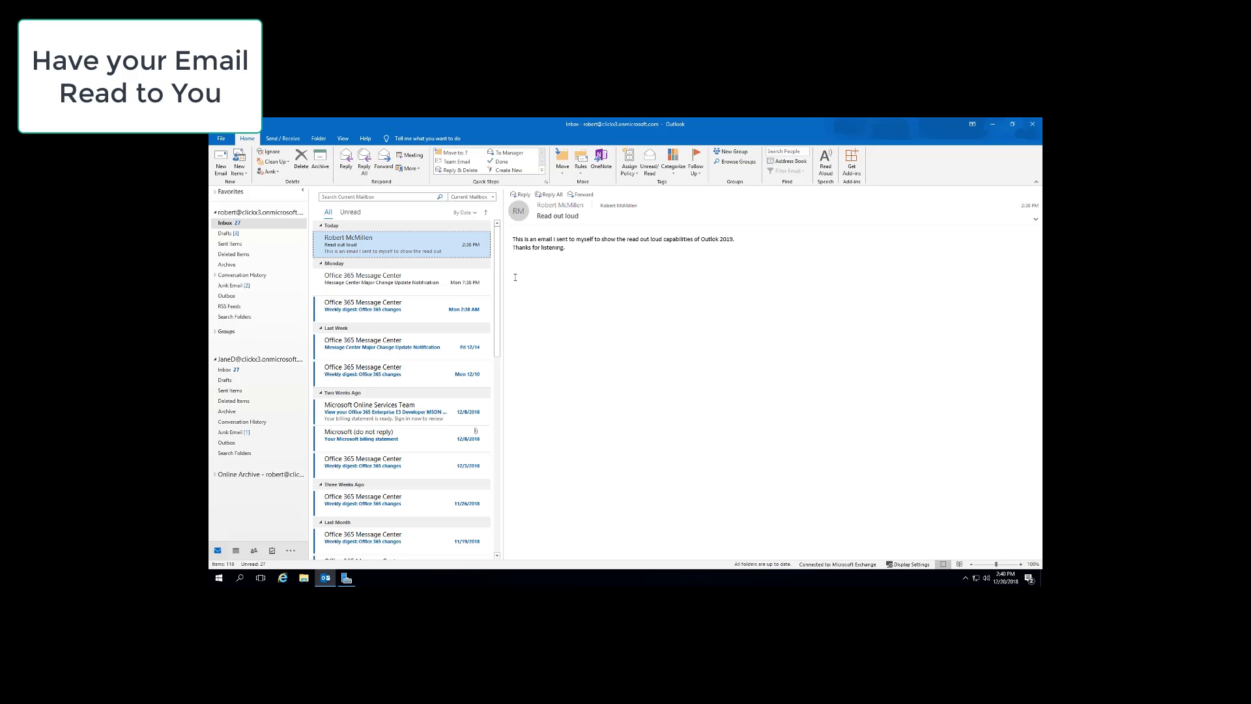
Open the 'Read out loud' email in its own window and have Read Aloud read it.
{"action": "double_click", "coordinate": [448, 251]}
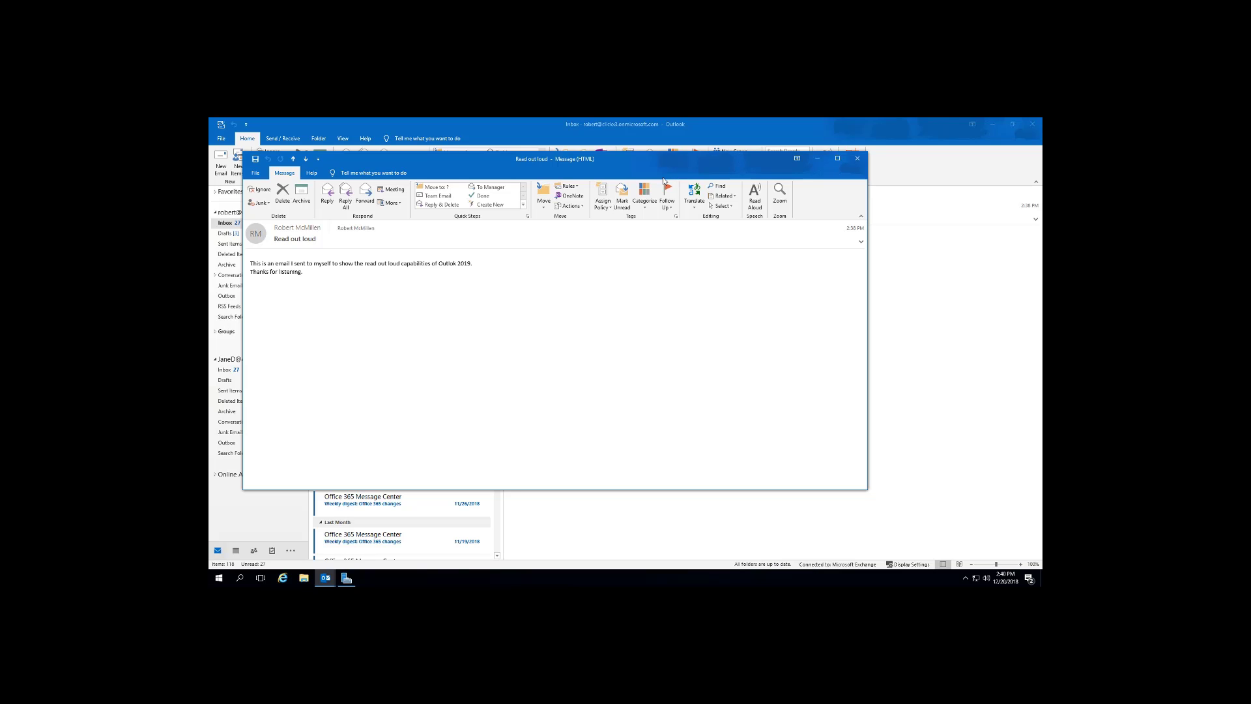
{"action": "left_click", "coordinate": [758, 202]}
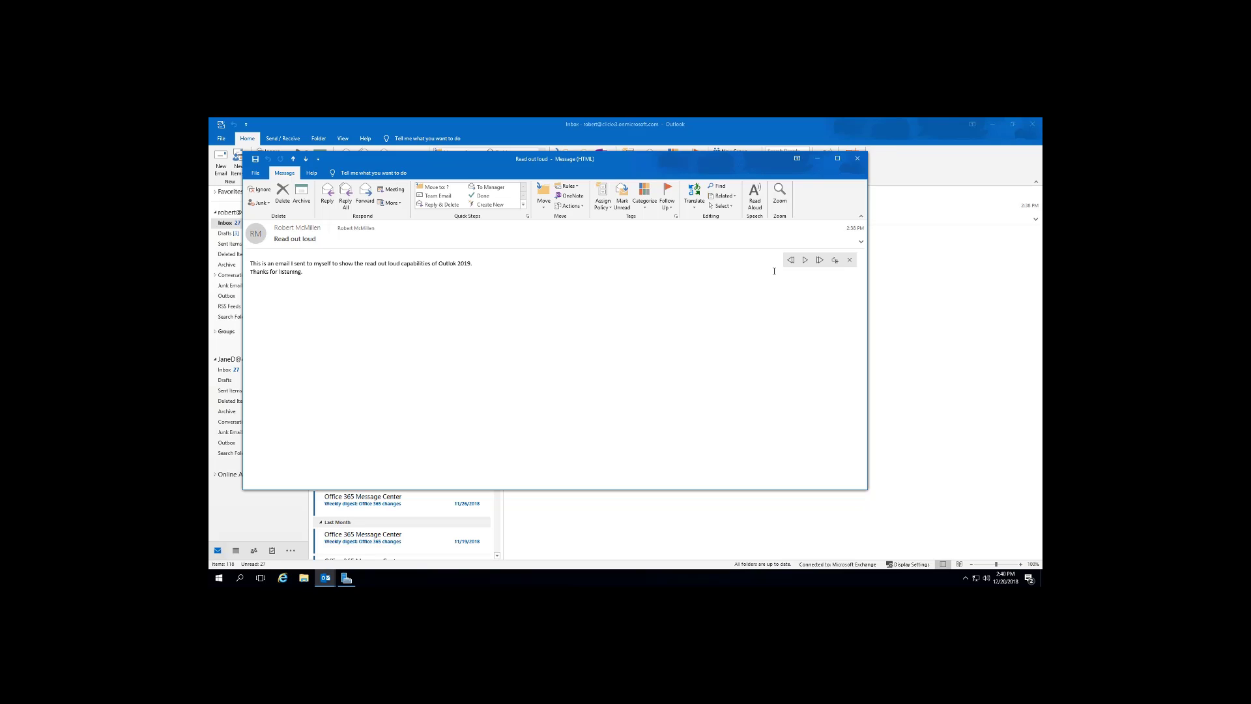
Switch the Read Aloud voice to Microsoft Zira Desktop and play the email.
{"action": "left_click", "coordinate": [834, 262]}
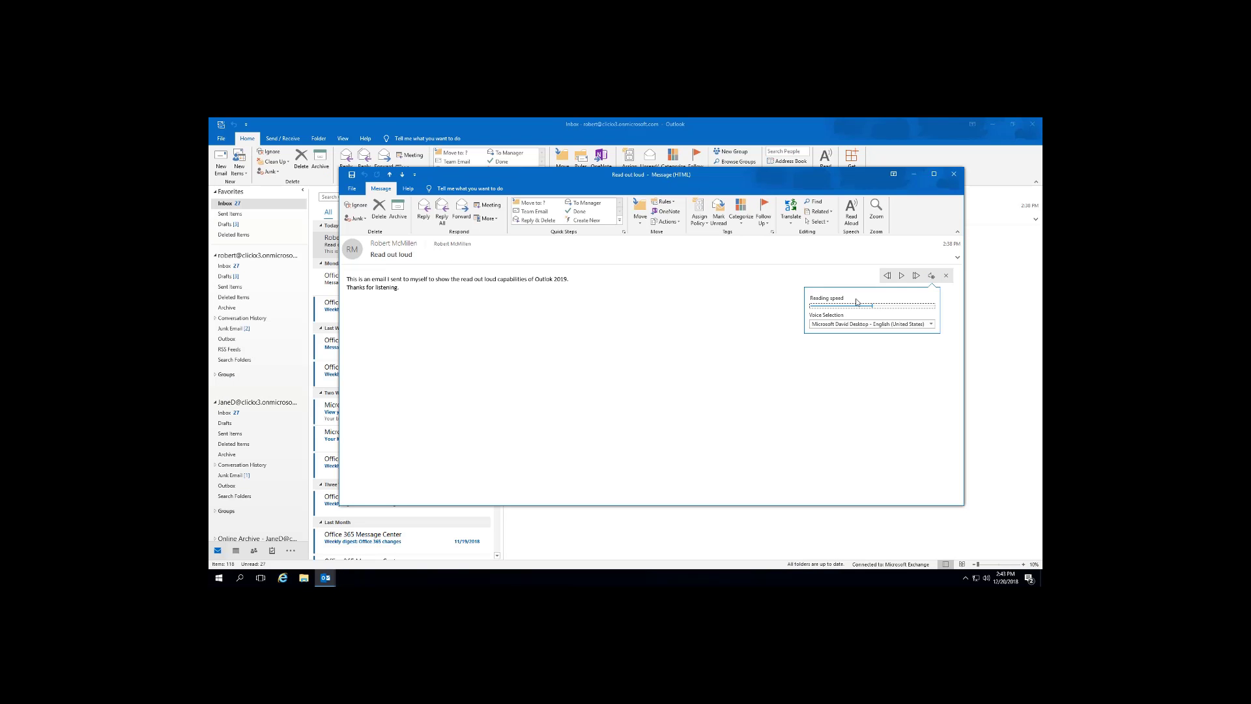
{"action": "left_click", "coordinate": [880, 354]}
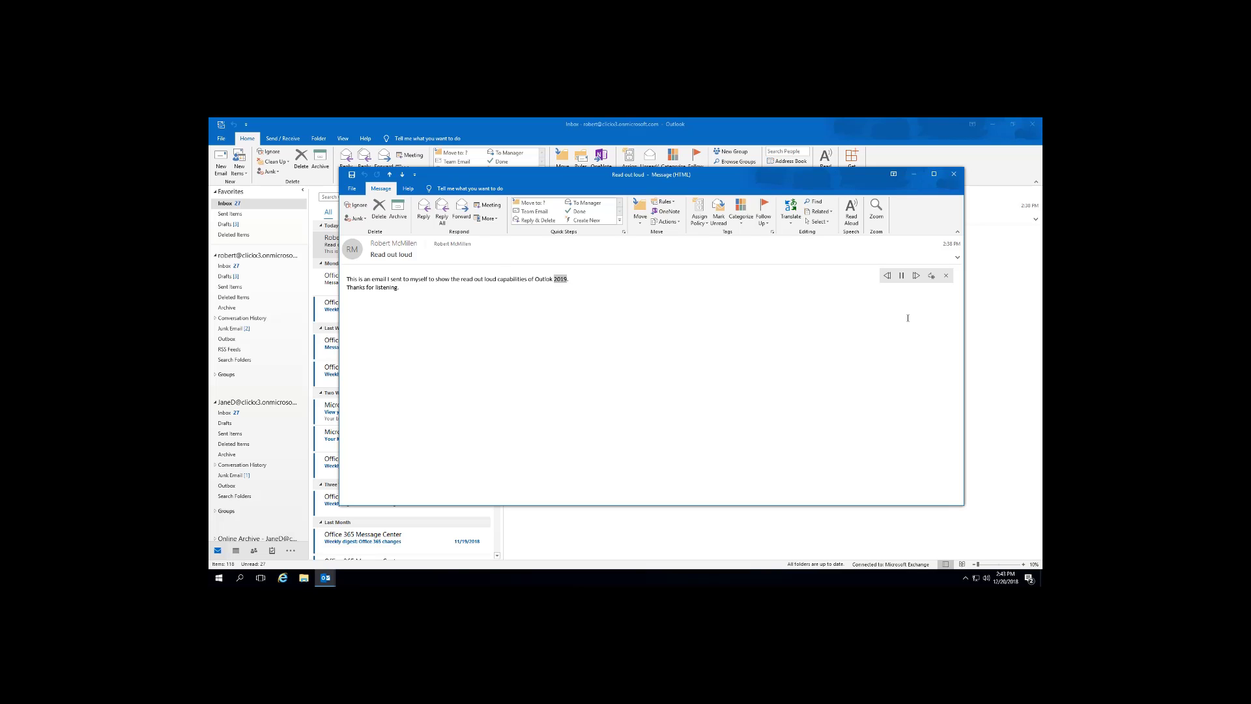
{"action": "left_click", "coordinate": [932, 276]}
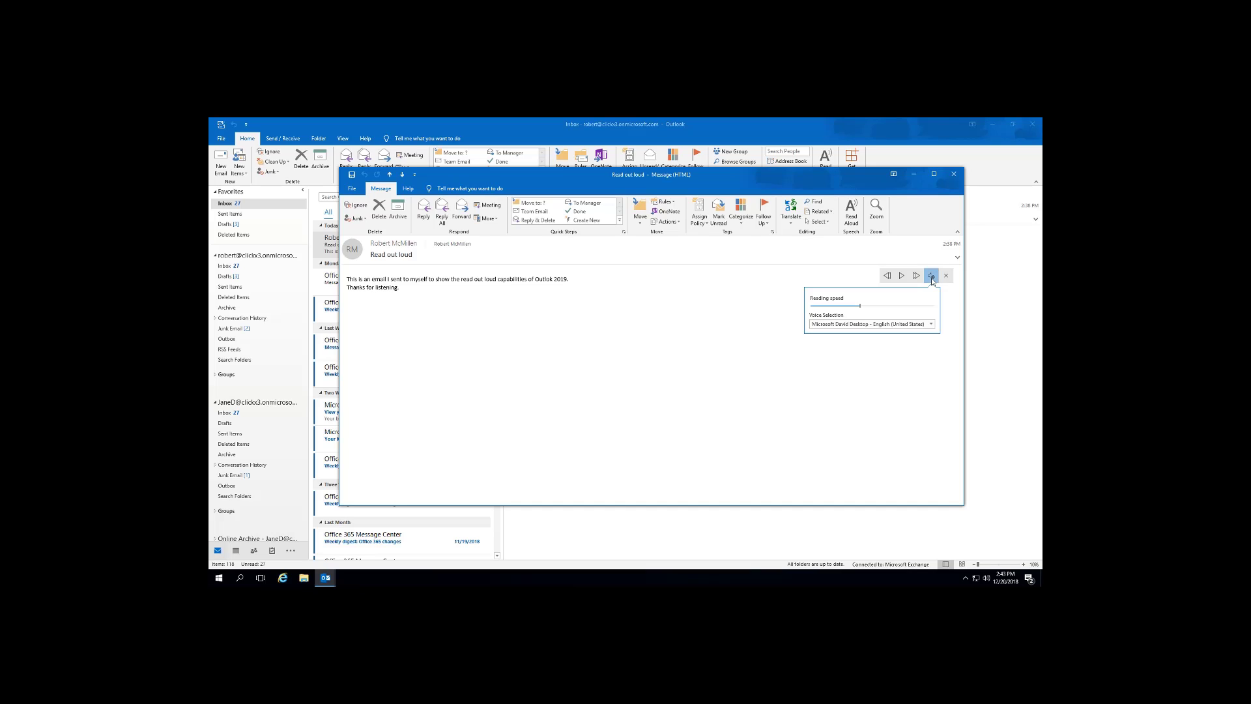
{"action": "left_click", "coordinate": [934, 324]}
{"action": "left_click", "coordinate": [926, 337]}
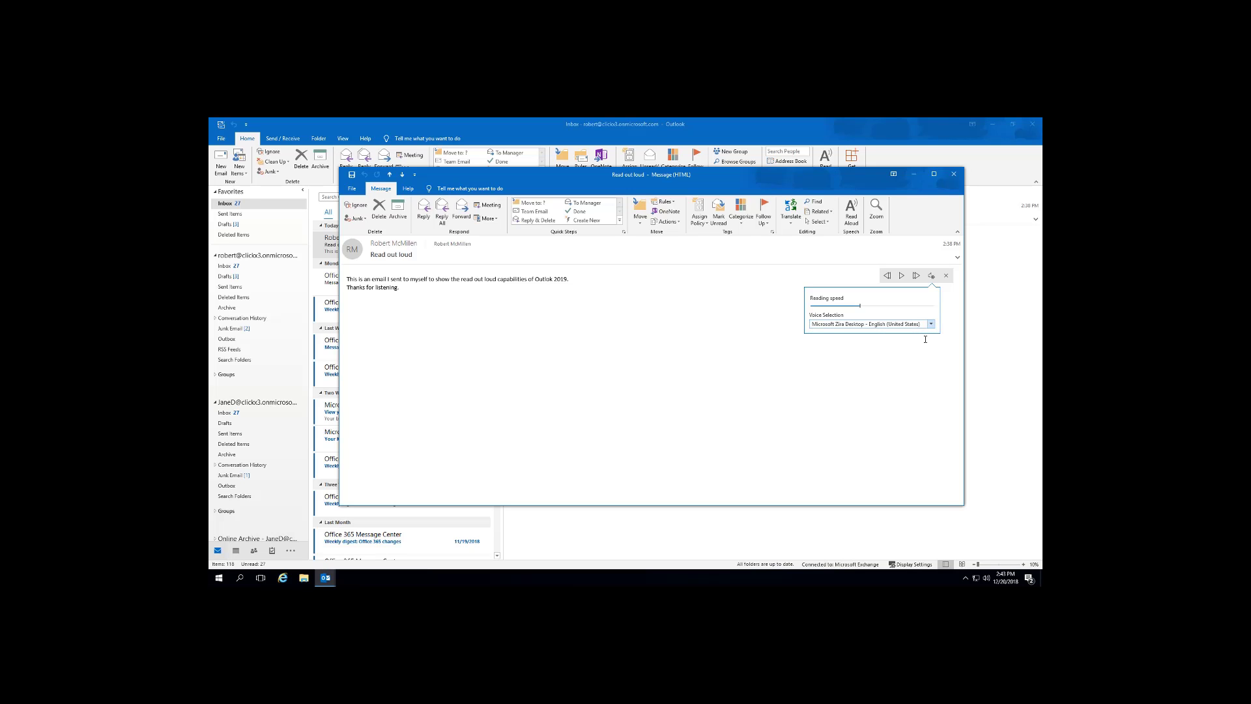
{"action": "left_click", "coordinate": [913, 365]}
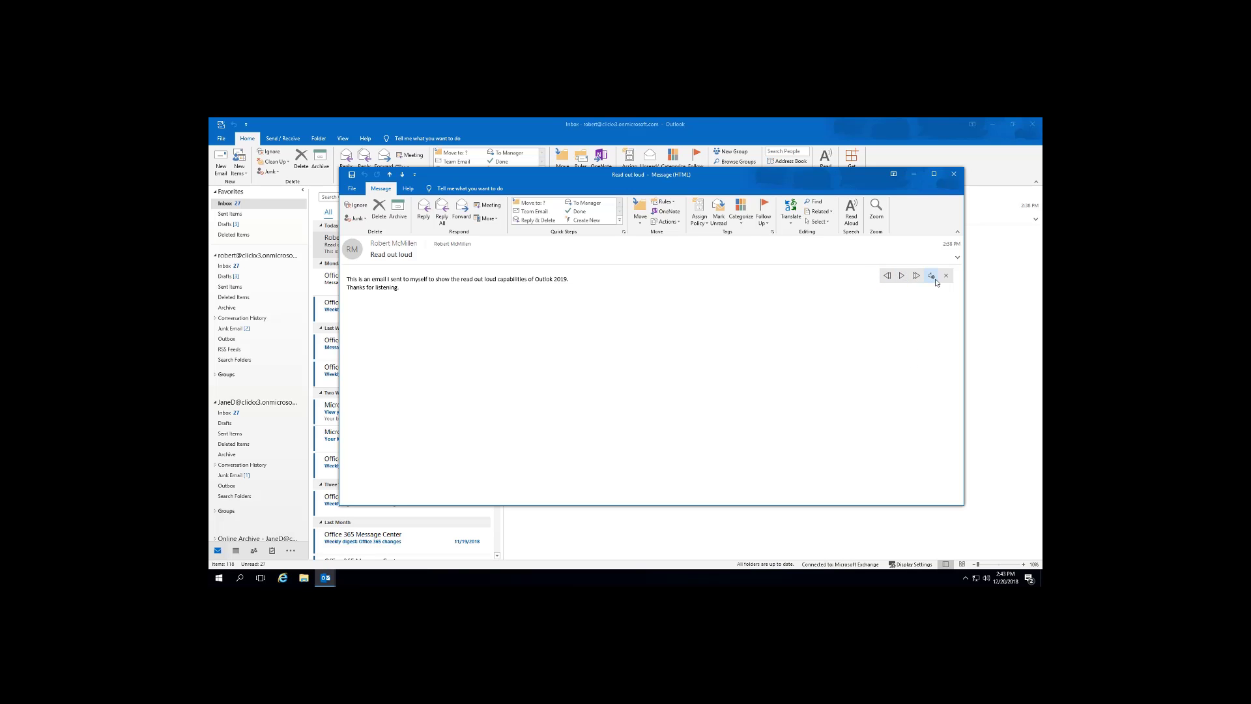
{"action": "left_click", "coordinate": [933, 277]}
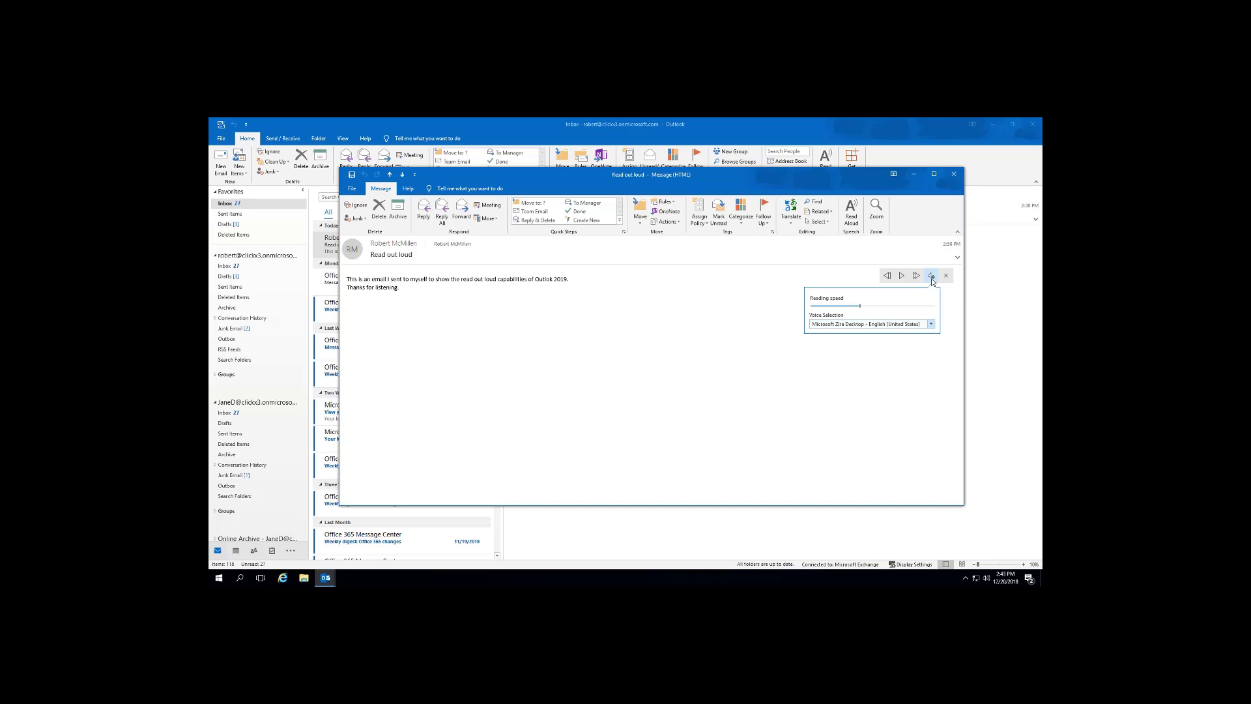
{"action": "left_click", "coordinate": [857, 366]}
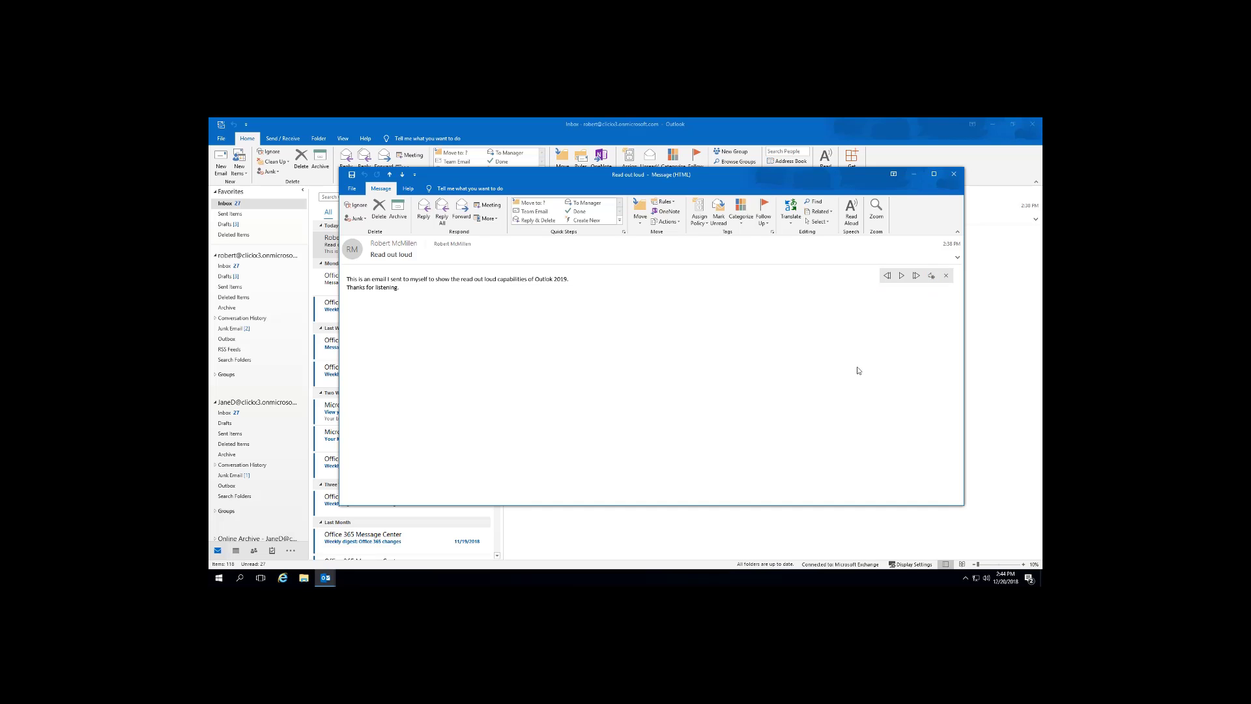
{"action": "left_click", "coordinate": [903, 276]}
Raise the Read Aloud reading speed and replay the email faster.
{"action": "left_click", "coordinate": [931, 275]}
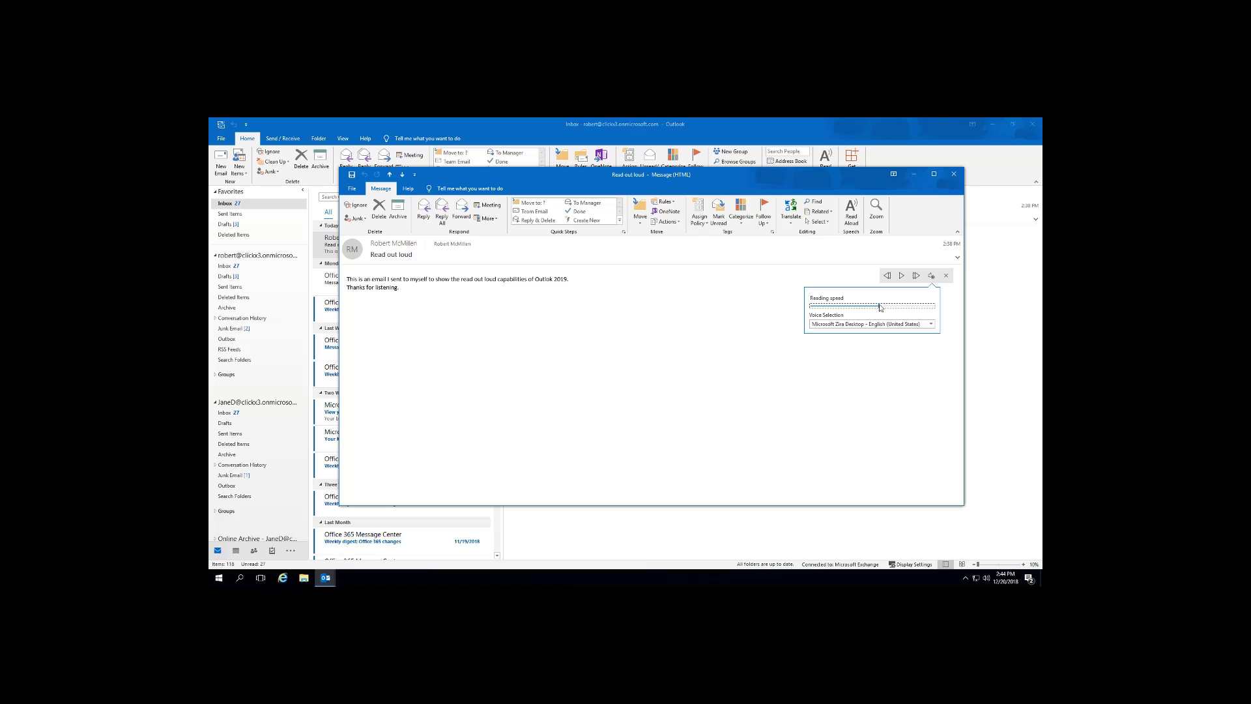
{"action": "left_click_drag", "start_coordinate": [882, 306], "coordinate": [933, 309]}
{"action": "left_click", "coordinate": [904, 347]}
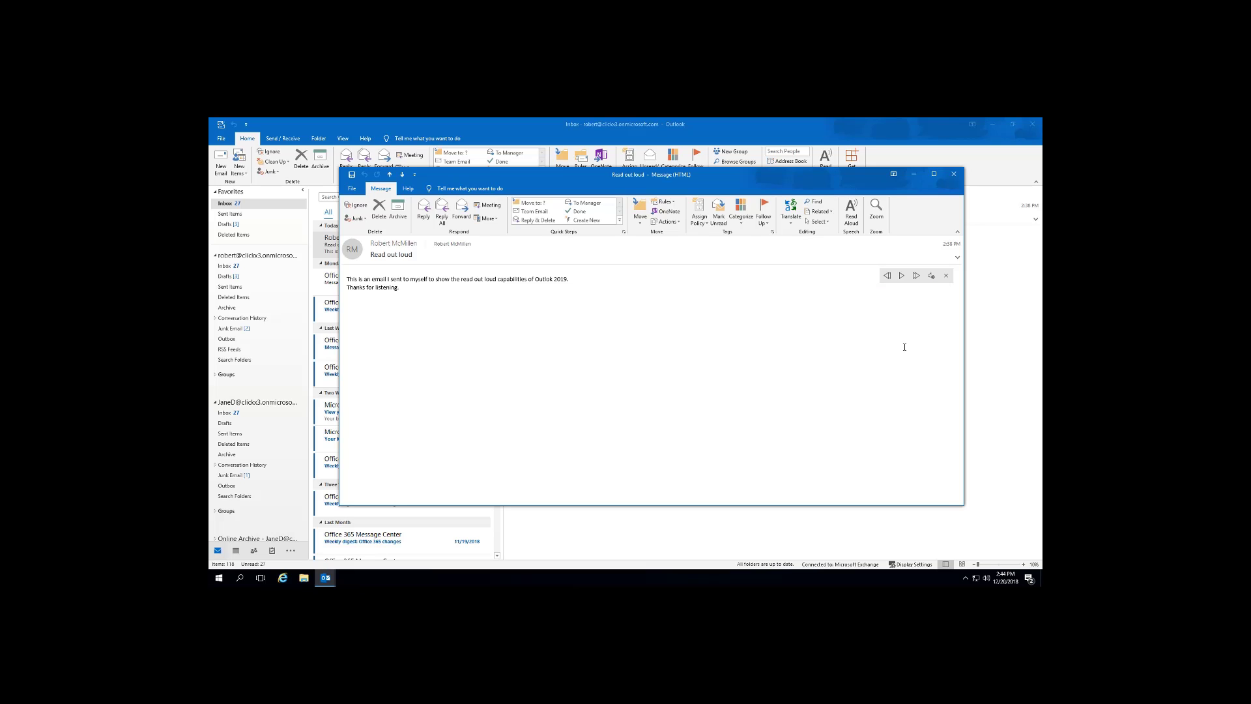
{"action": "left_click", "coordinate": [902, 275]}
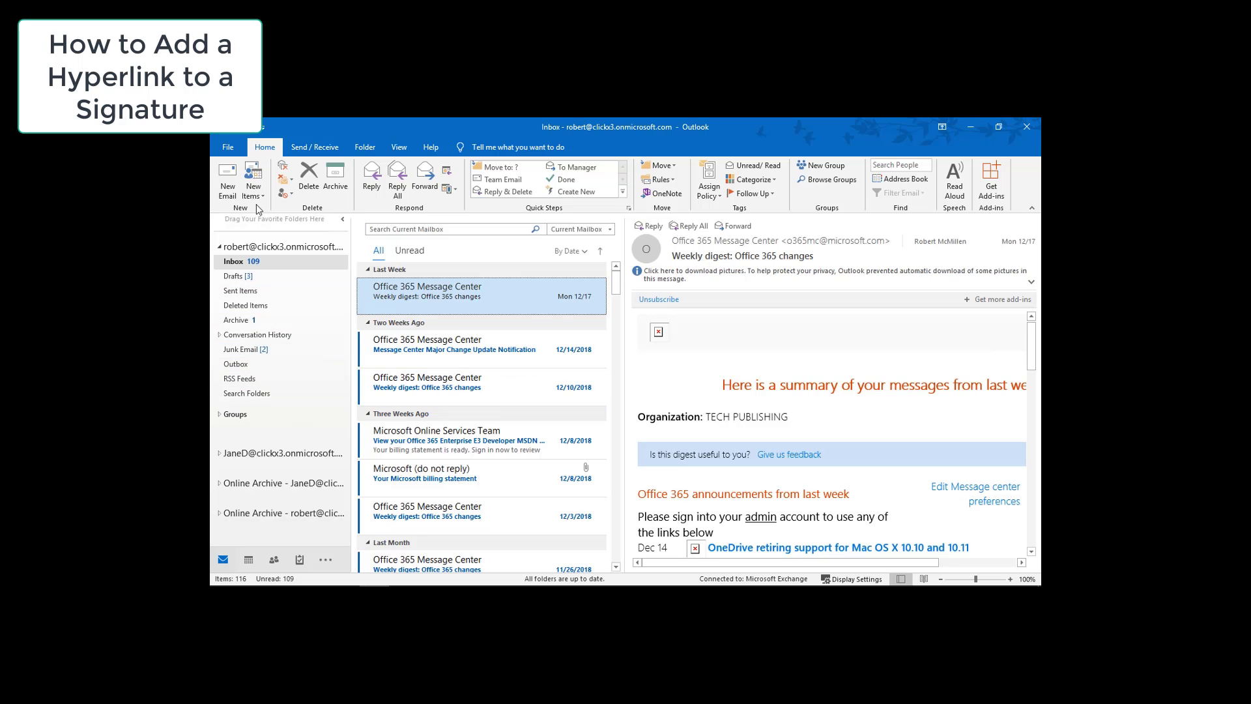
Open Signatures and Stationery through File > Options > Mail to show the Sig1 signature.
{"action": "left_click", "coordinate": [228, 151]}
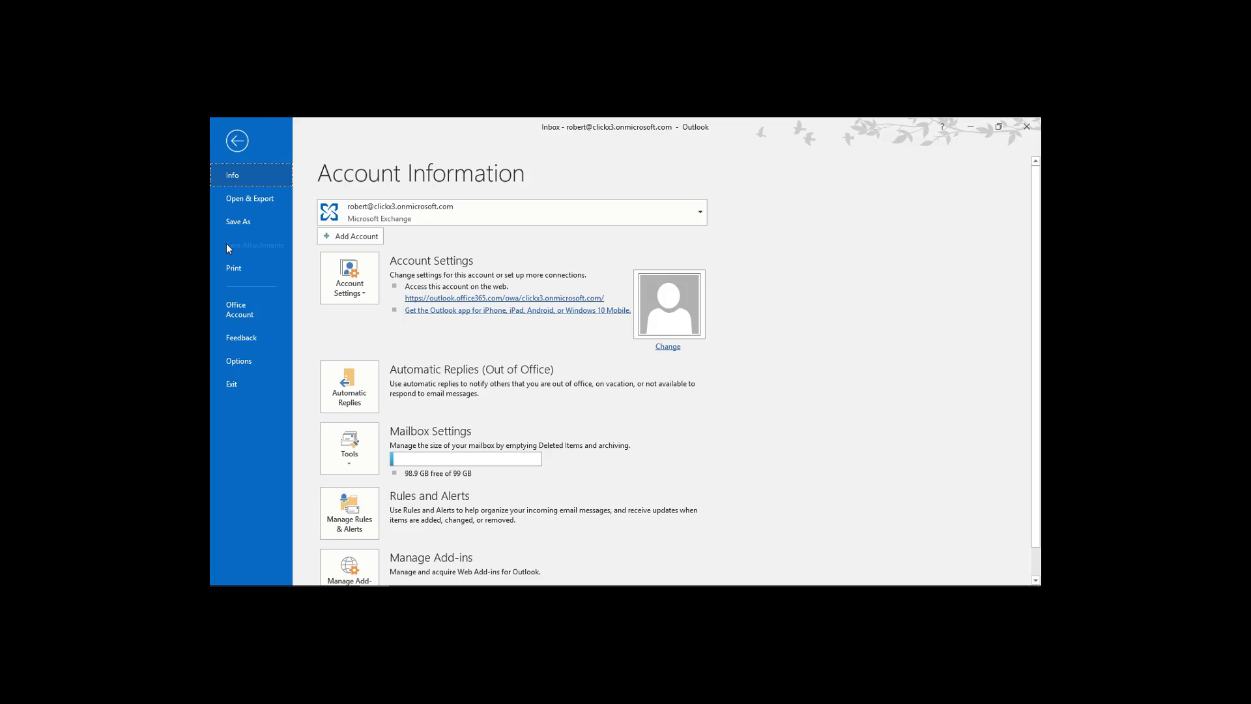
{"action": "left_click", "coordinate": [243, 362]}
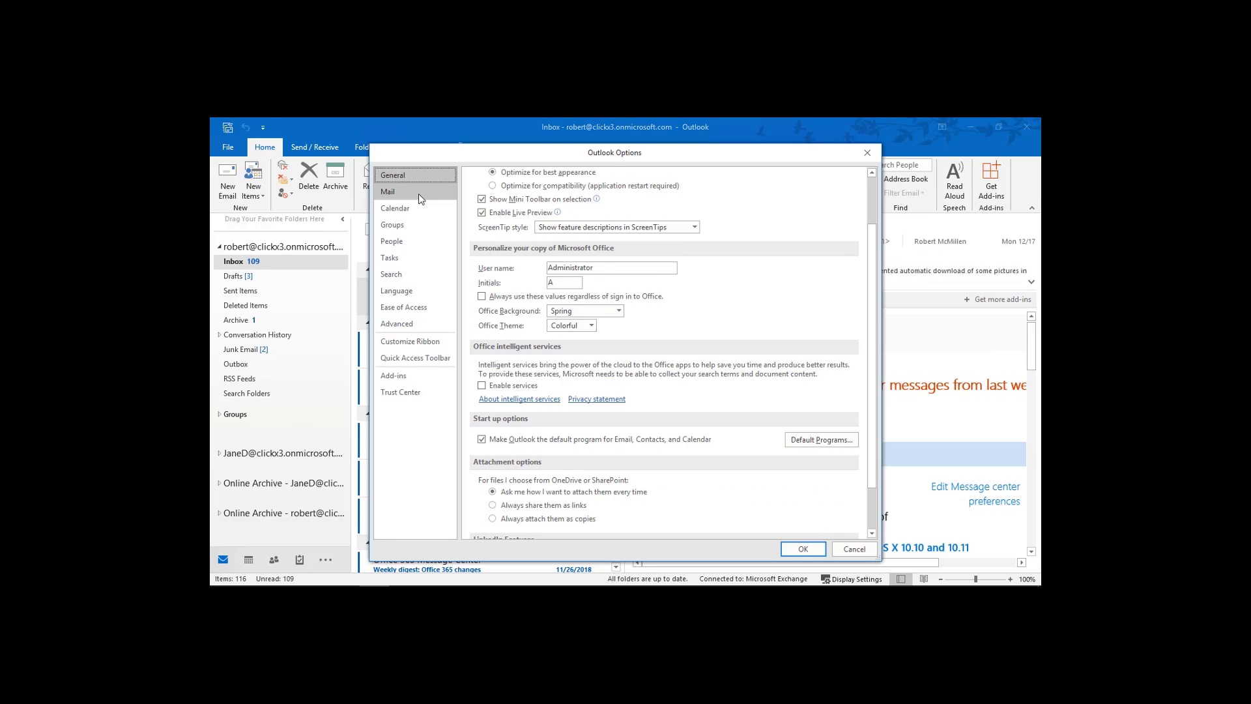
{"action": "left_click", "coordinate": [420, 195]}
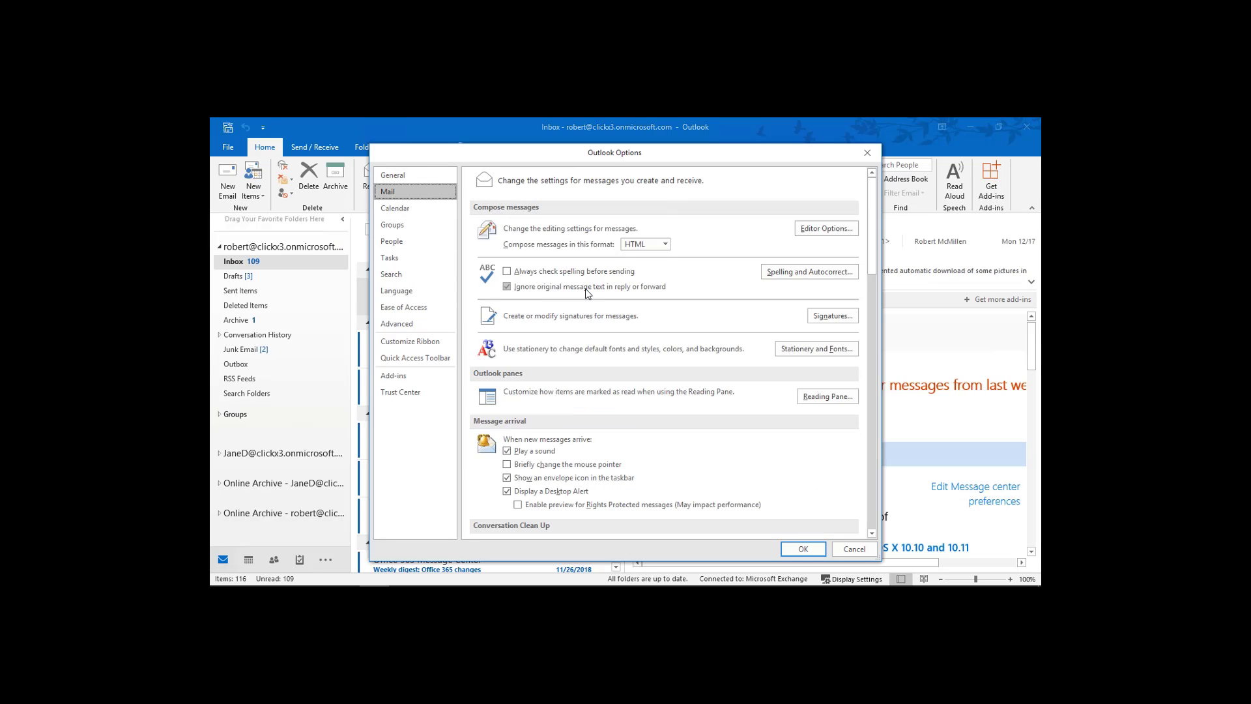
{"action": "left_click", "coordinate": [818, 318]}
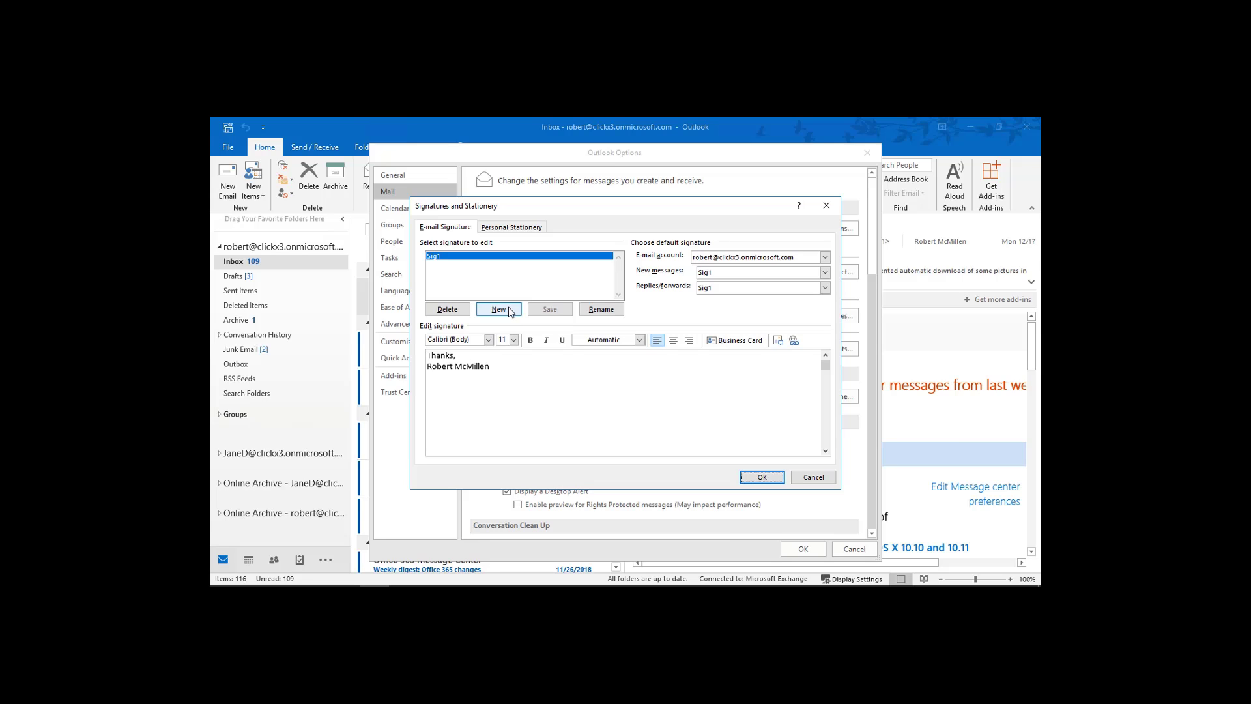
{"action": "left_click", "coordinate": [515, 369]}
{"action": "key", "text": "Return"}
{"action": "type", "text": "http"}
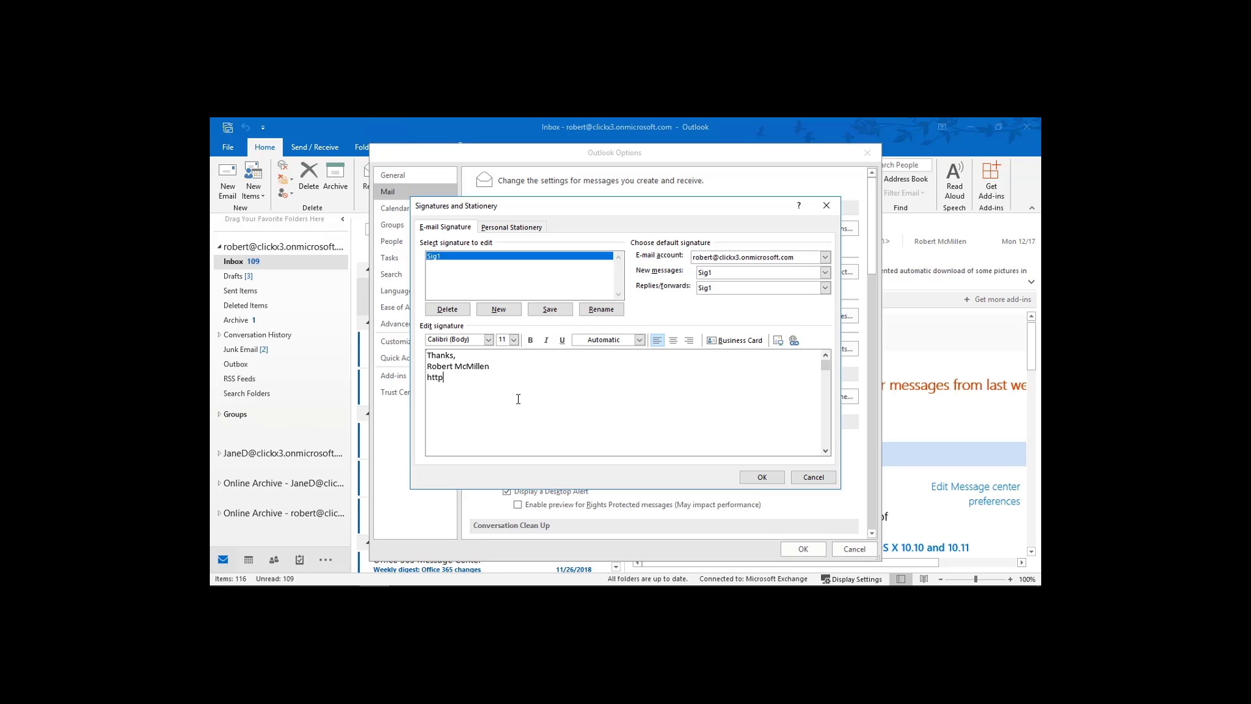
{"action": "type", "text": "://techpublishing.com"}
{"action": "left_click", "coordinate": [795, 341]}
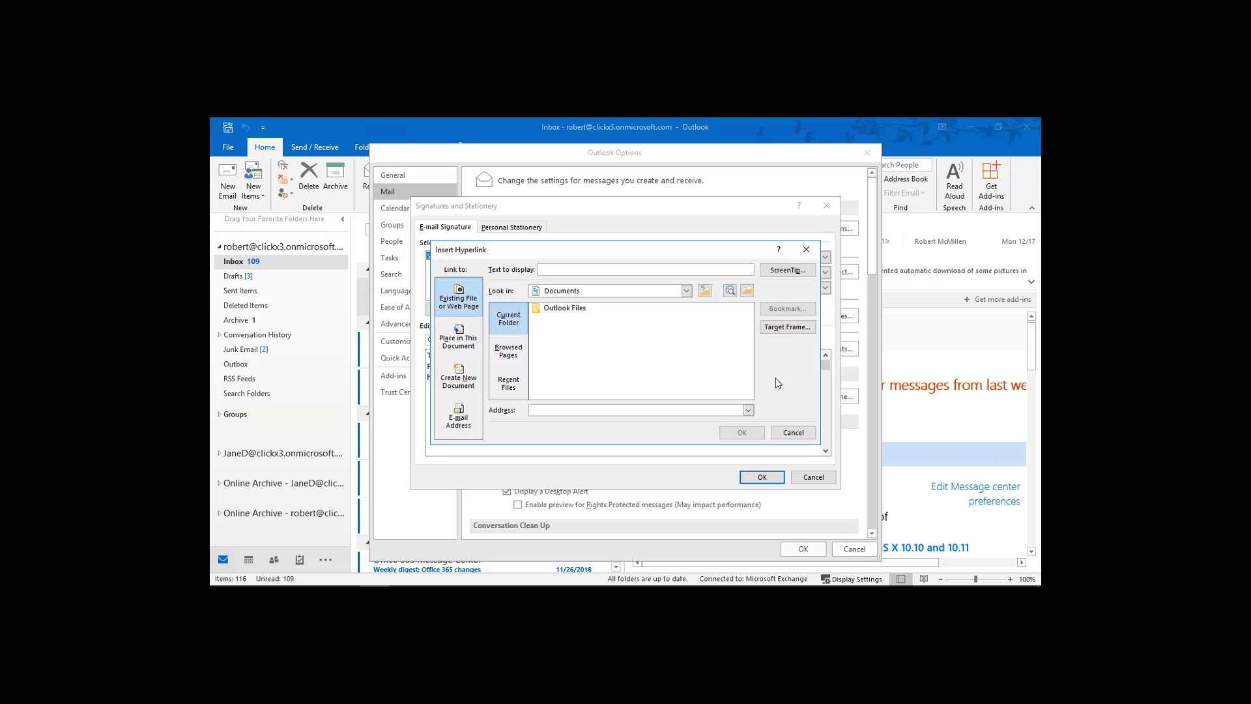
{"action": "left_click", "coordinate": [667, 410]}
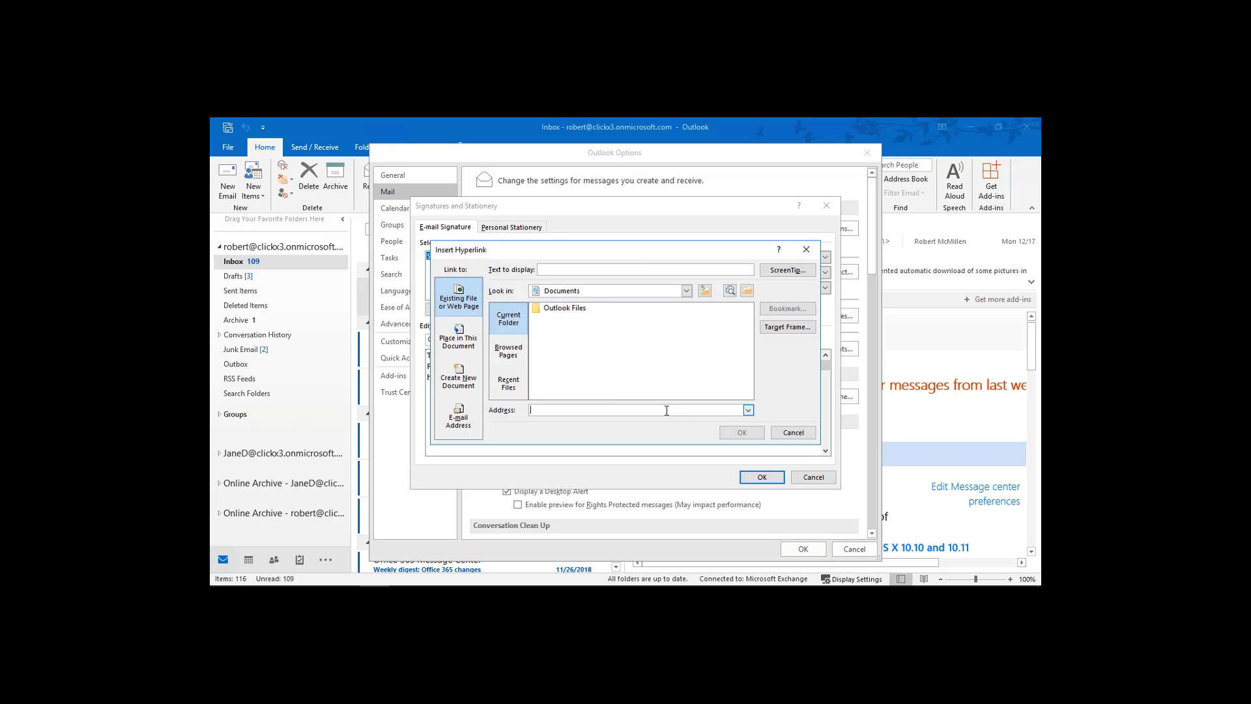
{"action": "left_click", "coordinate": [794, 432]}
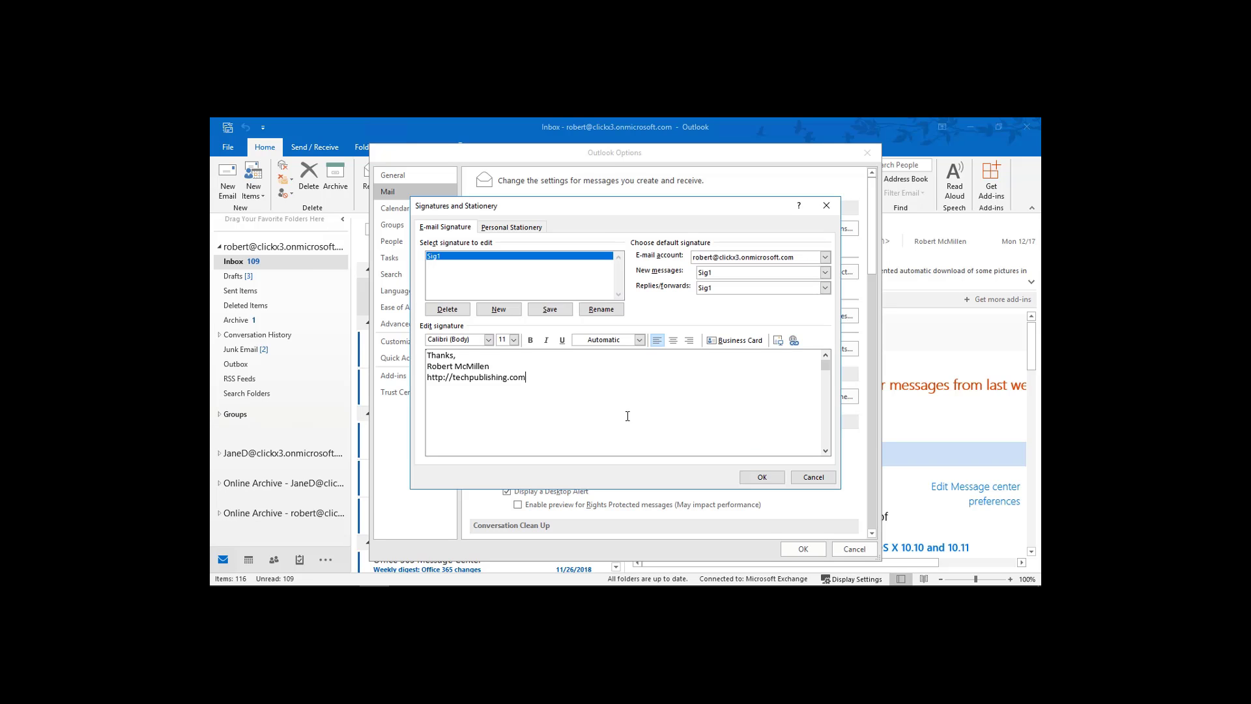
Copy the URL line and turn it into a hyperlink with Insert Hyperlink.
{"action": "triple_click", "coordinate": [443, 391]}
{"action": "key", "text": "ctrl+c"}
{"action": "right_click", "coordinate": [485, 379]}
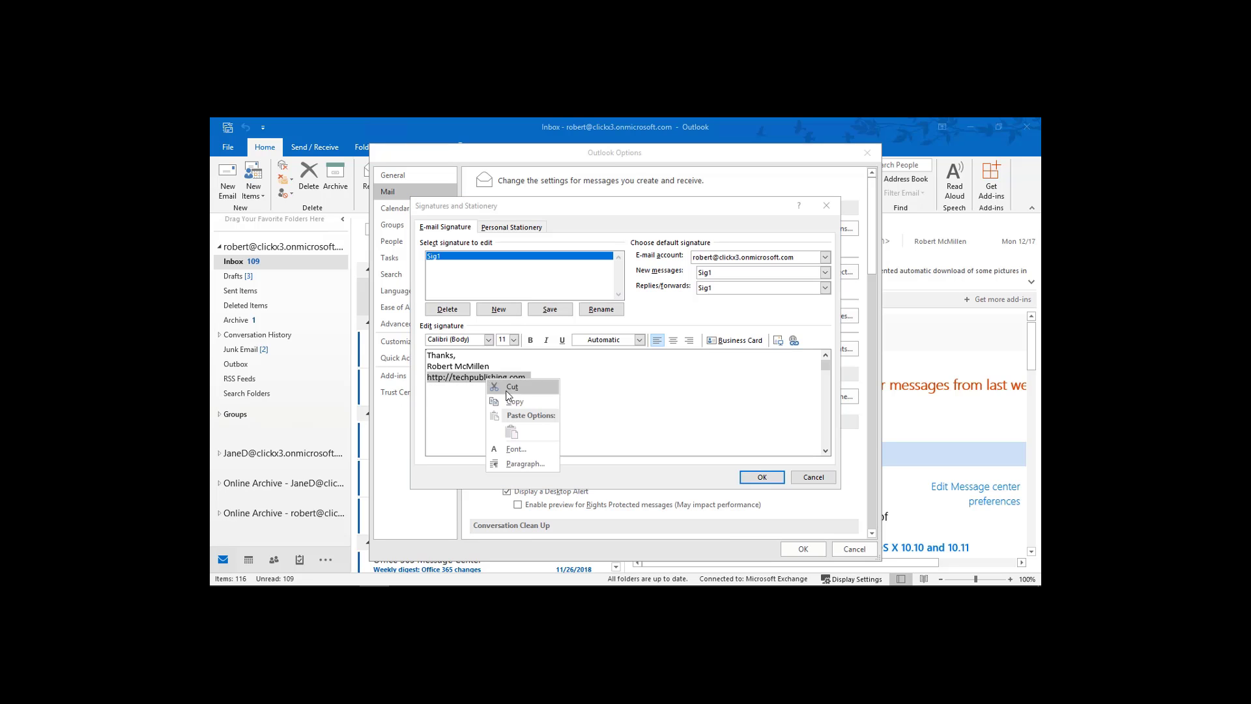
{"action": "left_click", "coordinate": [515, 400]}
{"action": "left_click", "coordinate": [793, 340]}
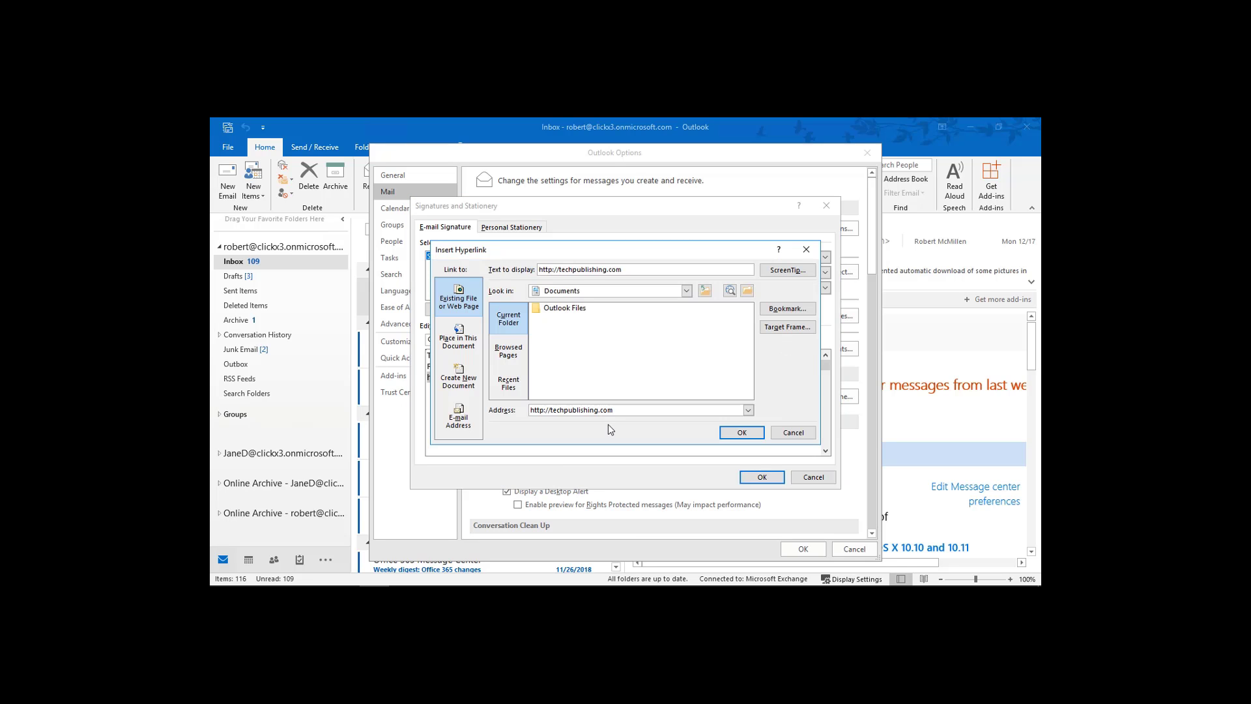
{"action": "left_click", "coordinate": [735, 434]}
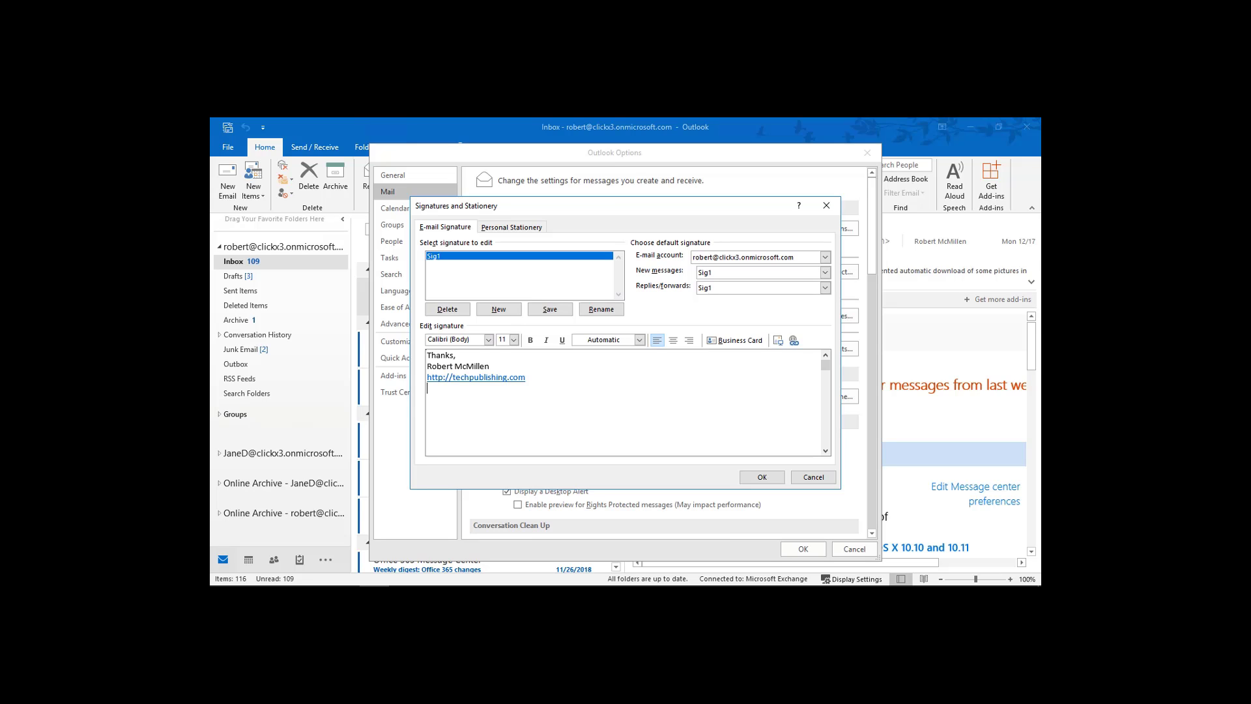
{"action": "type", "text": "Visit Our Website"}
{"action": "left_click_drag", "start_coordinate": [498, 389], "coordinate": [412, 389]}
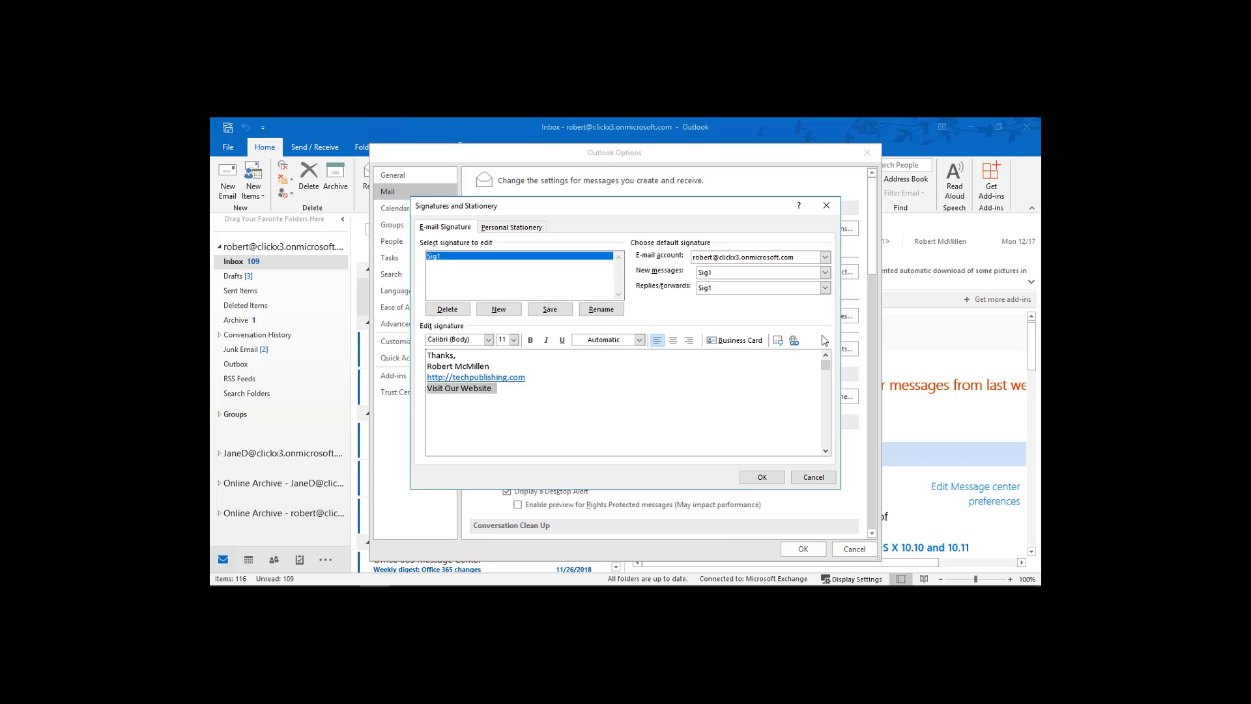
{"action": "left_click", "coordinate": [794, 340]}
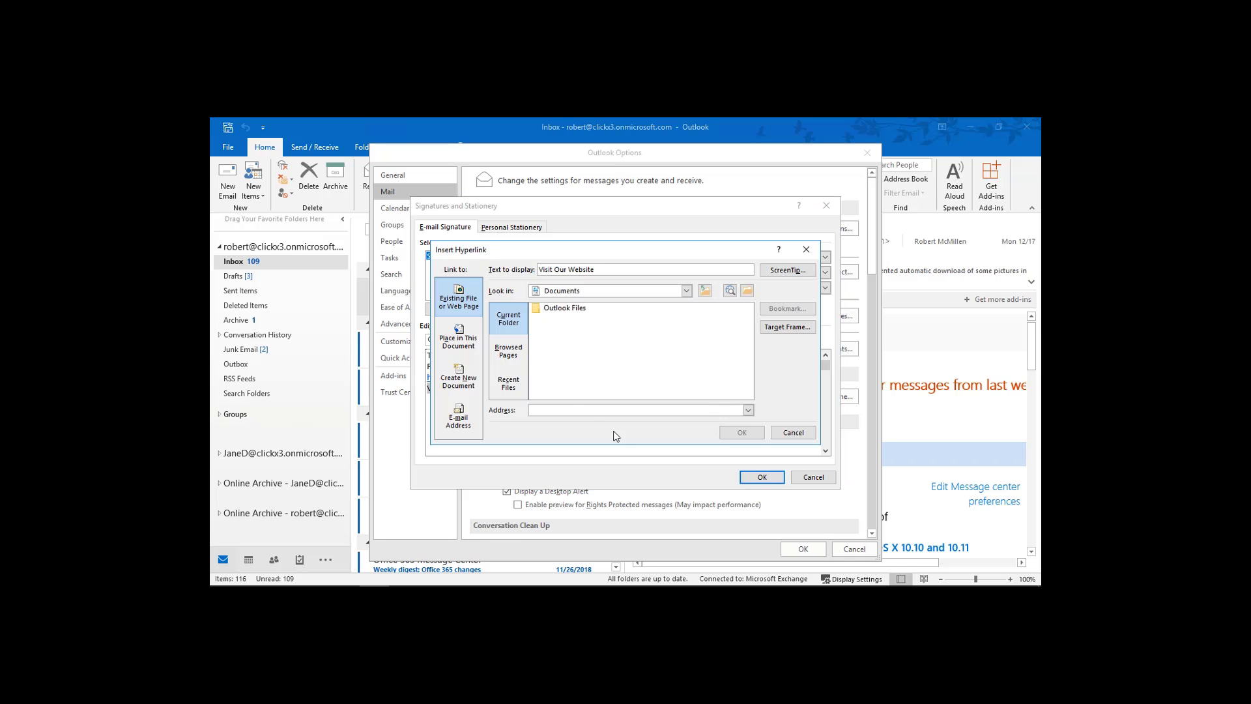
{"action": "right_click", "coordinate": [582, 409]}
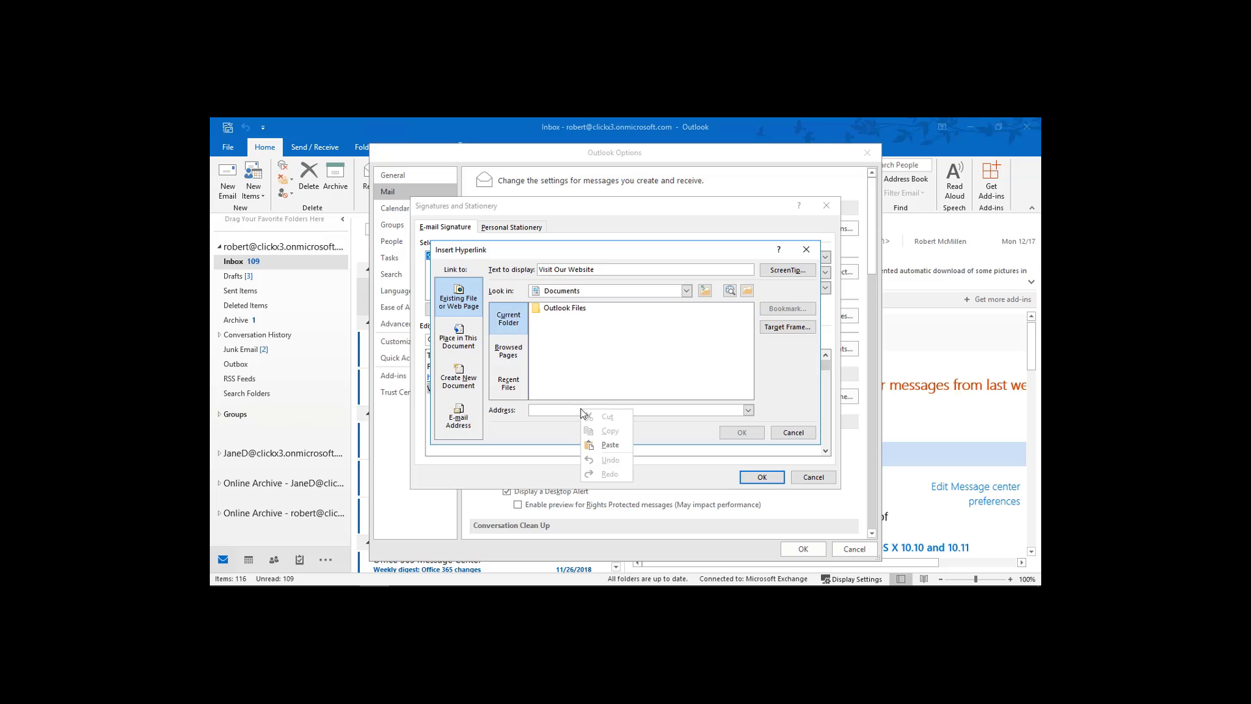
{"action": "left_click", "coordinate": [603, 445]}
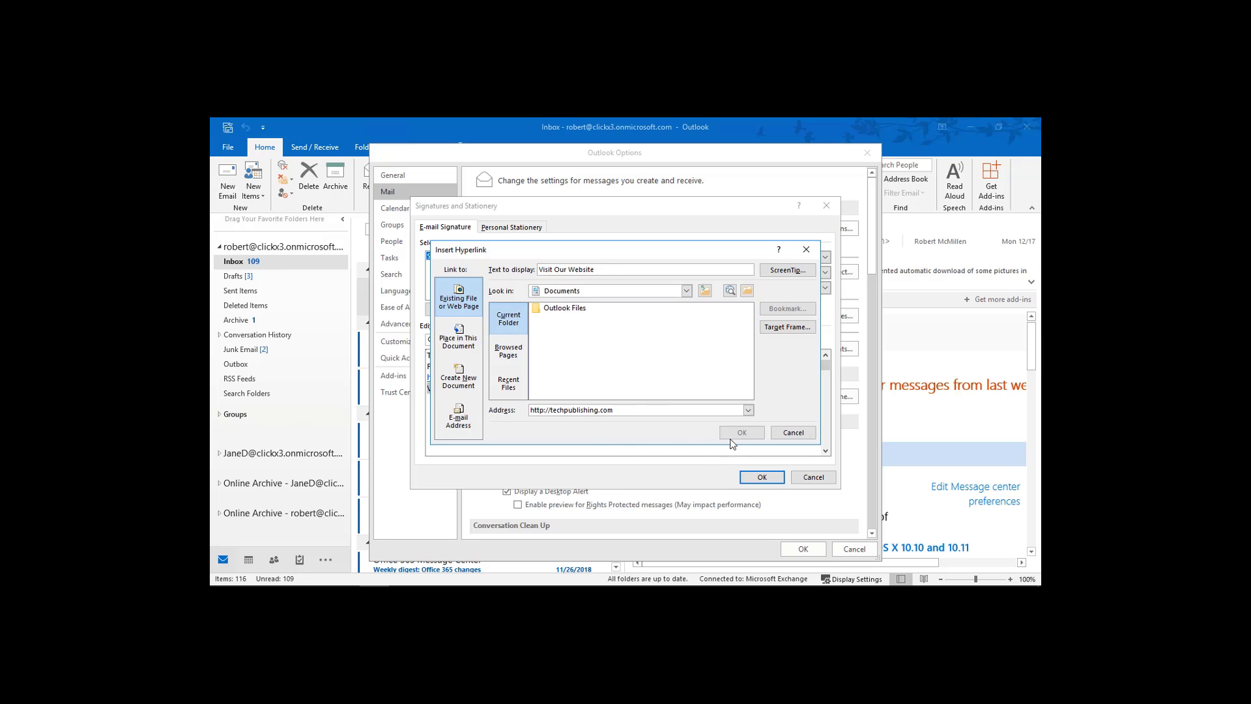
{"action": "left_click", "coordinate": [583, 411]}
{"action": "left_click", "coordinate": [617, 266]}
{"action": "left_click", "coordinate": [743, 433]}
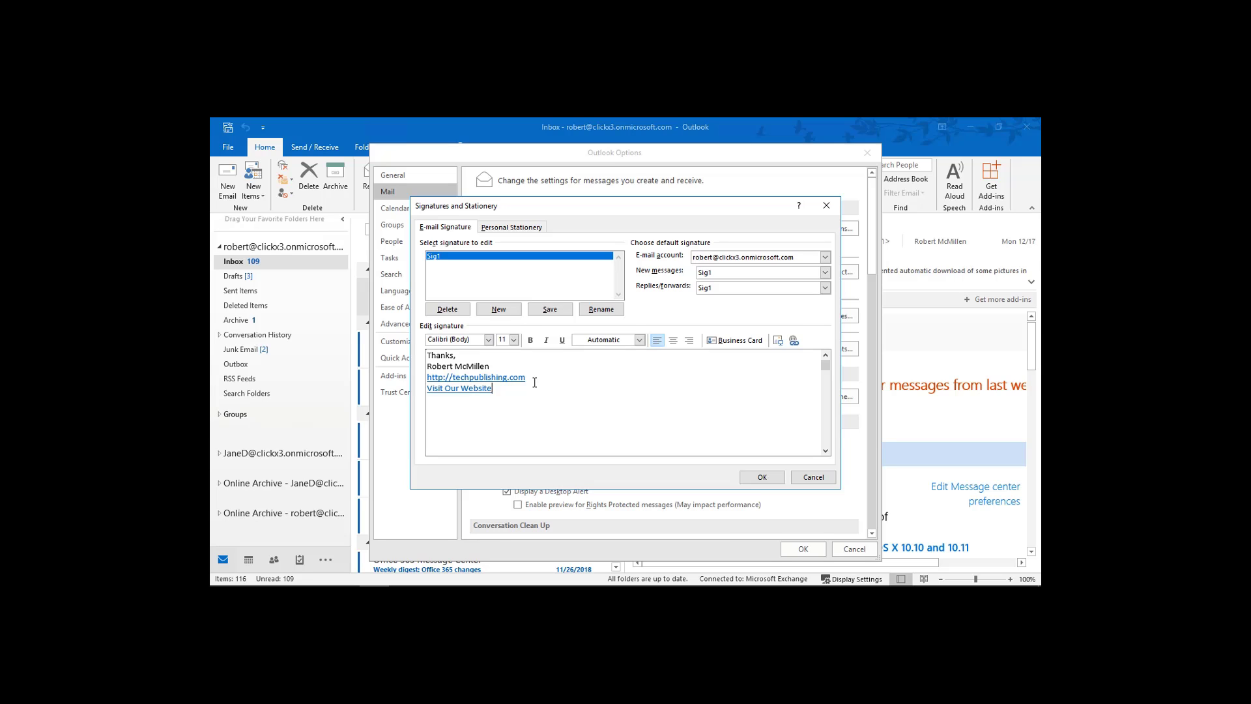
{"action": "left_click_drag", "start_coordinate": [527, 378], "coordinate": [427, 378]}
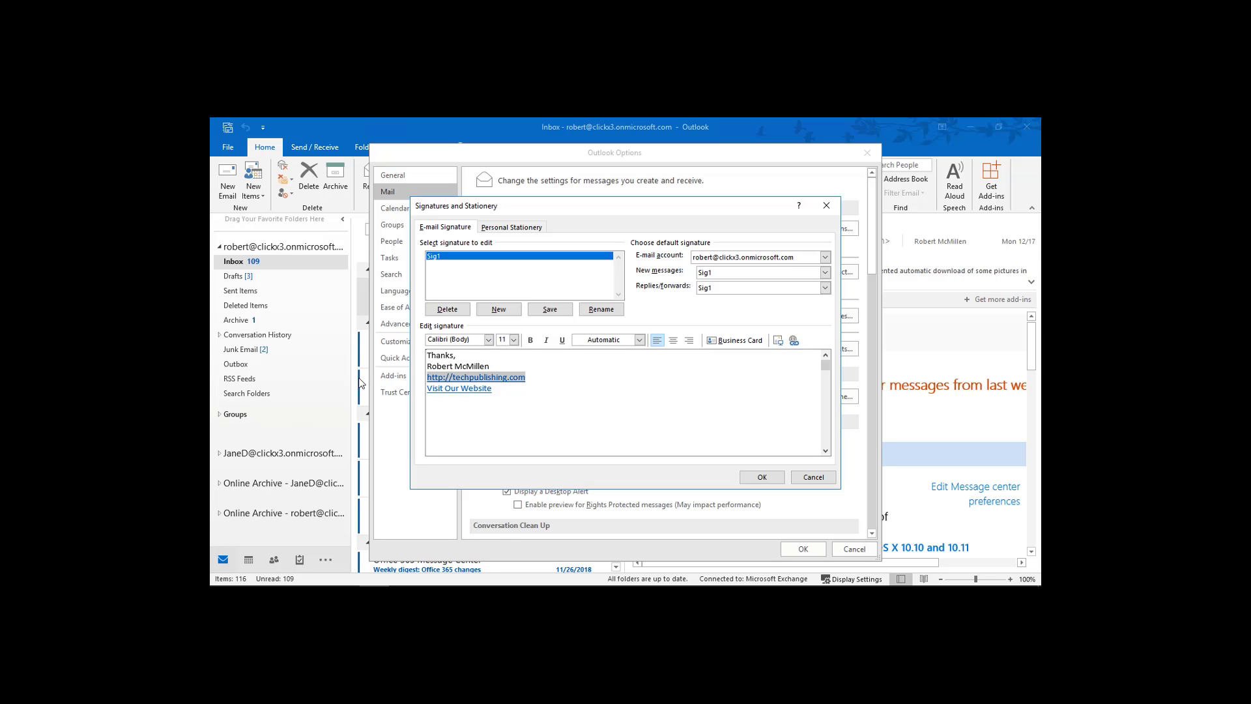
{"action": "key", "text": "Delete"}
{"action": "key", "text": "BackSpace"}
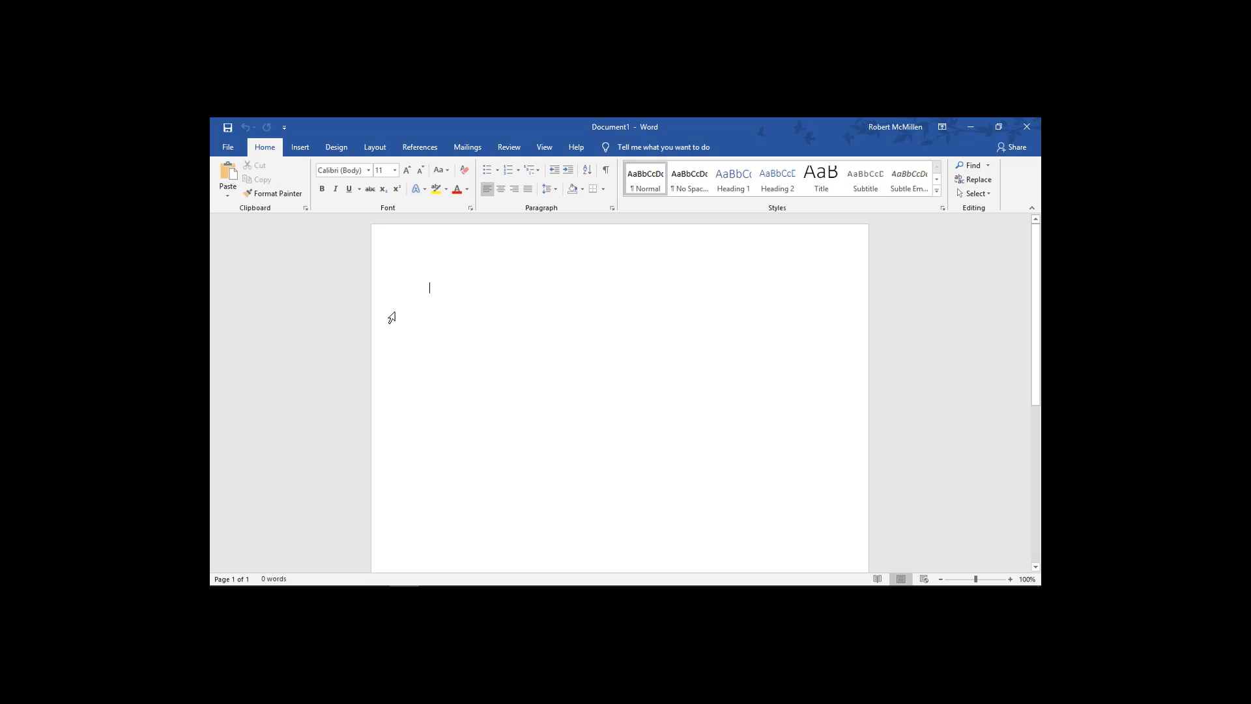
Insert the first 'computer' result from an Online Pictures search into Document1.
{"action": "left_click", "coordinate": [301, 148]}
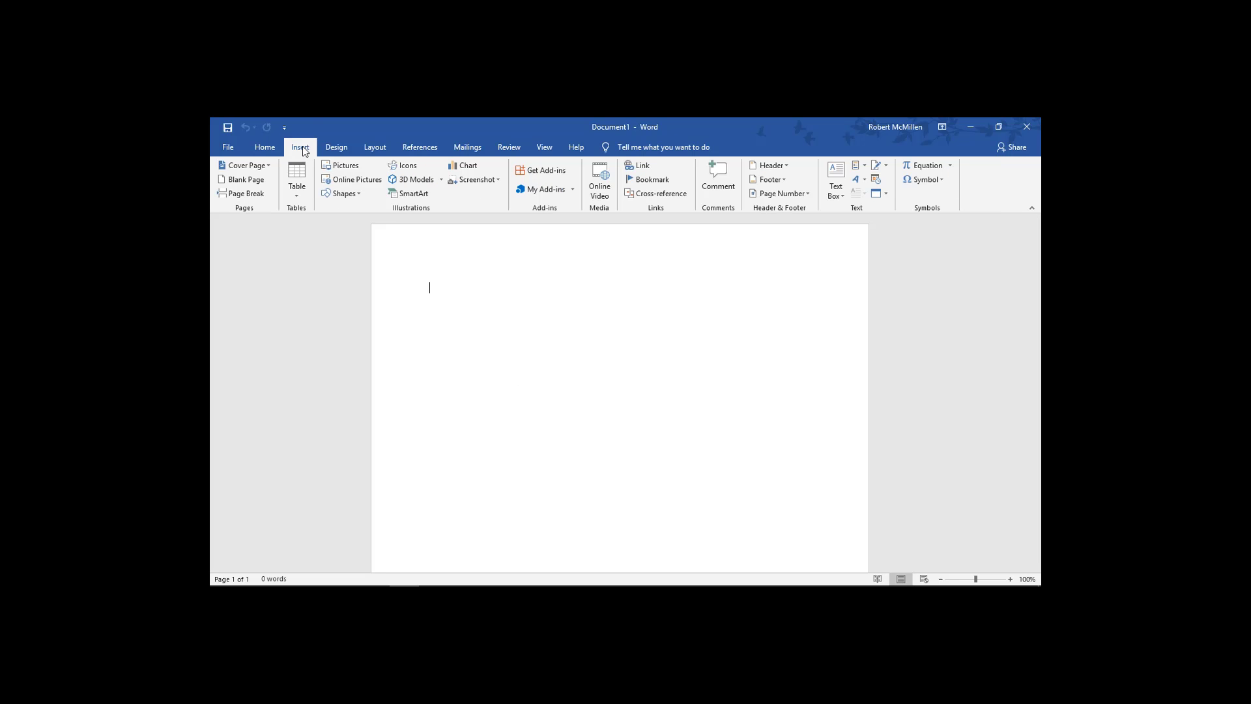
{"action": "left_click", "coordinate": [352, 181]}
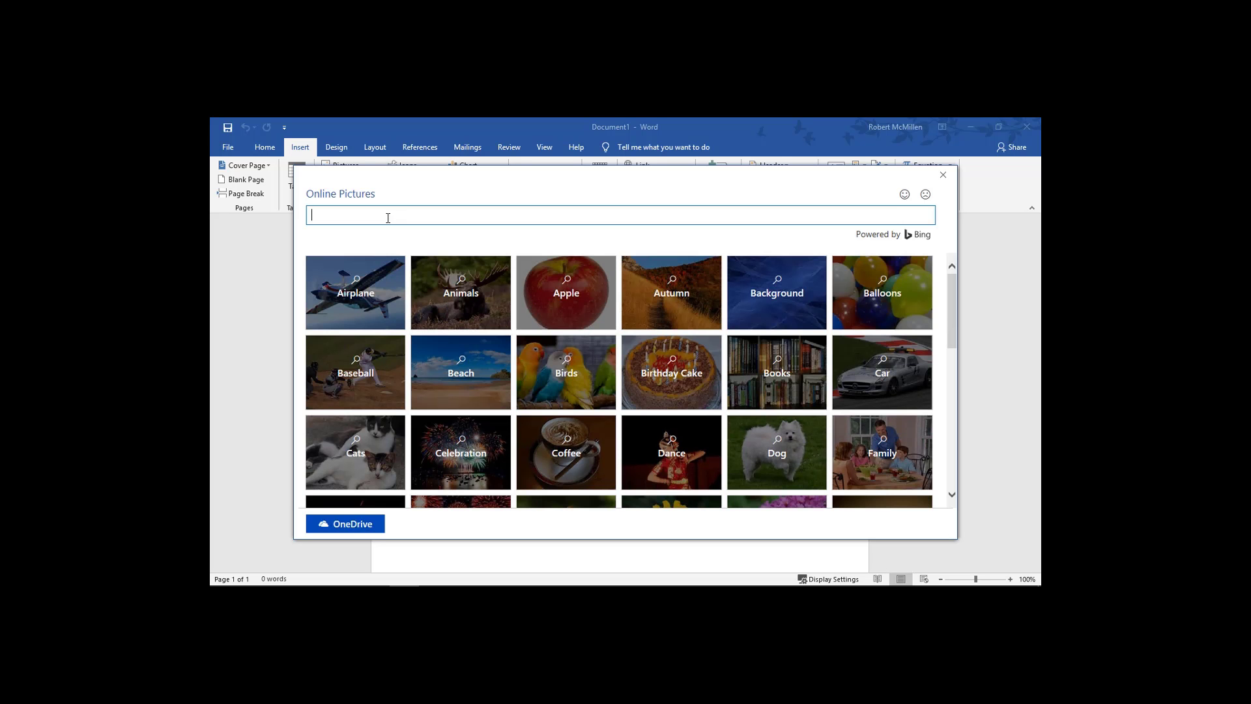
{"action": "type", "text": "computer"}
{"action": "key", "text": "Return"}
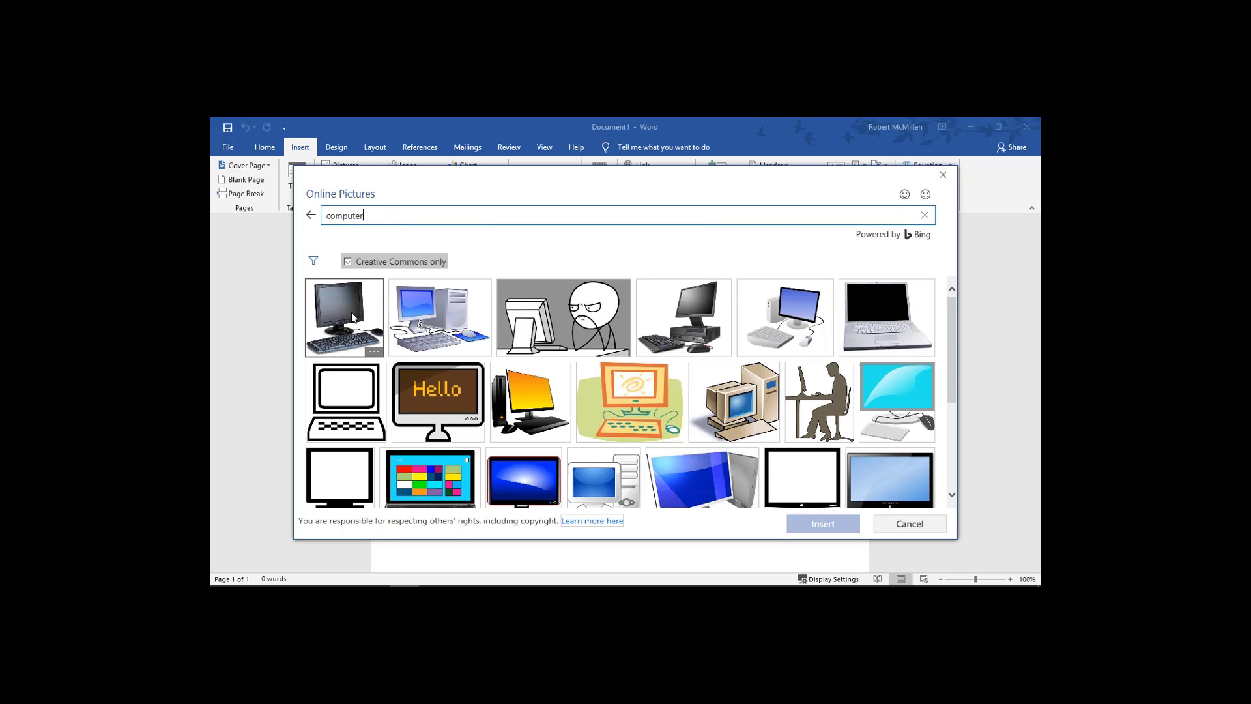
{"action": "double_click", "coordinate": [351, 312]}
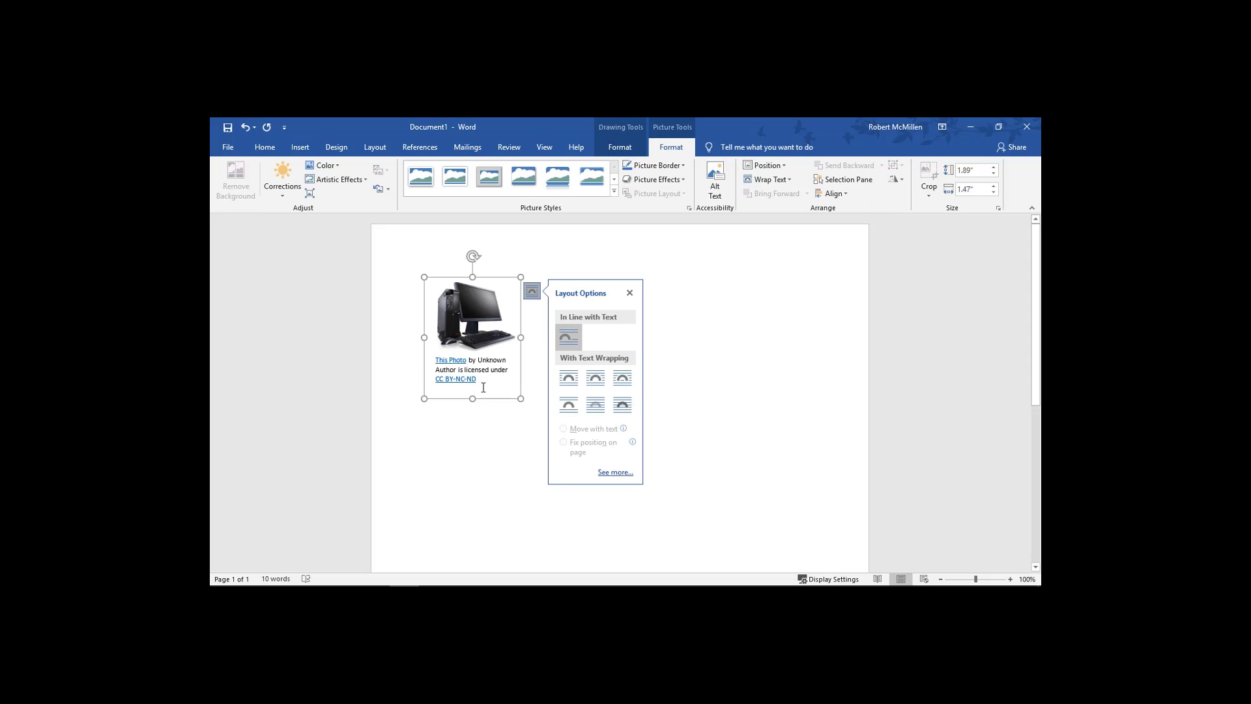
Delete the picture's attribution caption and copy the computer picture.
{"action": "left_click", "coordinate": [469, 377]}
{"action": "left_click_drag", "start_coordinate": [469, 377], "coordinate": [432, 358]}
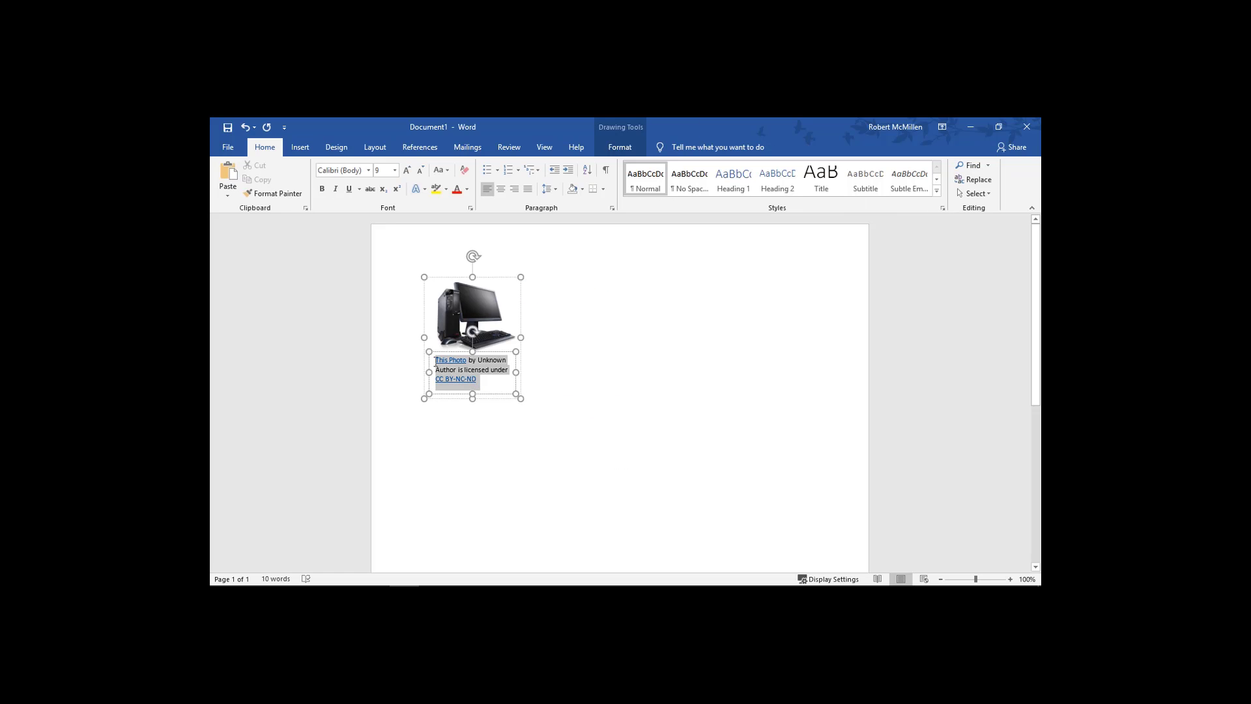
{"action": "key", "text": "Delete"}
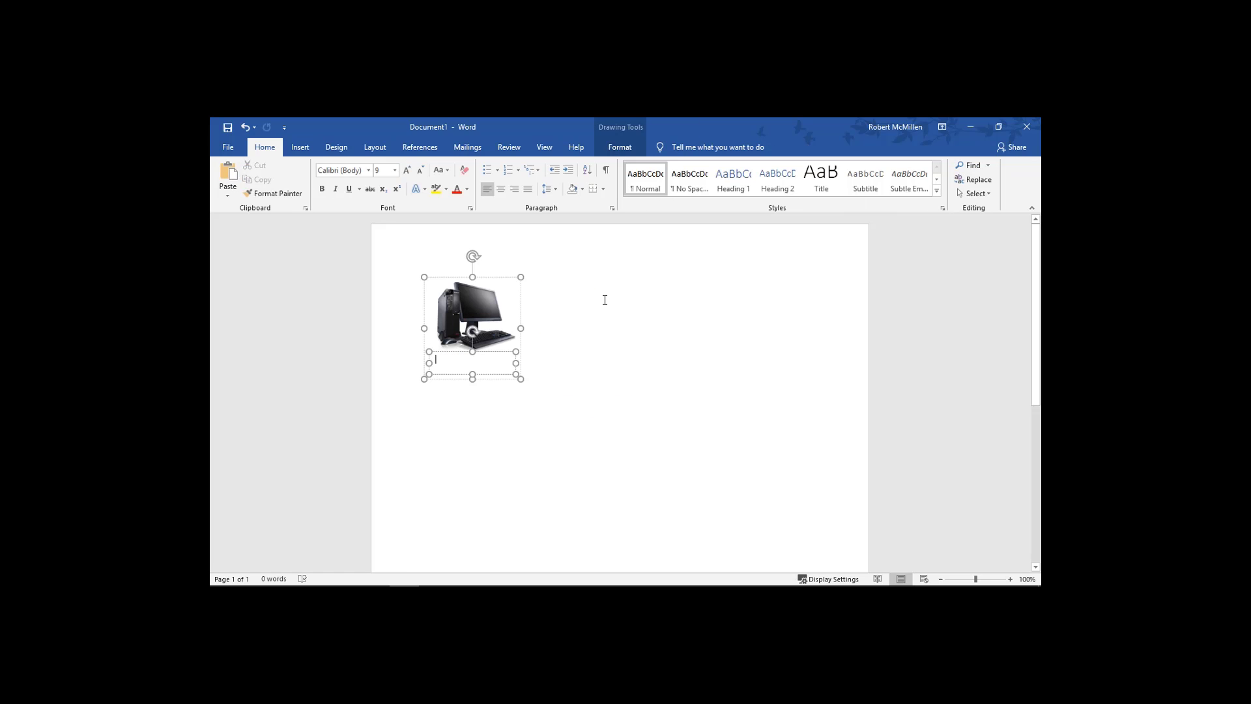
{"action": "left_click", "coordinate": [455, 315]}
{"action": "right_click", "coordinate": [457, 312]}
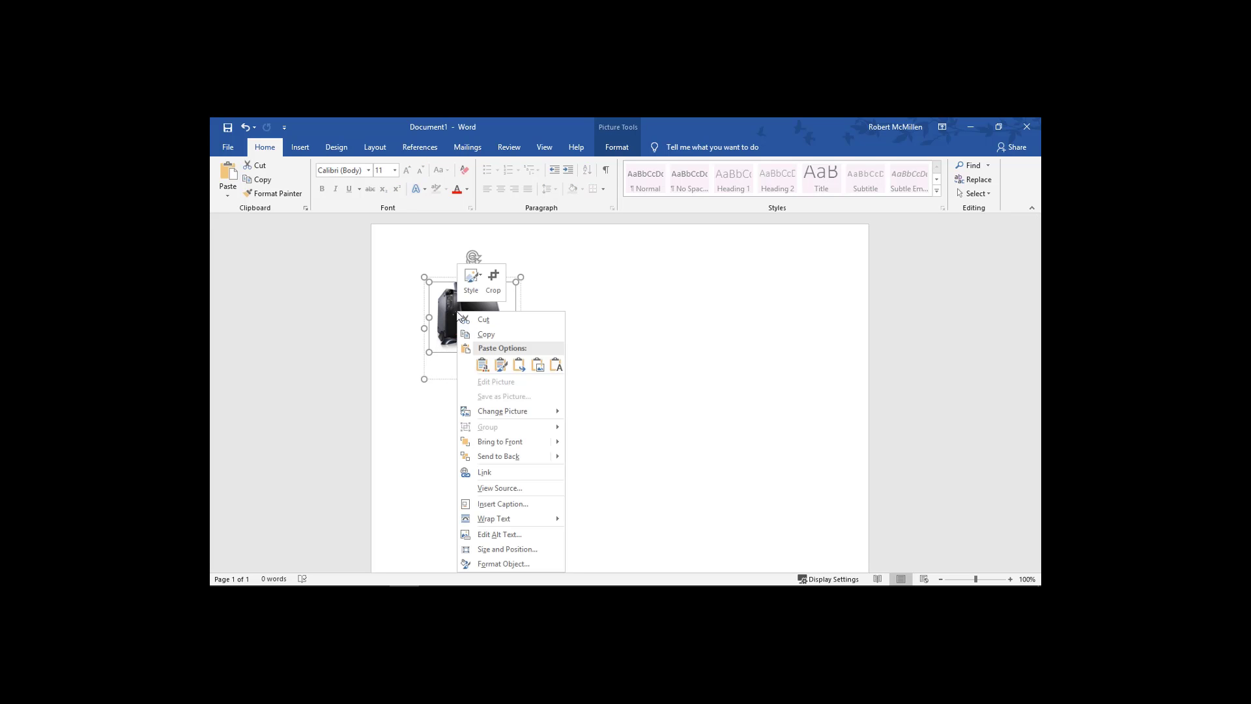
{"action": "left_click", "coordinate": [486, 335]}
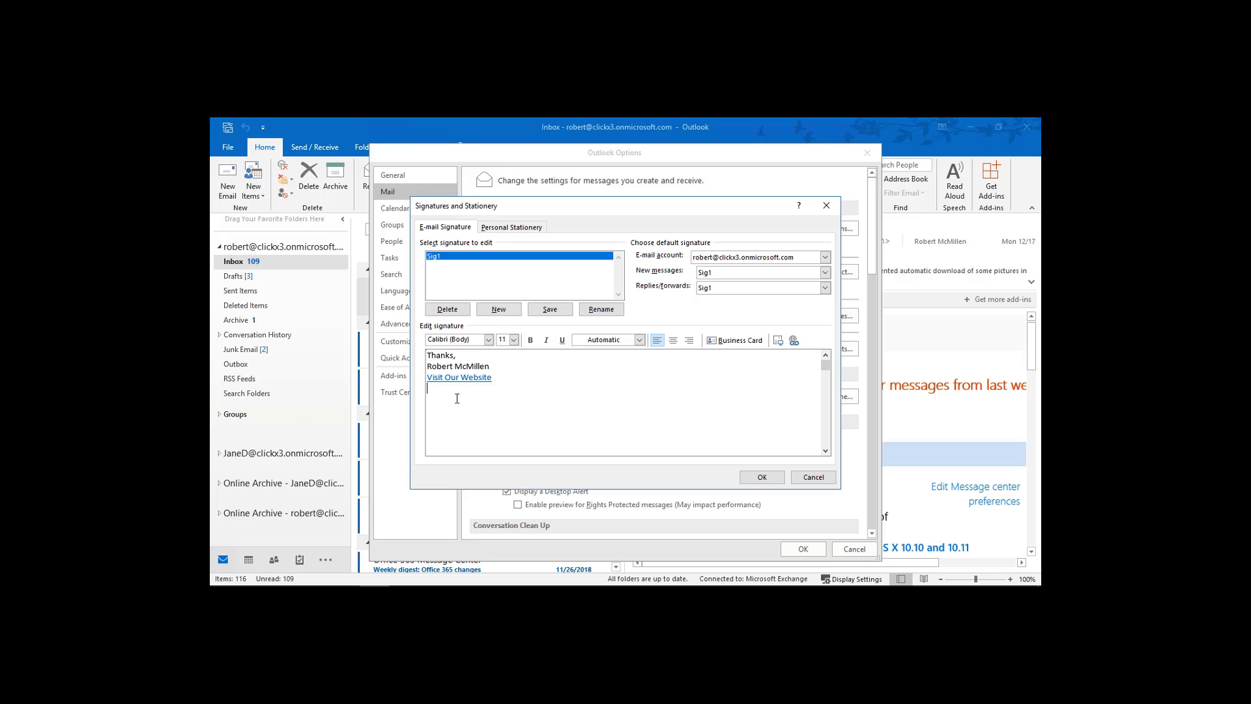
Paste the computer picture with Use Destination Theme under the Visit Our Website link.
{"action": "right_click", "coordinate": [457, 399]}
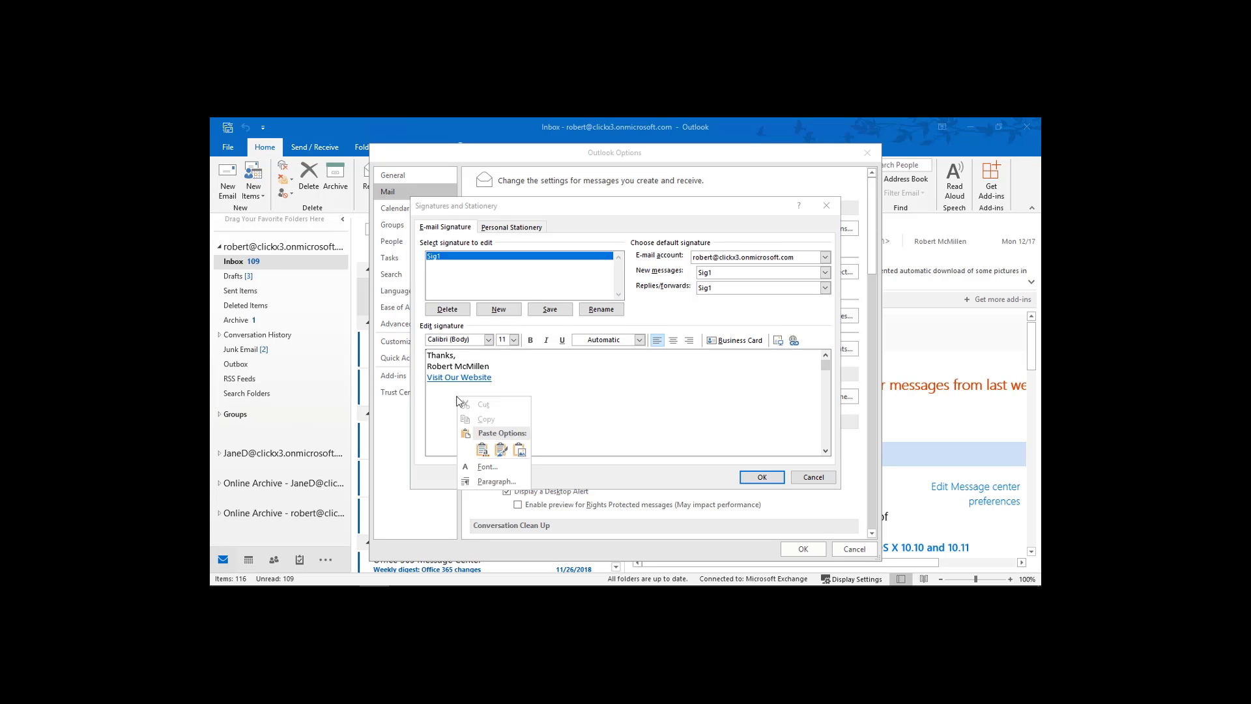
{"action": "left_click", "coordinate": [483, 450]}
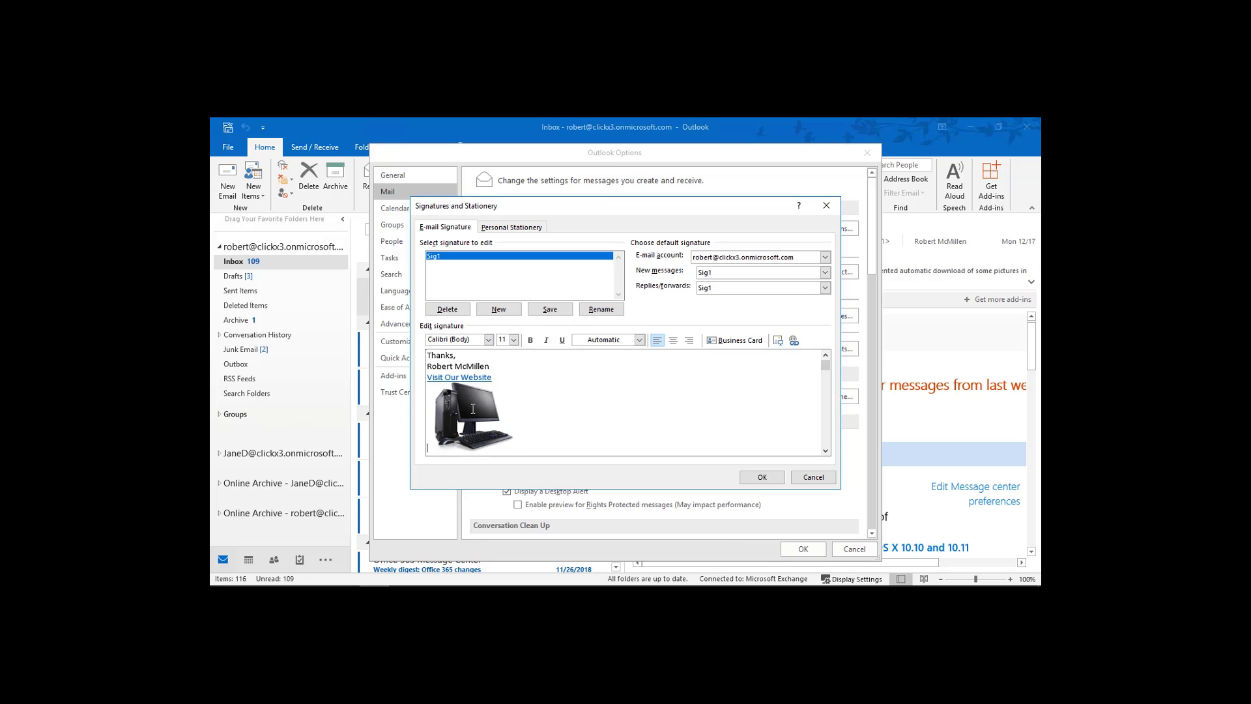
{"action": "left_click", "coordinate": [473, 408]}
{"action": "left_click", "coordinate": [793, 339]}
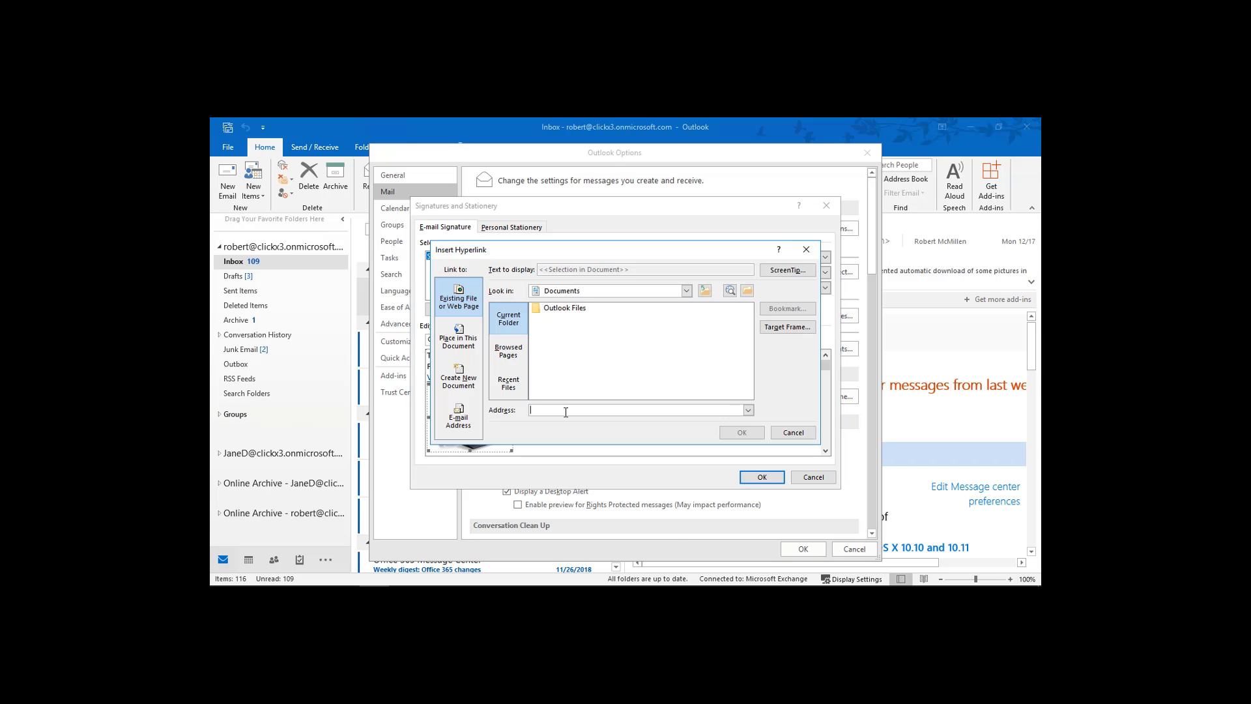
{"action": "type", "text": "http"}
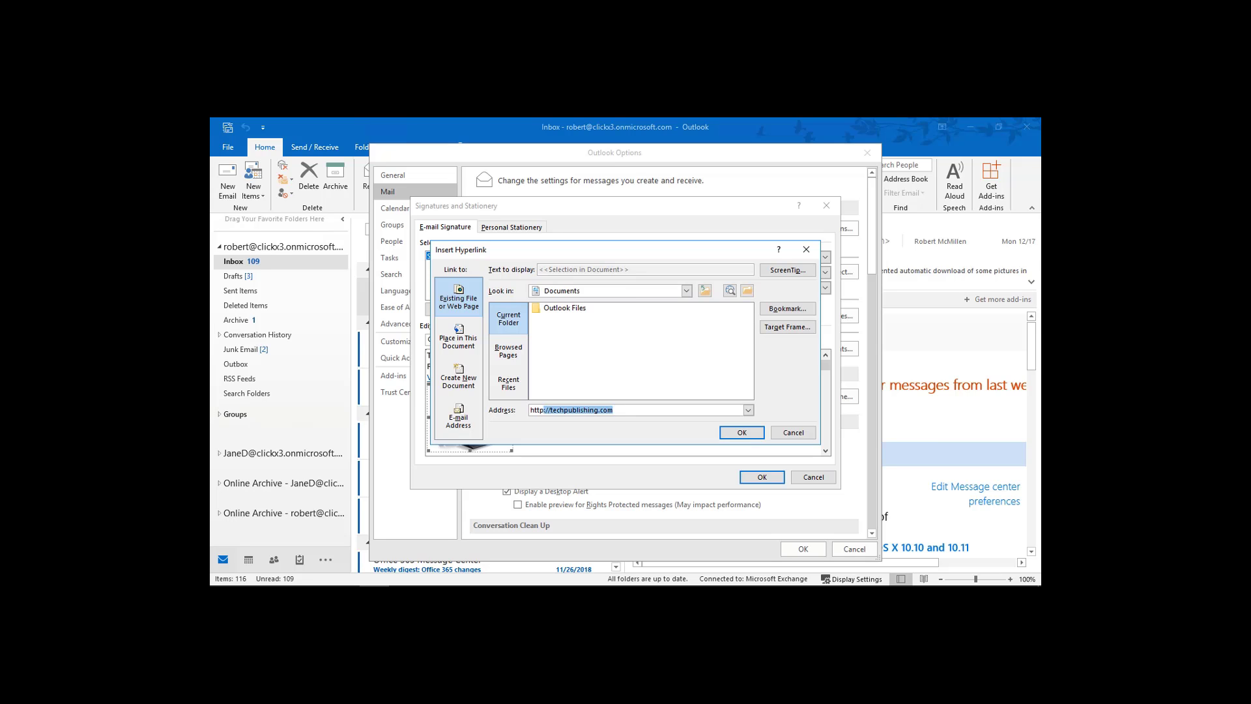
{"action": "type", "text": "://techpublishing.com"}
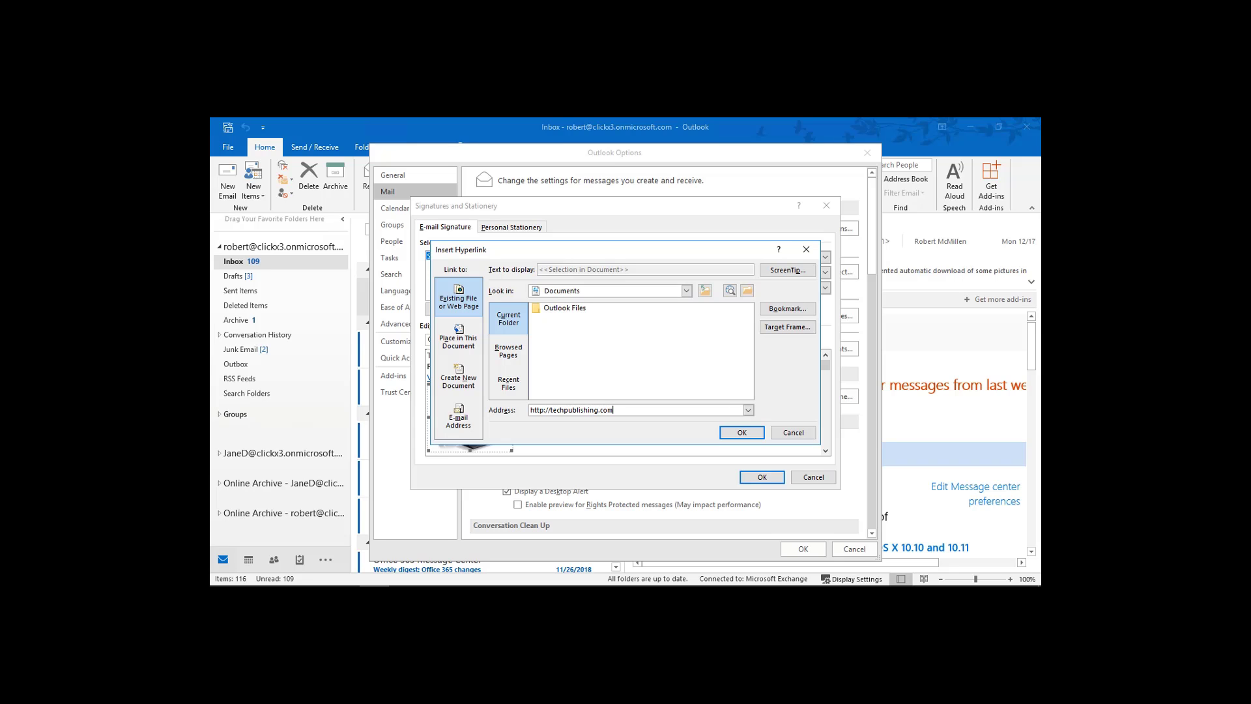
{"action": "left_click", "coordinate": [741, 432]}
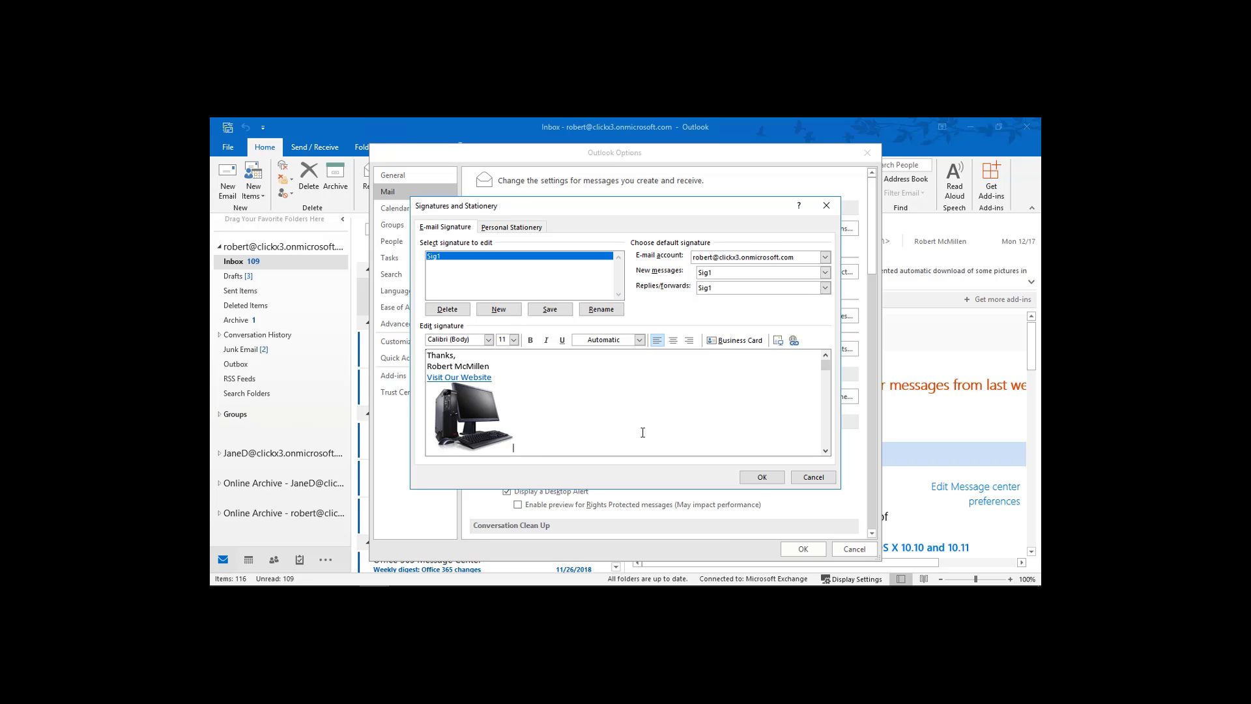
{"action": "left_click", "coordinate": [760, 479]}
{"action": "left_click", "coordinate": [791, 547]}
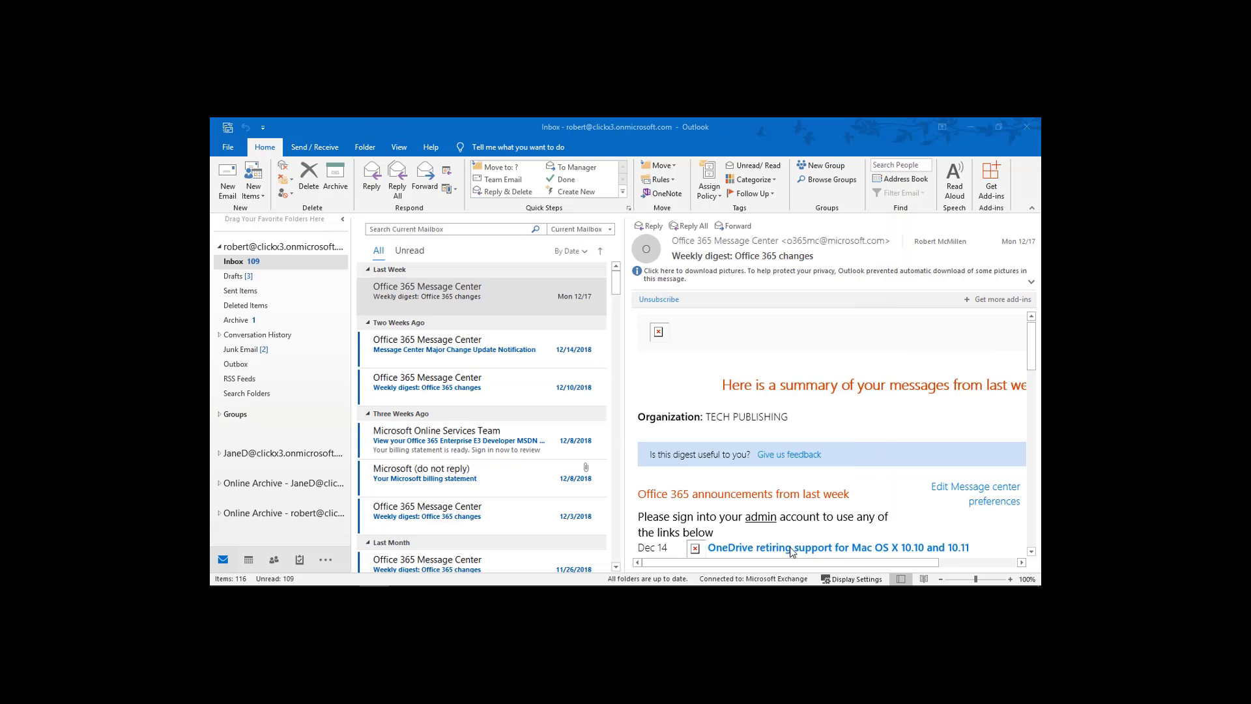
Send yourself a new 'test' email after checking its signature picture appears.
{"action": "left_click", "coordinate": [228, 189]}
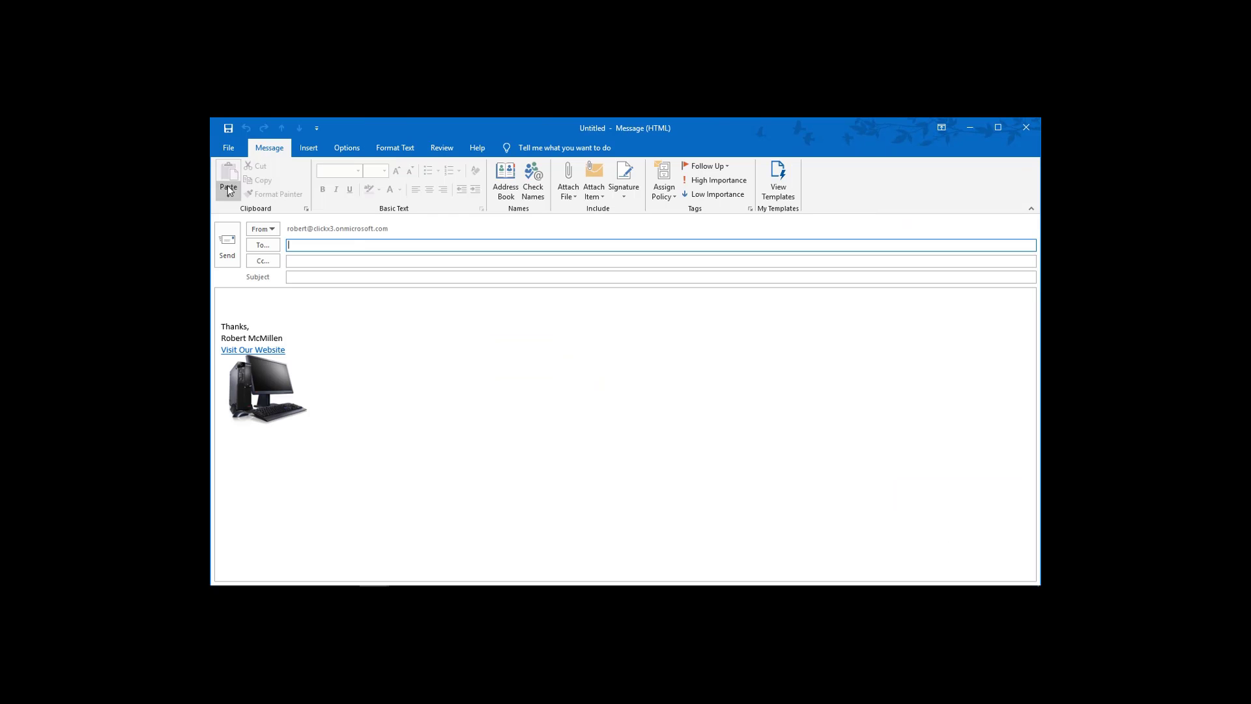
{"action": "left_click", "coordinate": [264, 384], "text": "ctrl"}
{"action": "left_click", "coordinate": [264, 385]}
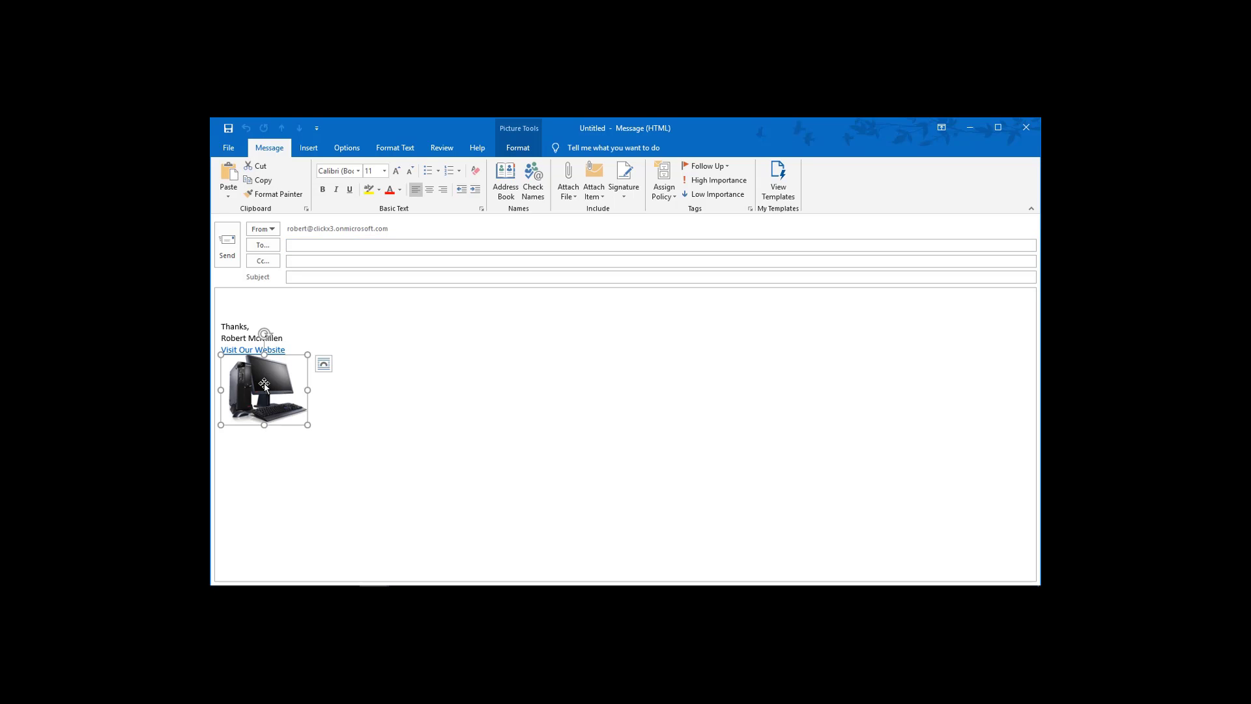
{"action": "left_click", "coordinate": [265, 433]}
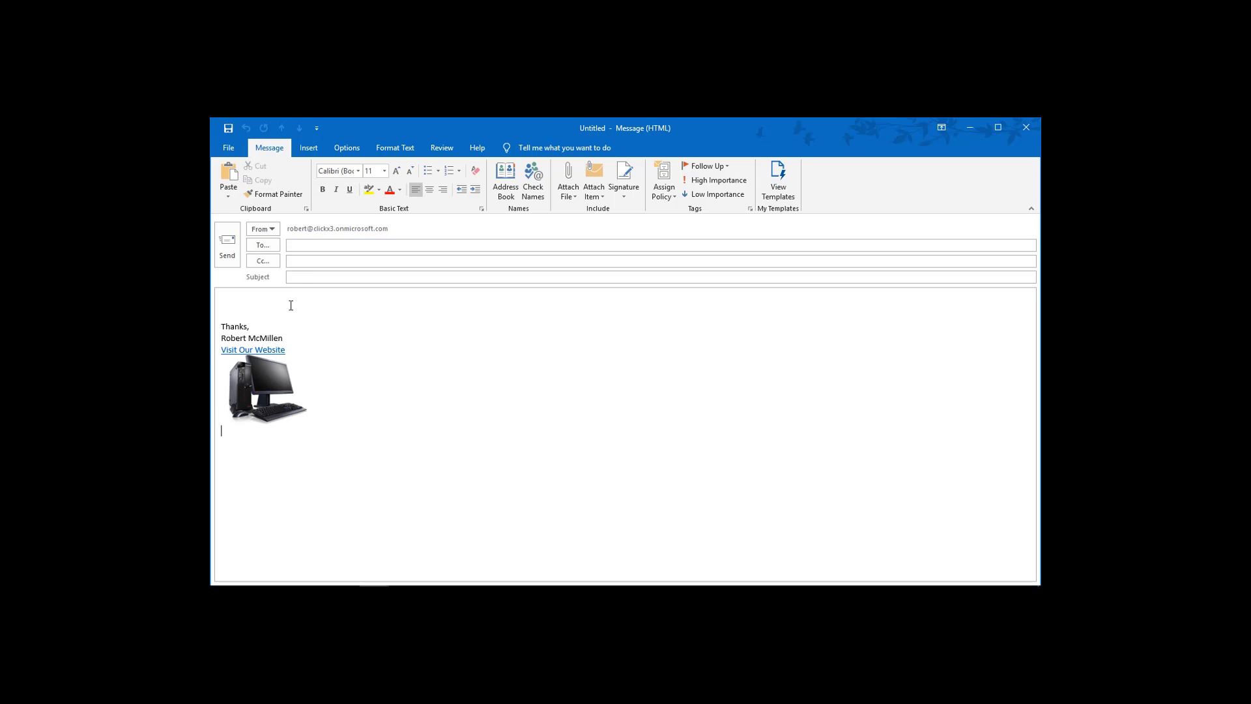
{"action": "left_click", "coordinate": [309, 245]}
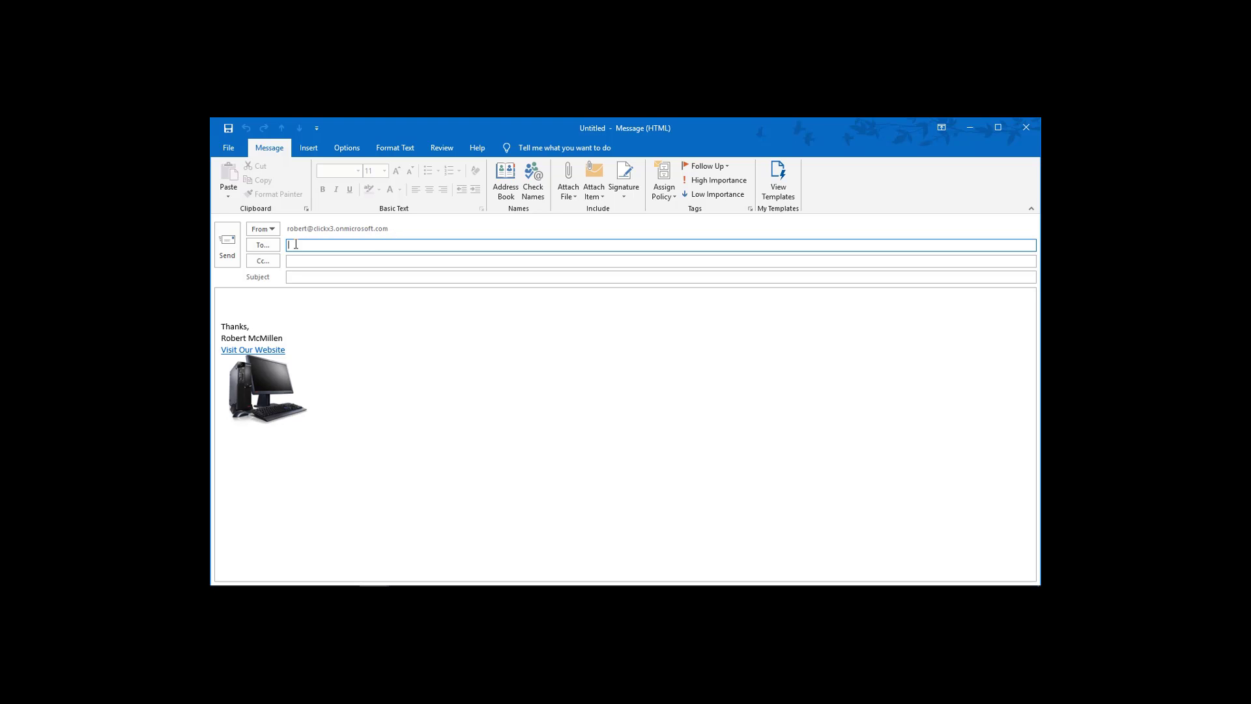
{"action": "type", "text": "robe"}
{"action": "key", "text": "Tab"}
{"action": "key", "text": "Tab"}
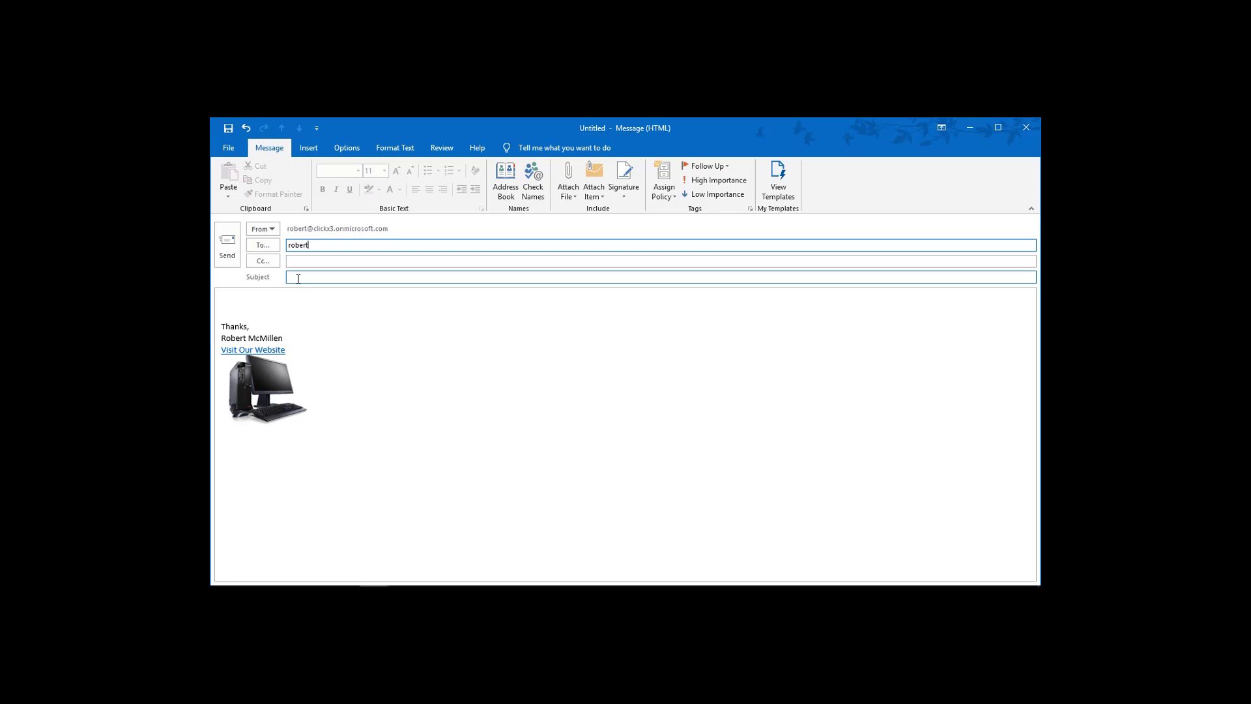
{"action": "type", "text": "test"}
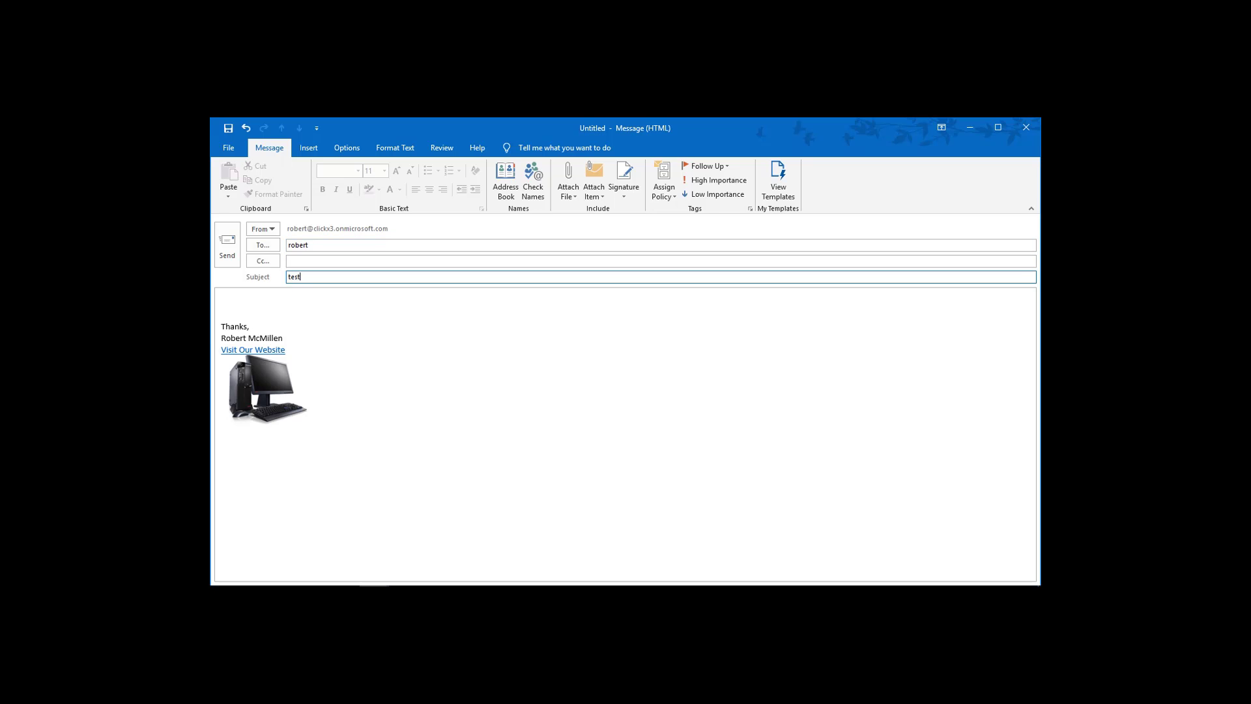
{"action": "key", "text": "ctrl+Return"}
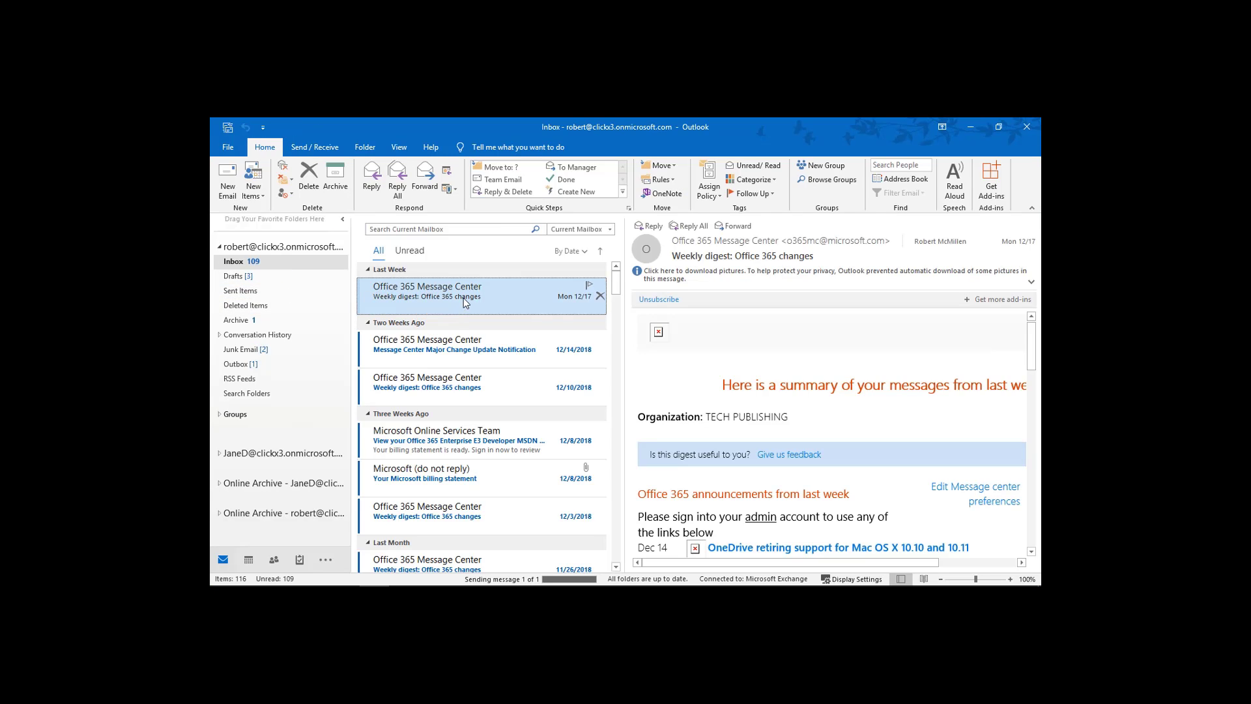
Receive and open the 'test' message, then follow its Visit Our Website link.
{"action": "left_click", "coordinate": [314, 147]}
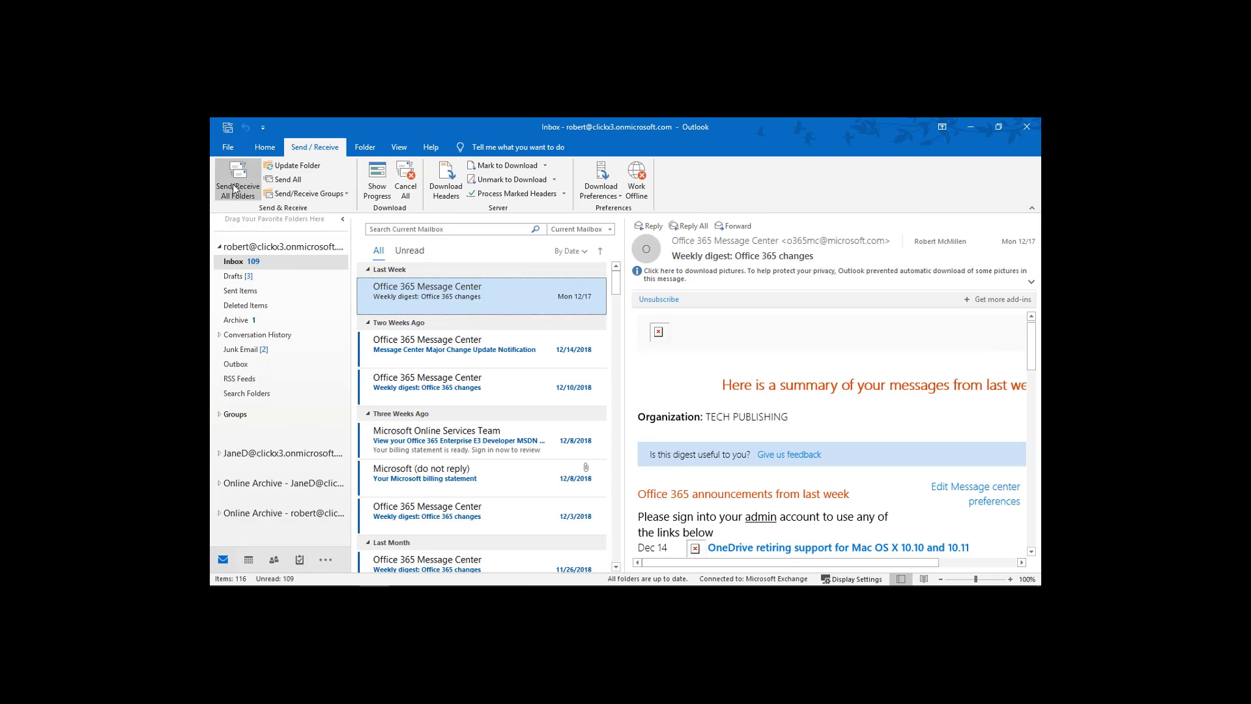
{"action": "left_click", "coordinate": [235, 189]}
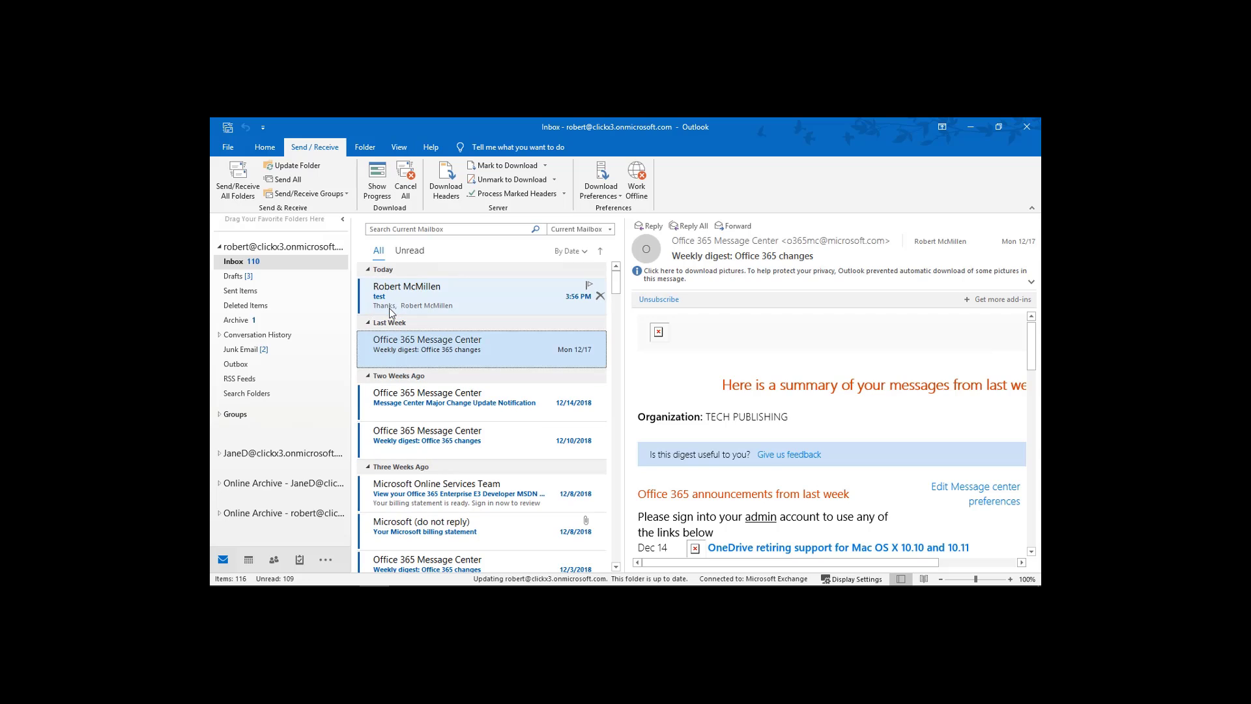
{"action": "left_click", "coordinate": [431, 300]}
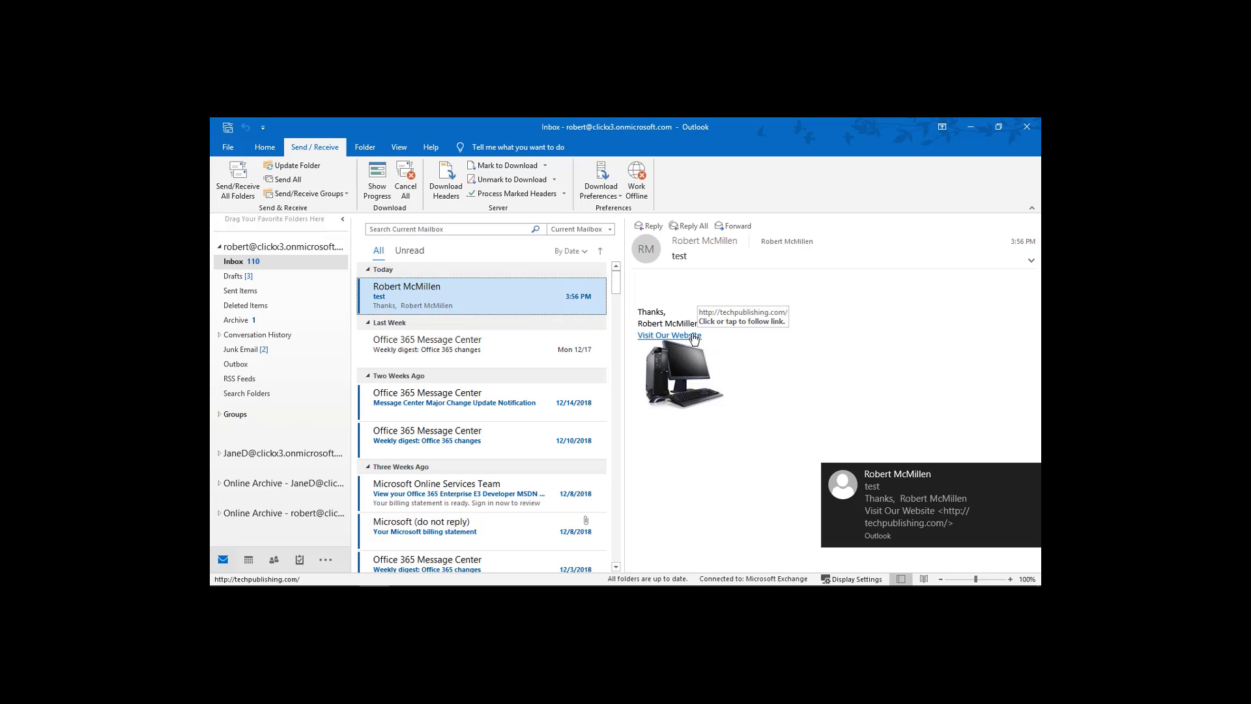
{"action": "left_click", "coordinate": [695, 337]}
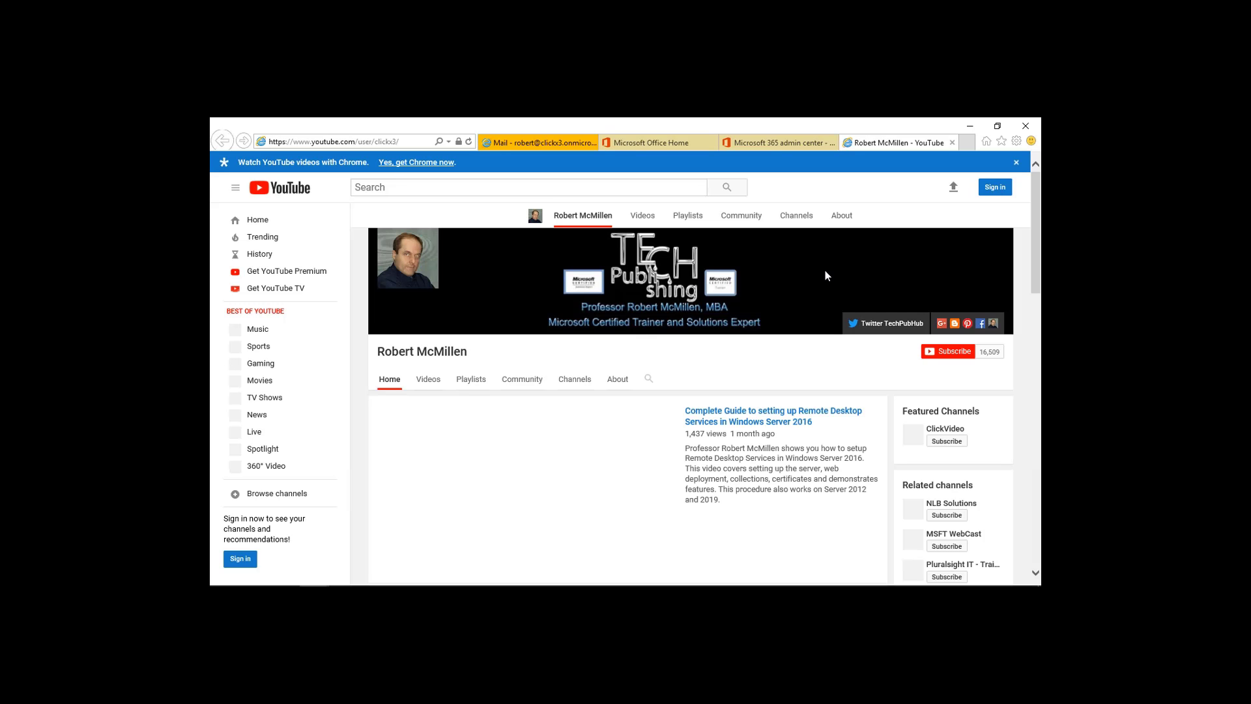
Close the two leftover YouTube tabs in Internet Explorer and minimize it to reveal the Outlook inbox.
{"action": "left_click", "coordinate": [970, 127]}
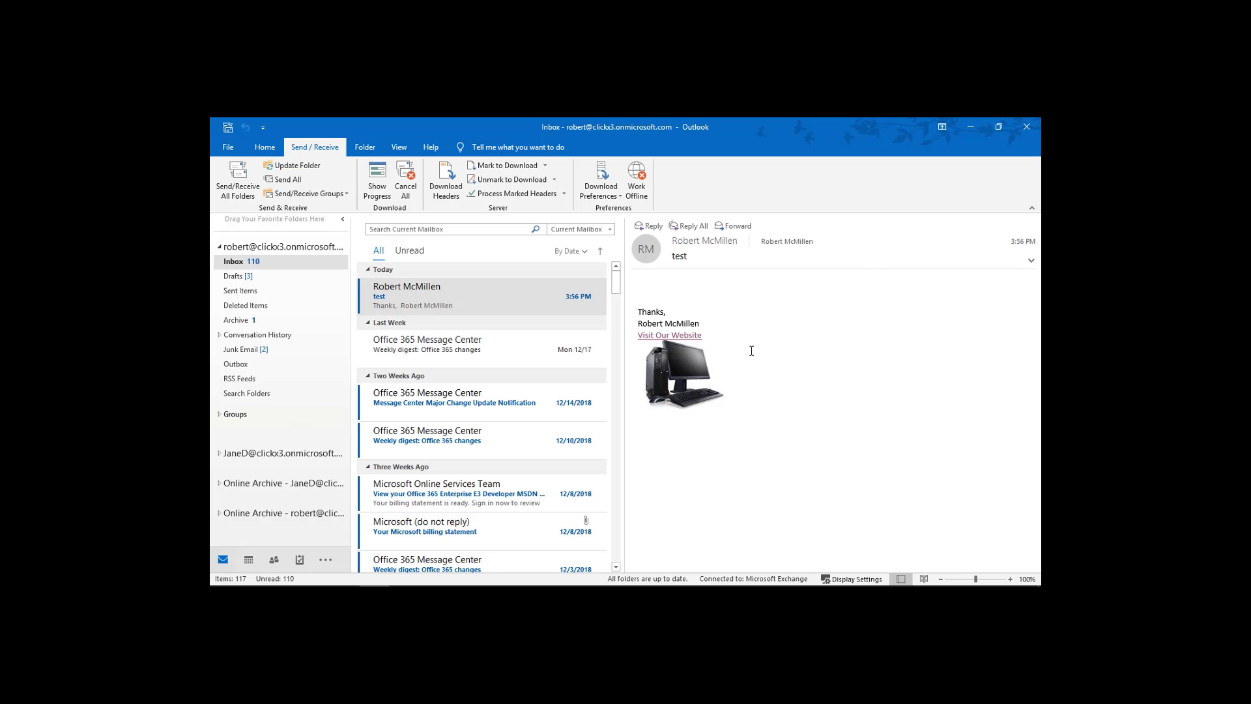
{"action": "left_click", "coordinate": [680, 370]}
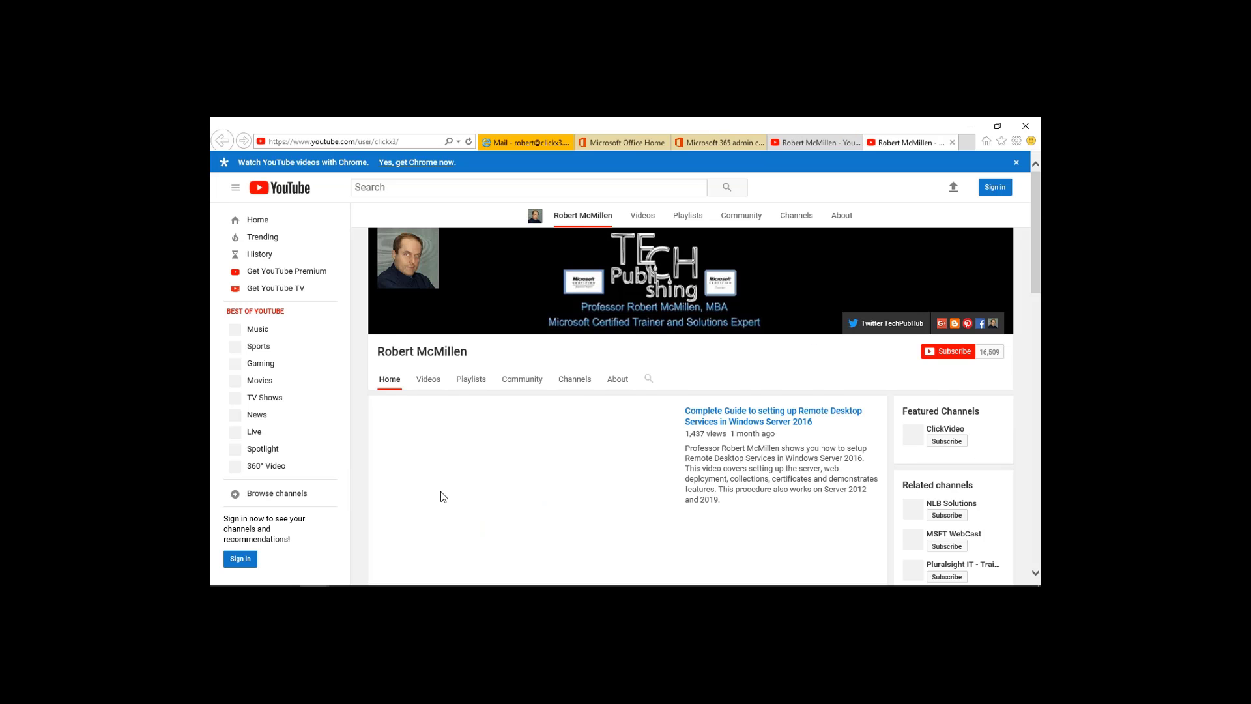
{"action": "left_click", "coordinate": [952, 142]}
{"action": "left_click", "coordinate": [952, 143]}
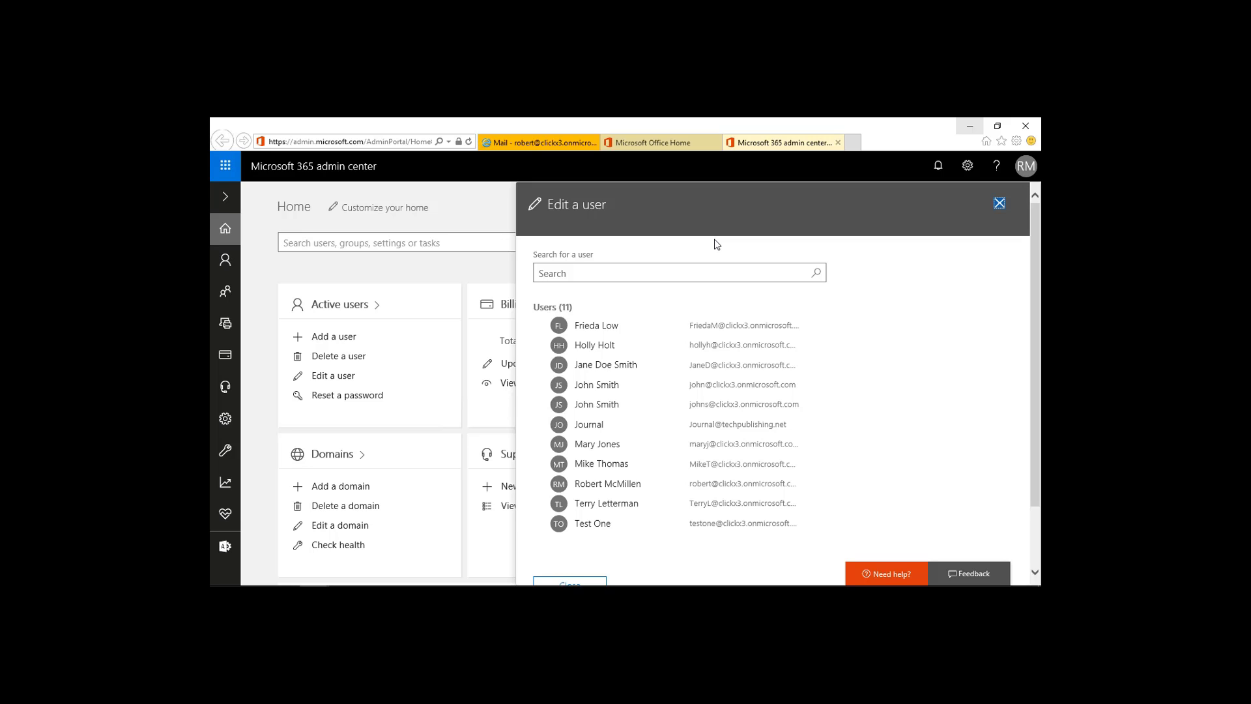
{"action": "left_click", "coordinate": [967, 130]}
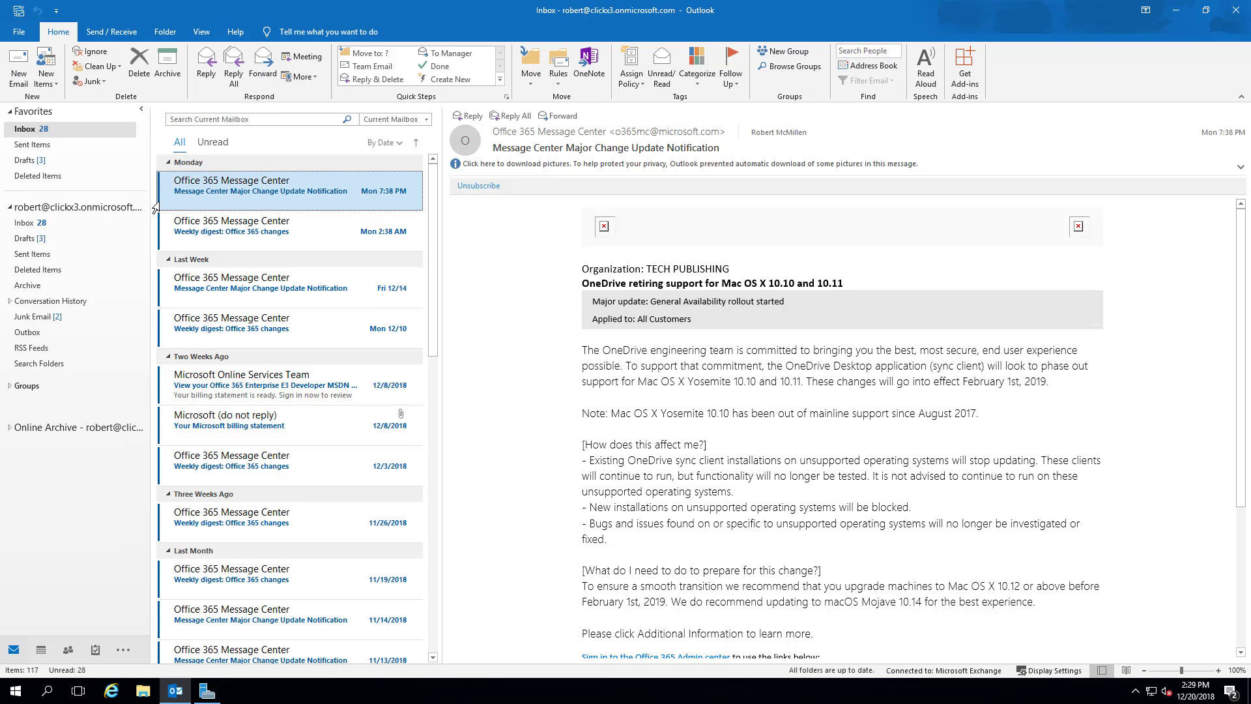
Go to File > Account Settings and begin a new e-mail account from the Email tab.
{"action": "left_click", "coordinate": [20, 32]}
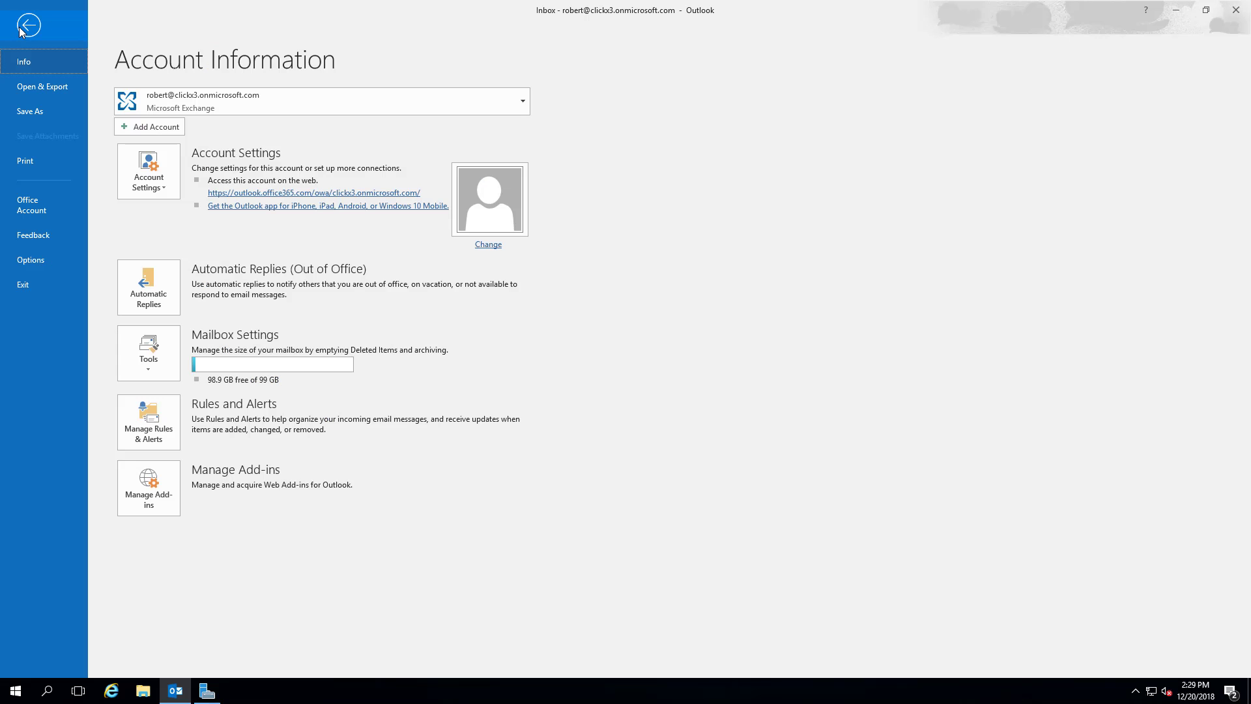
{"action": "left_click", "coordinate": [160, 180]}
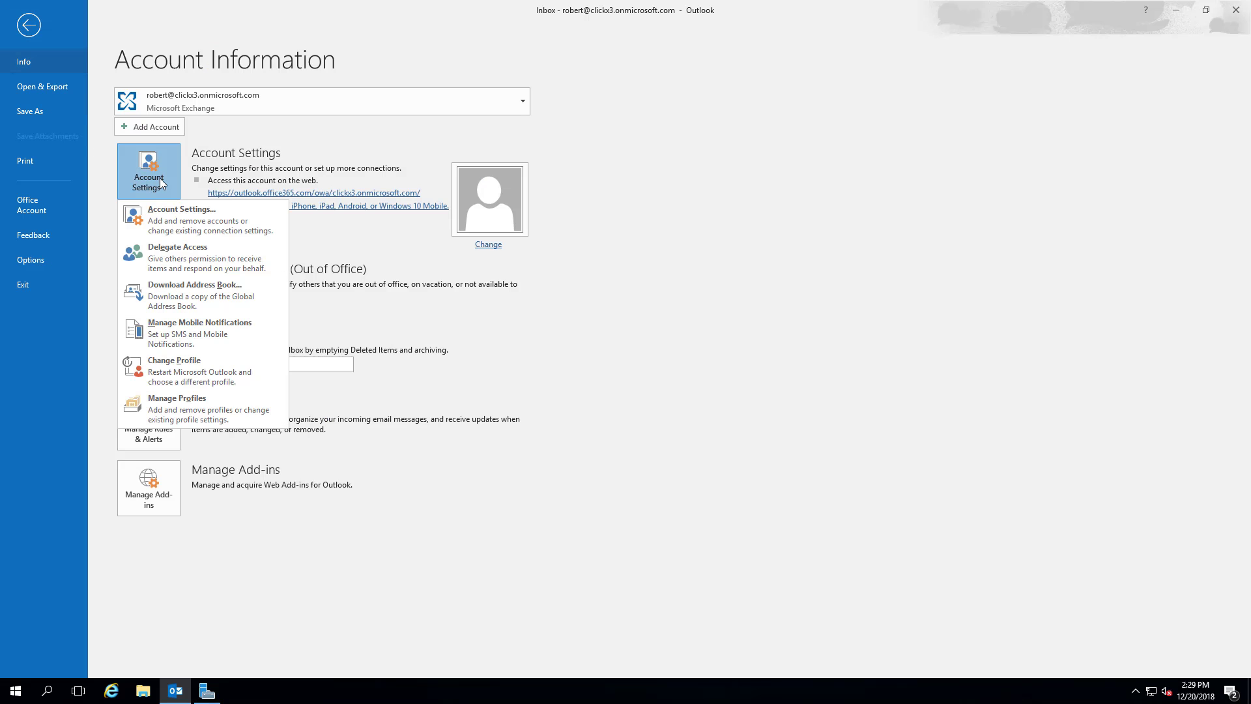
{"action": "left_click", "coordinate": [167, 221]}
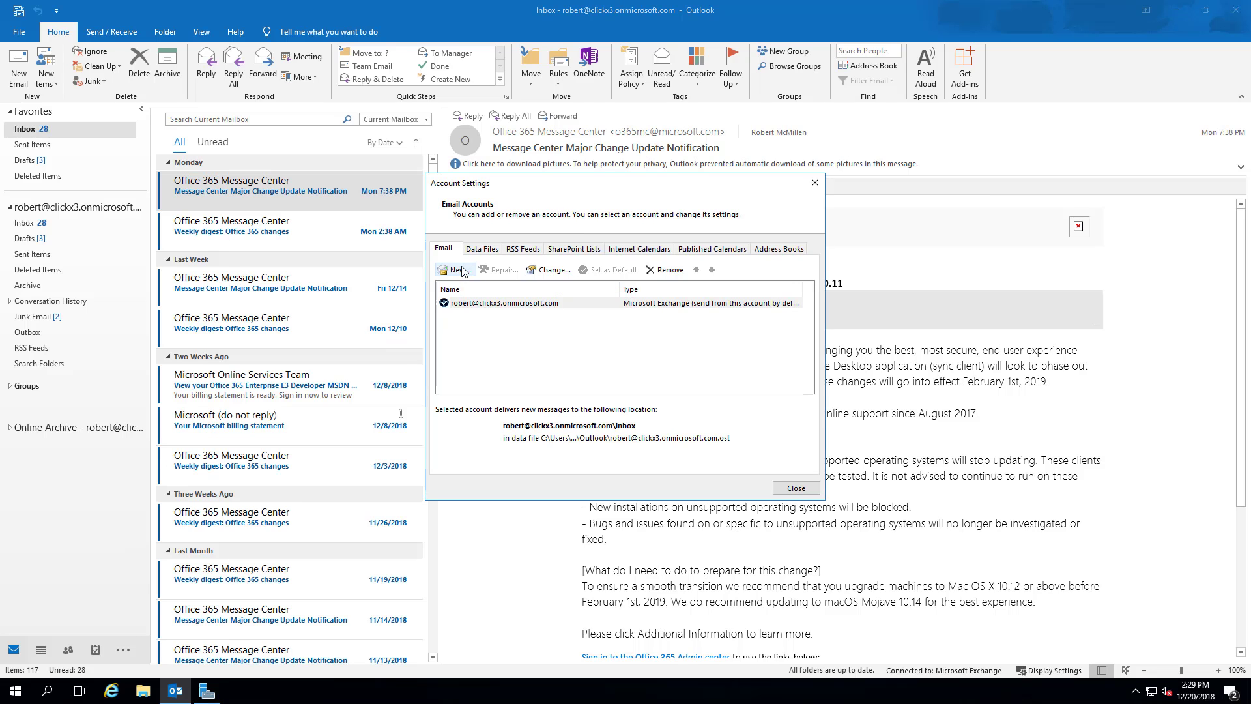
{"action": "left_click", "coordinate": [461, 271]}
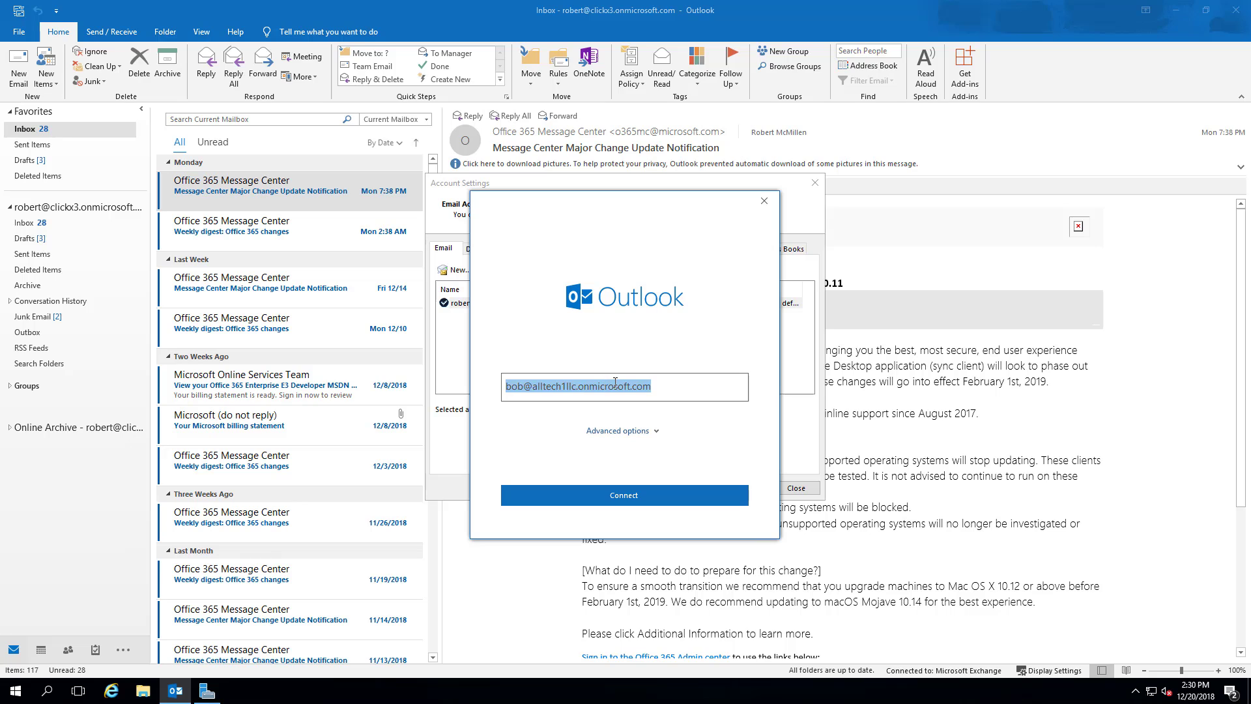
Enter the other user's e-mail address, connect, and sign in with the account password.
{"action": "key", "text": "ctrl+v"}
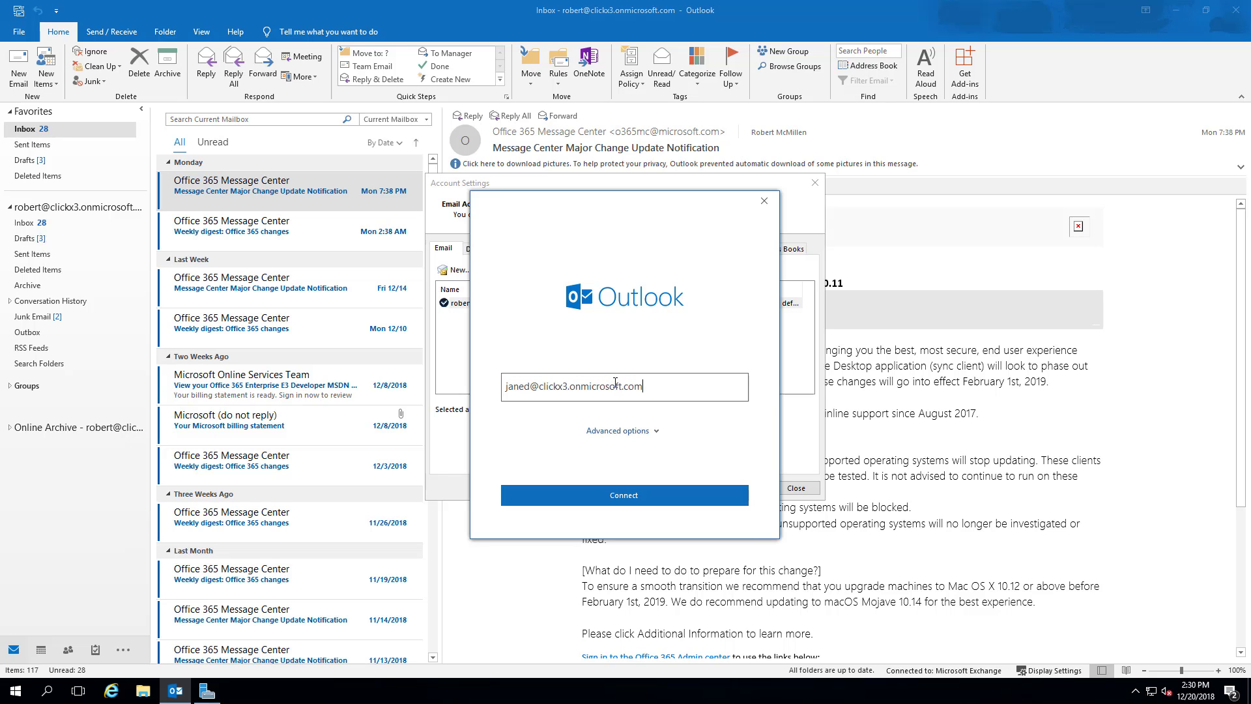
{"action": "left_click", "coordinate": [631, 497]}
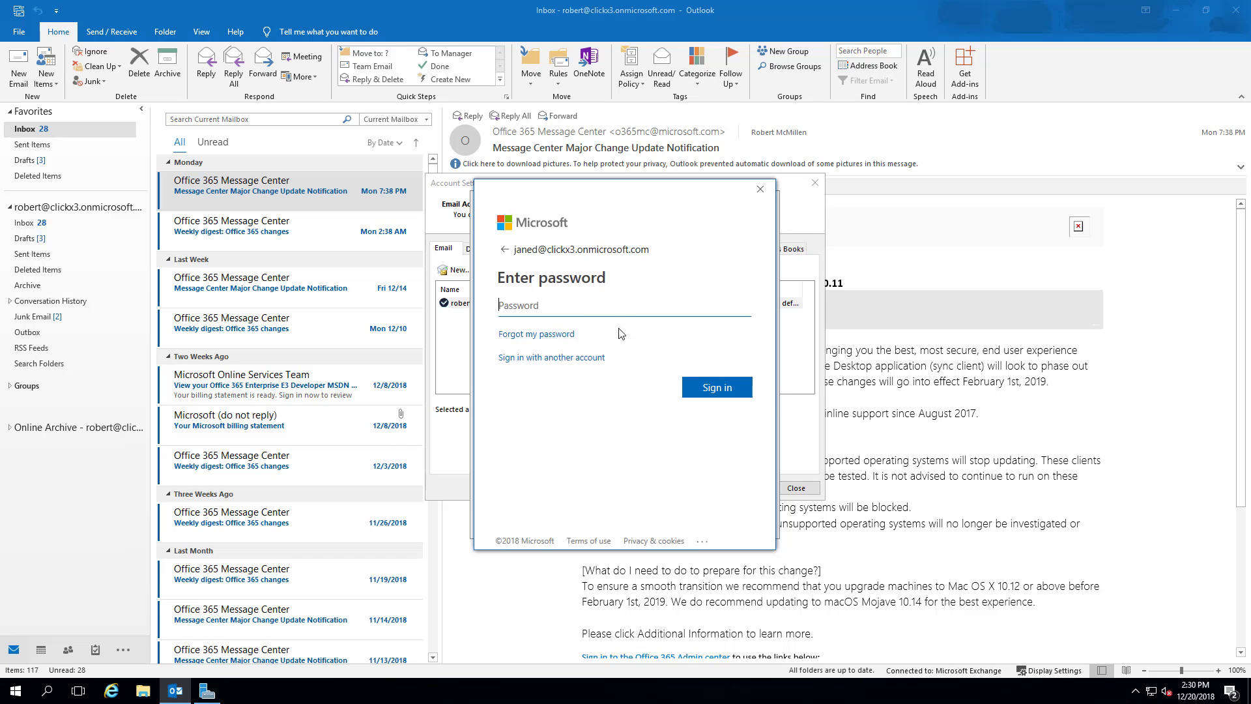
{"action": "left_click", "coordinate": [612, 311]}
{"action": "key", "text": "ctrl+v"}
{"action": "left_click", "coordinate": [714, 389]}
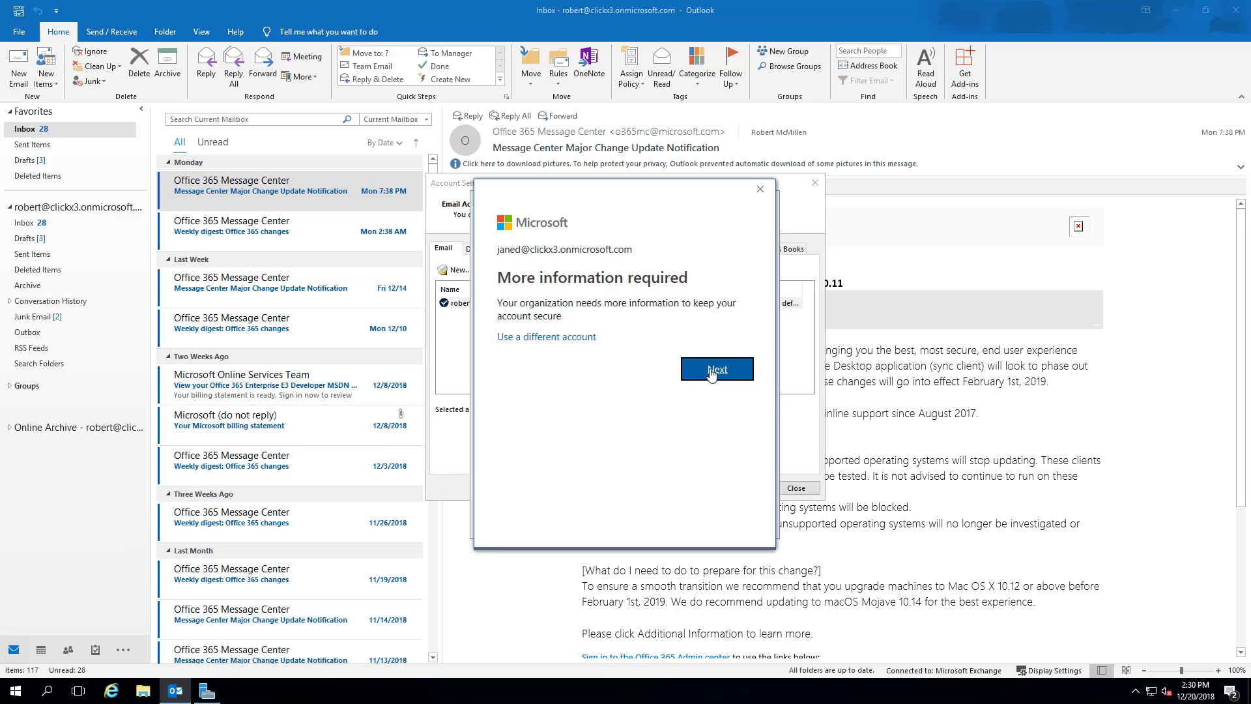
Complete the security-info phone setup, finish adding the account, and close Account Settings.
{"action": "left_click", "coordinate": [711, 373]}
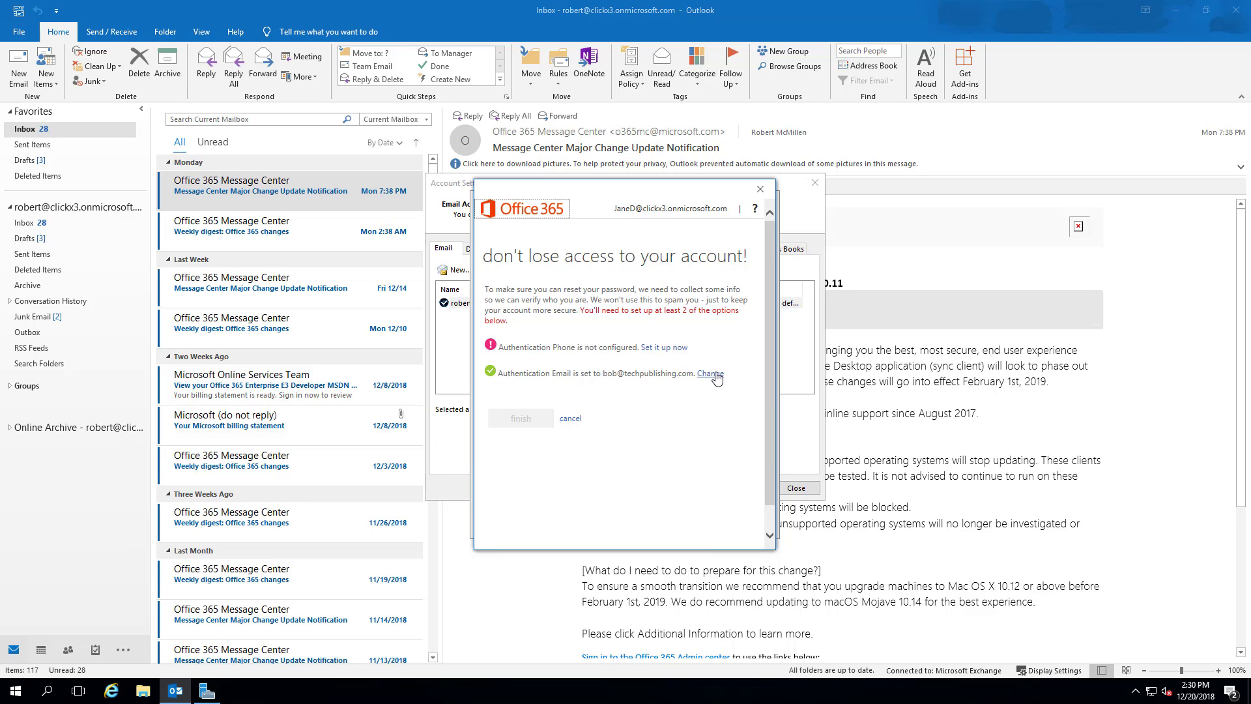
{"action": "left_click", "coordinate": [669, 348]}
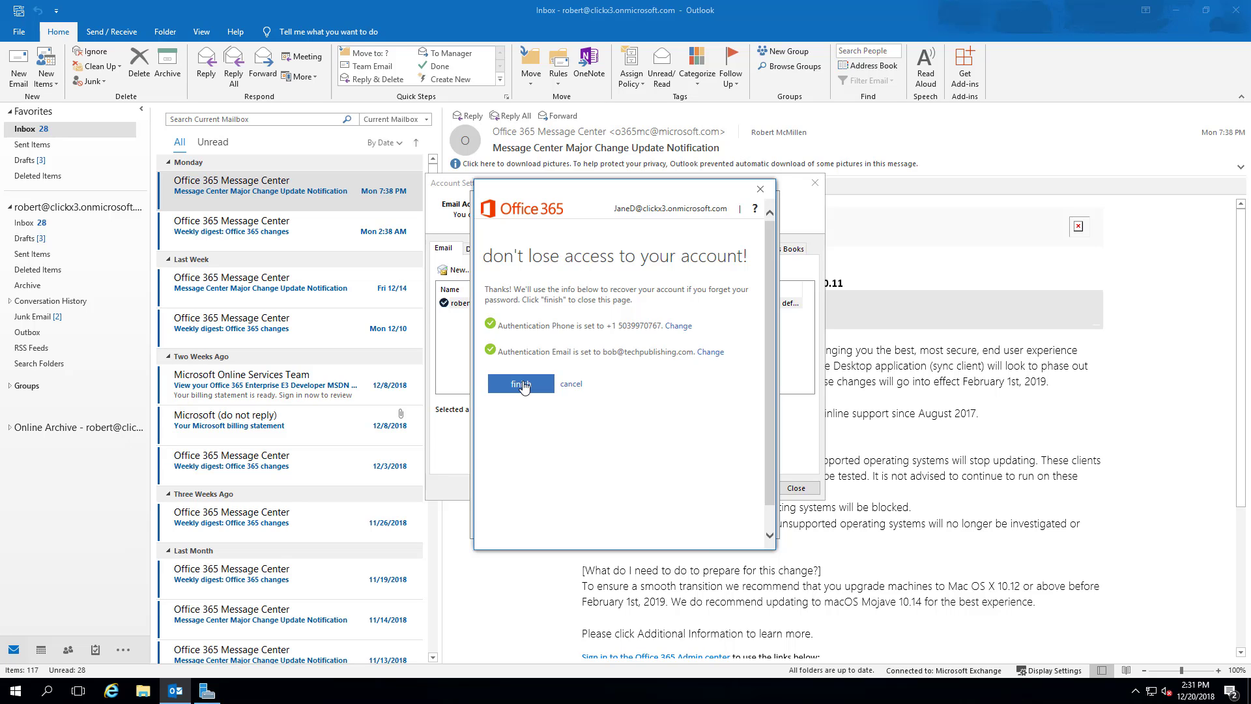
{"action": "left_click", "coordinate": [522, 384]}
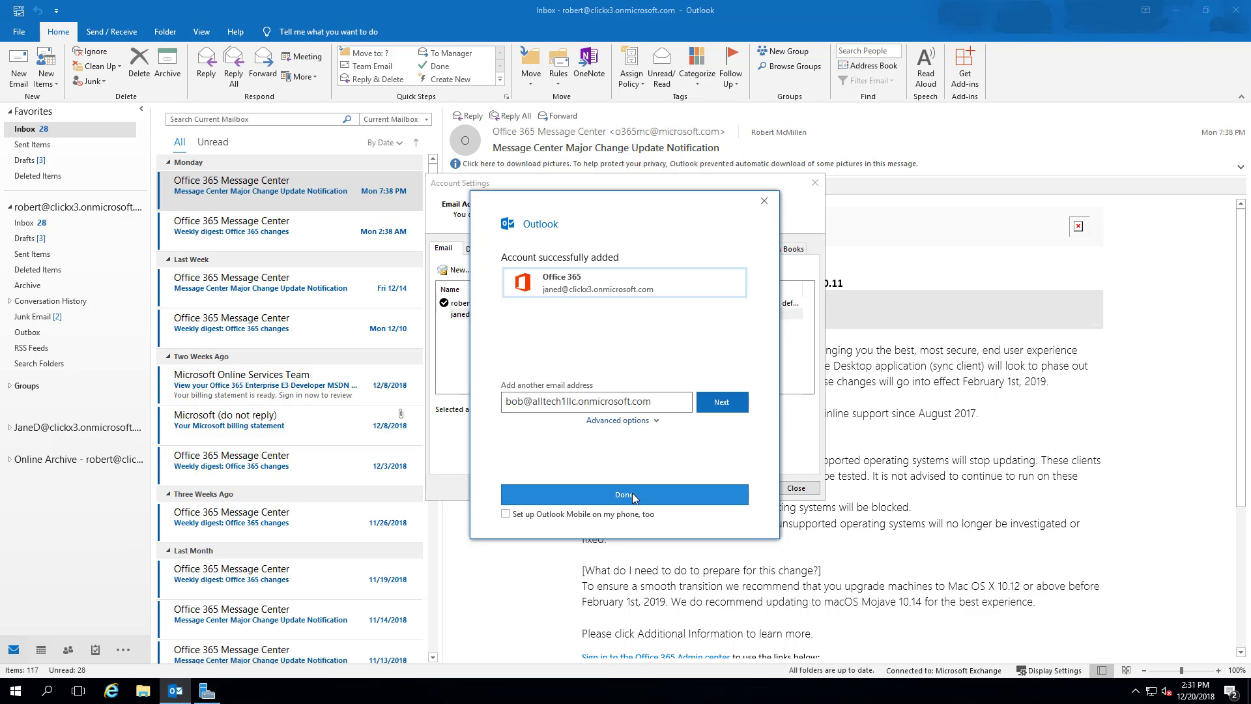
{"action": "left_click", "coordinate": [633, 498]}
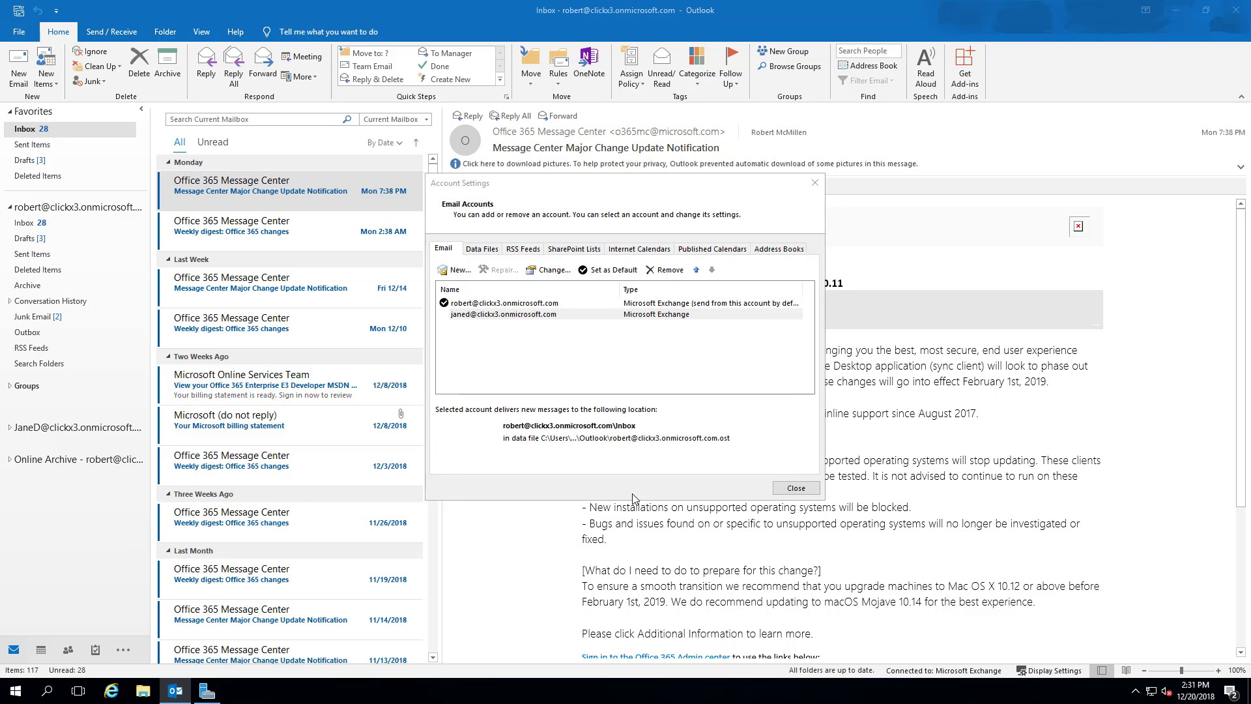
{"action": "left_click", "coordinate": [786, 487]}
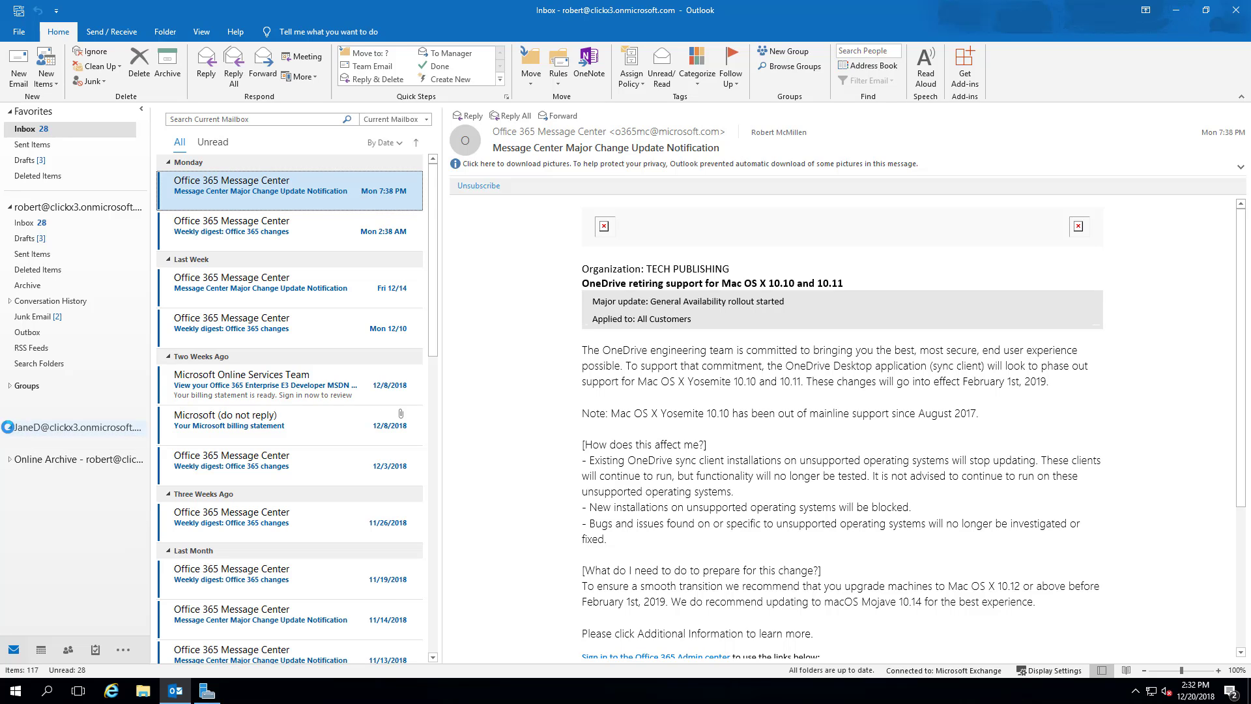
Expand the second Office 365 mailbox in the folder pane to show its folders.
{"action": "left_click", "coordinate": [9, 427]}
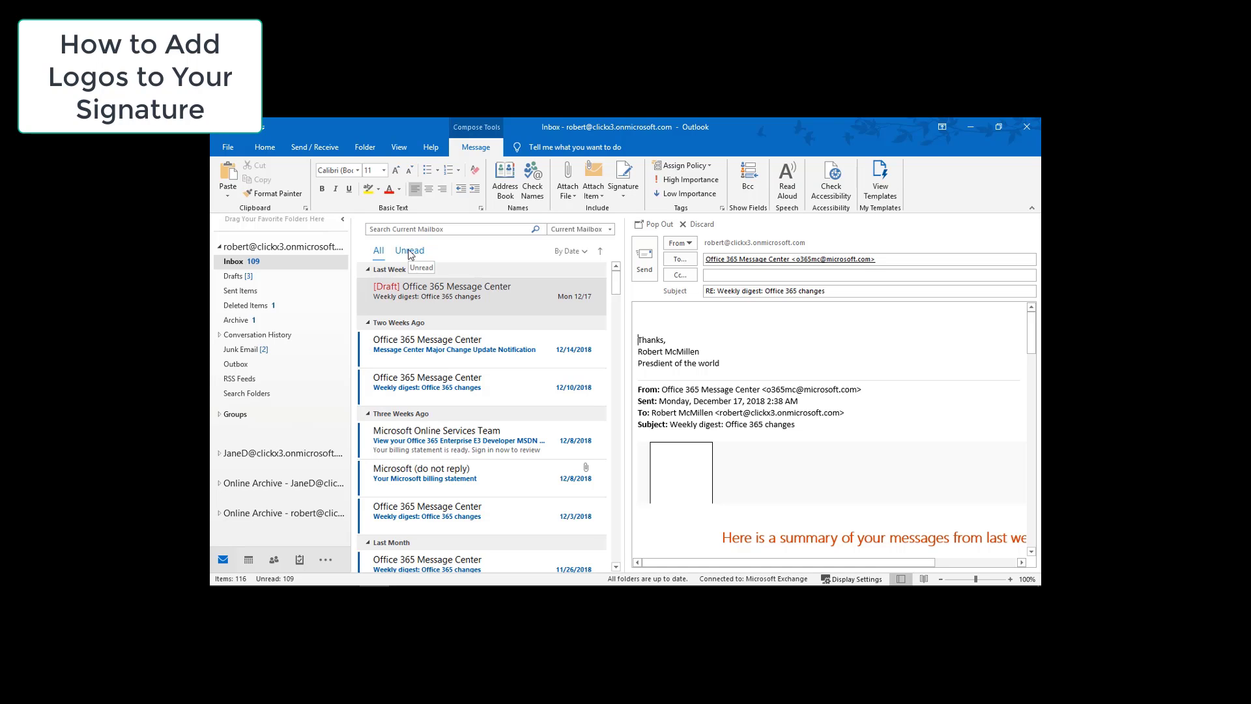
Open Signatures and Stationery through File > Options > Mail.
{"action": "left_click", "coordinate": [229, 148]}
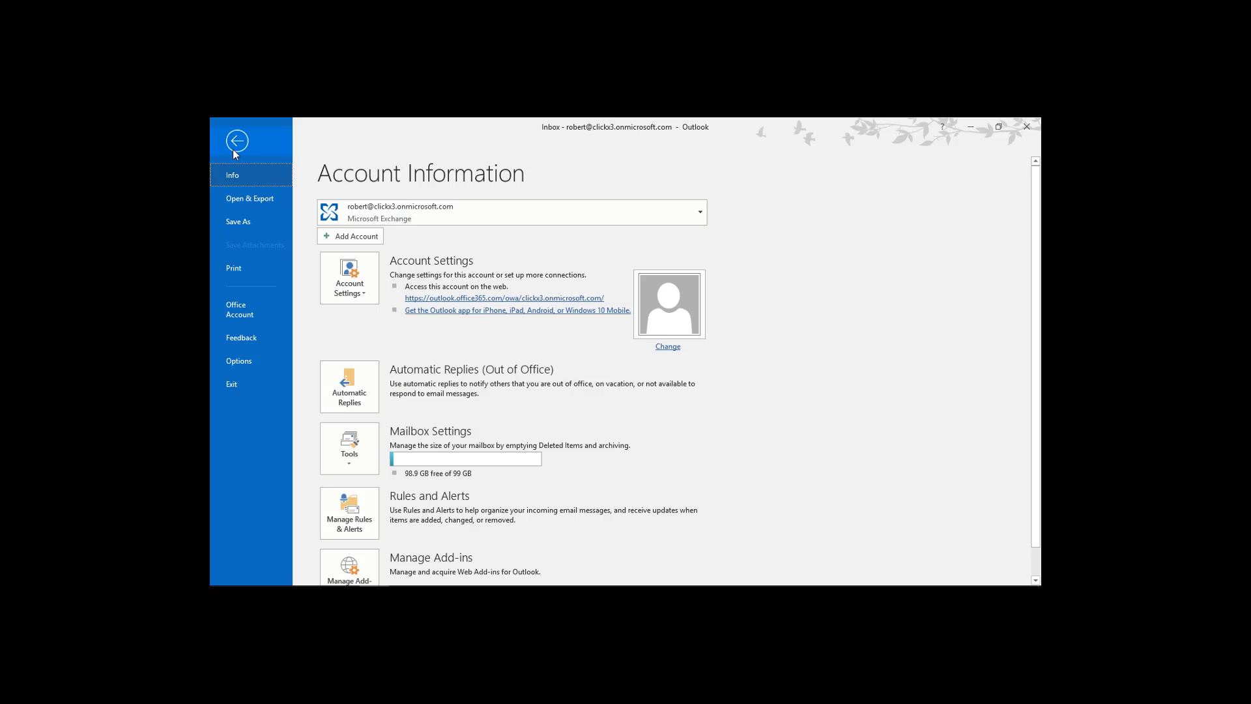
{"action": "left_click", "coordinate": [248, 362]}
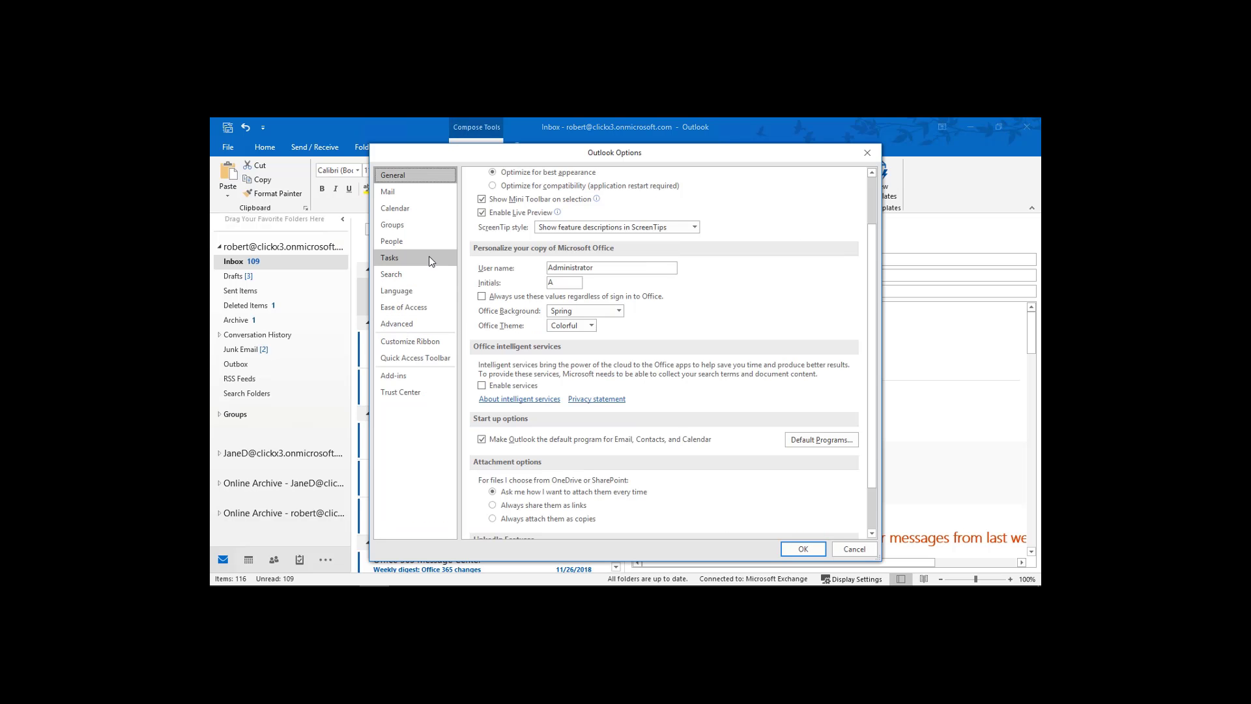
{"action": "left_click", "coordinate": [432, 193]}
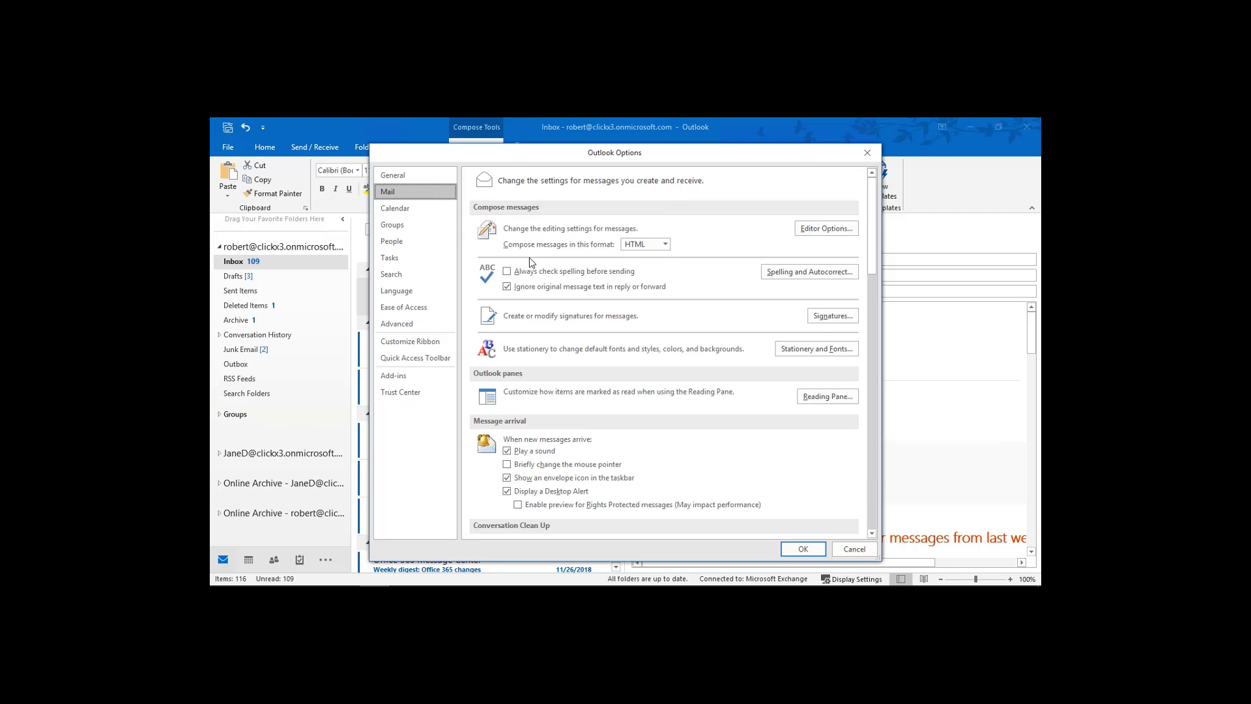
{"action": "left_click", "coordinate": [824, 320]}
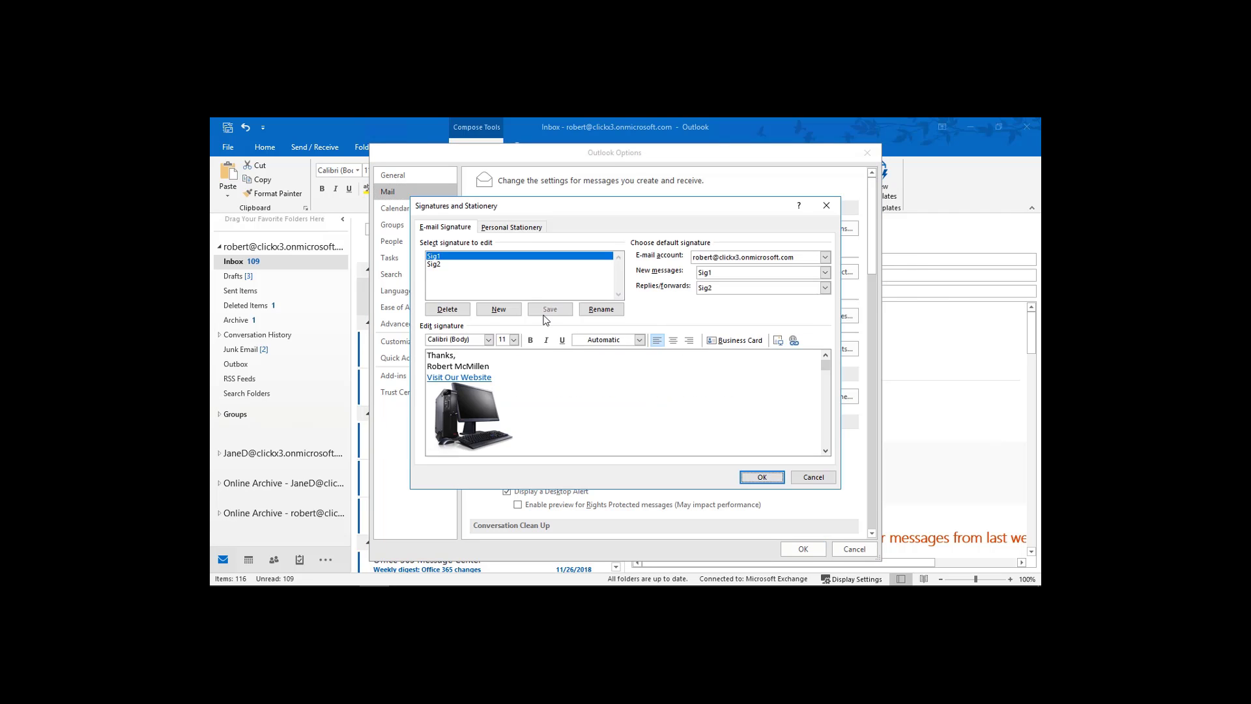
Create a signature named Sig3 reading 'Thanks,' followed by the sender's full name.
{"action": "left_click", "coordinate": [496, 311]}
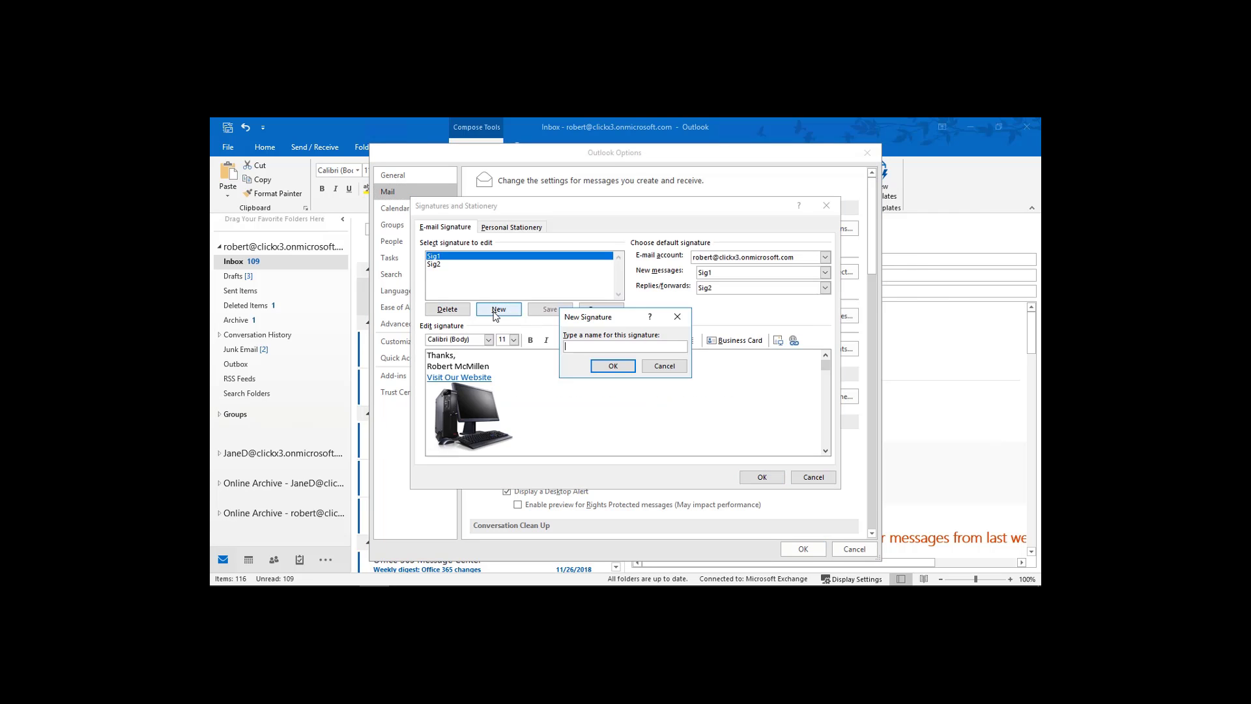
{"action": "type", "text": "Sig3"}
{"action": "left_click", "coordinate": [602, 363]}
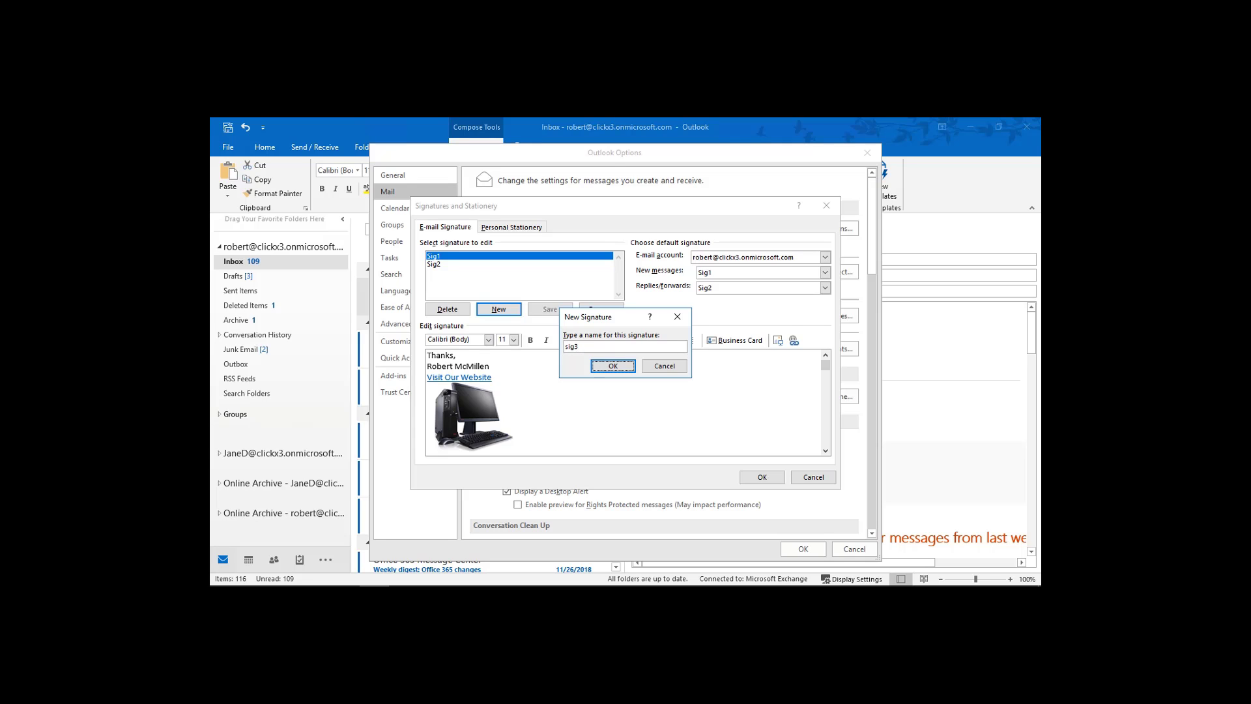
{"action": "left_click", "coordinate": [533, 393]}
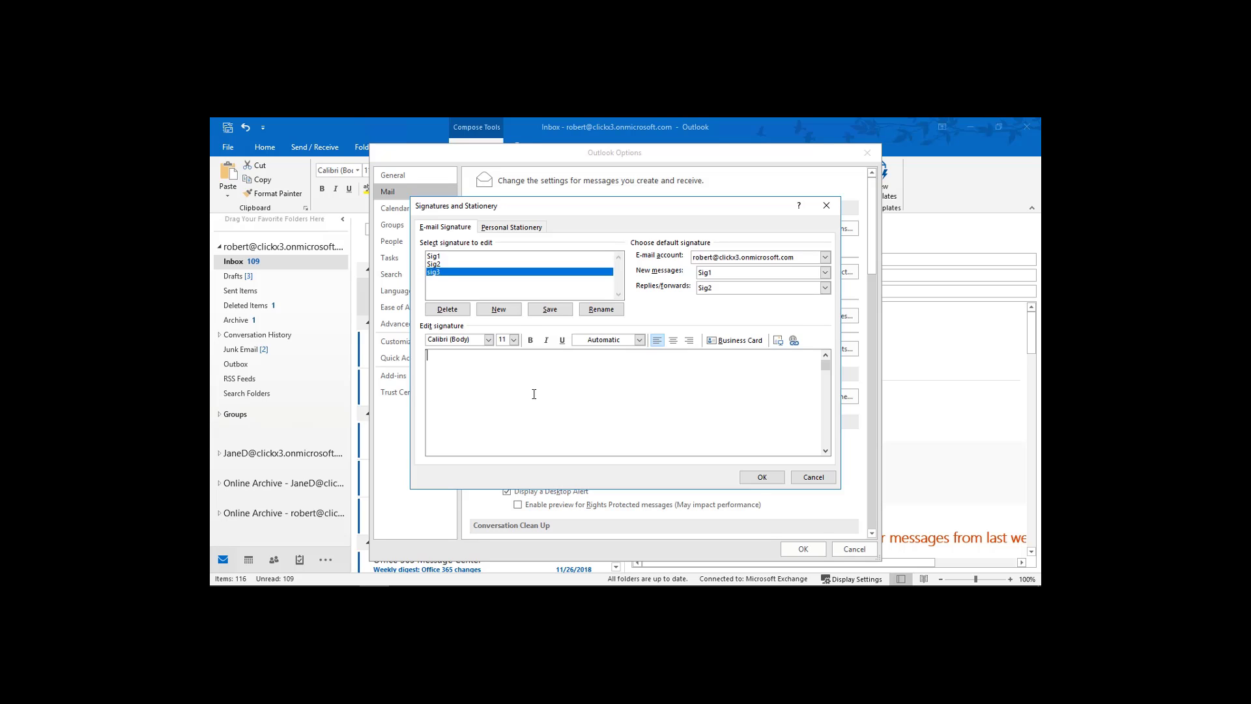
{"action": "type", "text": "Thanks, "}
{"action": "mouse_move", "coordinate": [481, 586]}
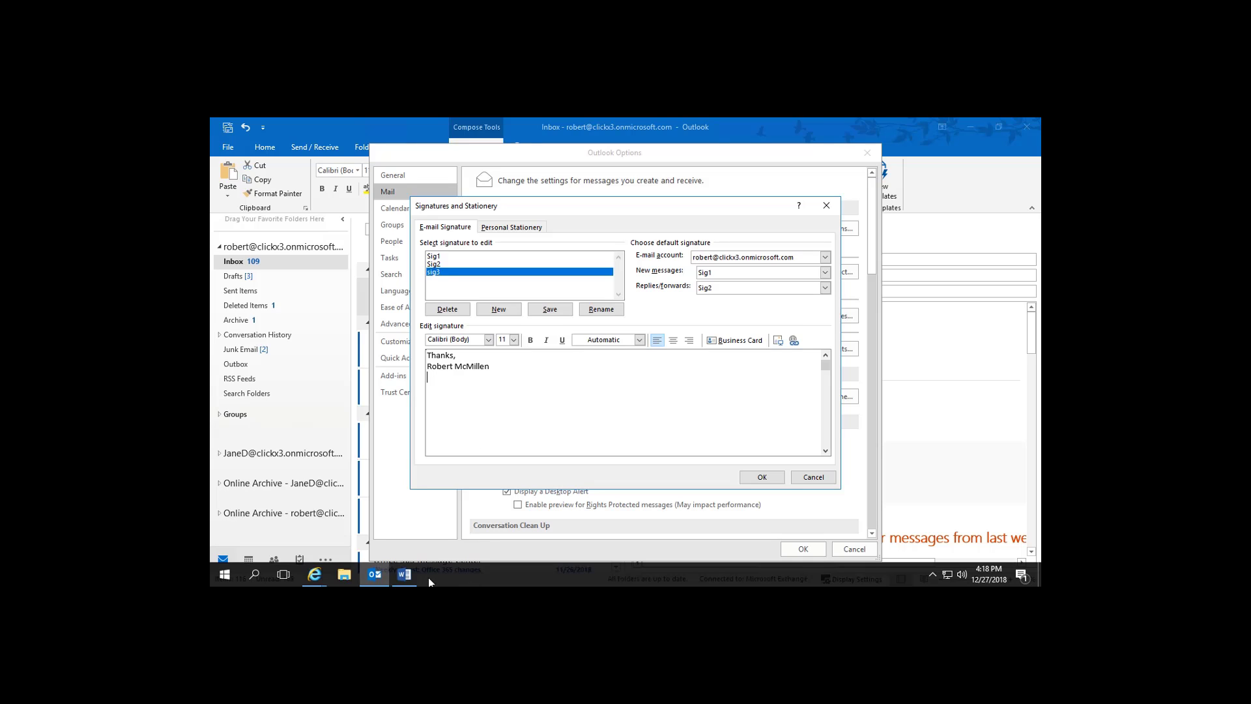
{"action": "mouse_move", "coordinate": [409, 579]}
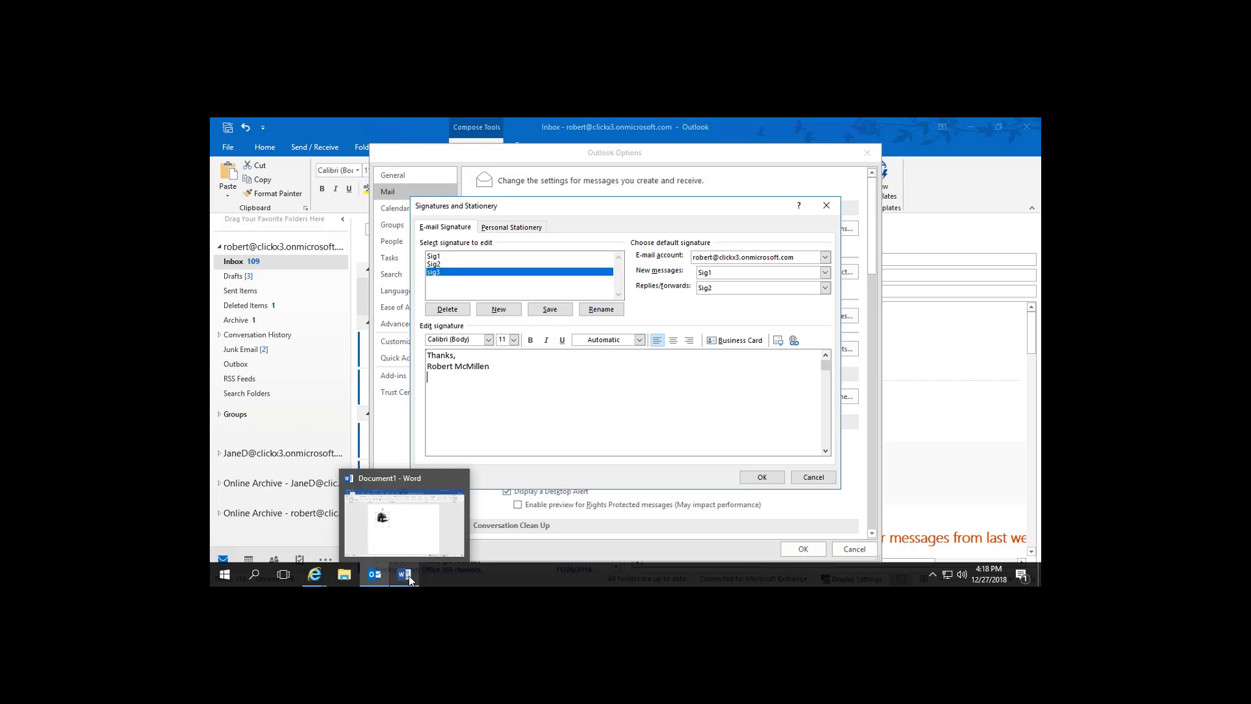
In Word, delete the computer picture and insert the first Airplane clip-art from Online Pictures.
{"action": "left_click", "coordinate": [413, 541]}
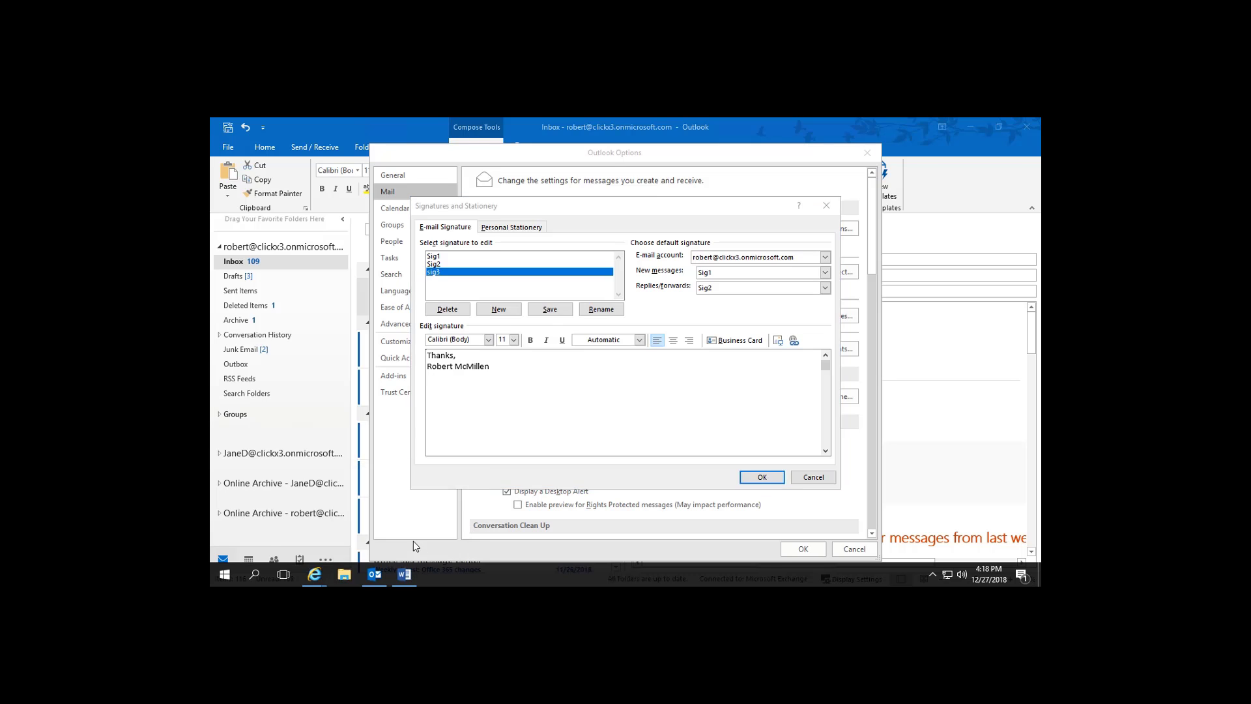
{"action": "left_click", "coordinate": [560, 321]}
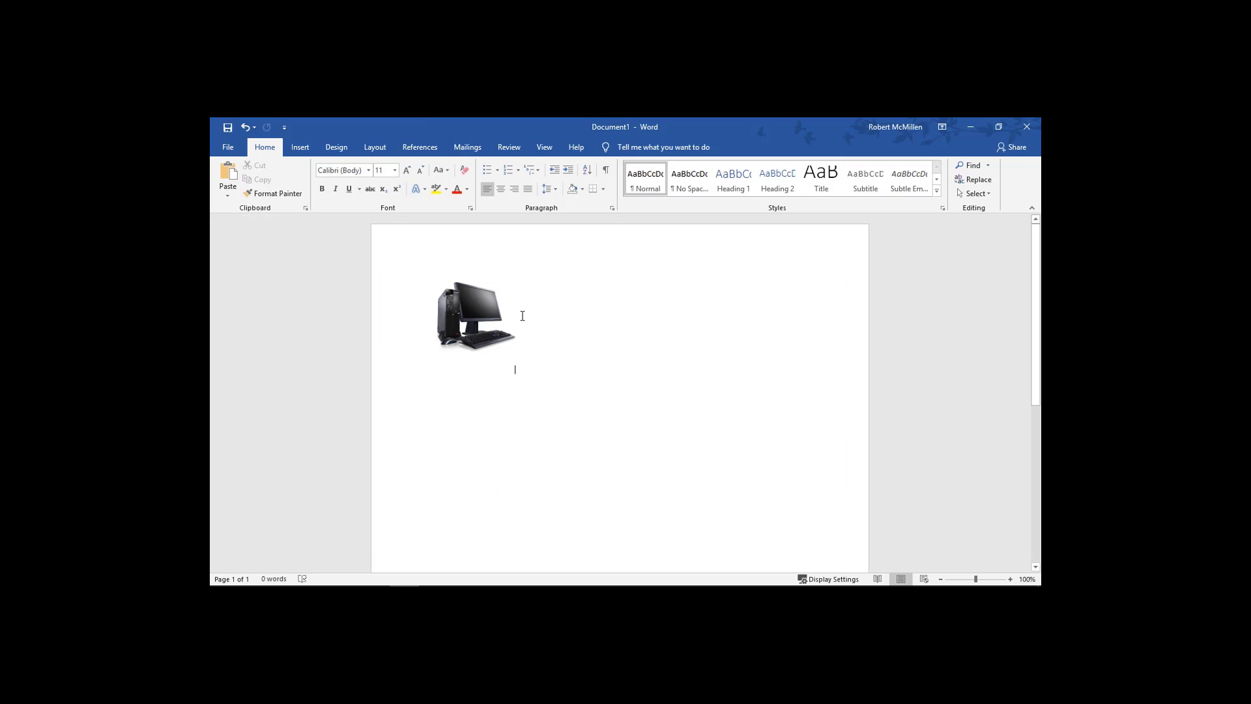
{"action": "left_click", "coordinate": [481, 318]}
{"action": "key", "text": "Delete"}
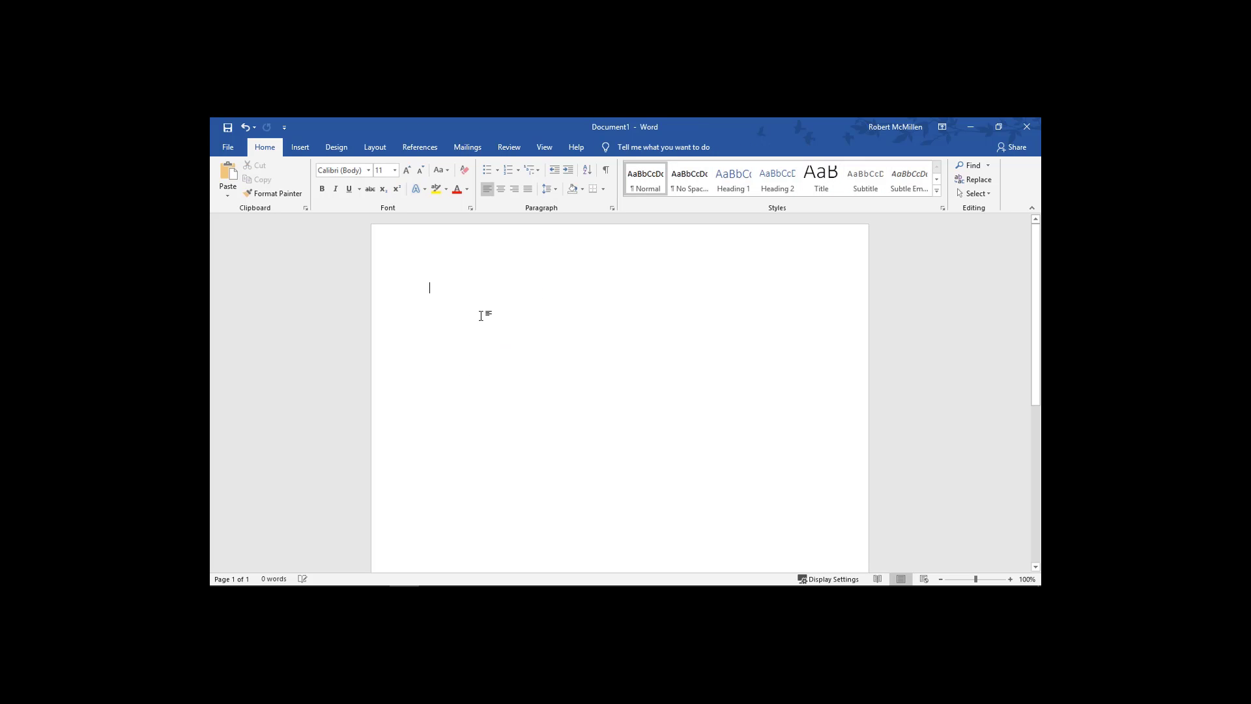
{"action": "left_click", "coordinate": [301, 149]}
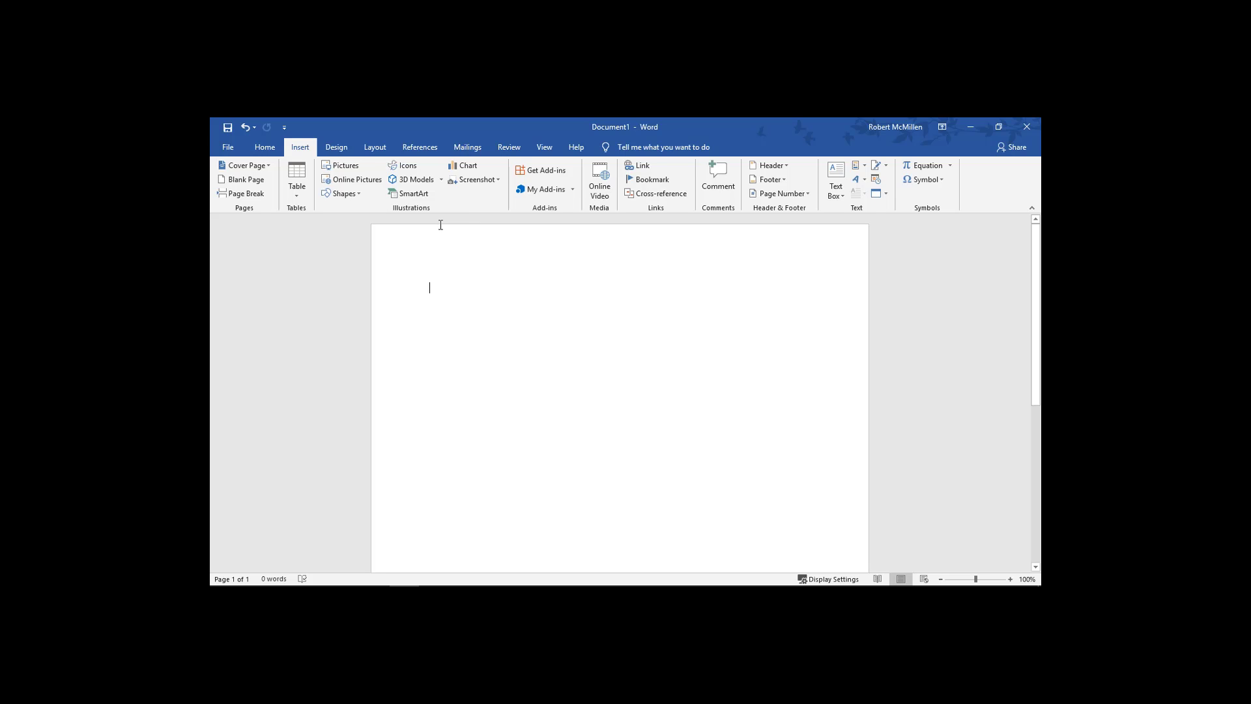
{"action": "left_click", "coordinate": [340, 185]}
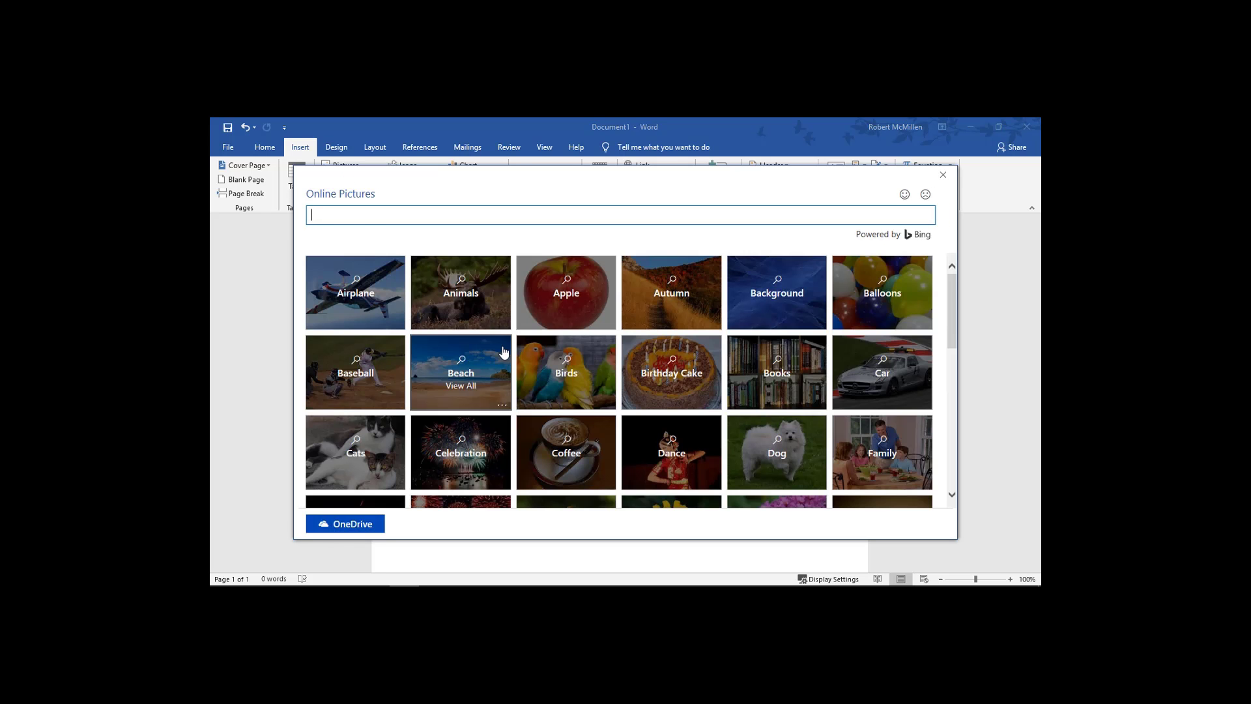
{"action": "left_click", "coordinate": [369, 290]}
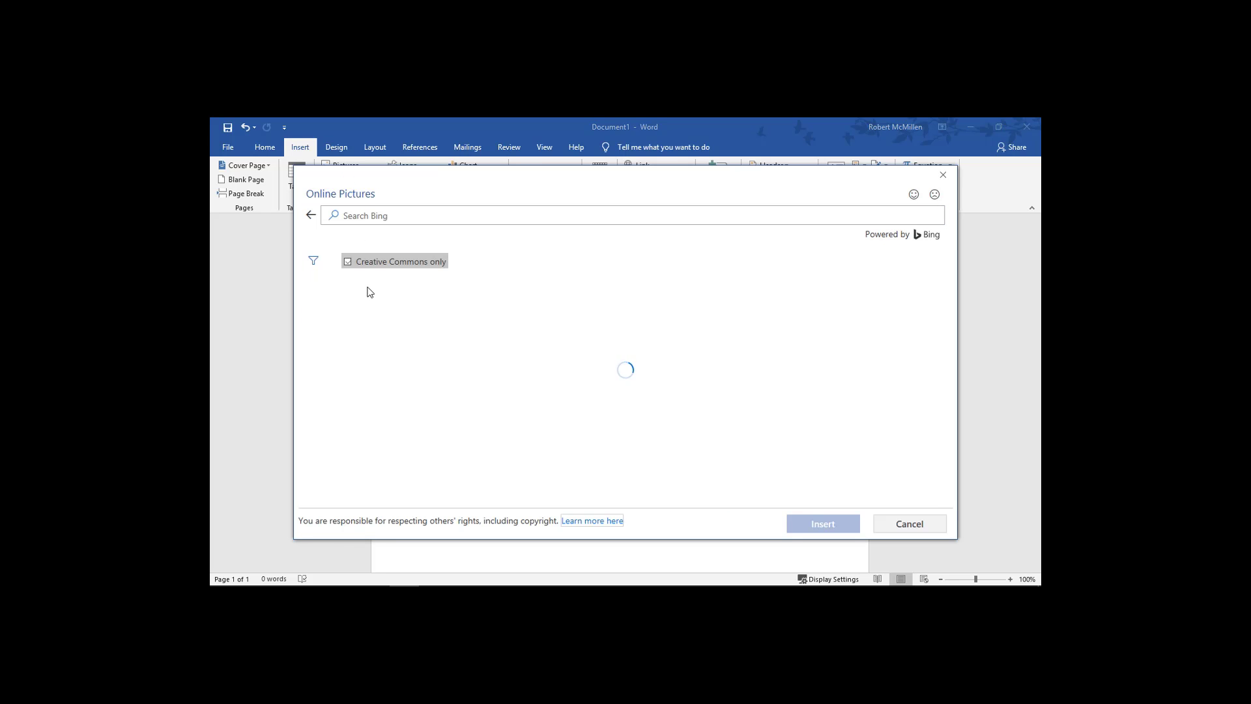
{"action": "left_click", "coordinate": [399, 311]}
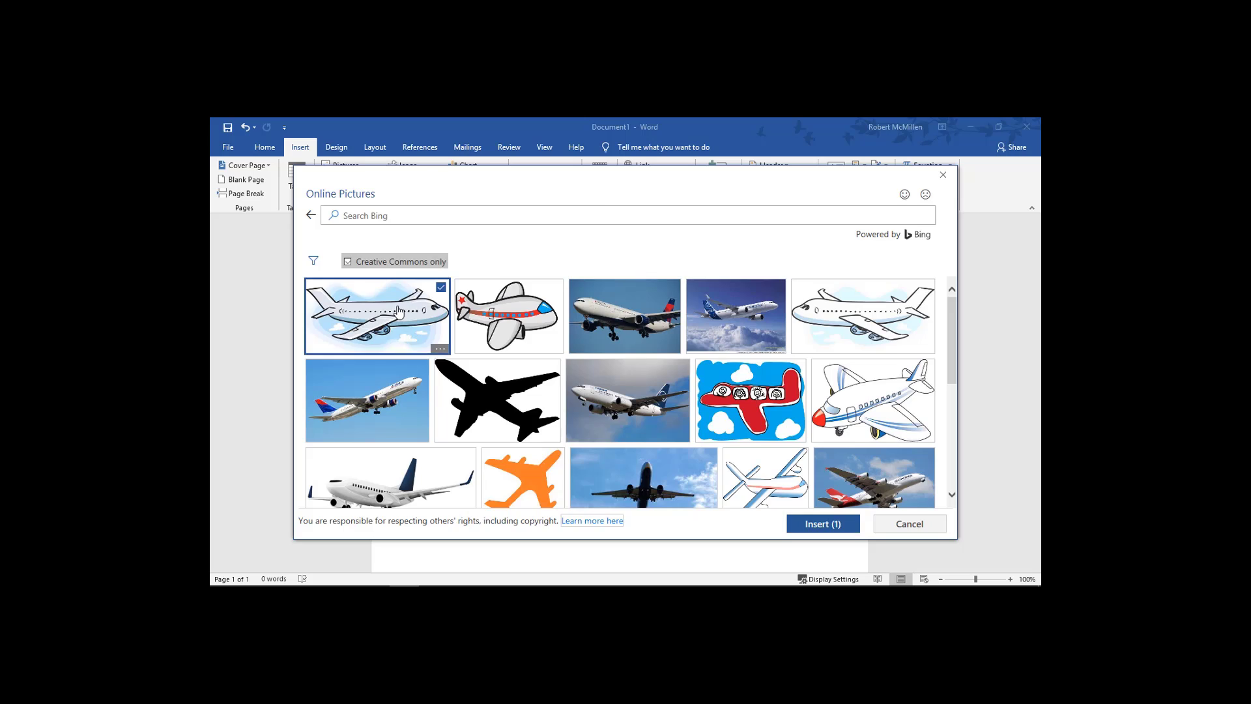
{"action": "double_click", "coordinate": [398, 313]}
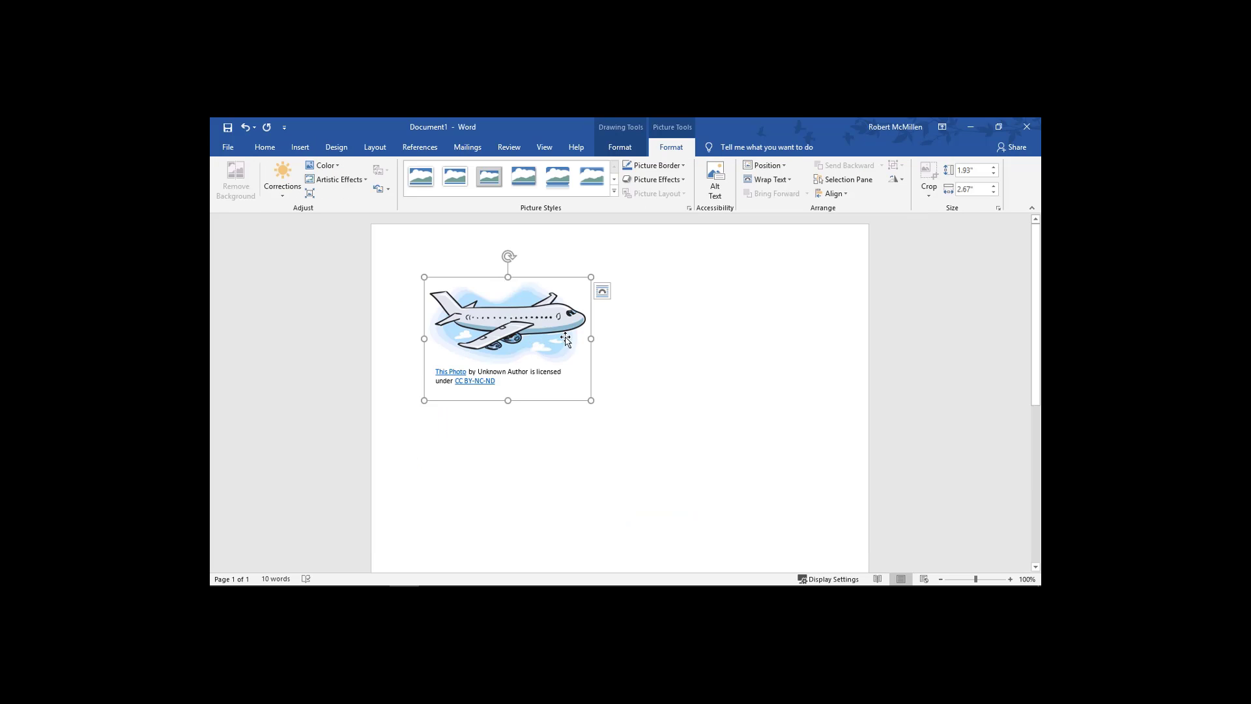
Delete the two-line attribution caption beneath the airplane picture.
{"action": "left_click", "coordinate": [517, 386]}
{"action": "left_click_drag", "start_coordinate": [513, 384], "coordinate": [411, 379]}
{"action": "left_click", "coordinate": [411, 379]}
{"action": "left_click", "coordinate": [522, 388]}
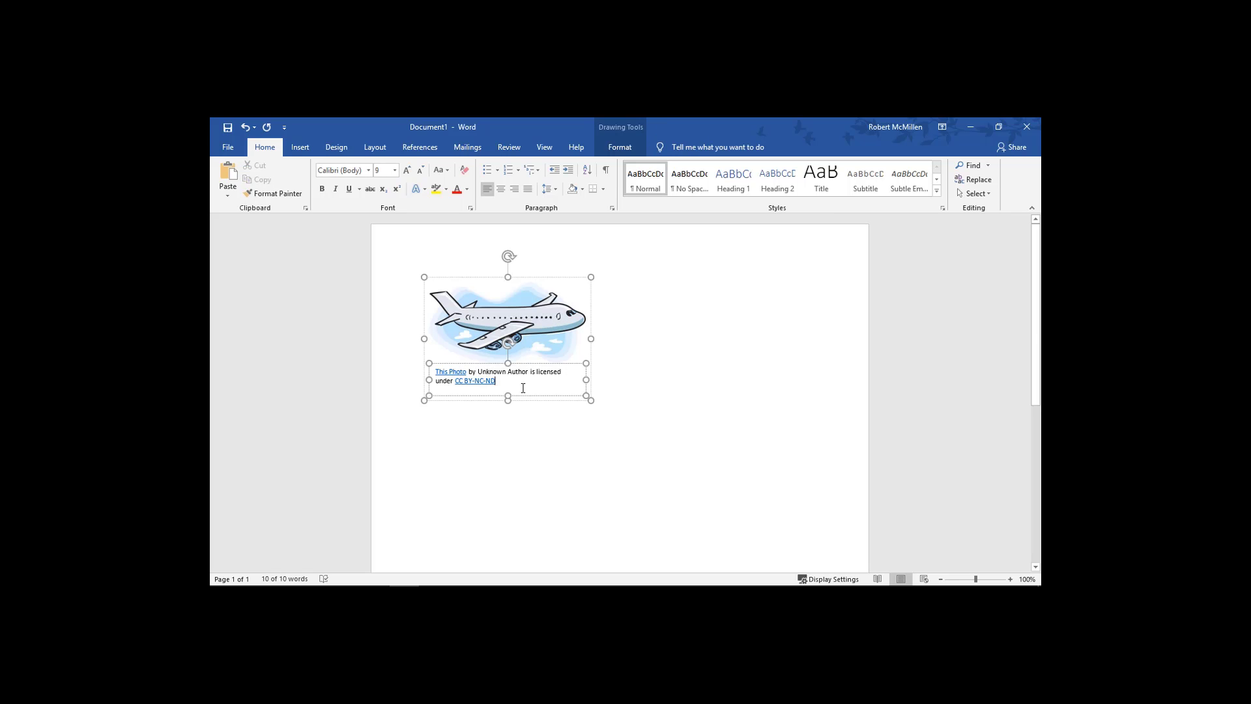
{"action": "left_click_drag", "start_coordinate": [522, 388], "coordinate": [359, 369]}
{"action": "key", "text": "Delete"}
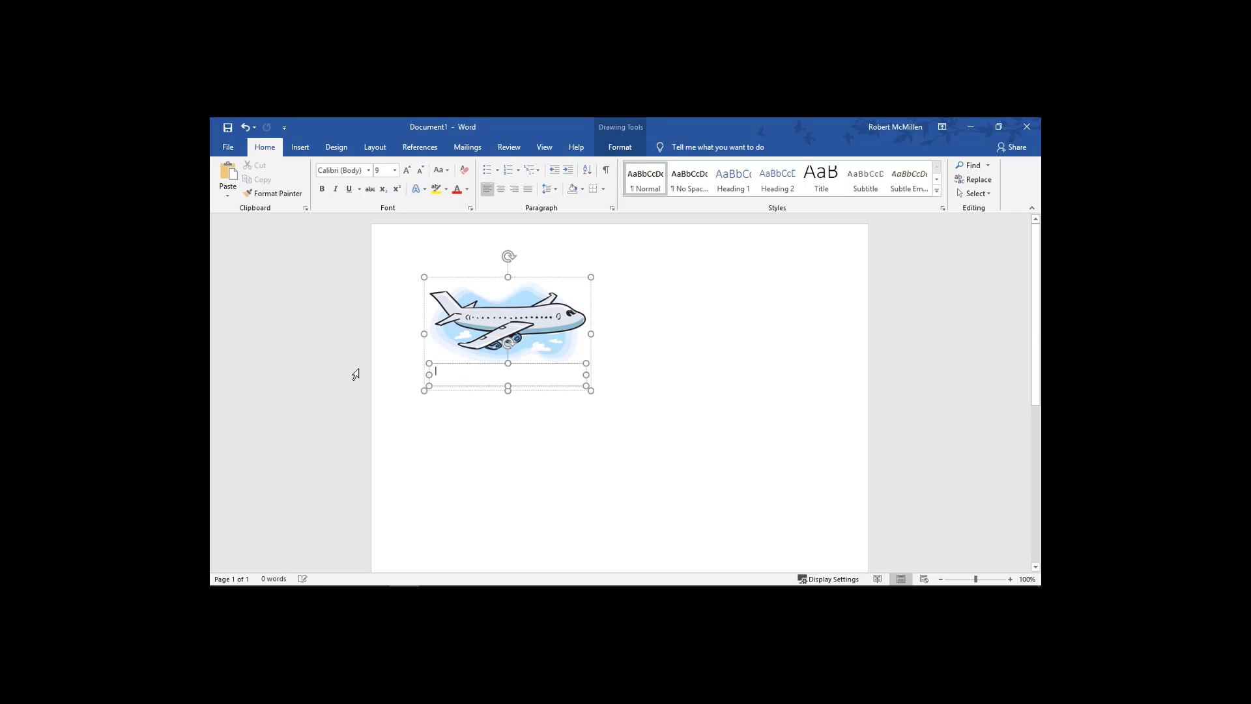
{"action": "left_click", "coordinate": [652, 363]}
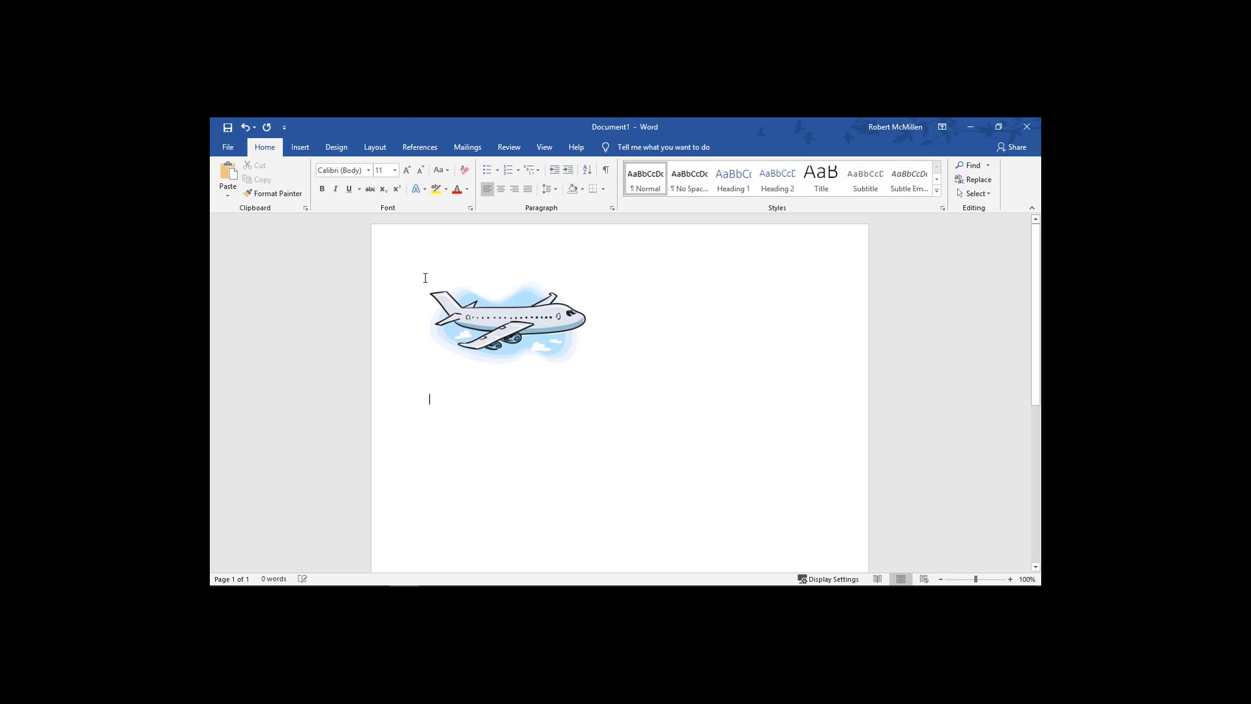
Insert the first person icon from the Icons library below the airplane.
{"action": "left_click", "coordinate": [300, 149]}
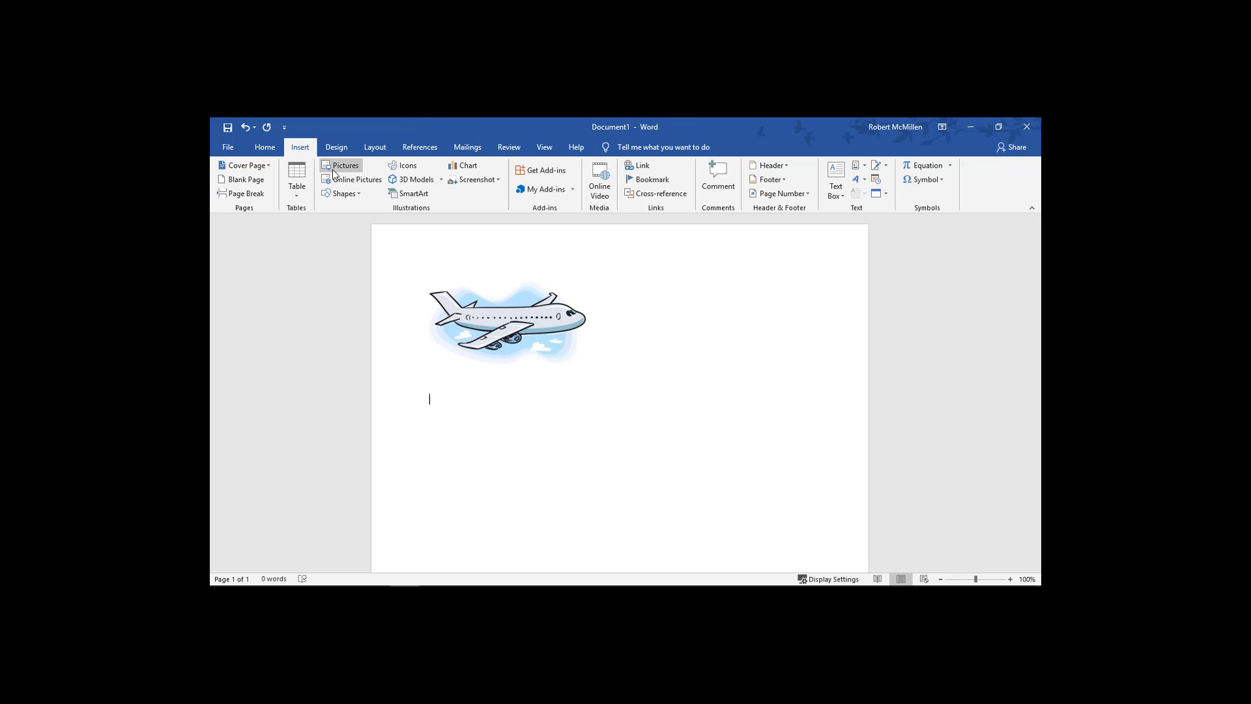
{"action": "left_click", "coordinate": [401, 166]}
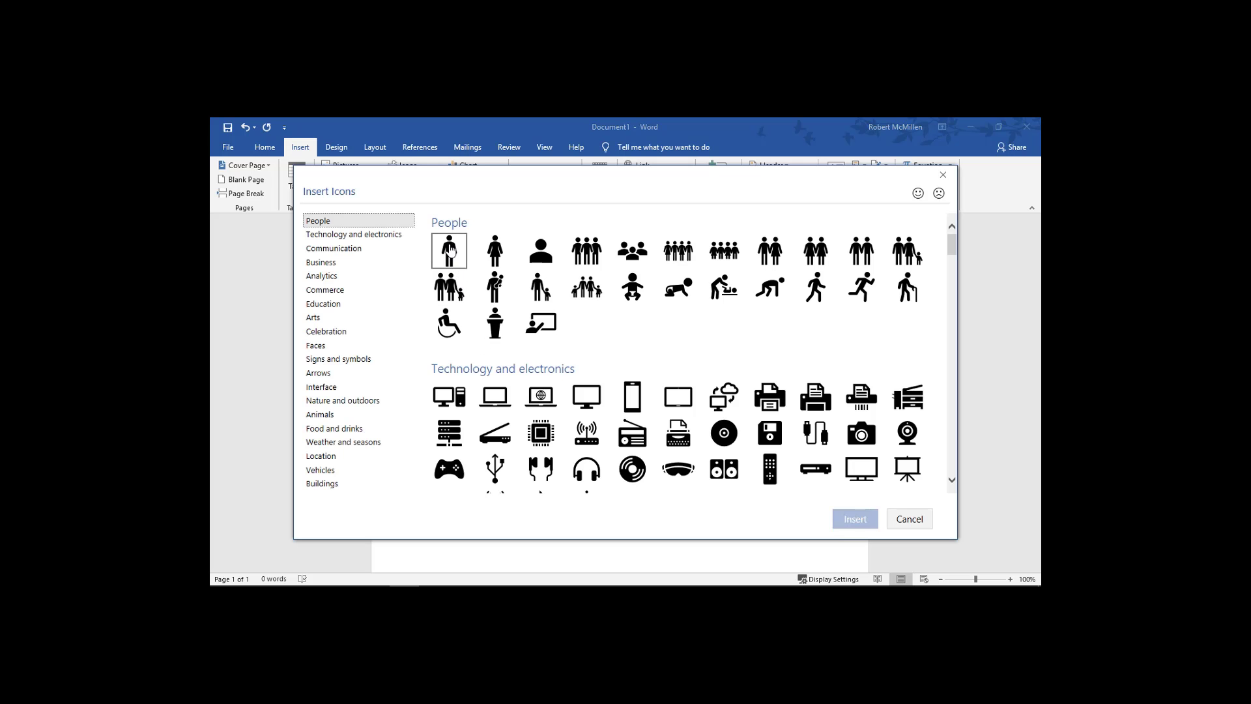
{"action": "double_click", "coordinate": [450, 250]}
{"action": "left_click", "coordinate": [573, 452]}
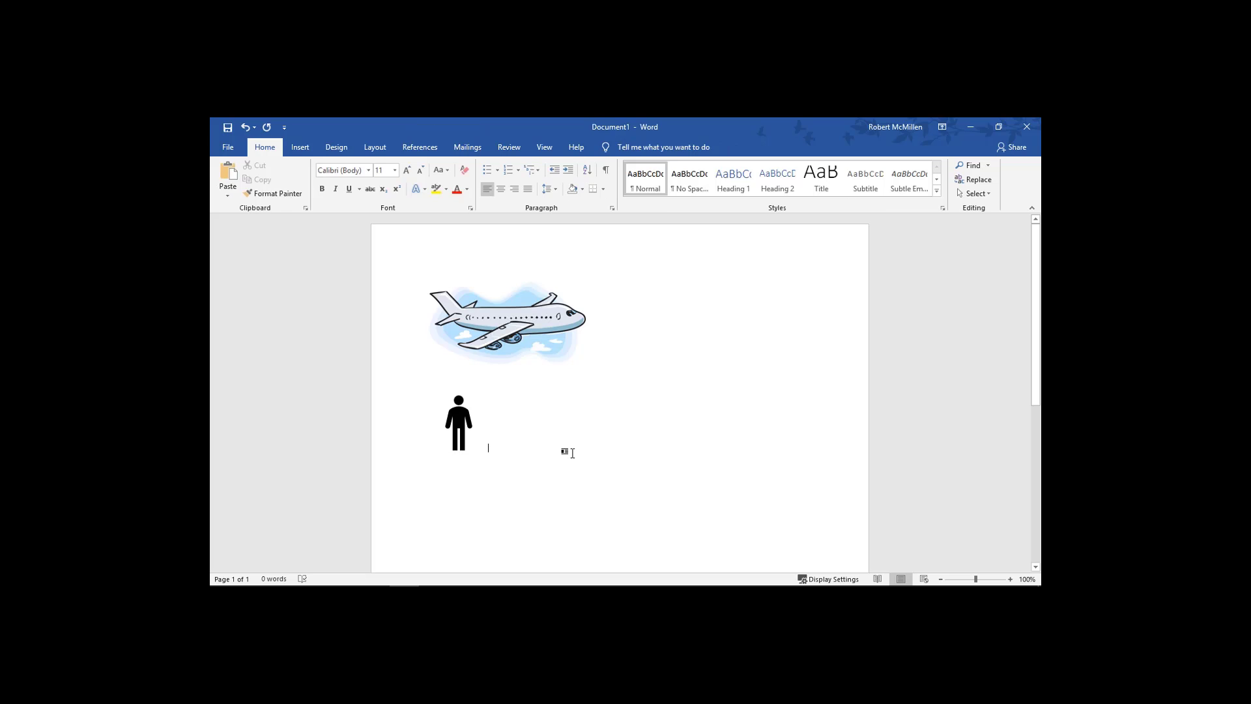
{"action": "key", "text": "Return"}
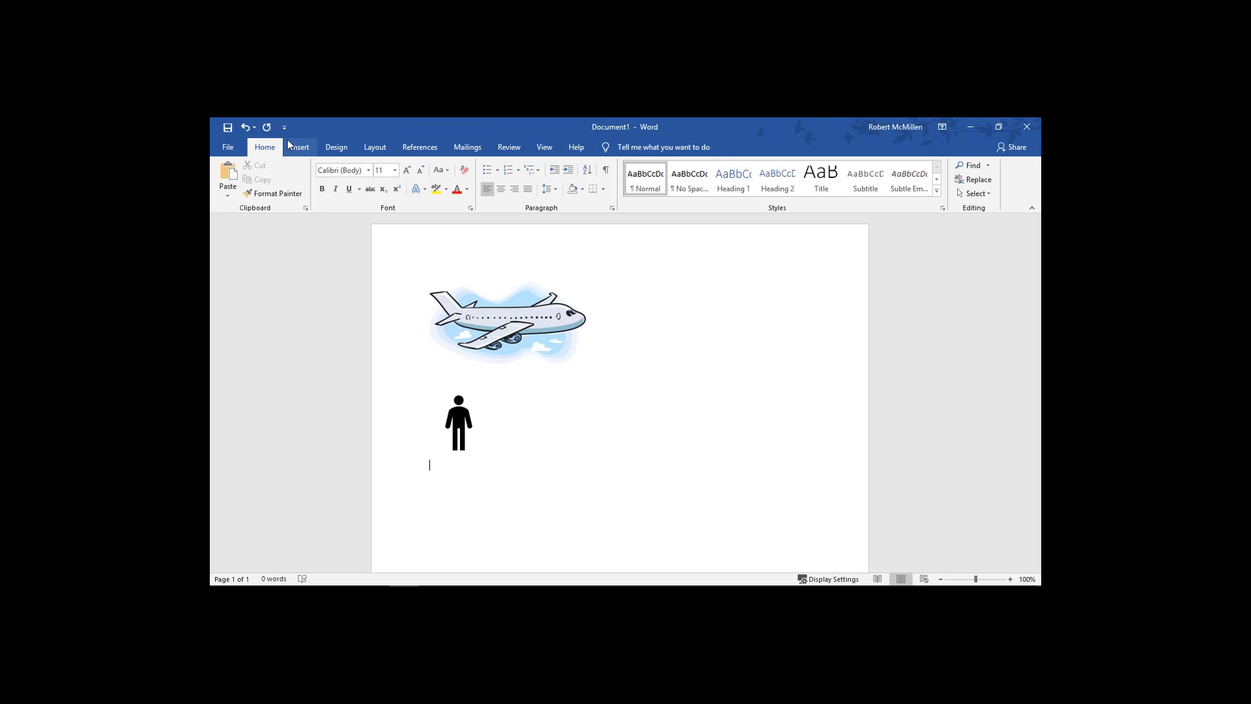
Draw an elbow arrow connector beside the person icon.
{"action": "left_click", "coordinate": [300, 149]}
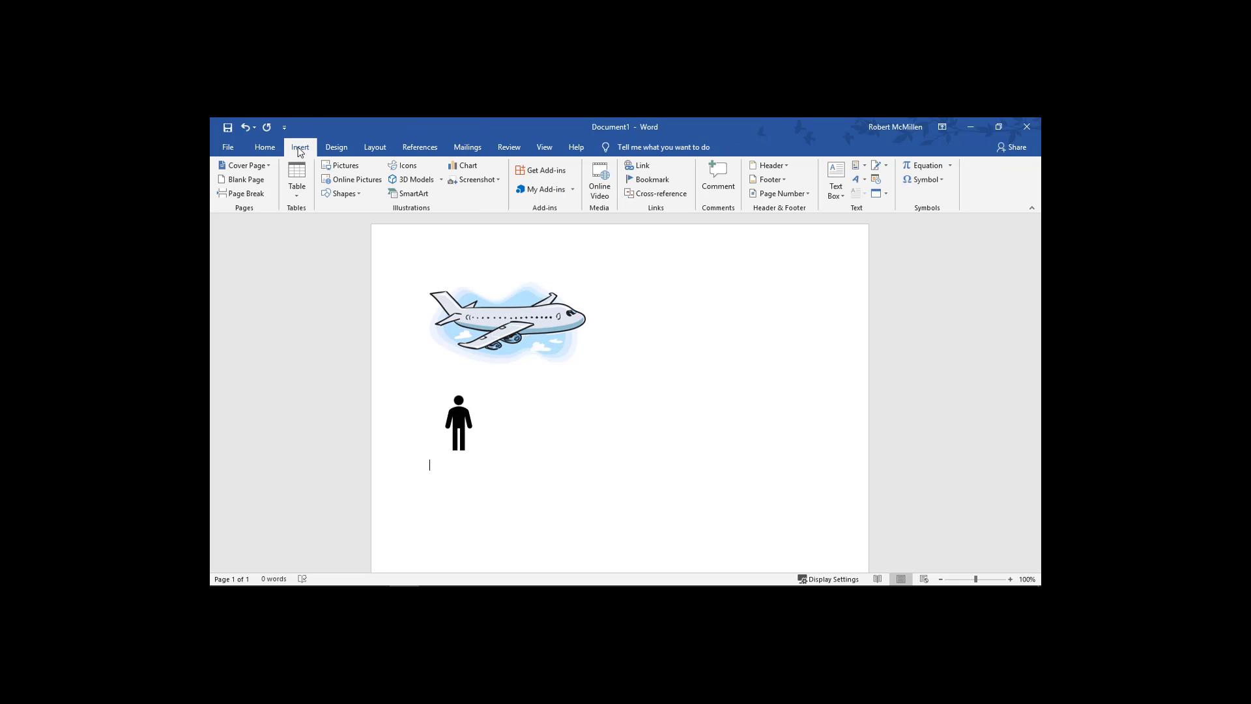
{"action": "left_click", "coordinate": [352, 194]}
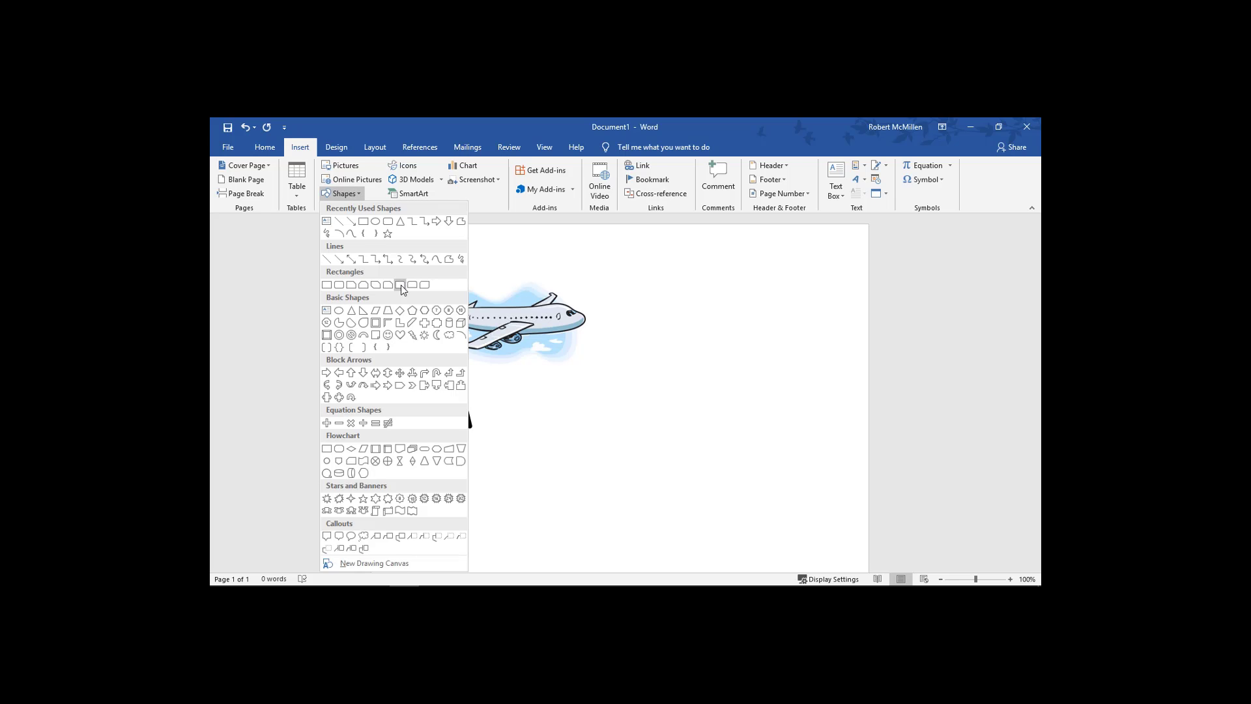
{"action": "left_click", "coordinate": [387, 259]}
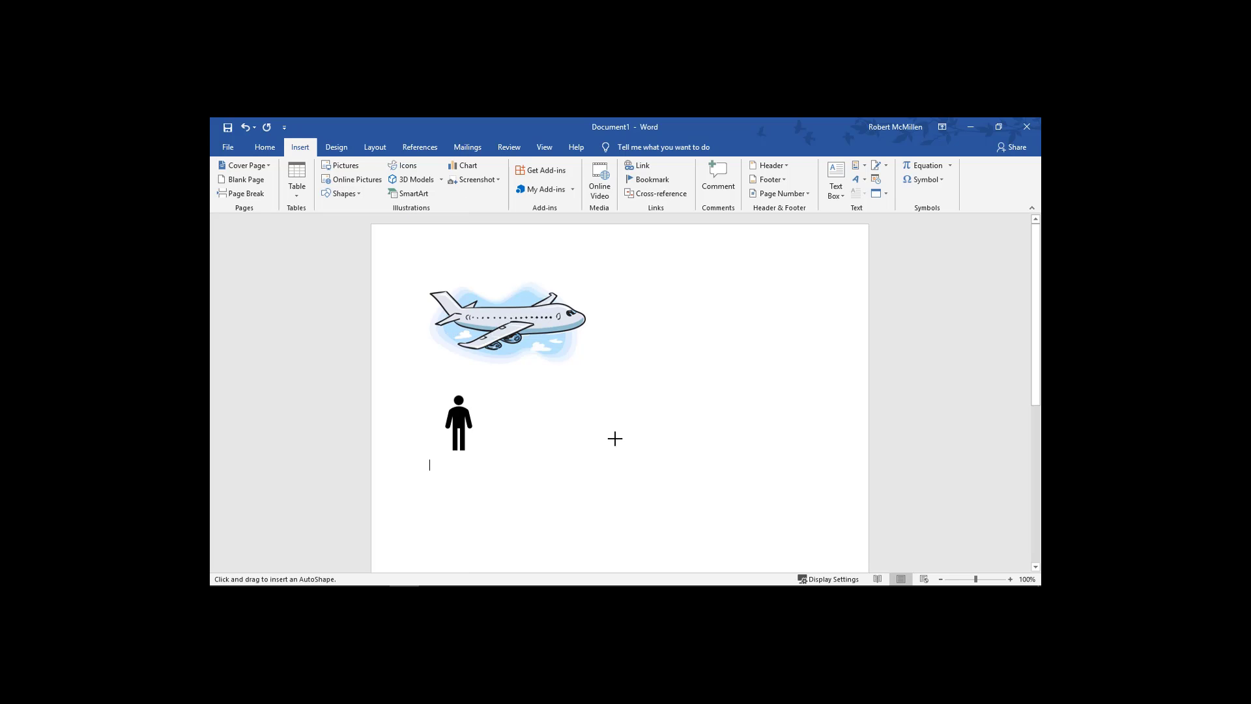
{"action": "left_click", "coordinate": [535, 395]}
{"action": "left_click_drag", "start_coordinate": [563, 411], "coordinate": [537, 420]}
{"action": "left_click", "coordinate": [696, 395]}
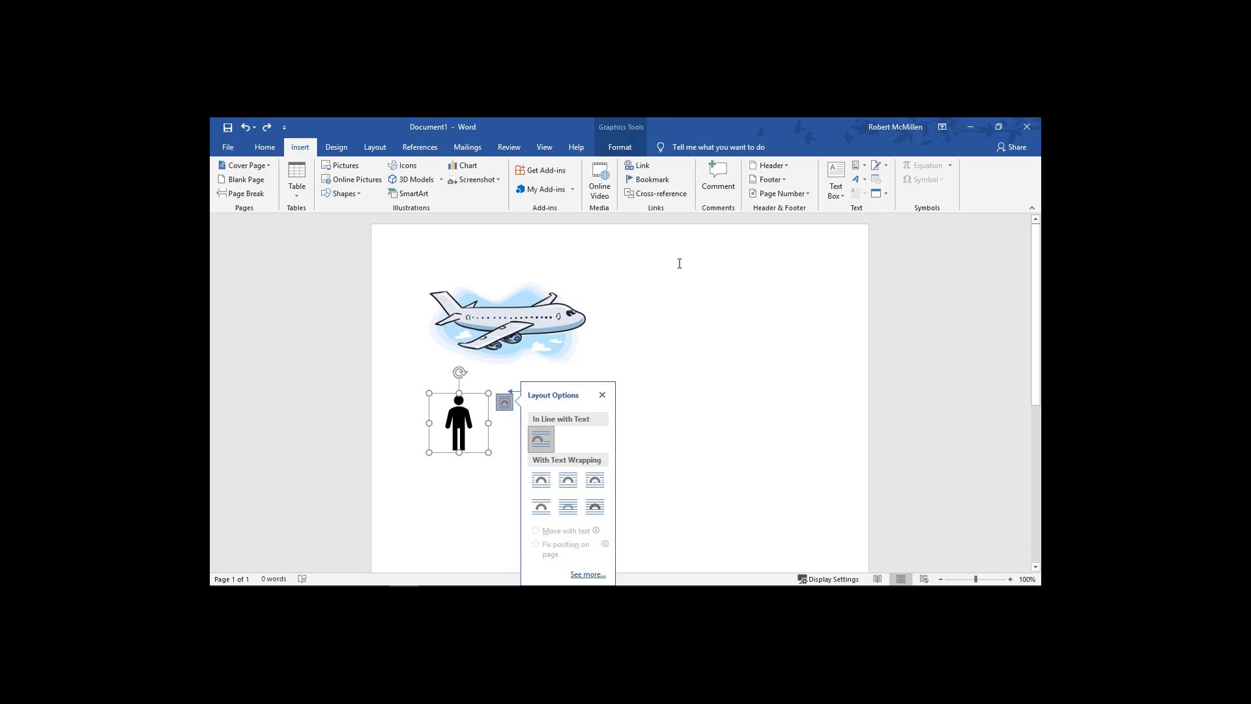
{"action": "left_click", "coordinate": [675, 267]}
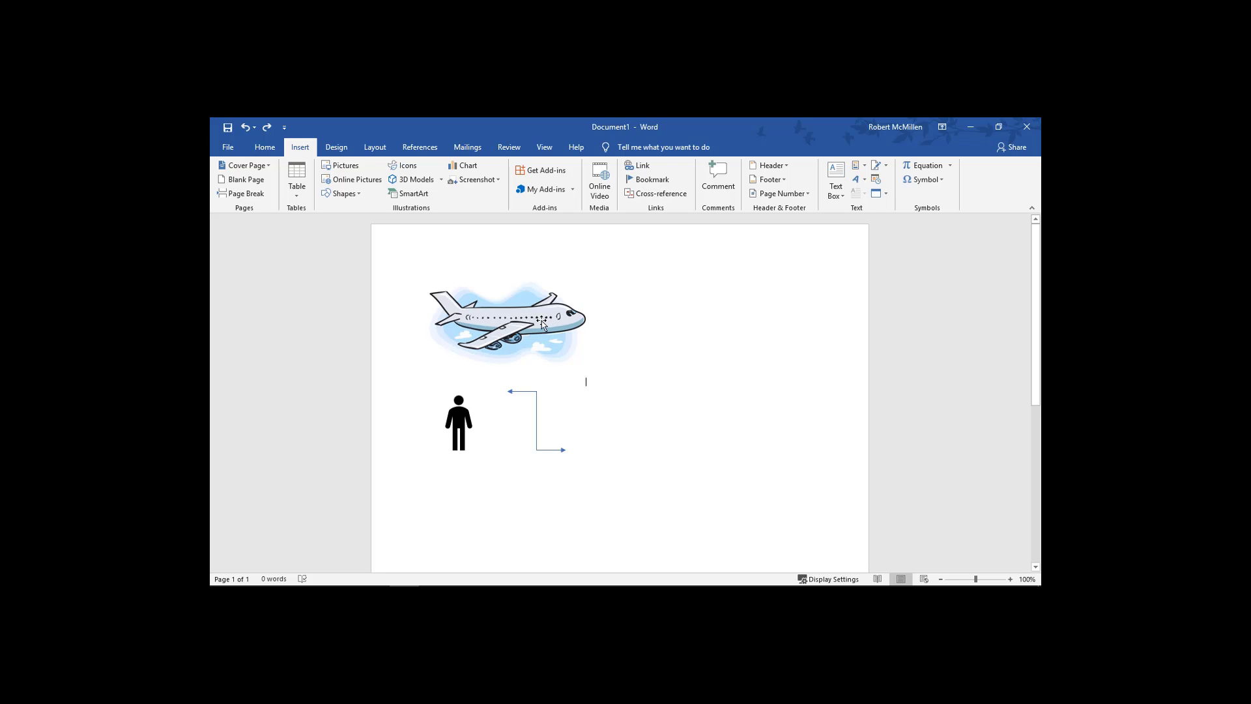
Shrink the airplane picture and copy it.
{"action": "left_click", "coordinate": [556, 305]}
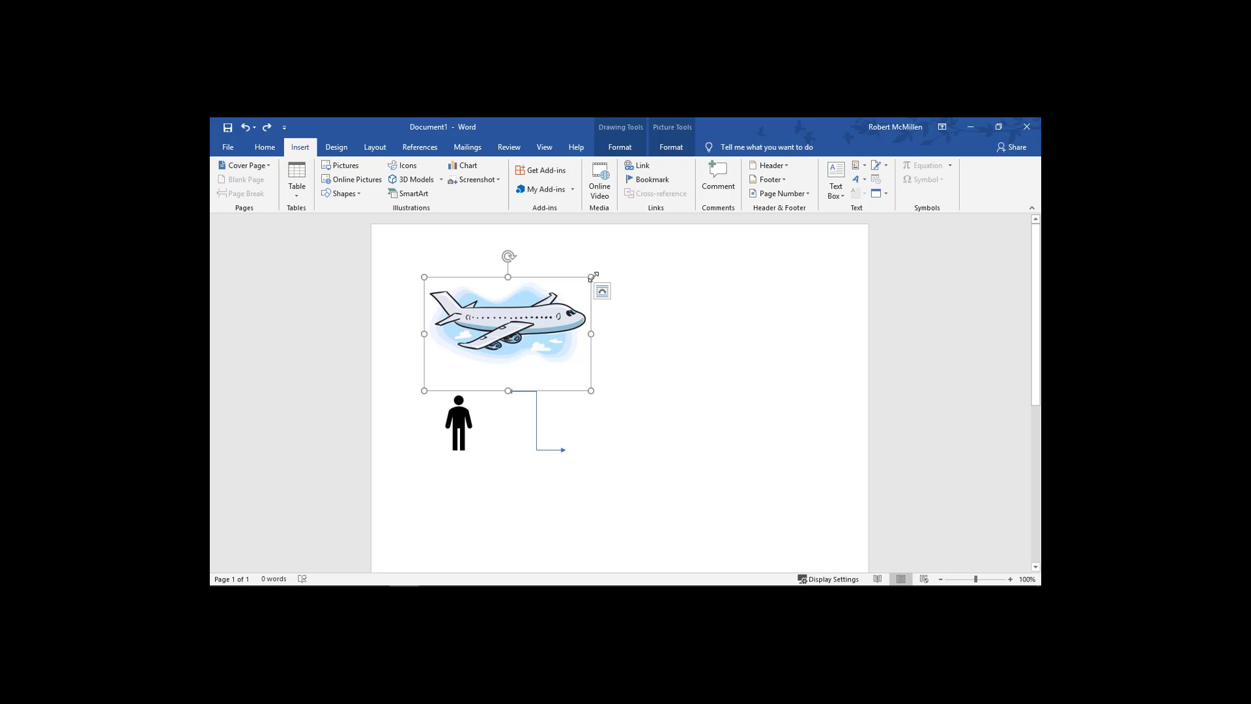
{"action": "left_click_drag", "start_coordinate": [591, 277], "coordinate": [516, 334]}
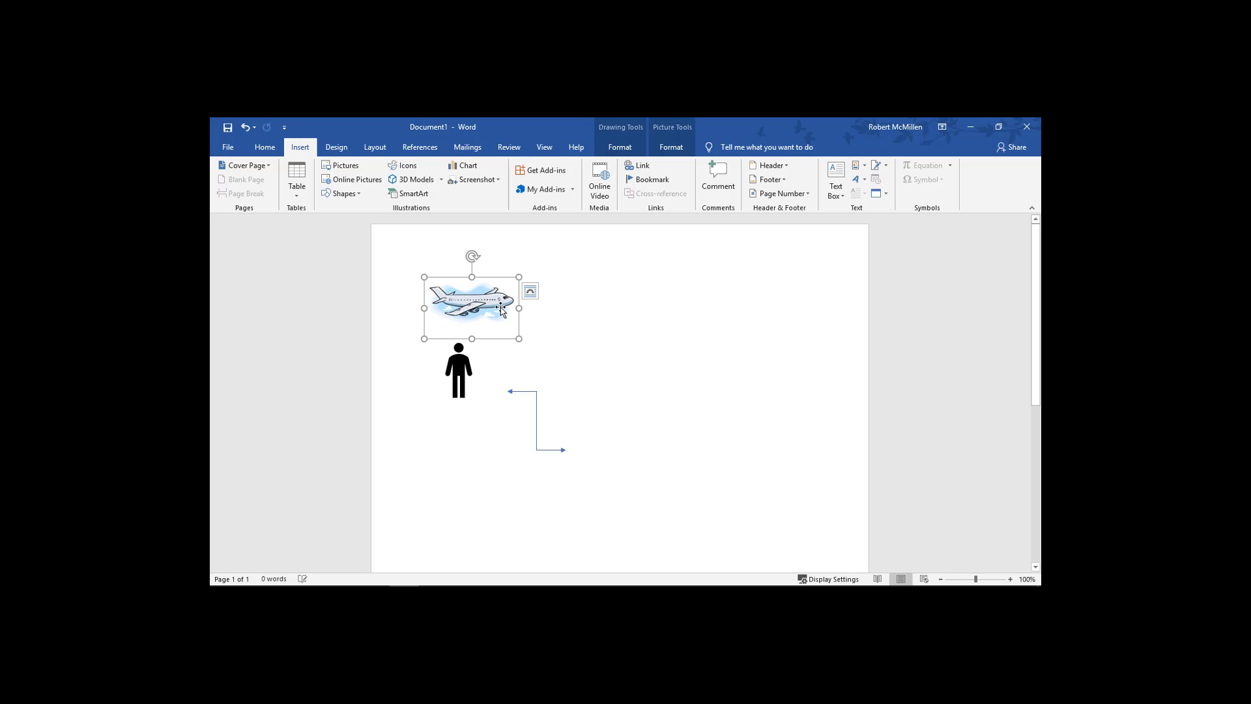
{"action": "right_click", "coordinate": [502, 308]}
{"action": "left_click", "coordinate": [540, 332]}
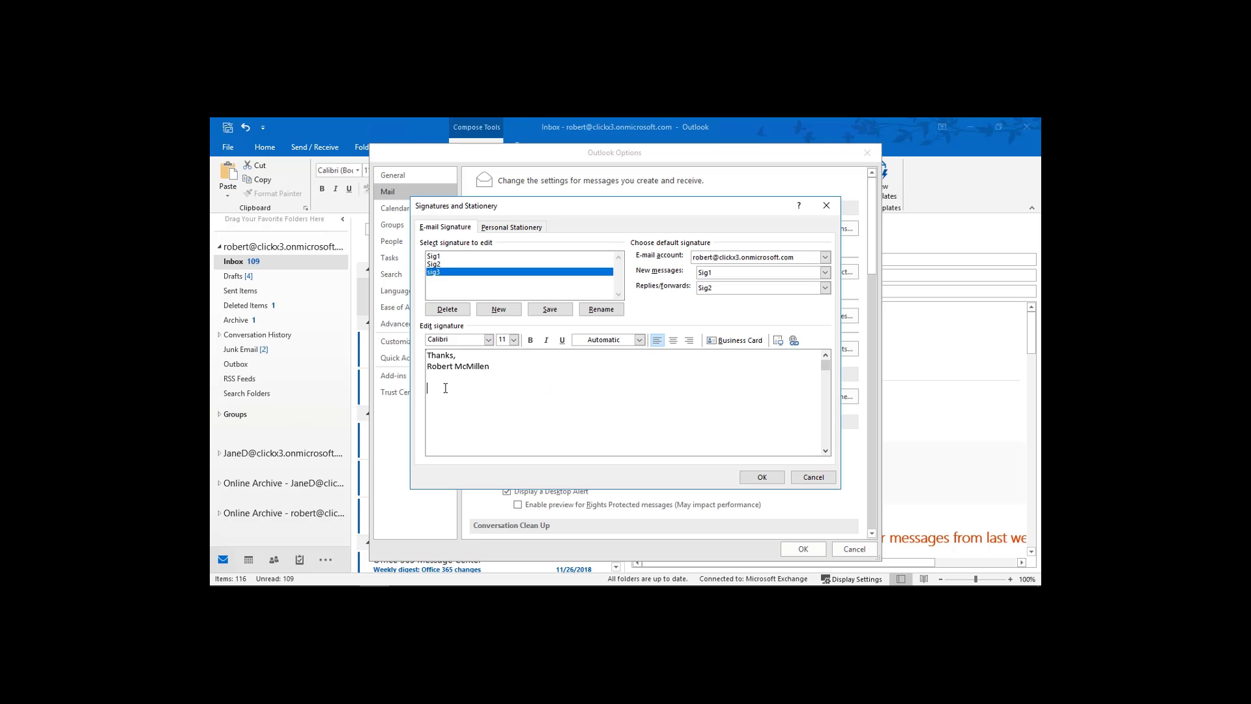
Paste the airplane picture into Sig3 with Keep Source Formatting.
{"action": "right_click", "coordinate": [436, 386]}
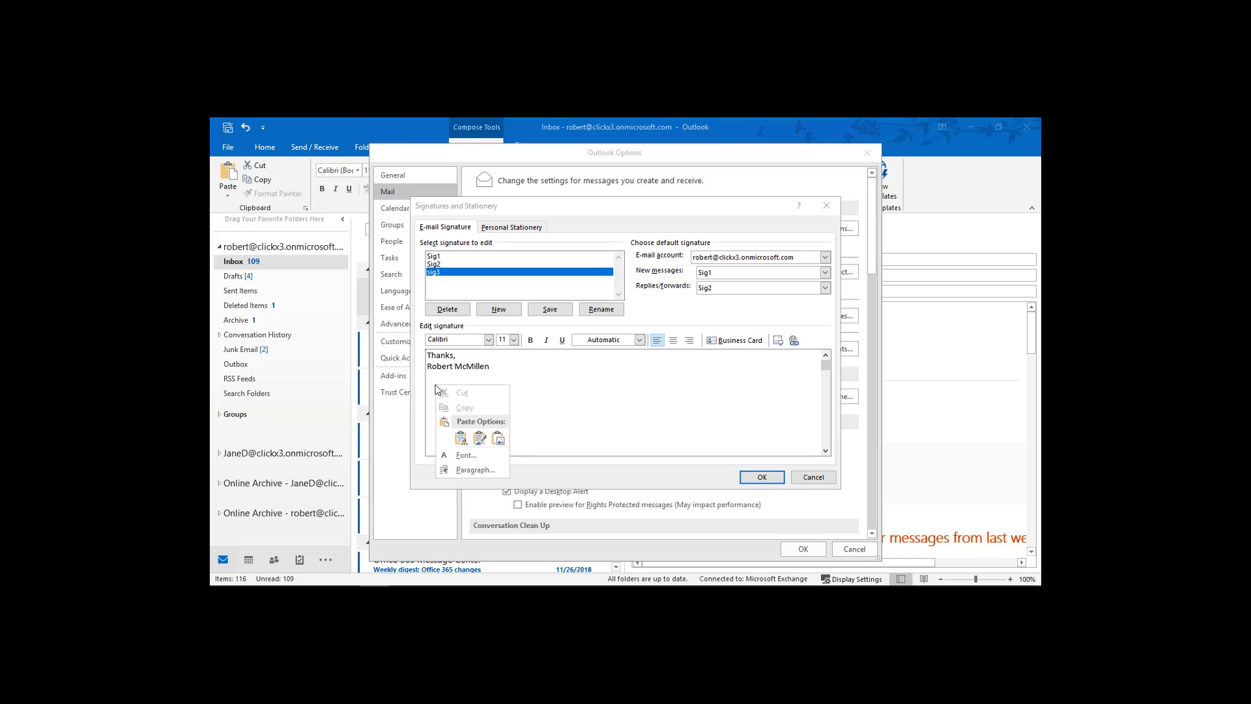
{"action": "left_click", "coordinate": [480, 442]}
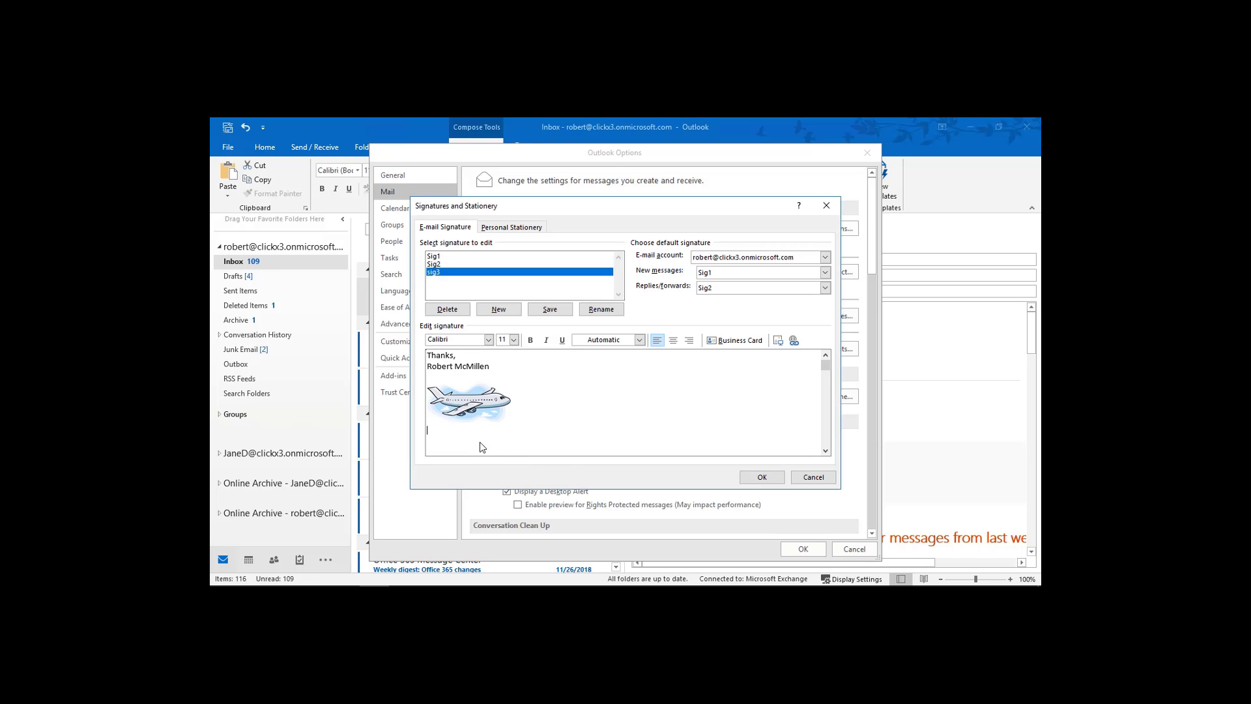
{"action": "left_click", "coordinate": [480, 408]}
{"action": "left_click", "coordinate": [578, 400]}
{"action": "left_click", "coordinate": [493, 411]}
{"action": "left_click", "coordinate": [542, 391]}
{"action": "key", "text": "Return"}
{"action": "type", "text": "http://techpublishing.com"}
{"action": "left_click_drag", "start_coordinate": [552, 439], "coordinate": [411, 456]}
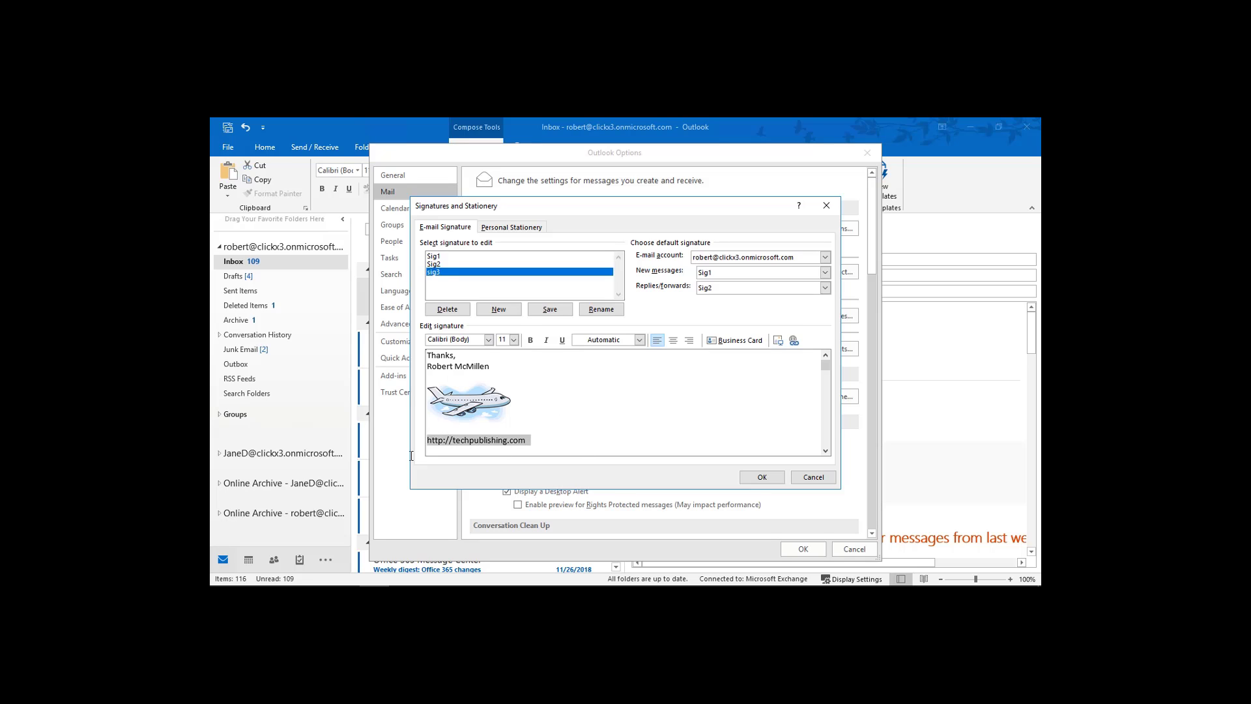
{"action": "left_click", "coordinate": [794, 340]}
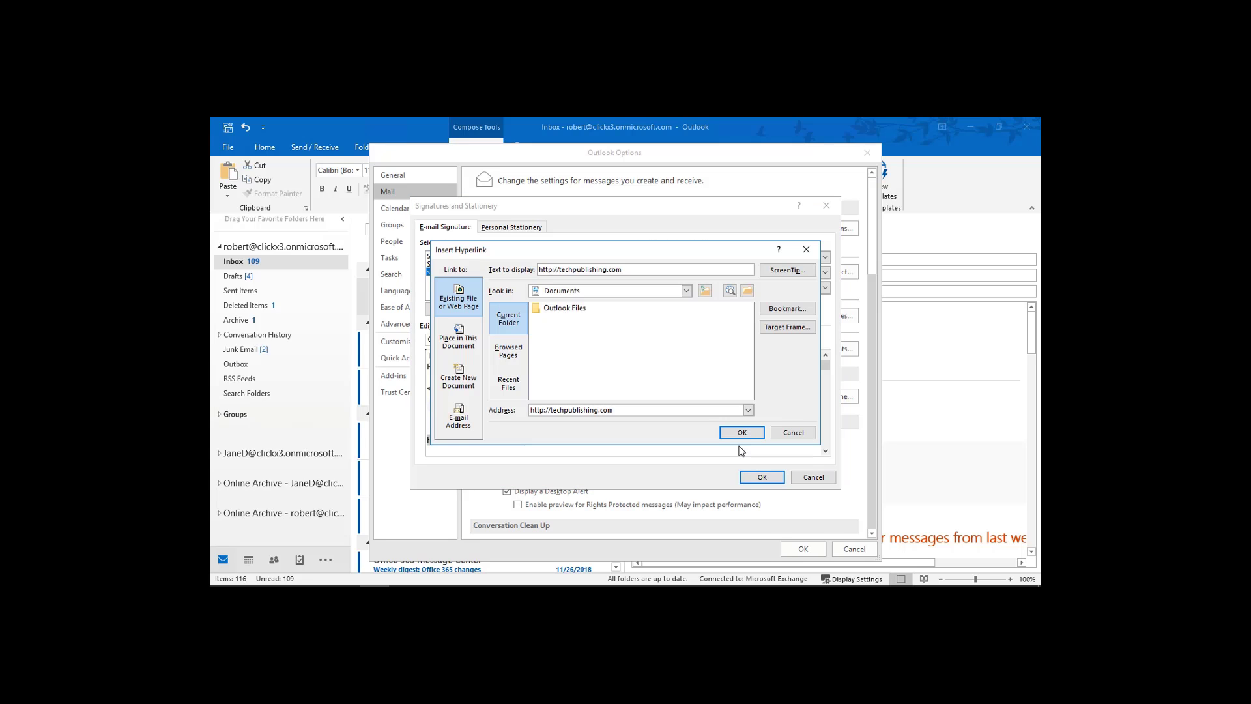
{"action": "left_click", "coordinate": [741, 433]}
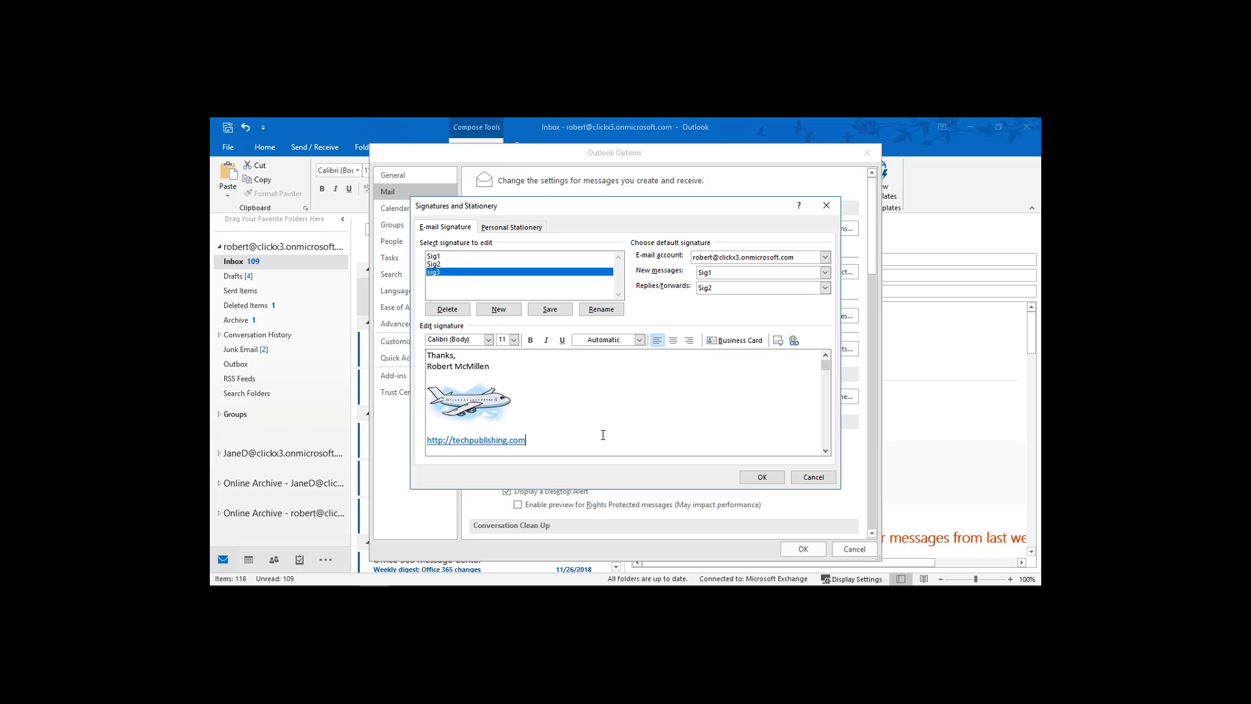
Set Sig3 as default for new messages and replies/forwards, close Options, and start a test email.
{"action": "left_click", "coordinate": [826, 272]}
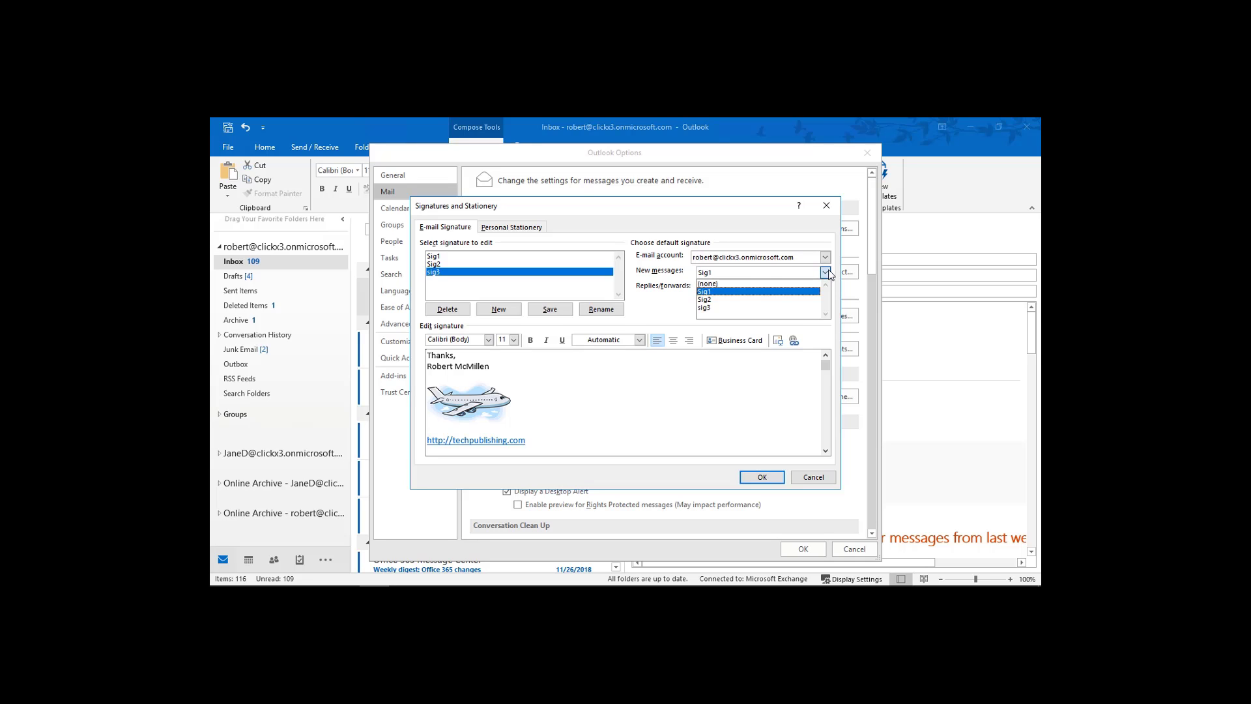
{"action": "left_click", "coordinate": [808, 308]}
{"action": "left_click", "coordinate": [826, 288]}
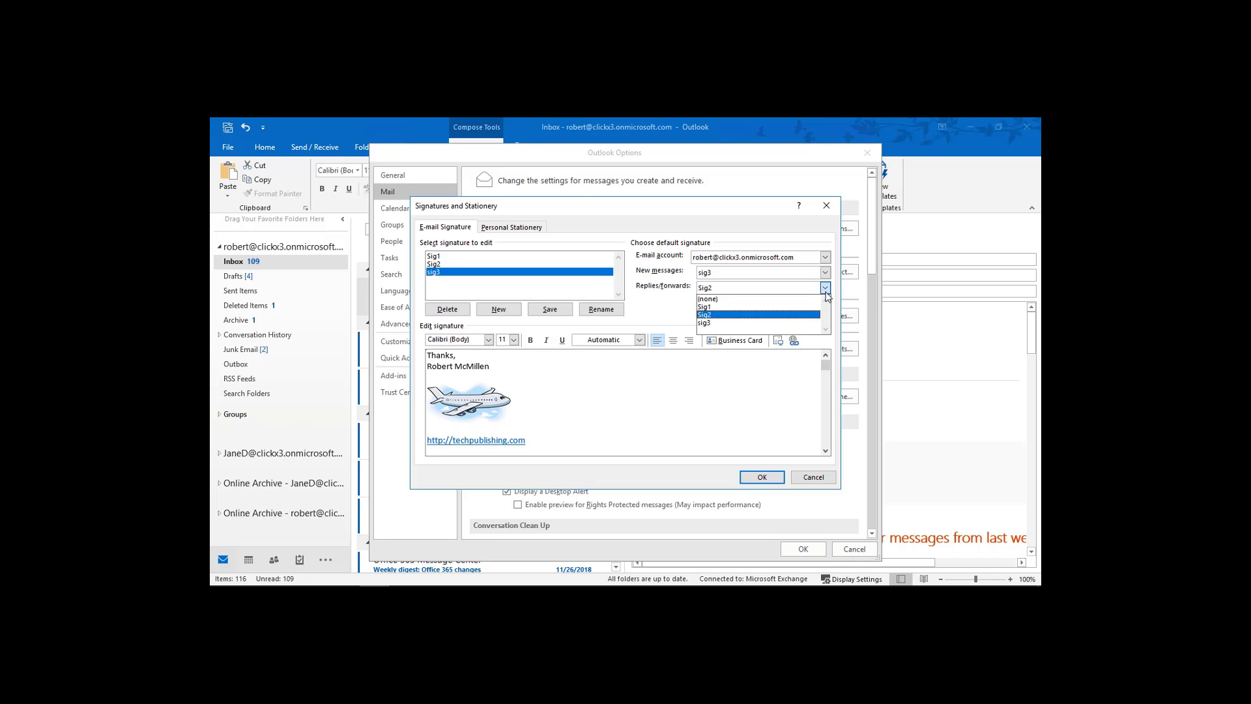
{"action": "left_click", "coordinate": [803, 323]}
{"action": "left_click", "coordinate": [750, 479]}
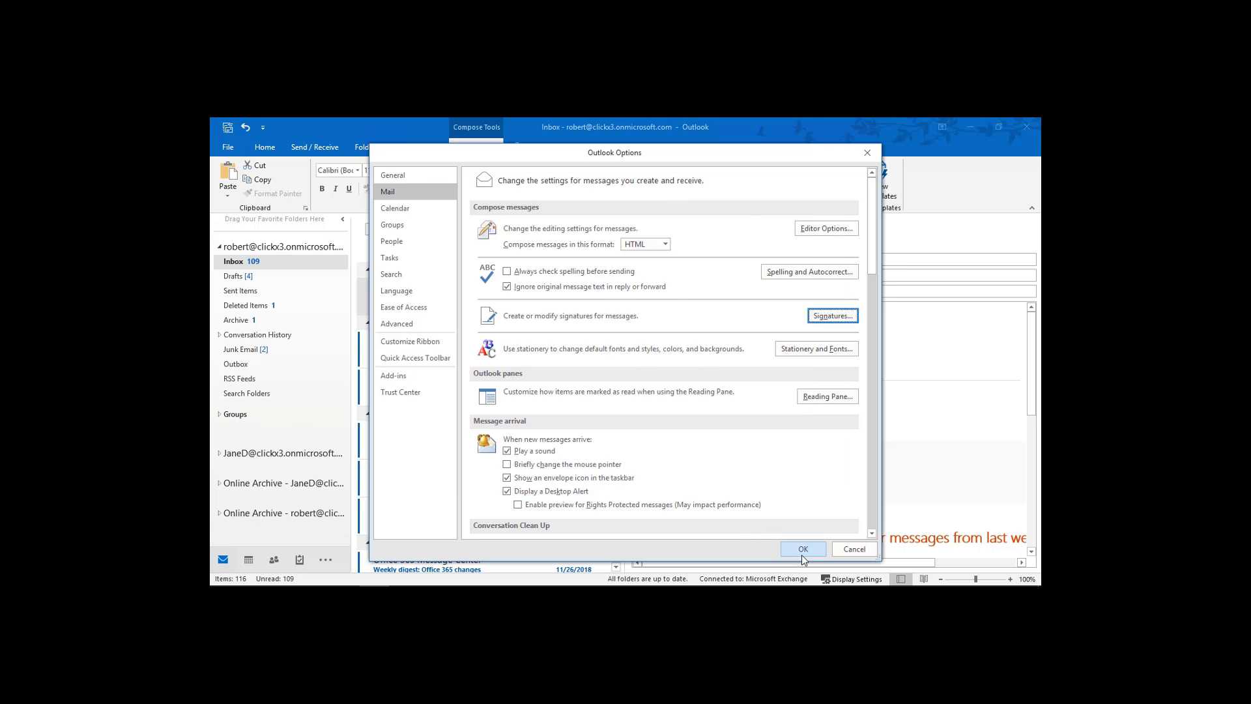
{"action": "left_click", "coordinate": [803, 549]}
{"action": "left_click", "coordinate": [422, 349]}
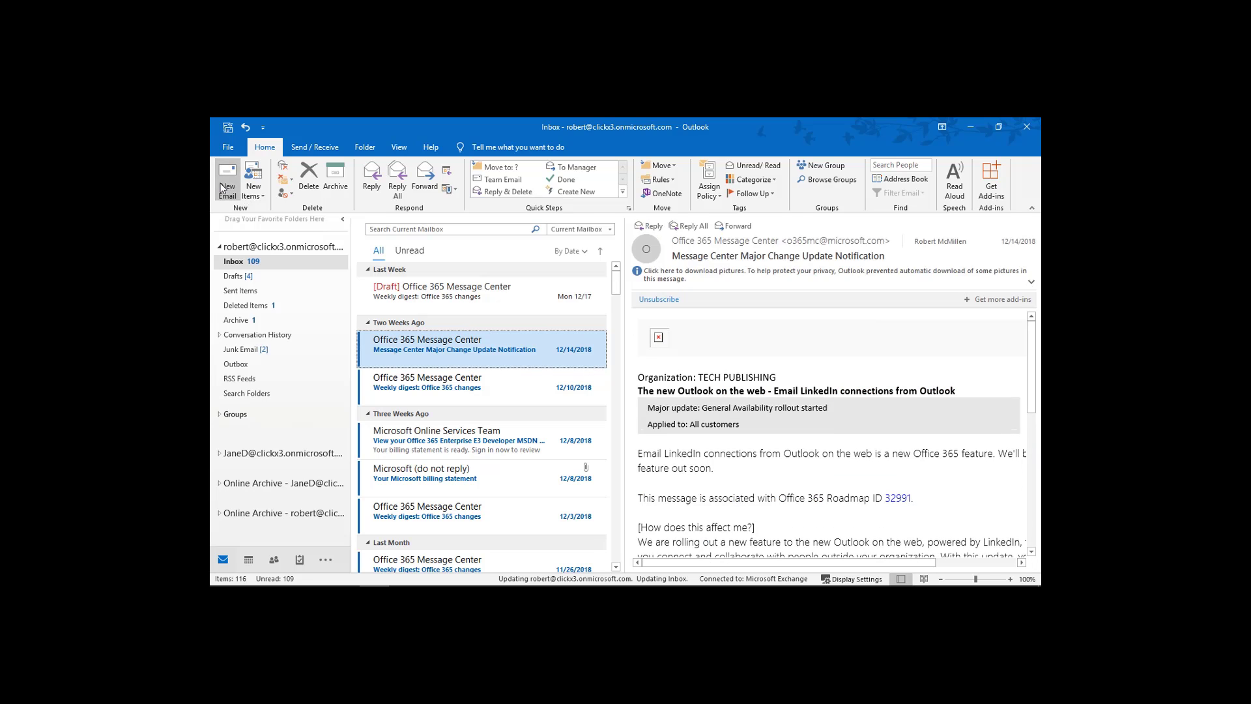
{"action": "left_click", "coordinate": [226, 189]}
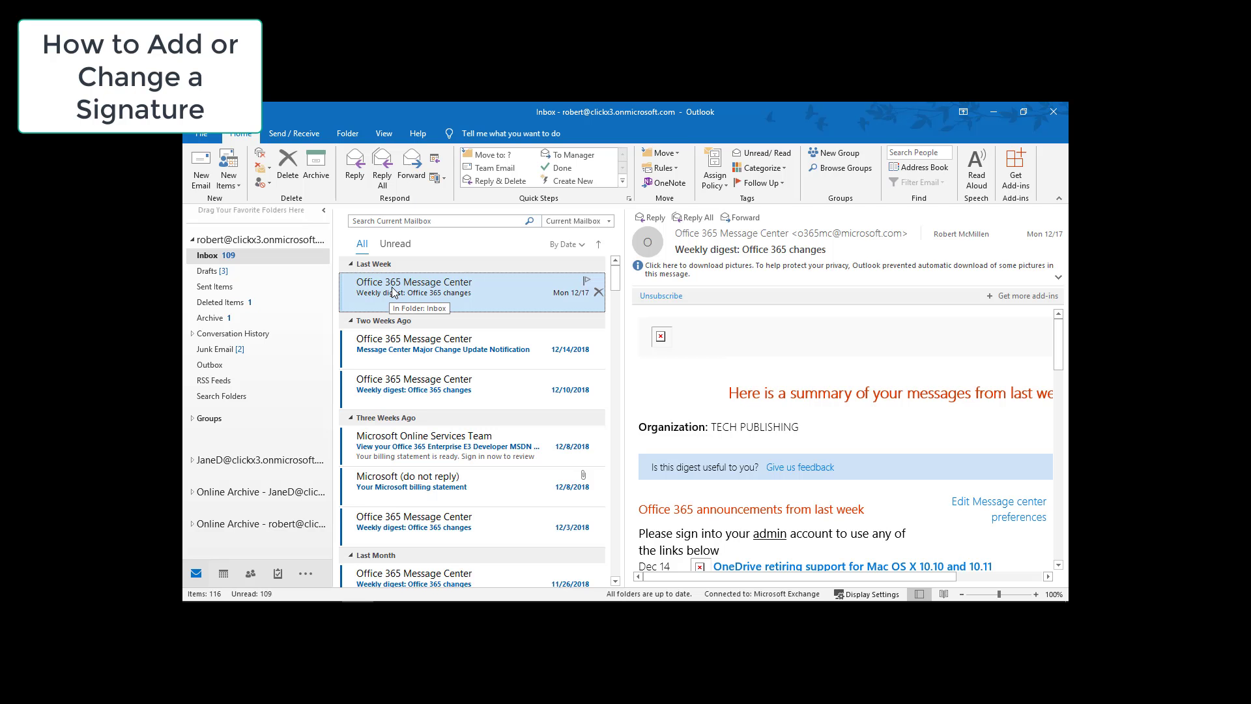
Open Outlook Options from the File tab's Account Information page.
{"action": "left_click", "coordinate": [204, 135]}
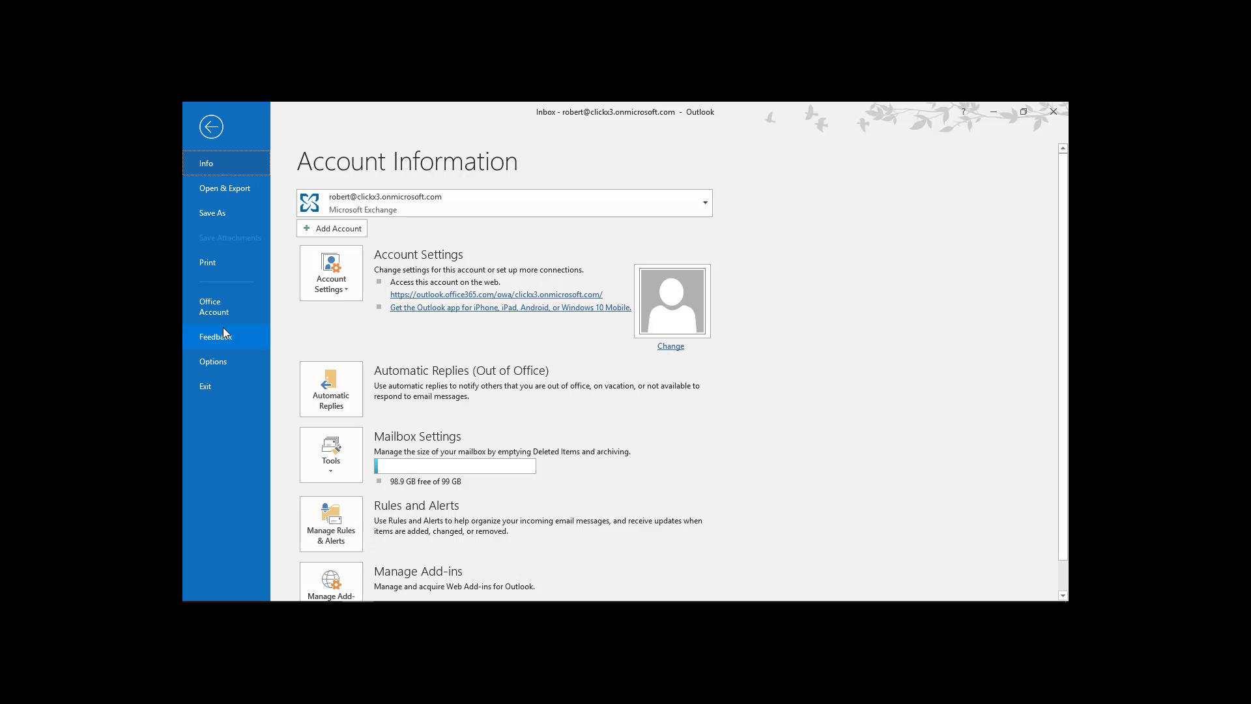
{"action": "left_click", "coordinate": [216, 364]}
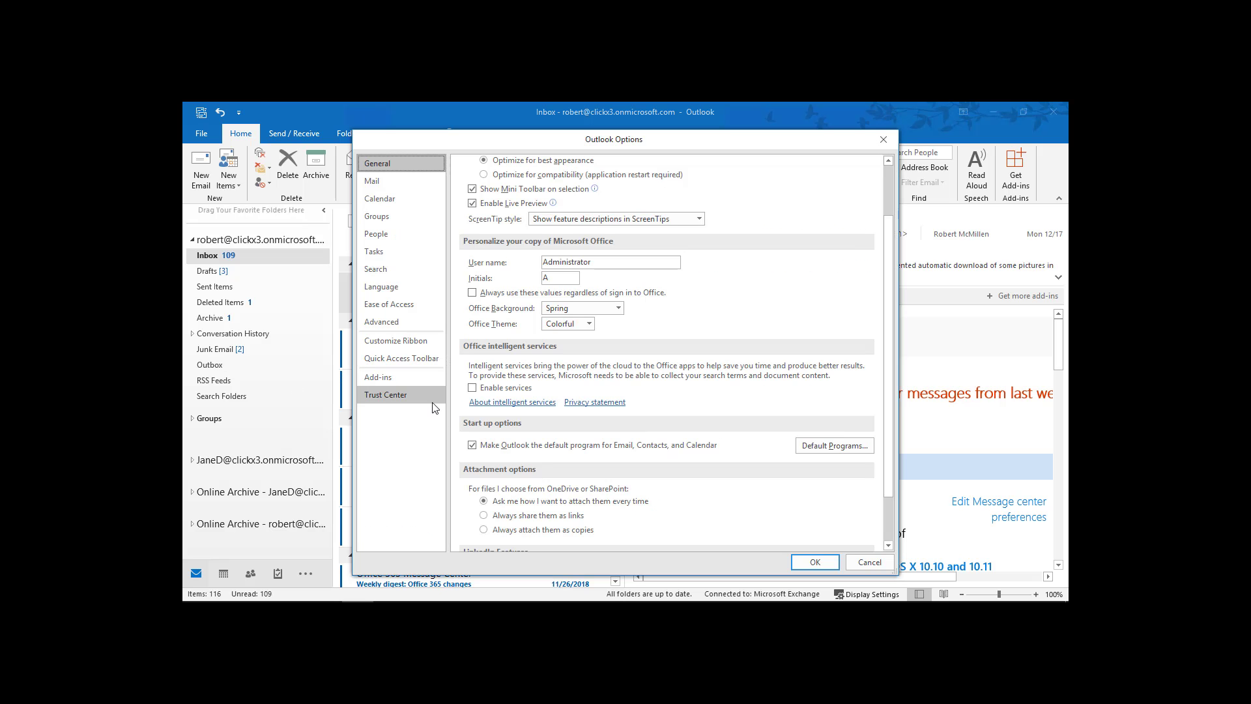
Create a new signature Sig2 reading 'Thanks,', the sender's name, and 'Presdient of the world'.
{"action": "left_click", "coordinate": [400, 180]}
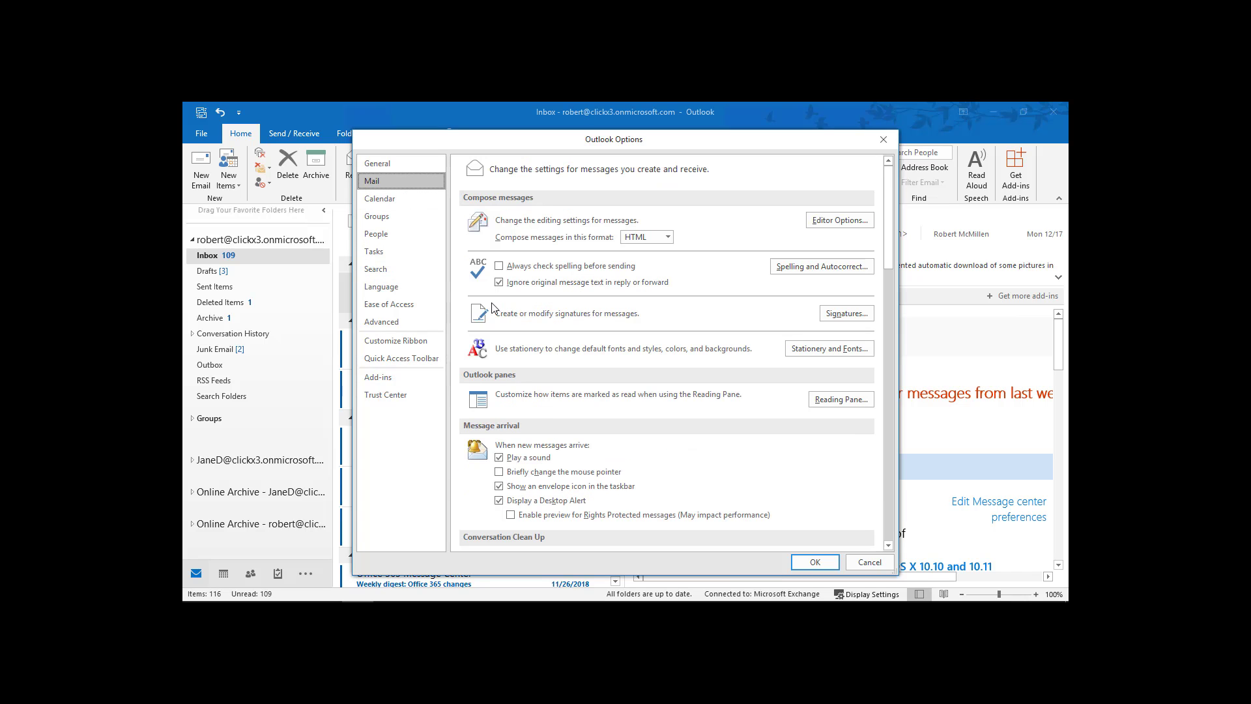
{"action": "left_click", "coordinate": [829, 315]}
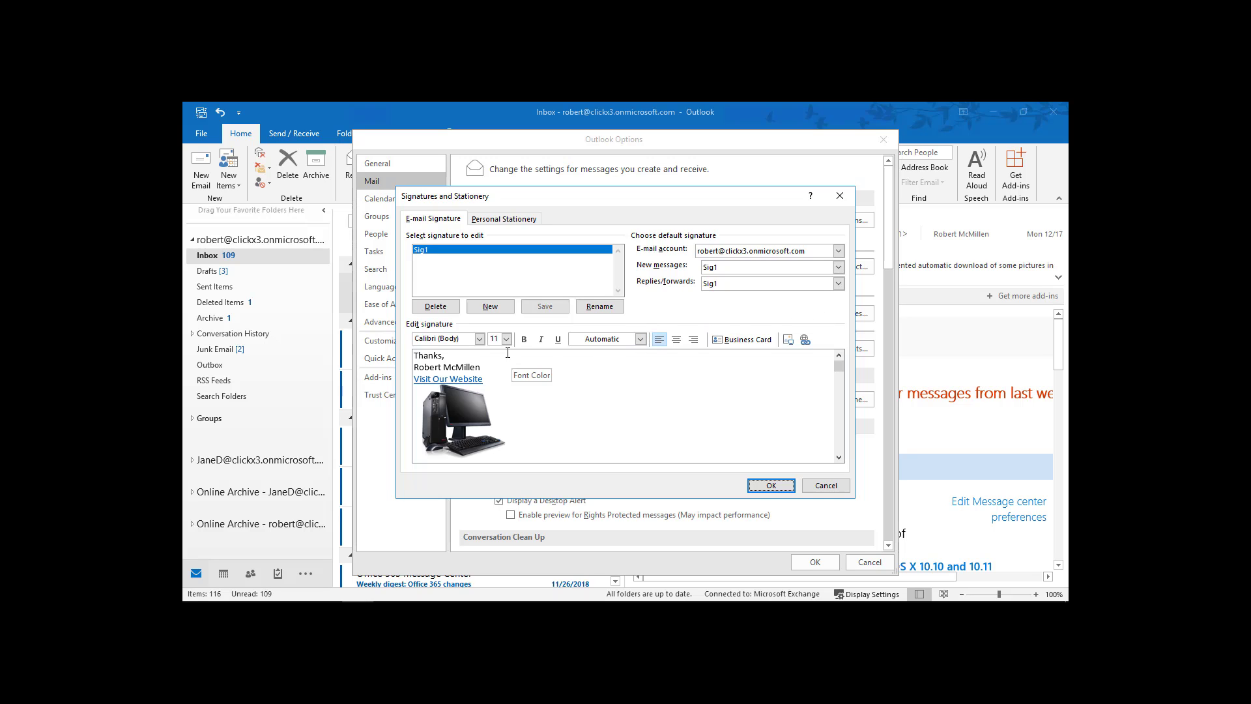
{"action": "left_click", "coordinate": [496, 310]}
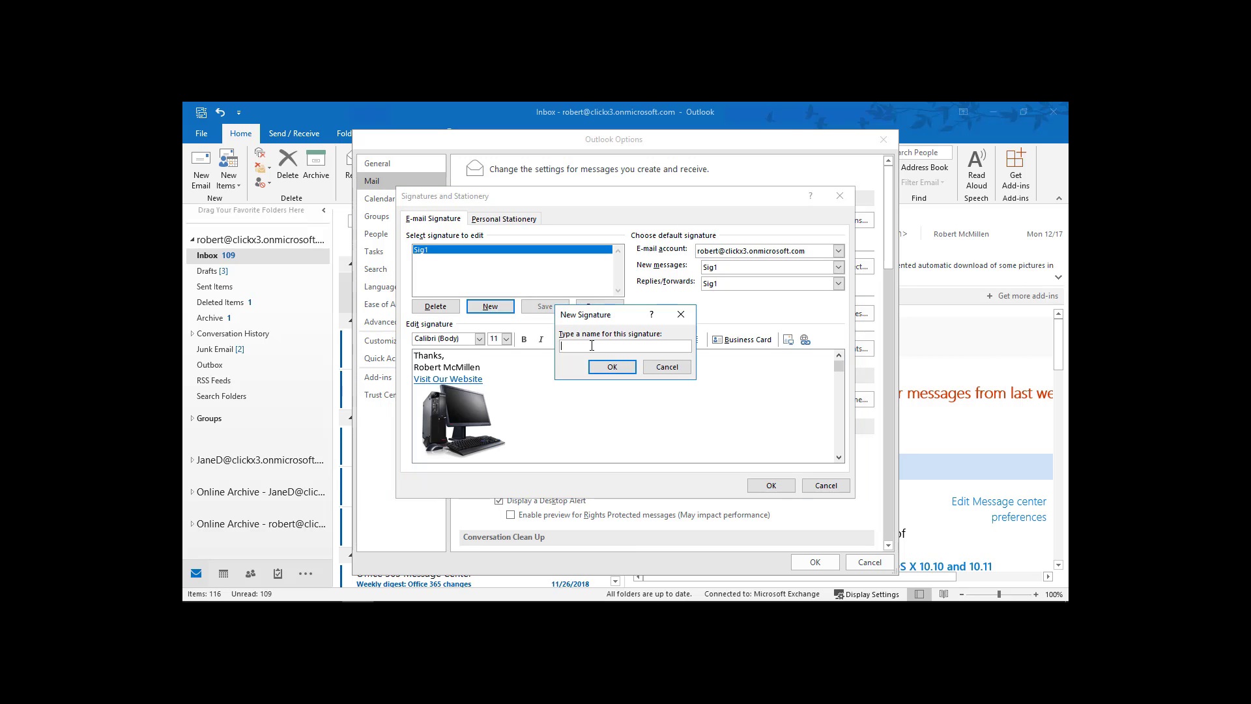
{"action": "type", "text": "Sig2"}
{"action": "left_click", "coordinate": [609, 369]}
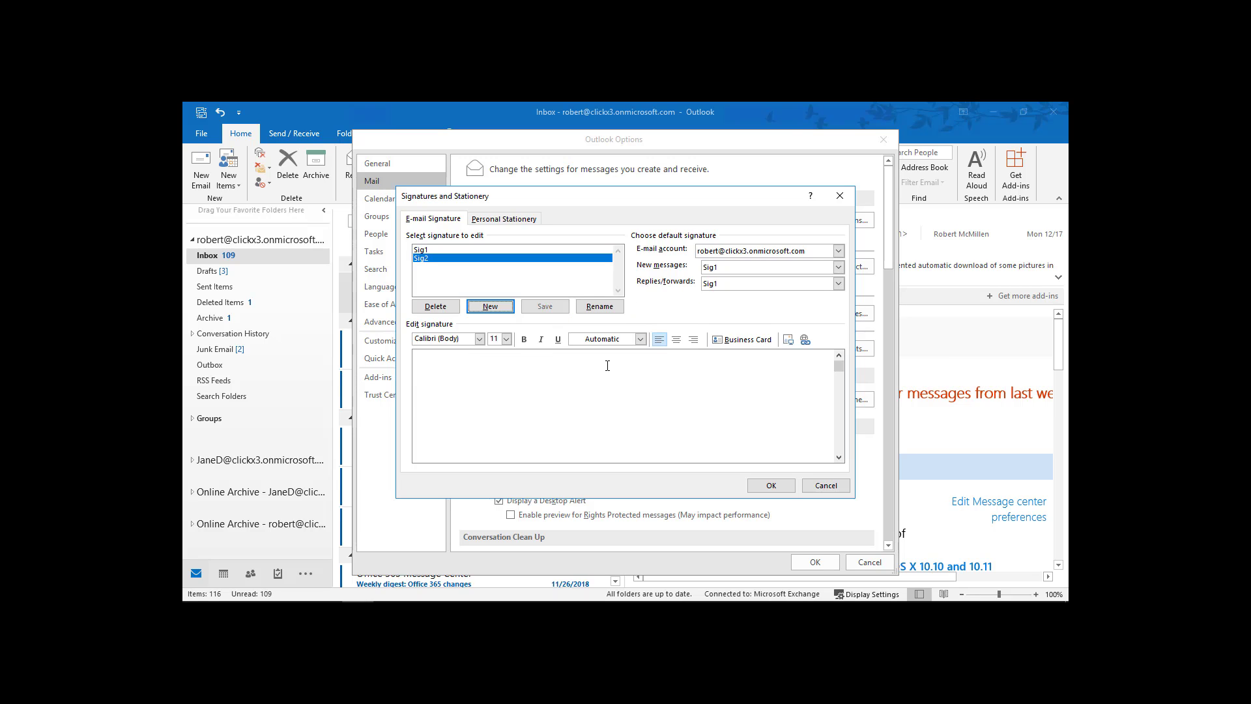
{"action": "left_click", "coordinate": [545, 415]}
{"action": "type", "text": "Thanks, "}
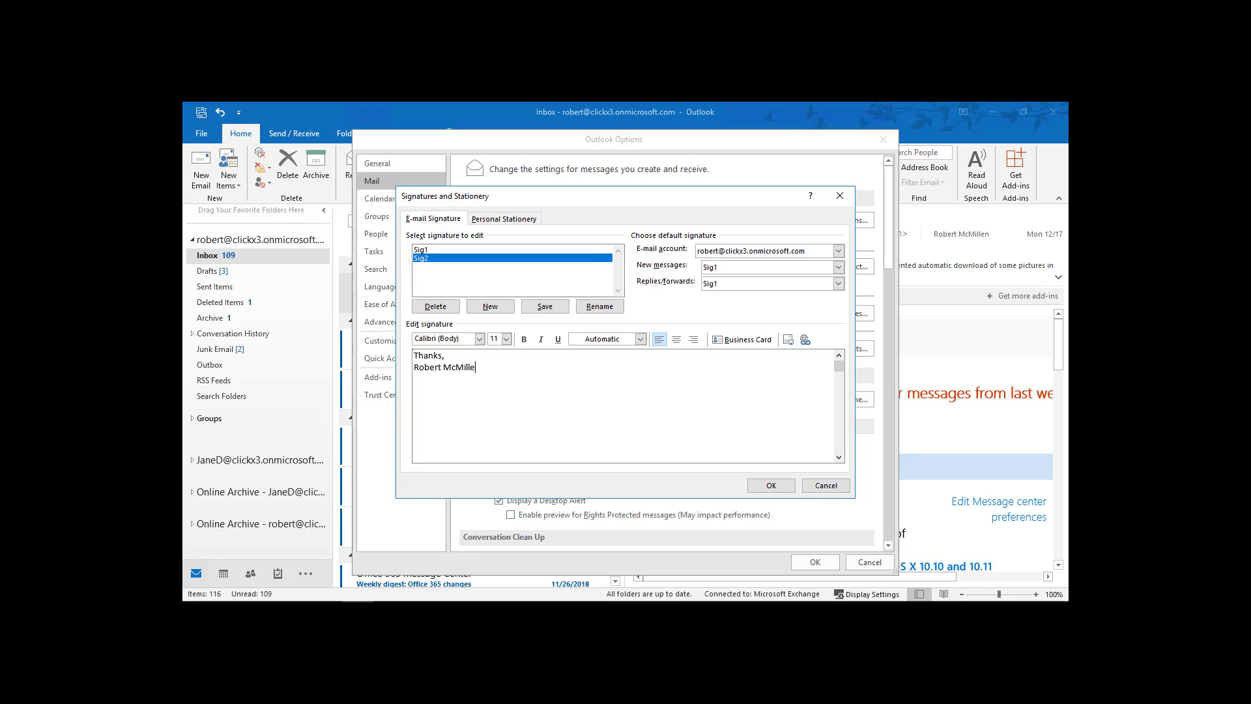
{"action": "type", "text": "Presdient of th"}
{"action": "type", "text": "e world"}
Set Sig2 as the replies/forwards signature and save, closing Options.
{"action": "left_click", "coordinate": [838, 285]}
{"action": "left_click", "coordinate": [828, 318]}
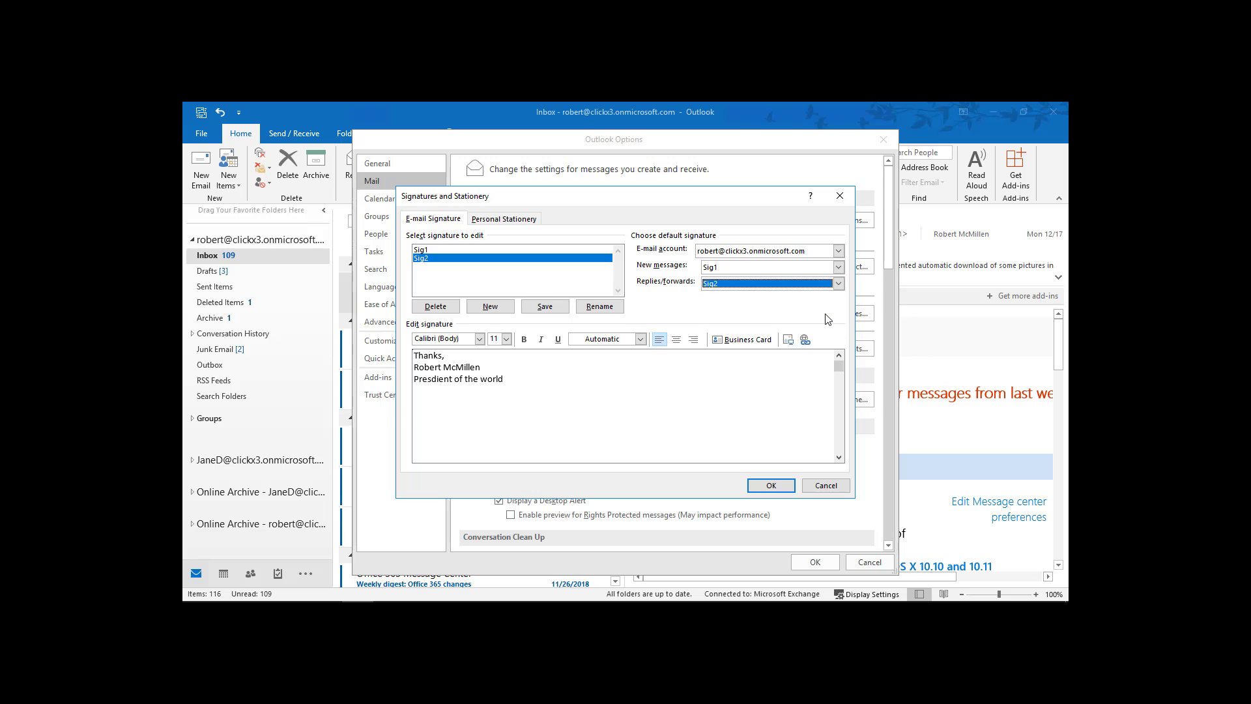
{"action": "left_click", "coordinate": [771, 485]}
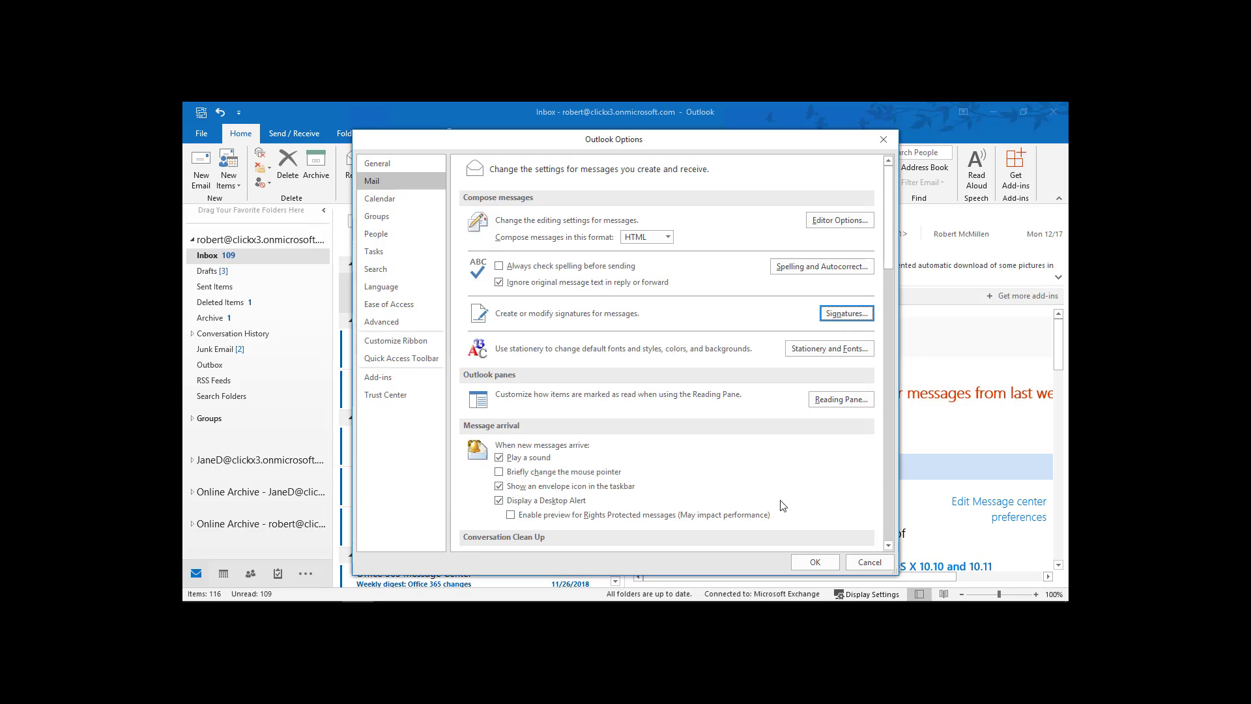
{"action": "left_click", "coordinate": [801, 564]}
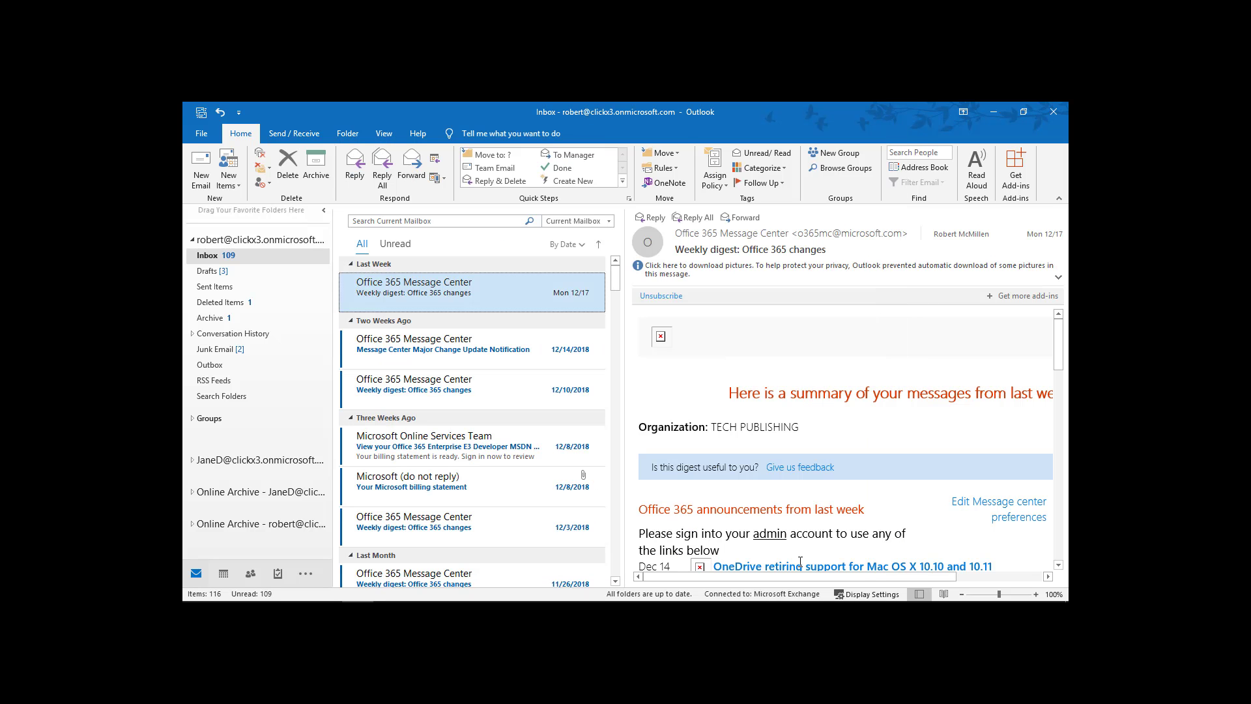
Open a new email to check its default signature, then close it.
{"action": "left_click", "coordinate": [199, 171]}
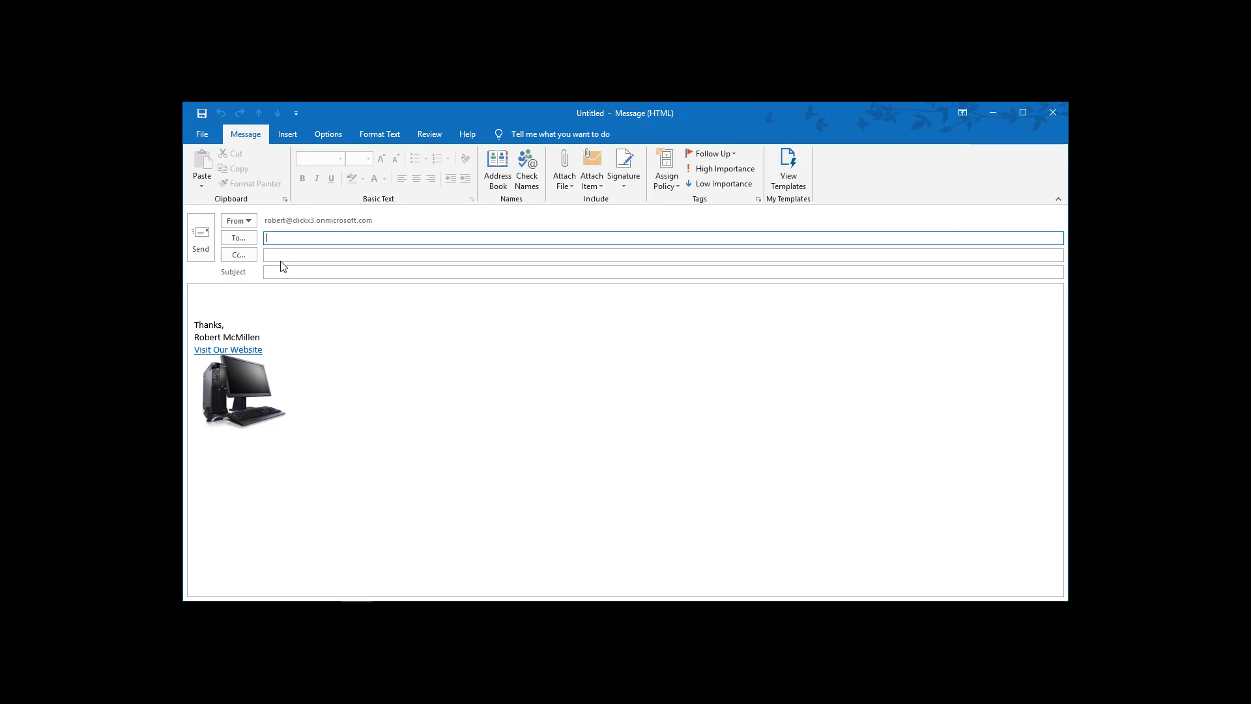
{"action": "mouse_move", "coordinate": [278, 387]}
{"action": "left_click", "coordinate": [1053, 112]}
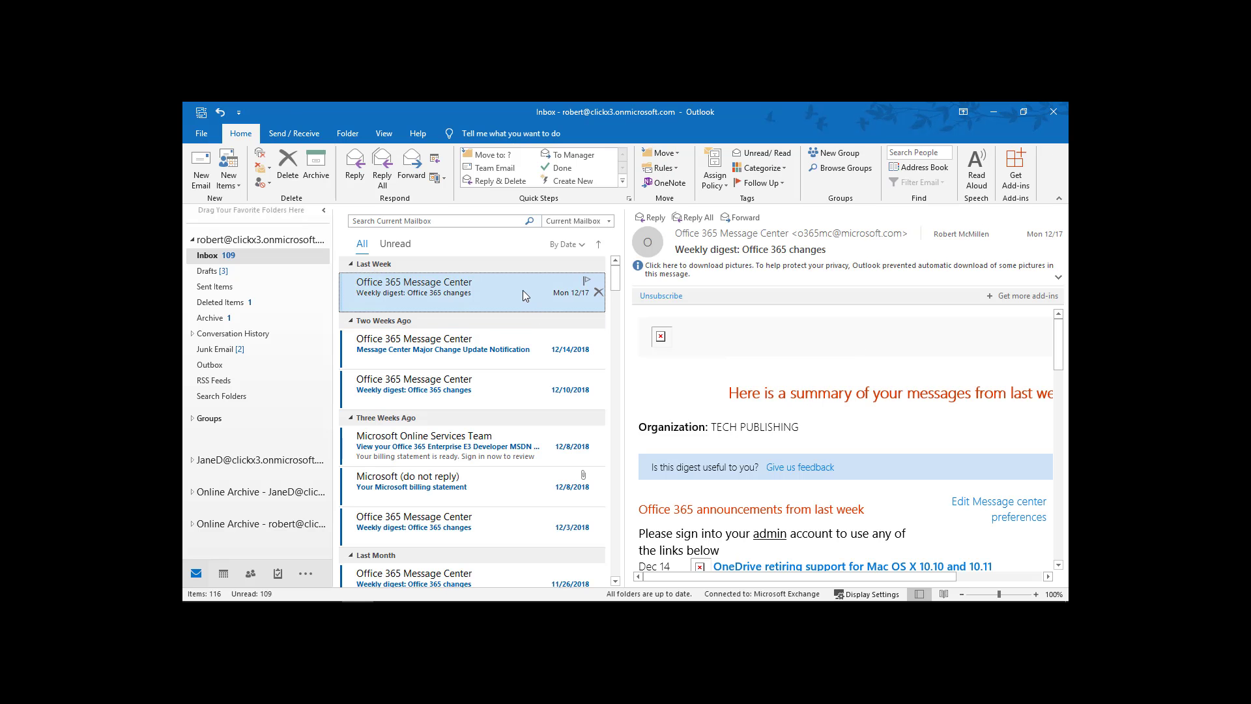
Reply to the 'Weekly digest: Office 365 changes' email without downloading pictures and inspect its signature.
{"action": "left_click", "coordinate": [648, 218]}
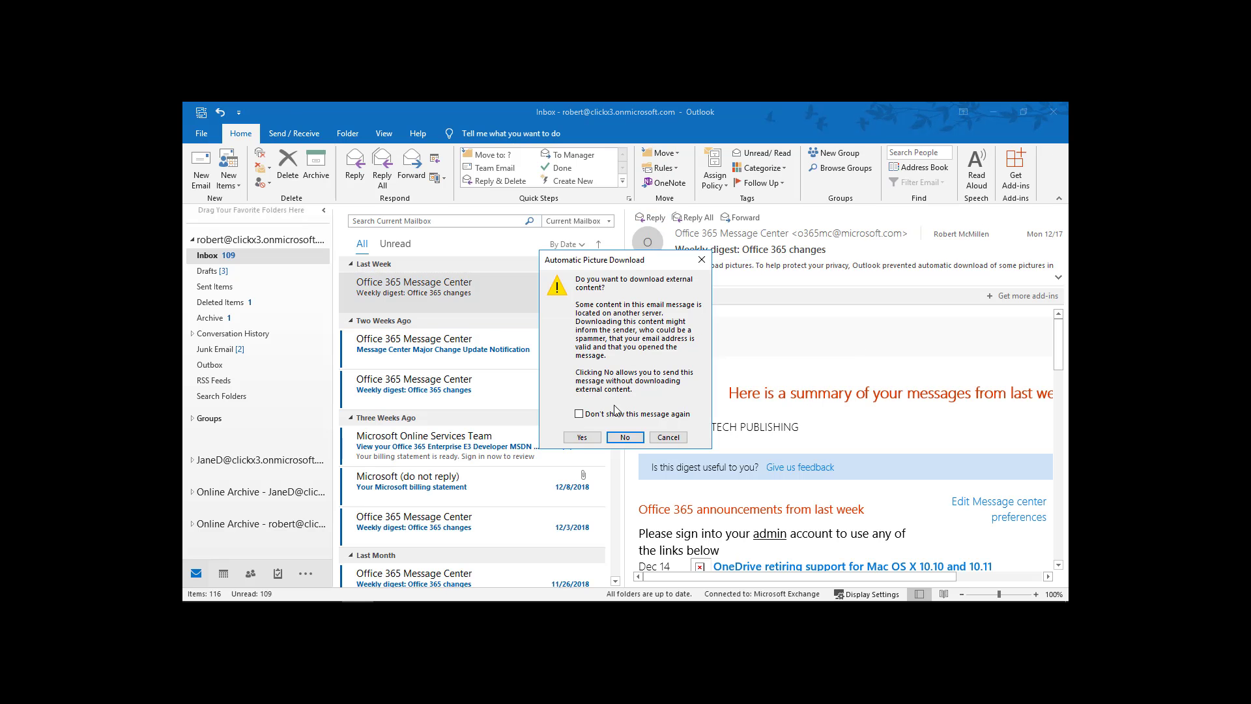
{"action": "left_click", "coordinate": [622, 438]}
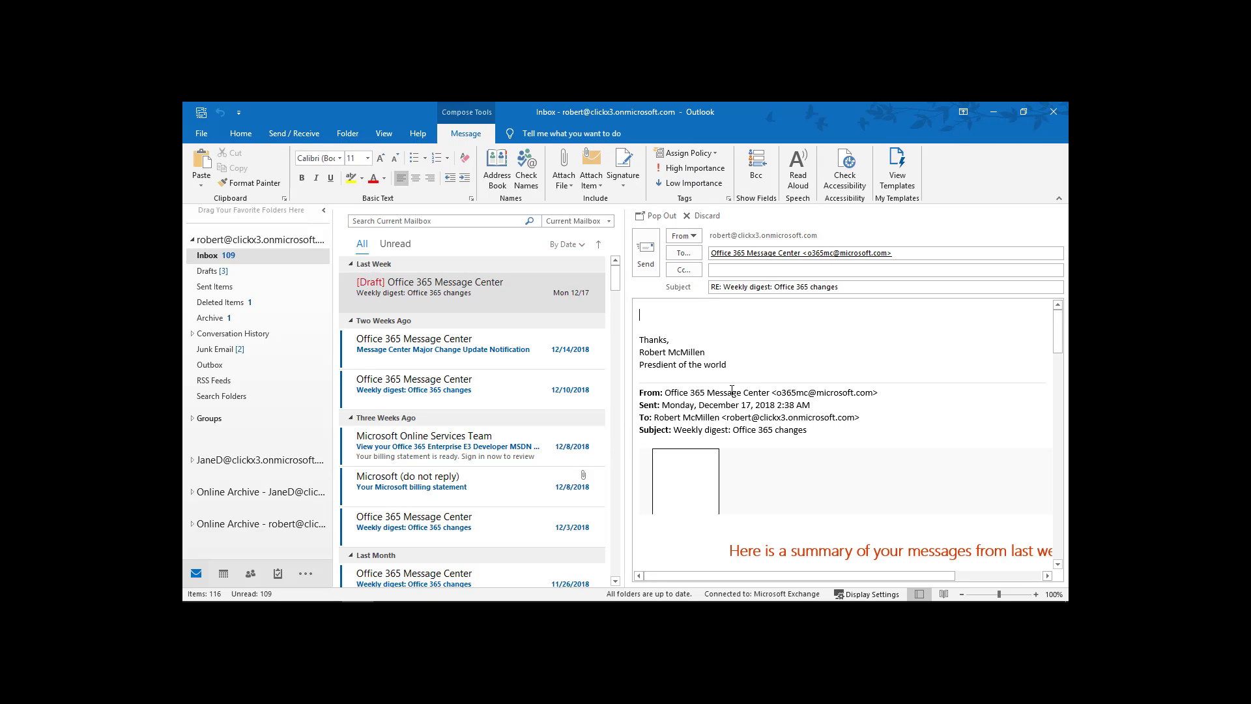
{"action": "left_click_drag", "start_coordinate": [646, 342], "coordinate": [729, 366]}
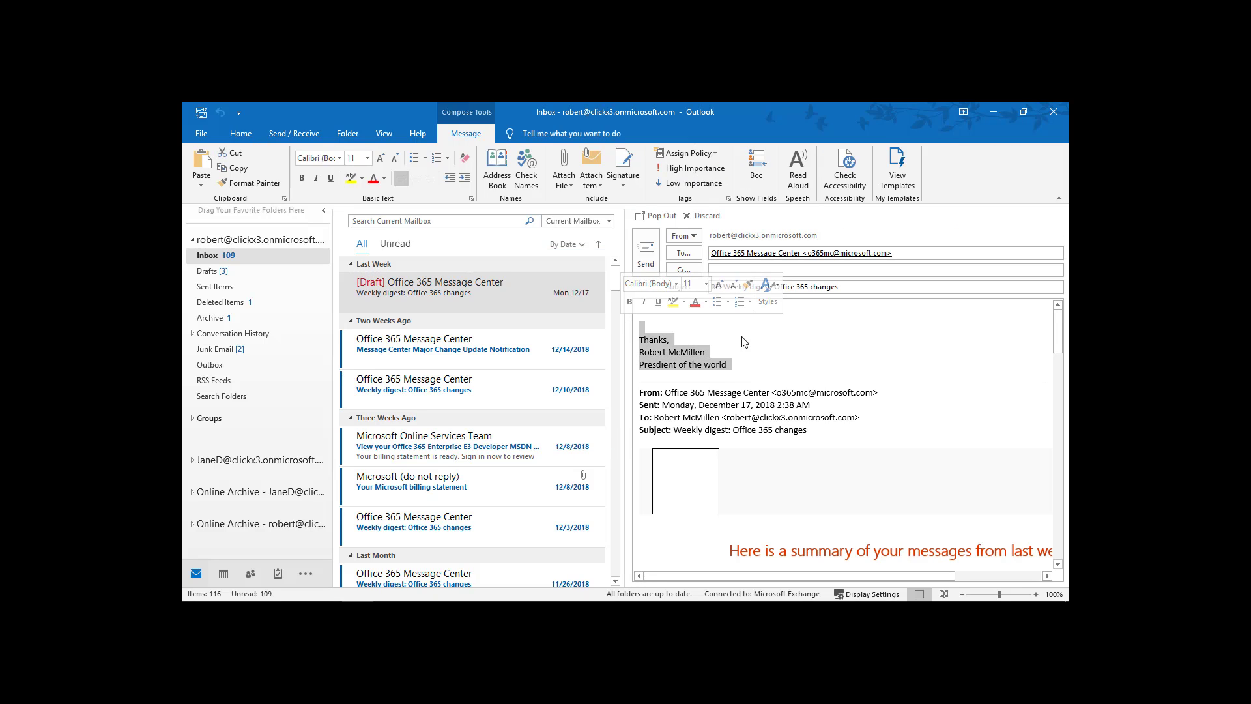
{"action": "left_click", "coordinate": [766, 372]}
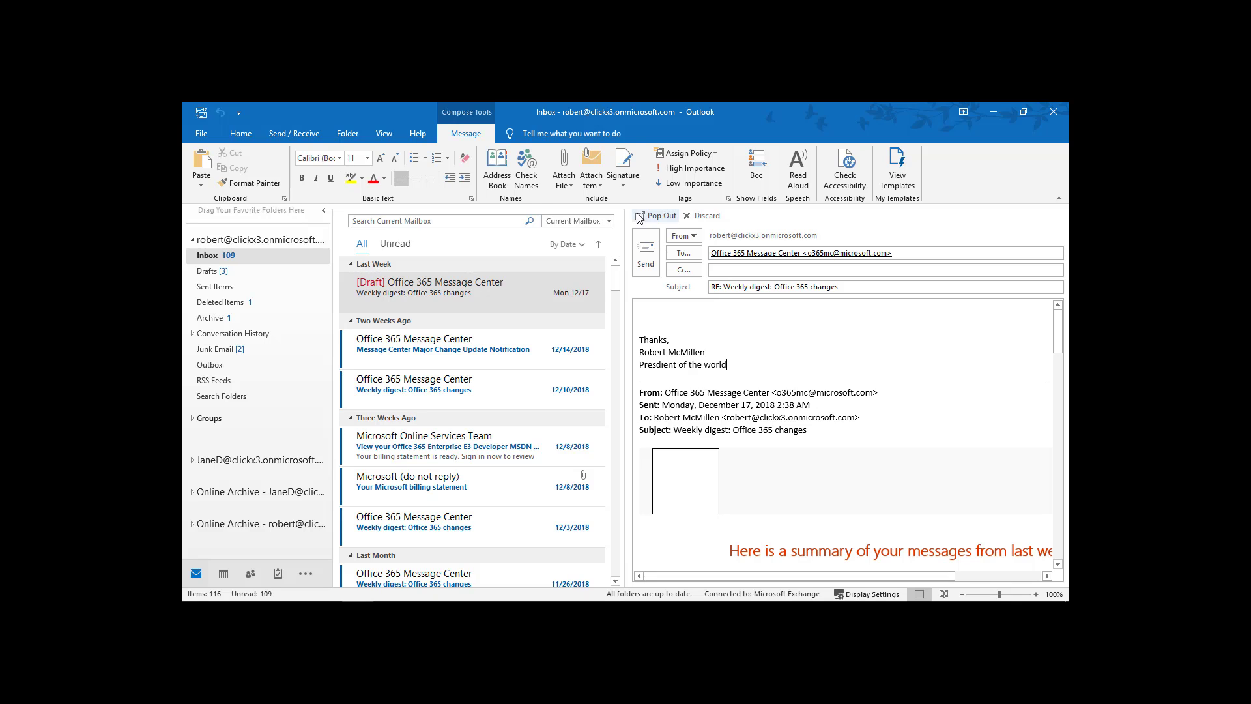
Insert Sig1 into the reply, undo it, and reopen the signature list.
{"action": "left_click", "coordinate": [623, 188]}
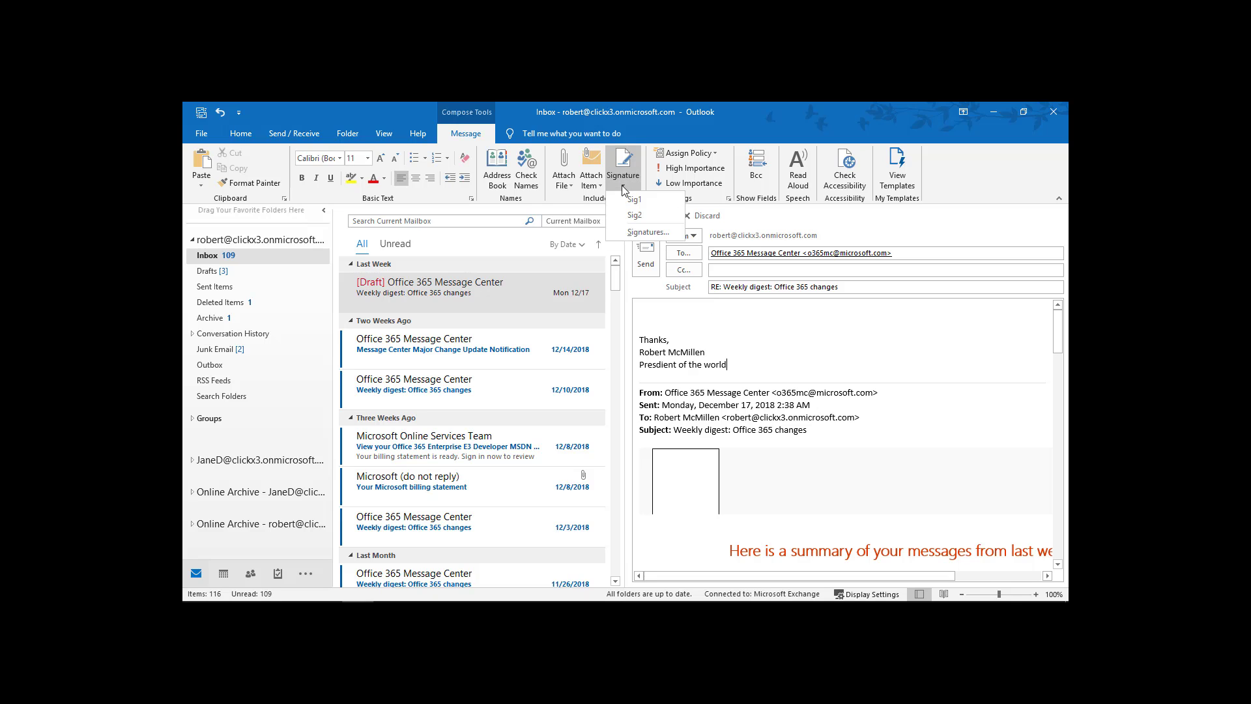
{"action": "left_click", "coordinate": [632, 199]}
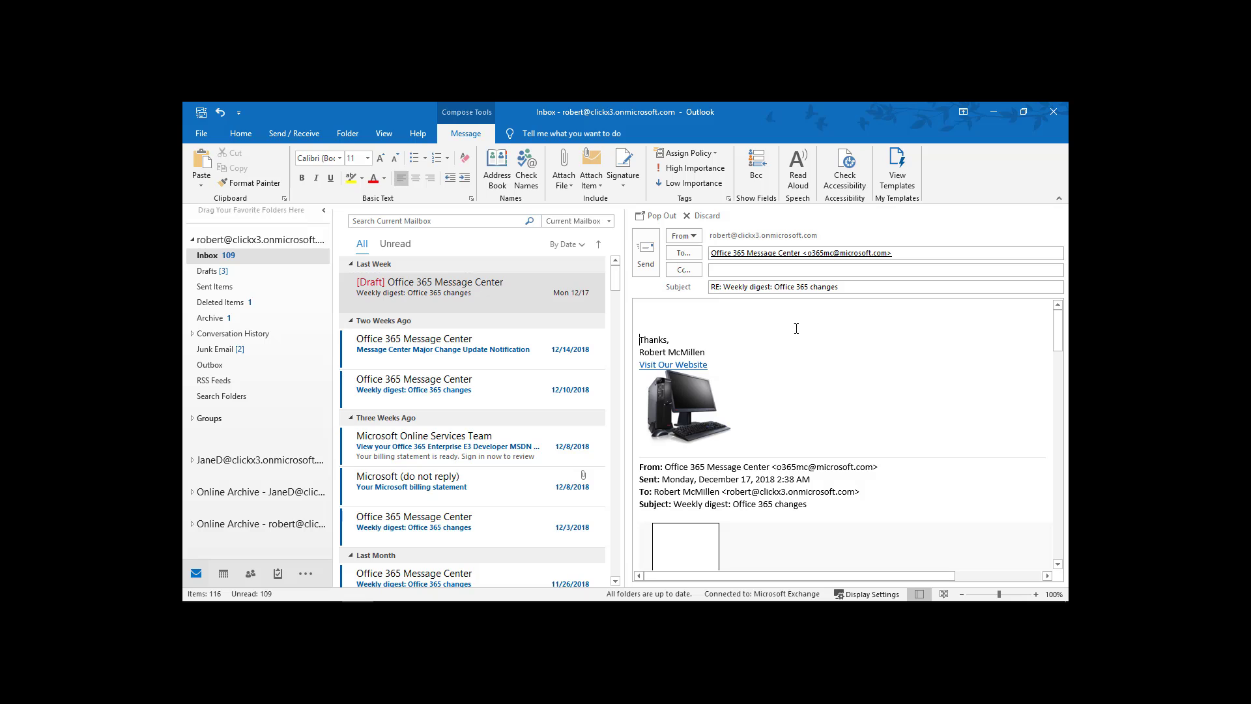
{"action": "key", "text": "ctrl+z"}
{"action": "left_click", "coordinate": [624, 175]}
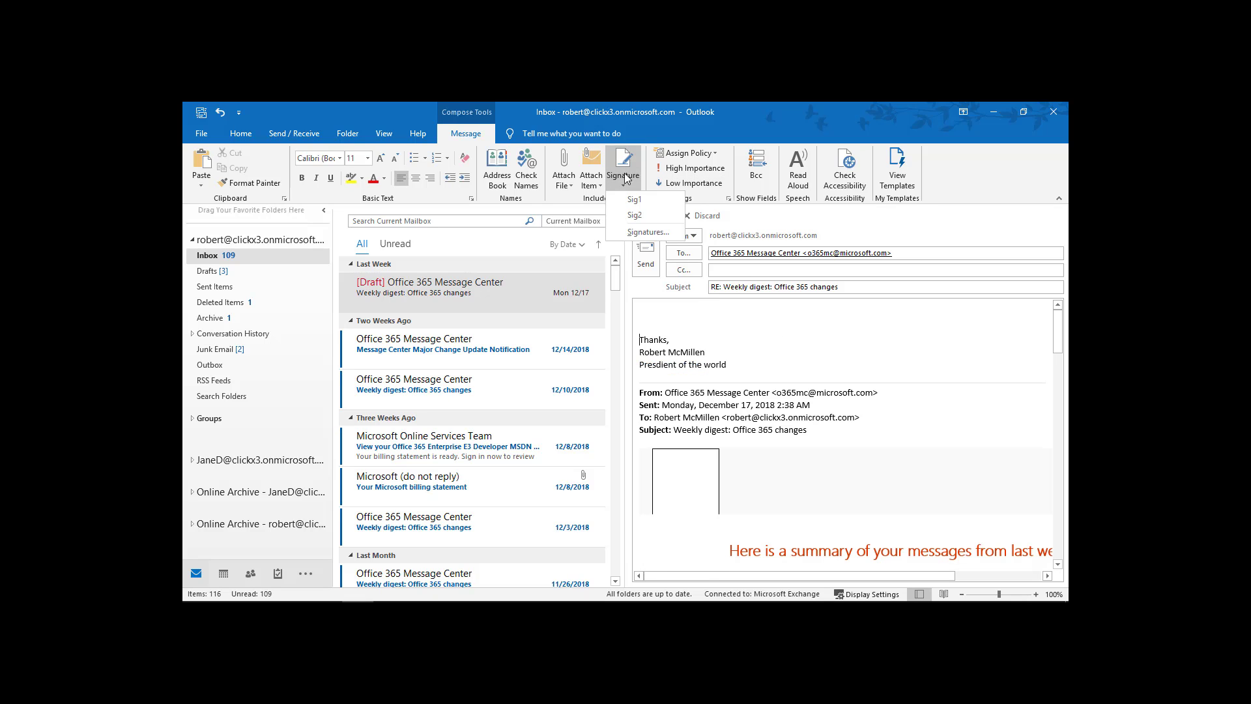
Open the Signatures dialog from the reply and cancel without changes.
{"action": "left_click", "coordinate": [647, 232]}
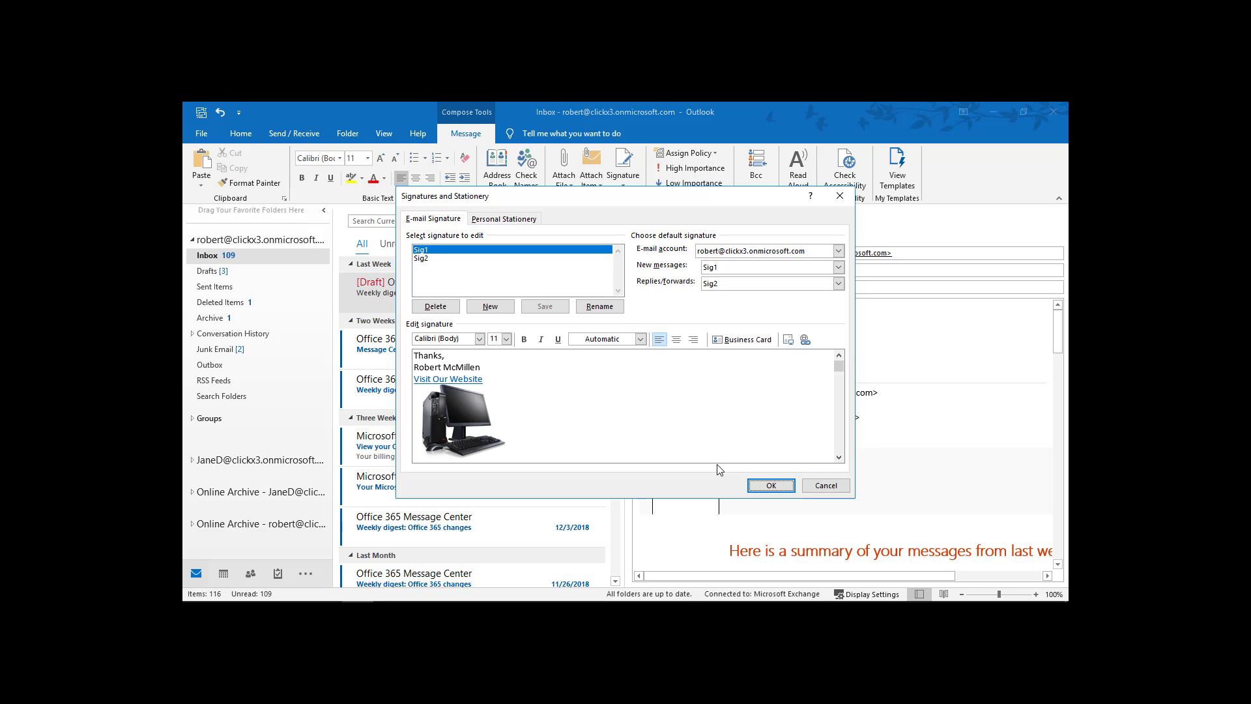
{"action": "left_click", "coordinate": [836, 485]}
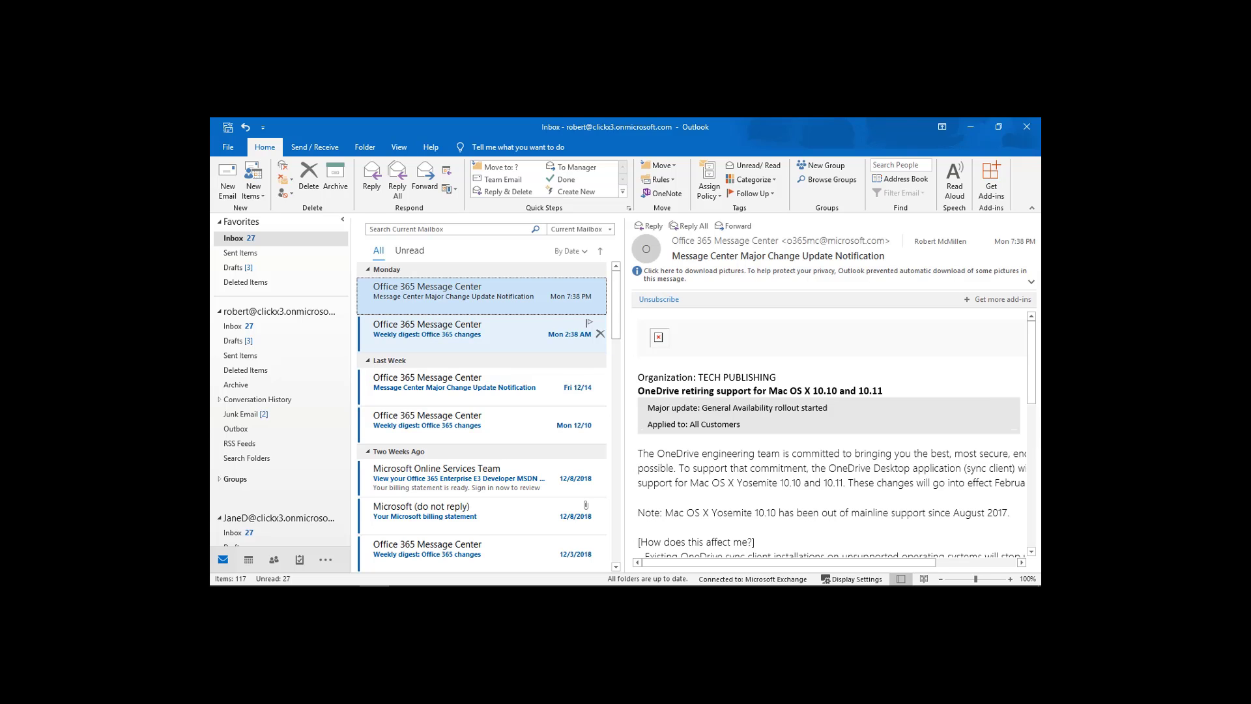
Show the Exchange account's Account Information page with its web-access link.
{"action": "left_click", "coordinate": [233, 149]}
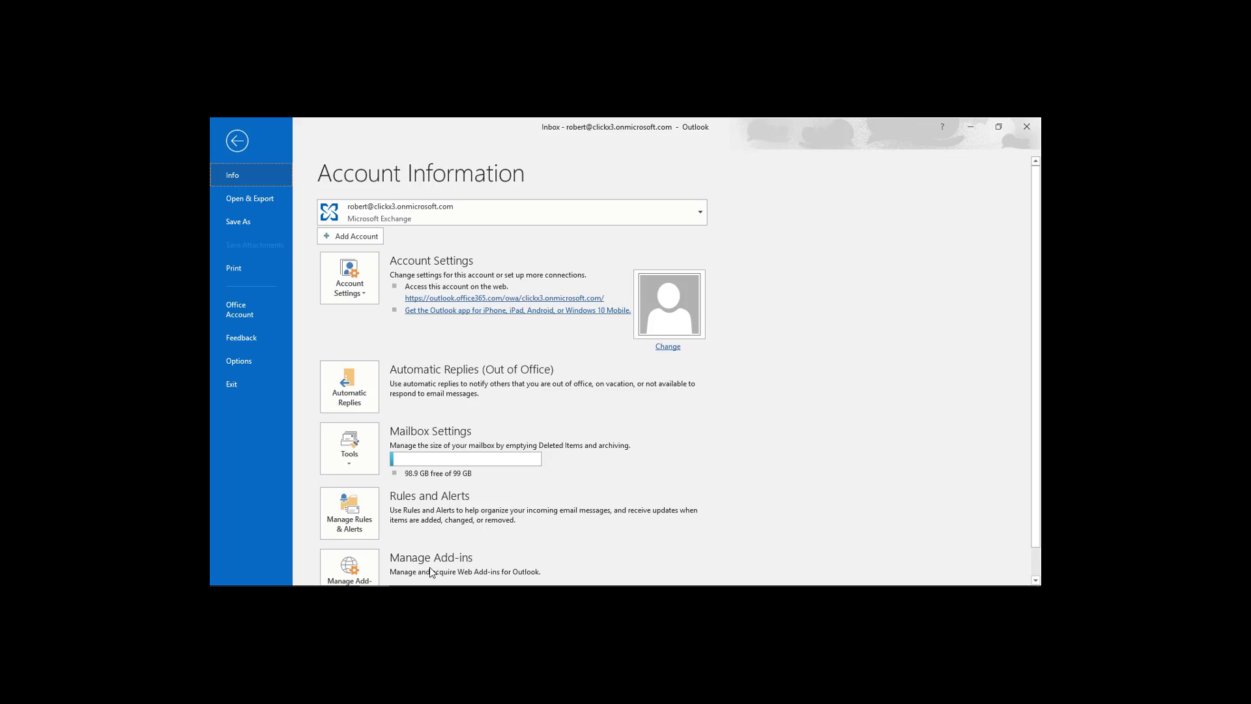
{"action": "mouse_move", "coordinate": [392, 584]}
In Outlook on the web, go via My account to Security & privacy and open Password.
{"action": "mouse_move", "coordinate": [430, 580]}
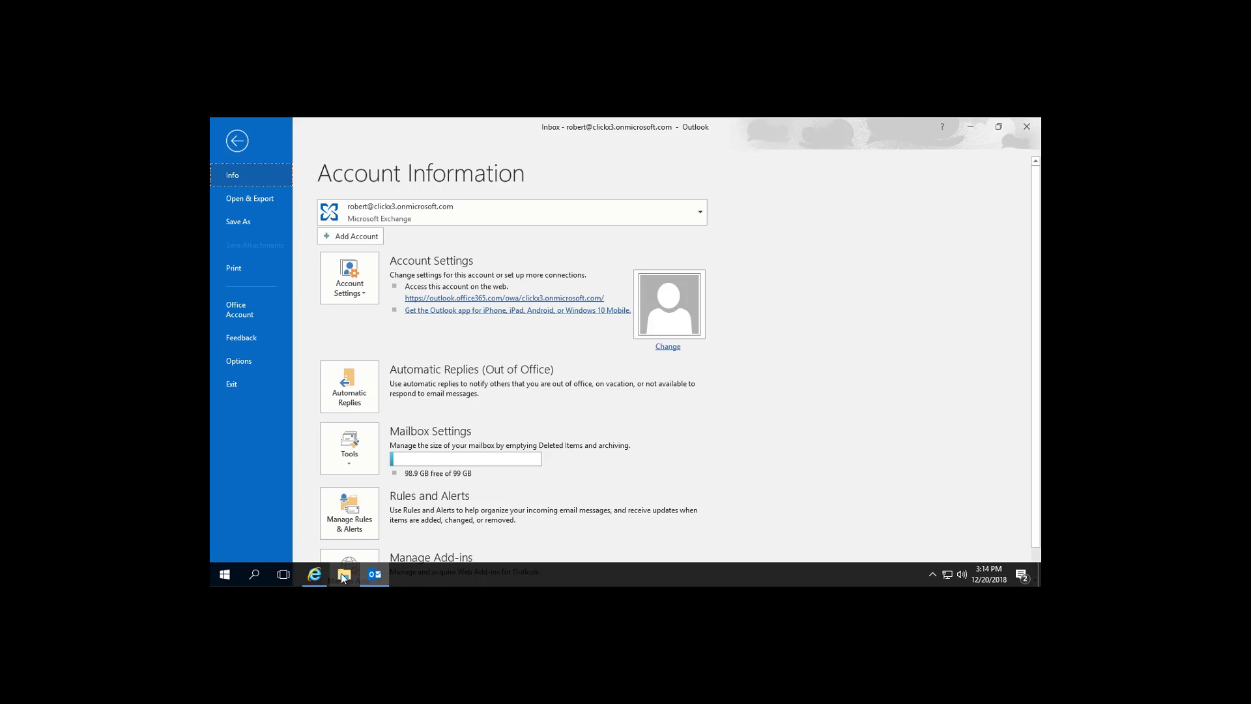
{"action": "left_click", "coordinate": [315, 573]}
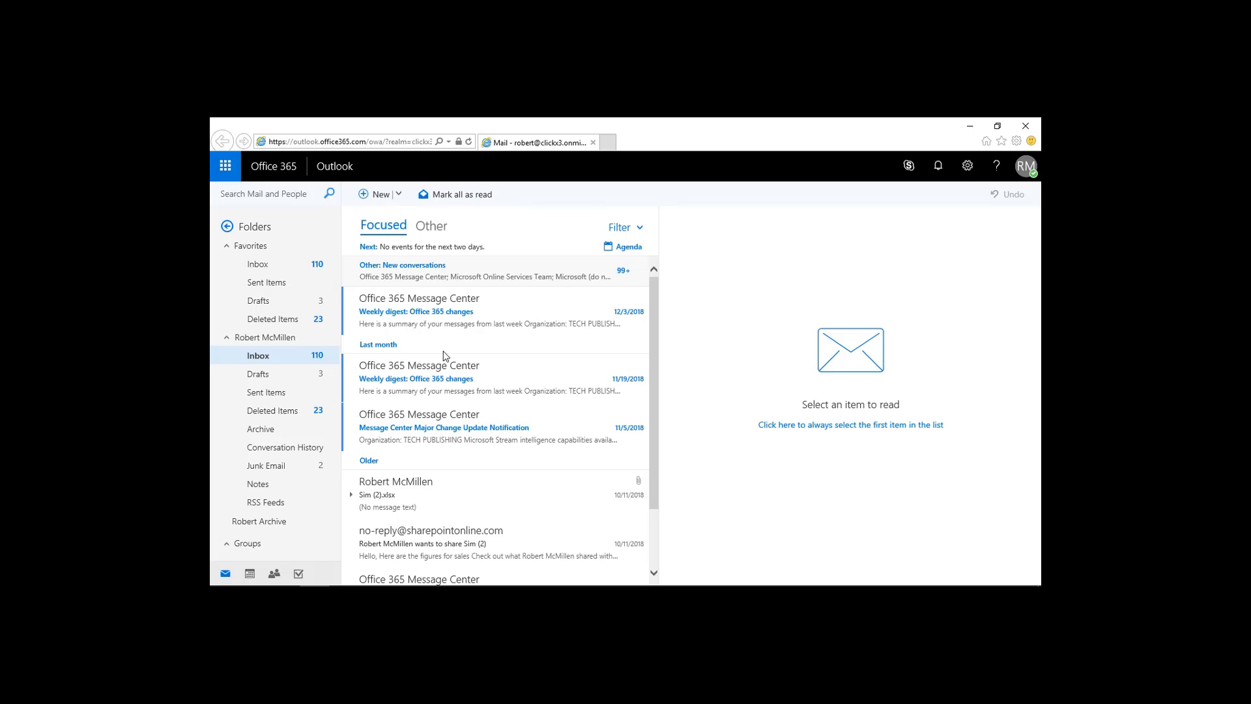
{"action": "left_click", "coordinate": [1027, 166]}
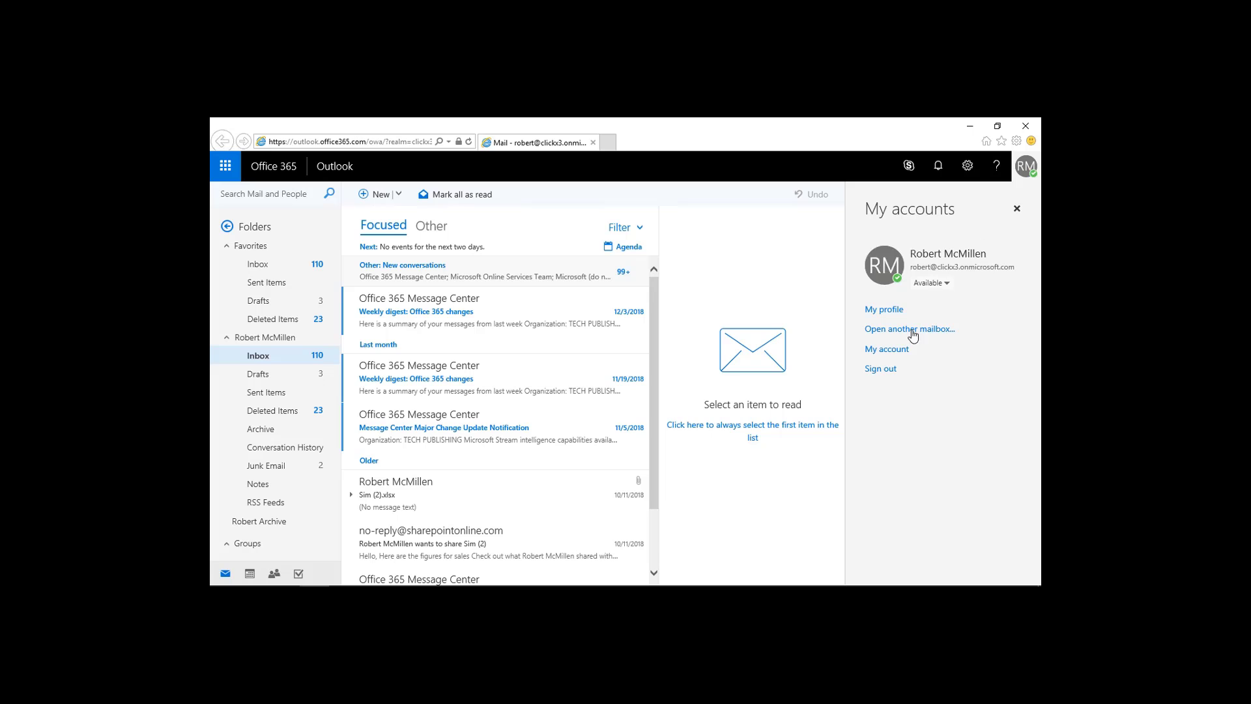
{"action": "left_click", "coordinate": [894, 352]}
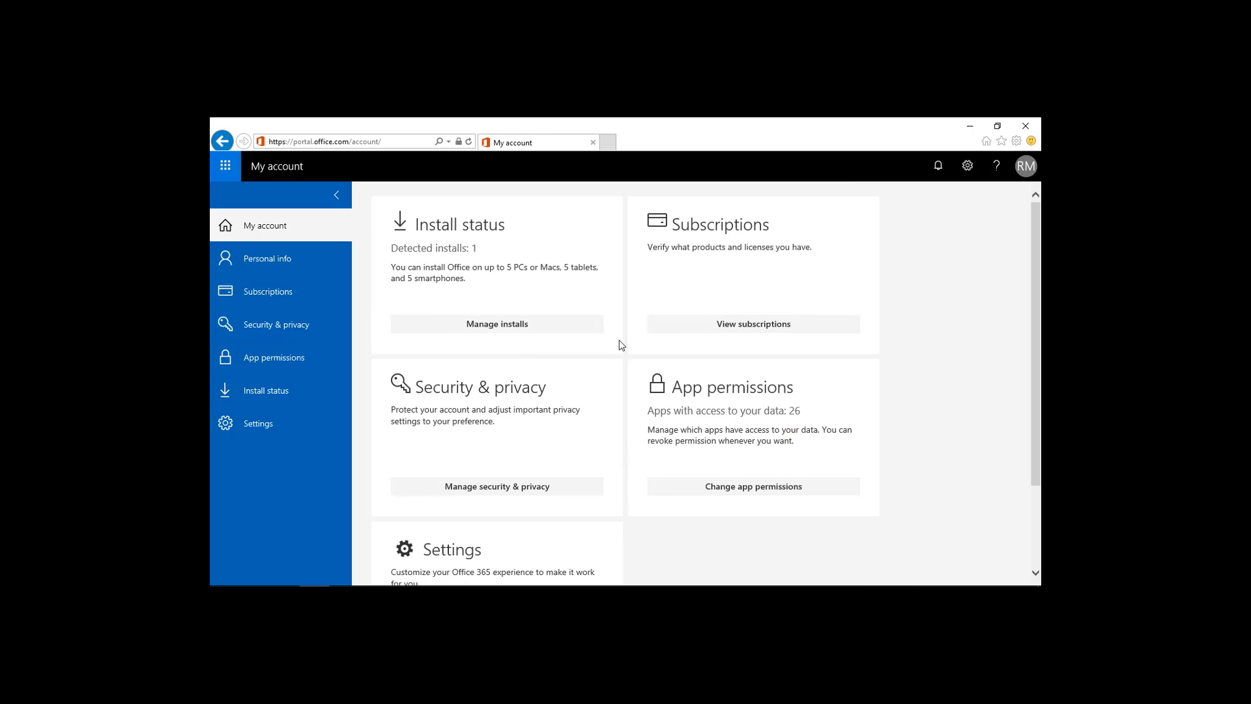
{"action": "left_click", "coordinate": [282, 324]}
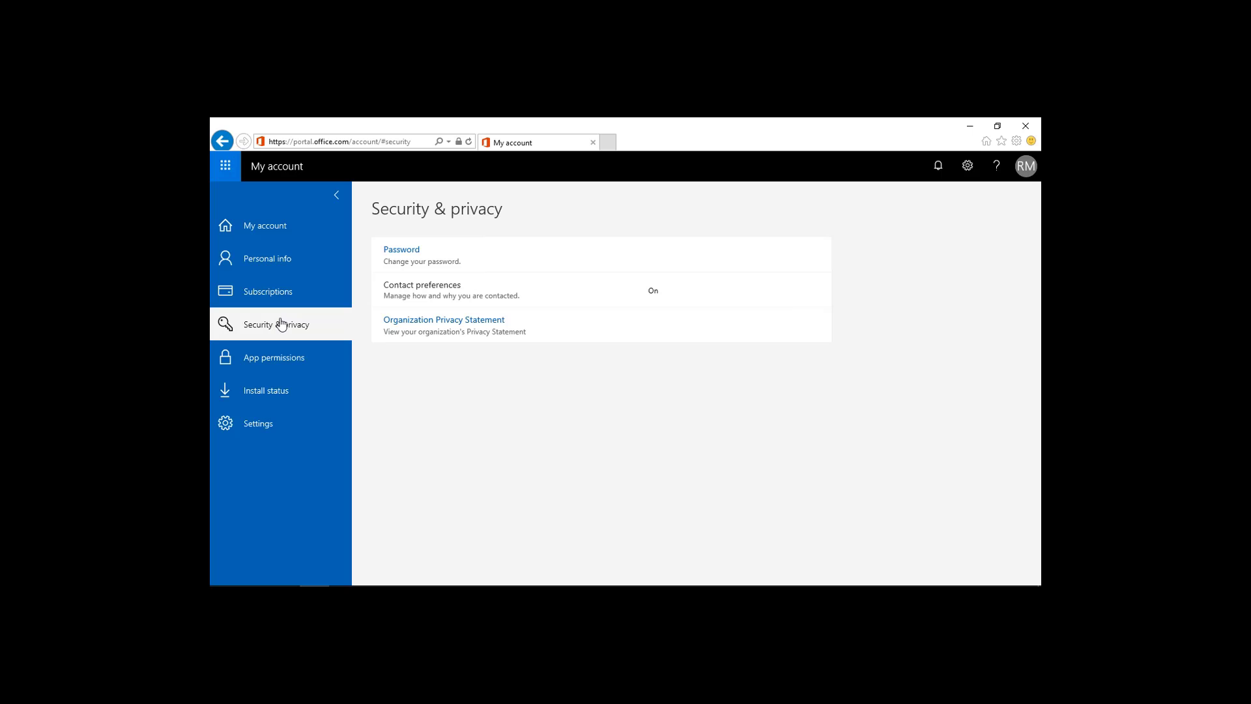
{"action": "left_click", "coordinate": [400, 249]}
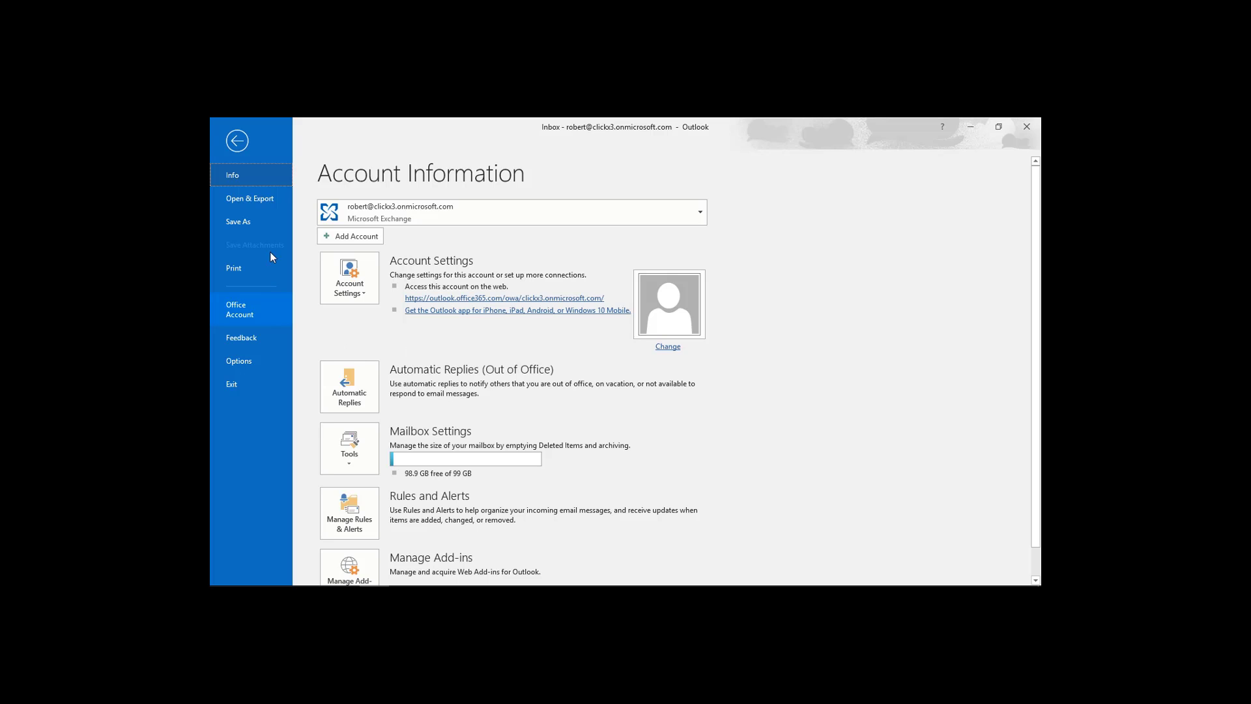
Leave the backstage, close Outlook, and relaunch it from the taskbar.
{"action": "left_click", "coordinate": [239, 142]}
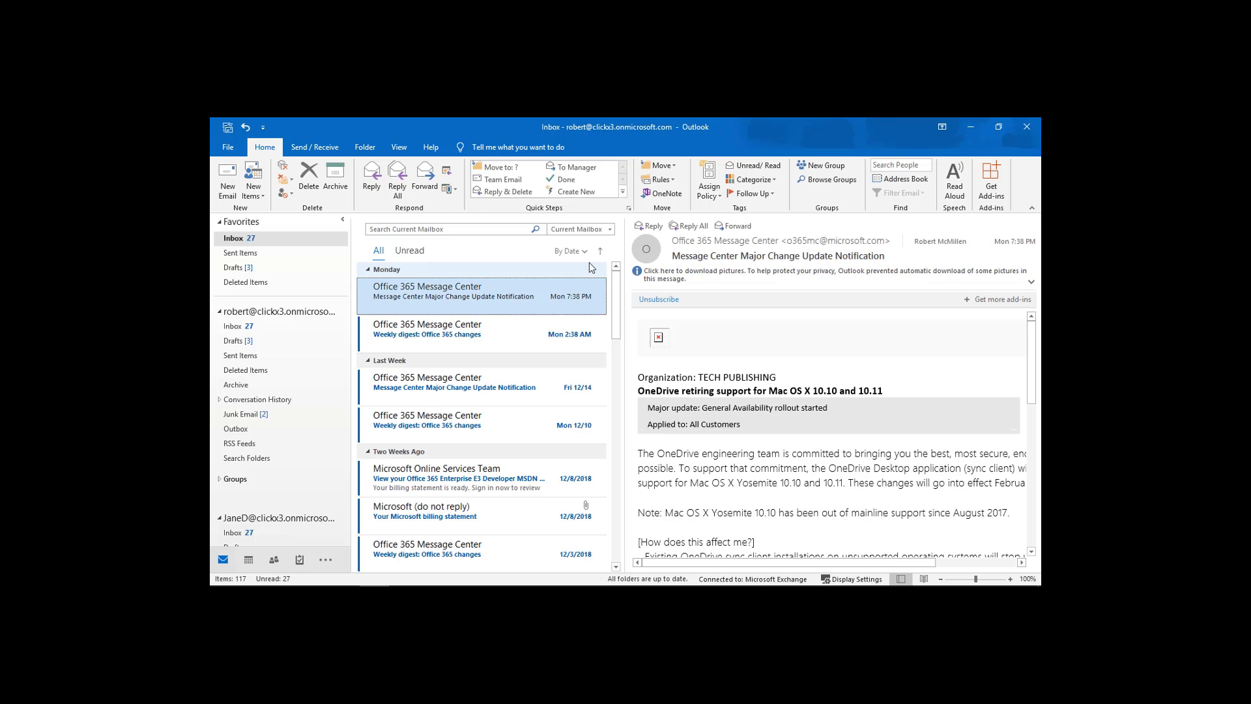
{"action": "left_click", "coordinate": [1027, 128]}
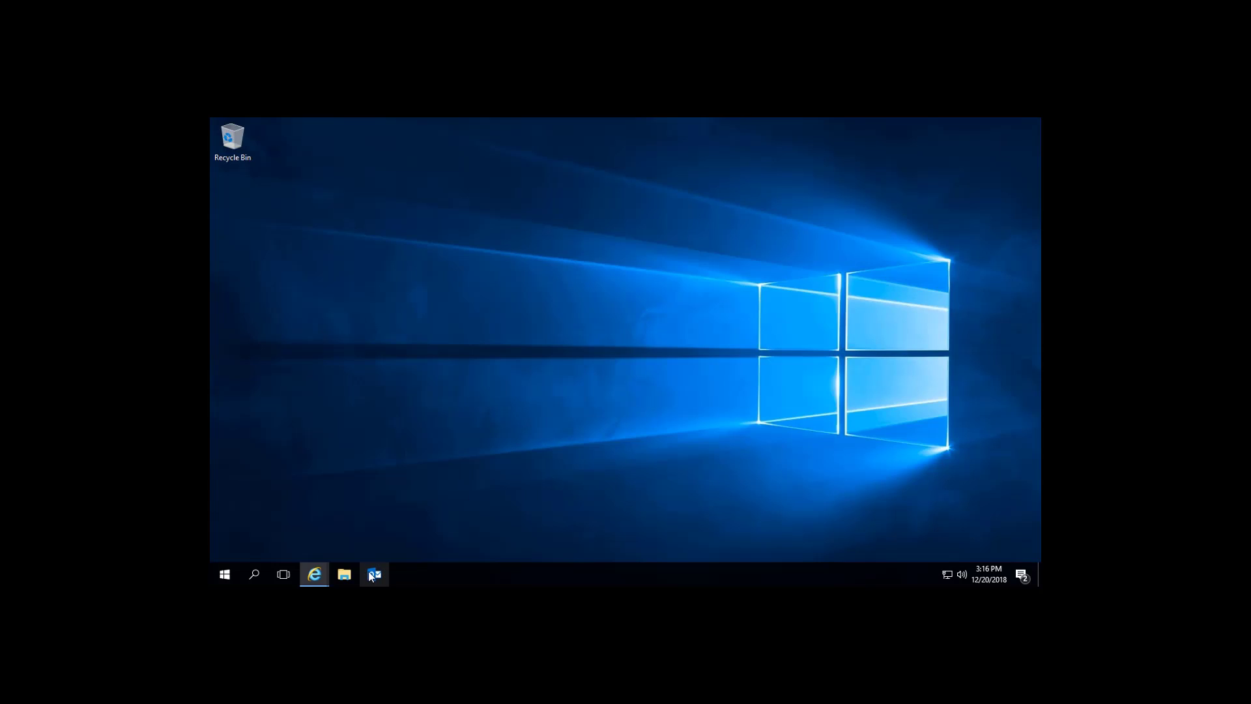
{"action": "left_click", "coordinate": [368, 574]}
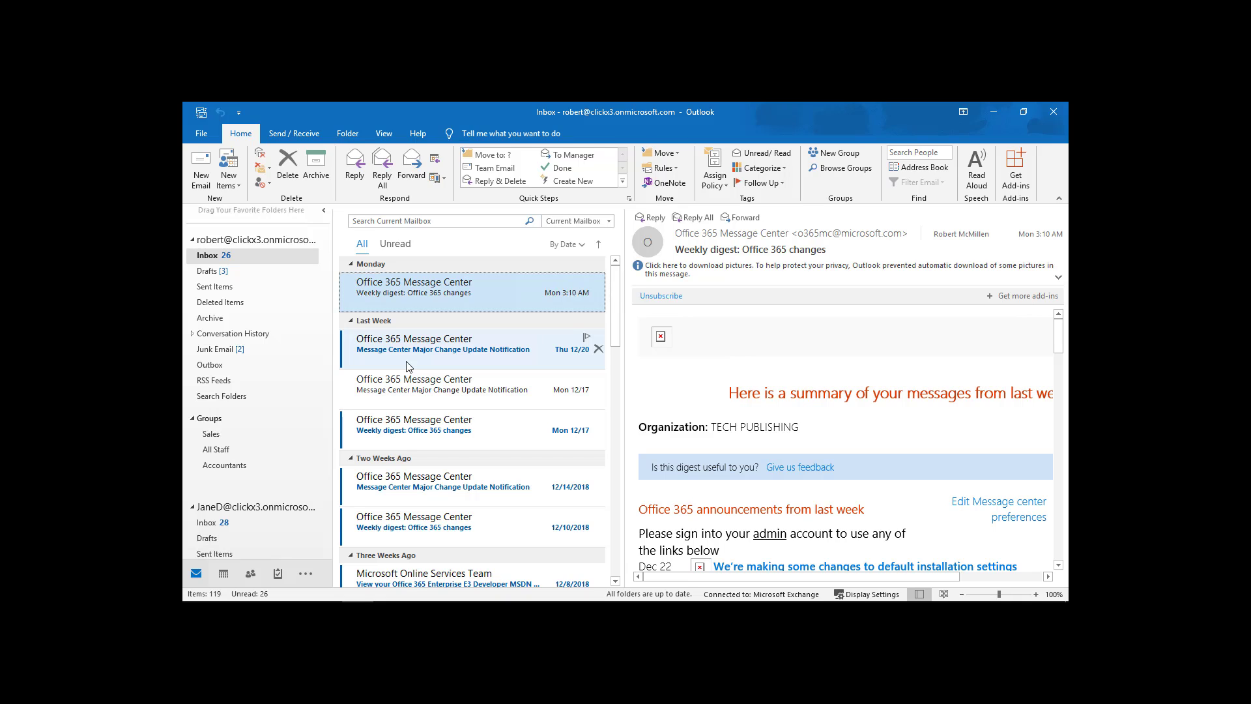
Open Account Settings and the main Exchange account's offline settings.
{"action": "left_click", "coordinate": [202, 134]}
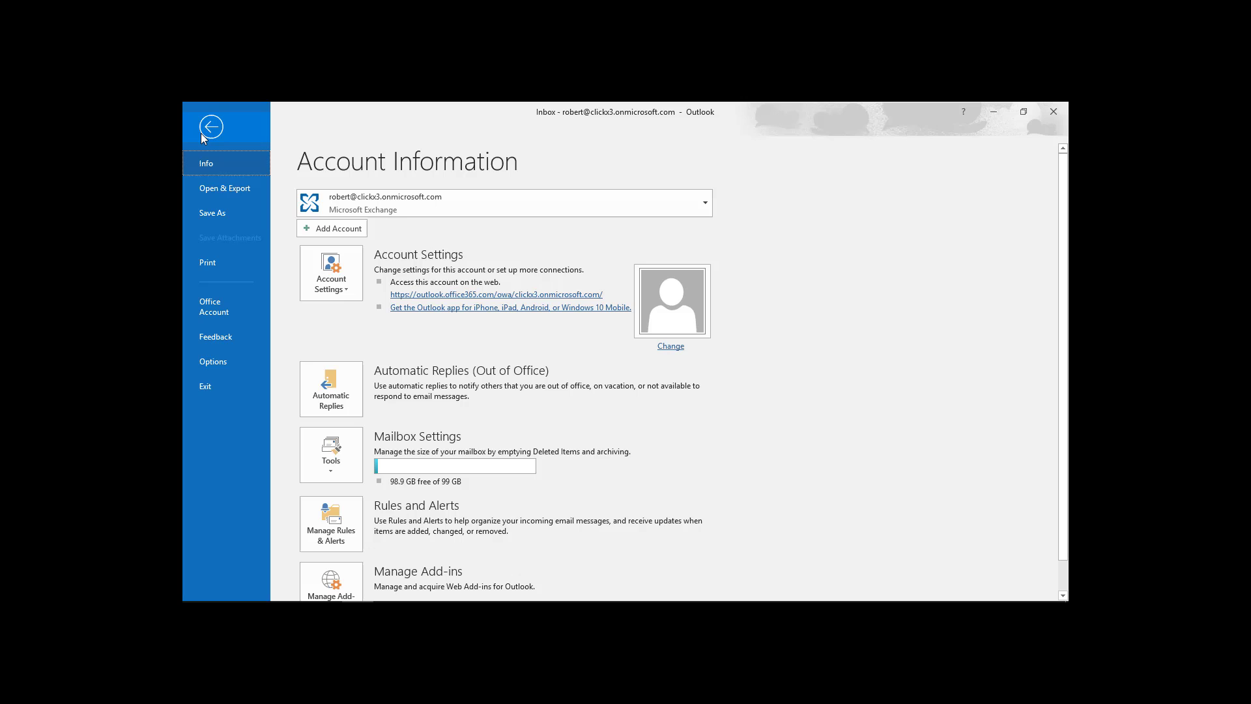
{"action": "left_click", "coordinate": [330, 289]}
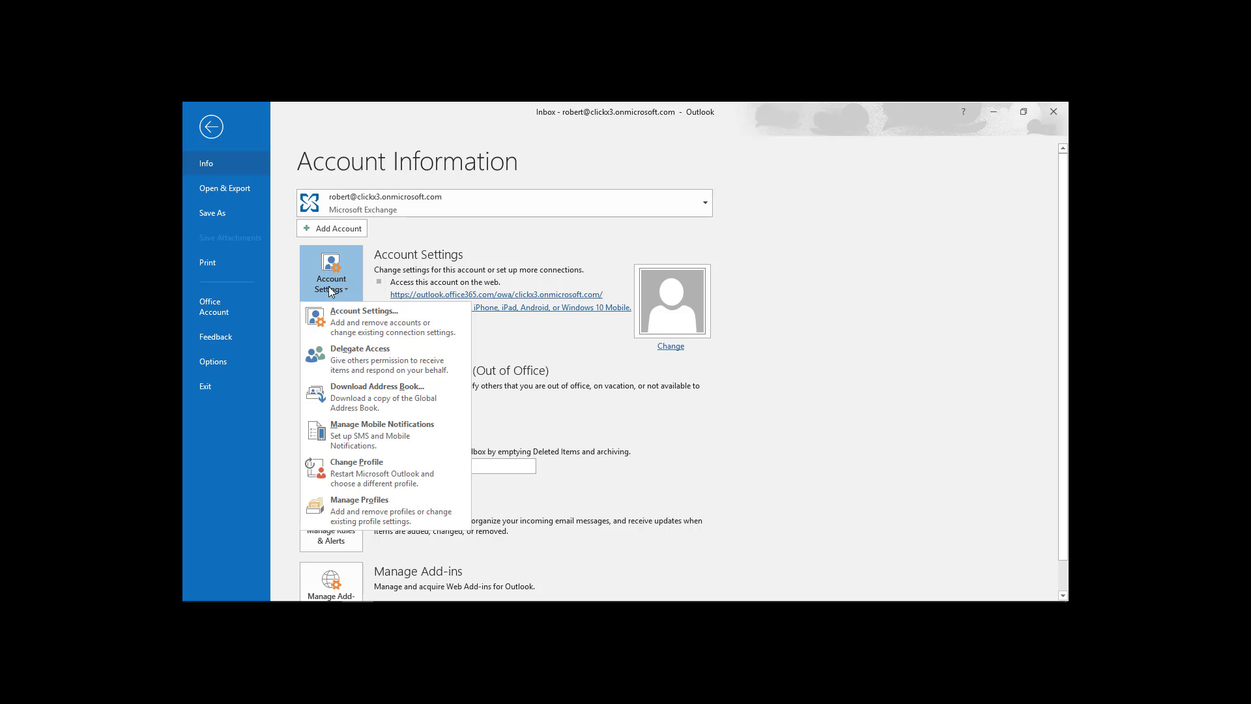
{"action": "left_click", "coordinate": [363, 332]}
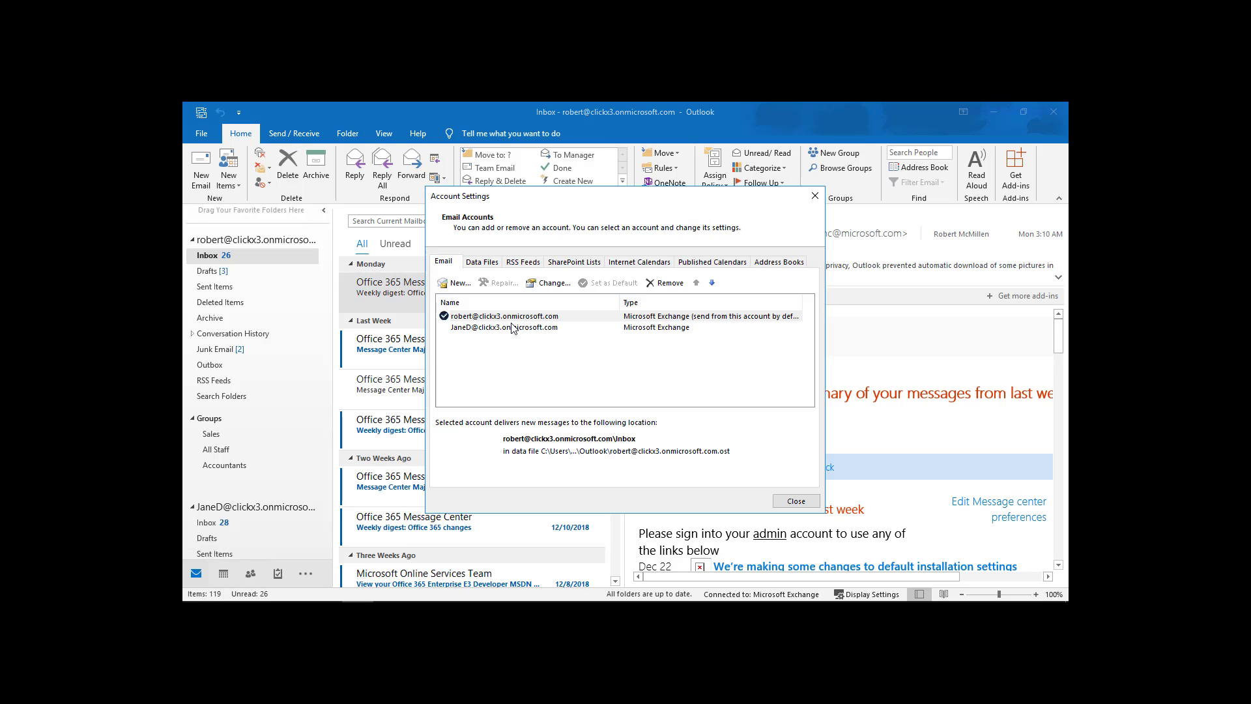
{"action": "left_click", "coordinate": [516, 320]}
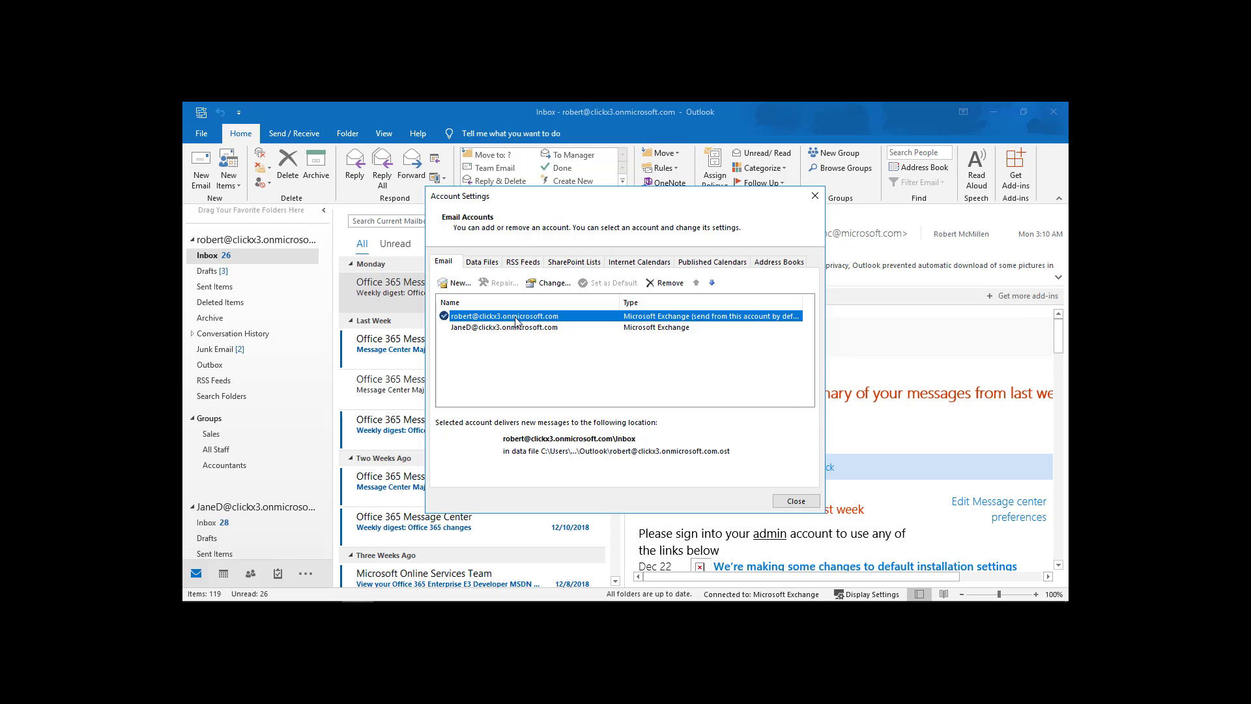
{"action": "double_click", "coordinate": [516, 319]}
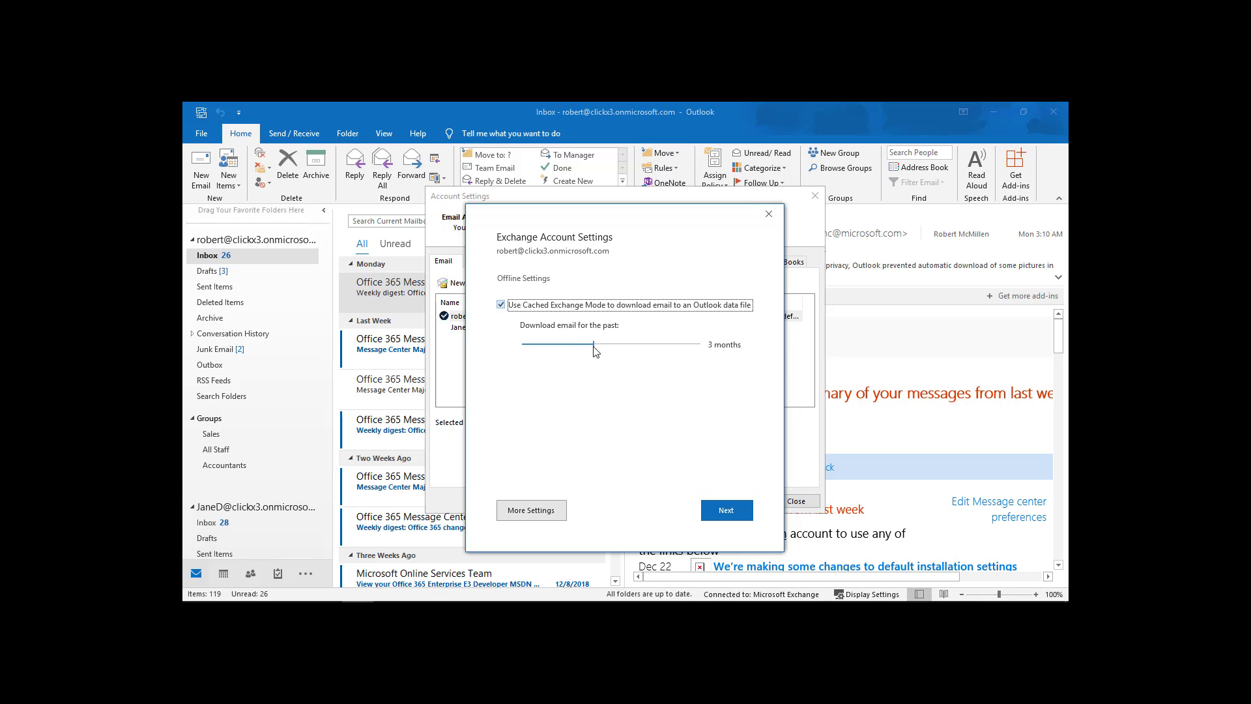
Set the Download email slider to All and complete the account update.
{"action": "left_click_drag", "start_coordinate": [593, 346], "coordinate": [714, 357]}
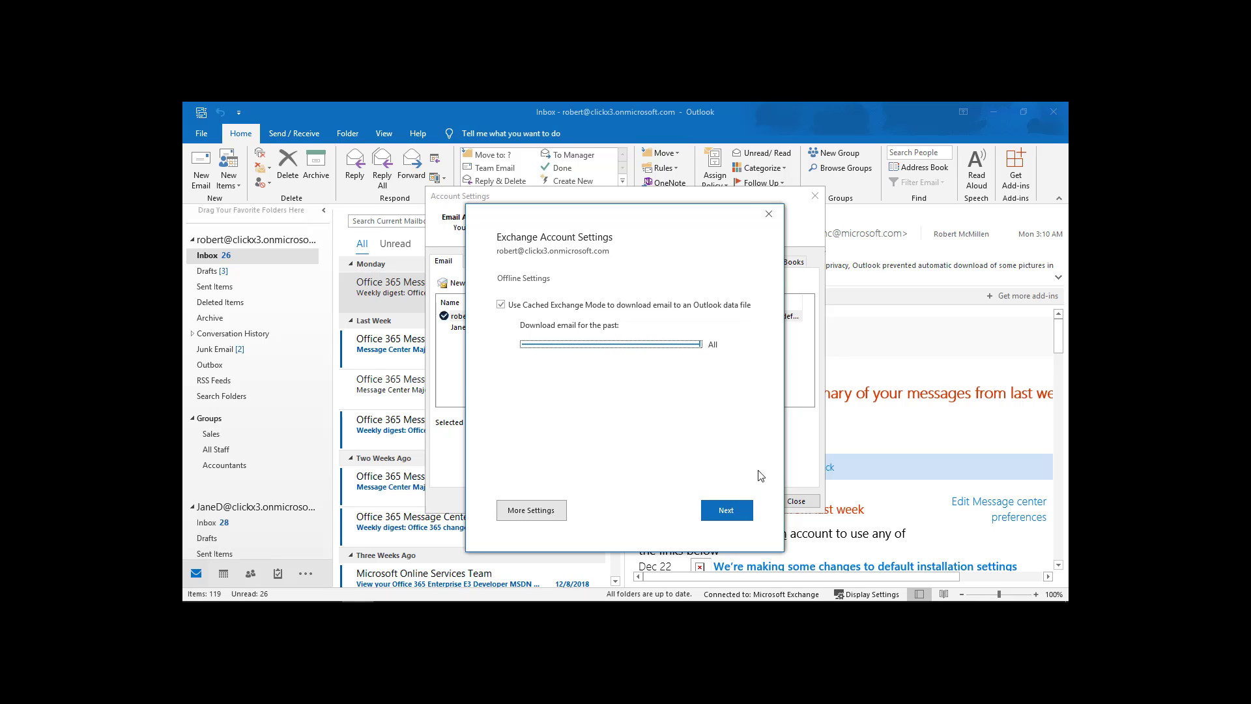
{"action": "left_click", "coordinate": [726, 515]}
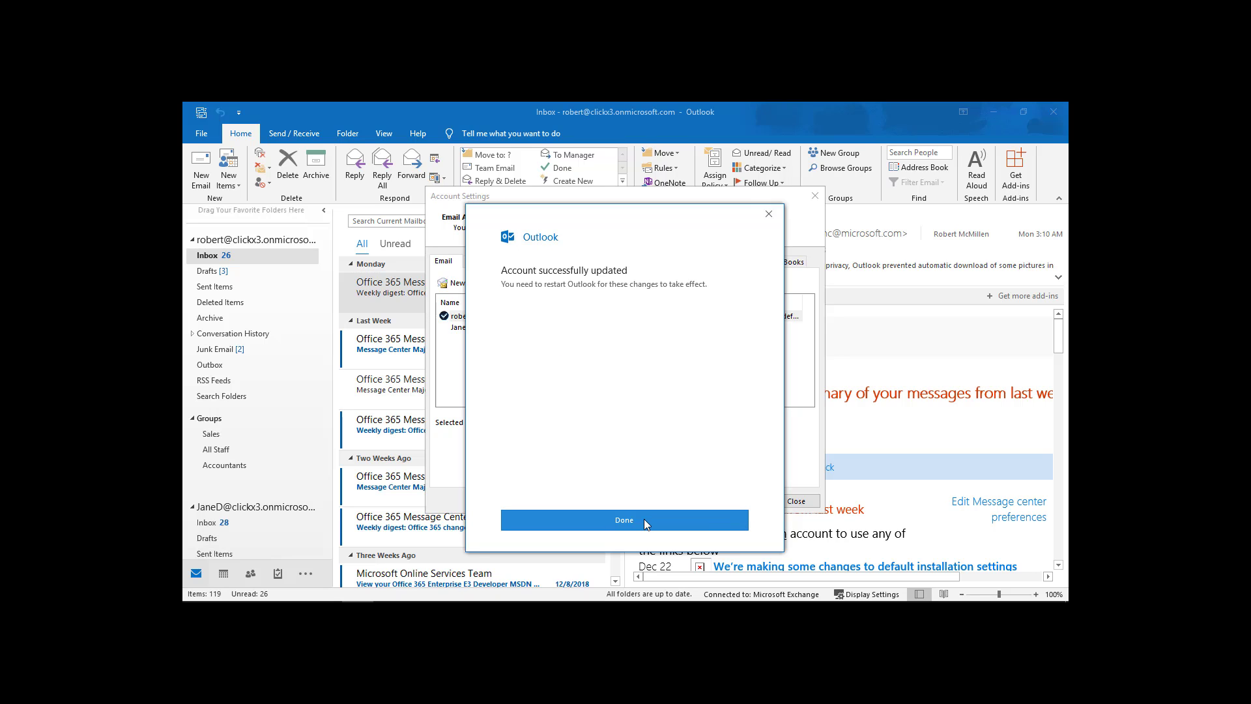
{"action": "left_click", "coordinate": [646, 522]}
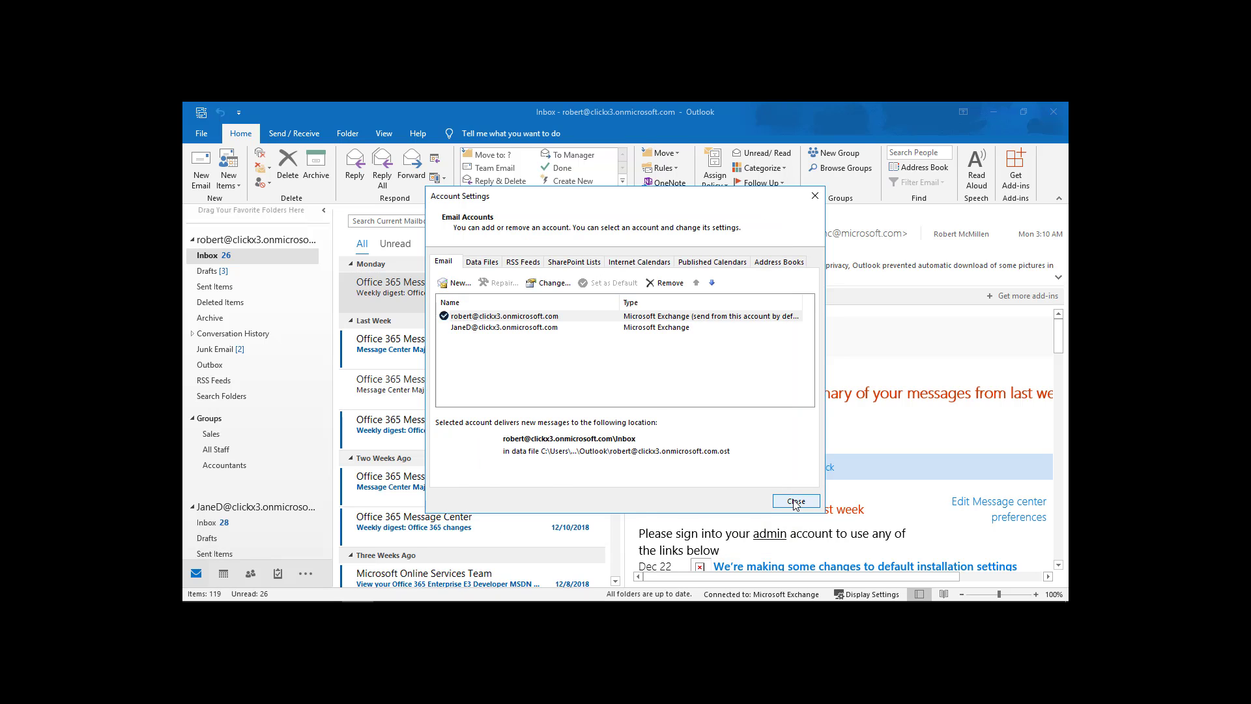
{"action": "left_click", "coordinate": [796, 501]}
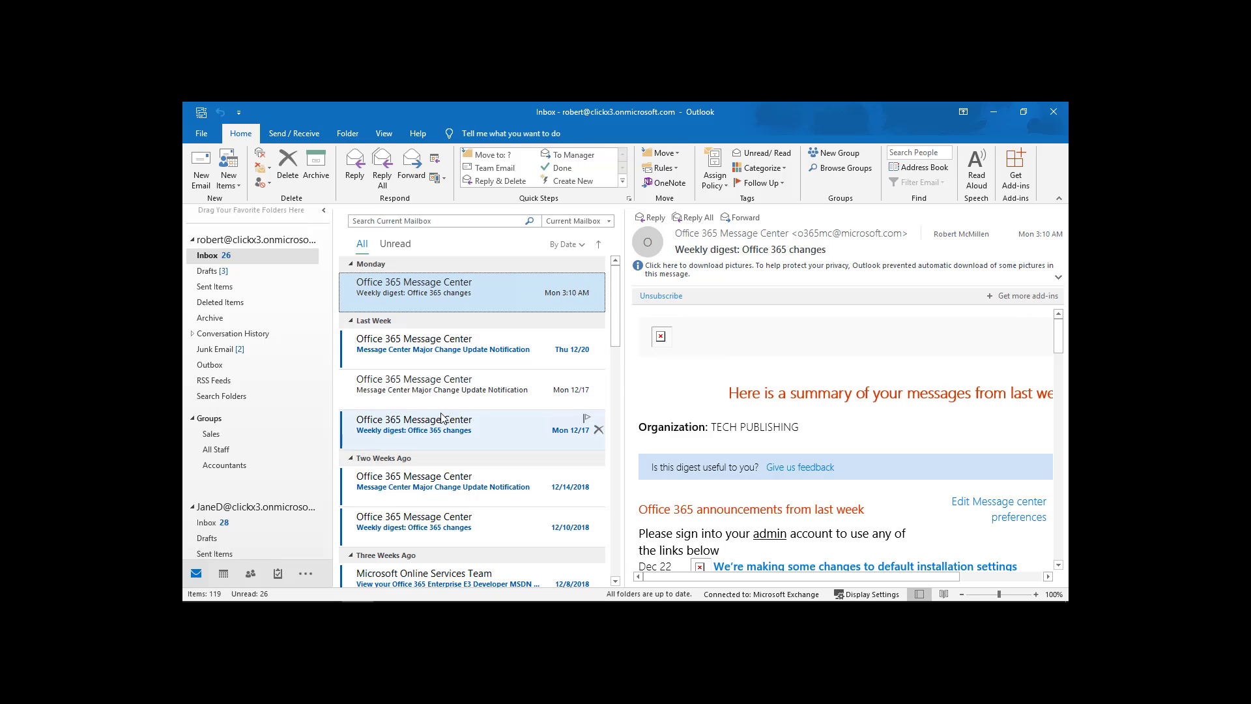
{"action": "scroll", "coordinate": [441, 417], "scroll_direction": "down", "scroll_amount": 10}
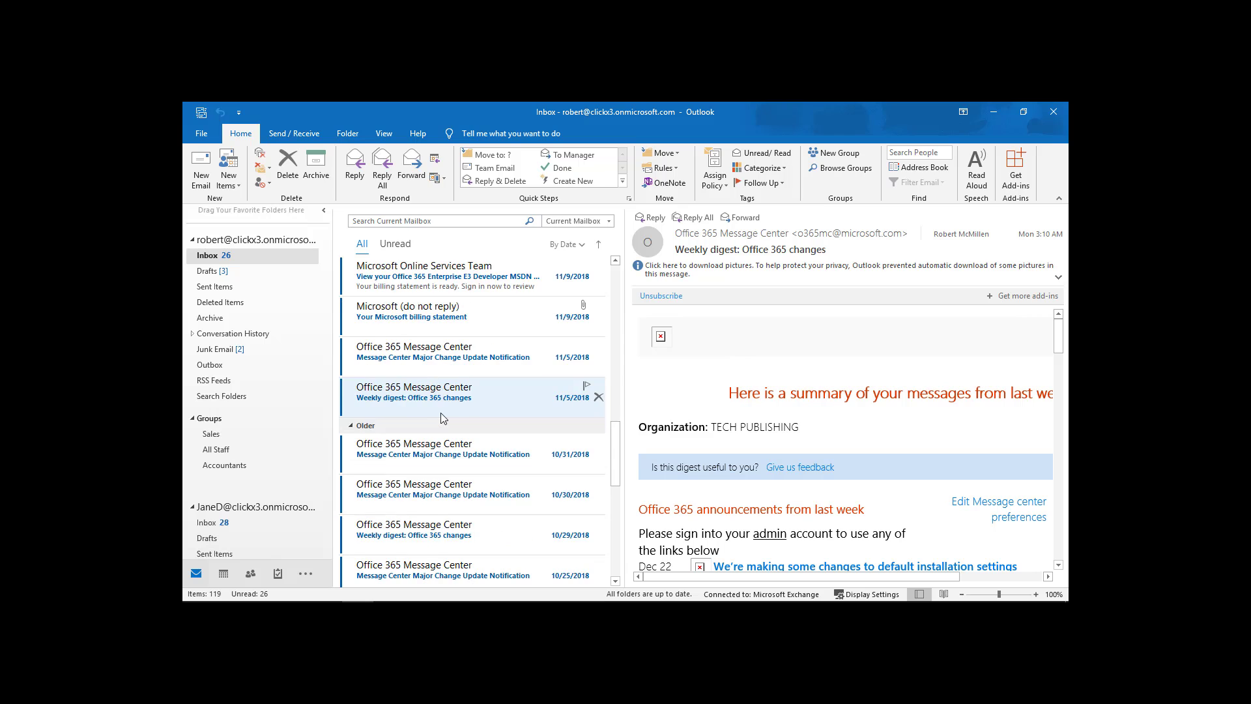
Scroll the message list down to the older messages.
{"action": "scroll", "coordinate": [441, 417], "scroll_direction": "down", "scroll_amount": 5}
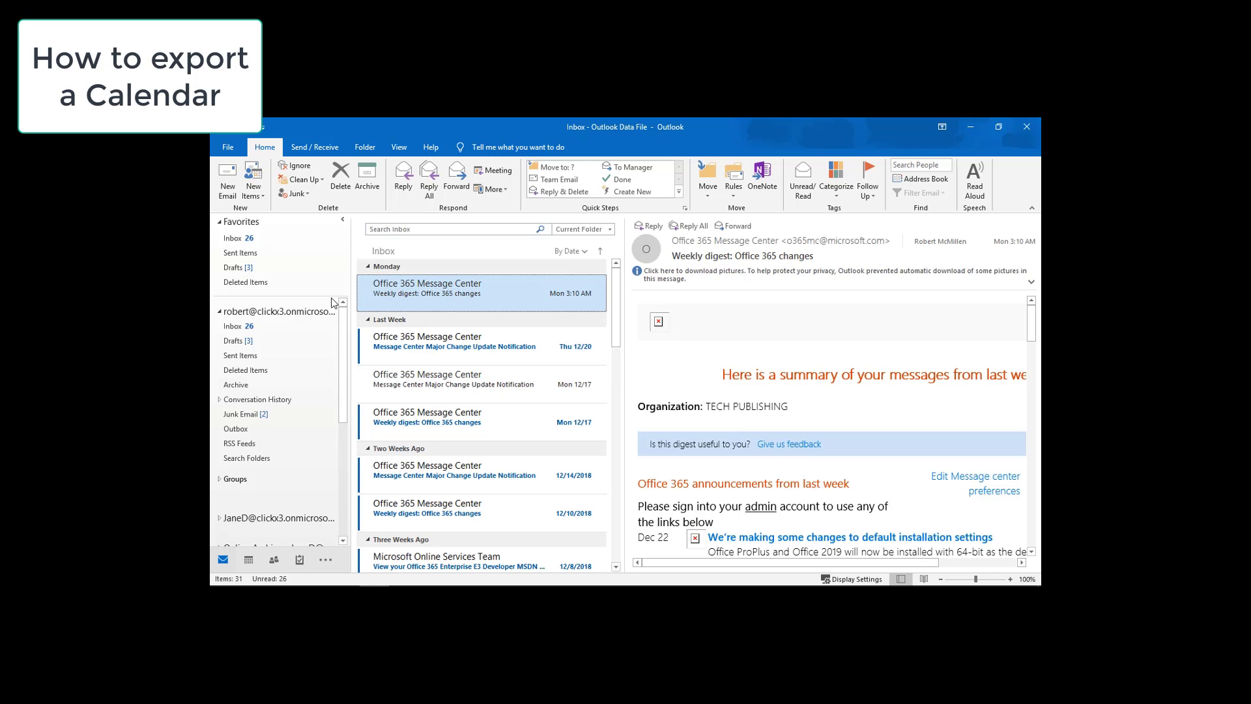
From the account Inbox, start the Import/Export wizard under File > Open & Export.
{"action": "left_click", "coordinate": [263, 328]}
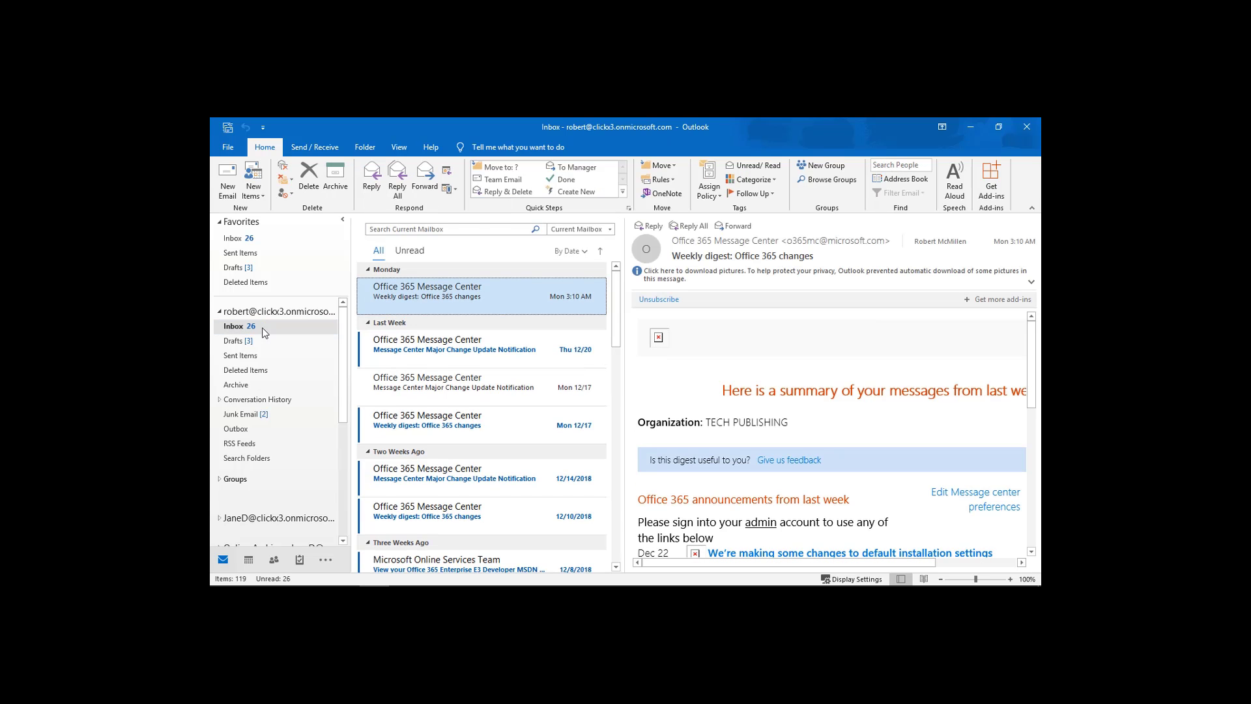
{"action": "left_click", "coordinate": [230, 147]}
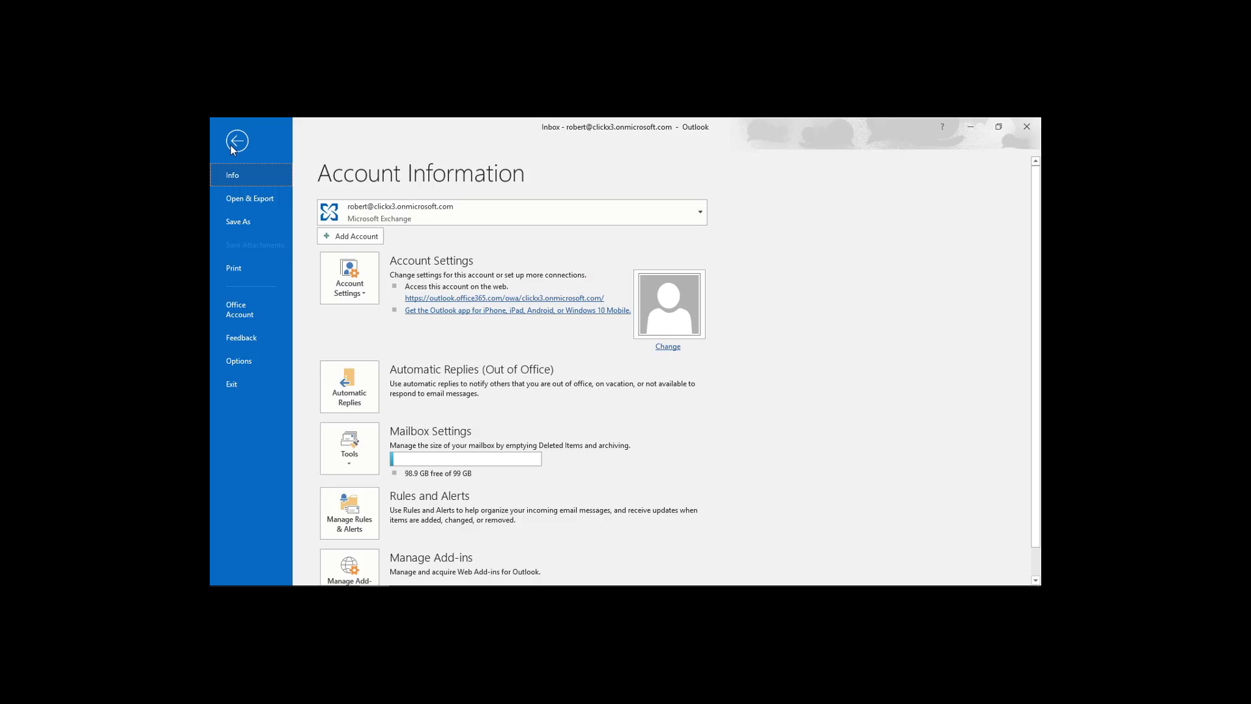
{"action": "left_click", "coordinate": [249, 203]}
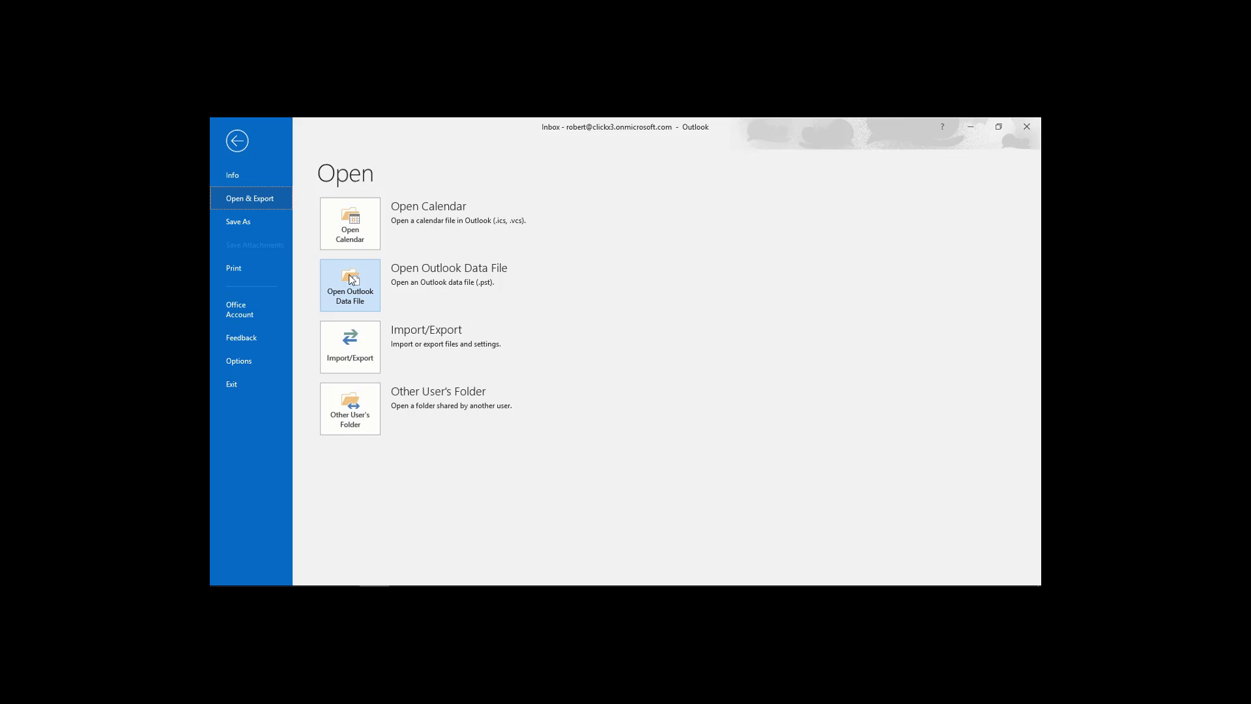
{"action": "left_click", "coordinate": [342, 334]}
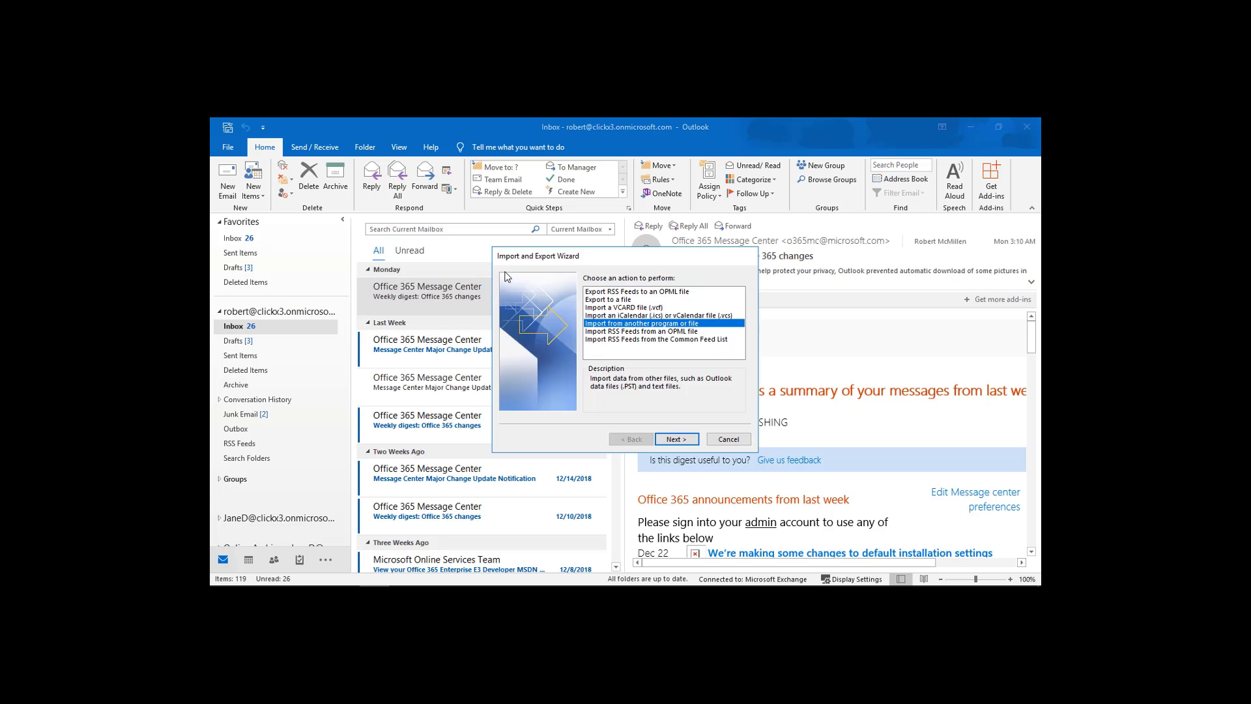
Choose Export to a file with the Outlook Data File (.pst) type.
{"action": "left_click", "coordinate": [594, 300]}
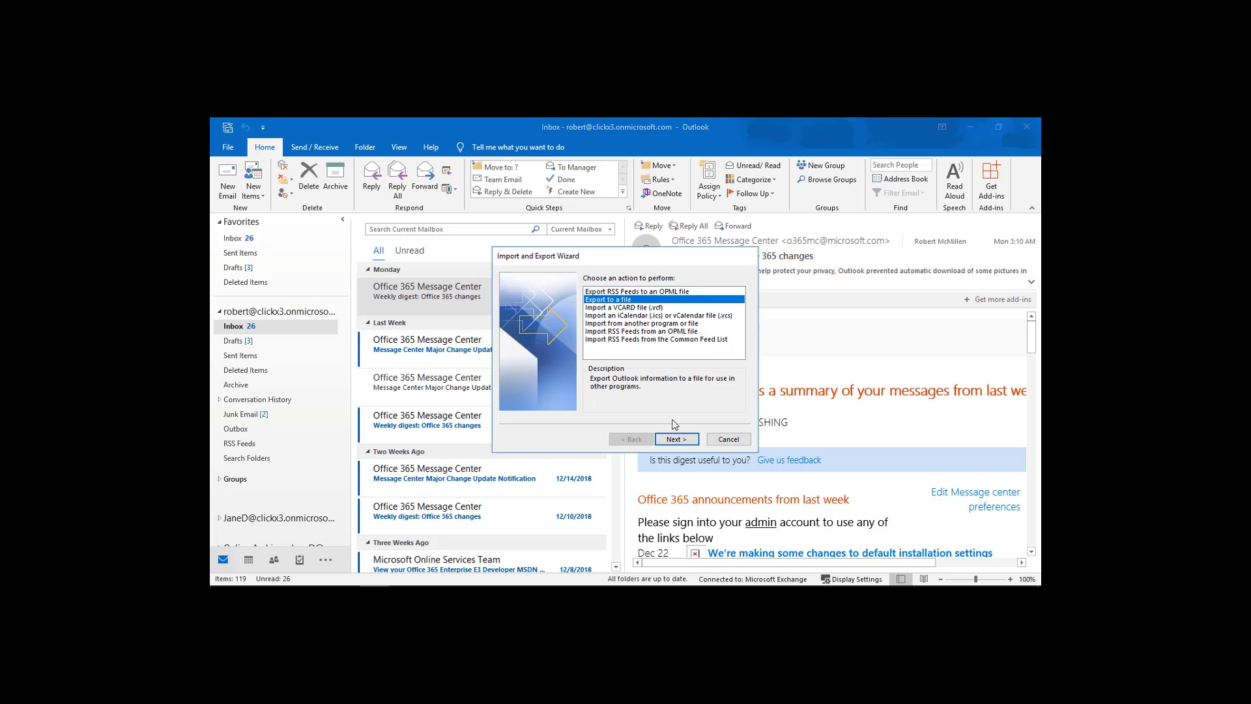
{"action": "left_click", "coordinate": [679, 440]}
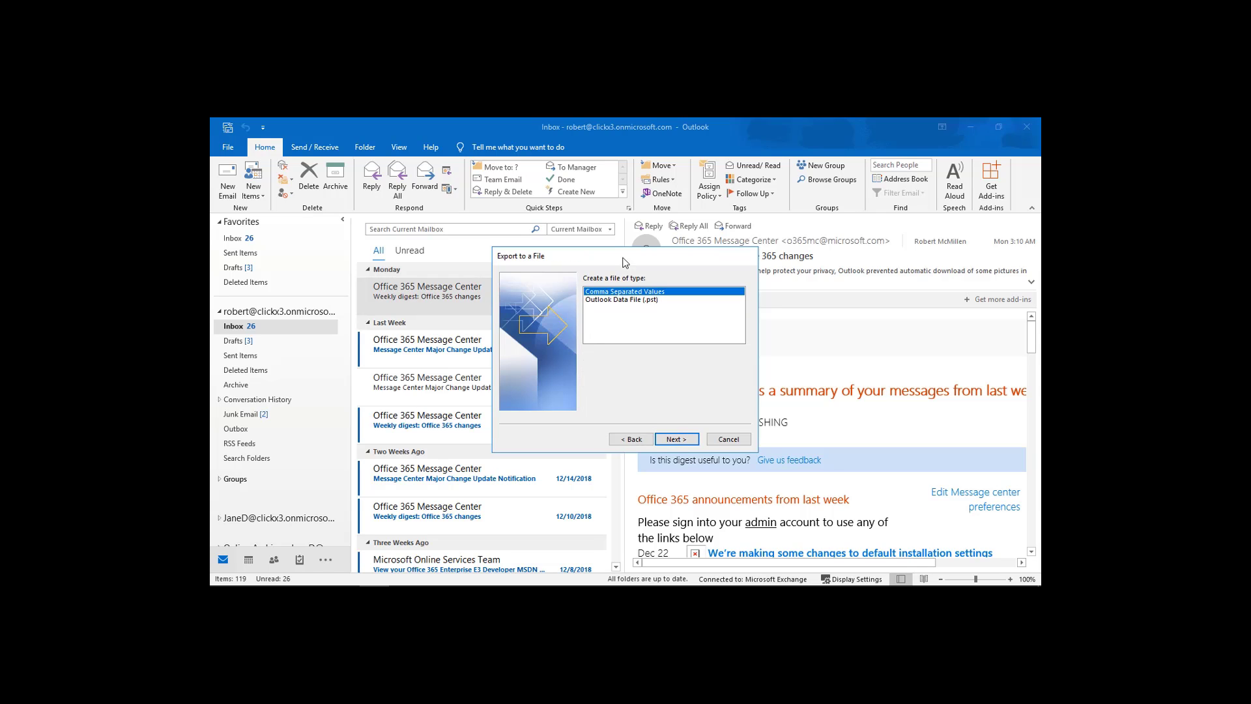
{"action": "left_click", "coordinate": [637, 301]}
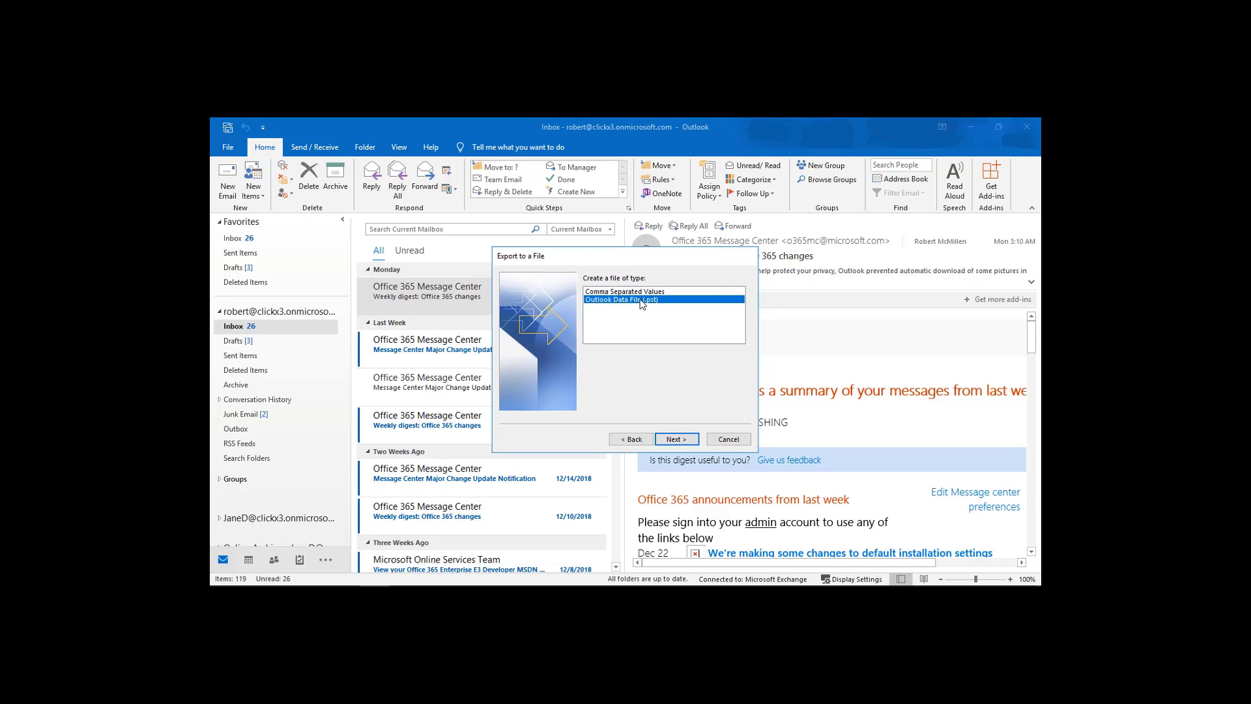
{"action": "left_click", "coordinate": [679, 439]}
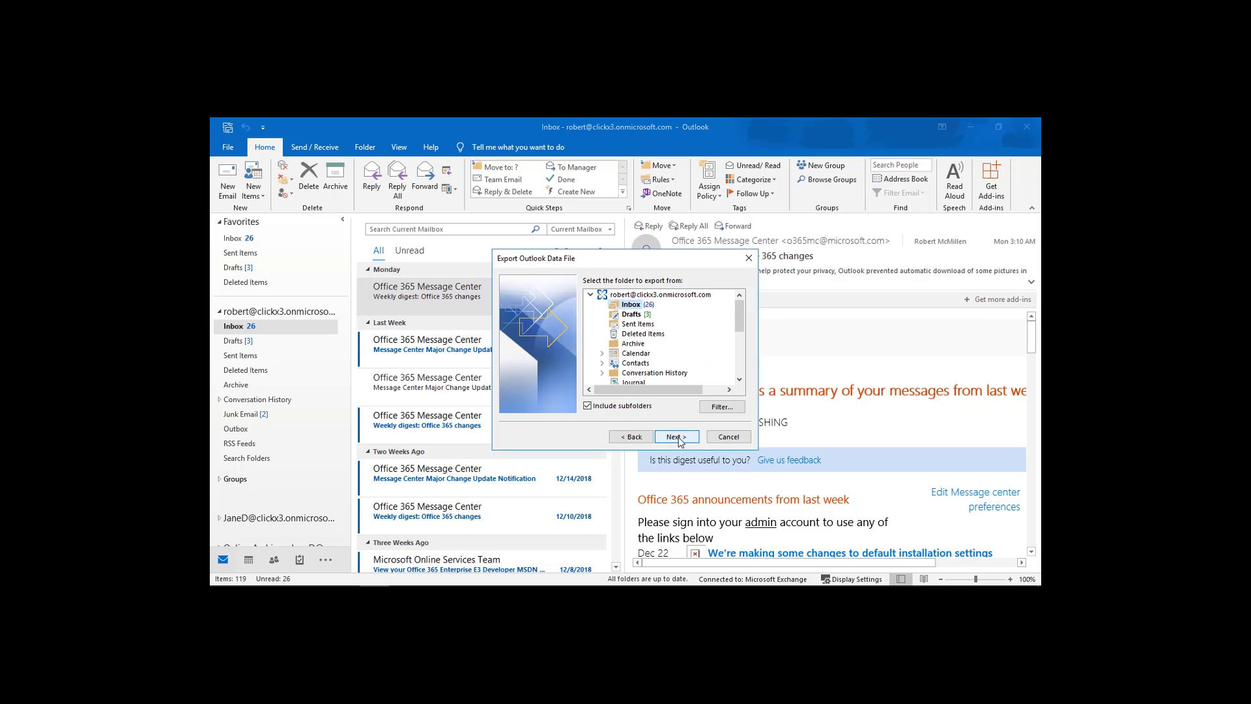
Select only the Calendar folder for export, excluding its Birthdays and holidays subfolders.
{"action": "left_click", "coordinate": [631, 355]}
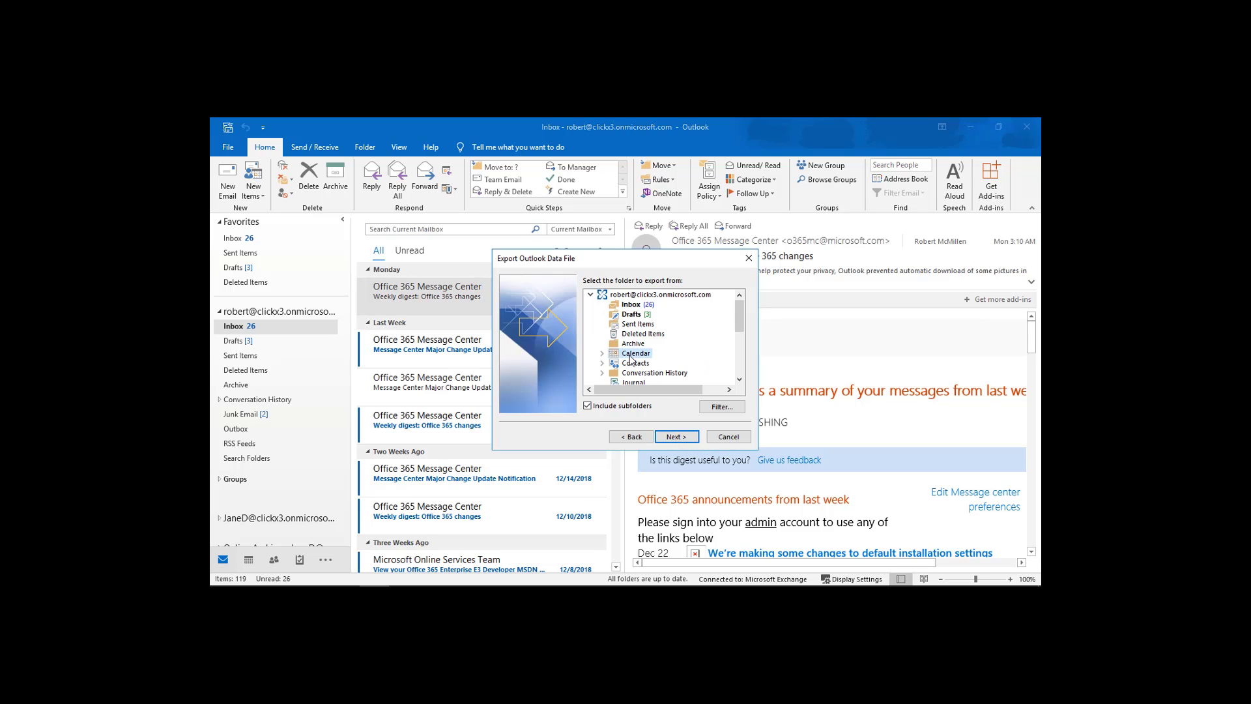
{"action": "left_click", "coordinate": [635, 297]}
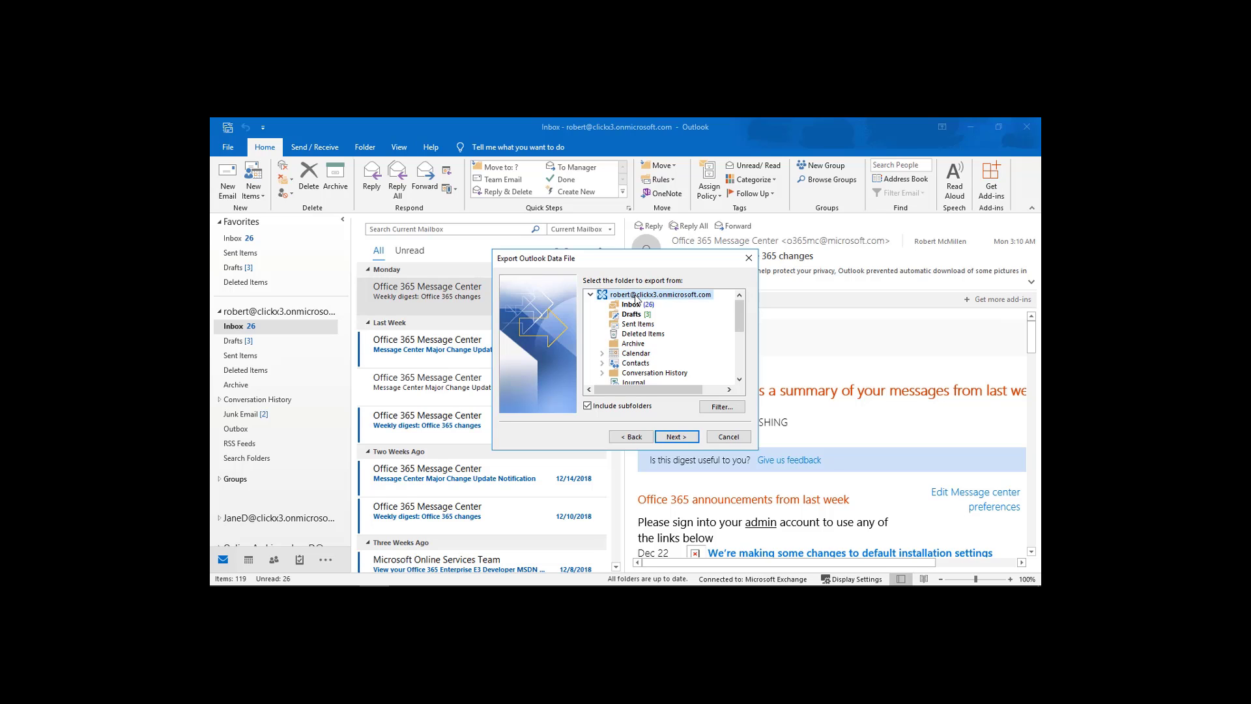
{"action": "left_click", "coordinate": [636, 355]}
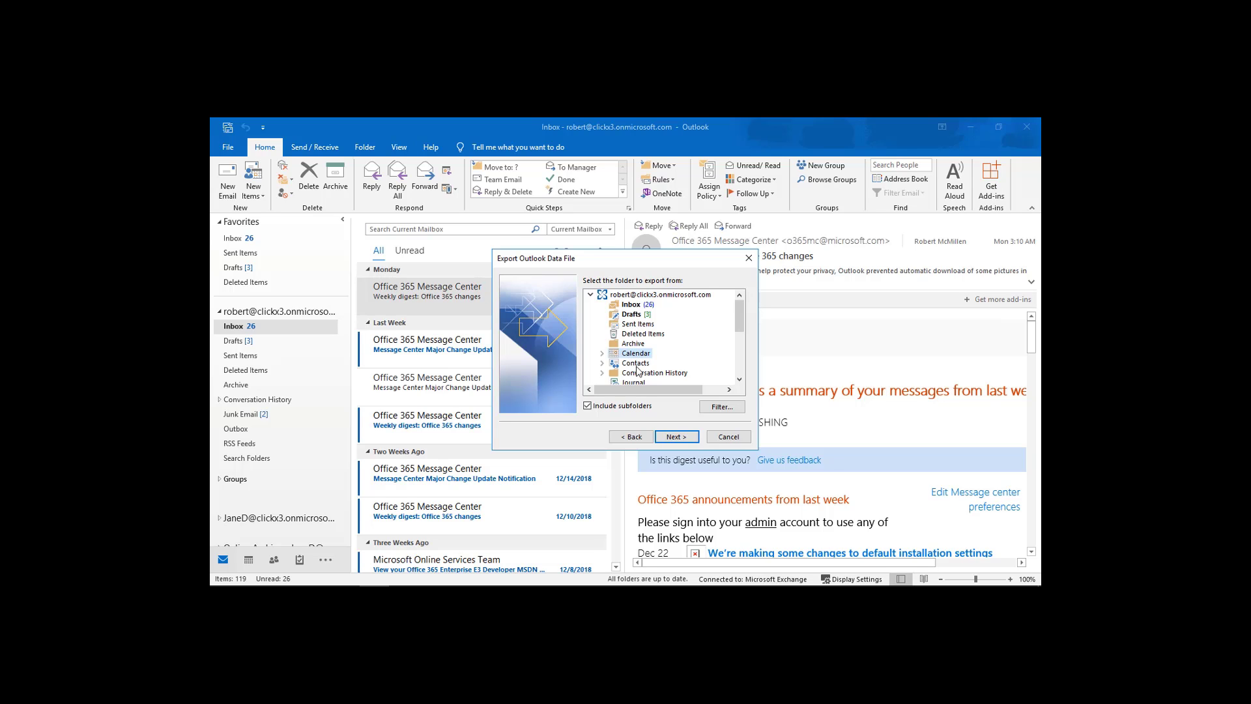
{"action": "left_click", "coordinate": [602, 354]}
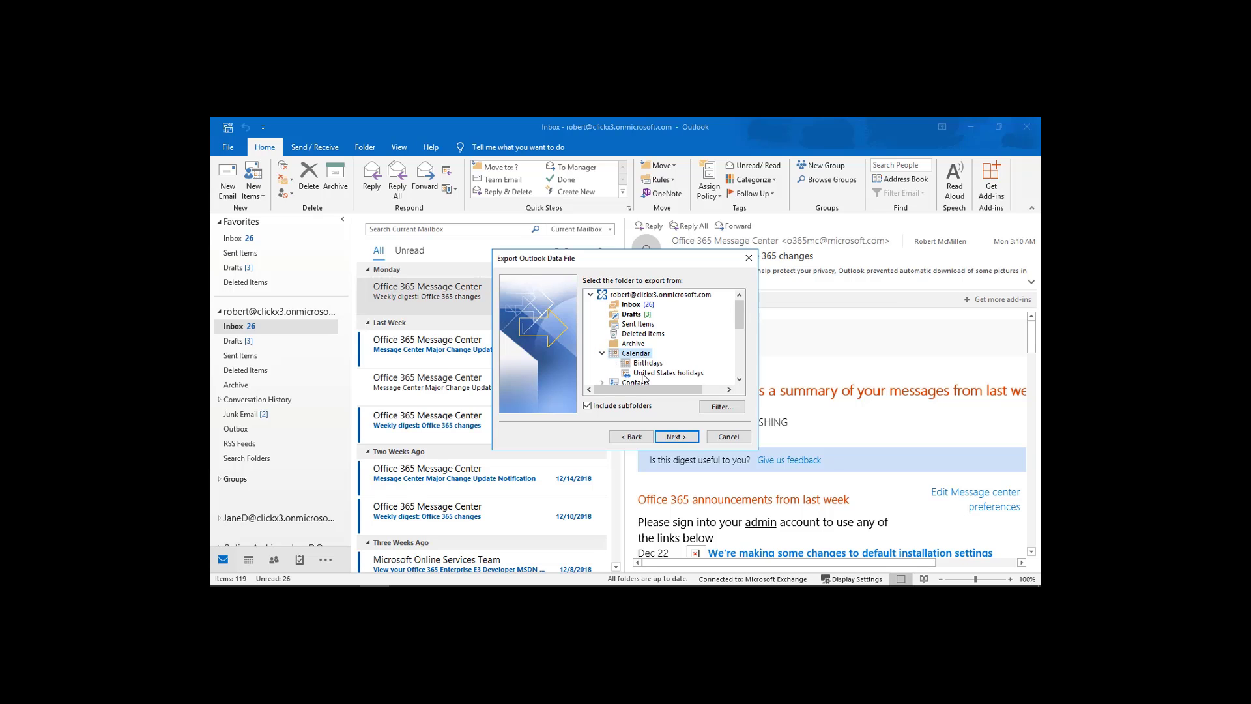
{"action": "key", "text": "Down"}
{"action": "left_click", "coordinate": [648, 374]}
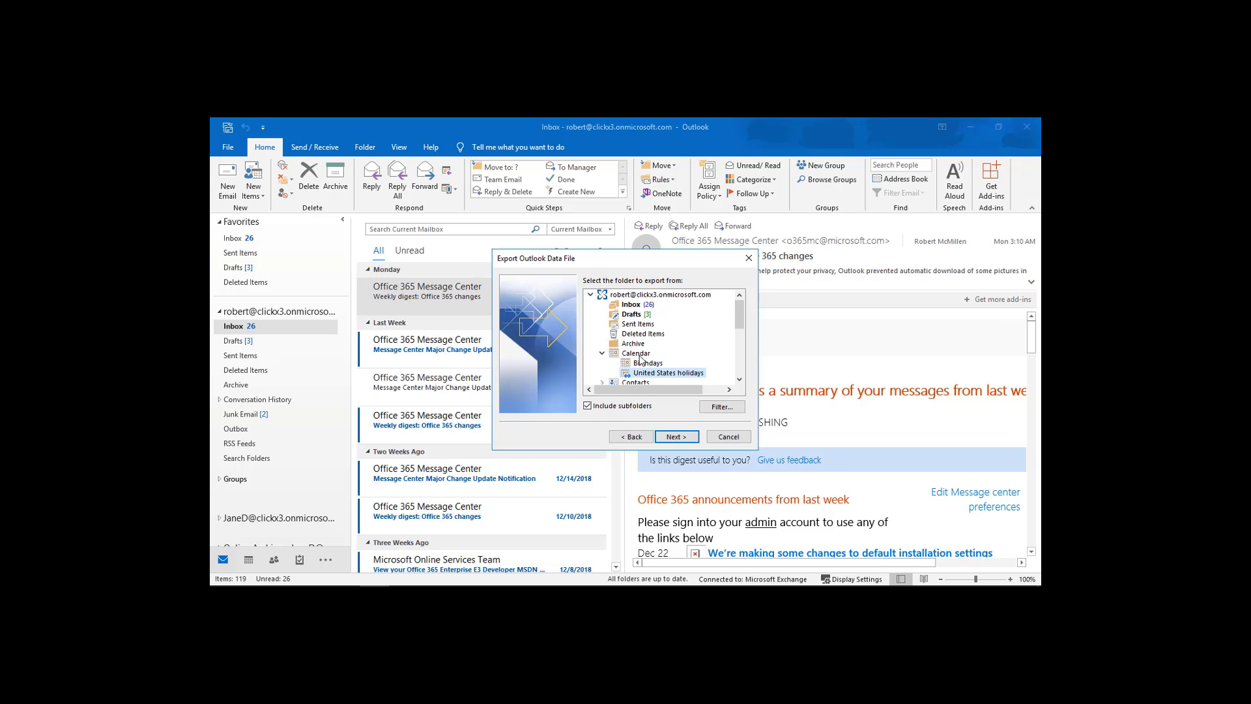
{"action": "left_click", "coordinate": [640, 357]}
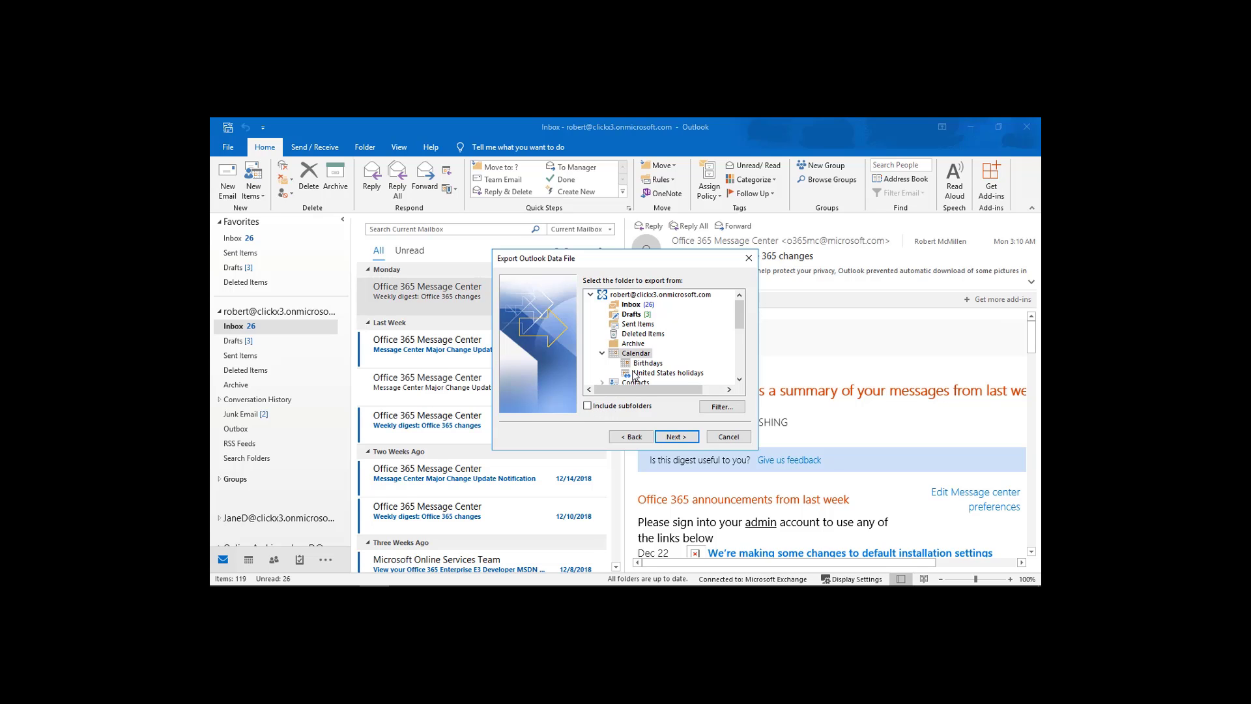
{"action": "left_click", "coordinate": [677, 436]}
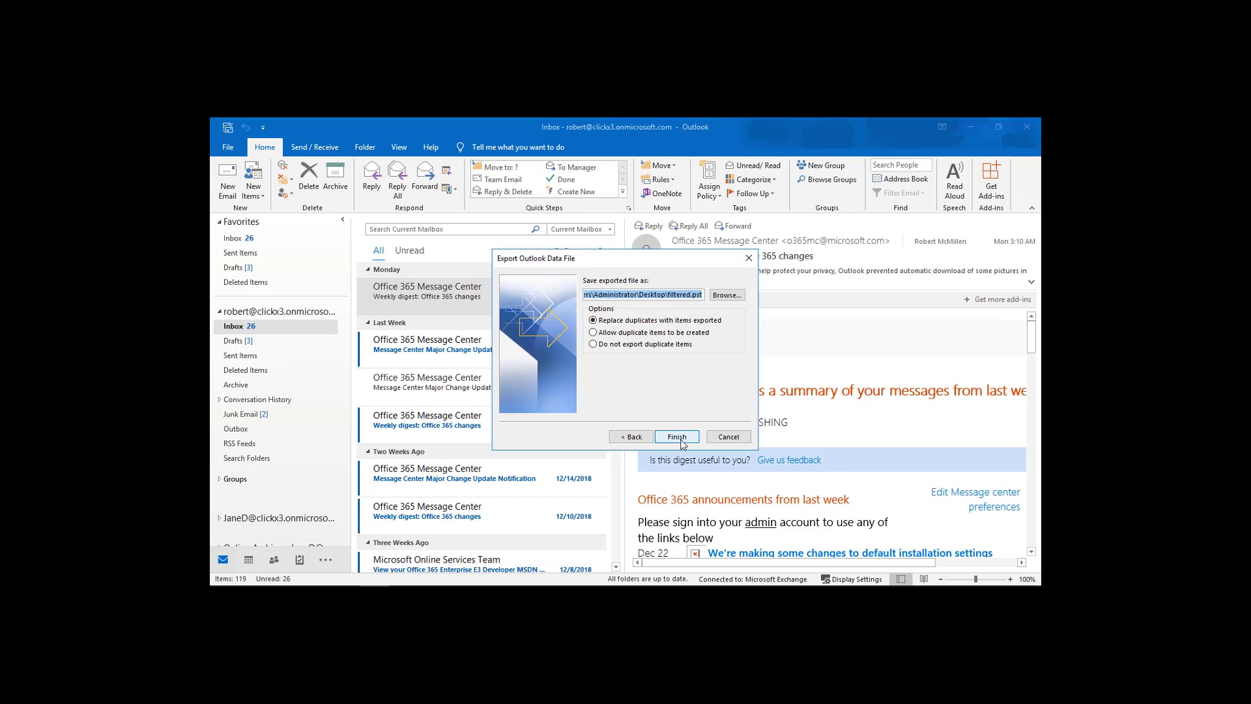
Export to a file named Calendar on the Desktop, leaving the data file password blank.
{"action": "left_click", "coordinate": [726, 294]}
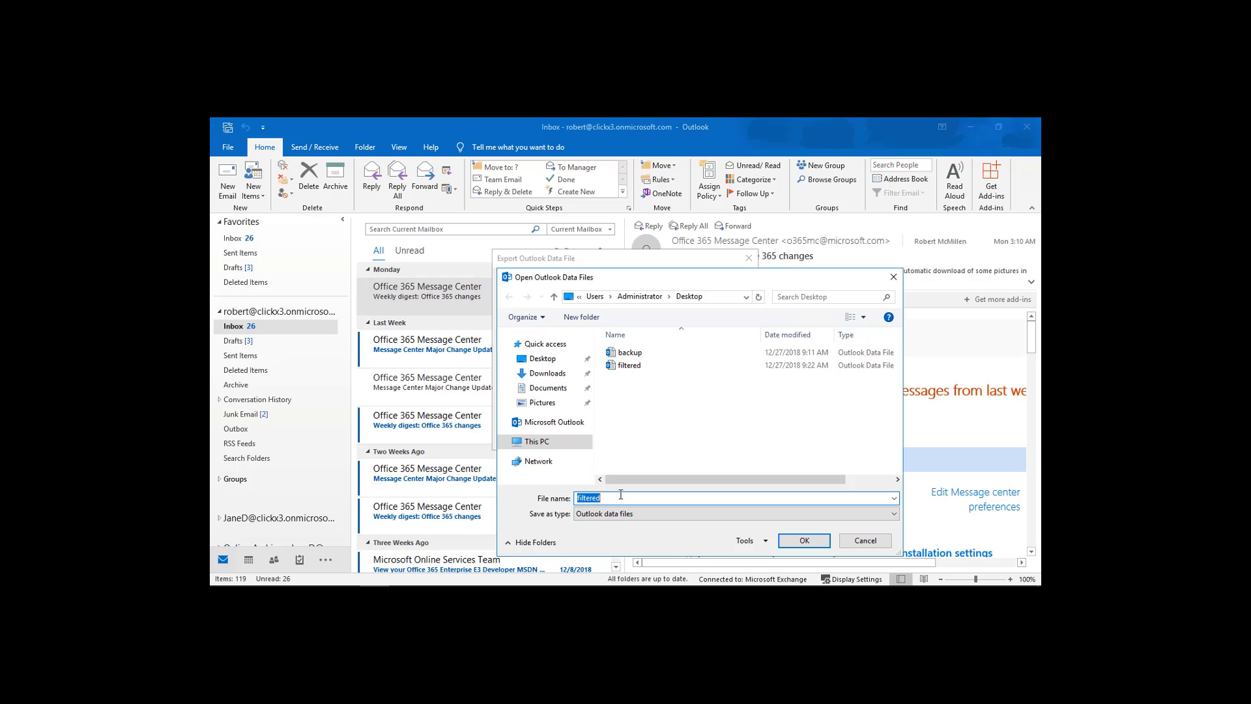
{"action": "type", "text": "Calendar"}
{"action": "left_click", "coordinate": [800, 541]}
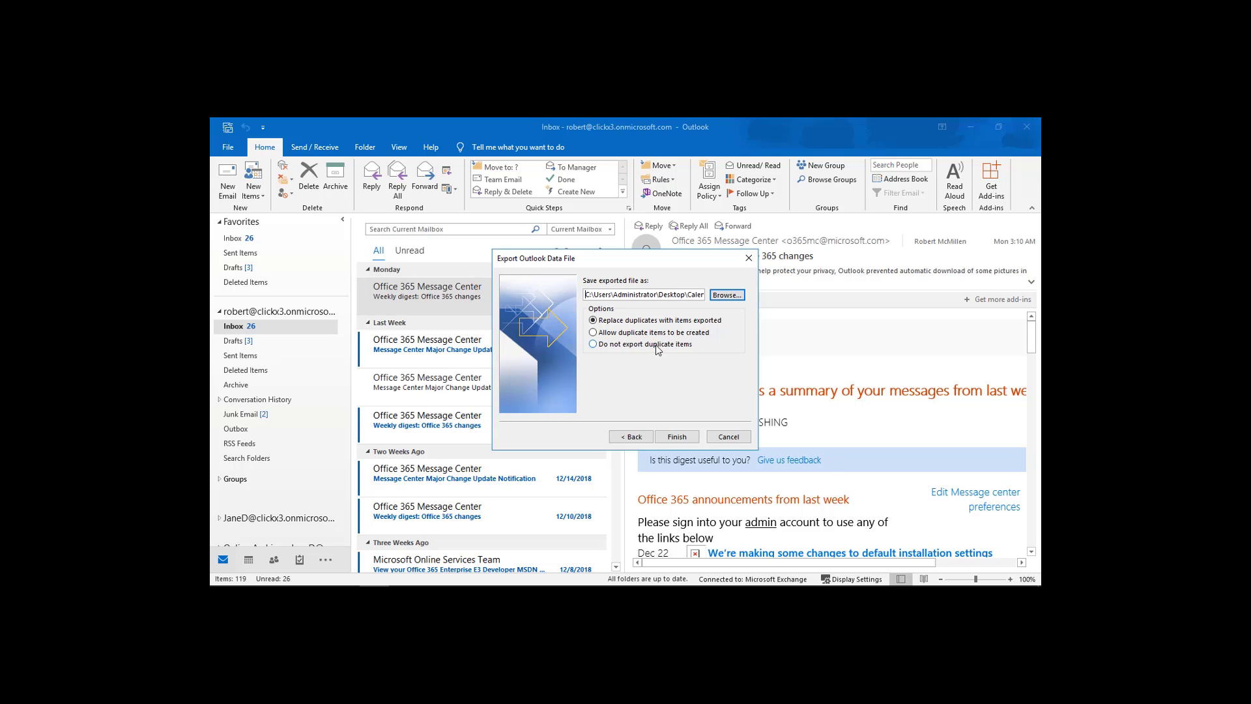
{"action": "left_click", "coordinate": [676, 436]}
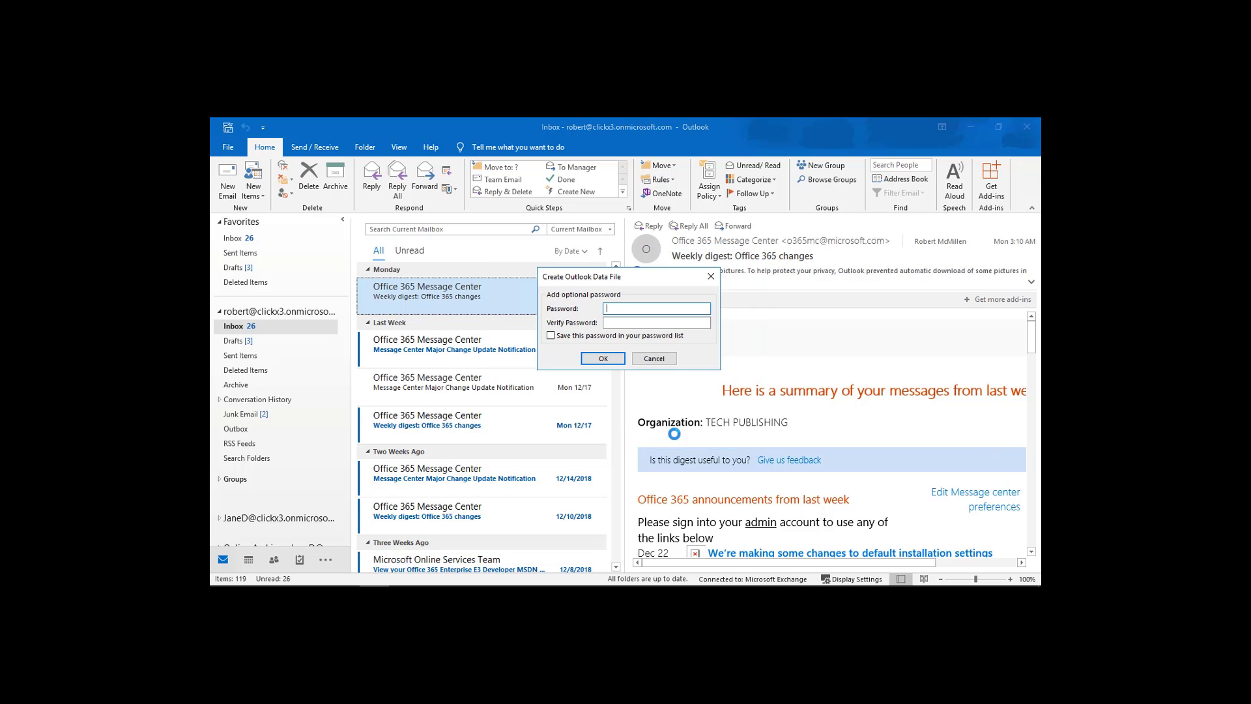
{"action": "left_click", "coordinate": [604, 359]}
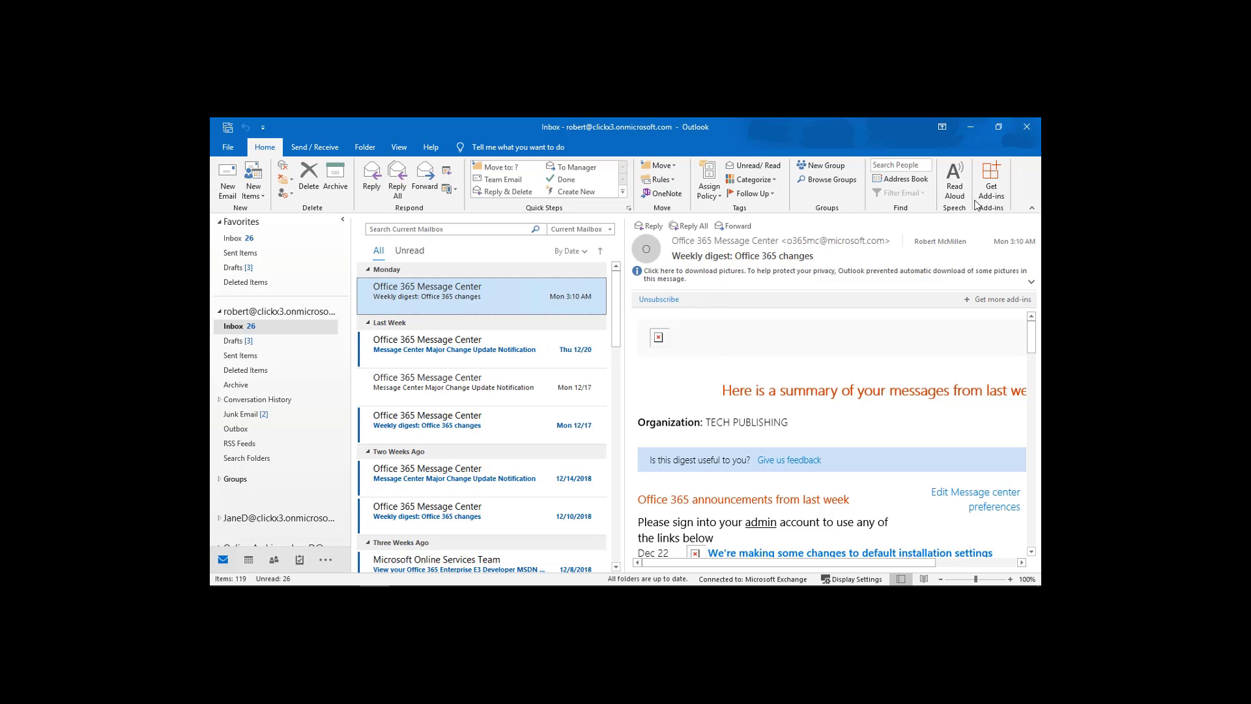
Confirm in Properties that the Desktop Calendar file is a 265 KB Outlook Data File, then return to Outlook.
{"action": "left_click", "coordinate": [979, 128]}
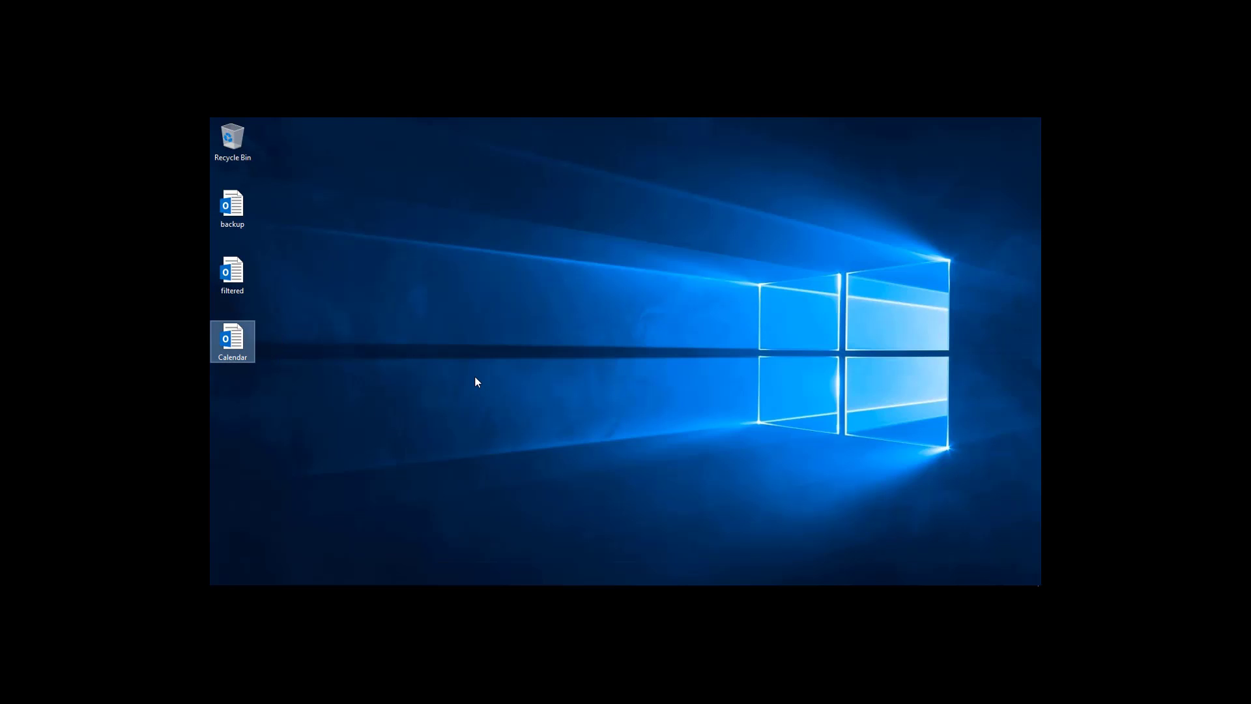
{"action": "right_click", "coordinate": [264, 354]}
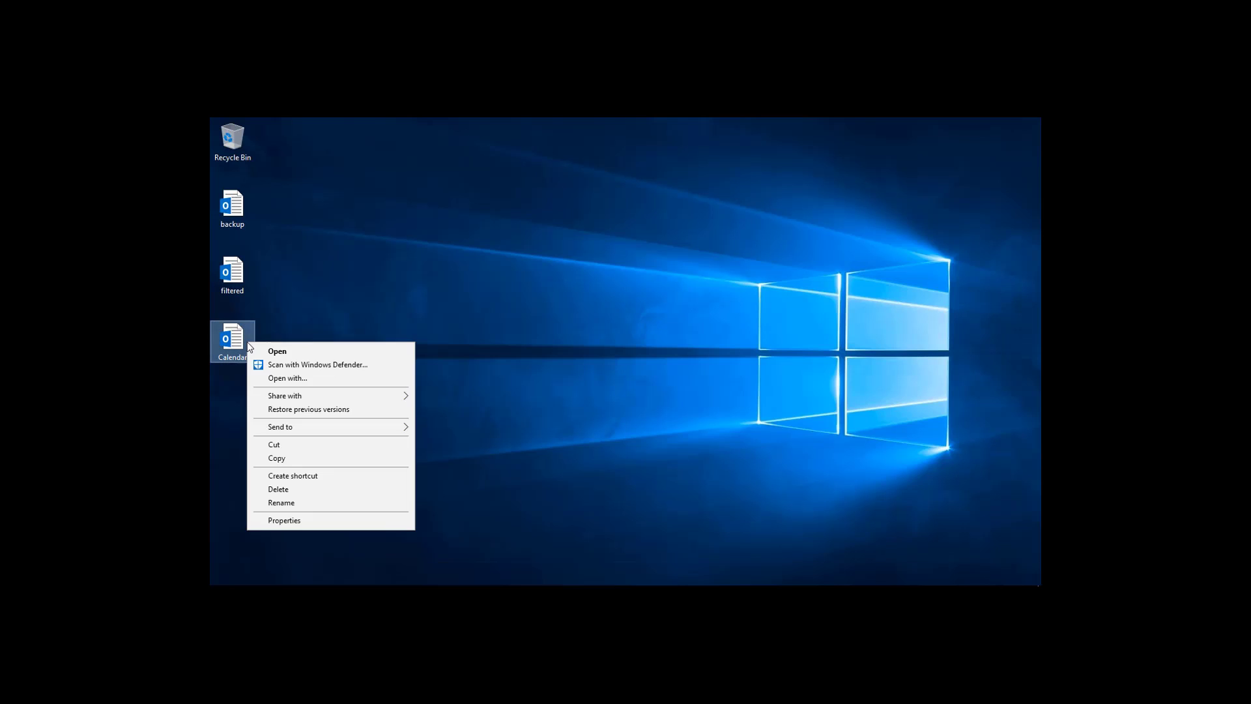
{"action": "left_click", "coordinate": [310, 521]}
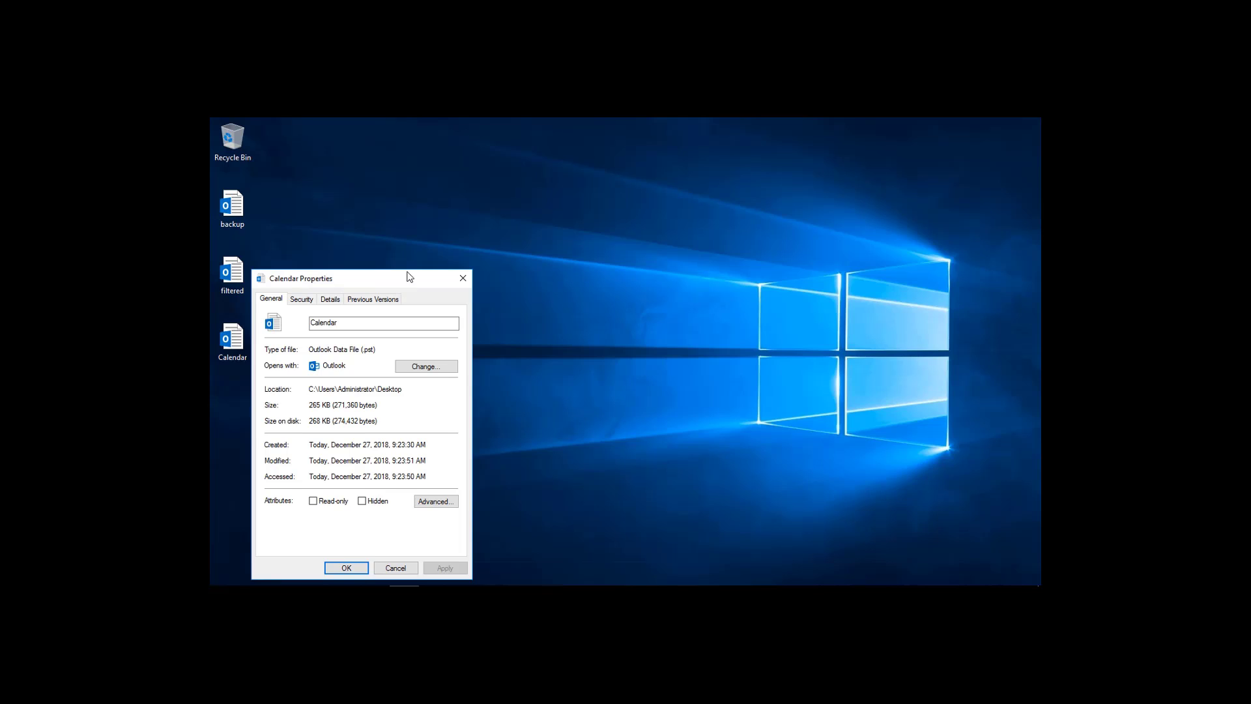
{"action": "left_click_drag", "start_coordinate": [410, 276], "coordinate": [464, 220]}
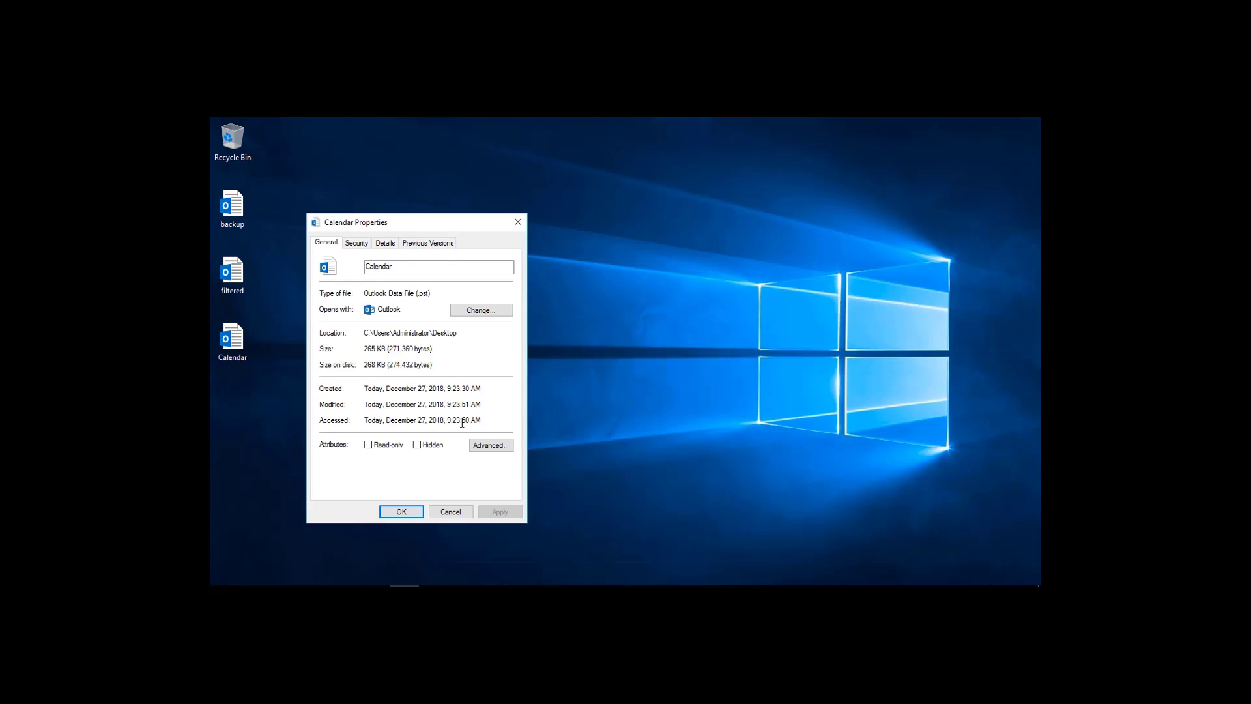
{"action": "left_click", "coordinate": [449, 512]}
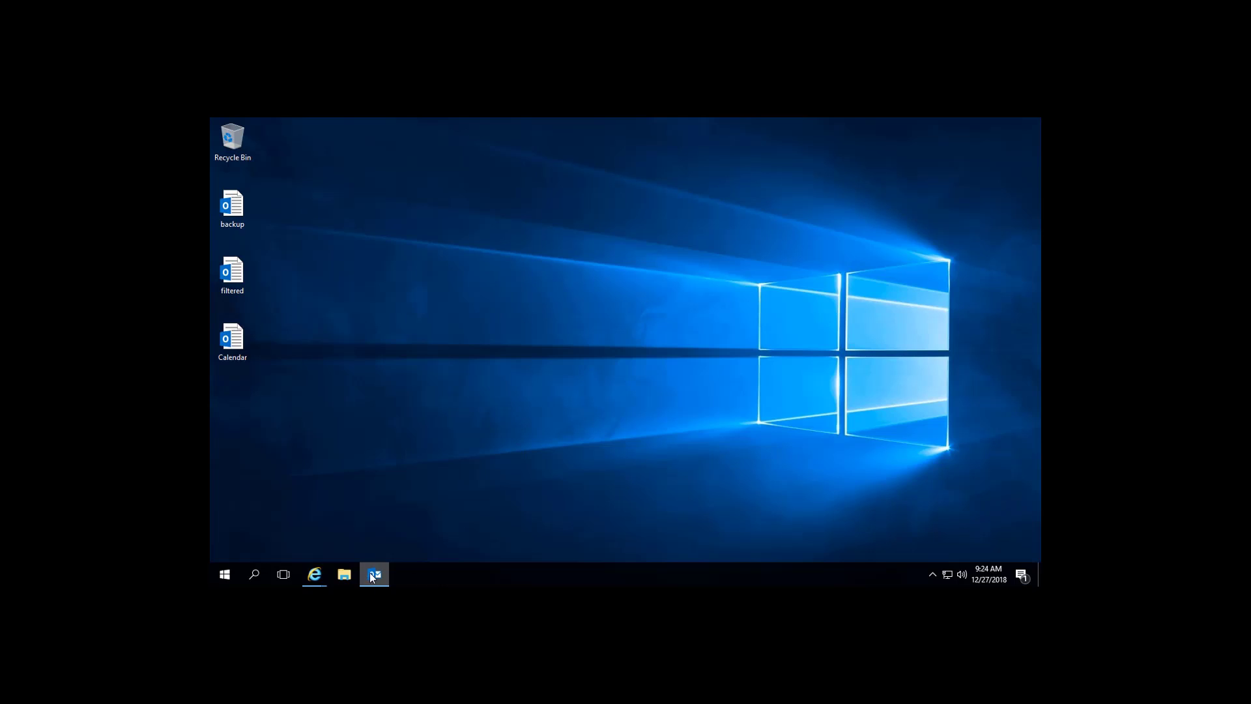
{"action": "left_click", "coordinate": [370, 572]}
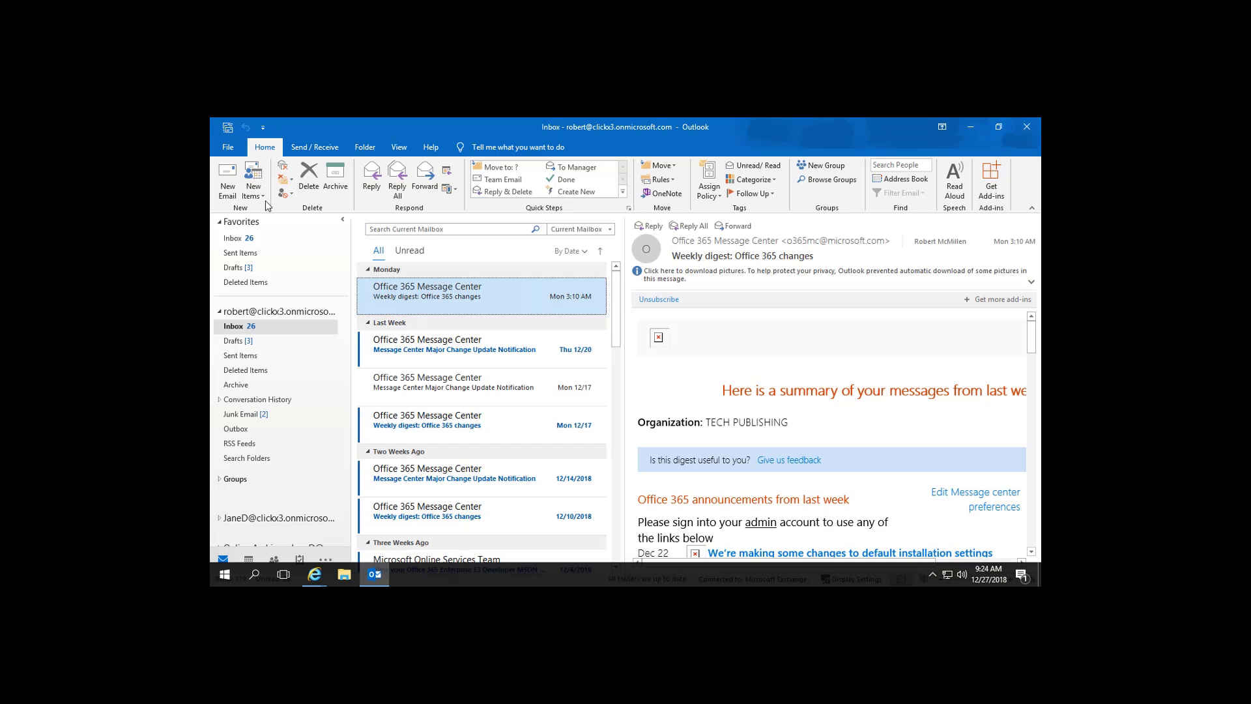
Open the Calendar Outlook Data File from the Desktop via Open & Export.
{"action": "left_click", "coordinate": [226, 149]}
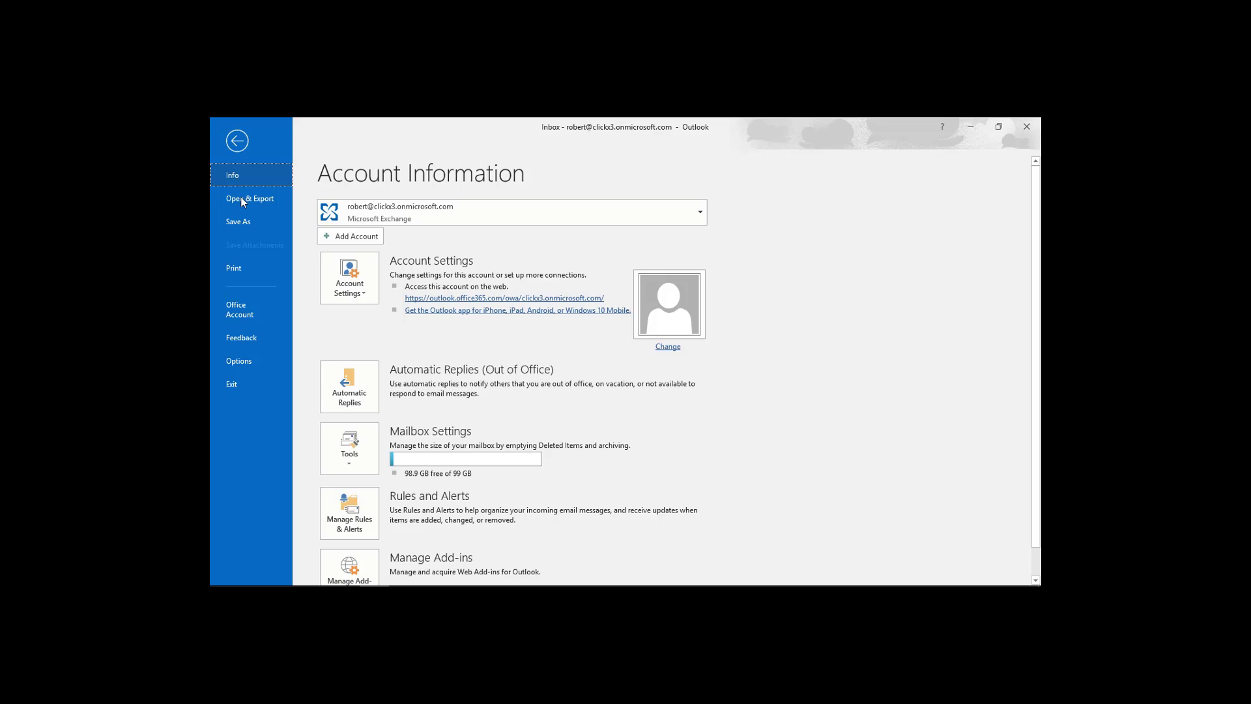
{"action": "left_click", "coordinate": [242, 202]}
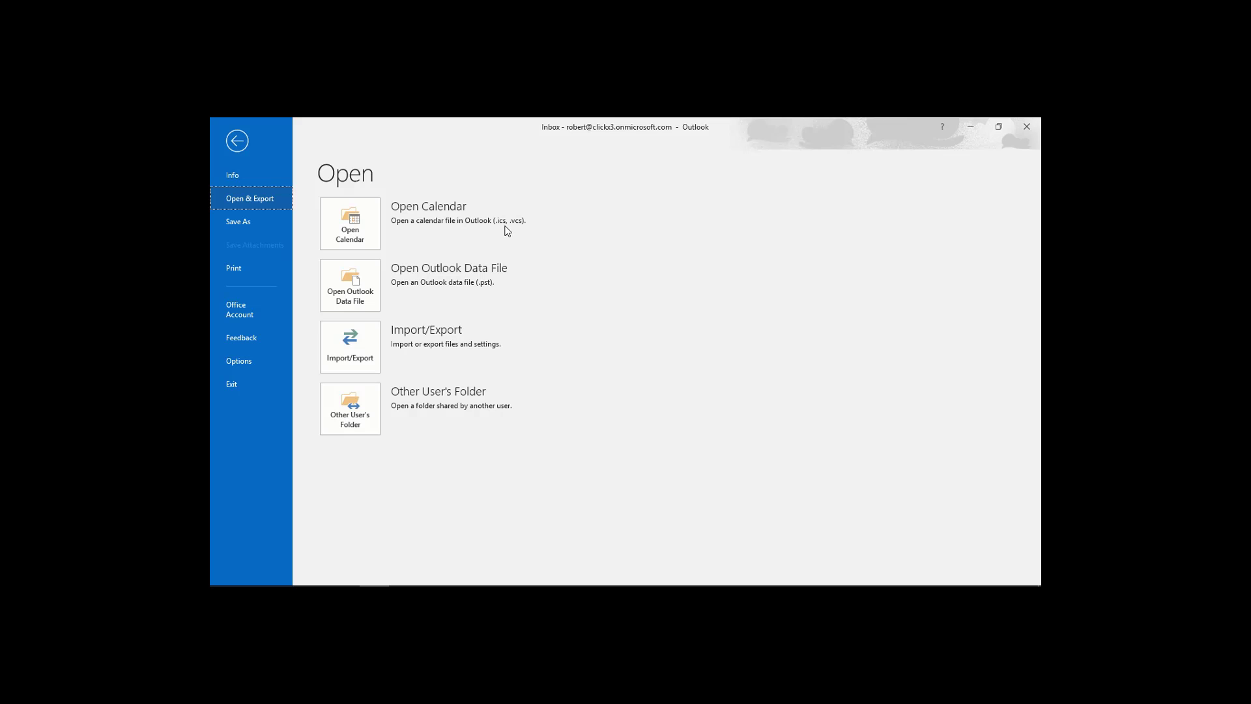
{"action": "left_click", "coordinate": [362, 278]}
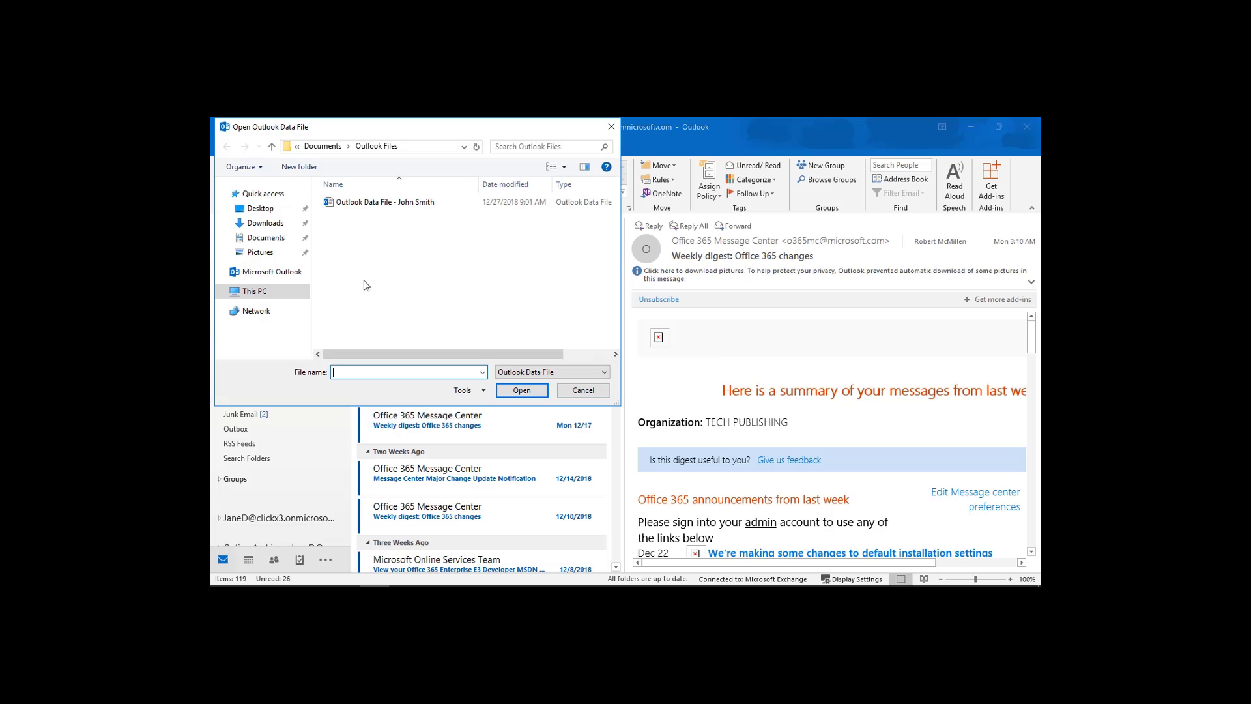
{"action": "left_click", "coordinate": [287, 209]}
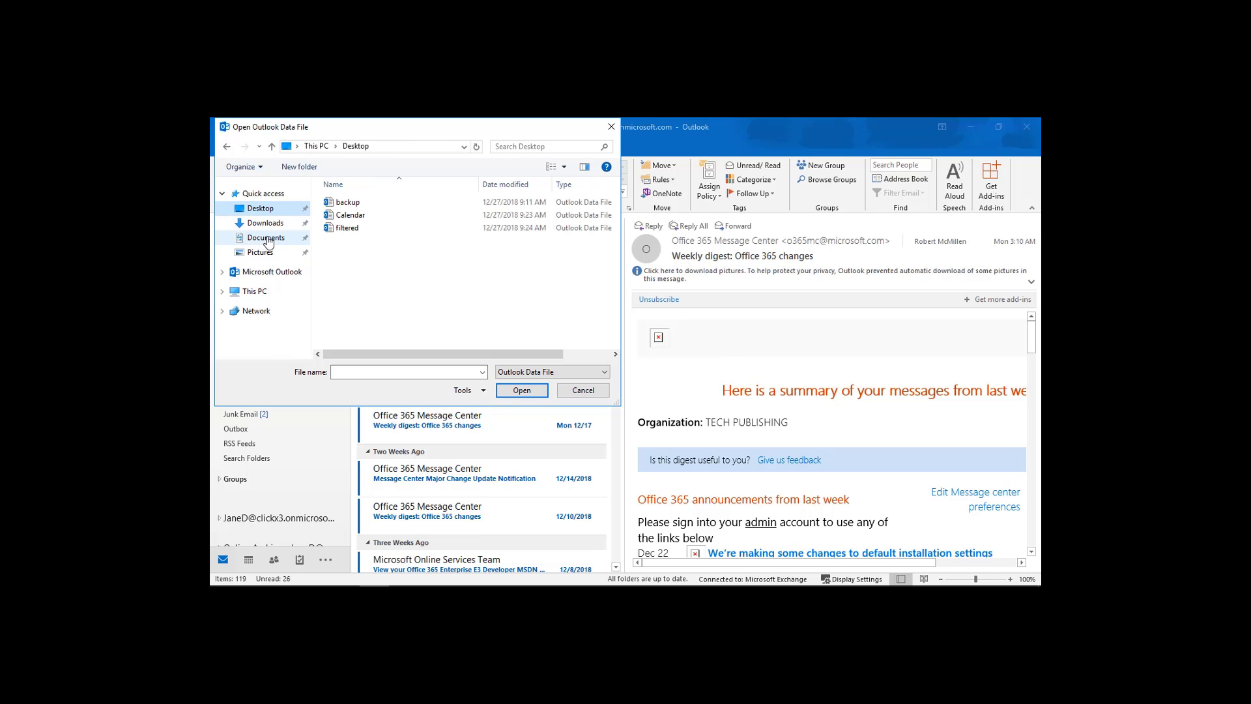
{"action": "double_click", "coordinate": [345, 216]}
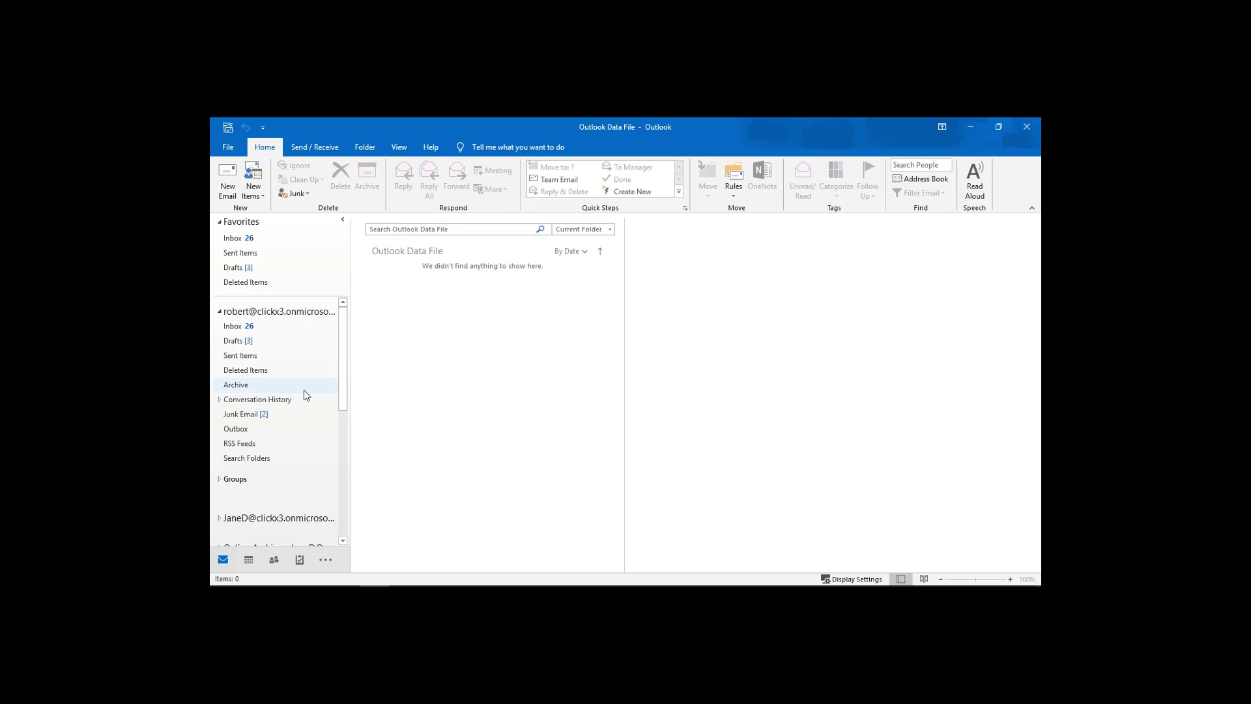
In the calendar view, tick 'Calendar - Outlook Data File' under My Calendars.
{"action": "left_click", "coordinate": [250, 563]}
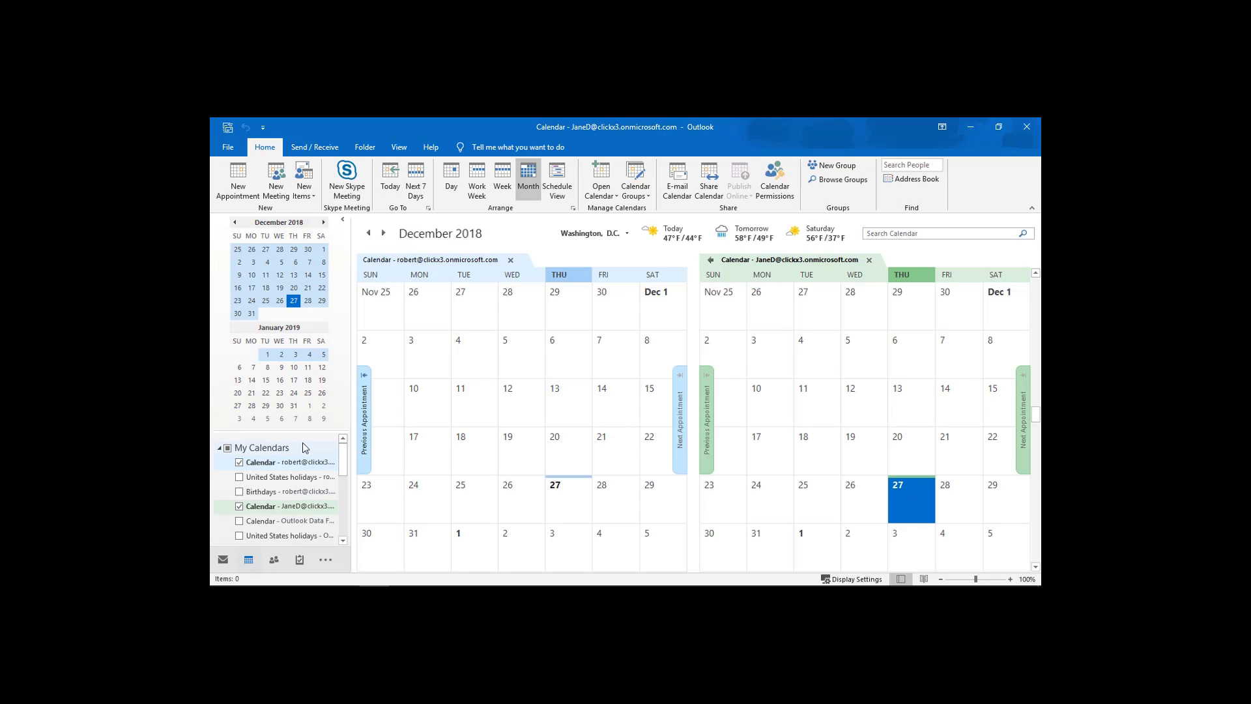
{"action": "scroll", "coordinate": [302, 446], "scroll_direction": "down", "scroll_amount": 5}
{"action": "scroll", "coordinate": [303, 446], "scroll_direction": "up", "scroll_amount": 3}
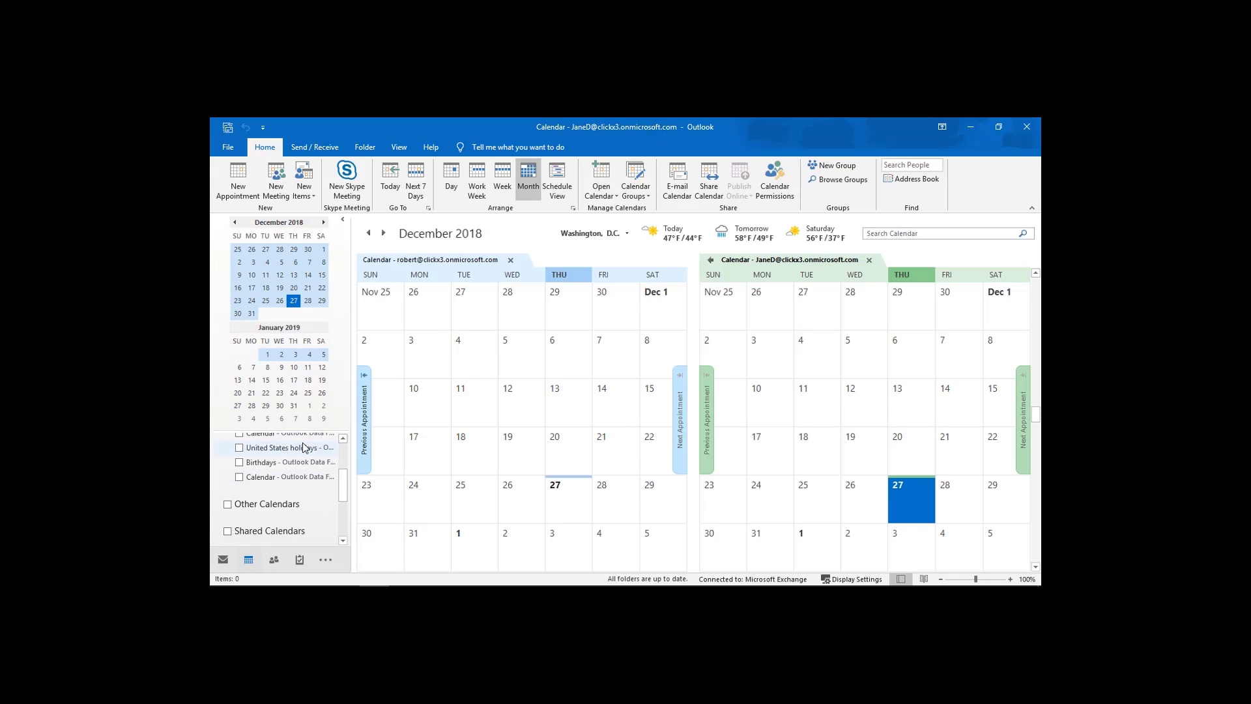
{"action": "scroll", "coordinate": [303, 449], "scroll_direction": "up", "scroll_amount": 1}
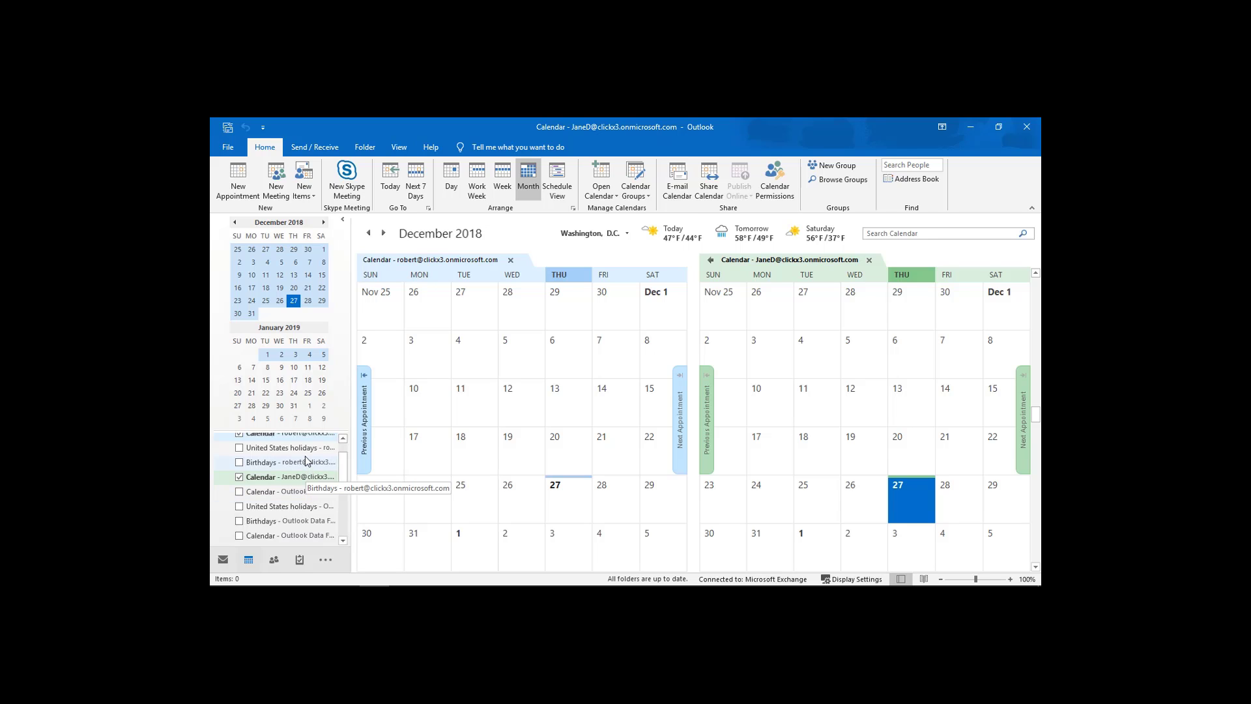
{"action": "scroll", "coordinate": [305, 454], "scroll_direction": "up", "scroll_amount": 1}
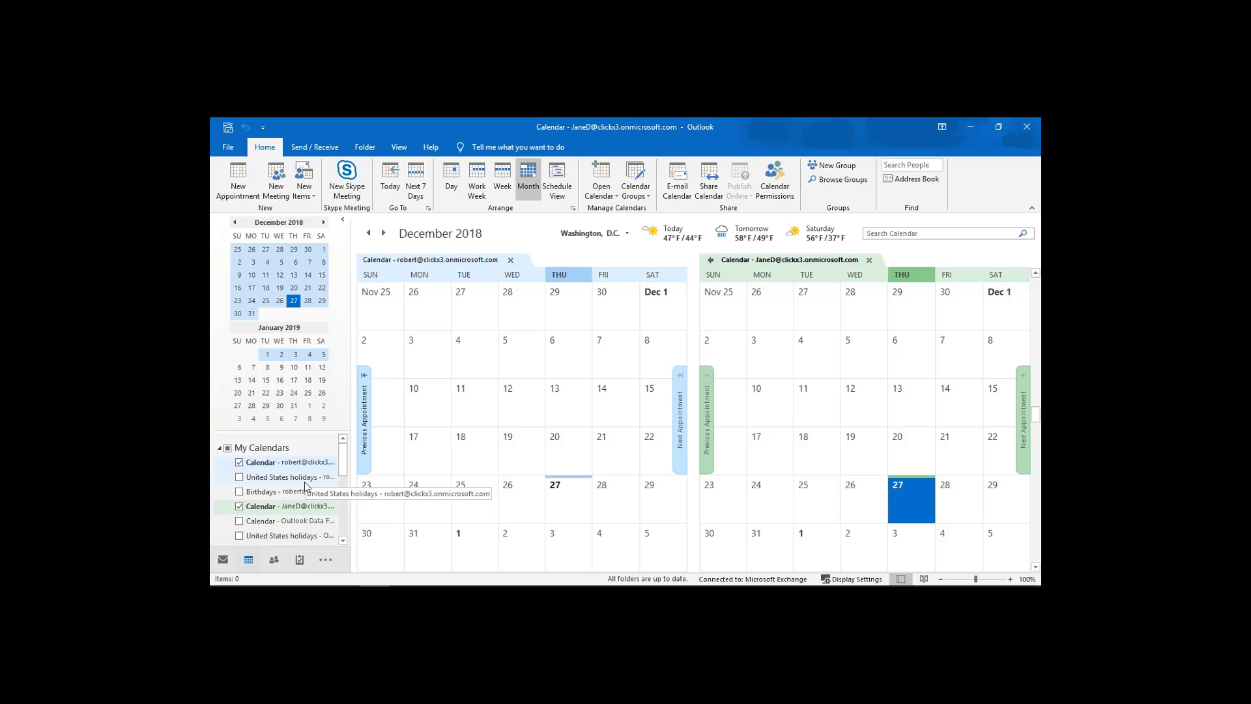
{"action": "scroll", "coordinate": [304, 490], "scroll_direction": "down", "scroll_amount": 1}
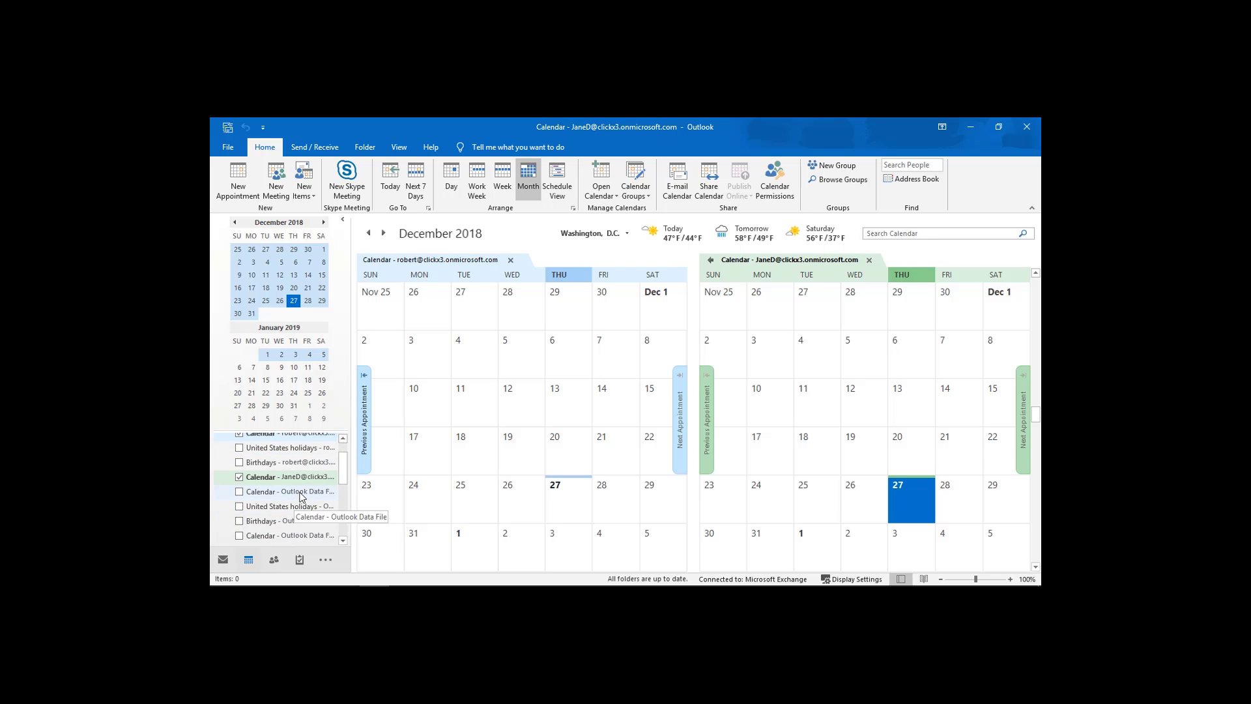
{"action": "left_click", "coordinate": [239, 492]}
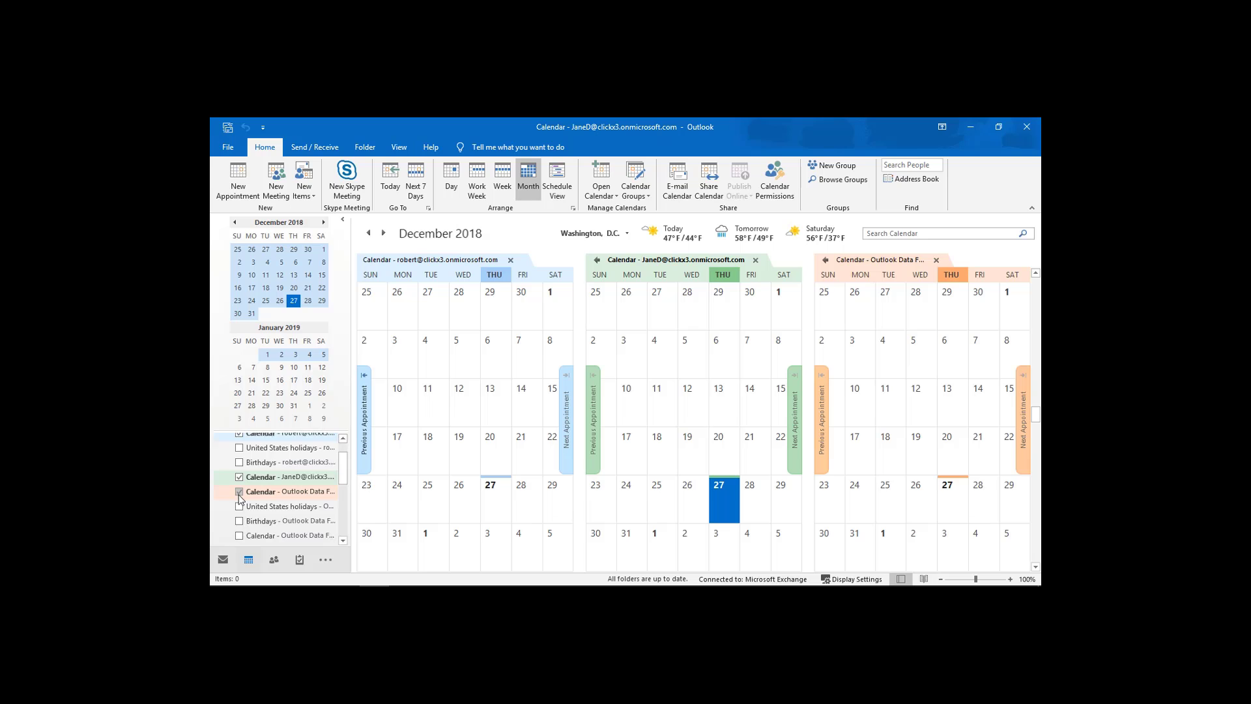
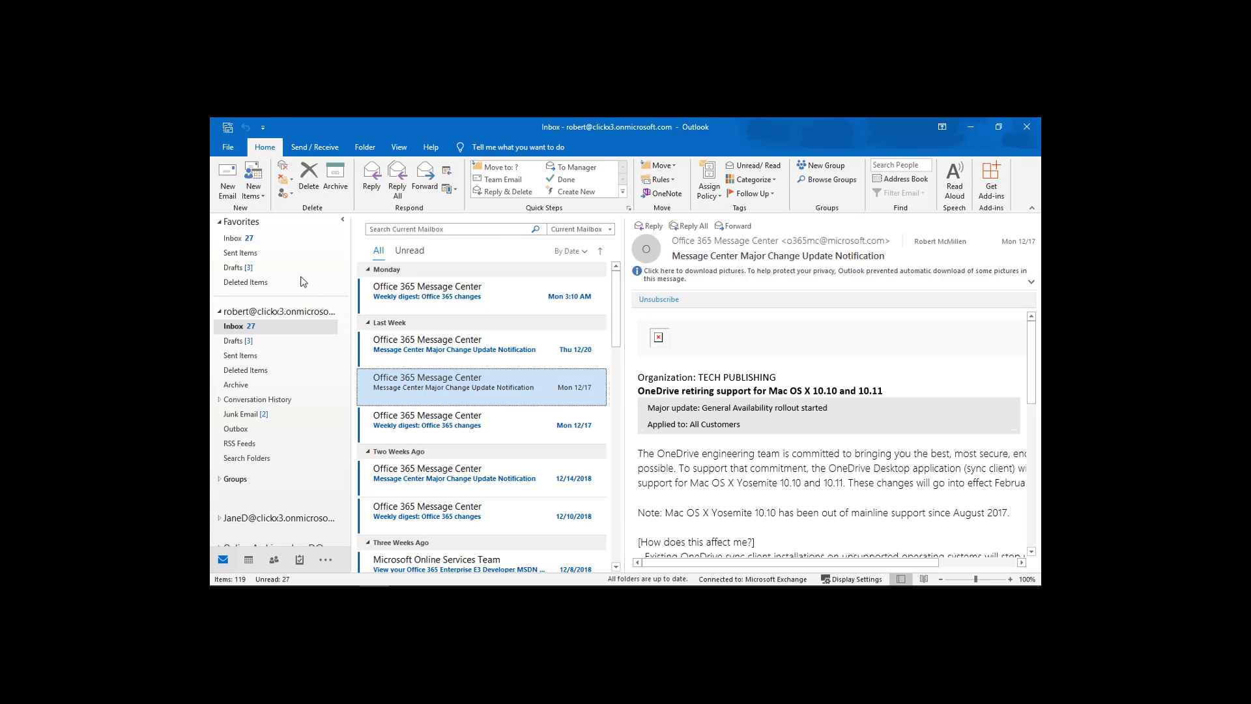
Launch the Import and Export wizard from File > Open & Export.
{"action": "left_click", "coordinate": [230, 148]}
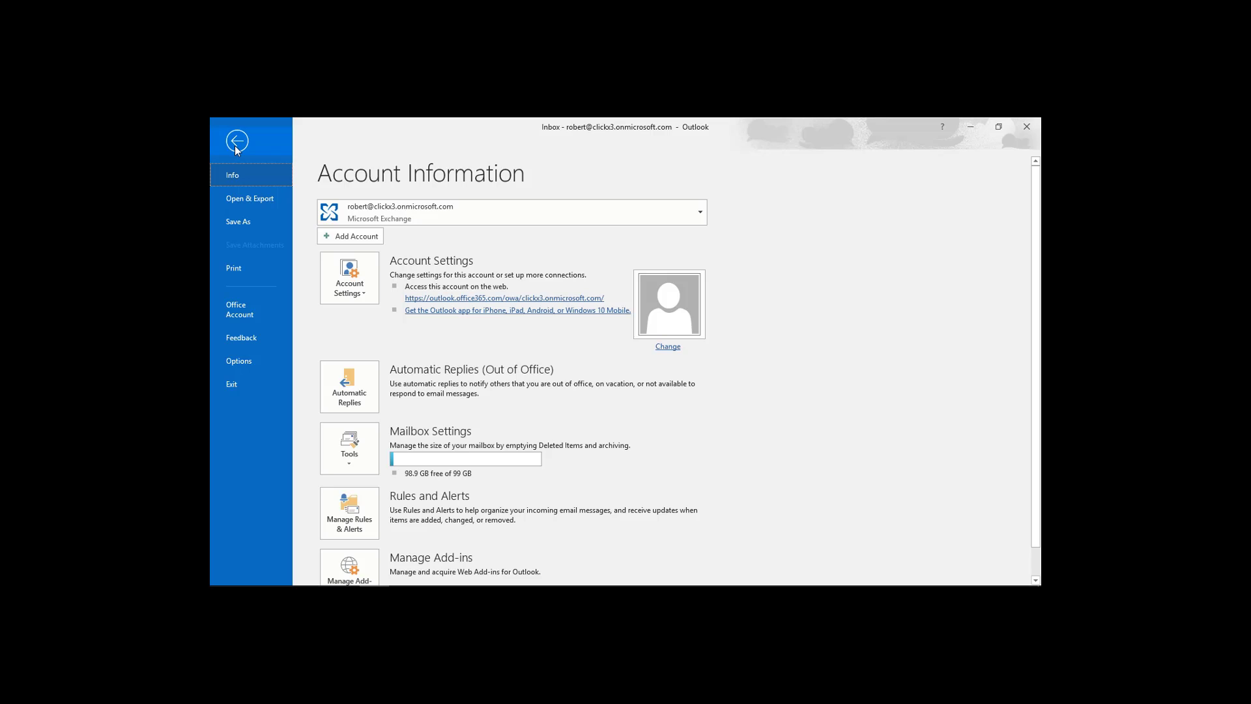
{"action": "left_click", "coordinate": [256, 200]}
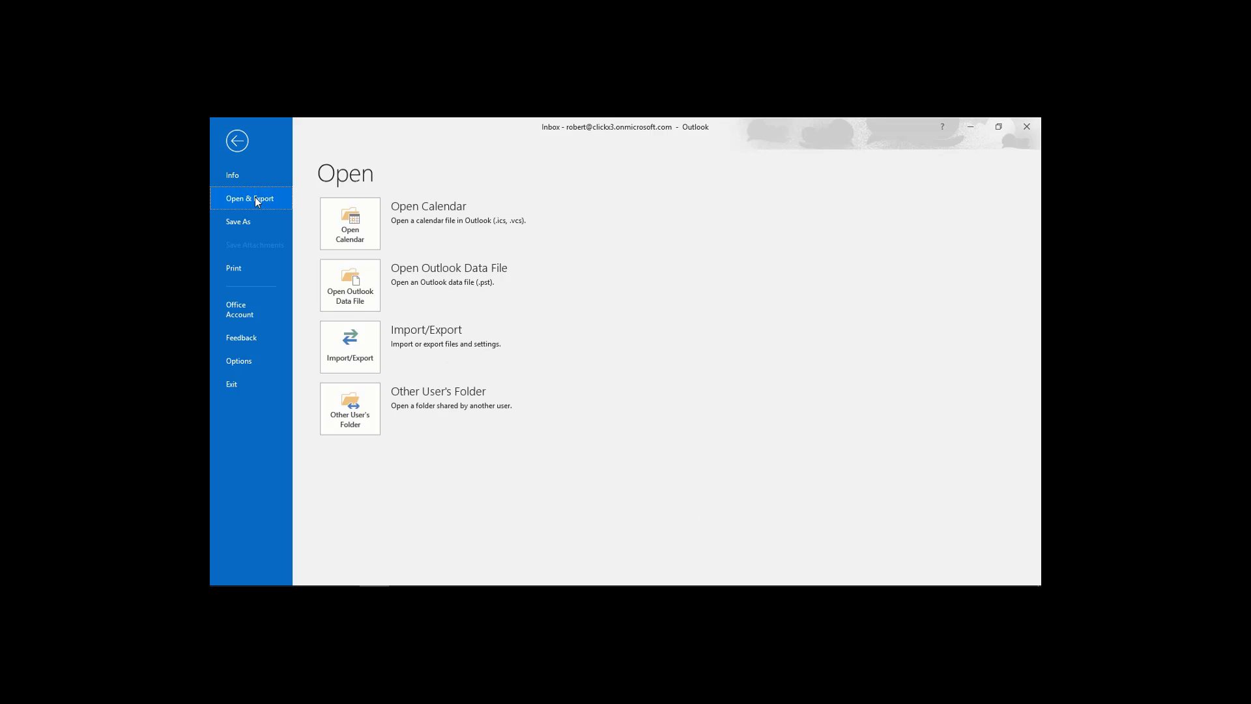
{"action": "left_click", "coordinate": [365, 349]}
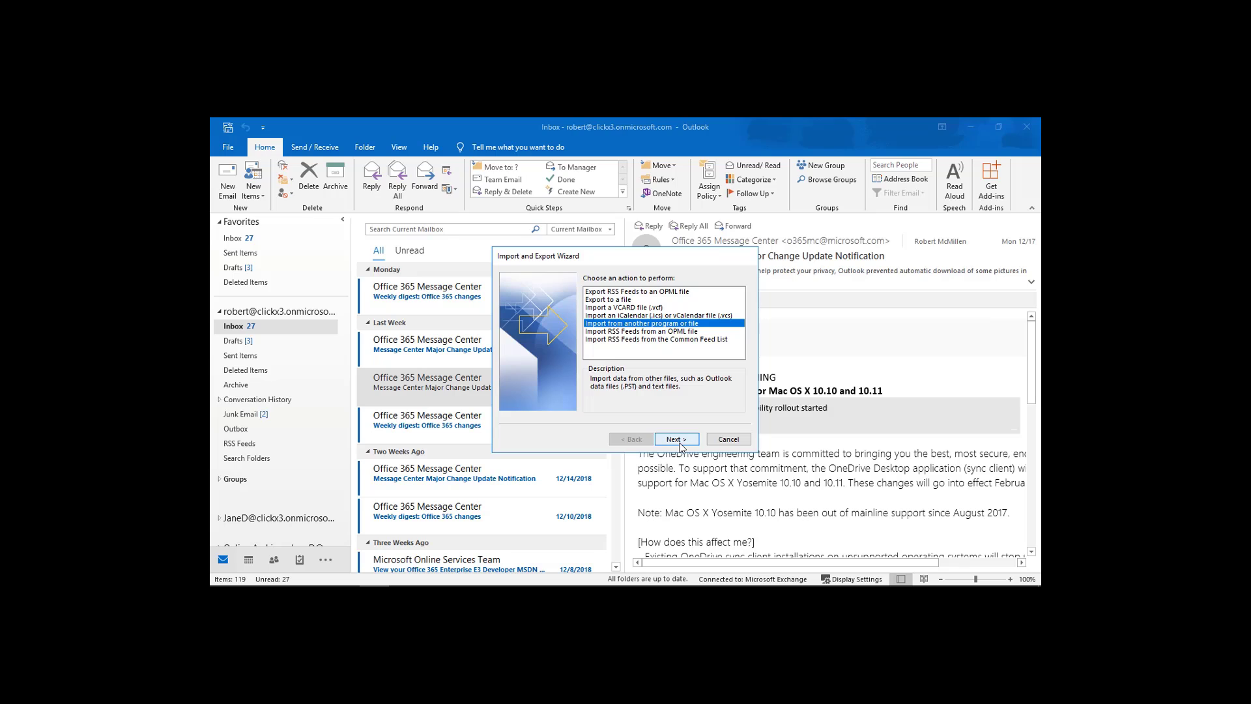
Export to an Outlook Data File (.pst) from the account root, reaching the save-location page.
{"action": "left_click", "coordinate": [627, 301]}
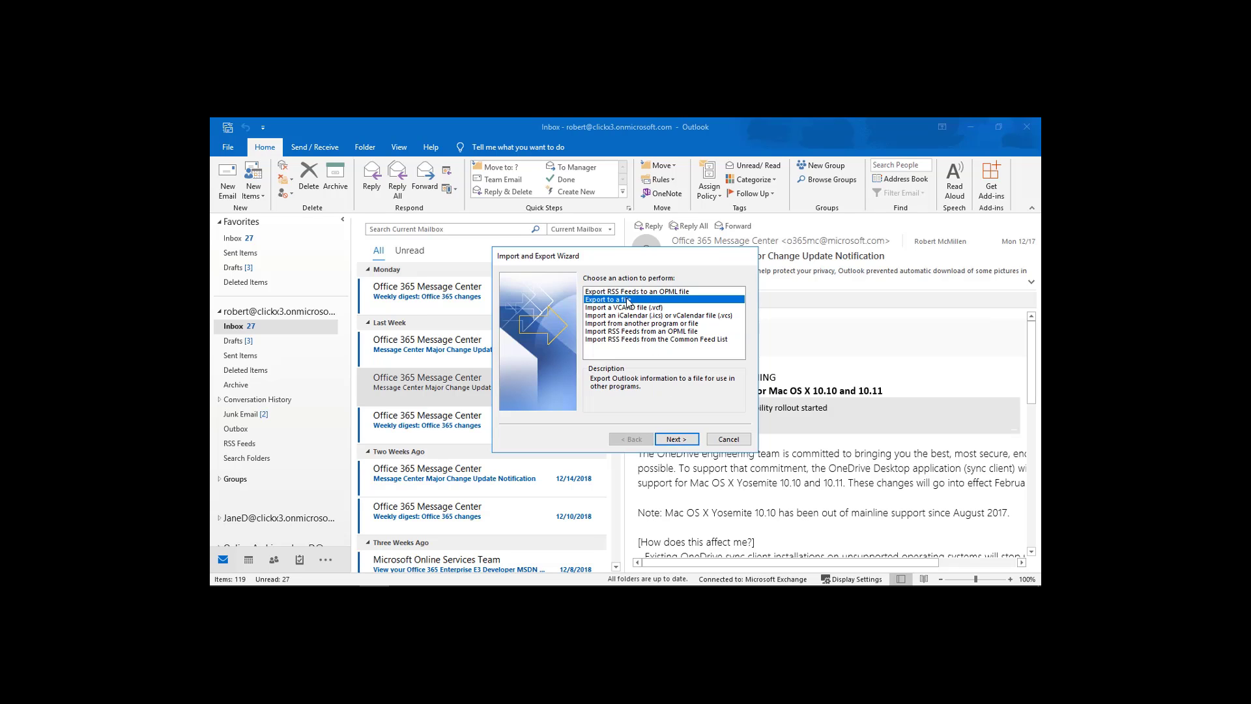
{"action": "left_click", "coordinate": [682, 442]}
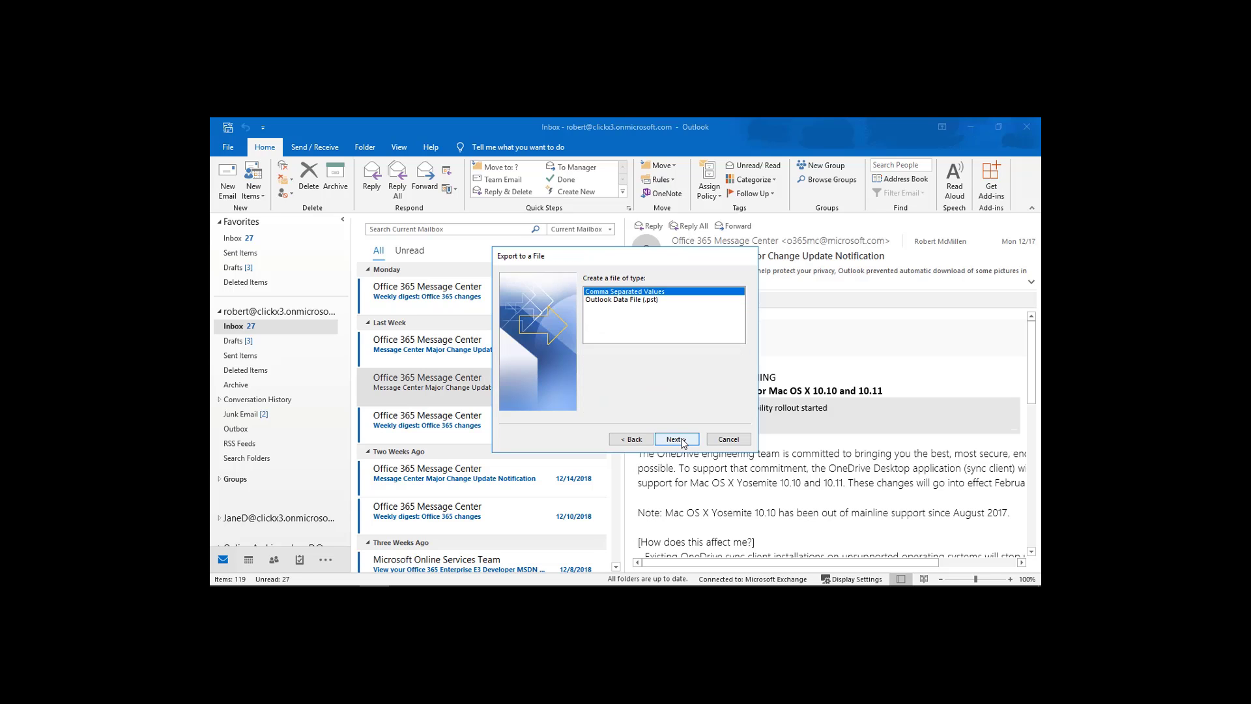
{"action": "left_click", "coordinate": [643, 301]}
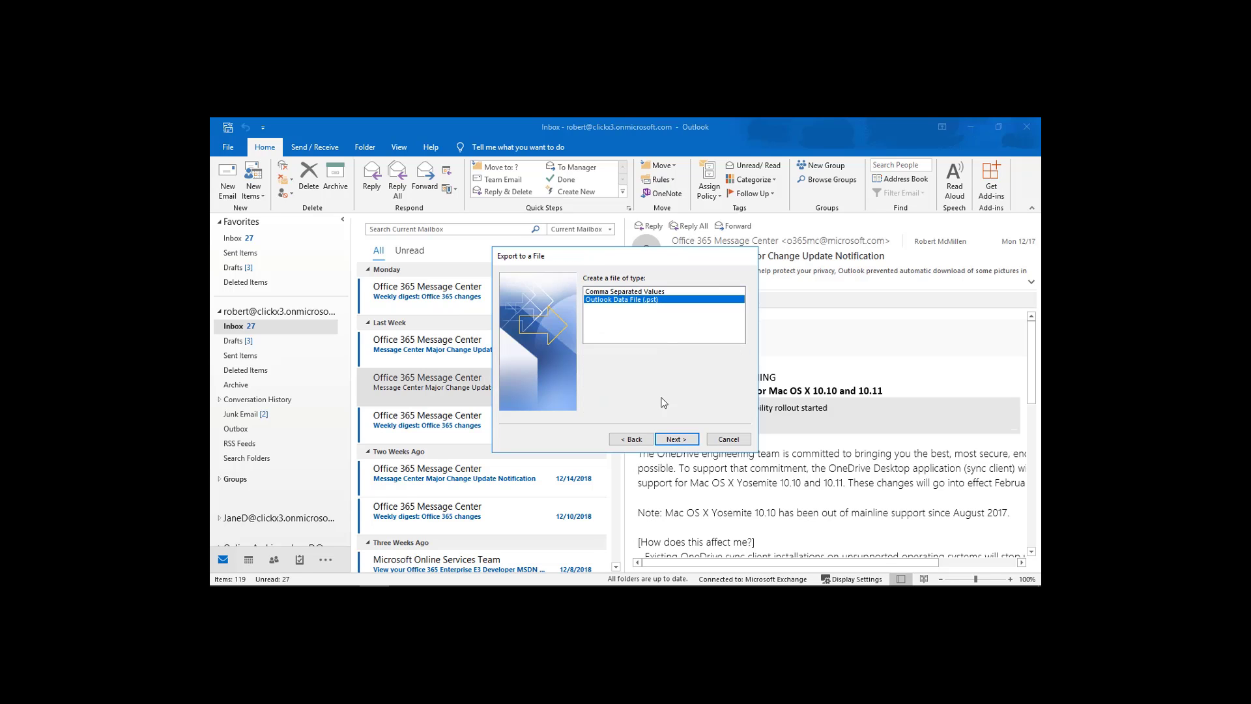
{"action": "left_click", "coordinate": [666, 441]}
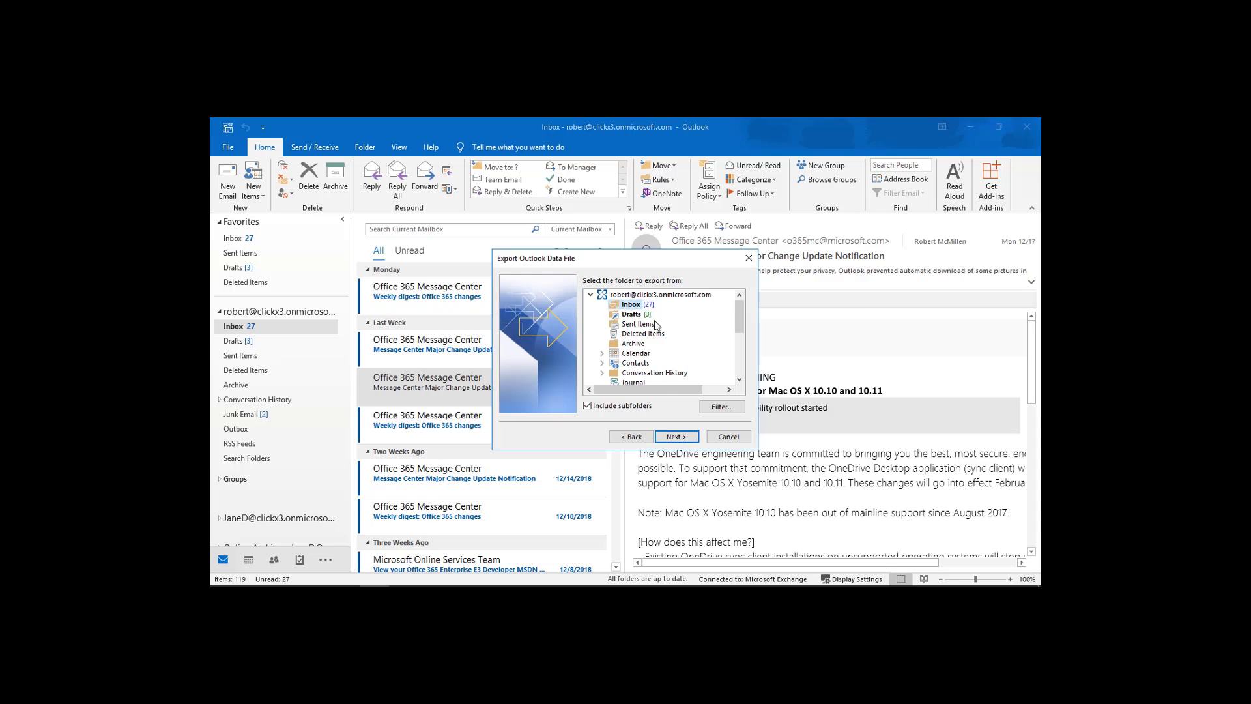
{"action": "left_click", "coordinate": [651, 295]}
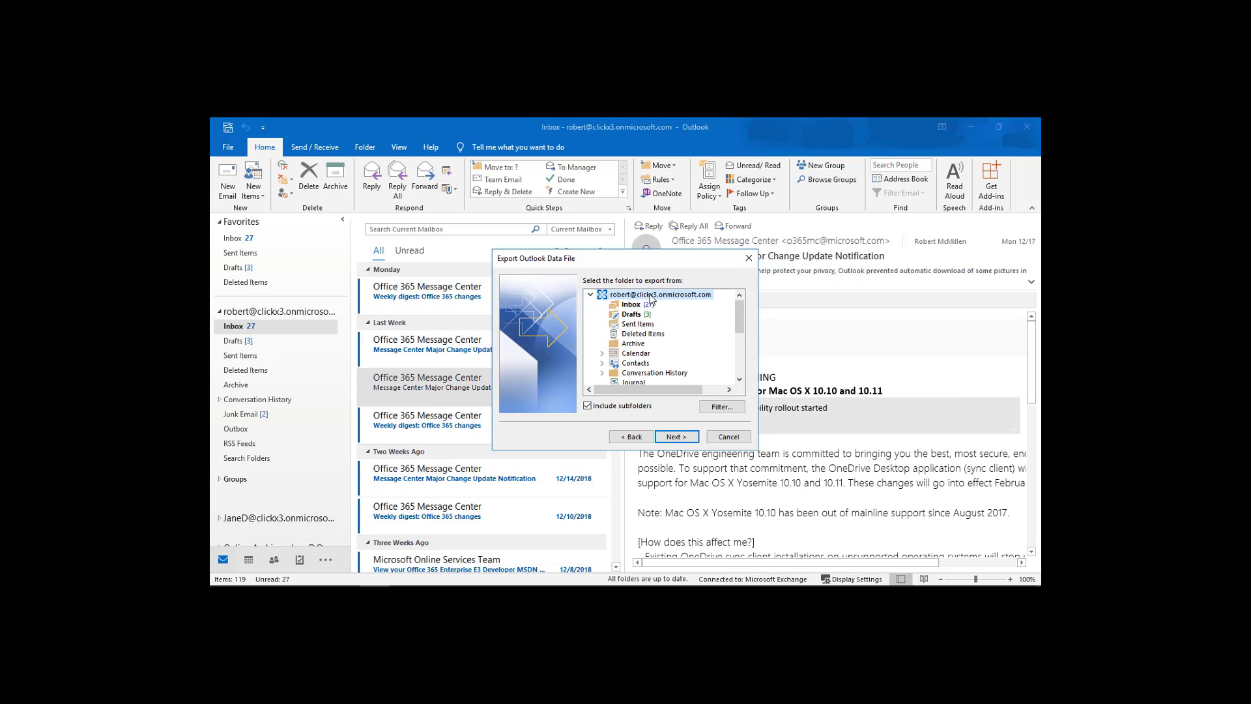
{"action": "mouse_move", "coordinate": [741, 320]}
{"action": "left_mouse_down"}
{"action": "mouse_move", "coordinate": [742, 359]}
{"action": "mouse_move", "coordinate": [742, 303]}
{"action": "left_mouse_up"}
{"action": "left_click", "coordinate": [683, 439]}
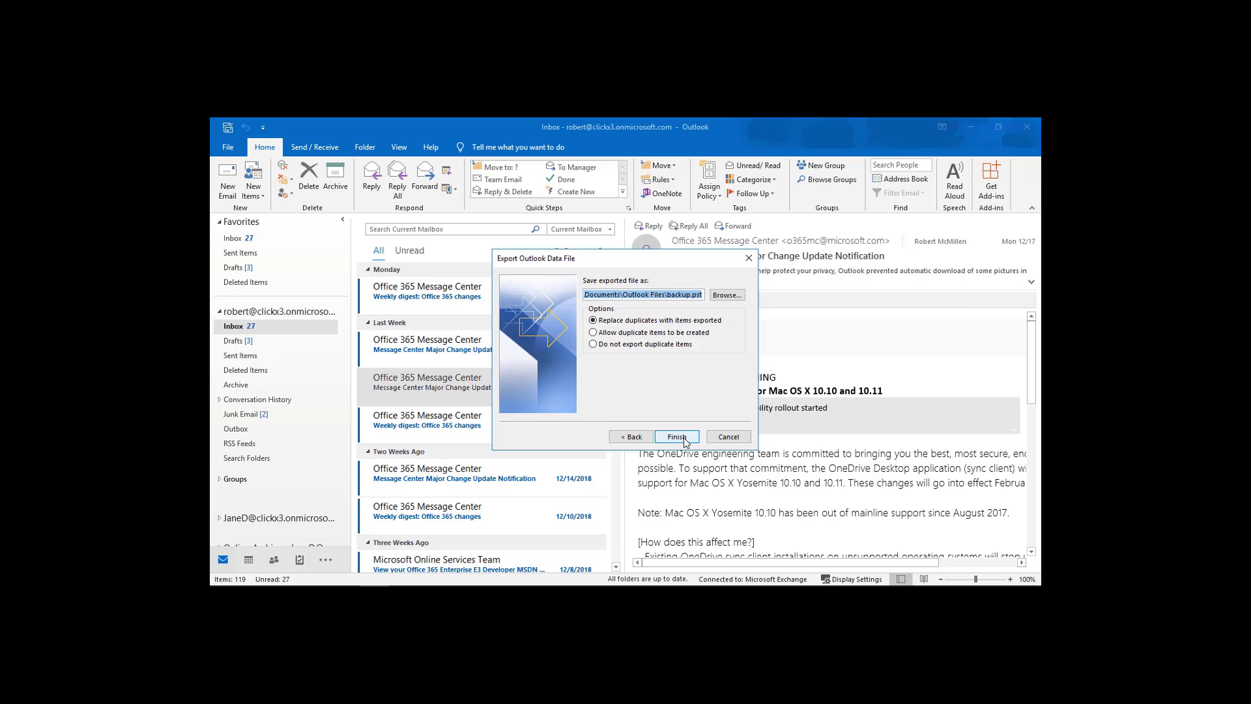
Save the export as backup.pst on the Desktop, skipping duplicate items and setting no password.
{"action": "left_click", "coordinate": [727, 296]}
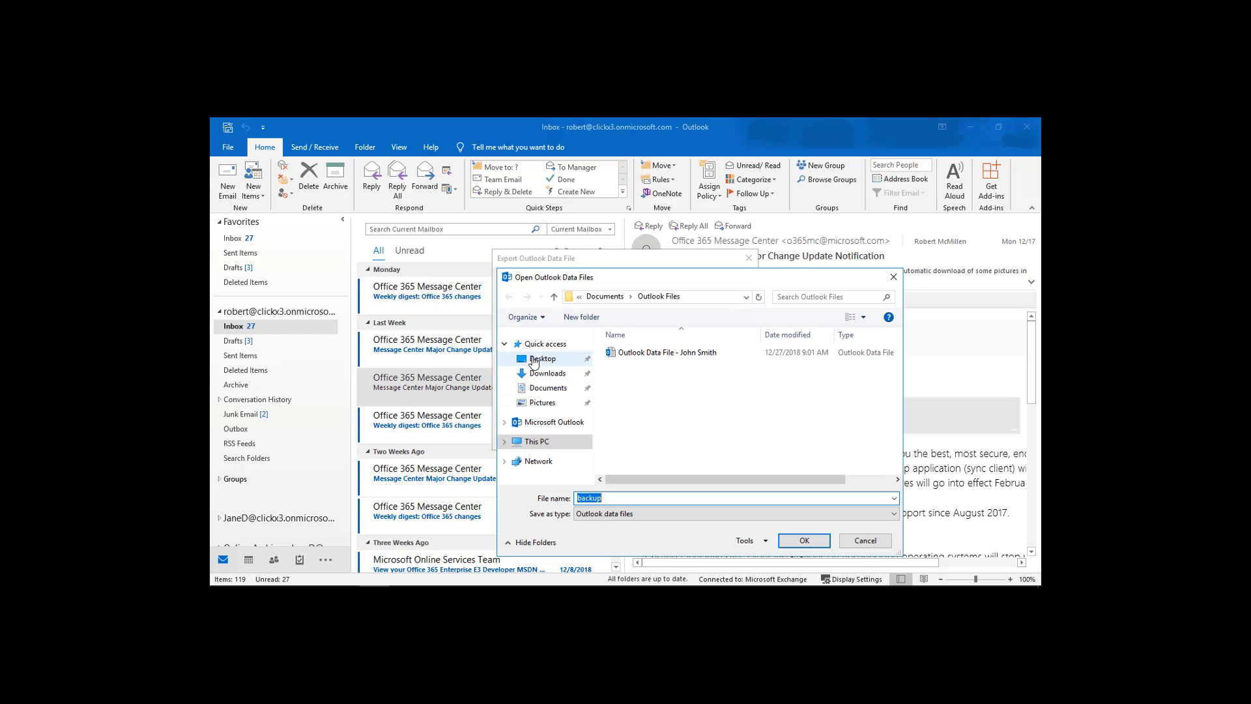
{"action": "left_click", "coordinate": [537, 358]}
{"action": "left_click", "coordinate": [799, 541]}
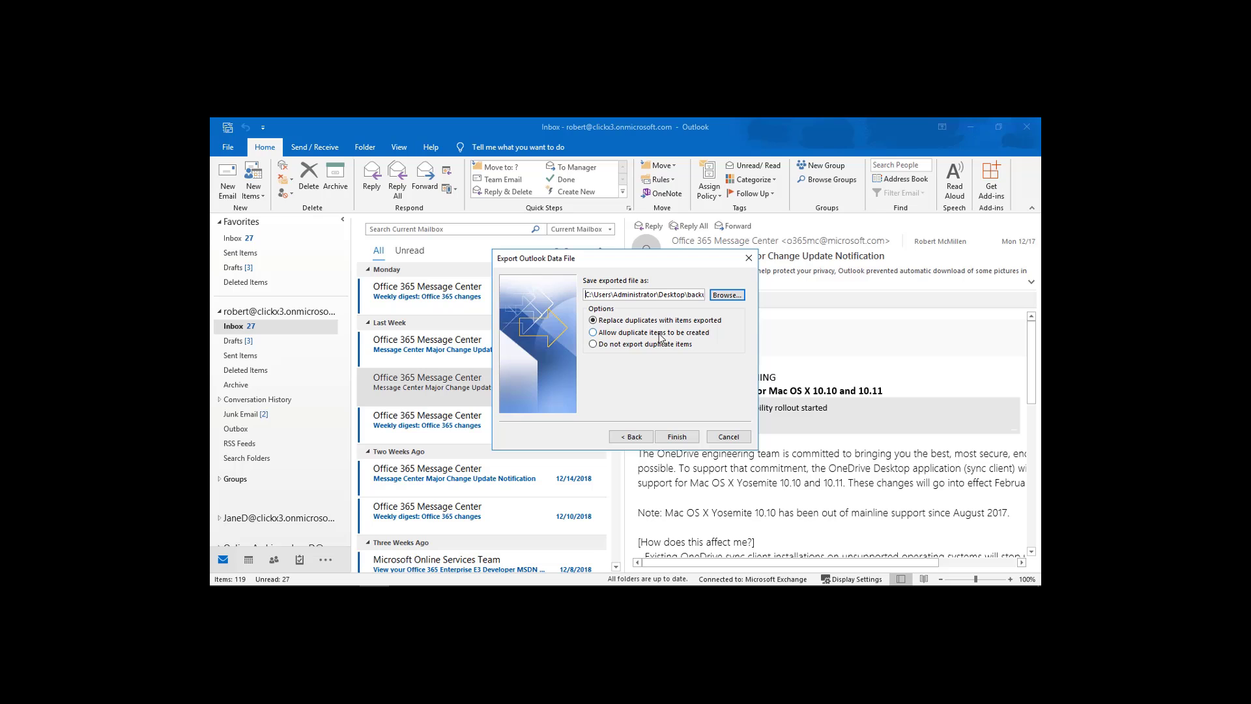
{"action": "left_click", "coordinate": [658, 333]}
{"action": "left_click", "coordinate": [655, 346]}
{"action": "left_click", "coordinate": [676, 437]}
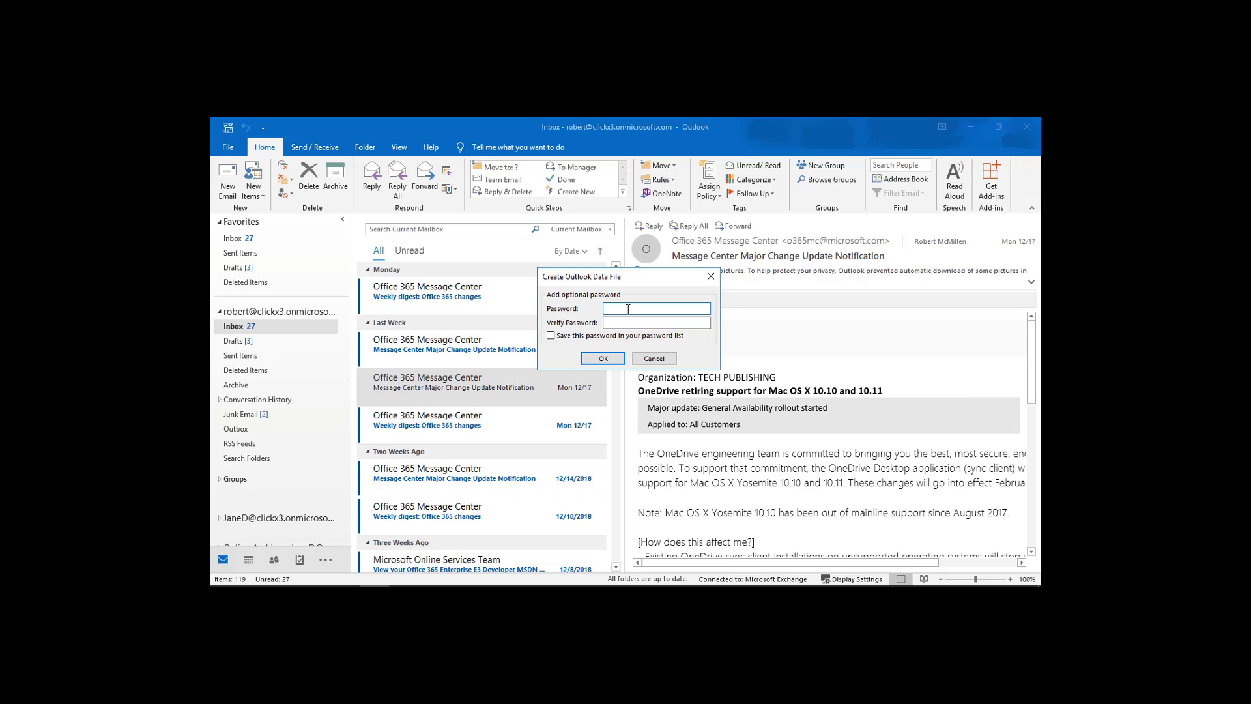
{"action": "left_click", "coordinate": [600, 358]}
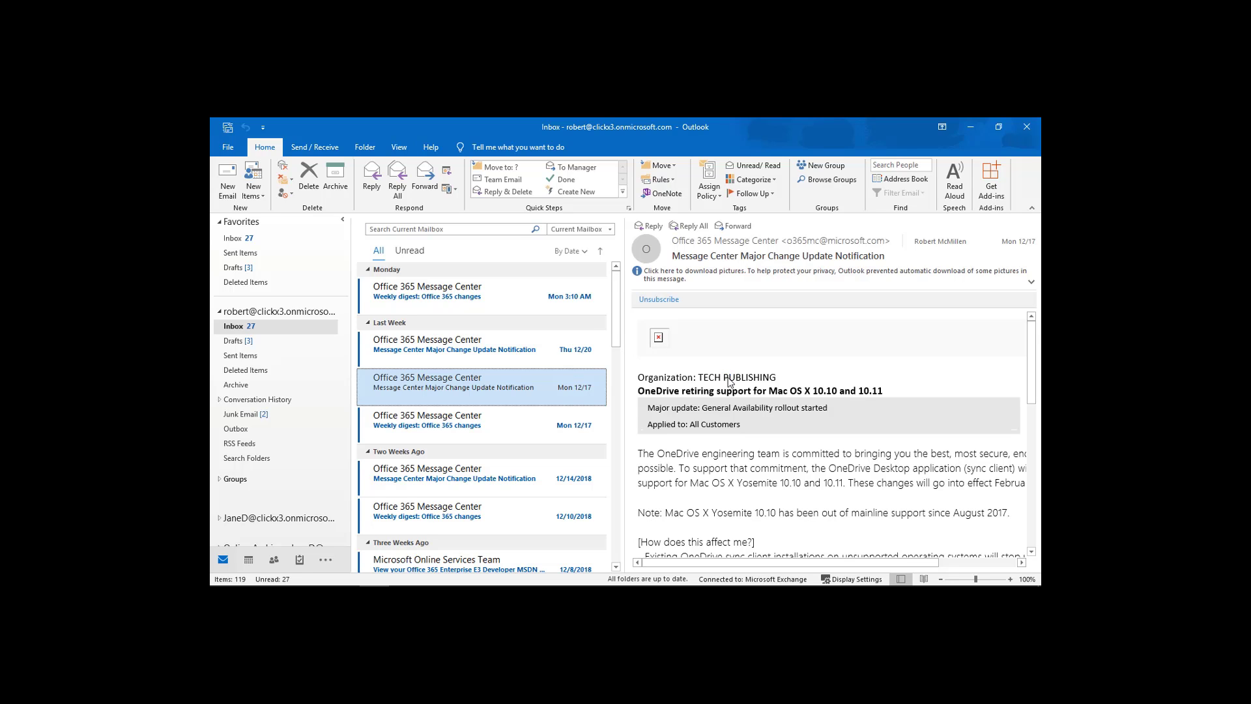
Move the backup file to the desktop centre and confirm it is an 8.00 MB .pst.
{"action": "left_click", "coordinate": [972, 130]}
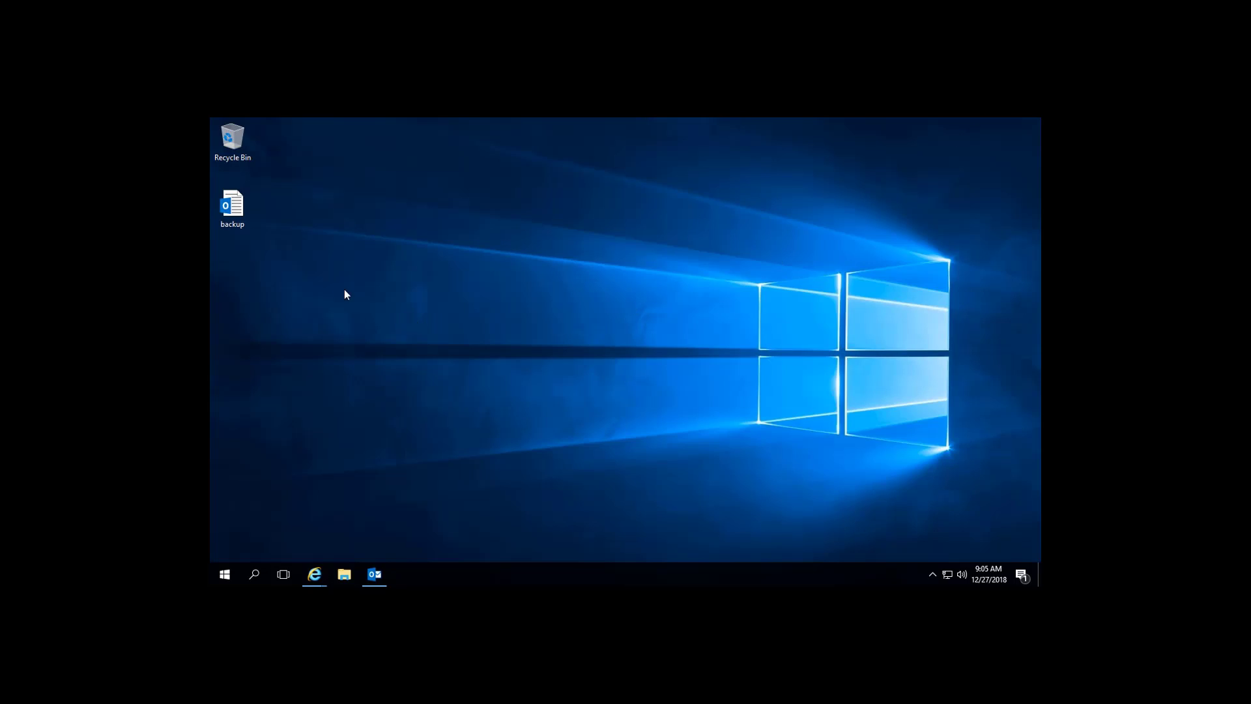
{"action": "left_click_drag", "start_coordinate": [234, 209], "coordinate": [631, 261]}
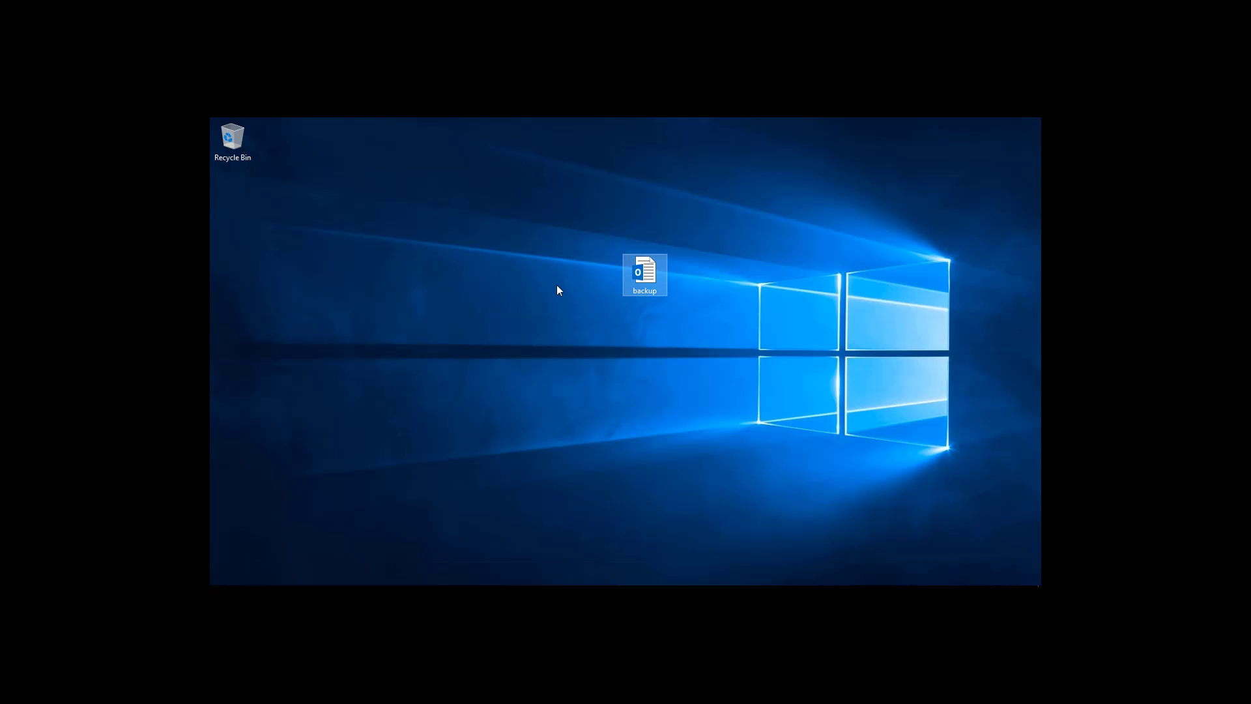
{"action": "right_click", "coordinate": [658, 279]}
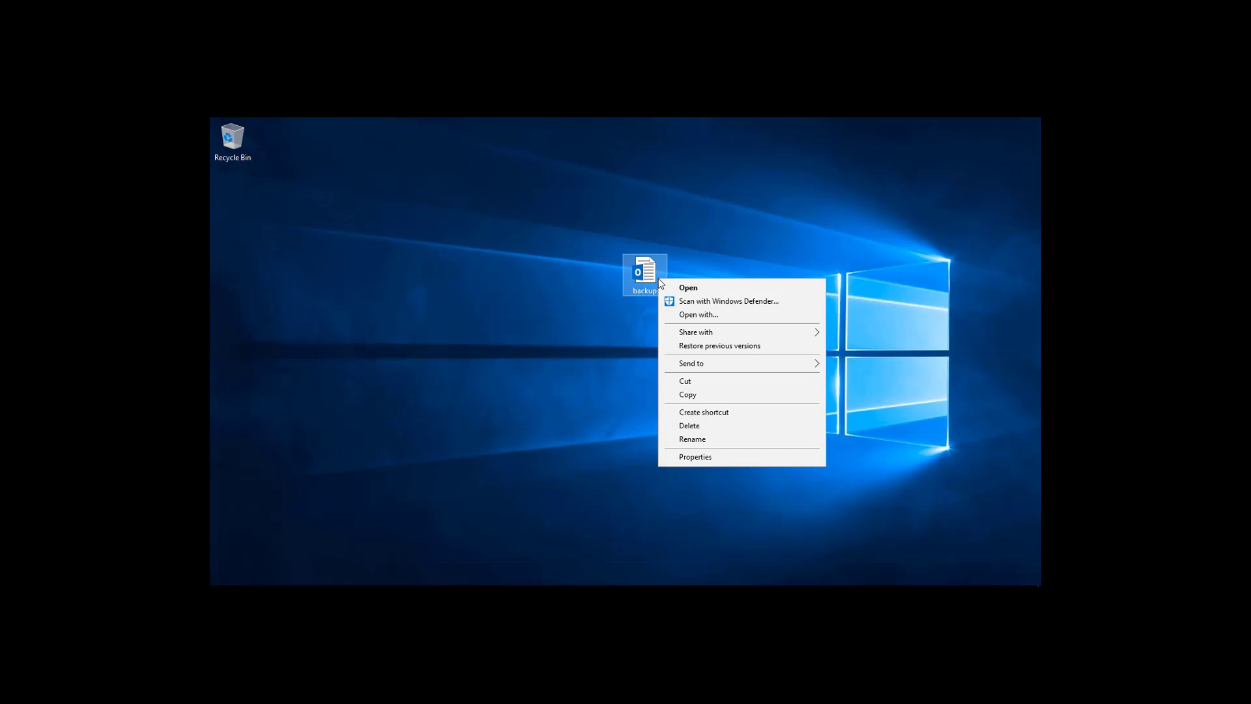
{"action": "left_click", "coordinate": [714, 458]}
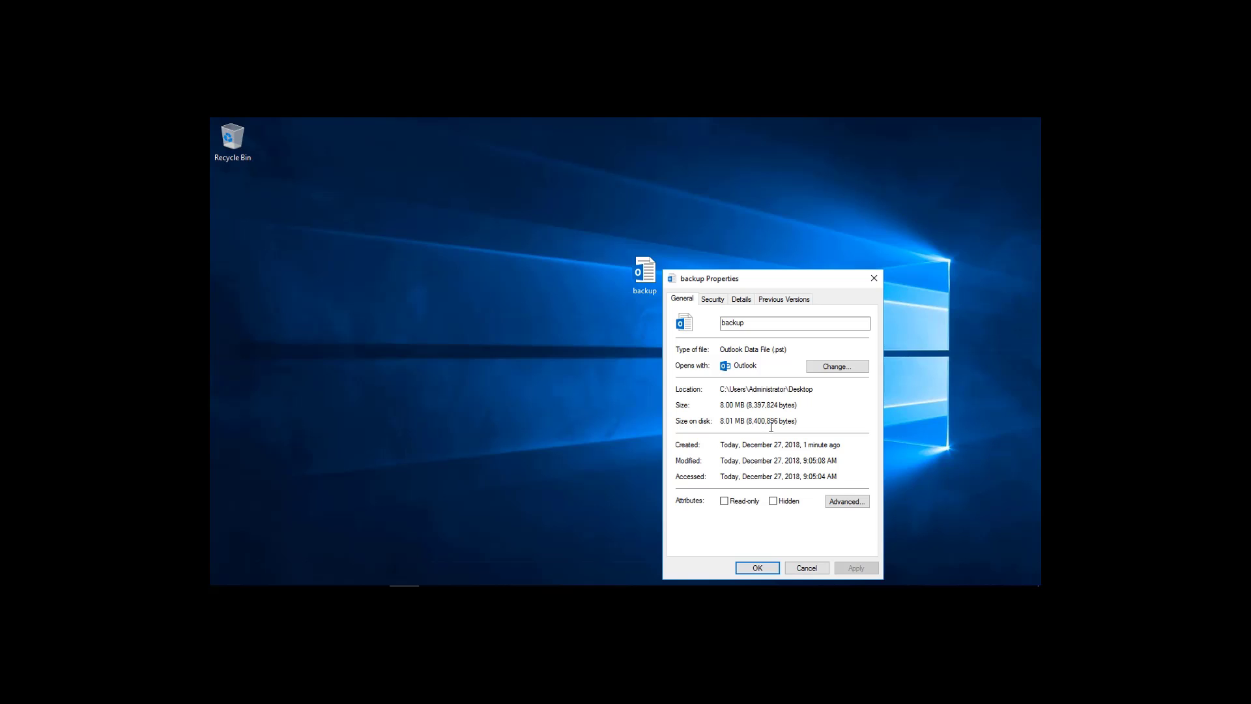
{"action": "left_click", "coordinate": [806, 568]}
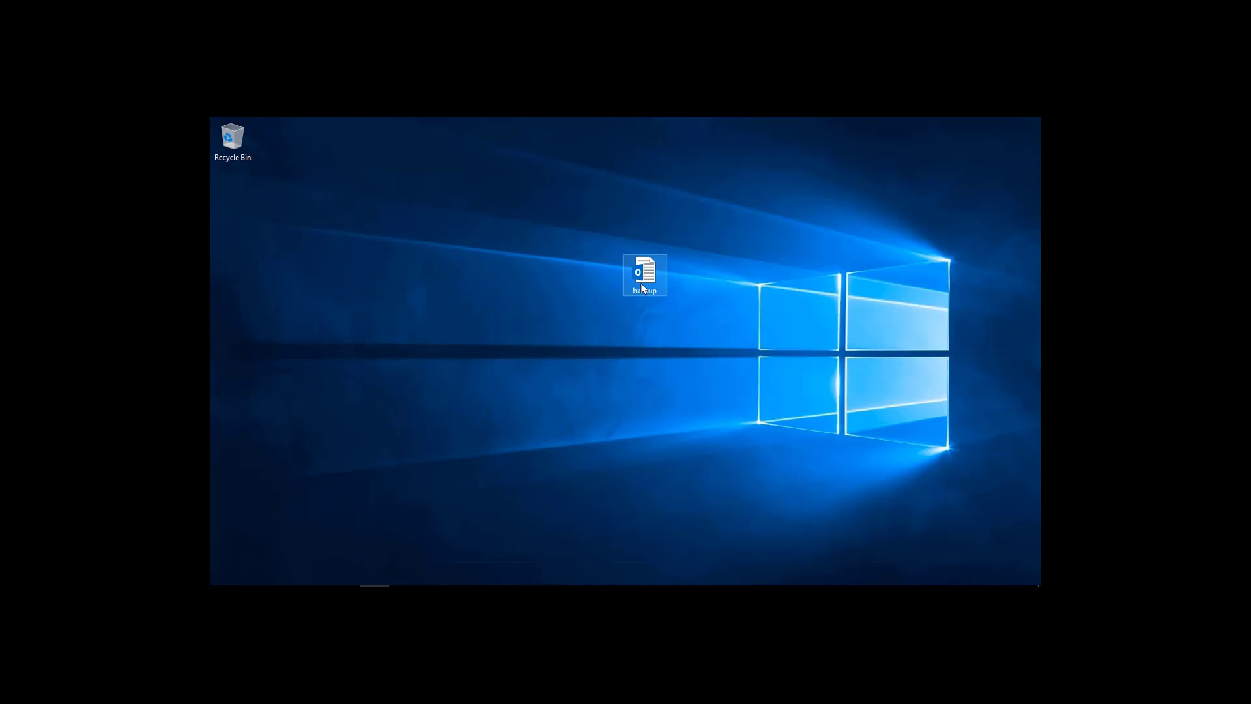
Deselect the backup file and bring Outlook back from the taskbar.
{"action": "left_click", "coordinate": [562, 526]}
{"action": "mouse_move", "coordinate": [540, 582]}
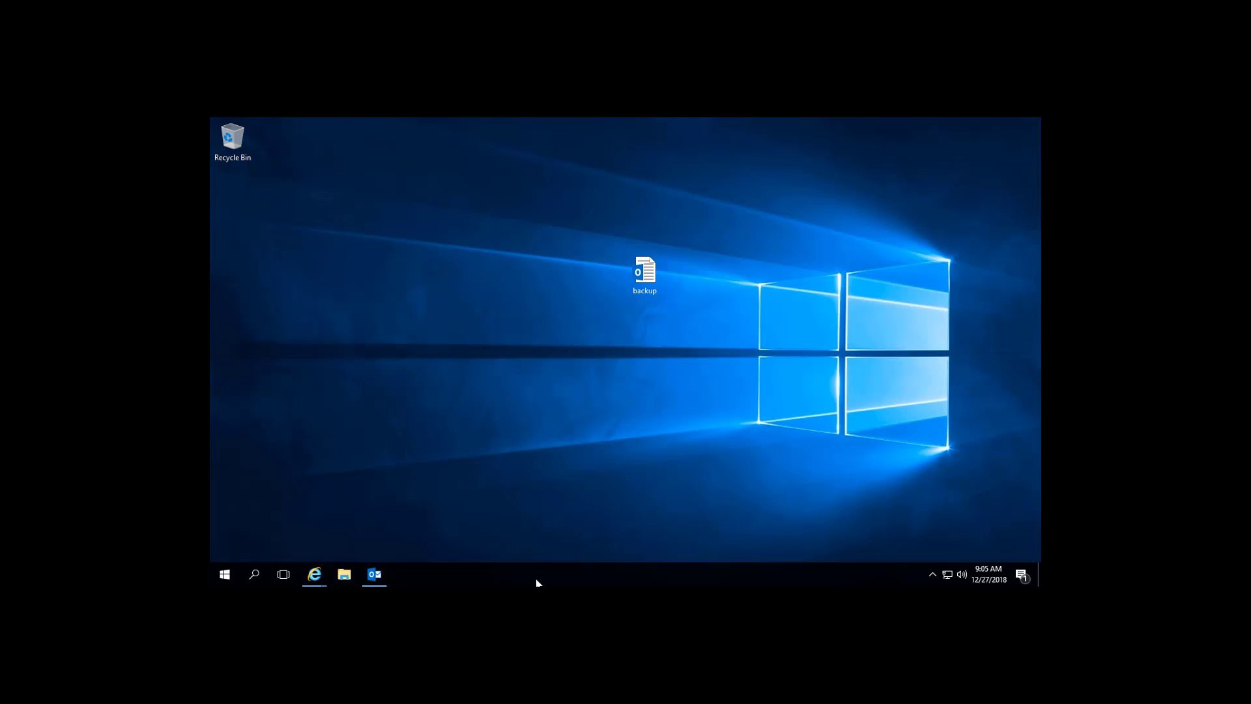
{"action": "left_click", "coordinate": [375, 574]}
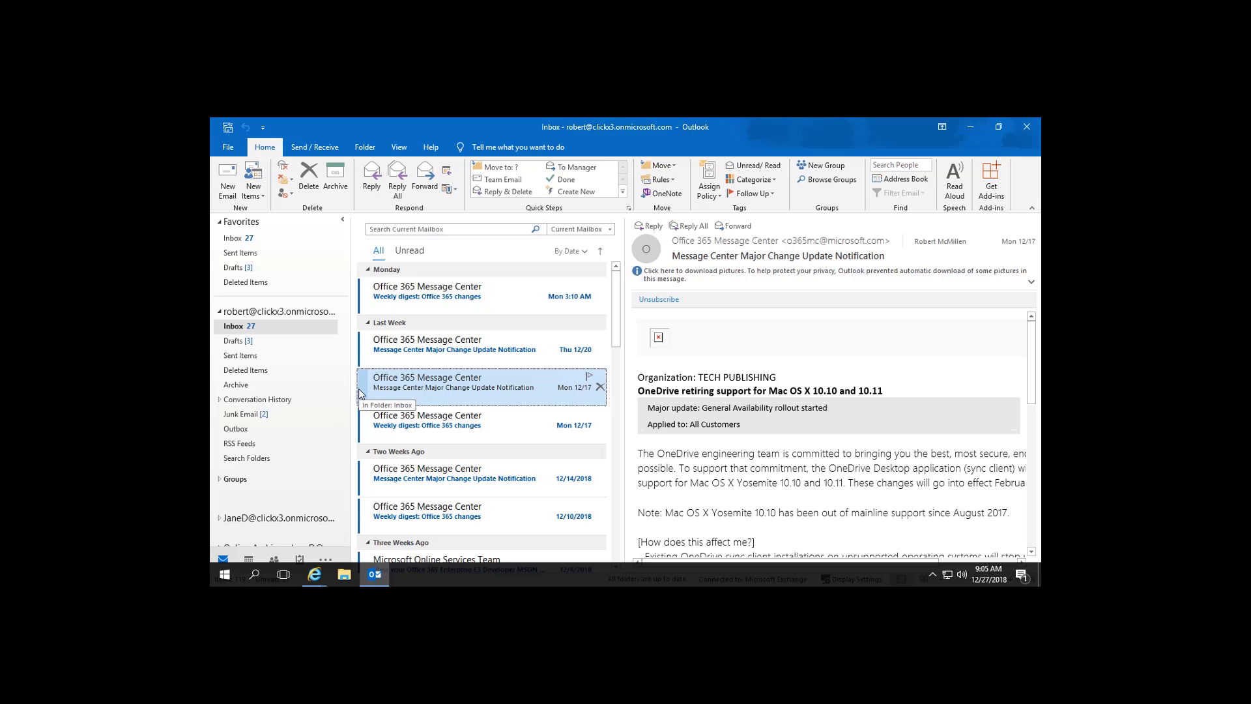
Read the Monday weekly digest, then open backup.pst from the Desktop as an Outlook data file.
{"action": "left_click", "coordinate": [461, 294]}
{"action": "scroll", "coordinate": [459, 446], "scroll_direction": "down", "scroll_amount": 8}
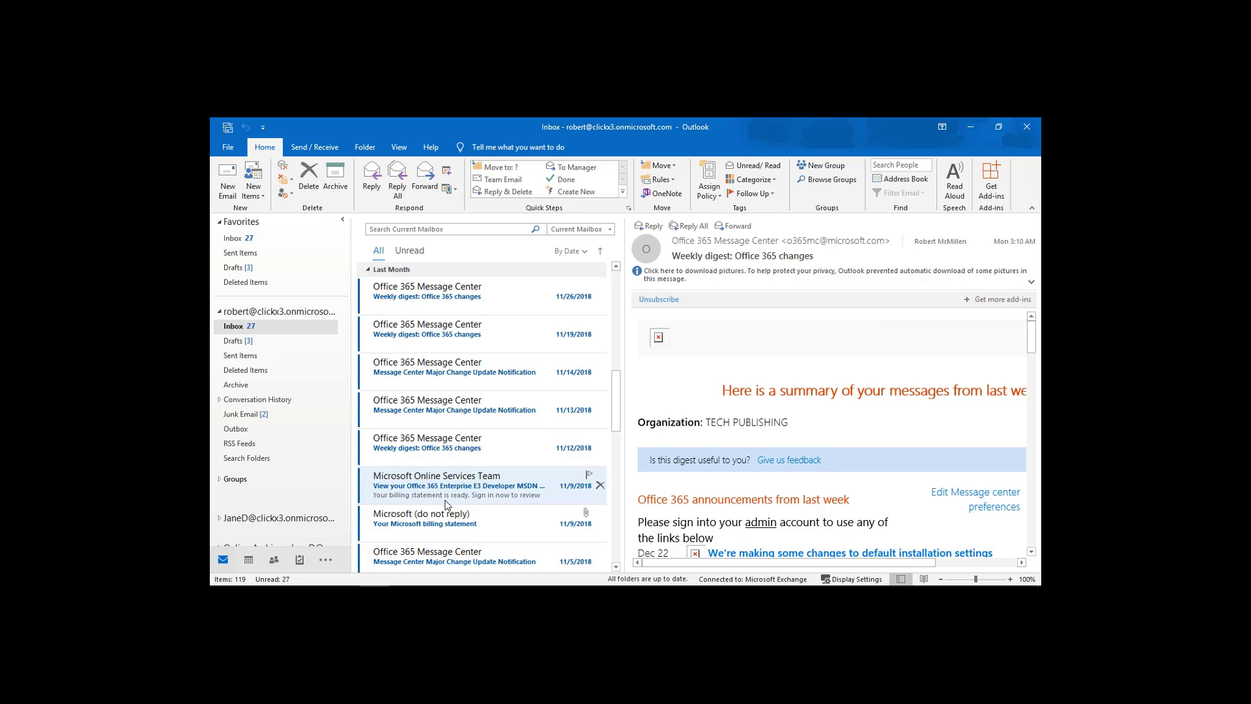
{"action": "left_click", "coordinate": [228, 148]}
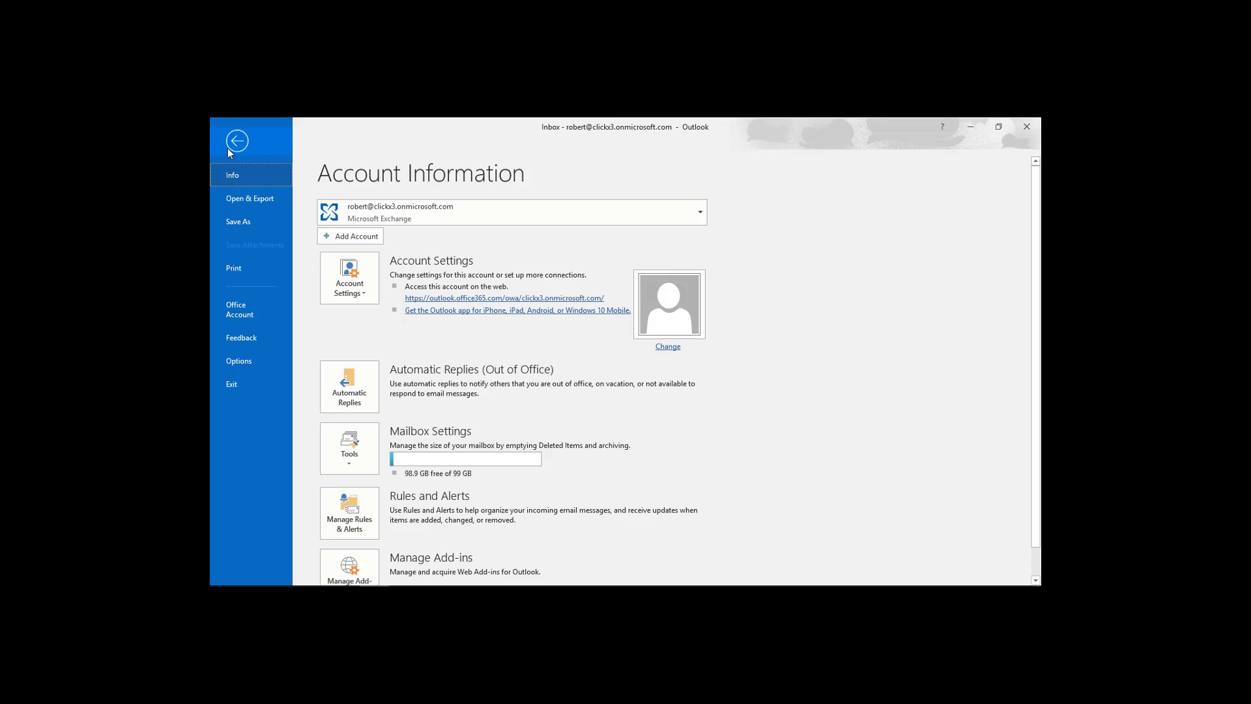
{"action": "left_click", "coordinate": [238, 199]}
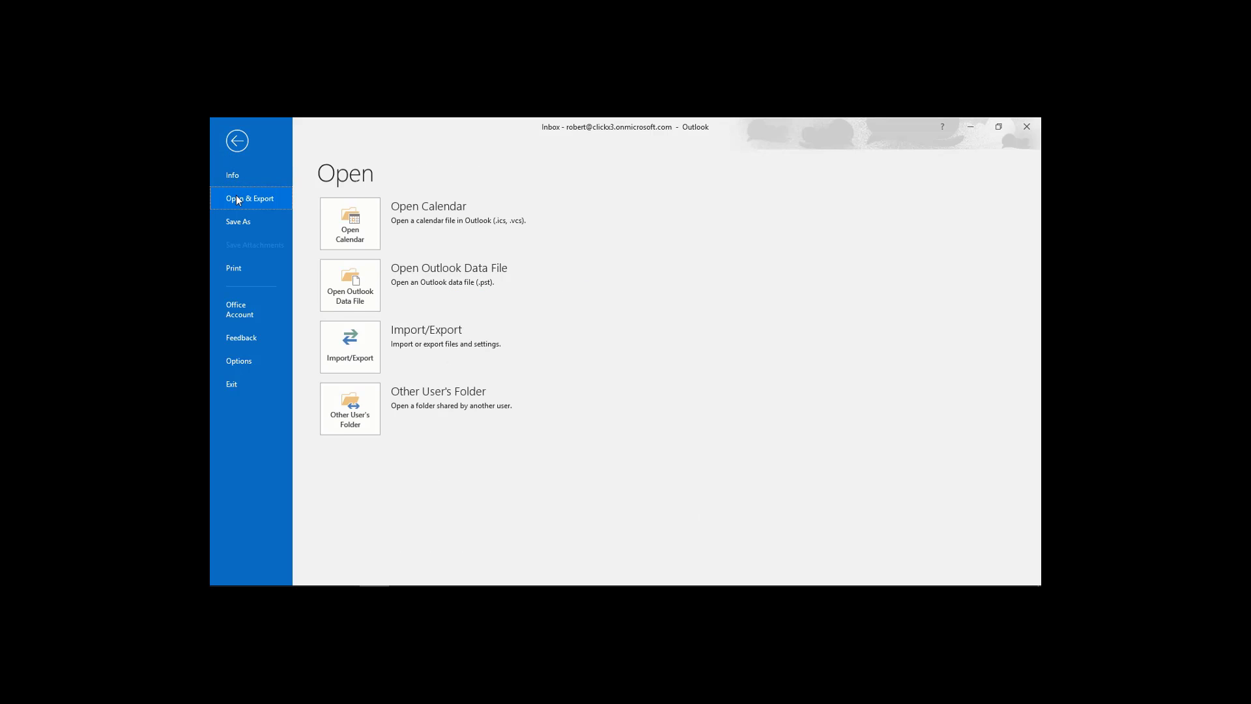
{"action": "left_click", "coordinate": [366, 281]}
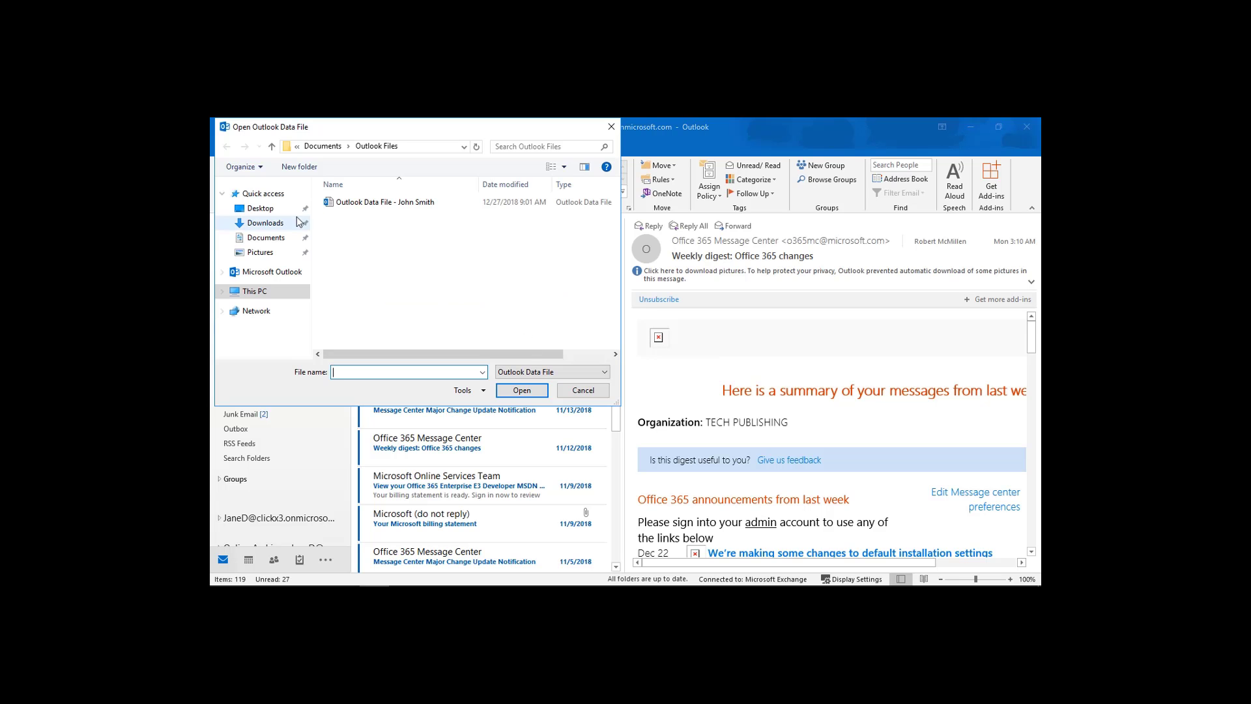
{"action": "left_click", "coordinate": [260, 208]}
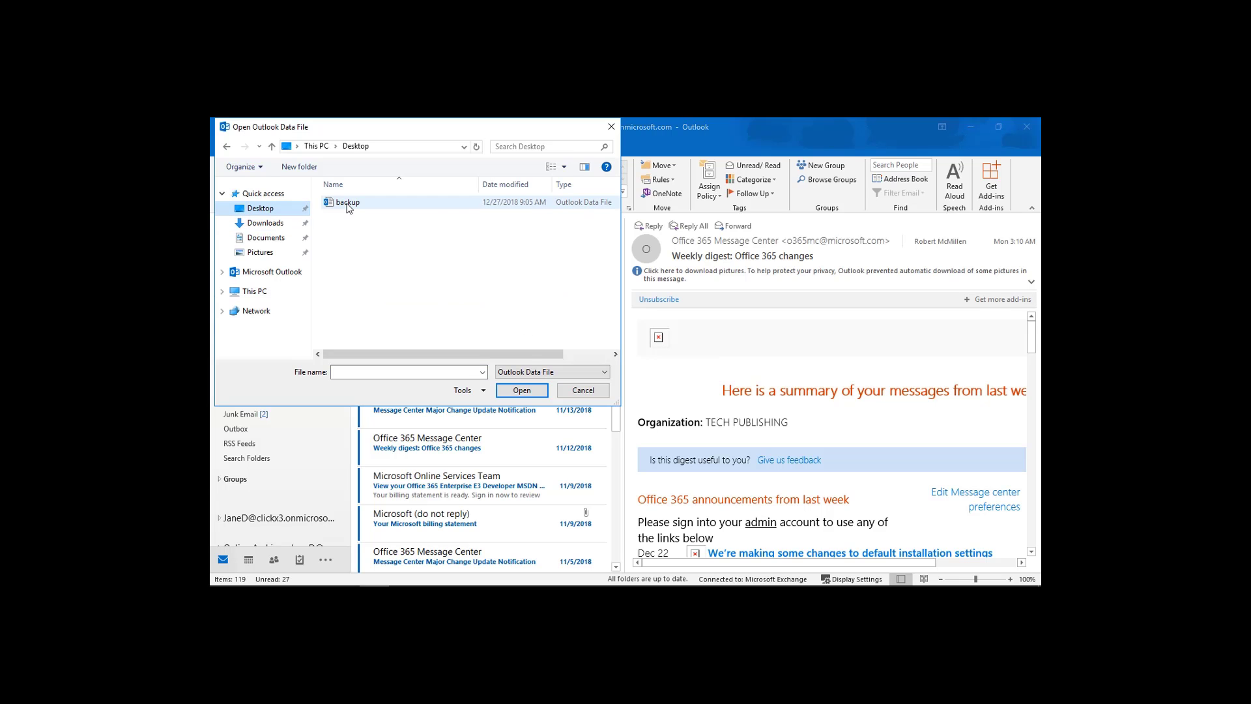
{"action": "double_click", "coordinate": [348, 203]}
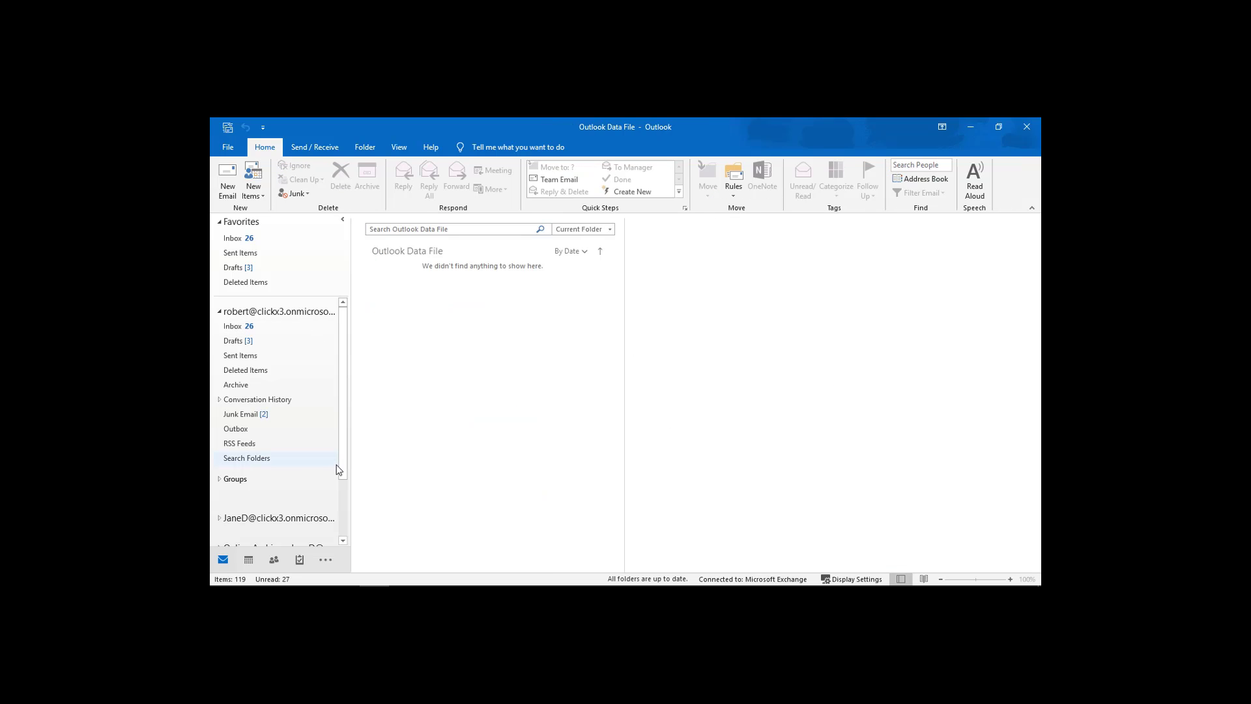
Expand the backup's Outlook Data File folders and view its Inbox.
{"action": "scroll", "coordinate": [334, 468], "scroll_direction": "down", "scroll_amount": 2}
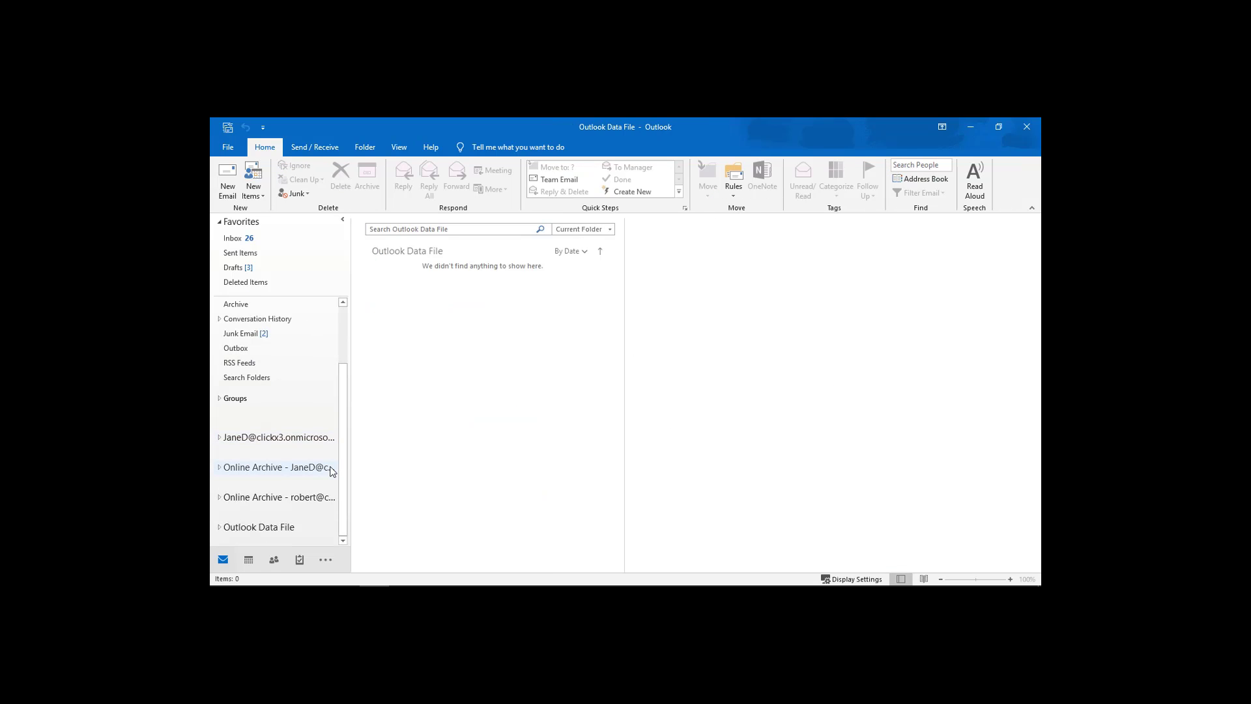
{"action": "left_click", "coordinate": [219, 528]}
{"action": "scroll", "coordinate": [248, 521], "scroll_direction": "down", "scroll_amount": 3}
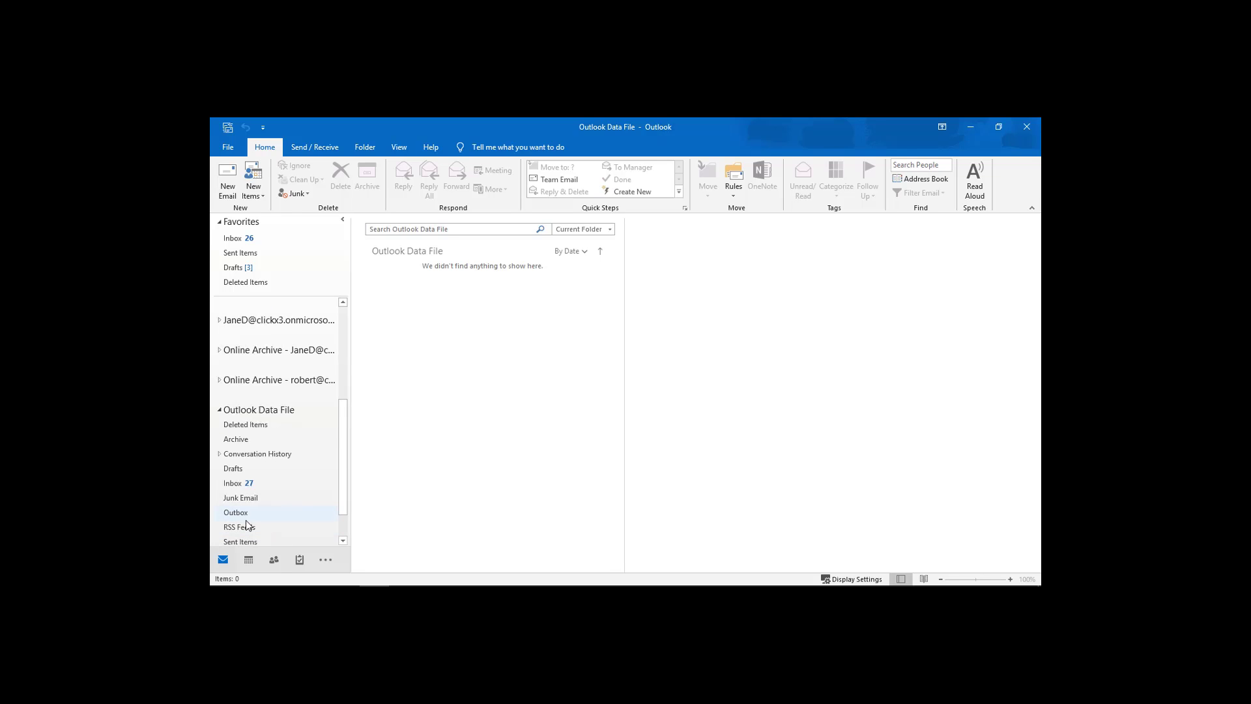
{"action": "left_click", "coordinate": [244, 486]}
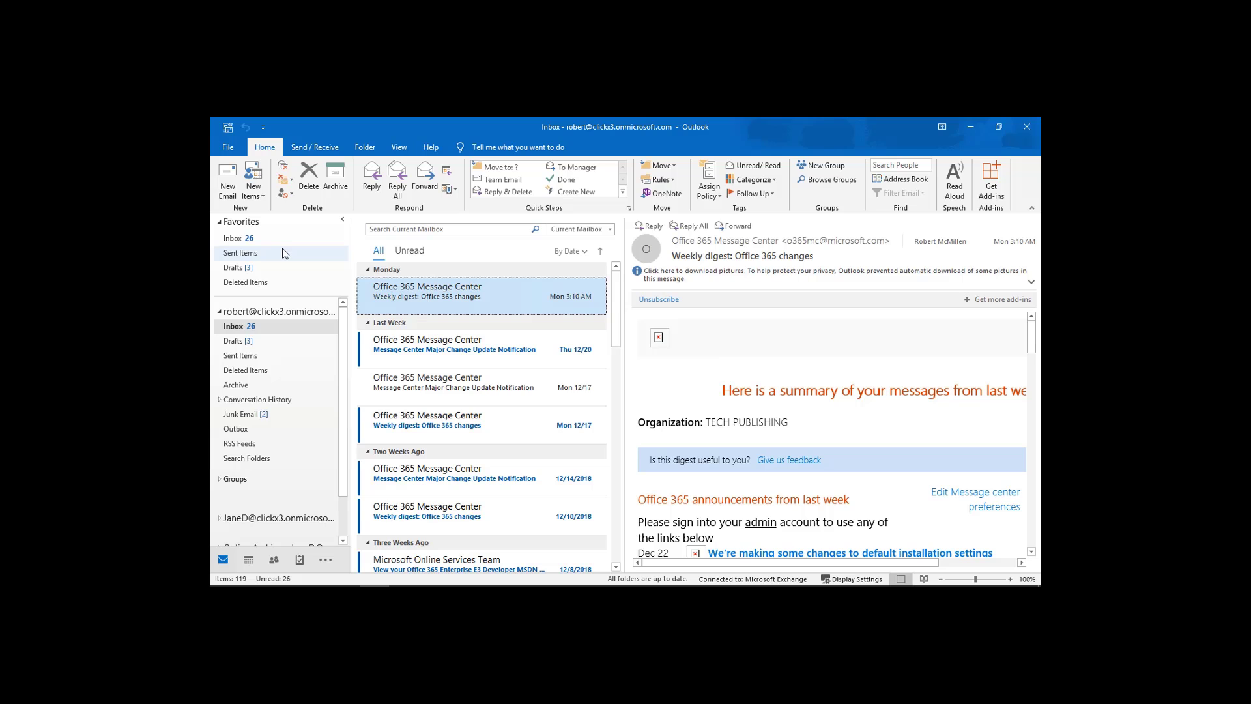
Start a new Outlook Data File (.pst) export and open its Filter dialog.
{"action": "left_click", "coordinate": [223, 149]}
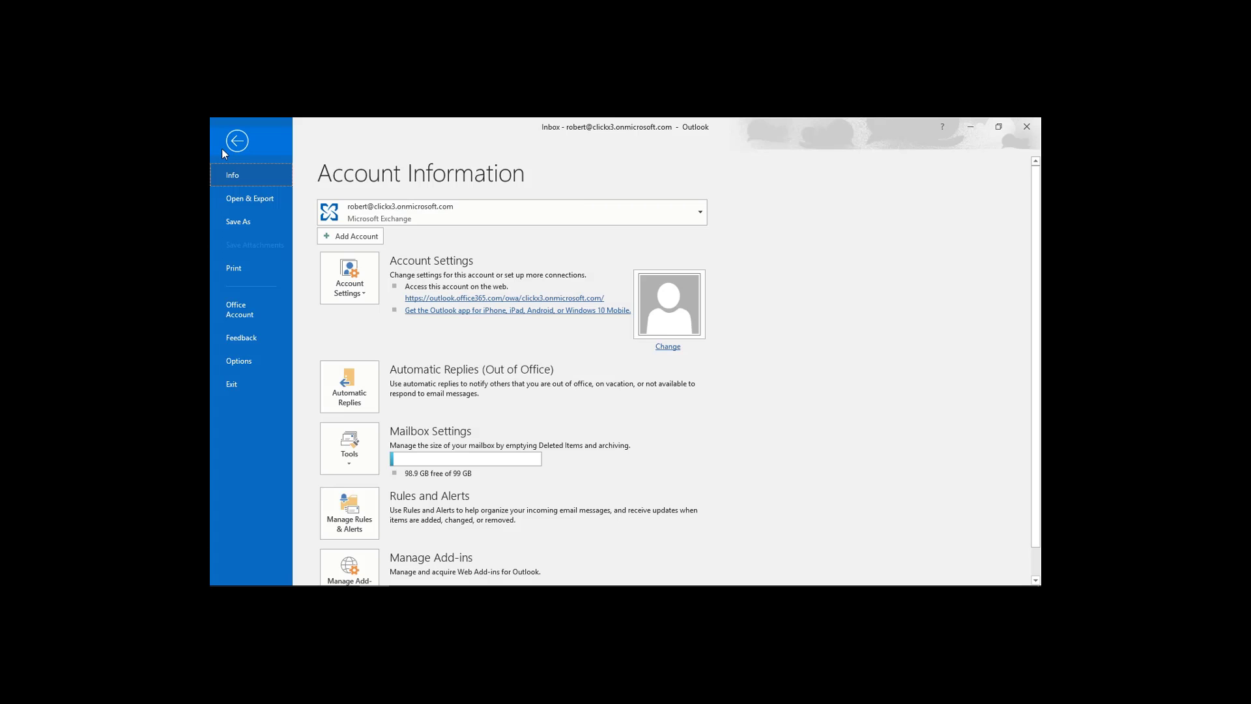
{"action": "left_click", "coordinate": [252, 200]}
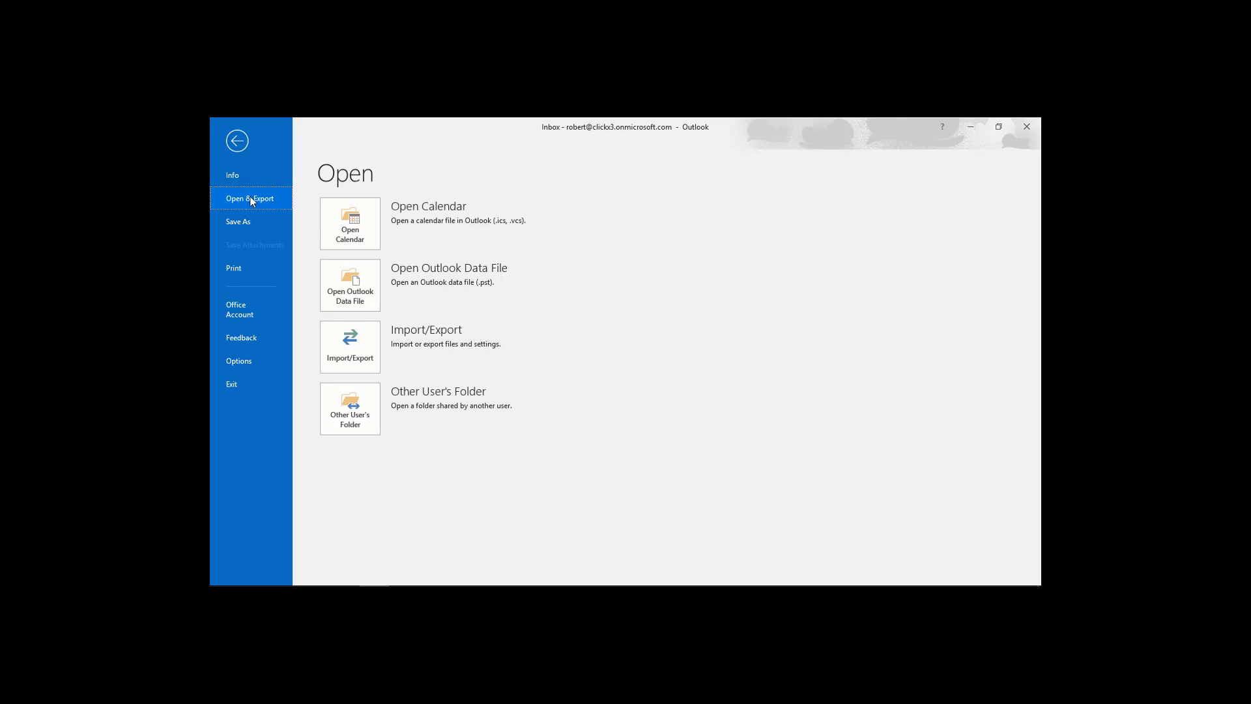
{"action": "left_click", "coordinate": [364, 337]}
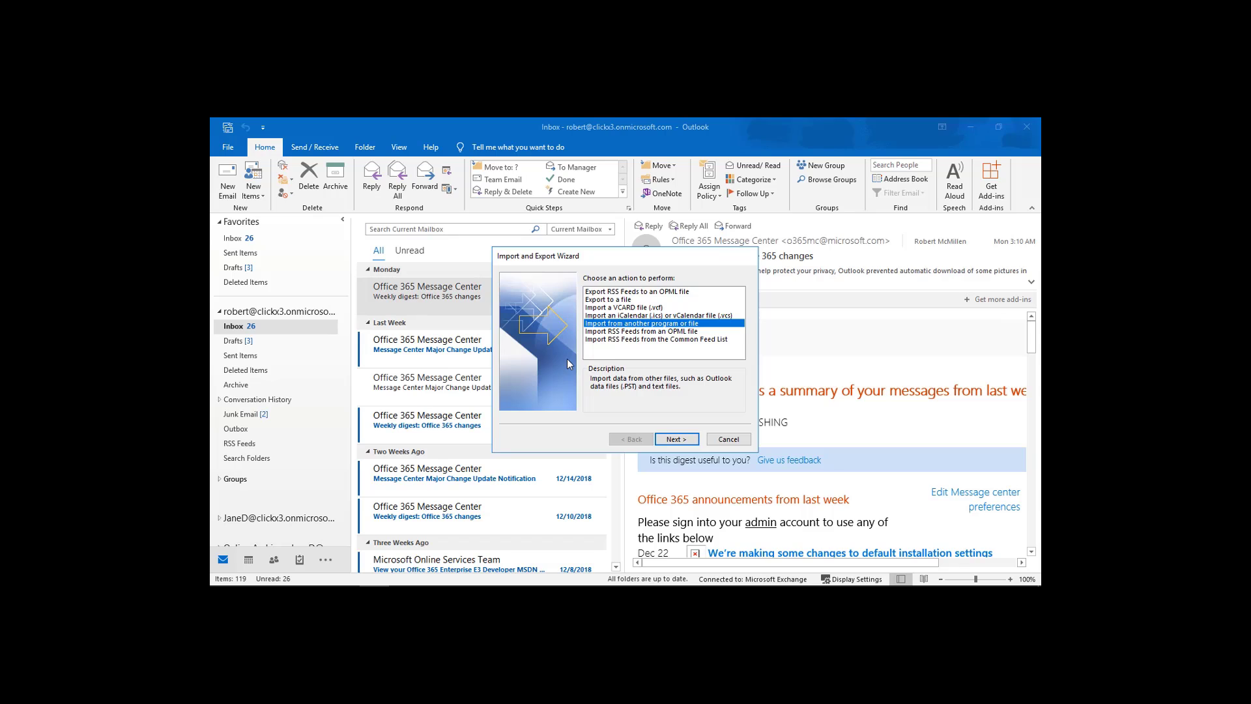
{"action": "left_click", "coordinate": [611, 299]}
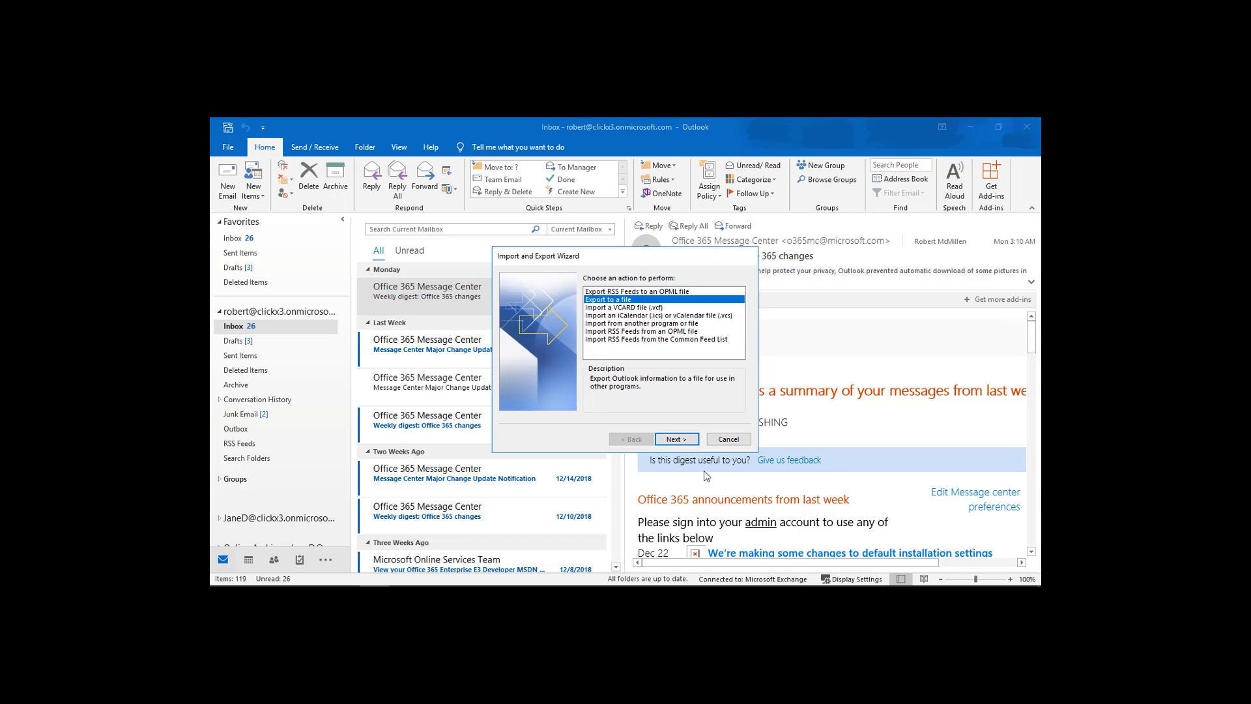
{"action": "left_click", "coordinate": [682, 443]}
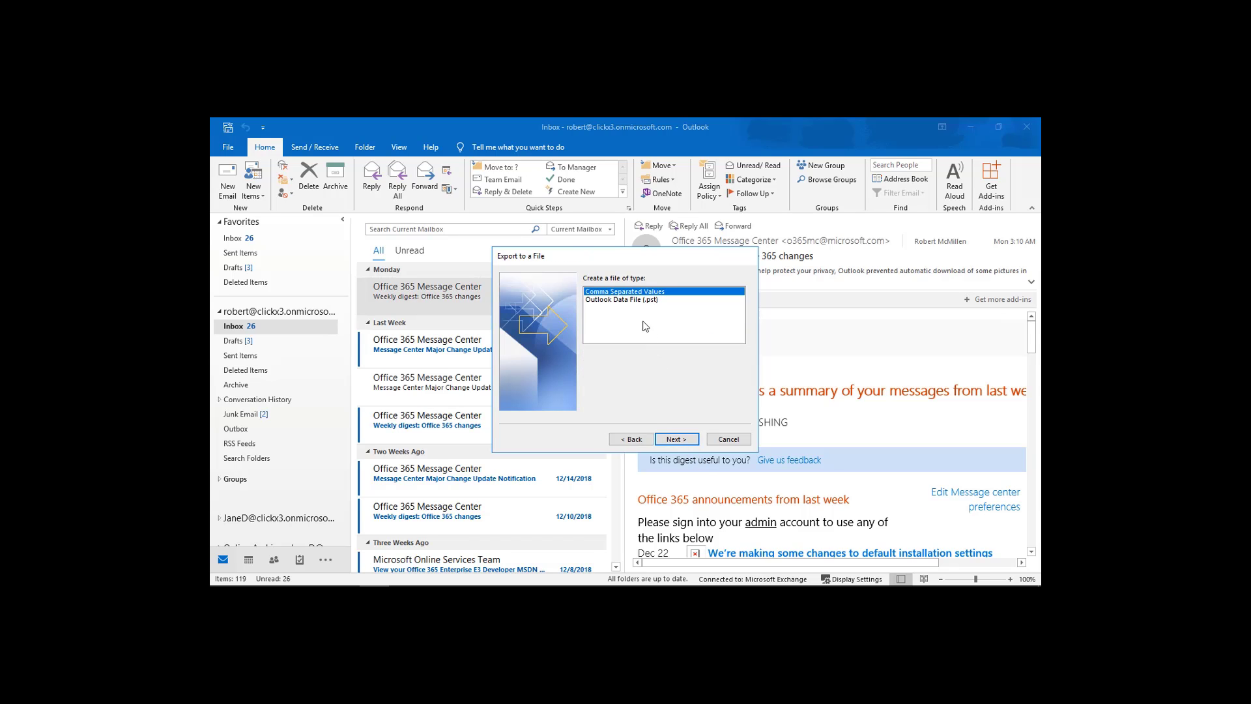
{"action": "left_click", "coordinate": [647, 299]}
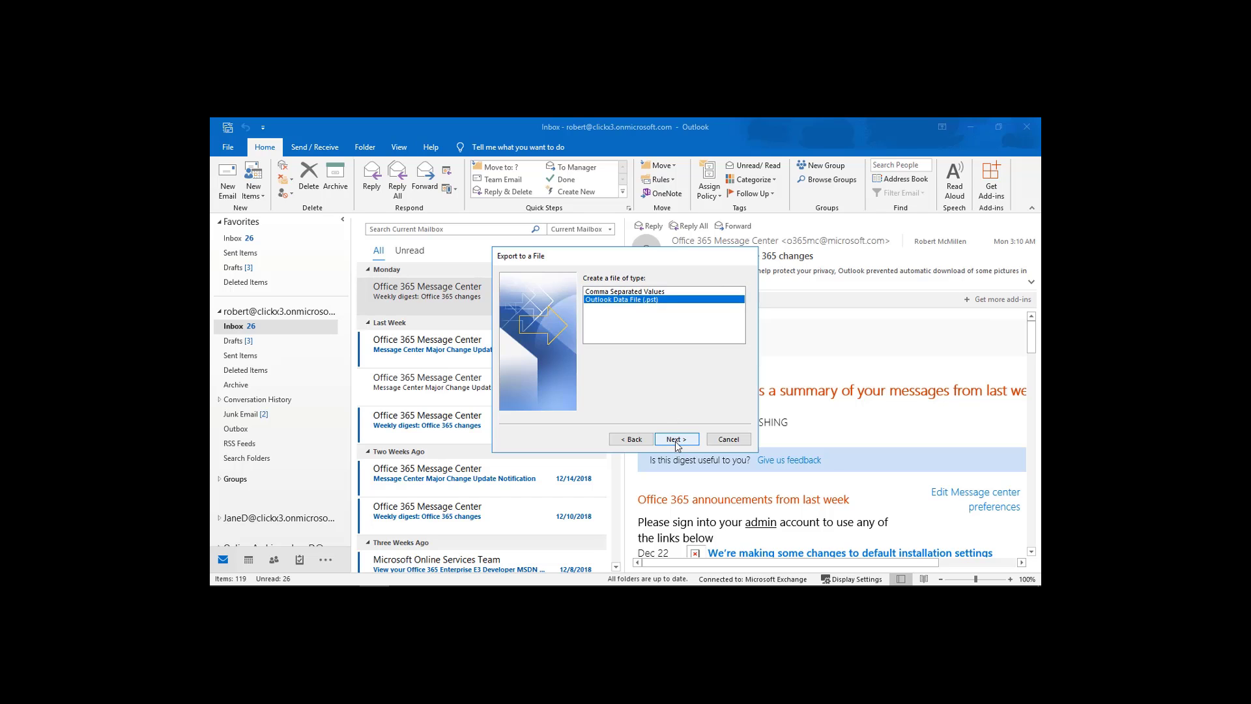
{"action": "left_click", "coordinate": [676, 440]}
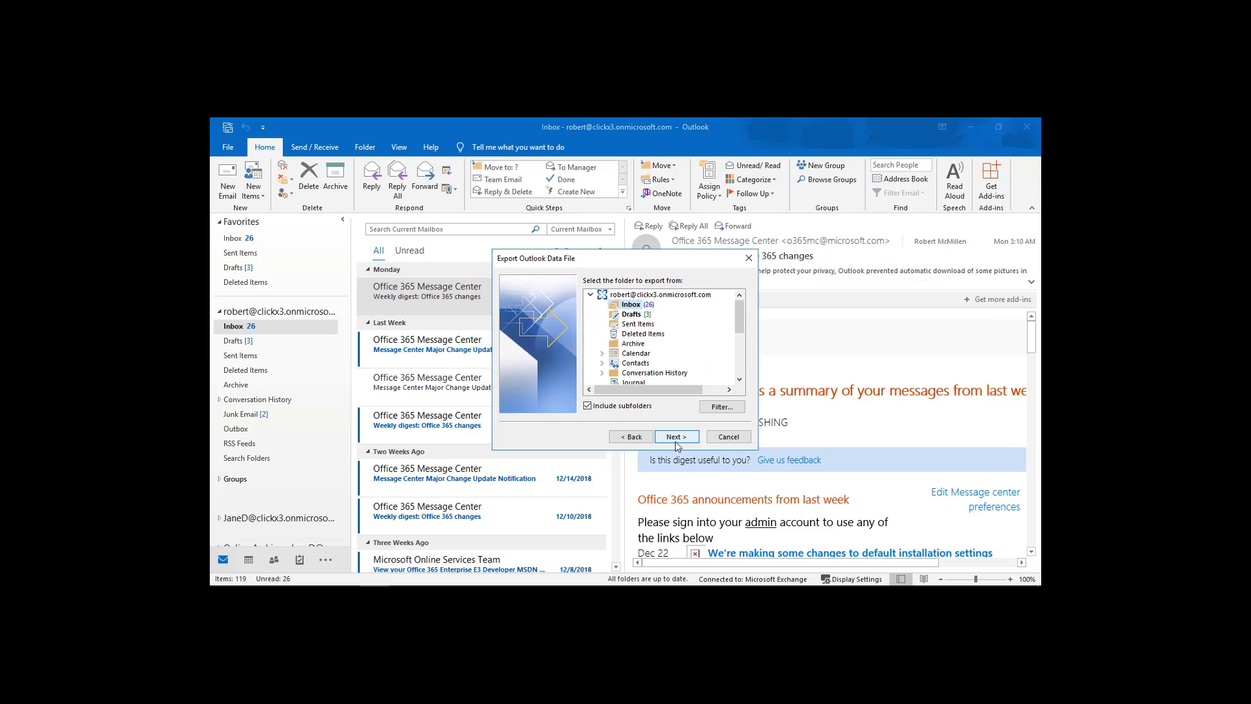
{"action": "left_click", "coordinate": [718, 408]}
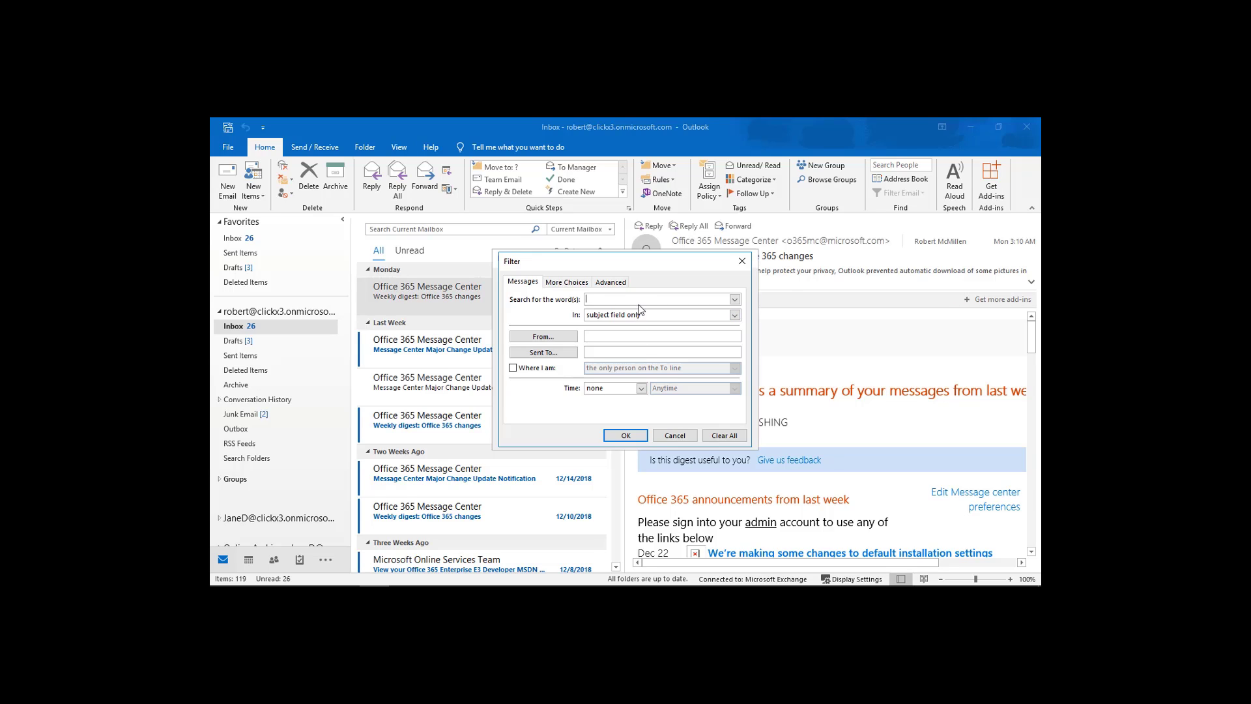
Review the Messages tab's search-field, From, addressed-to and time options, leaving every criterion unset.
{"action": "left_click", "coordinate": [735, 316]}
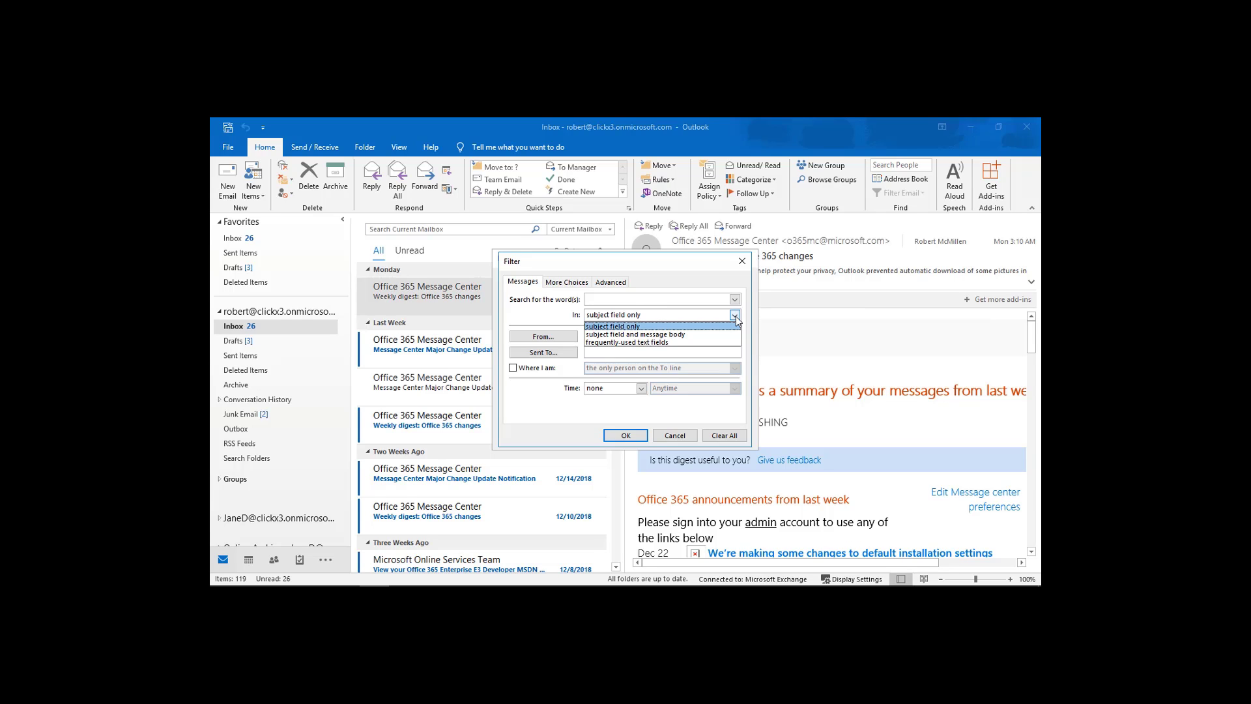
{"action": "left_click", "coordinate": [736, 315]}
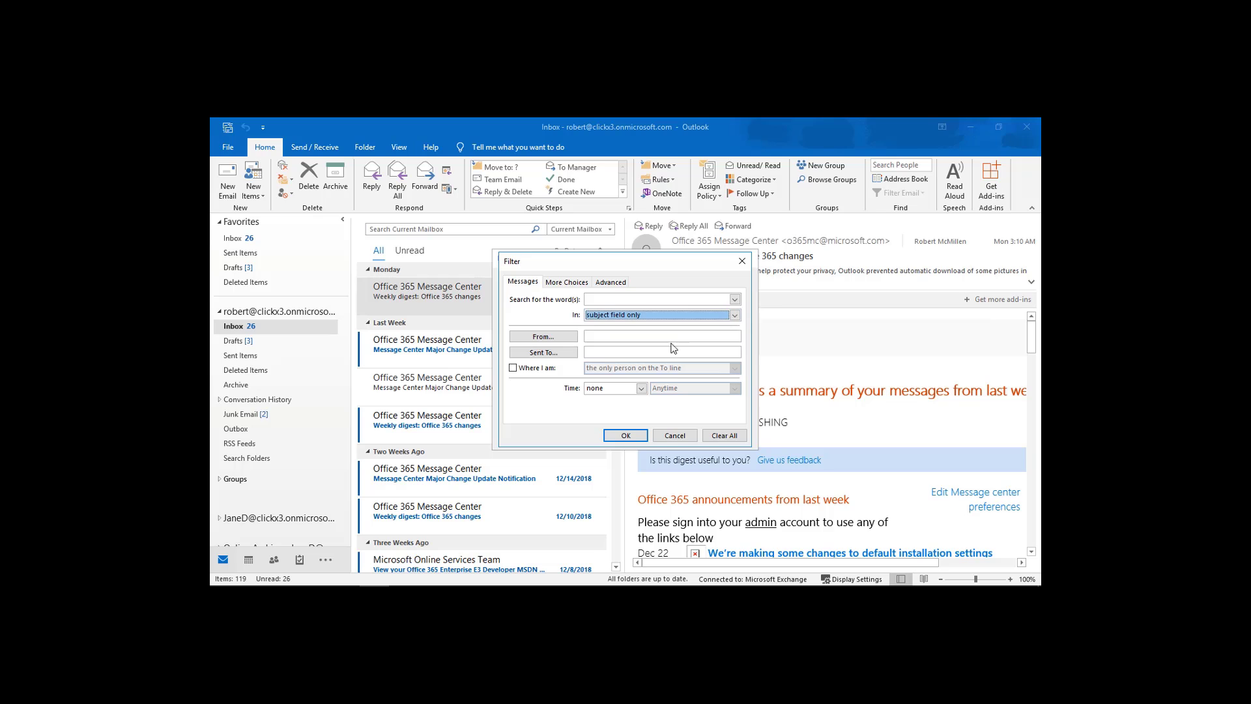
{"action": "left_click", "coordinate": [608, 335]}
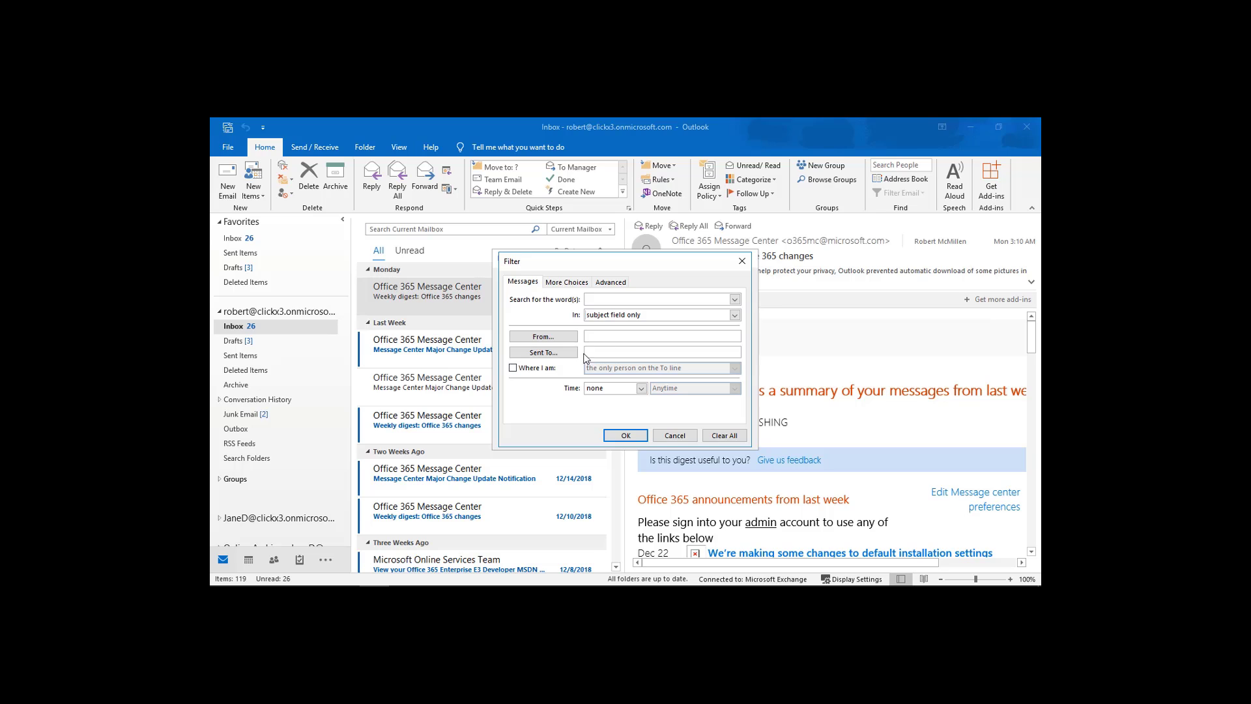
{"action": "left_click", "coordinate": [540, 372]}
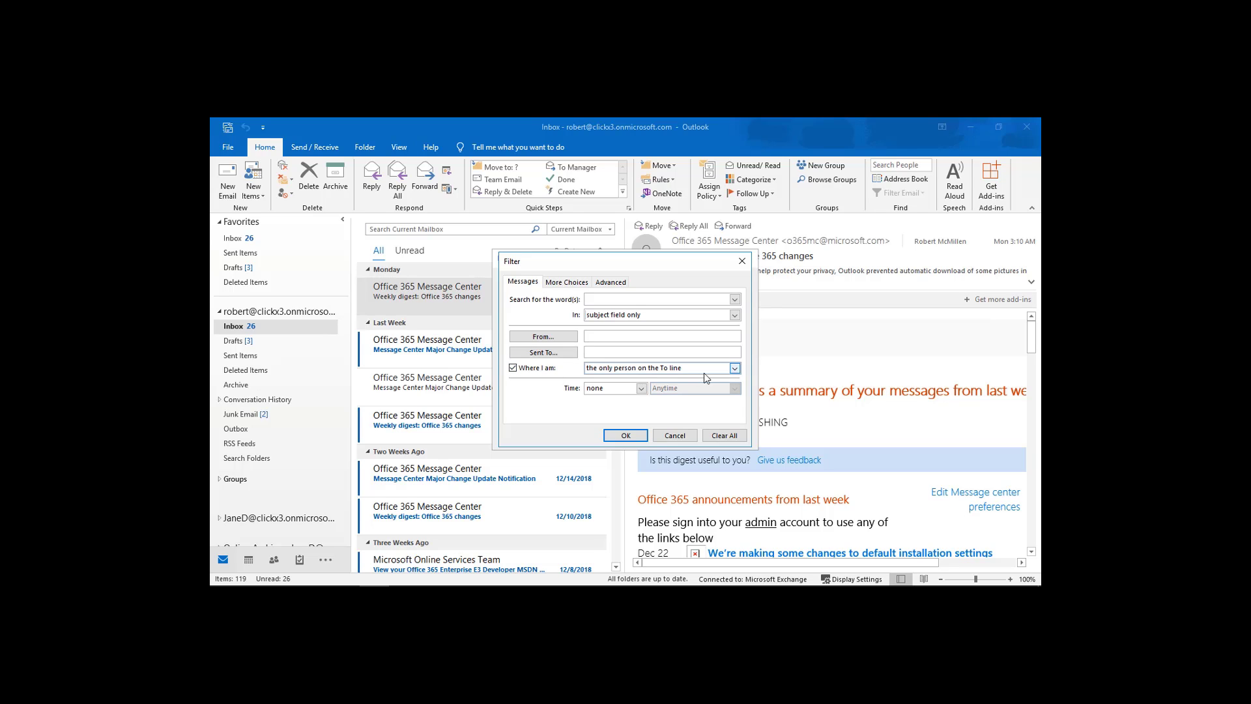
{"action": "left_click", "coordinate": [735, 368]}
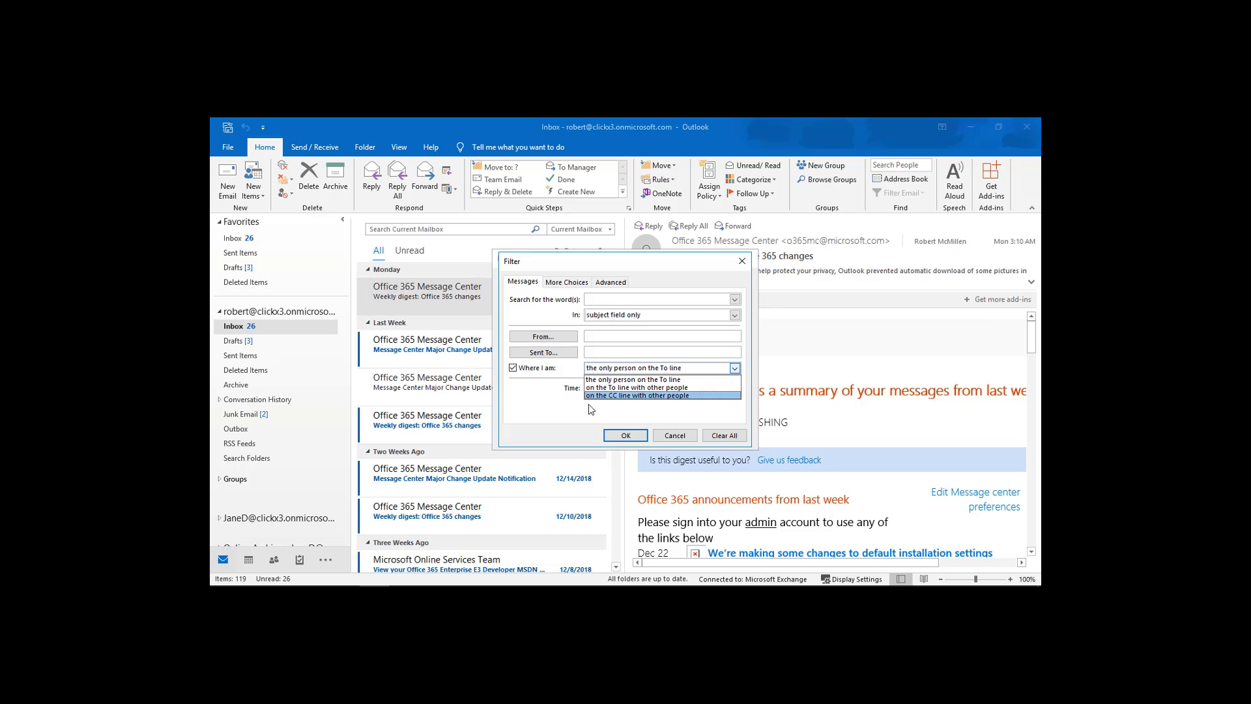
{"action": "left_click", "coordinate": [533, 399]}
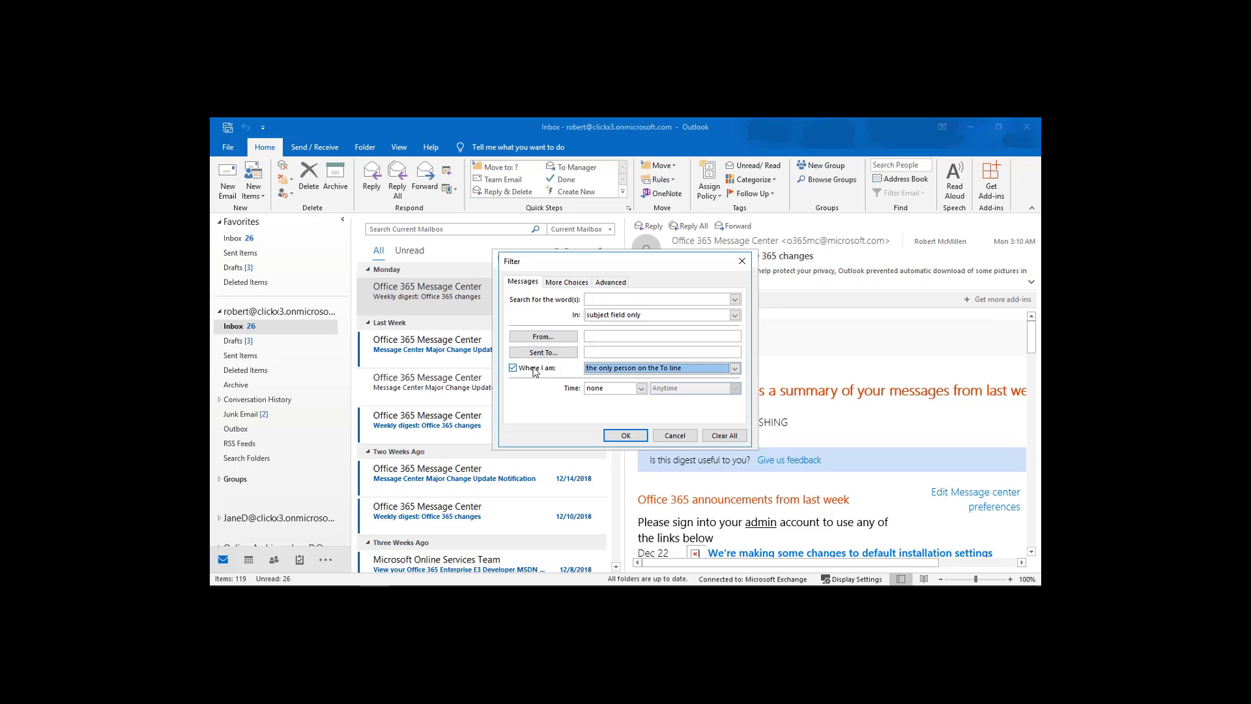
{"action": "left_click", "coordinate": [533, 369]}
{"action": "left_click", "coordinate": [641, 389]}
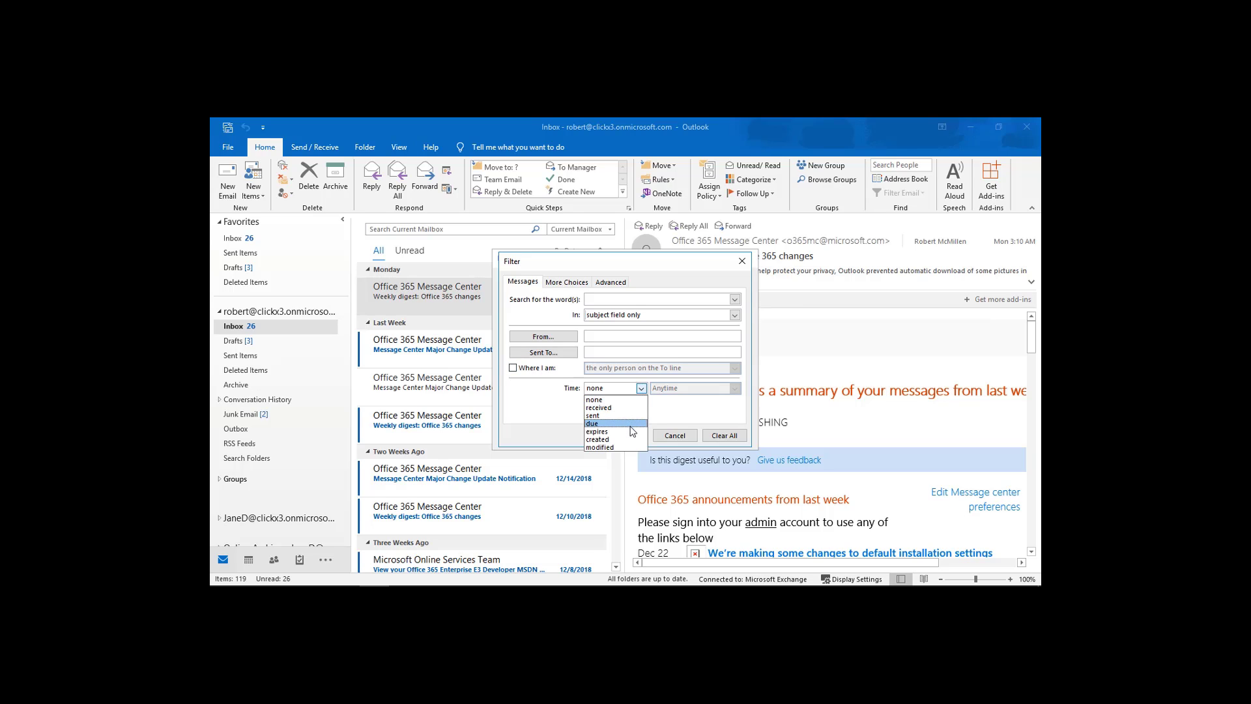
{"action": "left_click", "coordinate": [693, 404]}
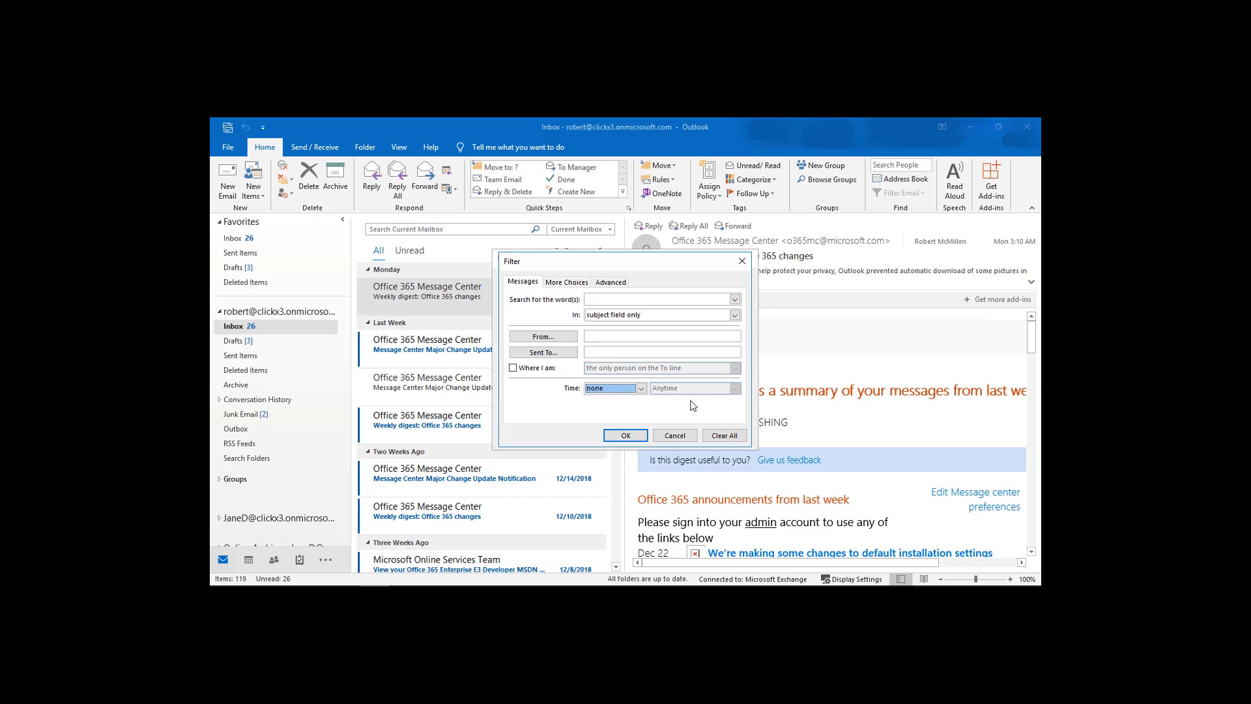
On the More Choices tab, review the colour categories without choosing any.
{"action": "left_click", "coordinate": [577, 286]}
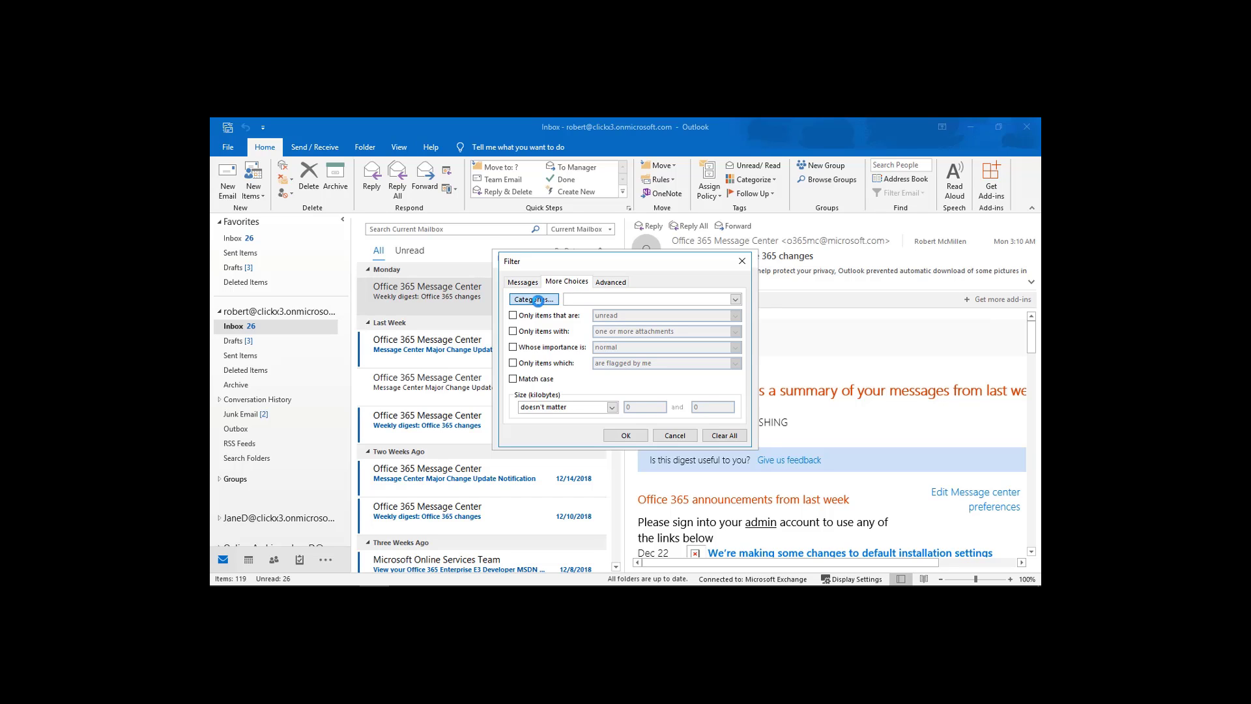
{"action": "left_click", "coordinate": [533, 299]}
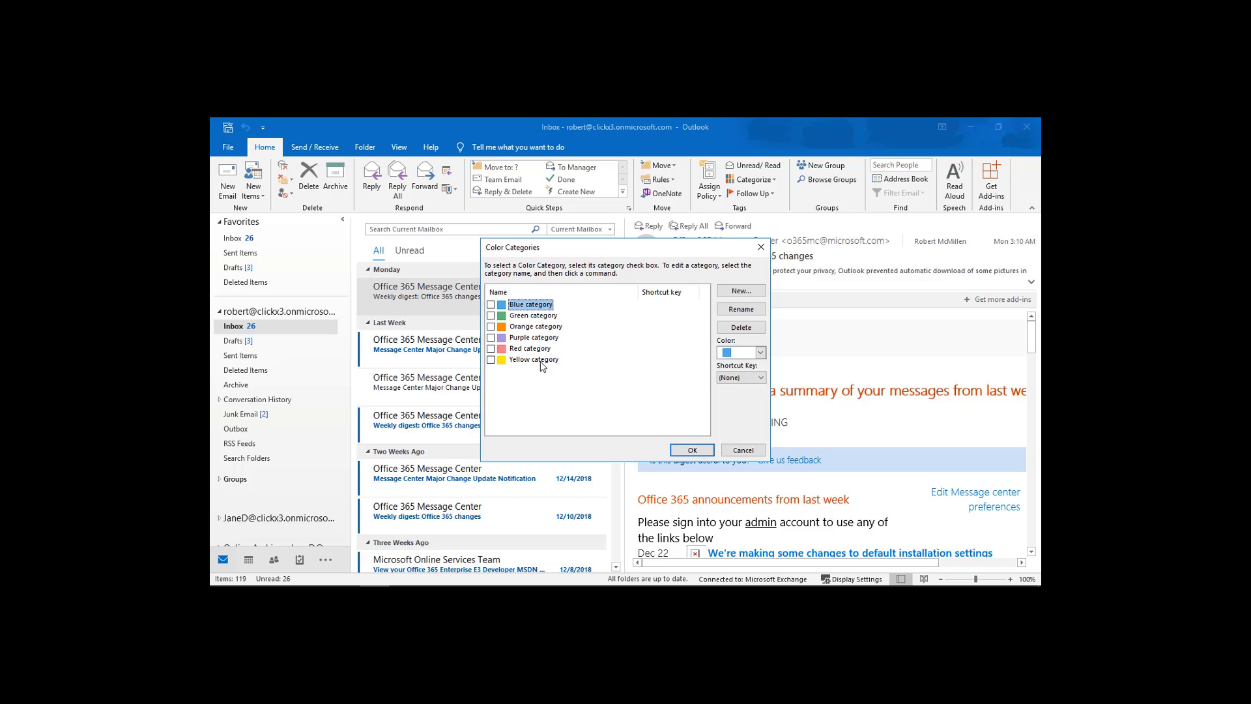
{"action": "left_click", "coordinate": [734, 451]}
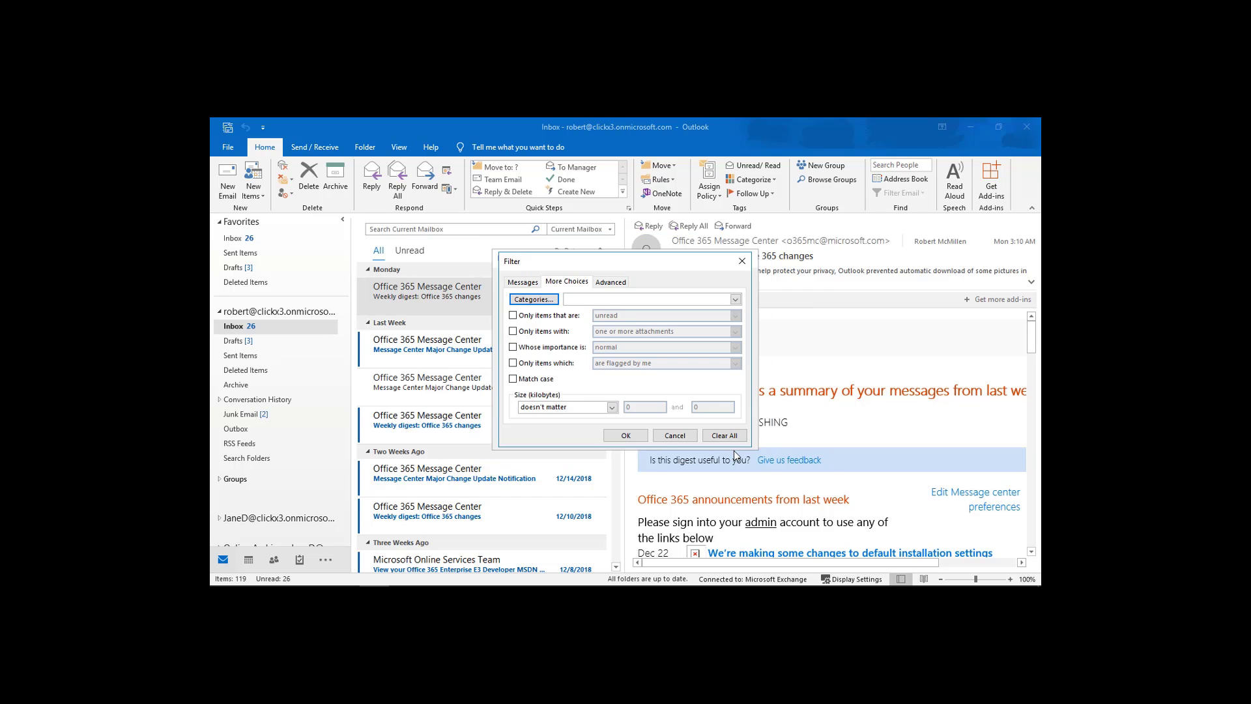
Try the importance, flag status and size conditions, then clear them so none apply.
{"action": "left_click", "coordinate": [515, 349]}
{"action": "left_click", "coordinate": [655, 350]}
{"action": "left_click", "coordinate": [653, 349]}
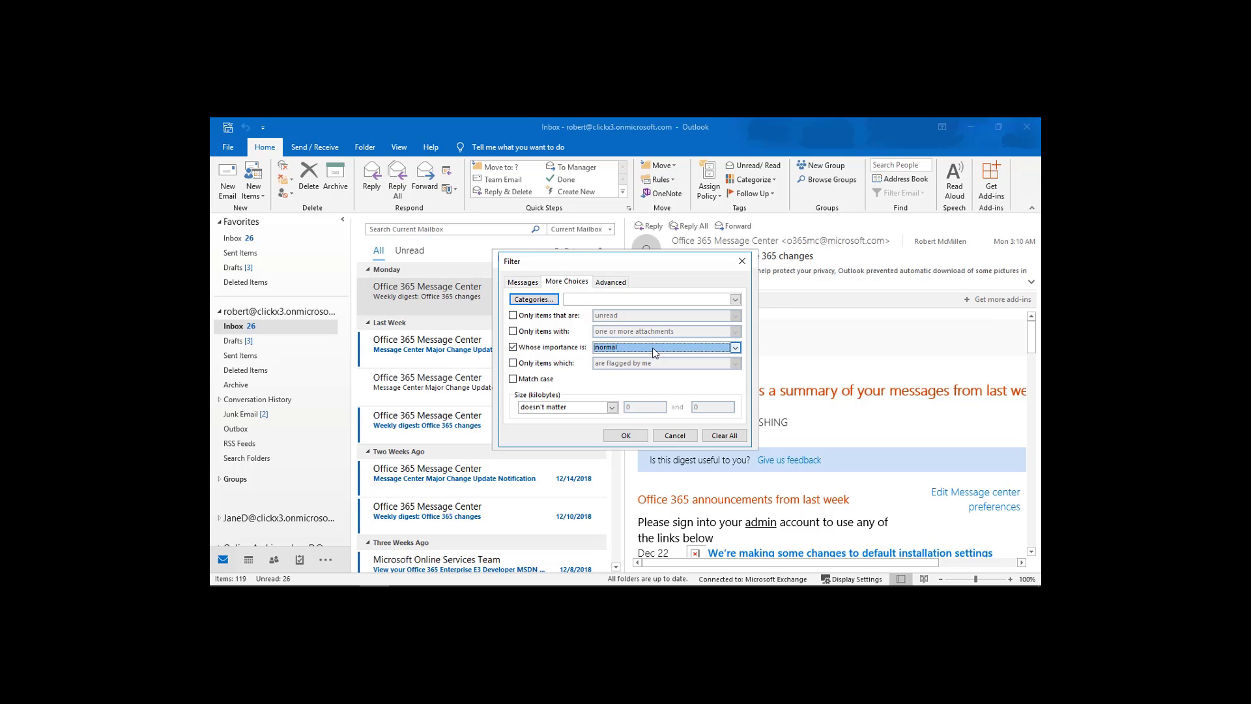
{"action": "left_click", "coordinate": [514, 350]}
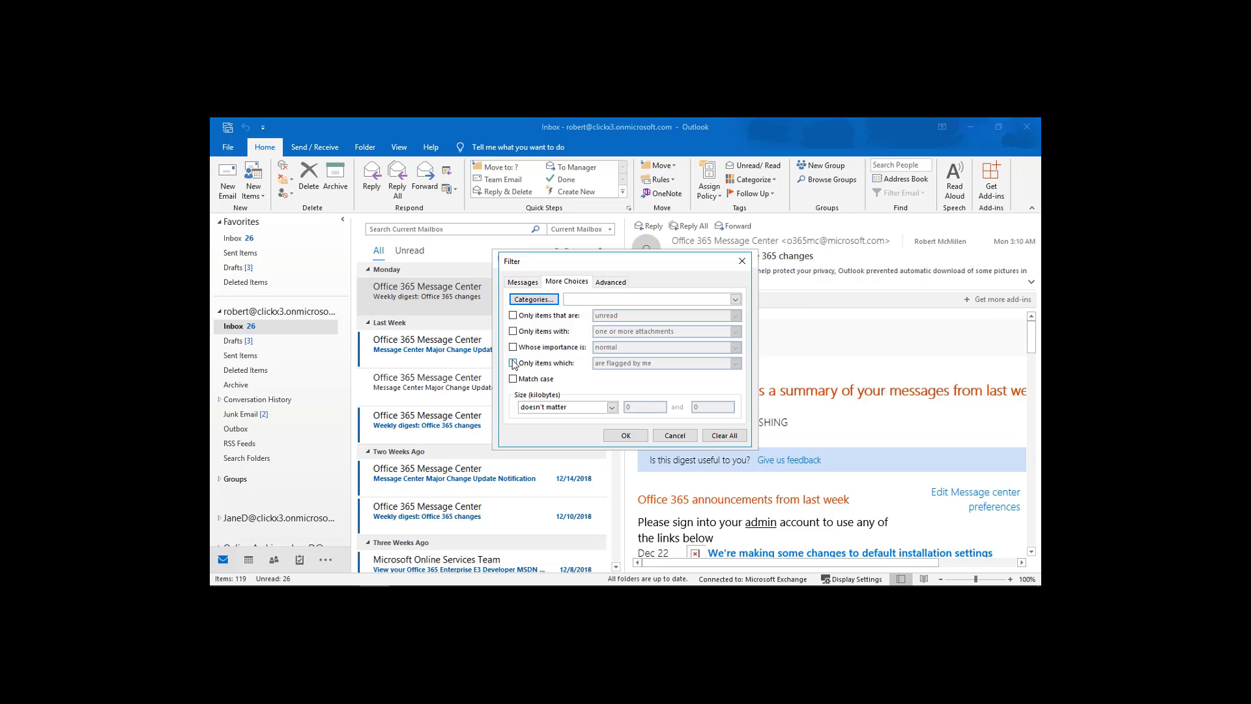
{"action": "left_click", "coordinate": [513, 363]}
{"action": "left_click", "coordinate": [669, 365]}
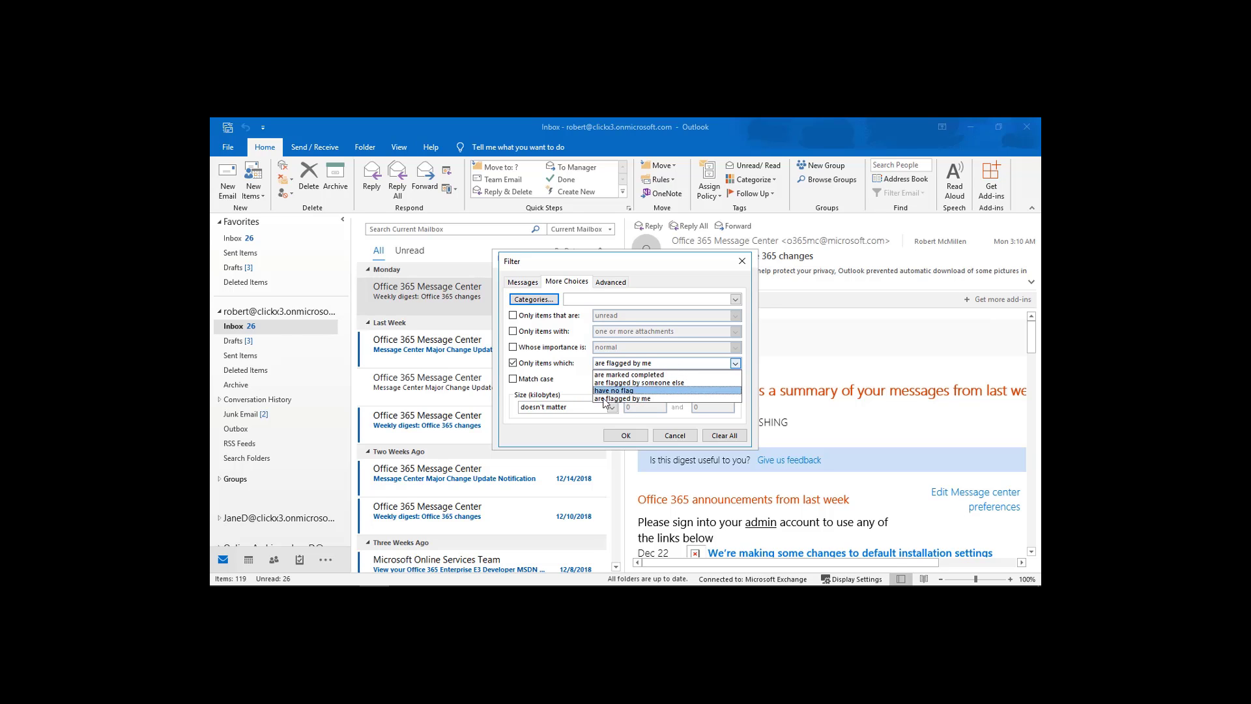
{"action": "left_click", "coordinate": [592, 420]}
{"action": "left_click", "coordinate": [512, 363]}
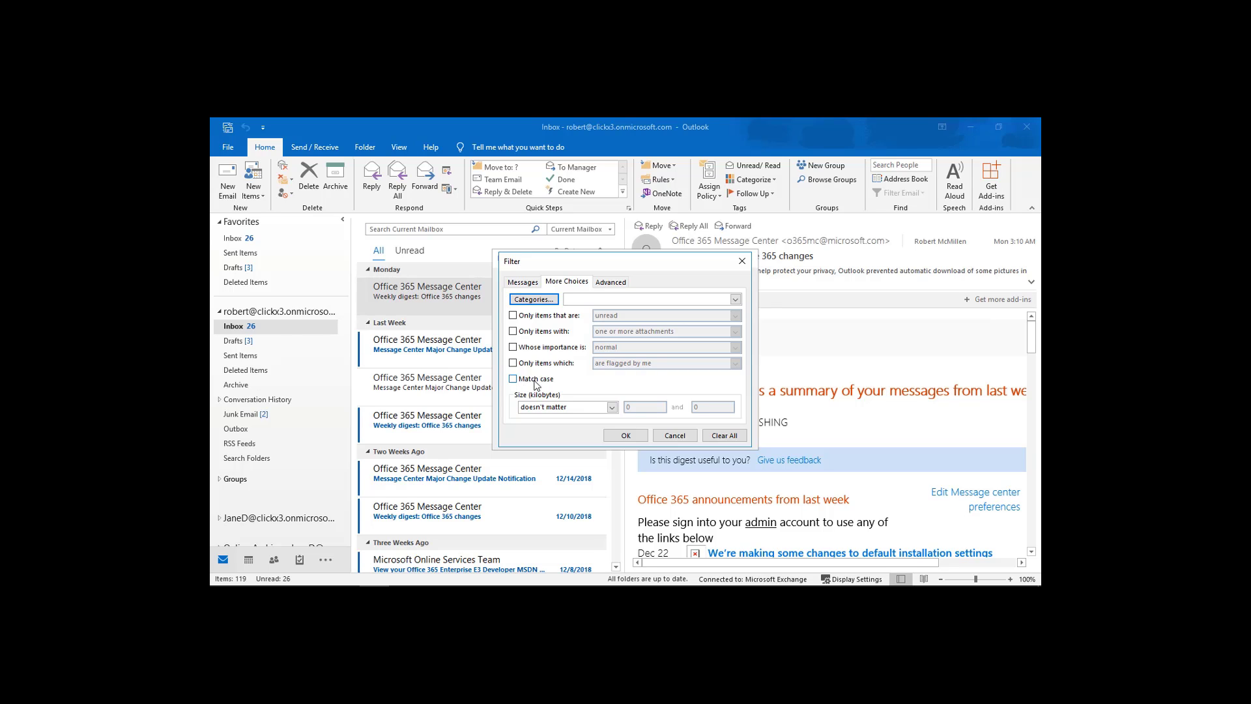
{"action": "left_click", "coordinate": [611, 407]}
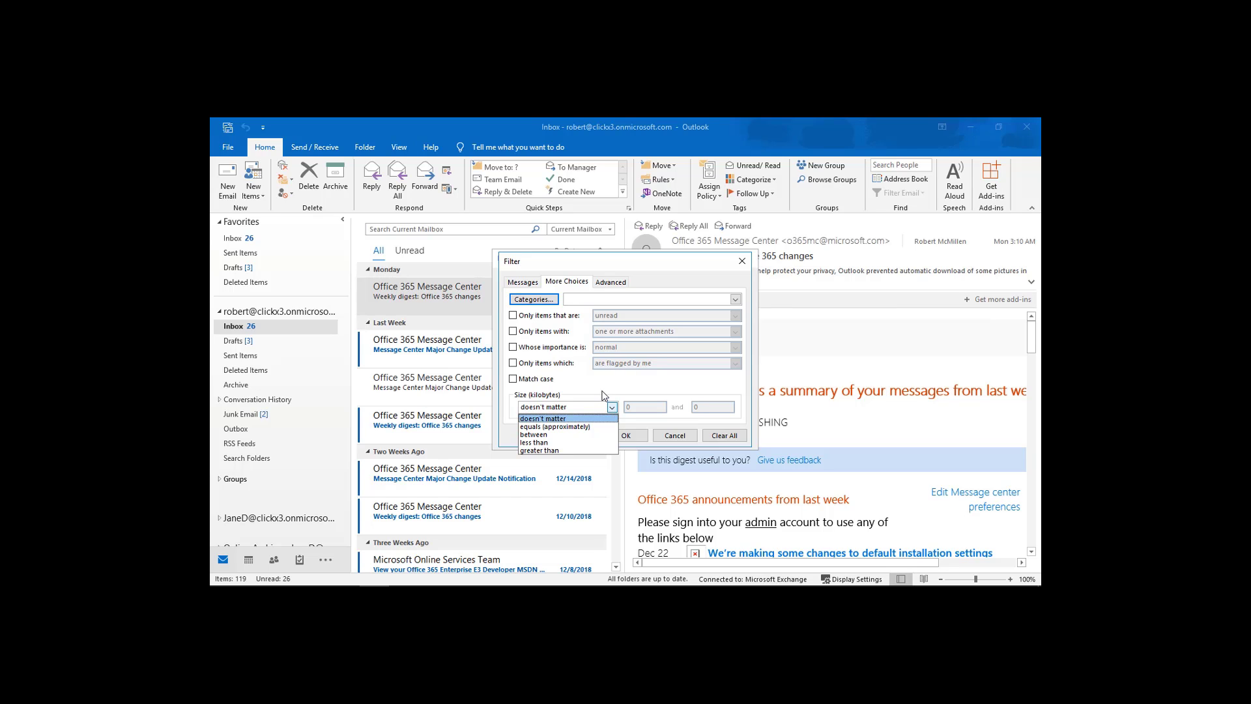
{"action": "left_click", "coordinate": [606, 393]}
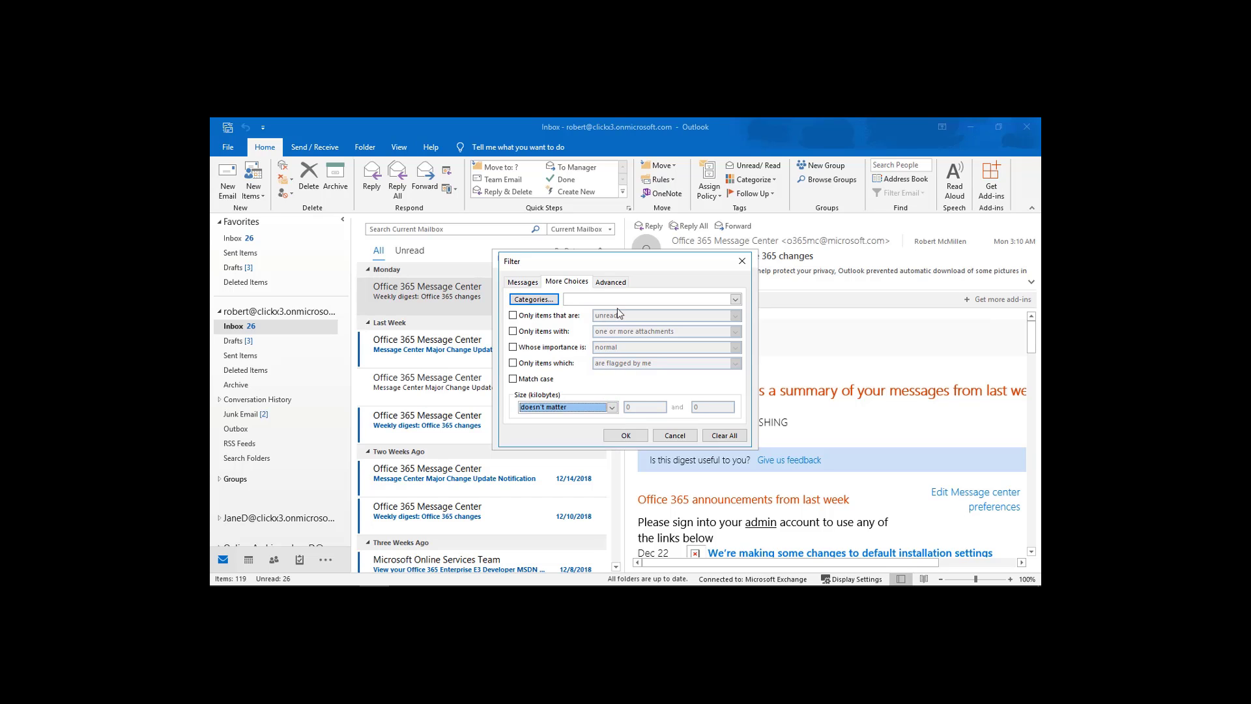
Browse the Advanced tab's Field menus without adding criteria, then go back to Messages.
{"action": "left_click", "coordinate": [616, 288]}
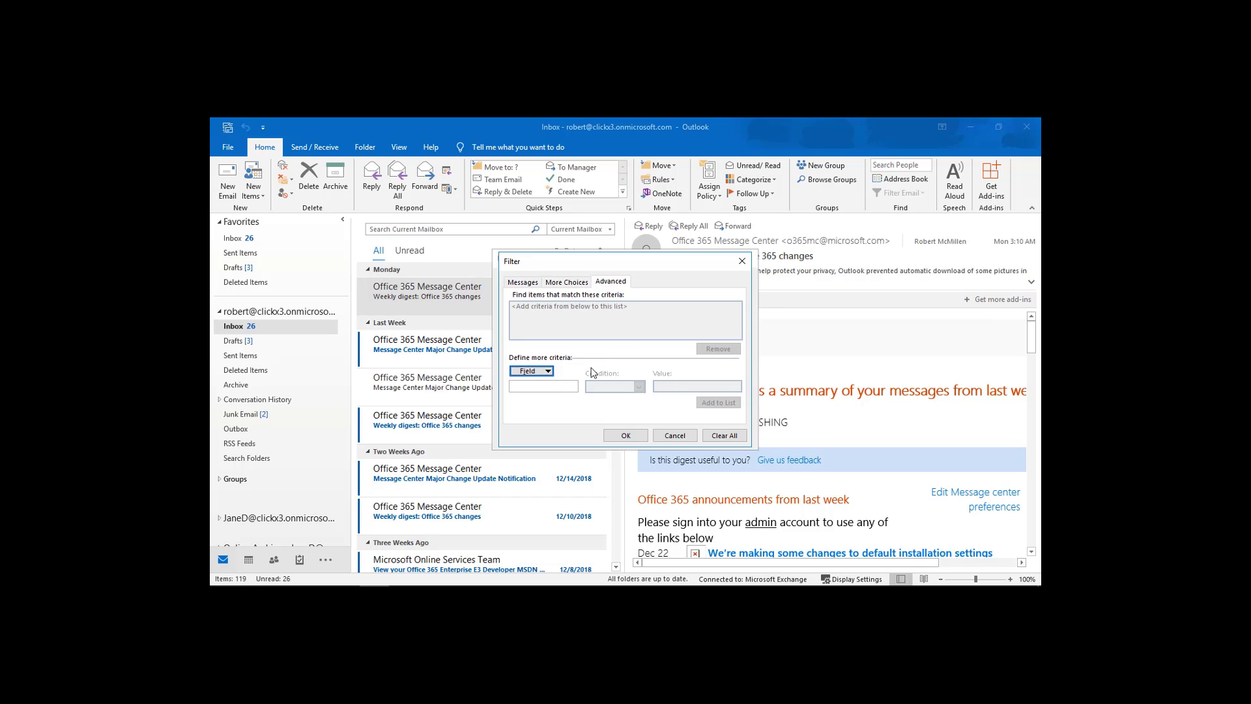
{"action": "left_click", "coordinate": [548, 372]}
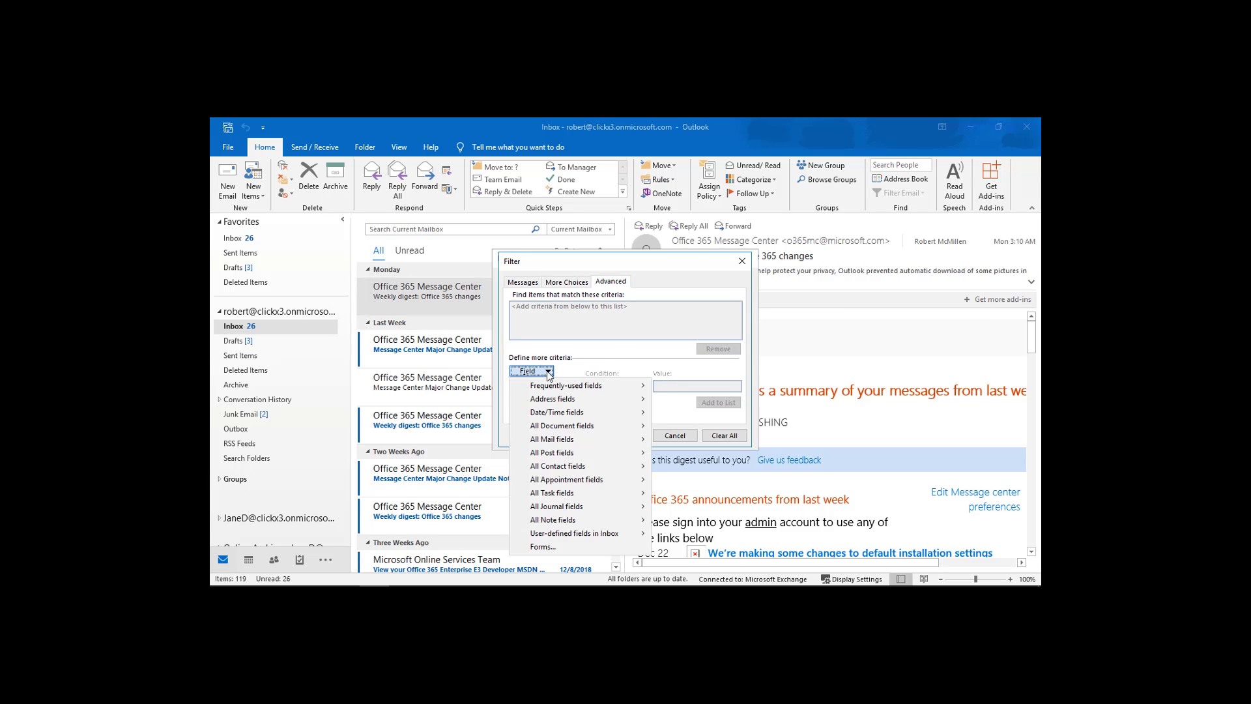
{"action": "mouse_move", "coordinate": [560, 391]}
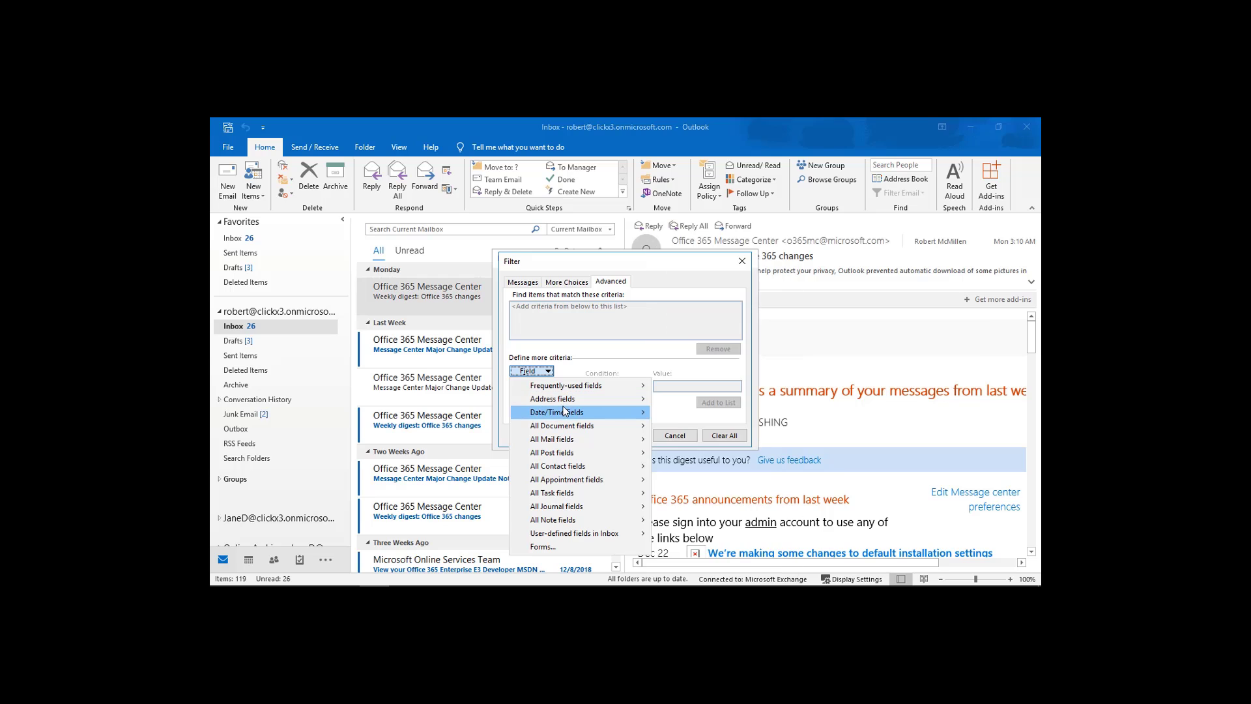
{"action": "mouse_move", "coordinate": [567, 429]}
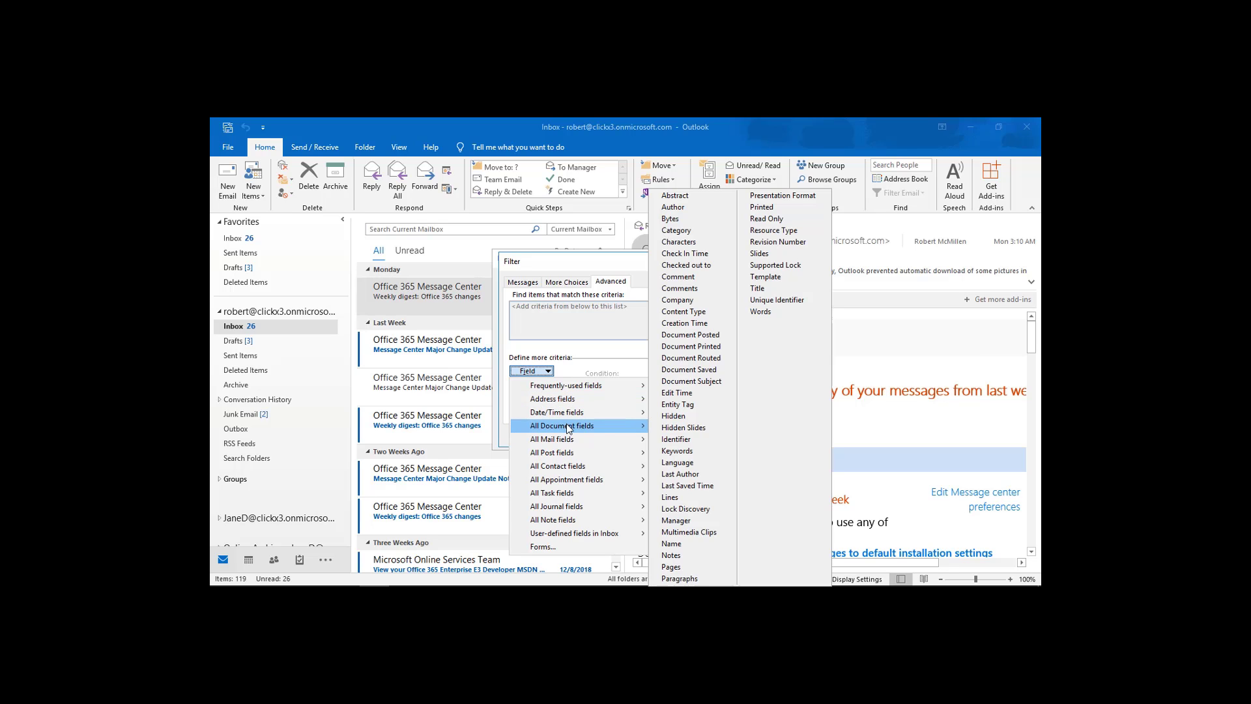
{"action": "left_click", "coordinate": [564, 336]}
{"action": "left_click", "coordinate": [516, 286]}
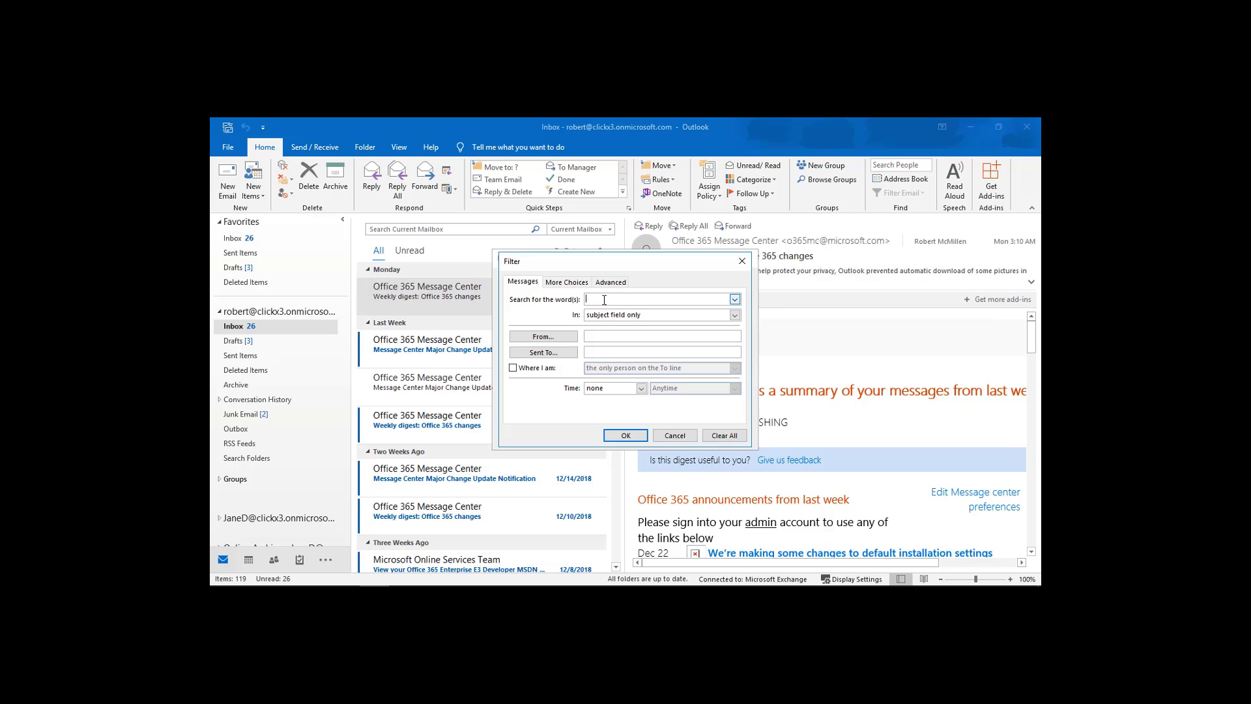
Filter the export for 'office' in the subject field and message body, and confirm.
{"action": "type", "text": "office"}
{"action": "left_click", "coordinate": [734, 316]}
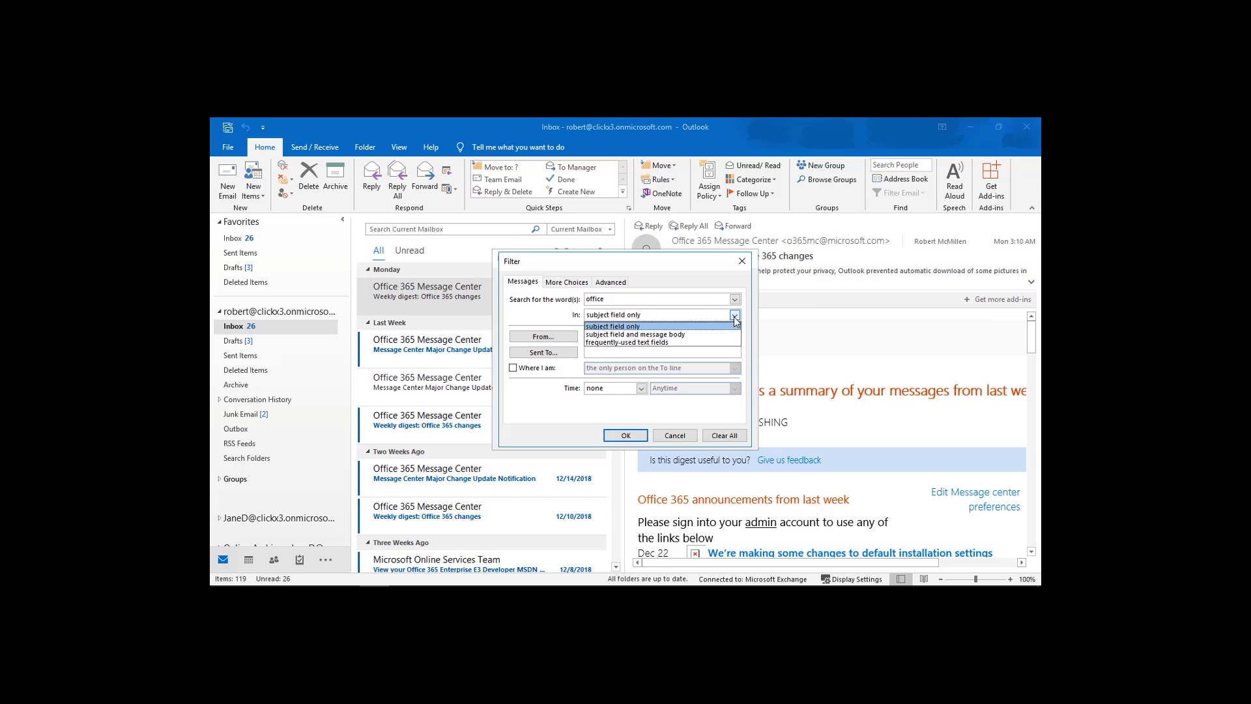
{"action": "left_click", "coordinate": [715, 333]}
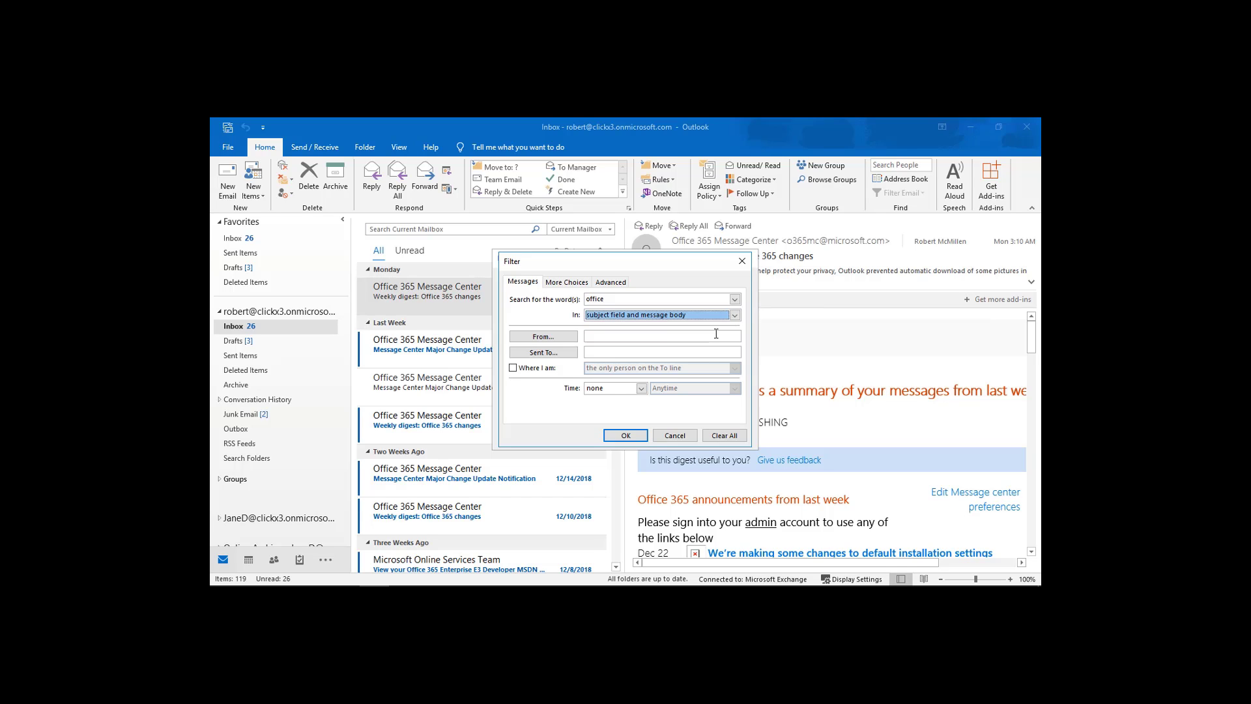
{"action": "left_click", "coordinate": [627, 436]}
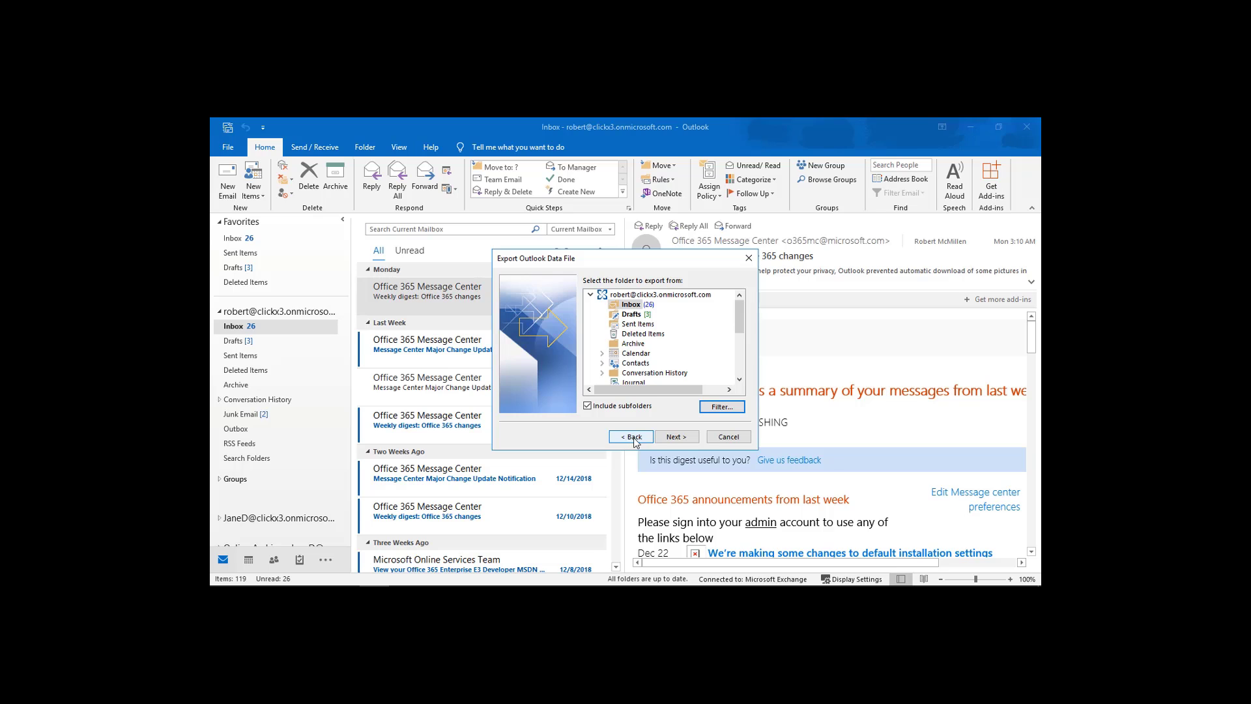
Export the whole mailbox with the filter to filtered.pst on the Desktop, no password.
{"action": "left_click", "coordinate": [652, 294]}
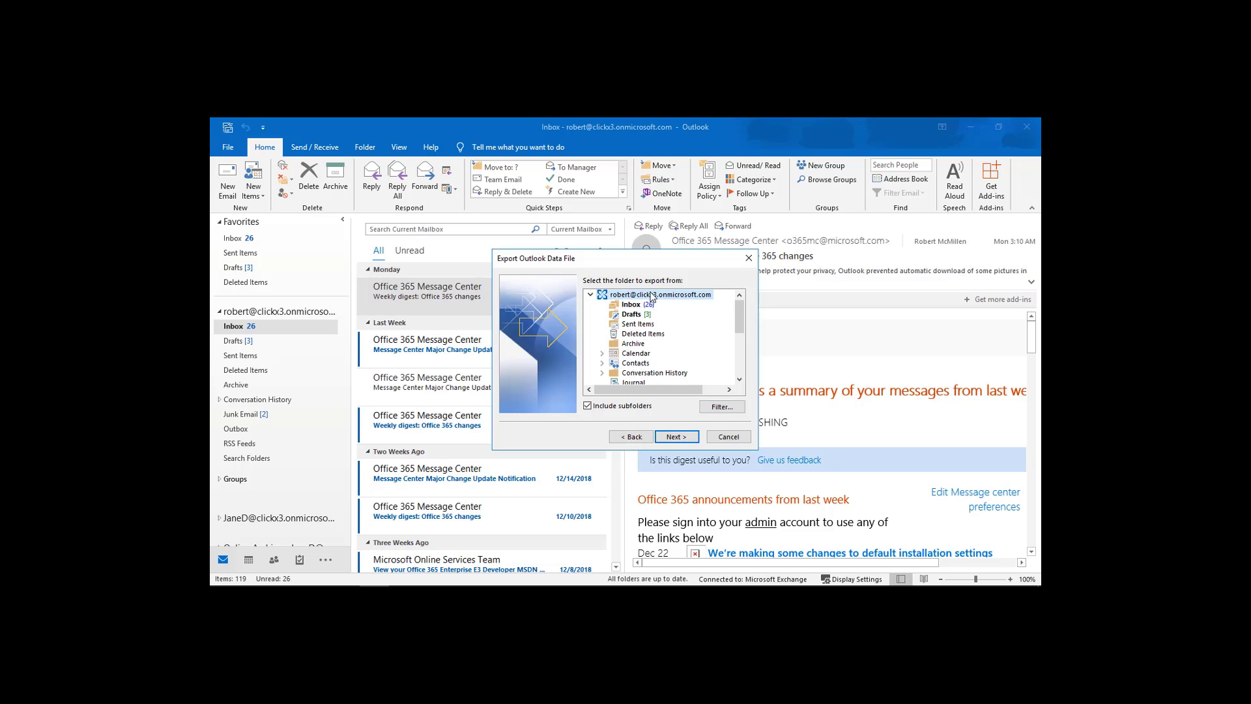
{"action": "left_click", "coordinate": [676, 437]}
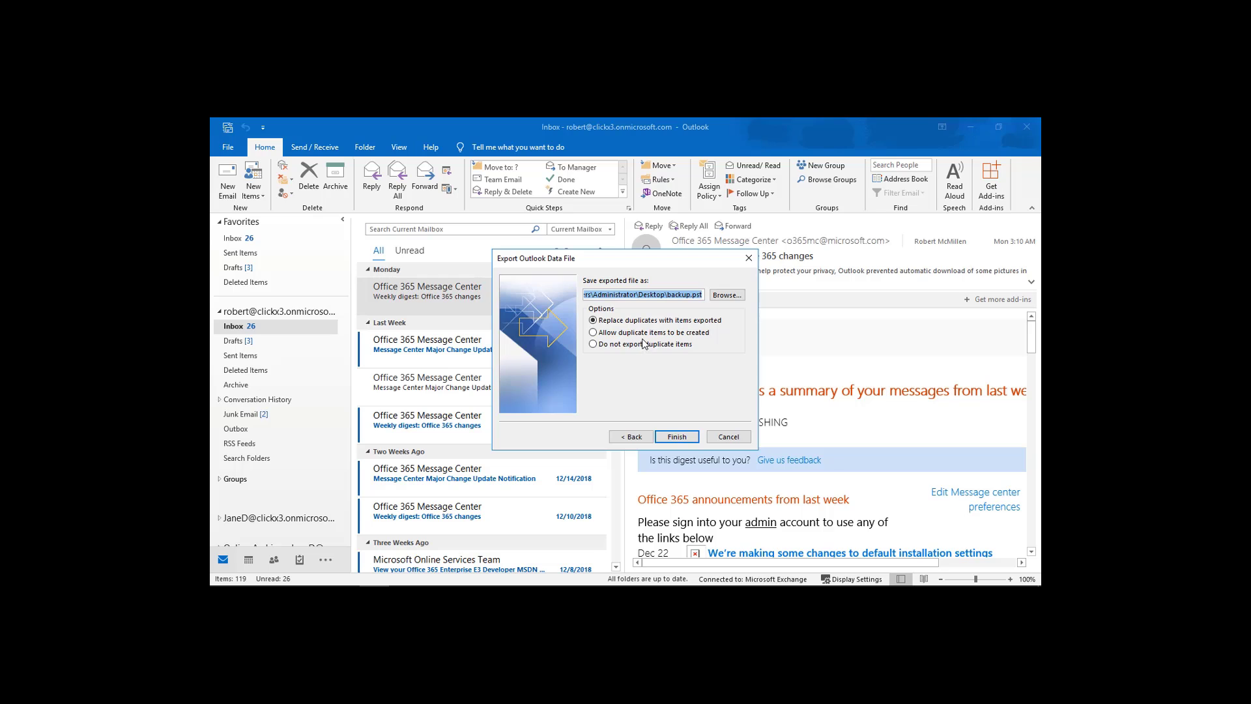
{"action": "left_click", "coordinate": [668, 295]}
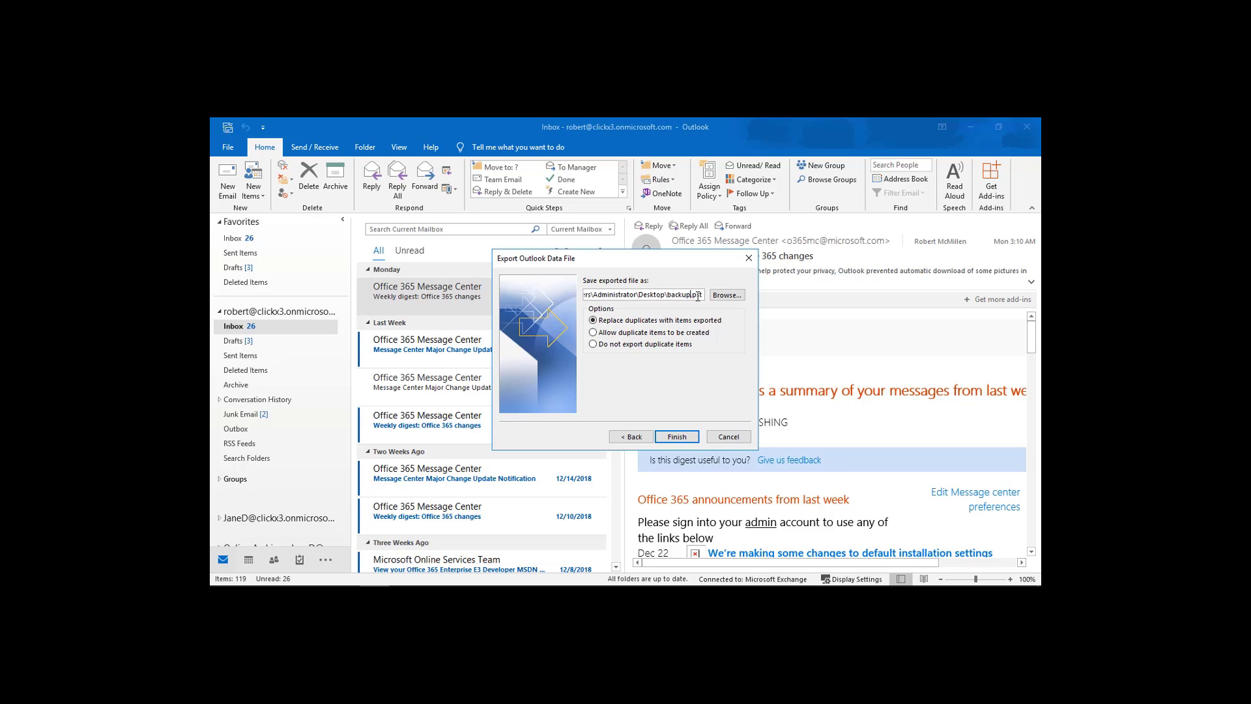
{"action": "key", "text": "BackSpace"}
{"action": "key", "text": "BackSpace"}
{"action": "key", "text": "BackSpace"}
{"action": "key", "text": "BackSpace"}
{"action": "key", "text": "BackSpace"}
{"action": "key", "text": "BackSpace"}
{"action": "type", "text": "filtered"}
{"action": "left_click", "coordinate": [678, 437]}
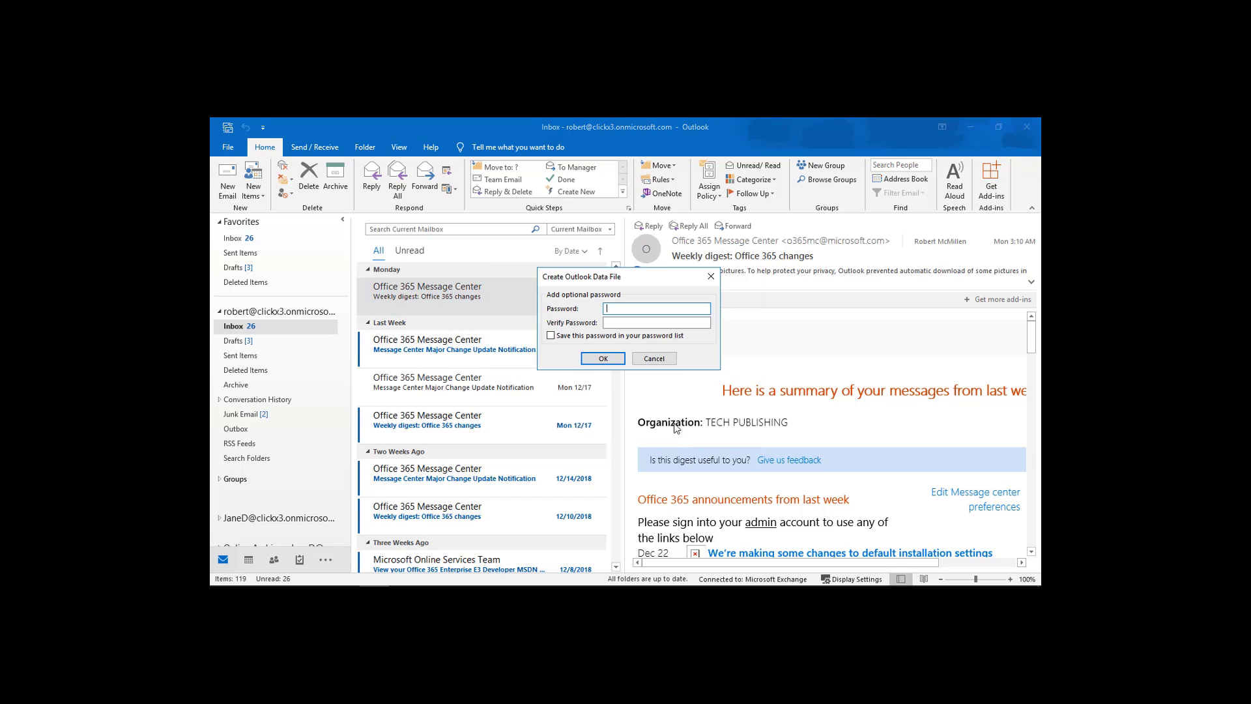
{"action": "left_click", "coordinate": [612, 357]}
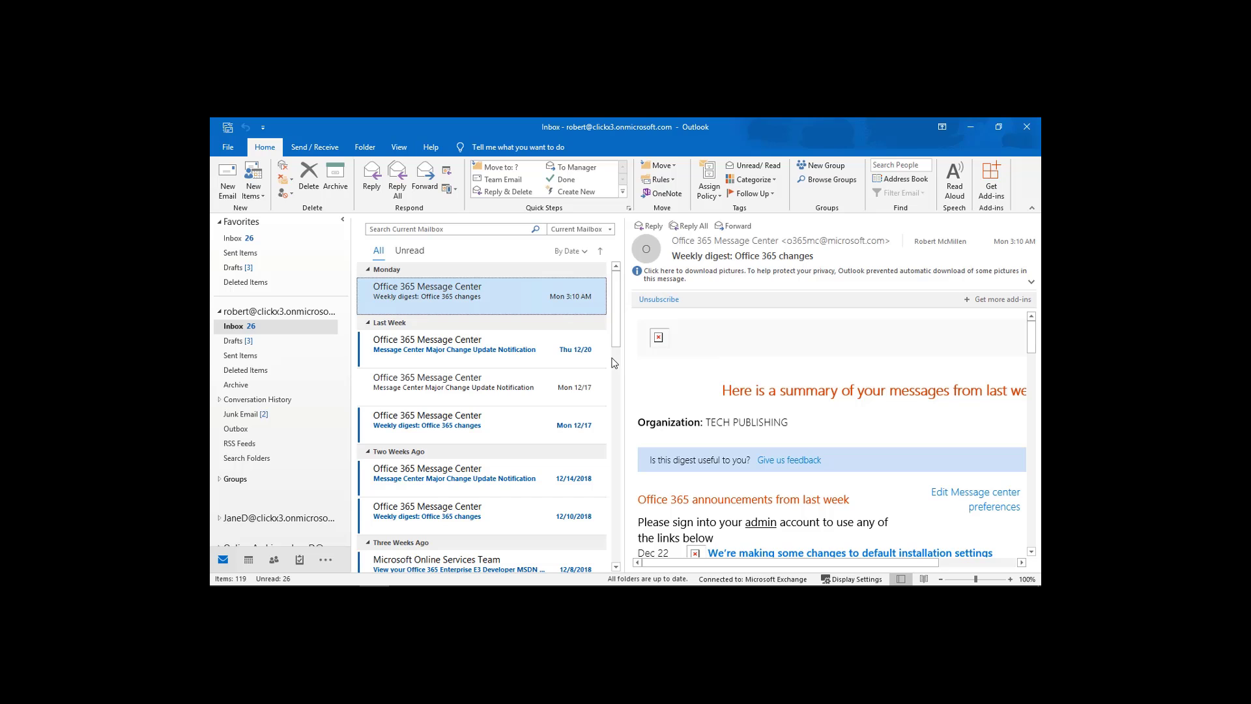
{"action": "left_click", "coordinate": [974, 128]}
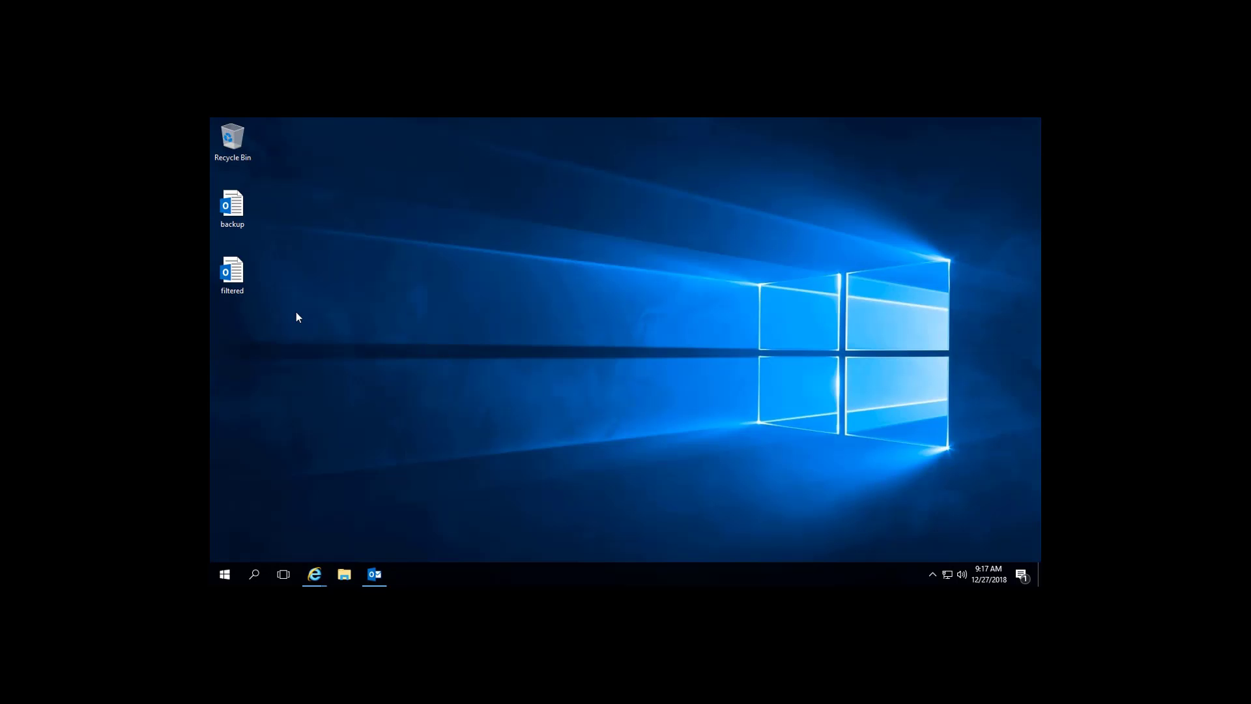
Compare file properties: filtered is 4.13 MB versus backup at 8.00 MB, then close both.
{"action": "left_click", "coordinate": [305, 274]}
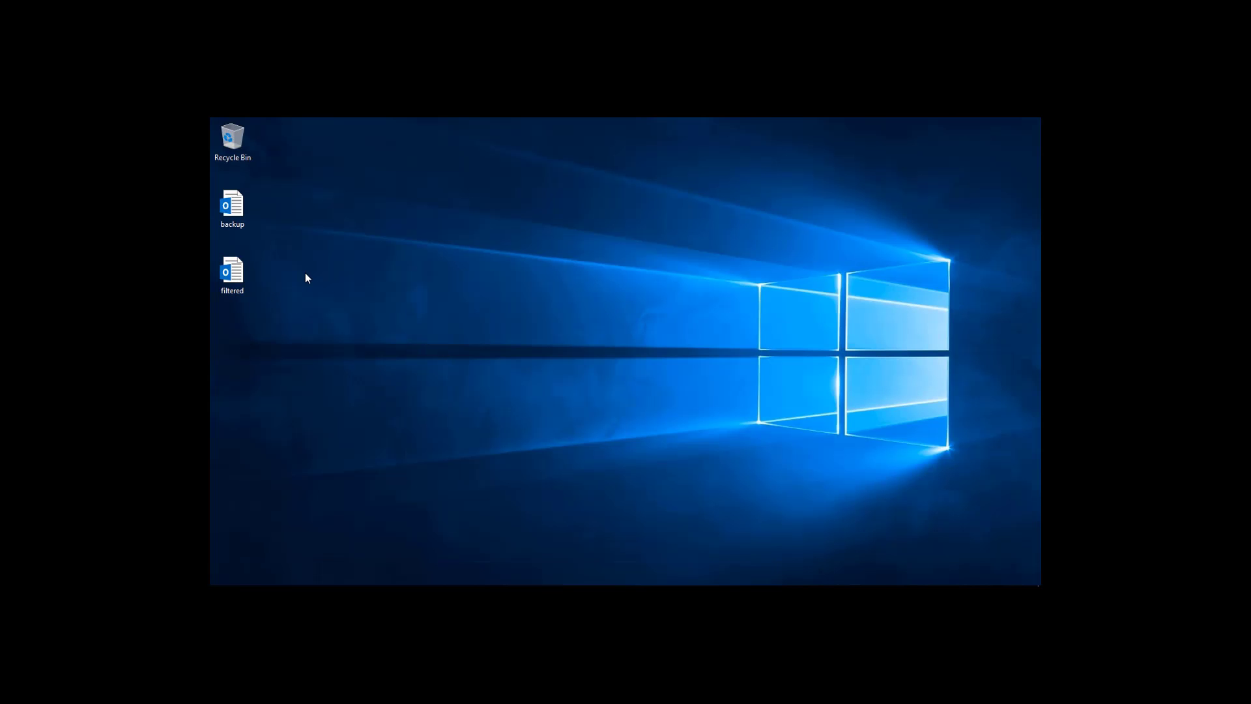
{"action": "right_click", "coordinate": [240, 279]}
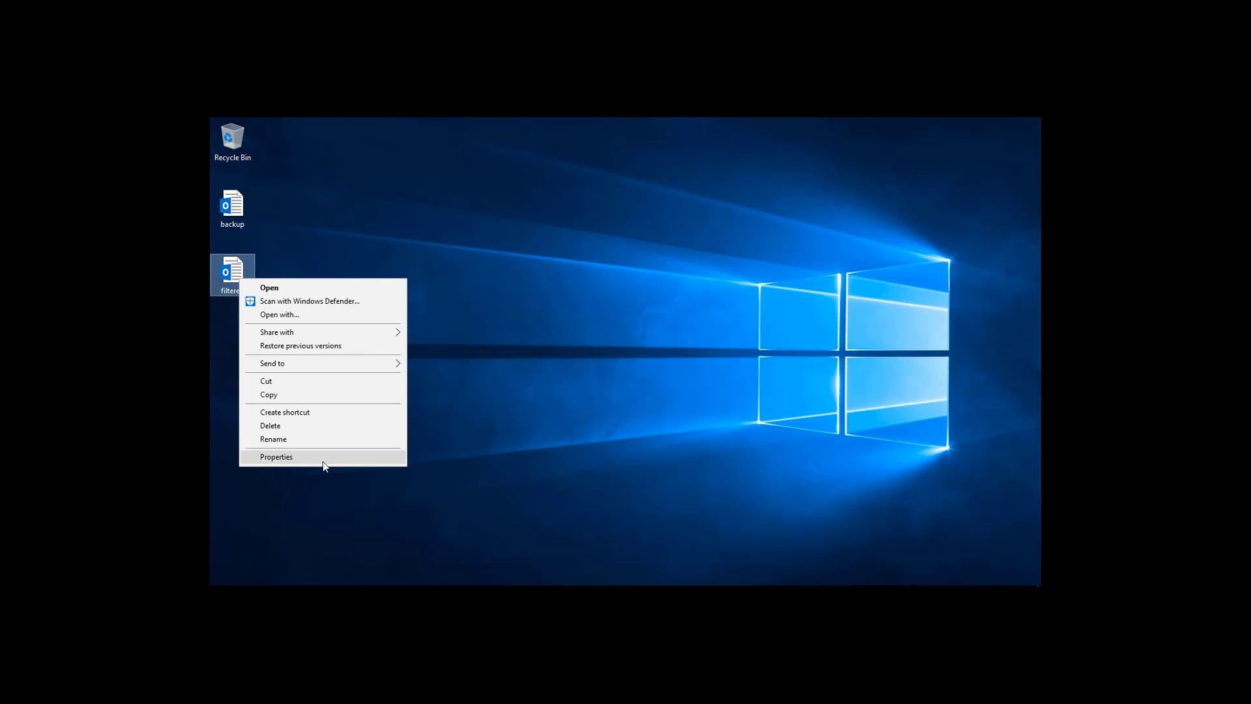
{"action": "left_click", "coordinate": [323, 457]}
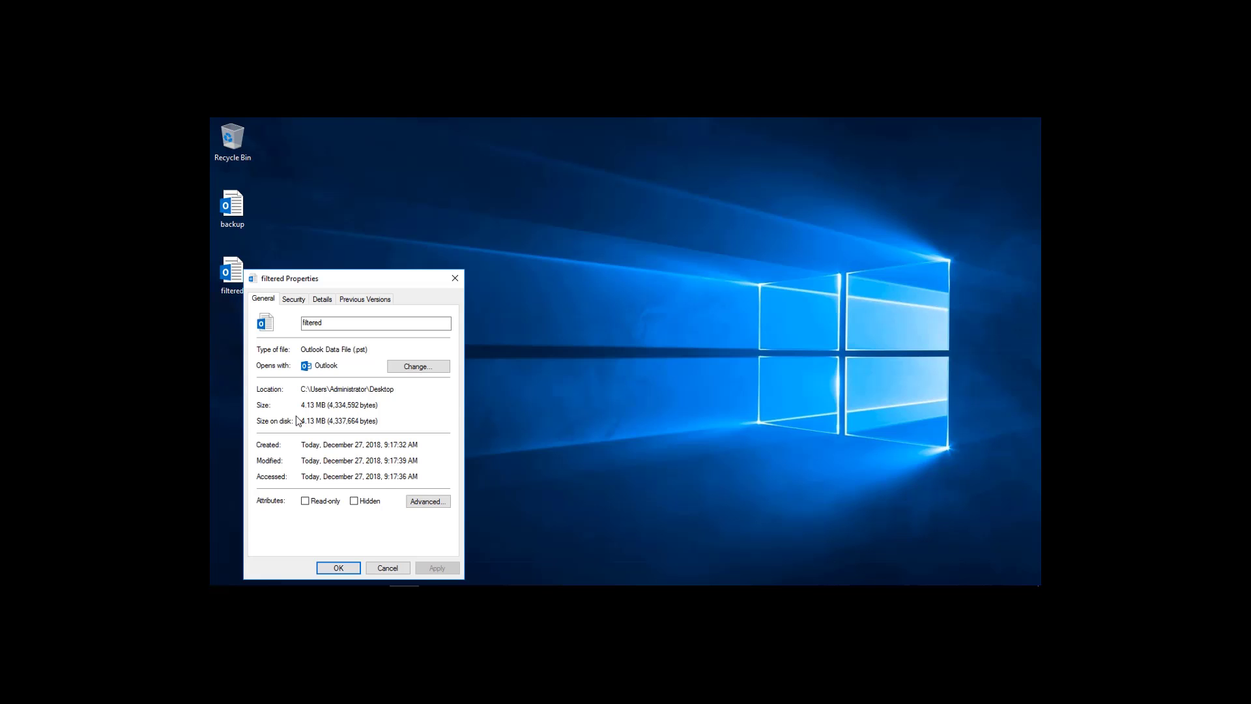
{"action": "left_click", "coordinate": [237, 208]}
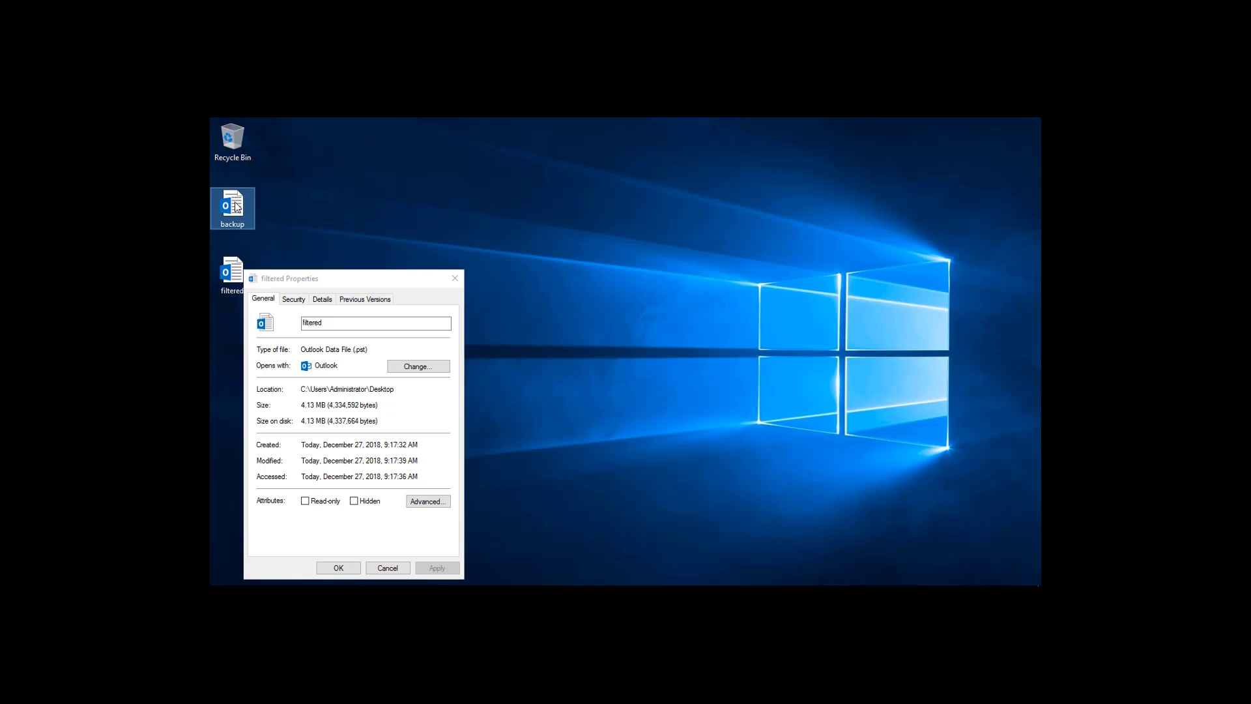
{"action": "right_click", "coordinate": [237, 208]}
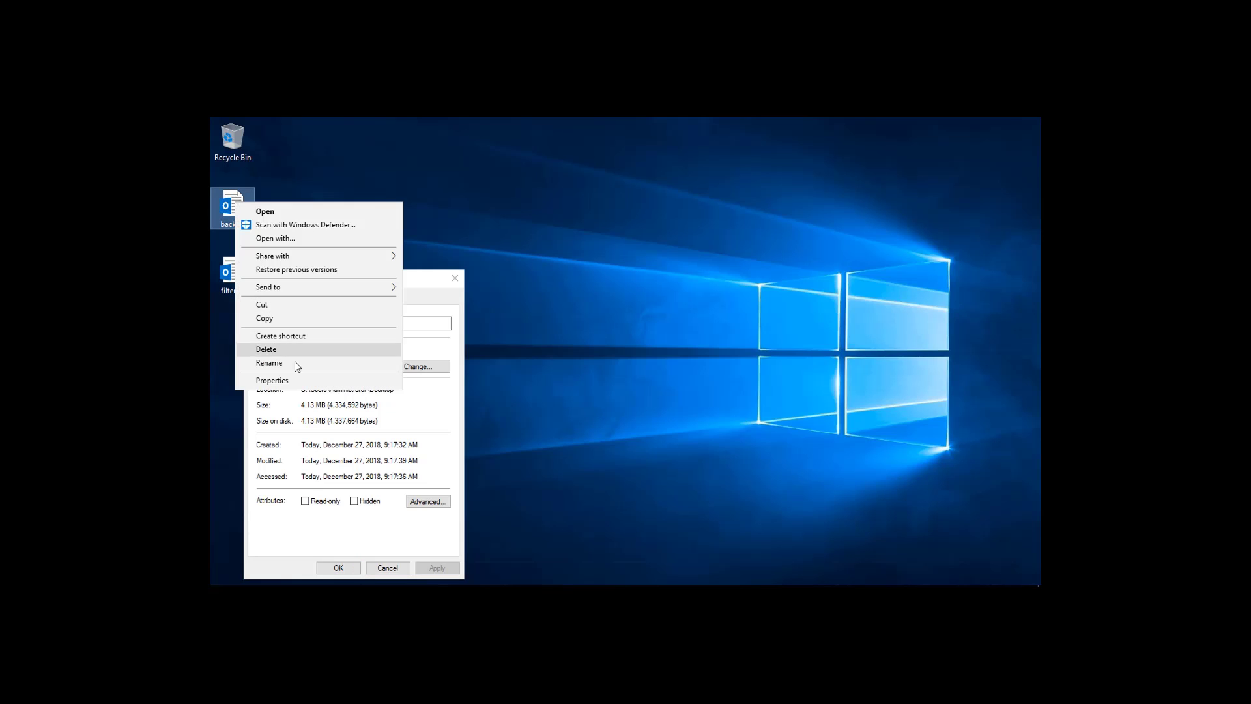
{"action": "left_click", "coordinate": [295, 381]}
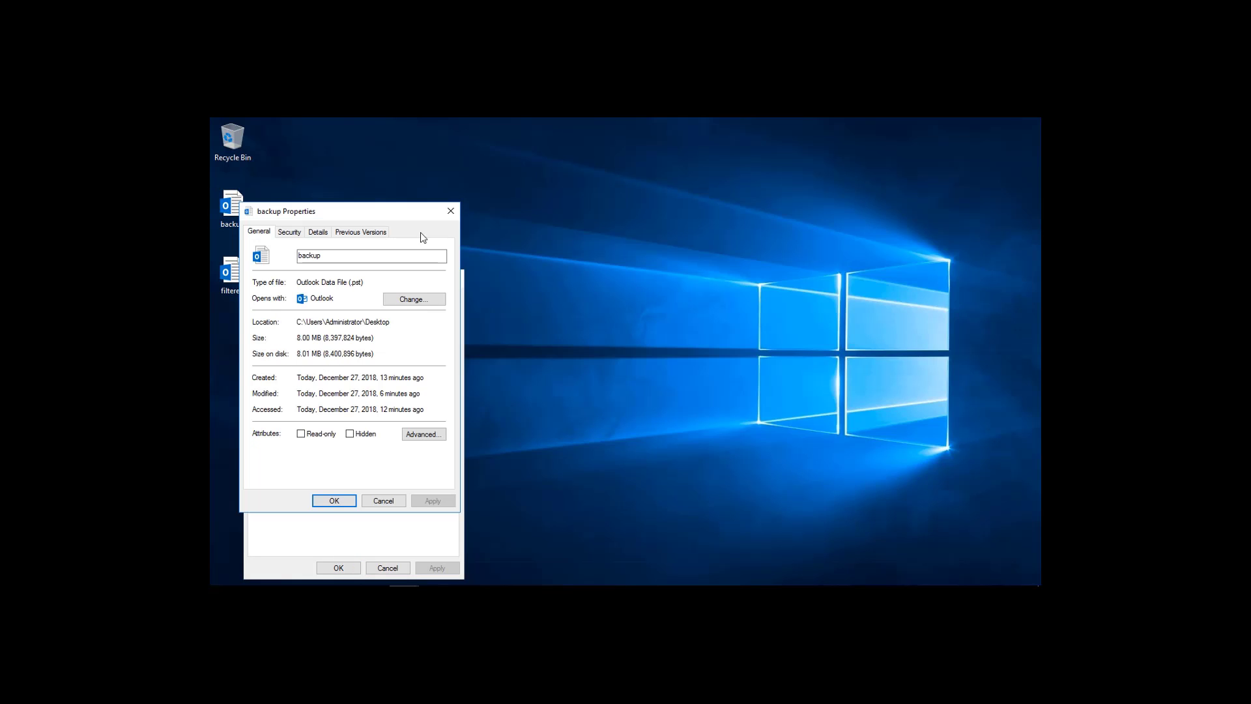
{"action": "left_click", "coordinate": [450, 212]}
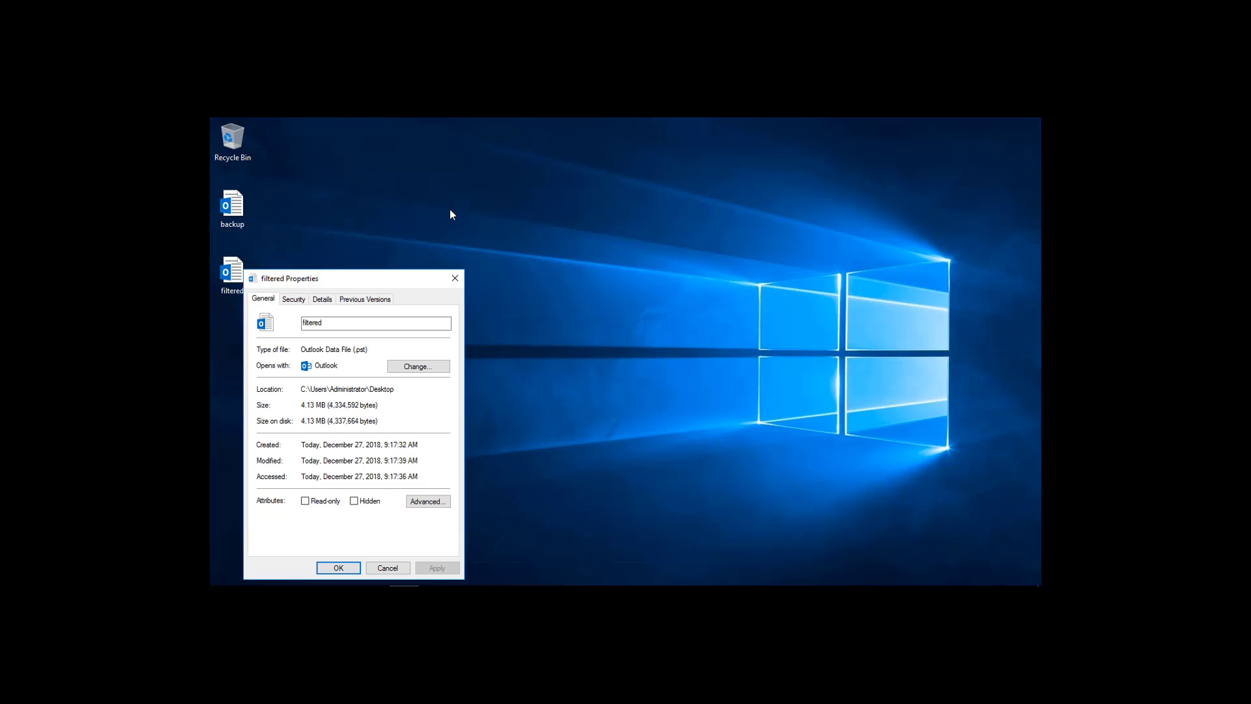
{"action": "left_click", "coordinate": [457, 278]}
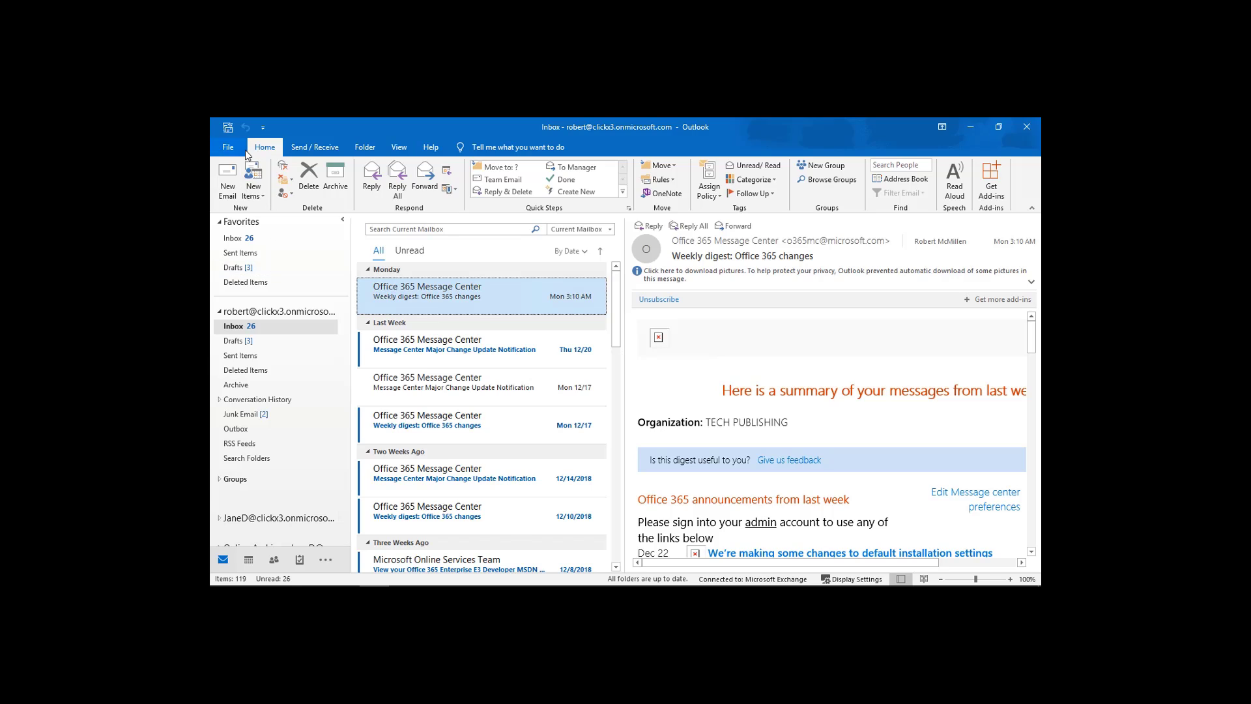
Open the 'filtered' data file from the Desktop and view its Outlook Data File Inbox.
{"action": "left_click", "coordinate": [242, 151]}
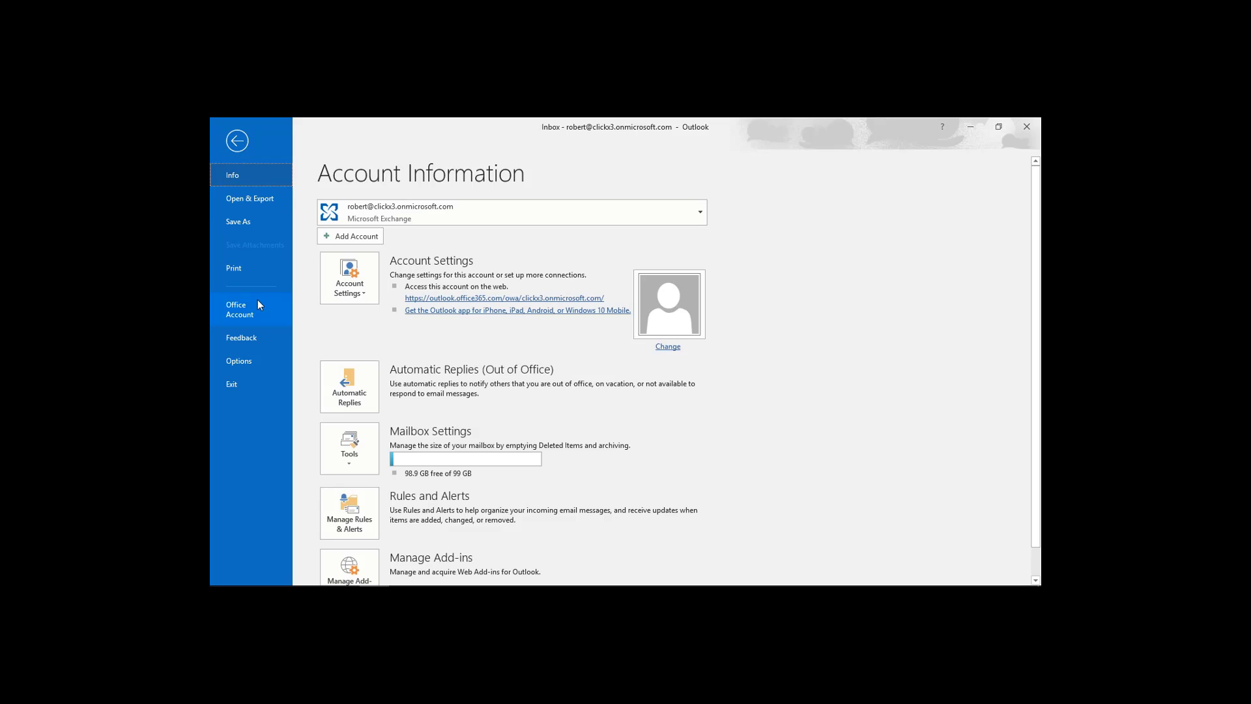
{"action": "left_click", "coordinate": [254, 197]}
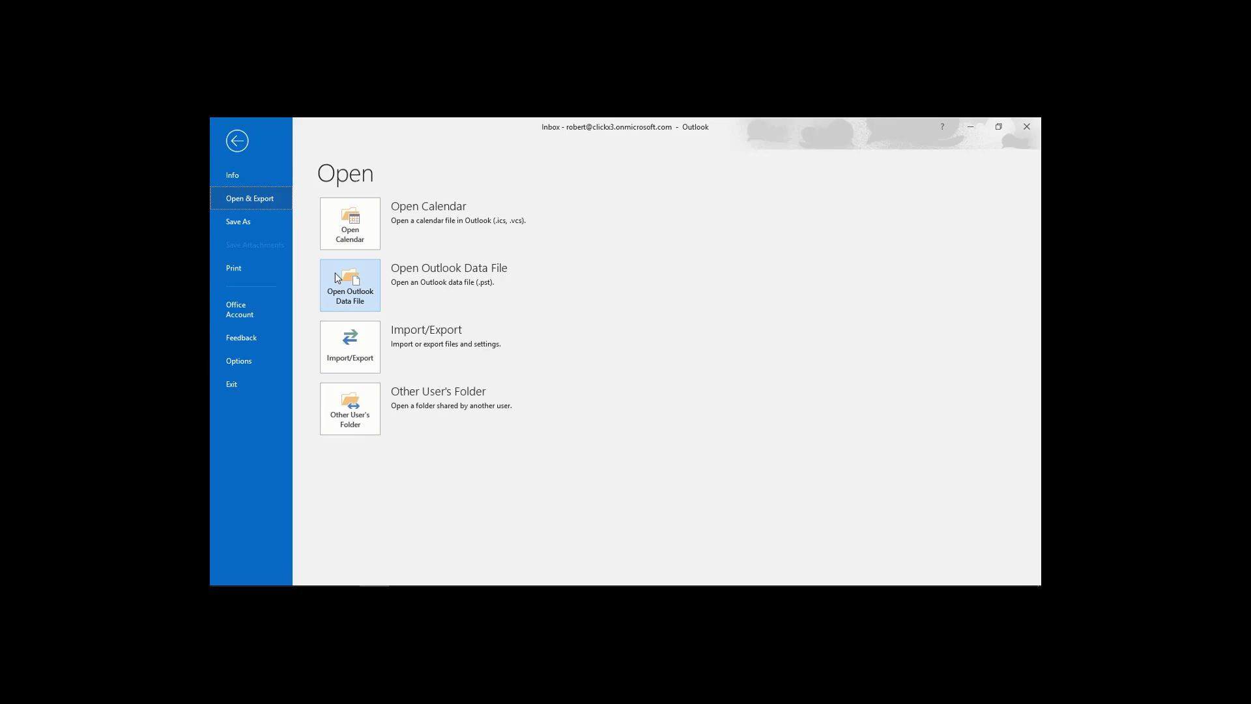
{"action": "left_click", "coordinate": [350, 285]}
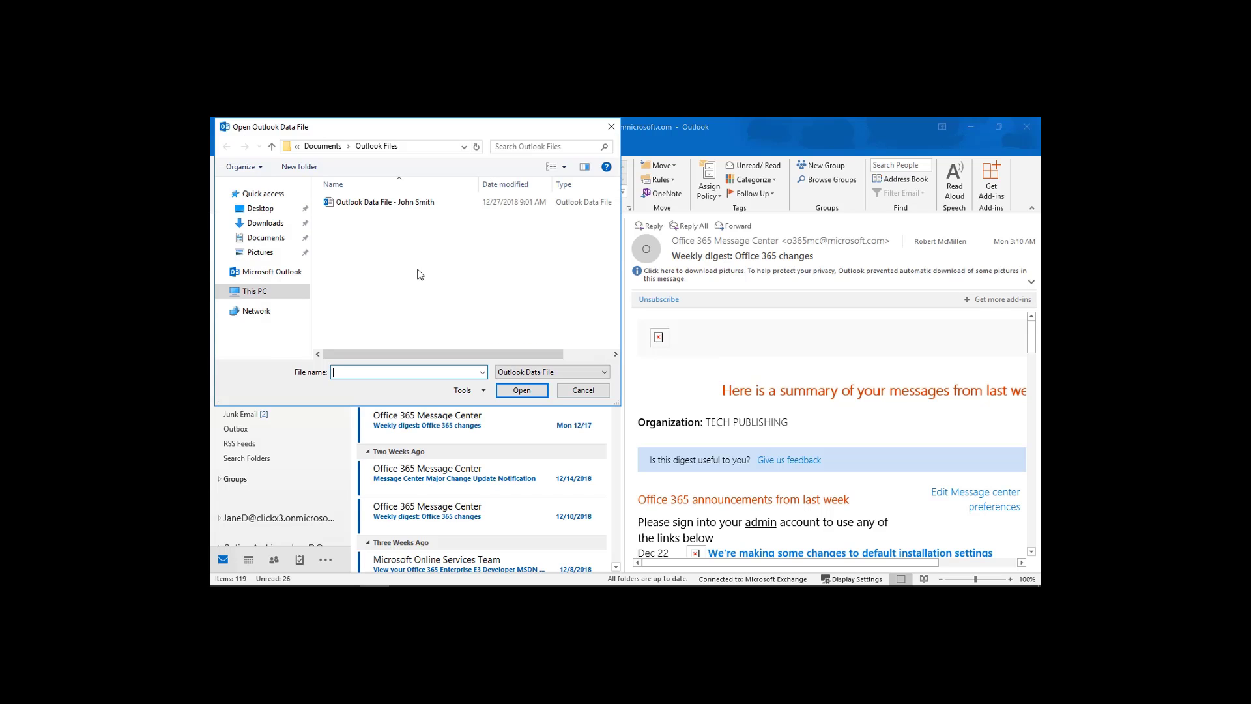
{"action": "left_click", "coordinate": [260, 209]}
{"action": "double_click", "coordinate": [362, 217]}
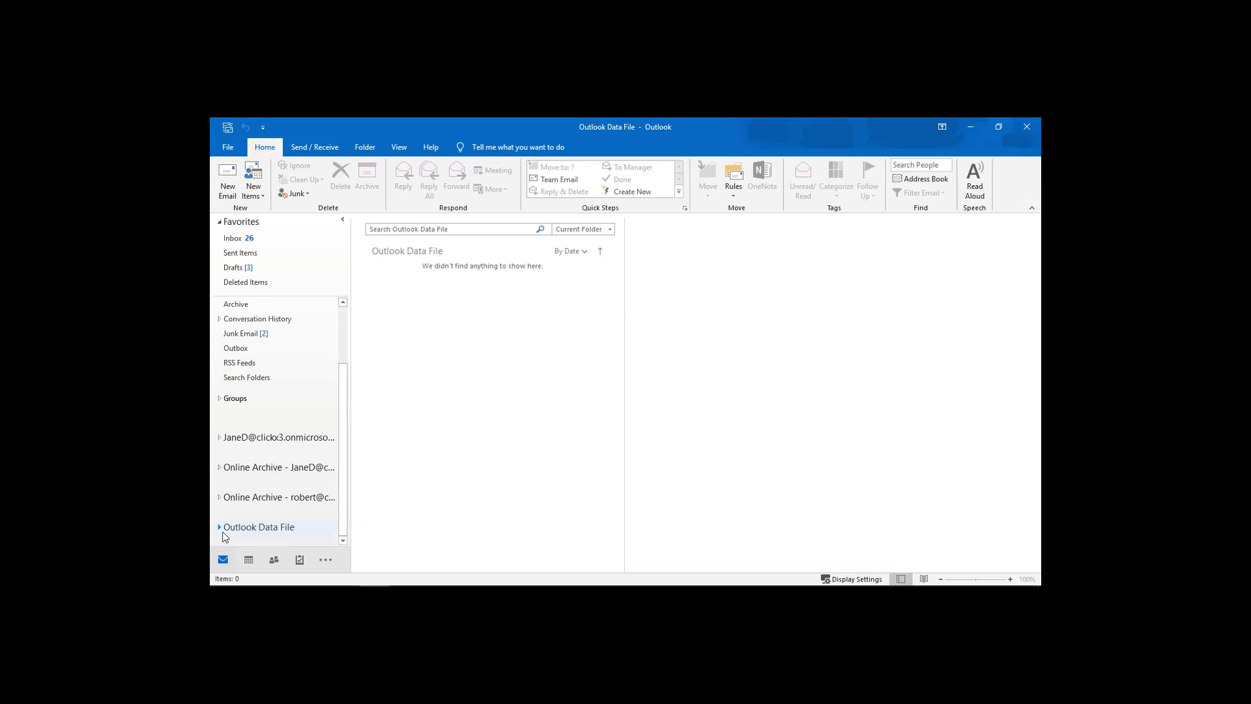
{"action": "left_click", "coordinate": [220, 528]}
{"action": "scroll", "coordinate": [295, 490], "scroll_direction": "down", "scroll_amount": 3}
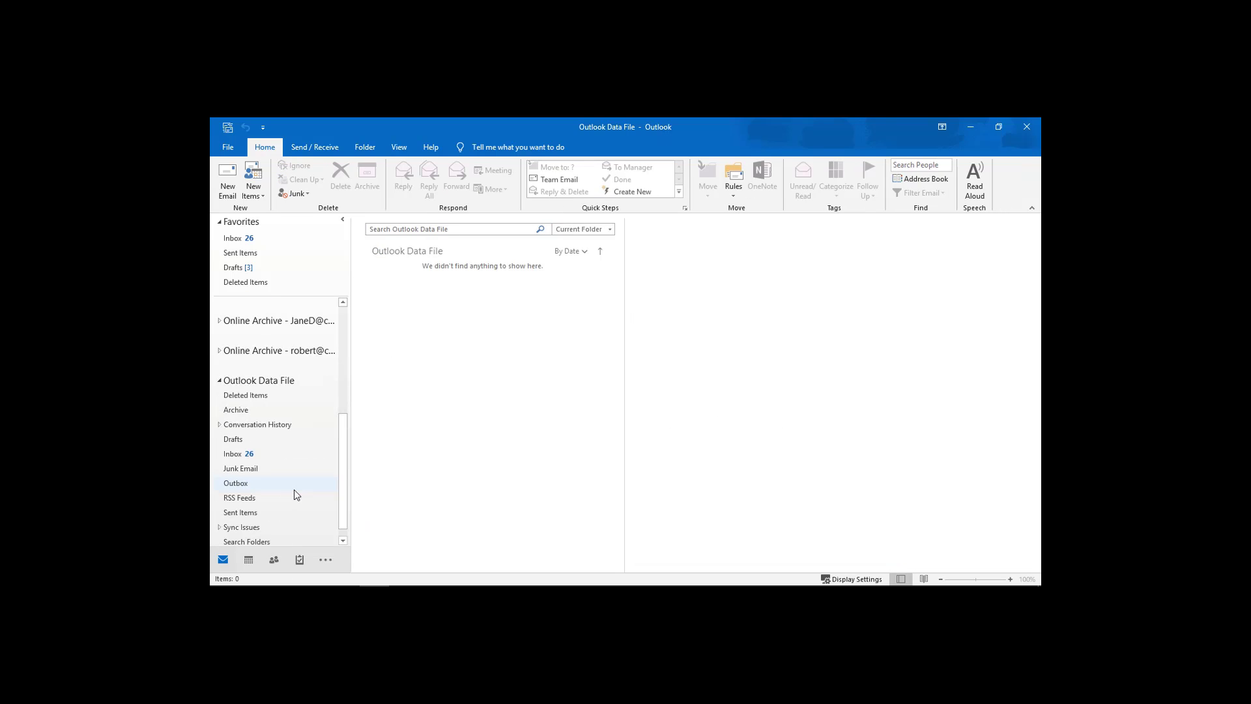
{"action": "left_click", "coordinate": [236, 459]}
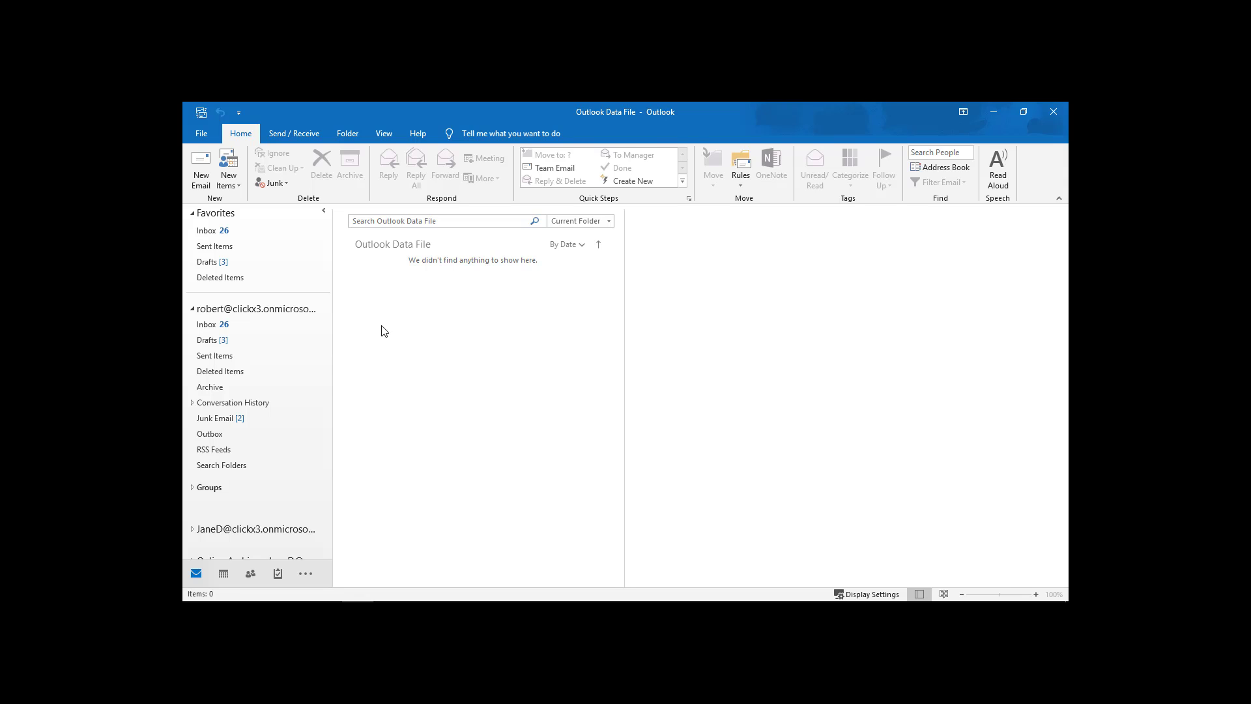
Glance at People, return to Mail, and bring up the File > Open & Export page.
{"action": "left_click", "coordinate": [252, 576]}
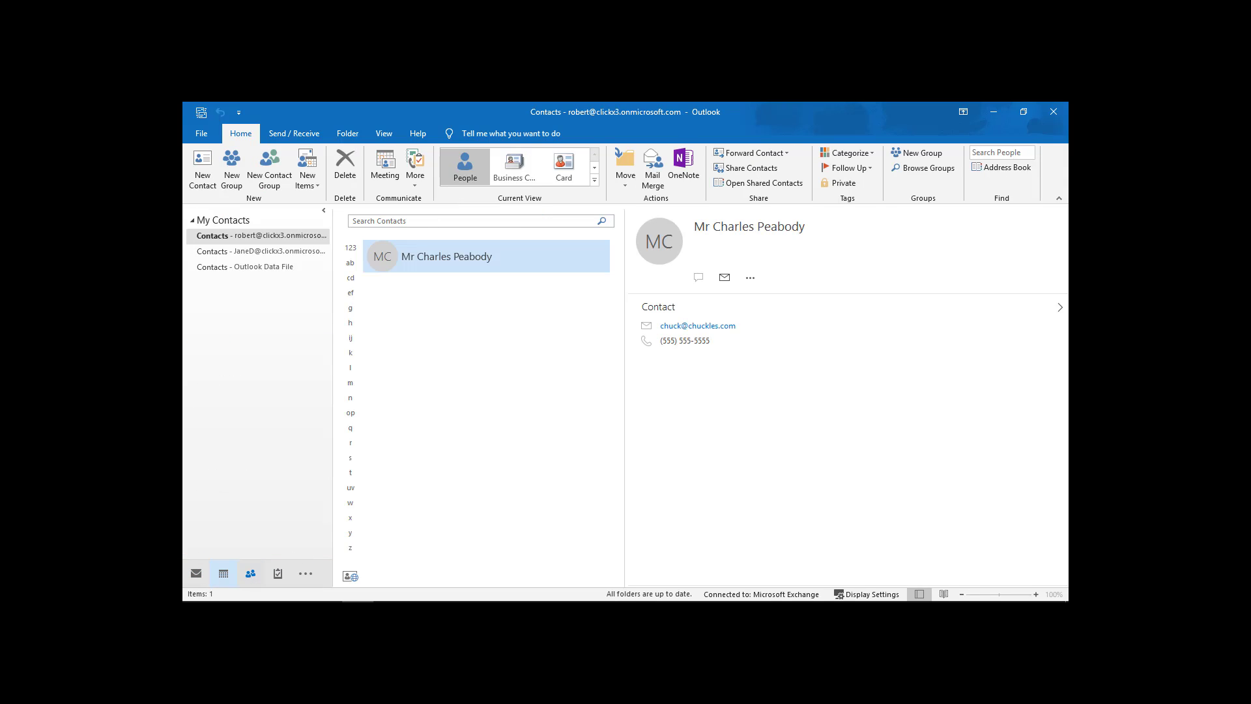
{"action": "left_click", "coordinate": [196, 574]}
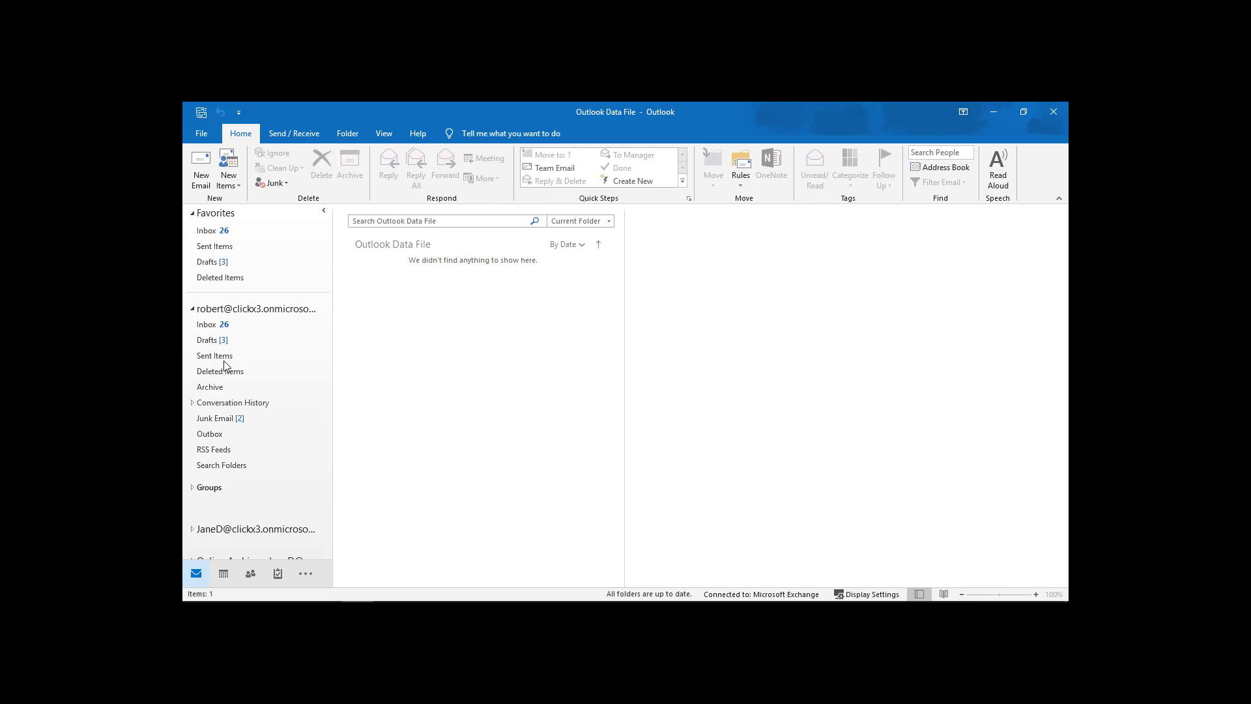
{"action": "left_click", "coordinate": [202, 134]}
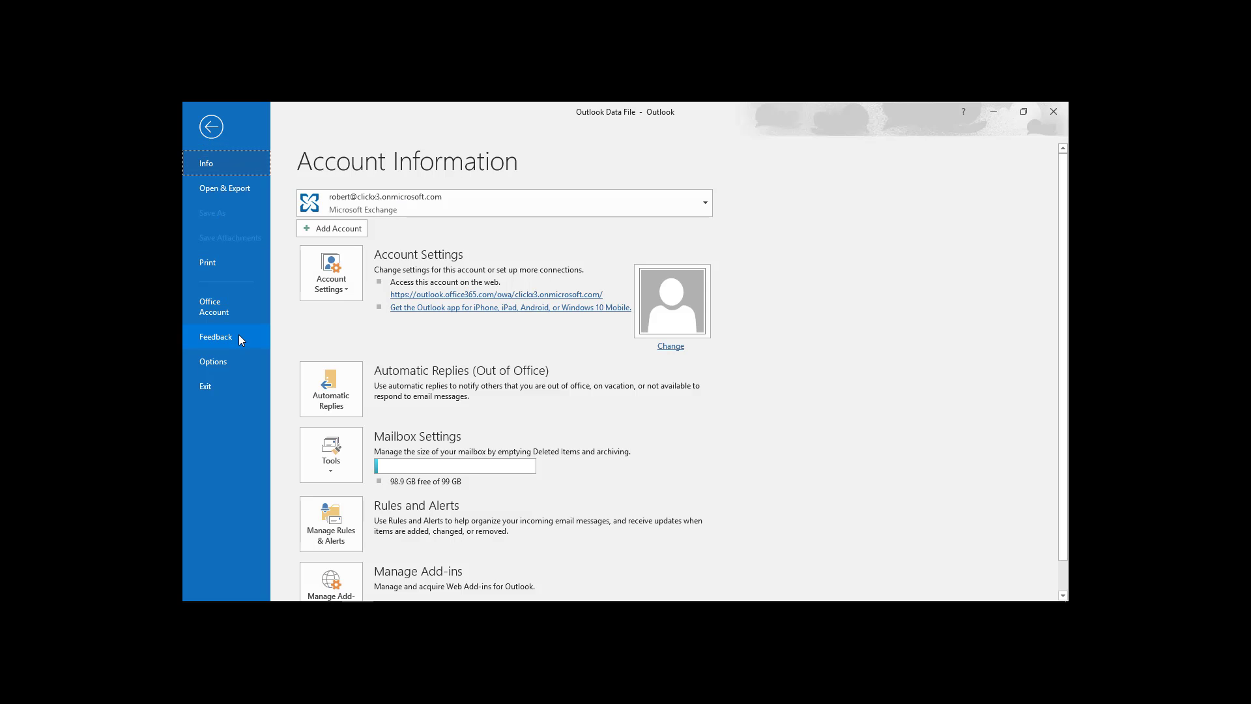
{"action": "left_click", "coordinate": [223, 190]}
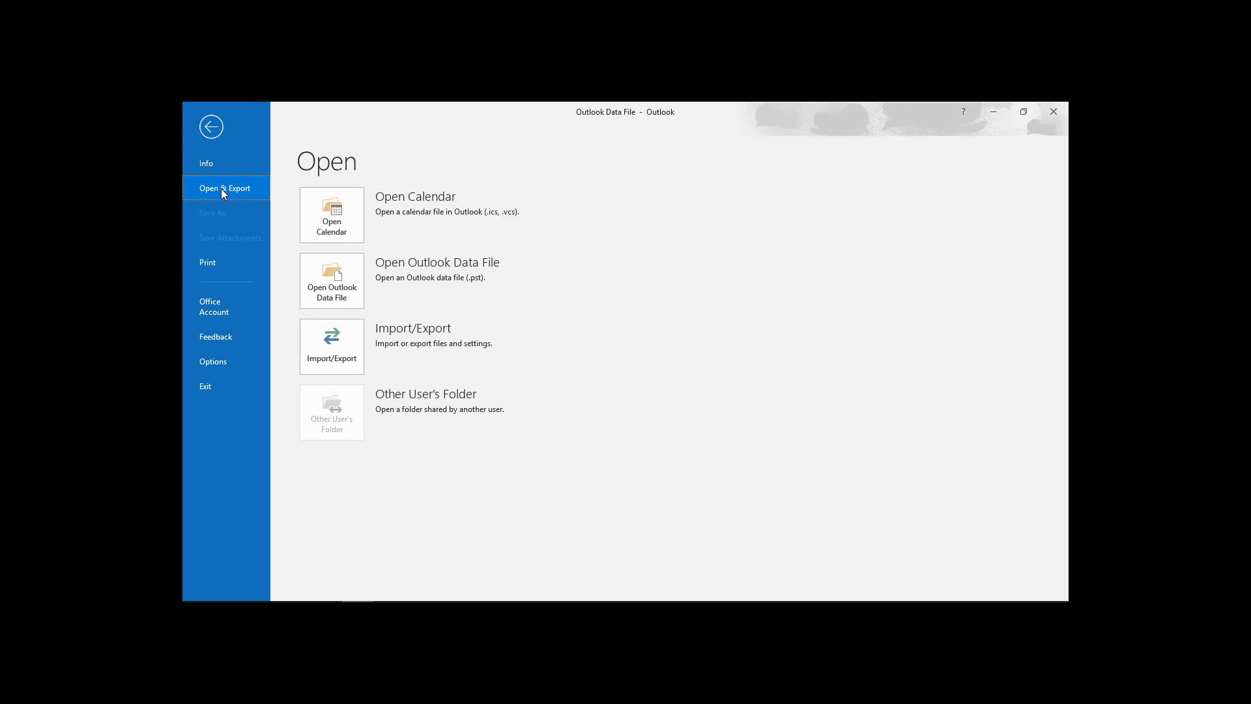
Start an Import/Export to a file of type Outlook Data File (.pst).
{"action": "left_click", "coordinate": [335, 346]}
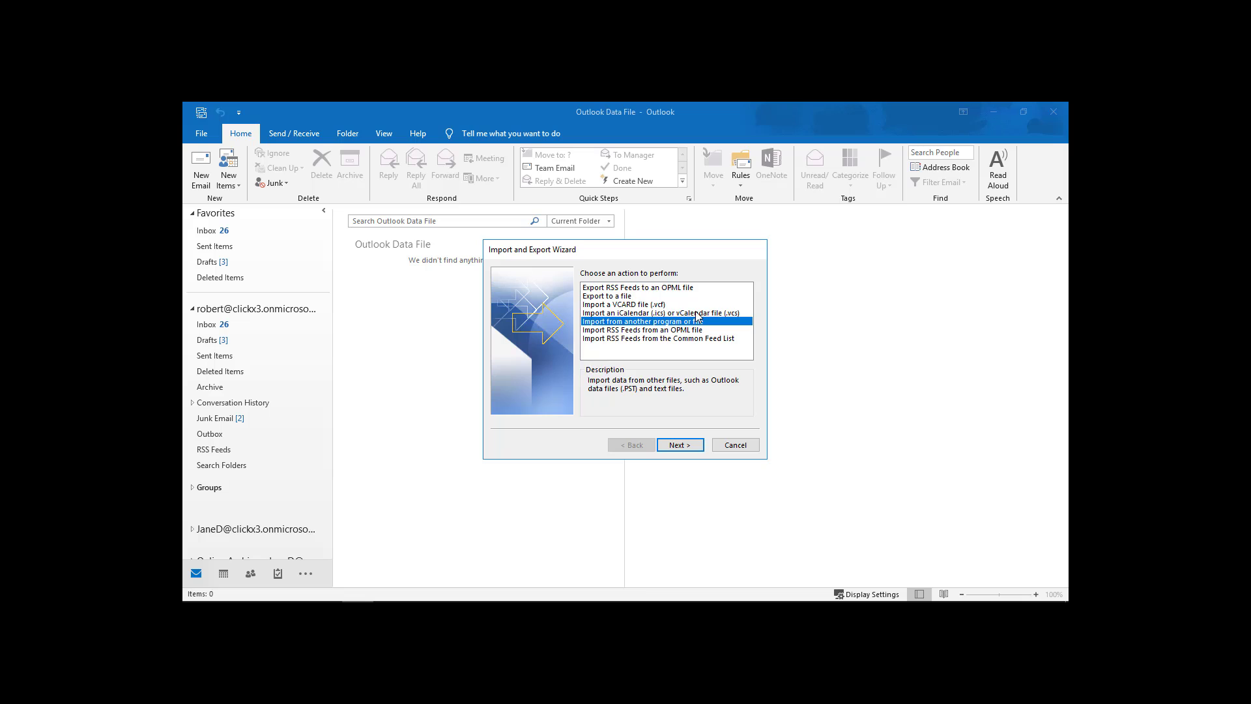
{"action": "left_click", "coordinate": [612, 297]}
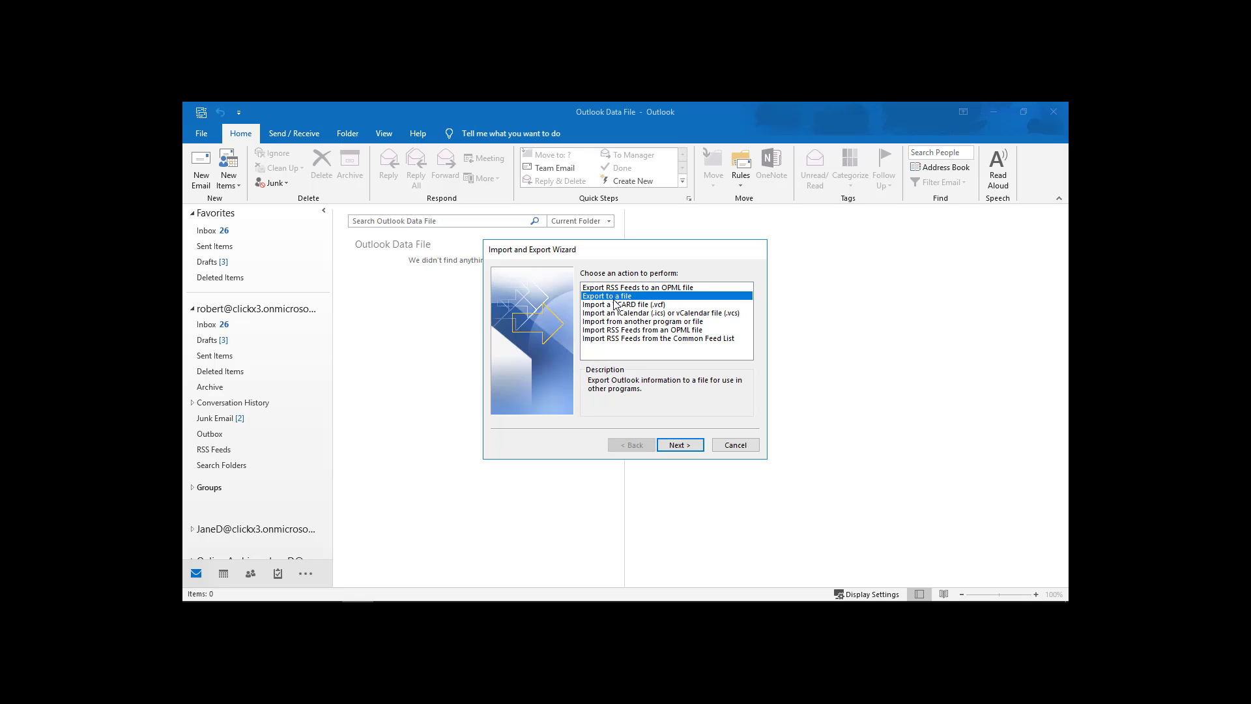
{"action": "left_click", "coordinate": [672, 446]}
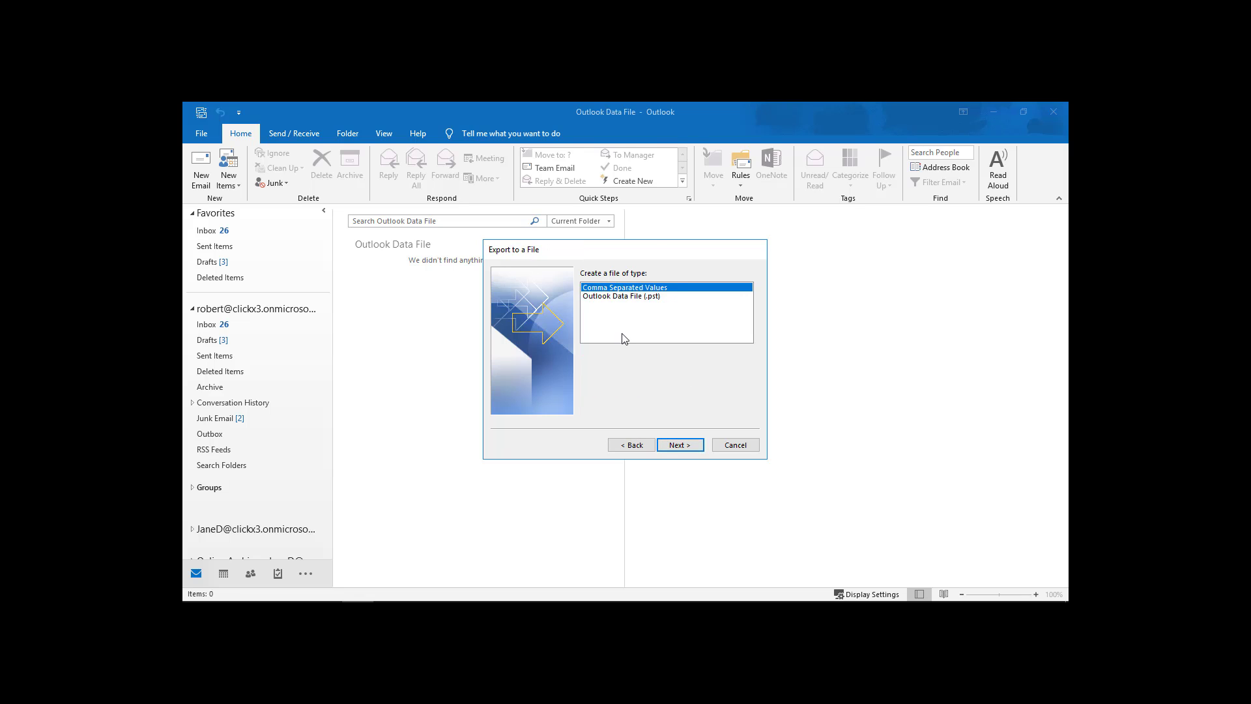
{"action": "left_click", "coordinate": [626, 296]}
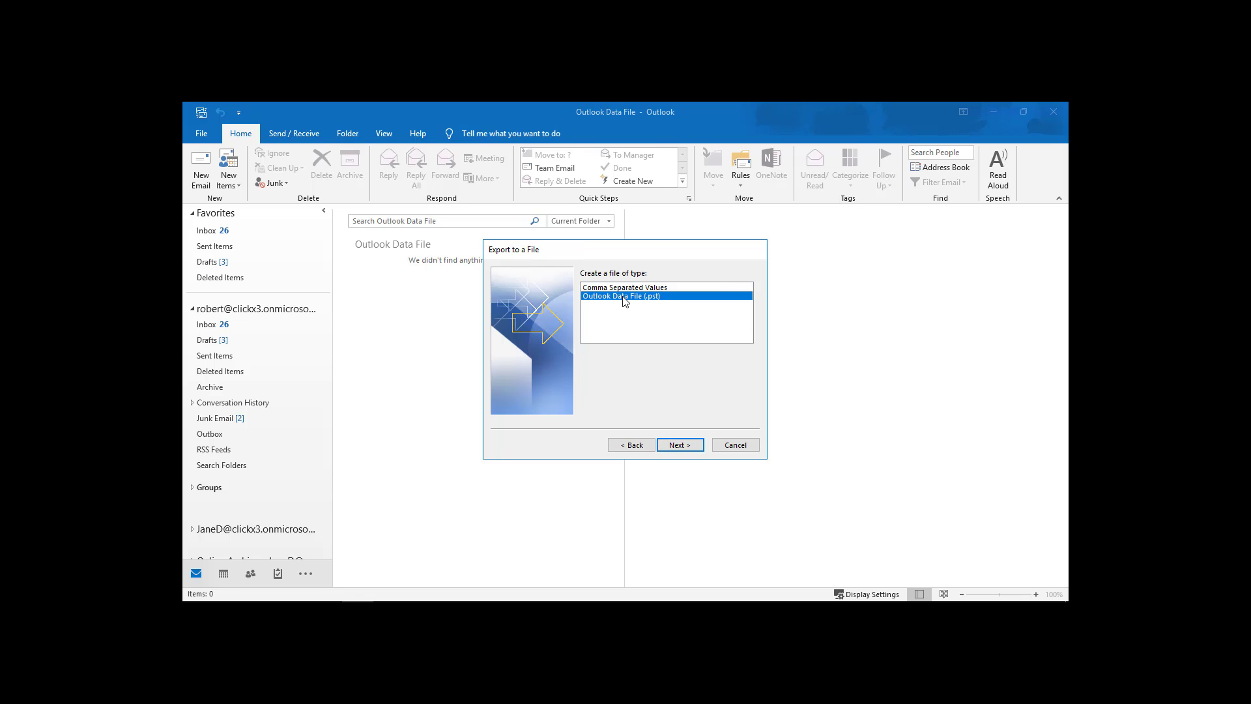
{"action": "left_click", "coordinate": [678, 445]}
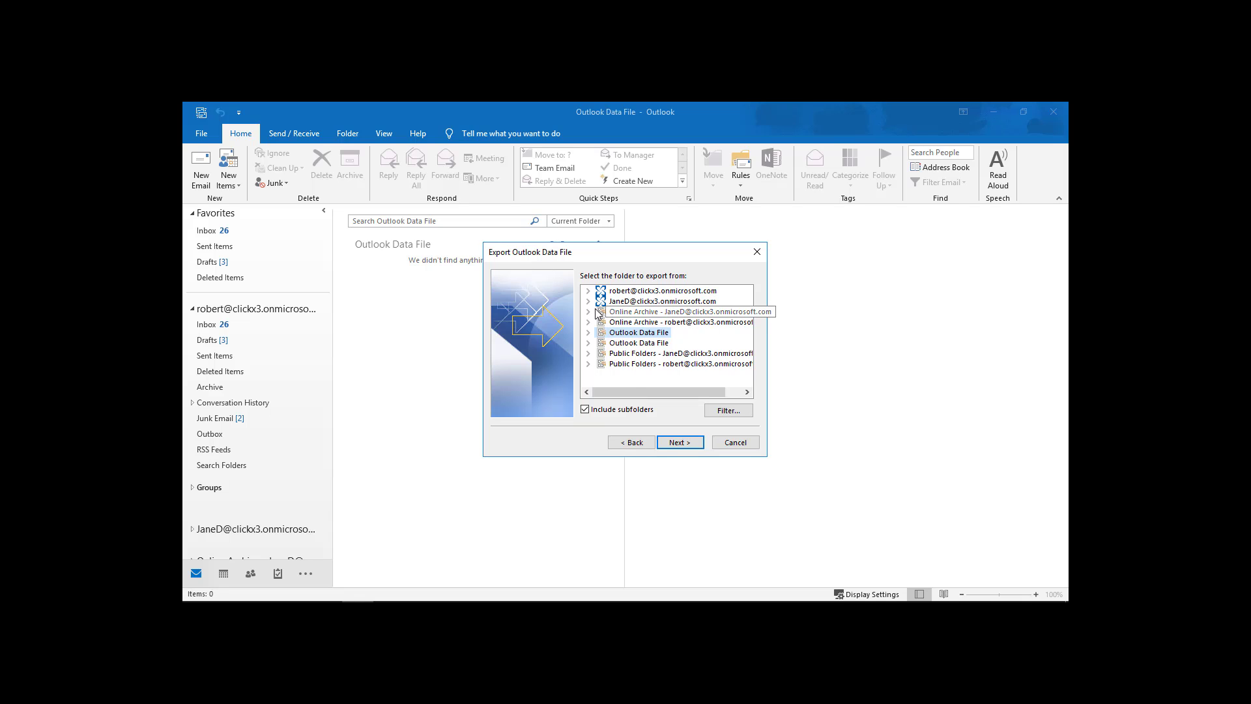
Choose only the Contacts folder for export, with Include subfolders unchecked.
{"action": "left_click", "coordinate": [589, 291]}
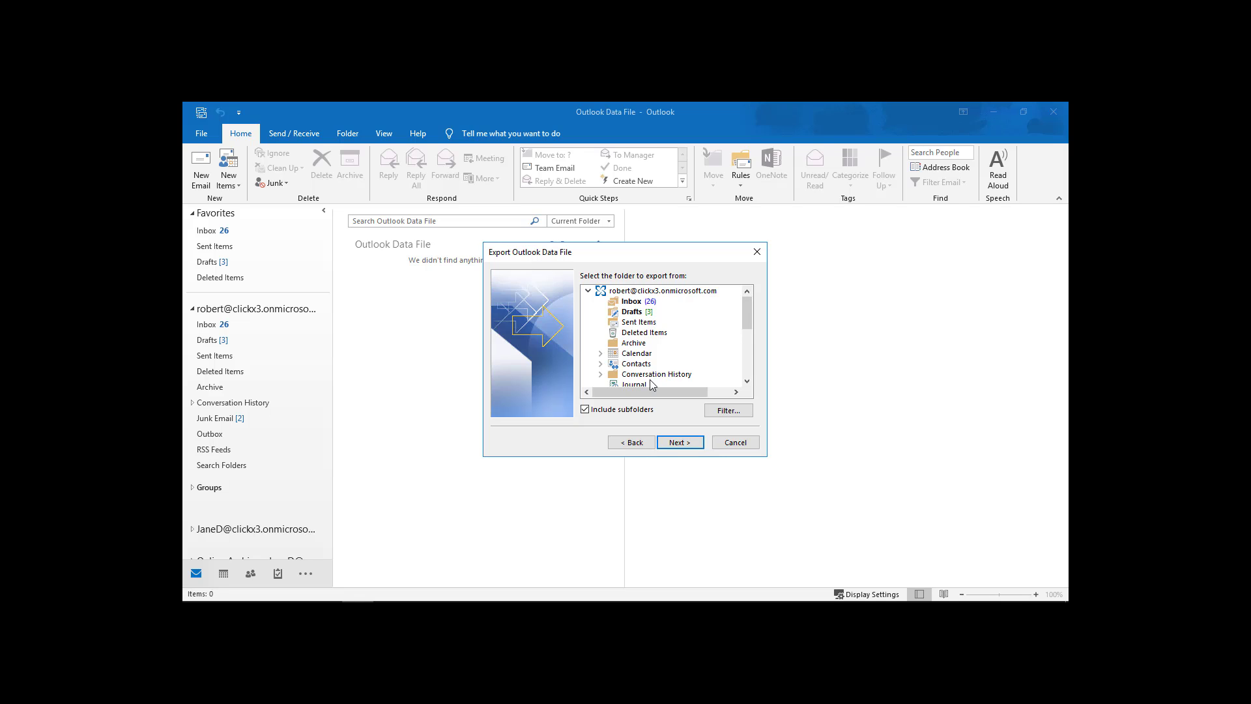
{"action": "left_click", "coordinate": [633, 365]}
{"action": "left_click", "coordinate": [586, 410]}
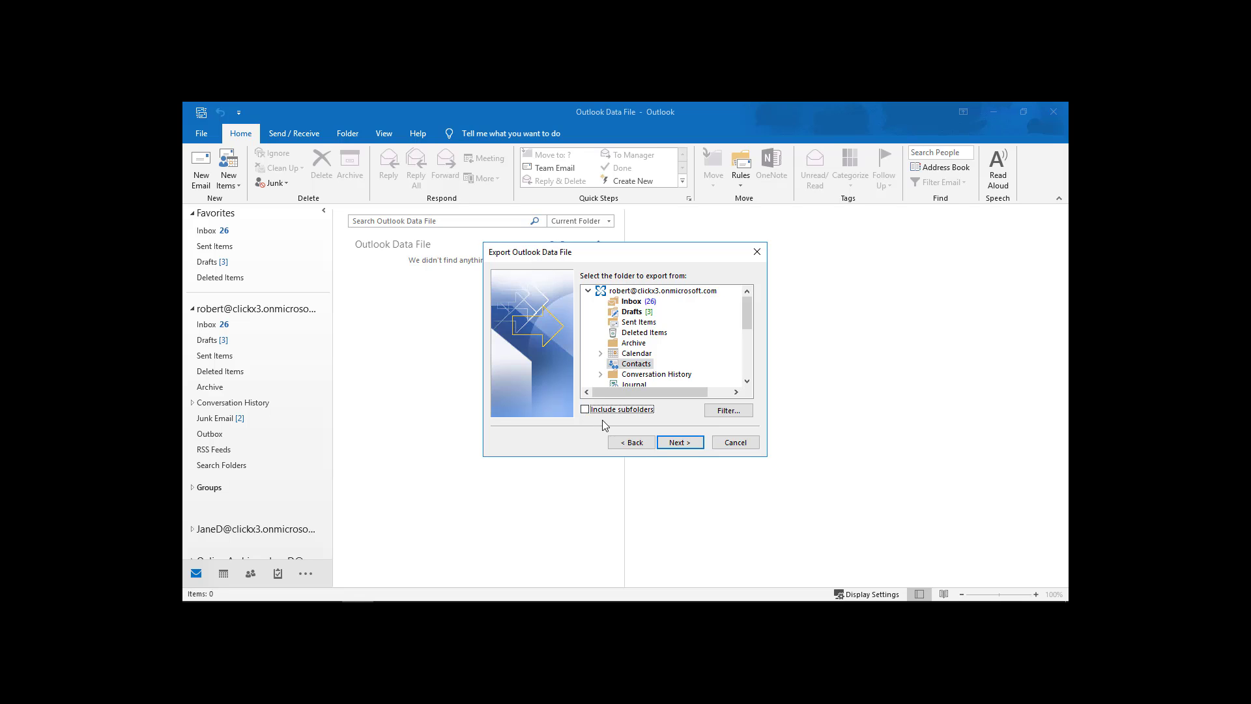
{"action": "left_click", "coordinate": [643, 367]}
{"action": "left_click", "coordinate": [678, 444]}
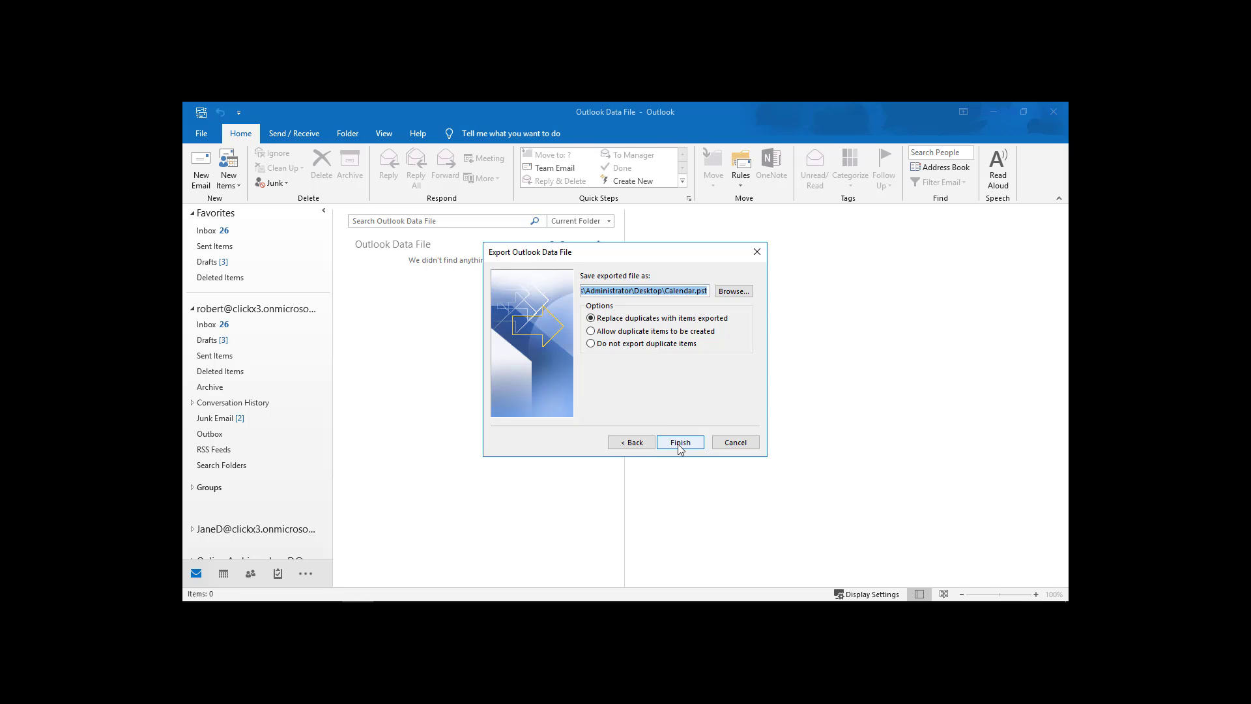
Save the export as 'Contacts' on the Desktop and finish it without a password.
{"action": "left_click", "coordinate": [728, 291]}
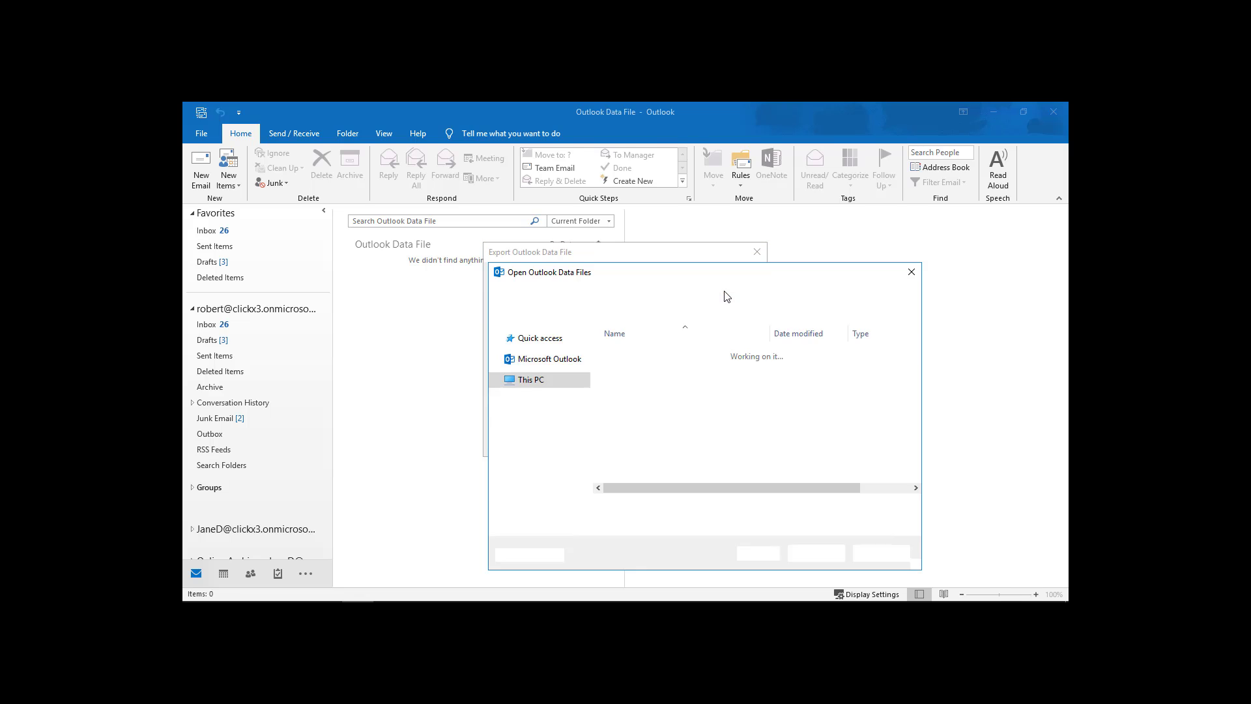
{"action": "type", "text": "Contacts"}
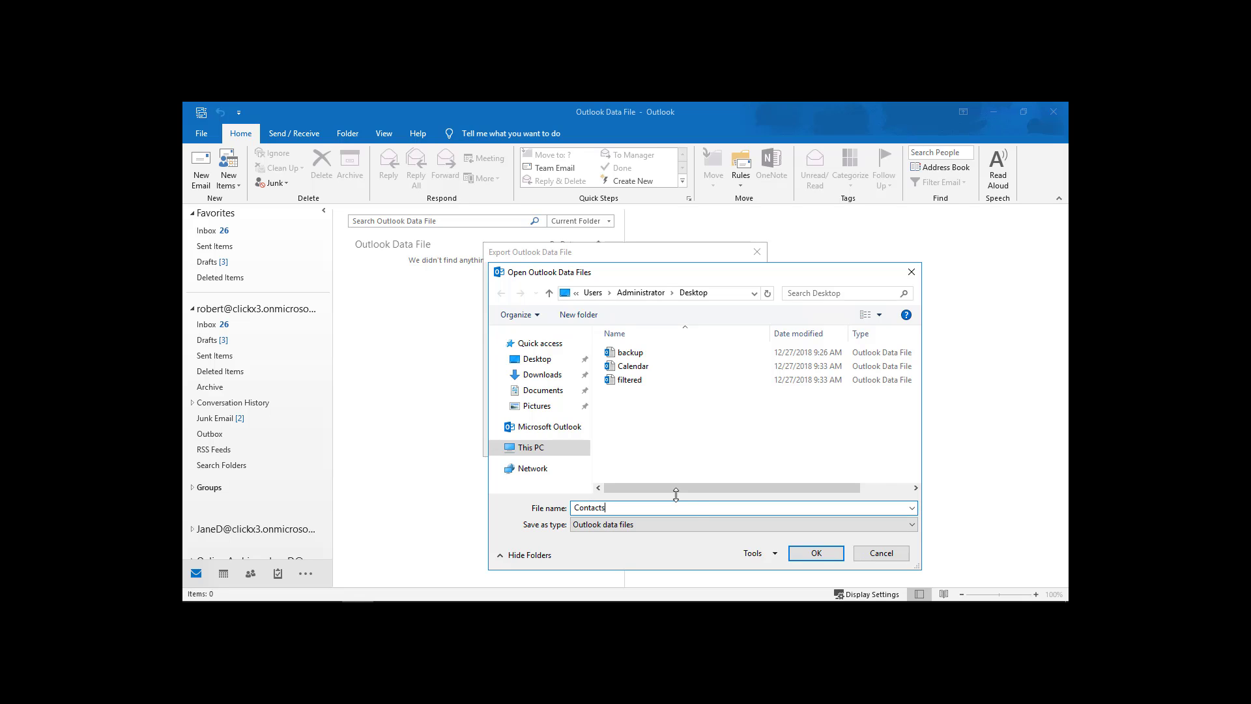
{"action": "left_click", "coordinate": [815, 554]}
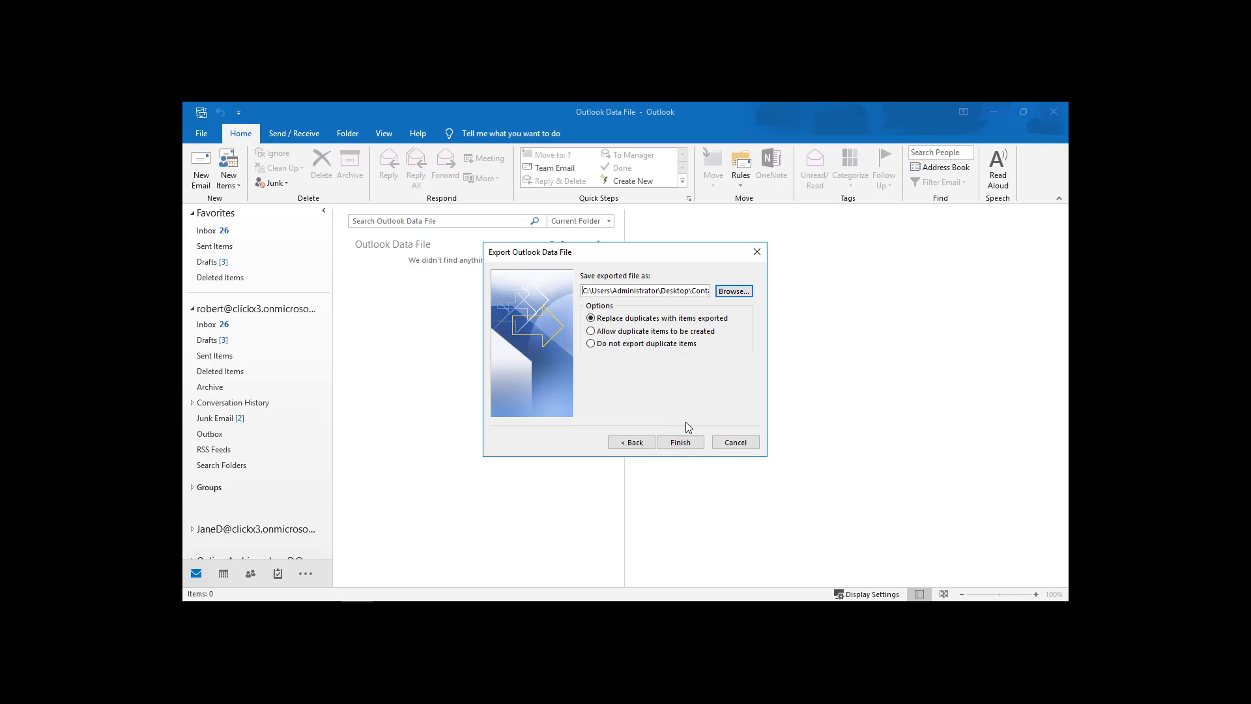
{"action": "left_click", "coordinate": [685, 445]}
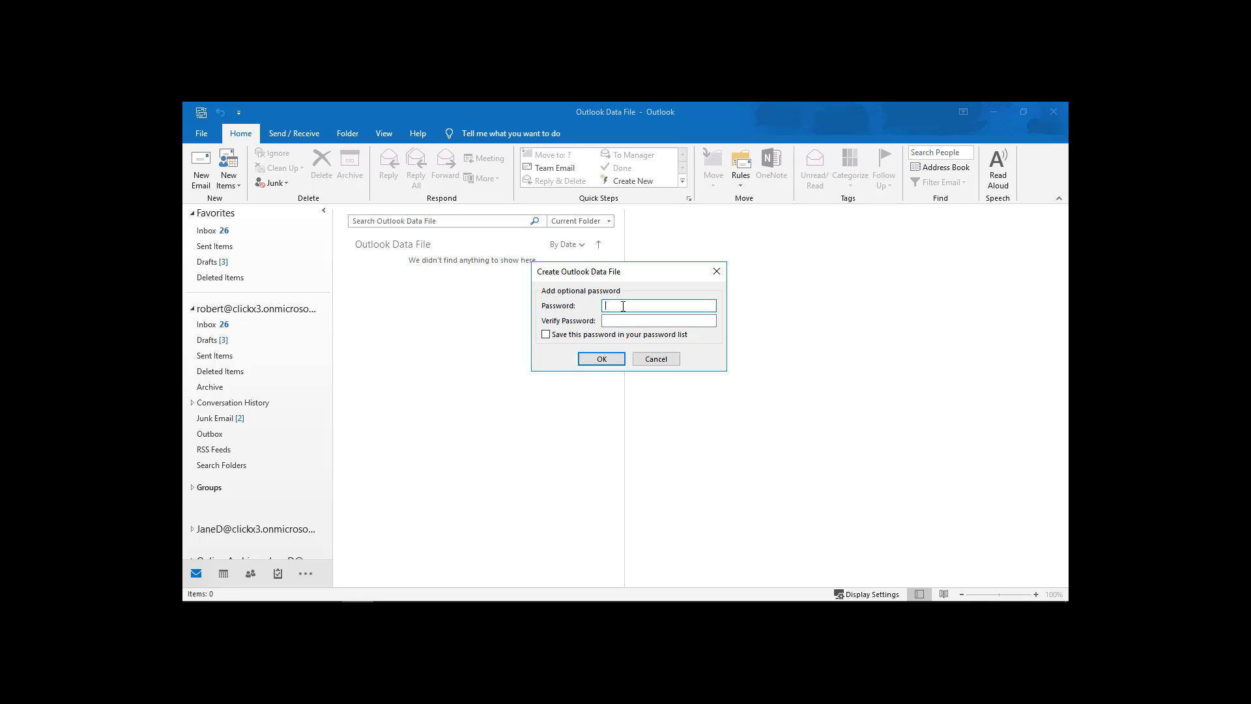
{"action": "left_click", "coordinate": [602, 359]}
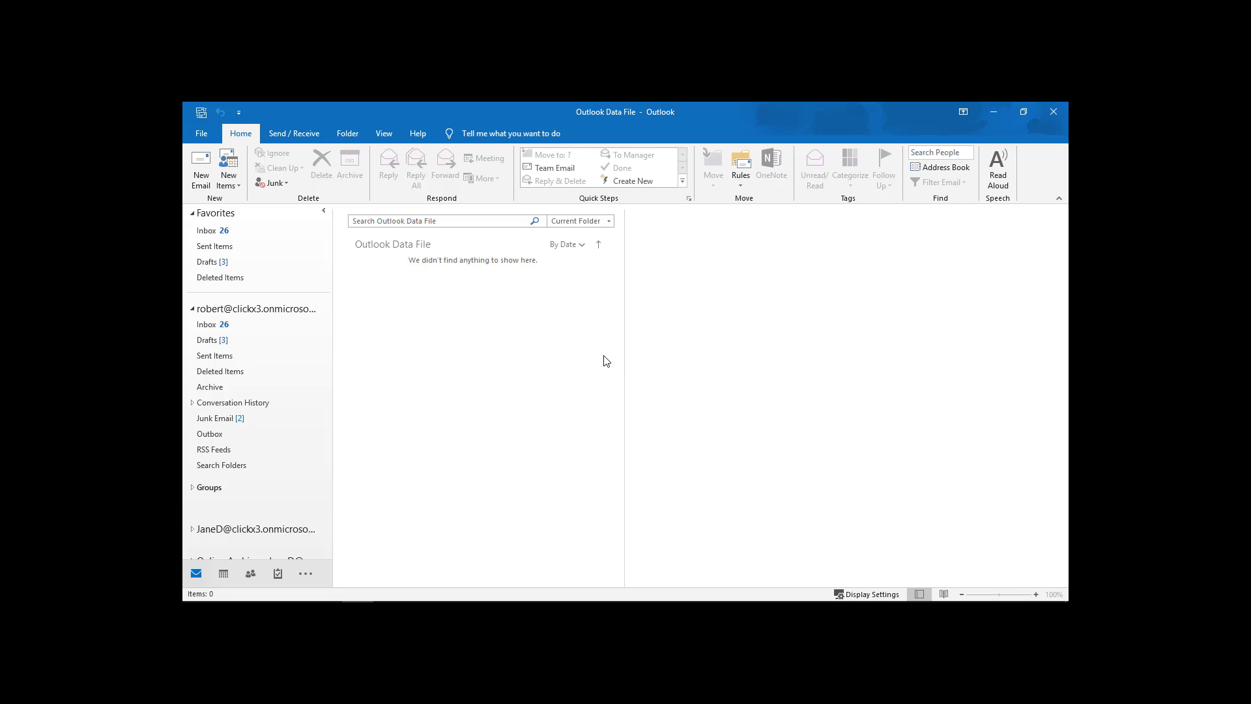
{"action": "left_click", "coordinate": [995, 112]}
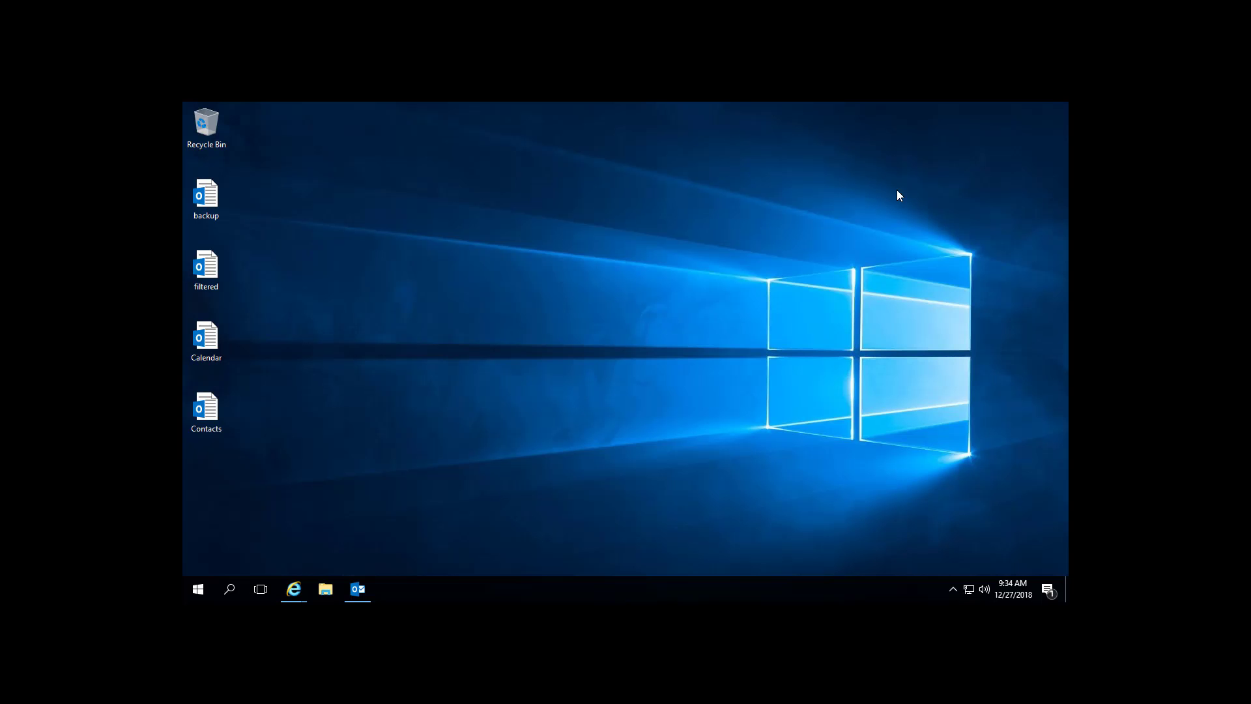
{"action": "left_click", "coordinate": [208, 409]}
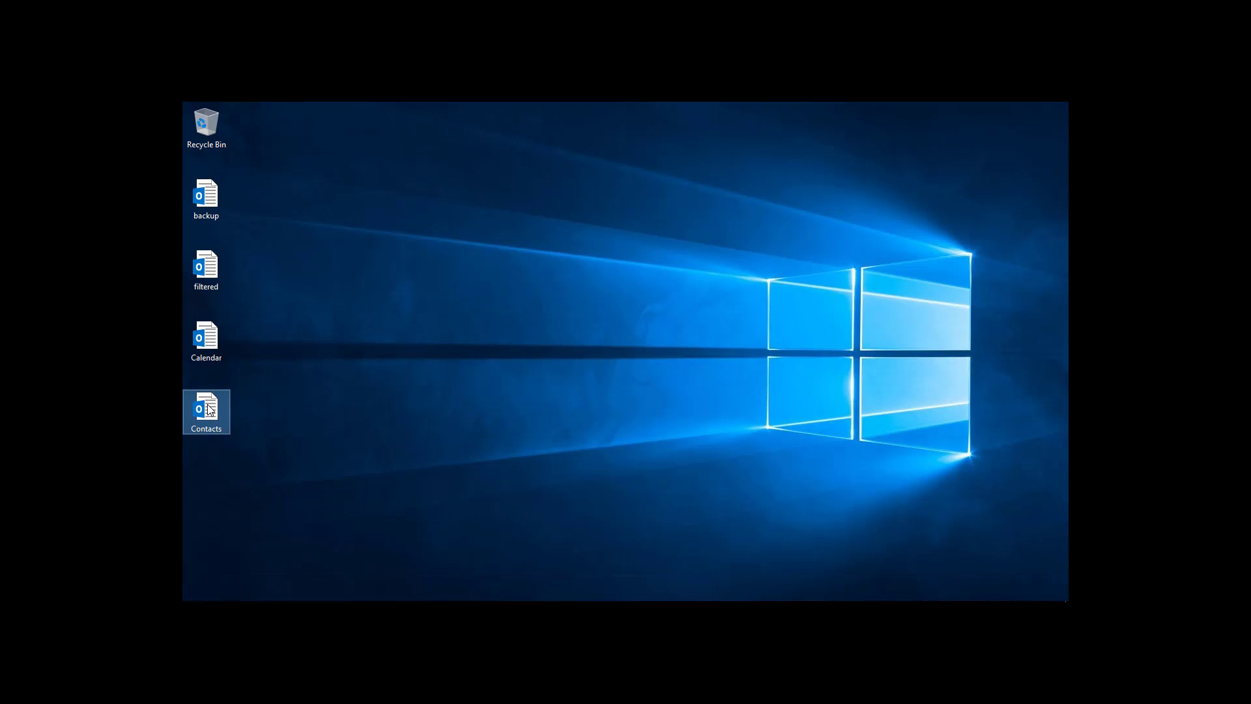
{"action": "right_click", "coordinate": [209, 409]}
{"action": "left_click", "coordinate": [240, 392]}
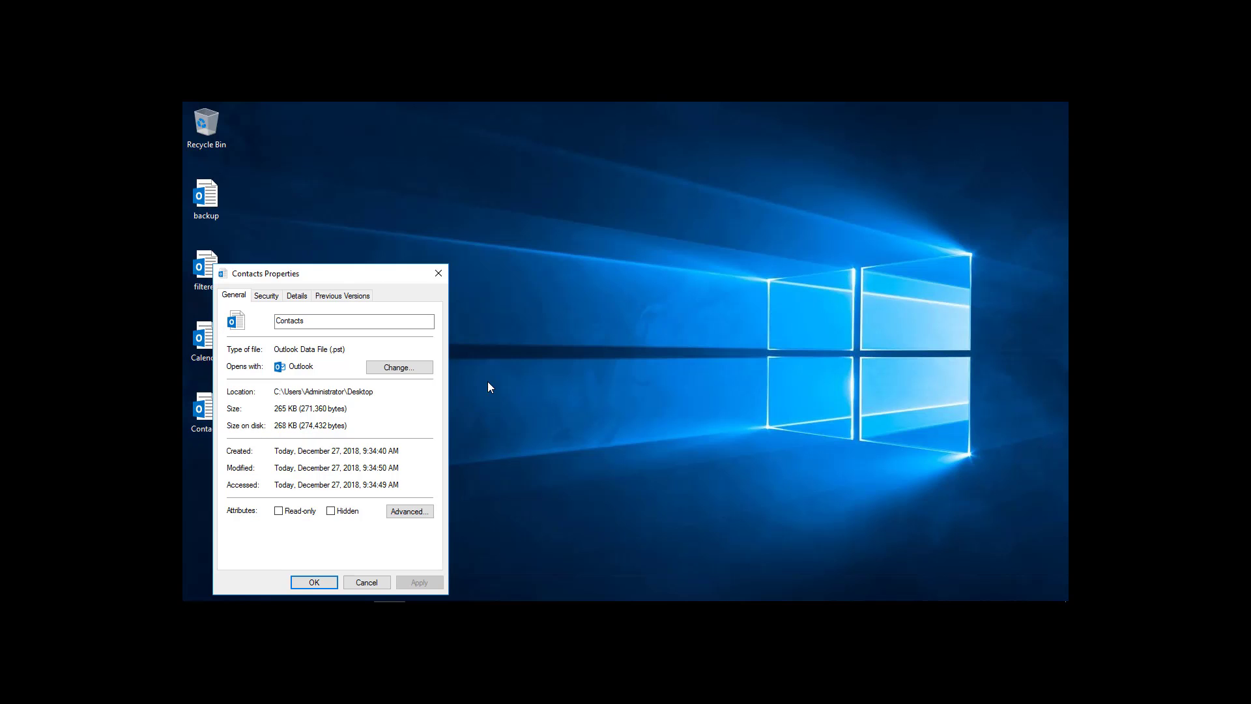
{"action": "left_click", "coordinate": [366, 583]}
{"action": "left_click", "coordinate": [361, 589]}
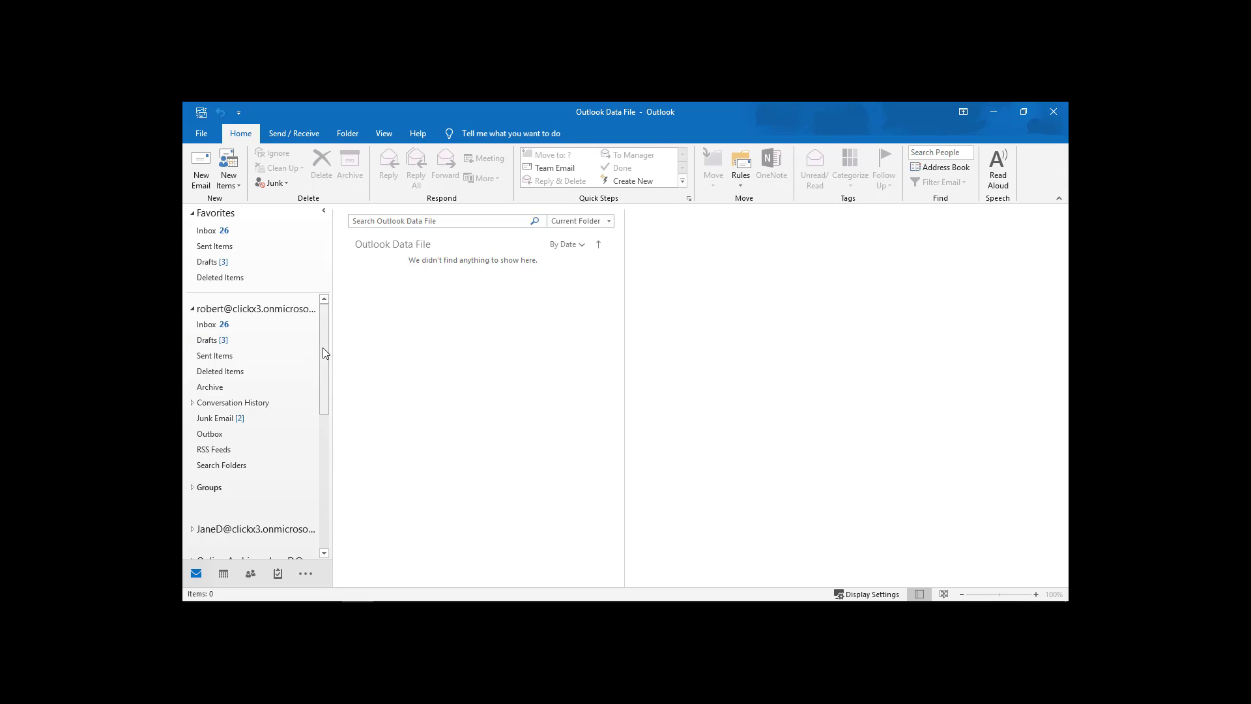
Open the exported Contacts data file from the Desktop as an Outlook data file.
{"action": "left_click", "coordinate": [205, 137]}
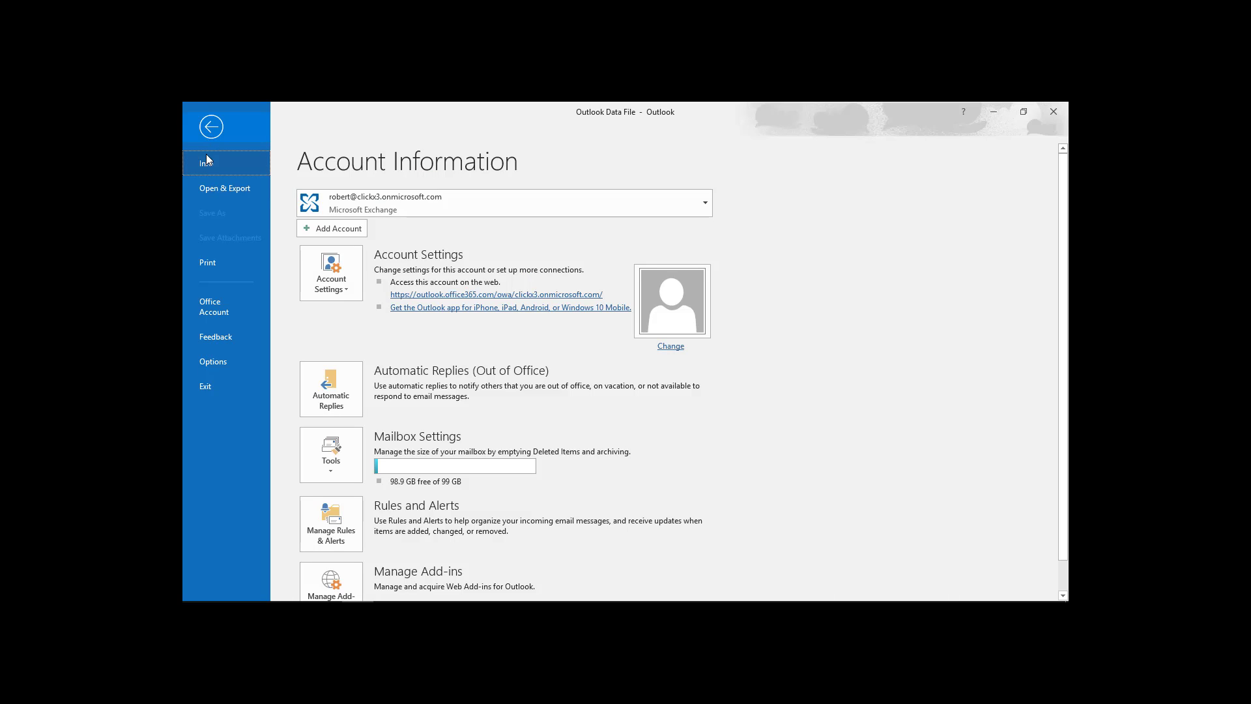
{"action": "left_click", "coordinate": [219, 189]}
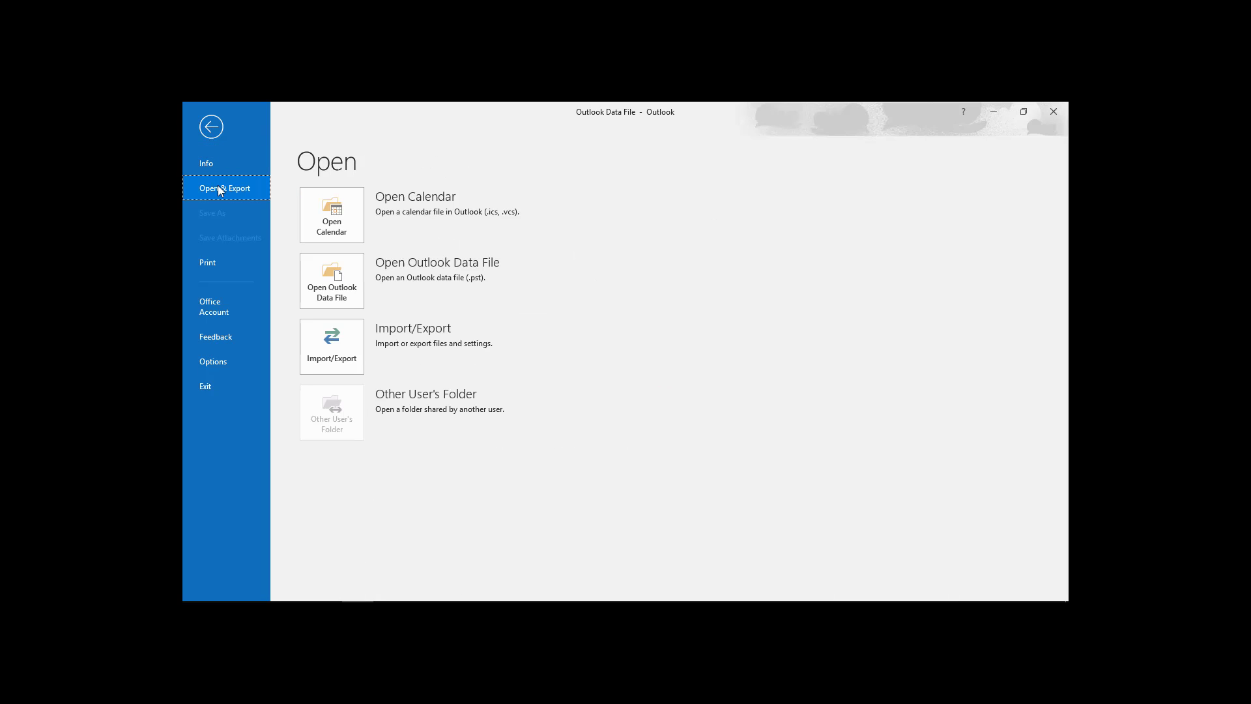
{"action": "left_click", "coordinate": [327, 272]}
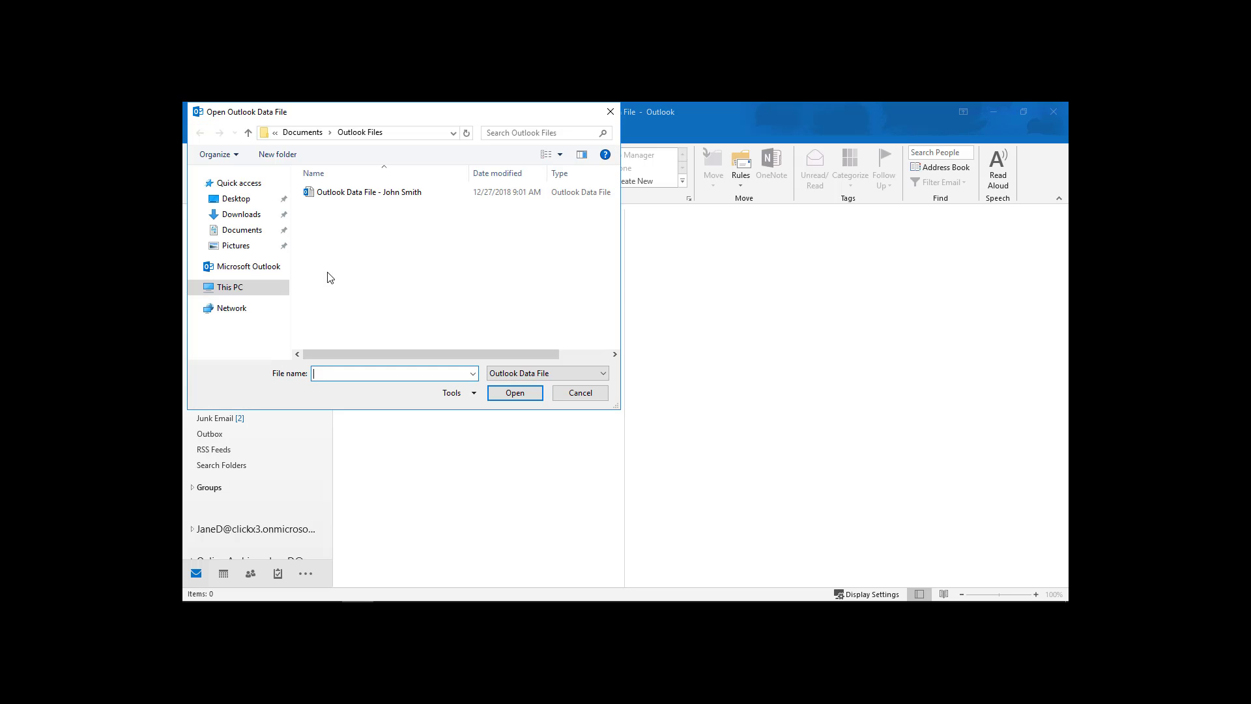
{"action": "left_click", "coordinate": [225, 198]}
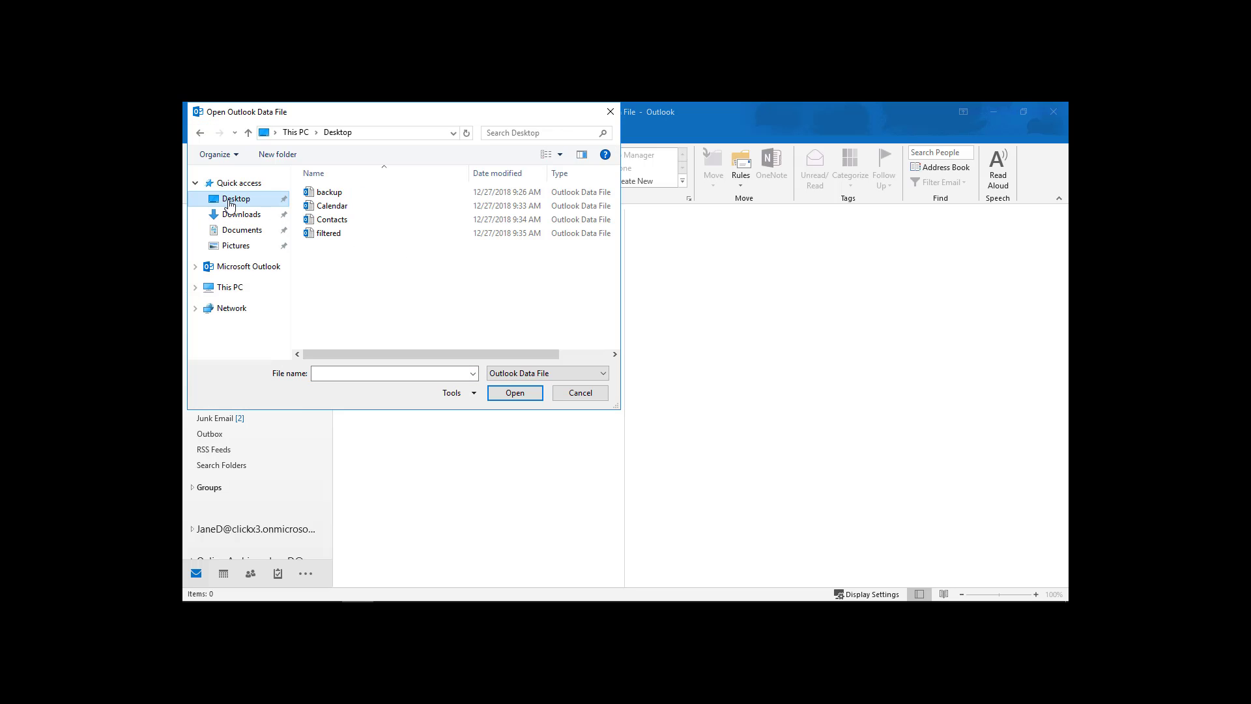
{"action": "double_click", "coordinate": [328, 221]}
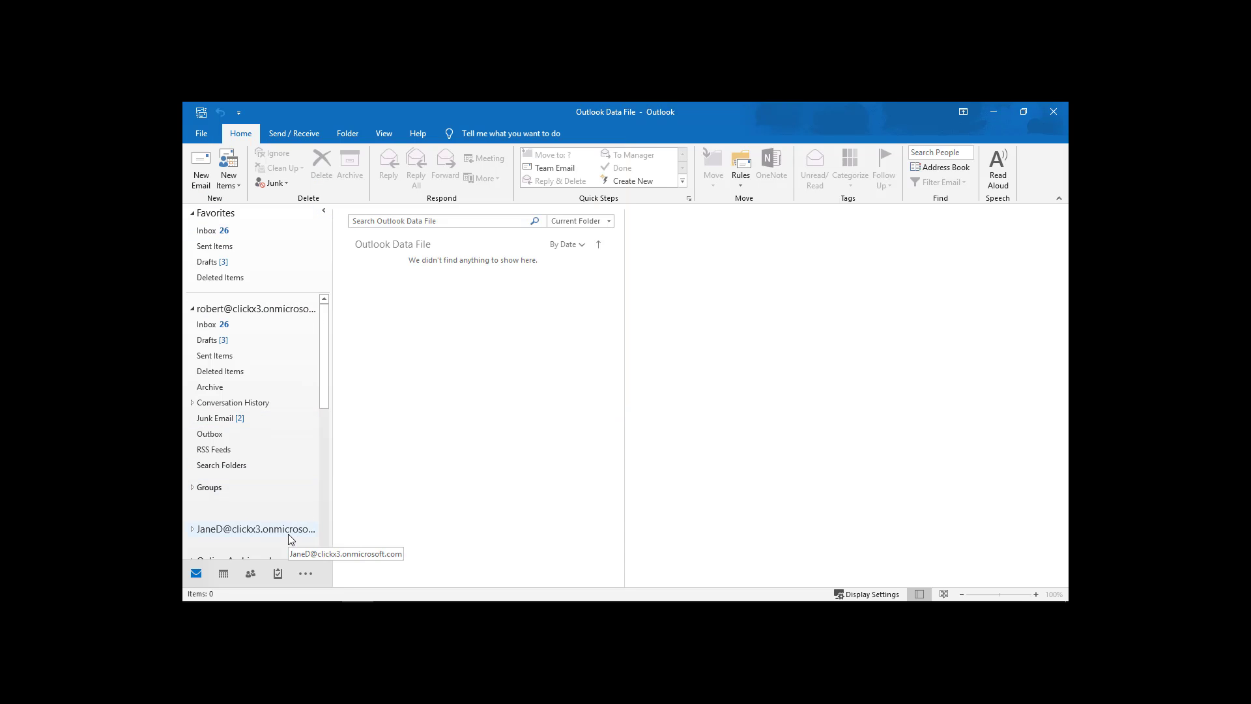
In People, compare the two Outlook Data File contacts folders to find the empty one.
{"action": "left_click", "coordinate": [252, 576]}
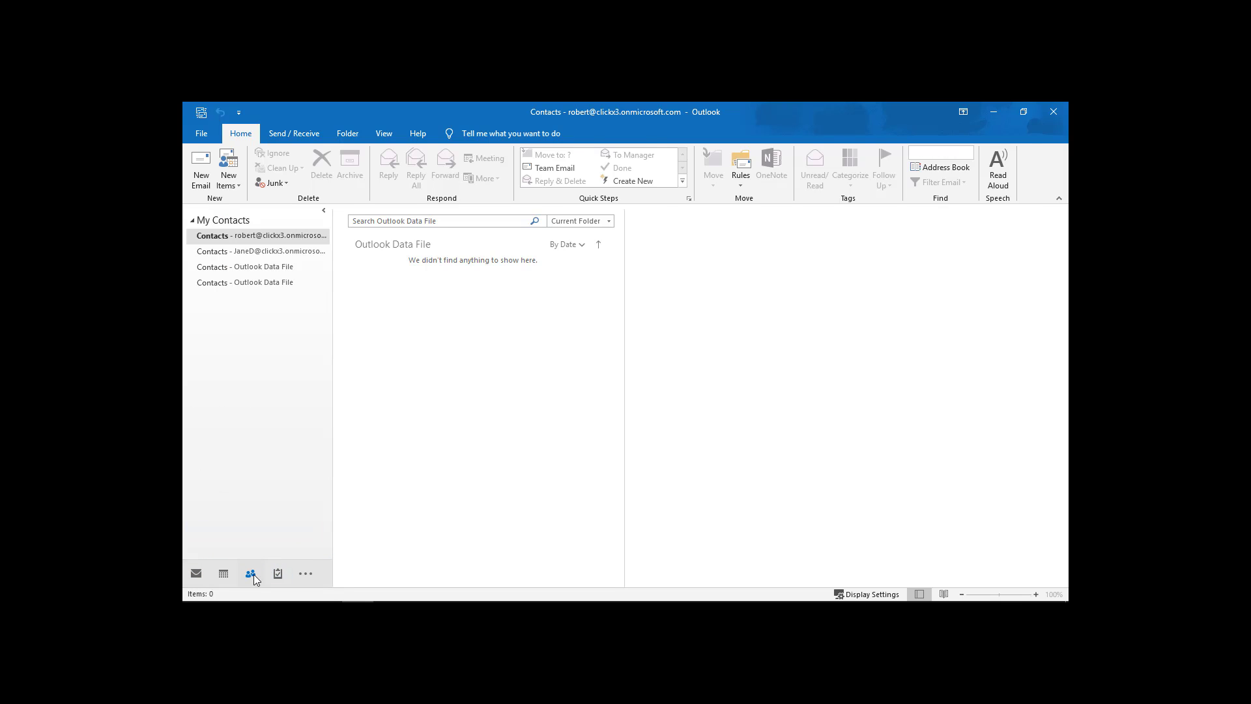
{"action": "mouse_move", "coordinate": [249, 581]}
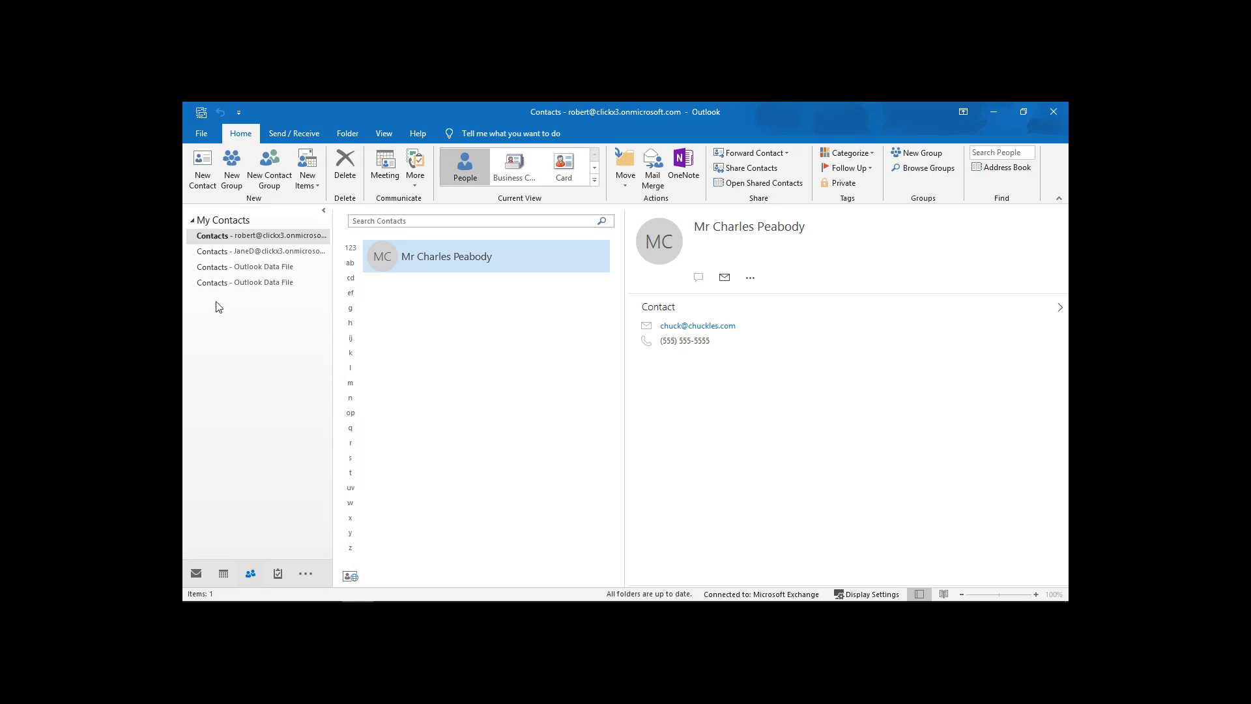
{"action": "left_click", "coordinate": [250, 272]}
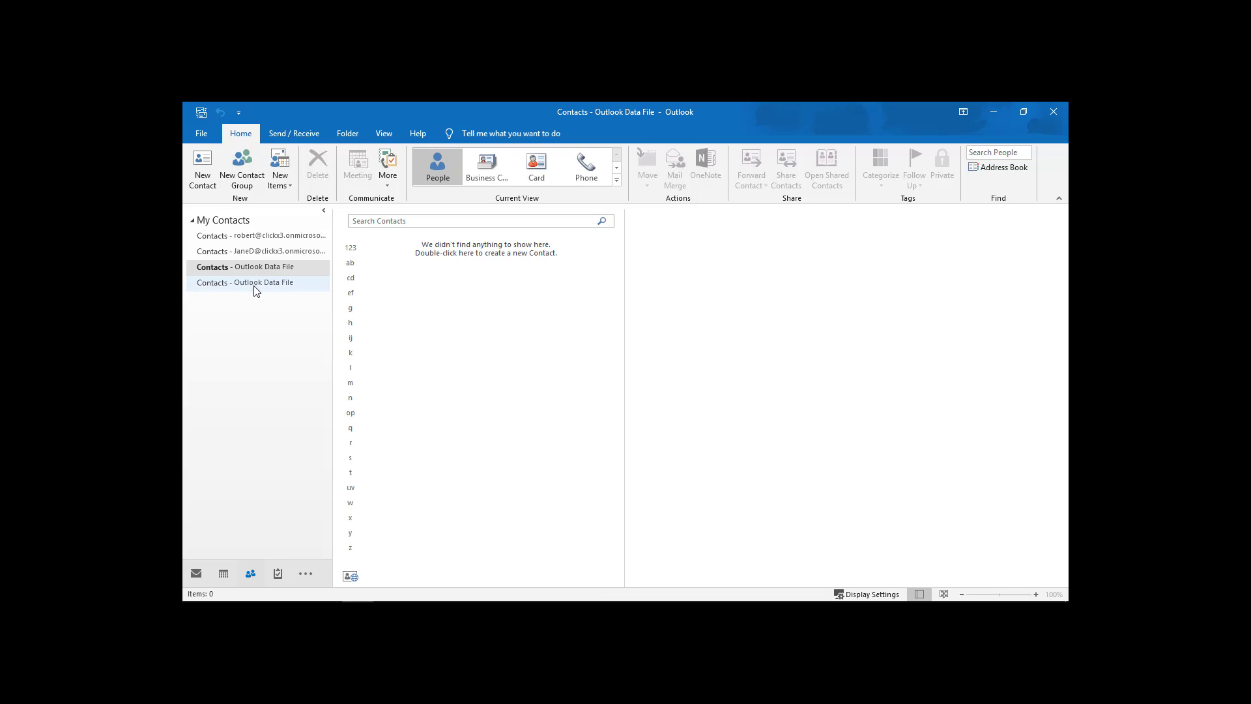
{"action": "left_click", "coordinate": [256, 286]}
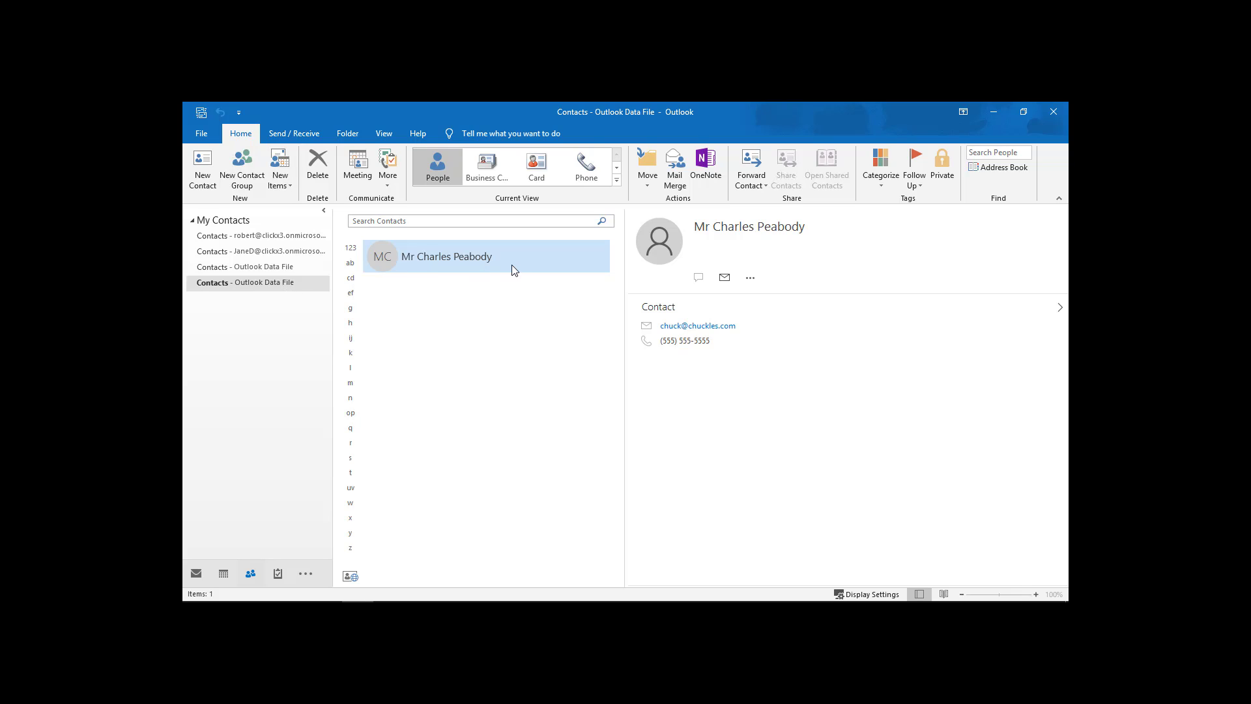
{"action": "left_click", "coordinate": [275, 268]}
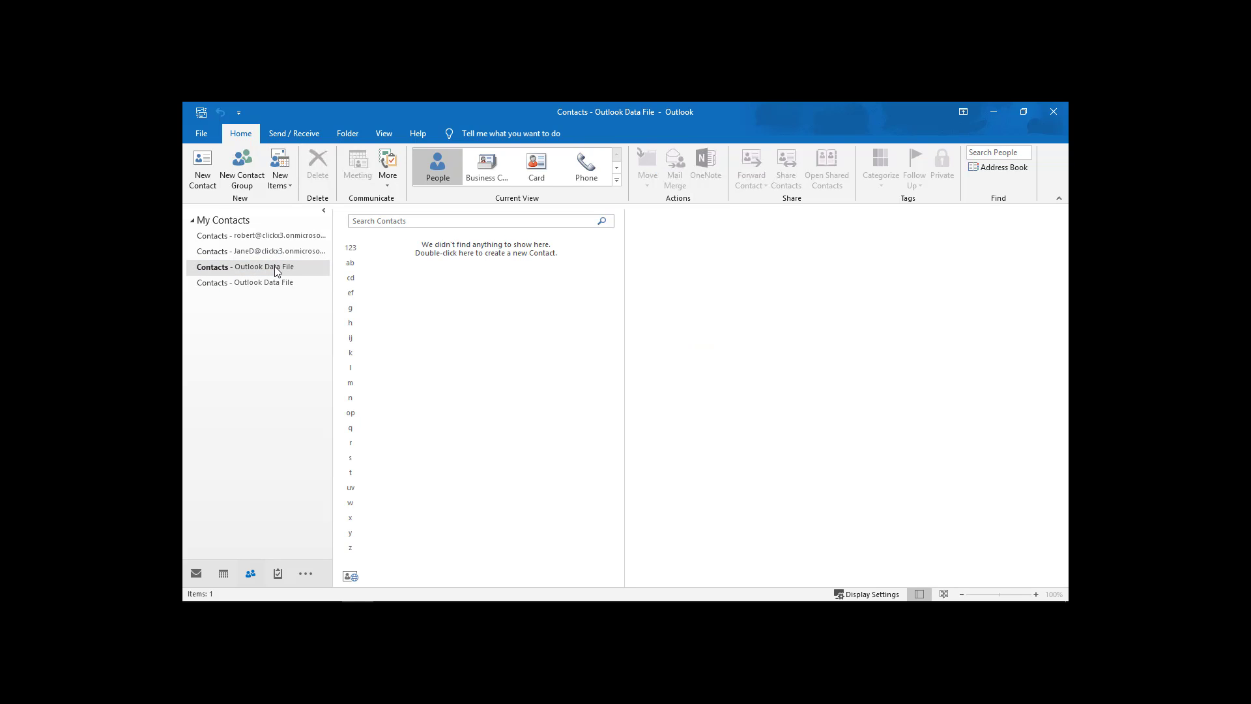
Delete the empty Contacts - Outlook Data File folder and review the remaining contact folders.
{"action": "right_click", "coordinate": [275, 269]}
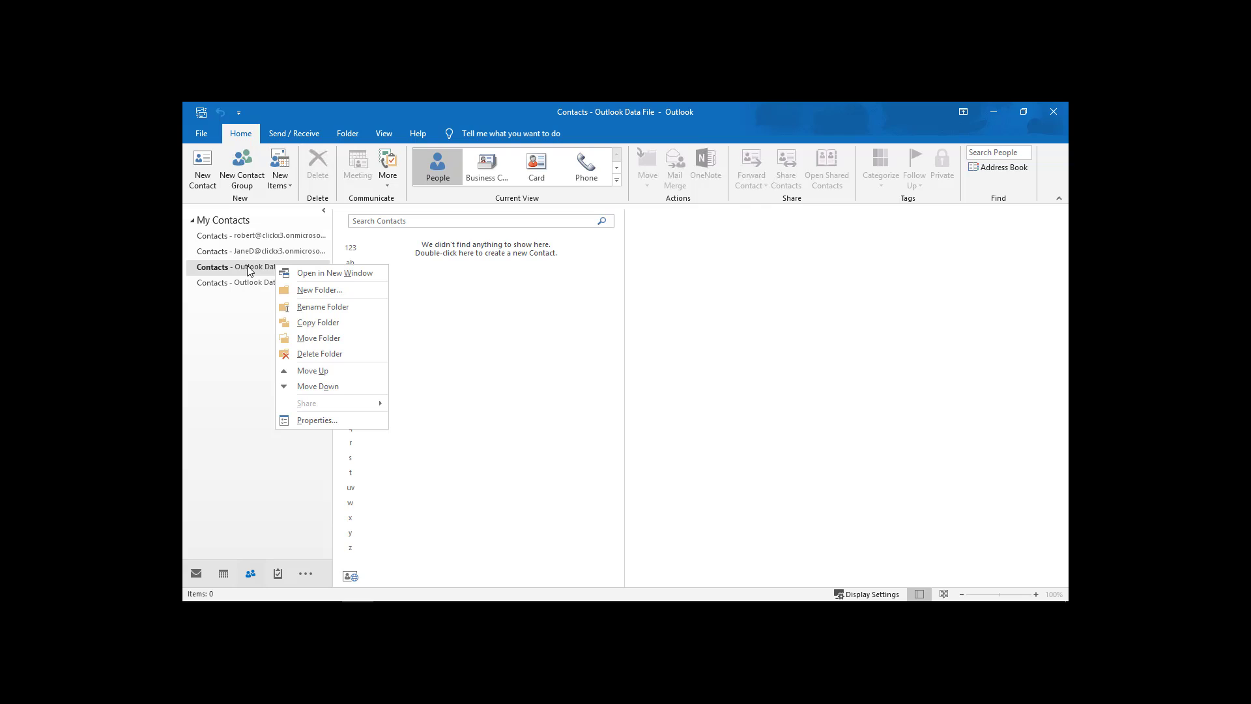
{"action": "left_click", "coordinate": [305, 354]}
{"action": "left_click", "coordinate": [611, 395]}
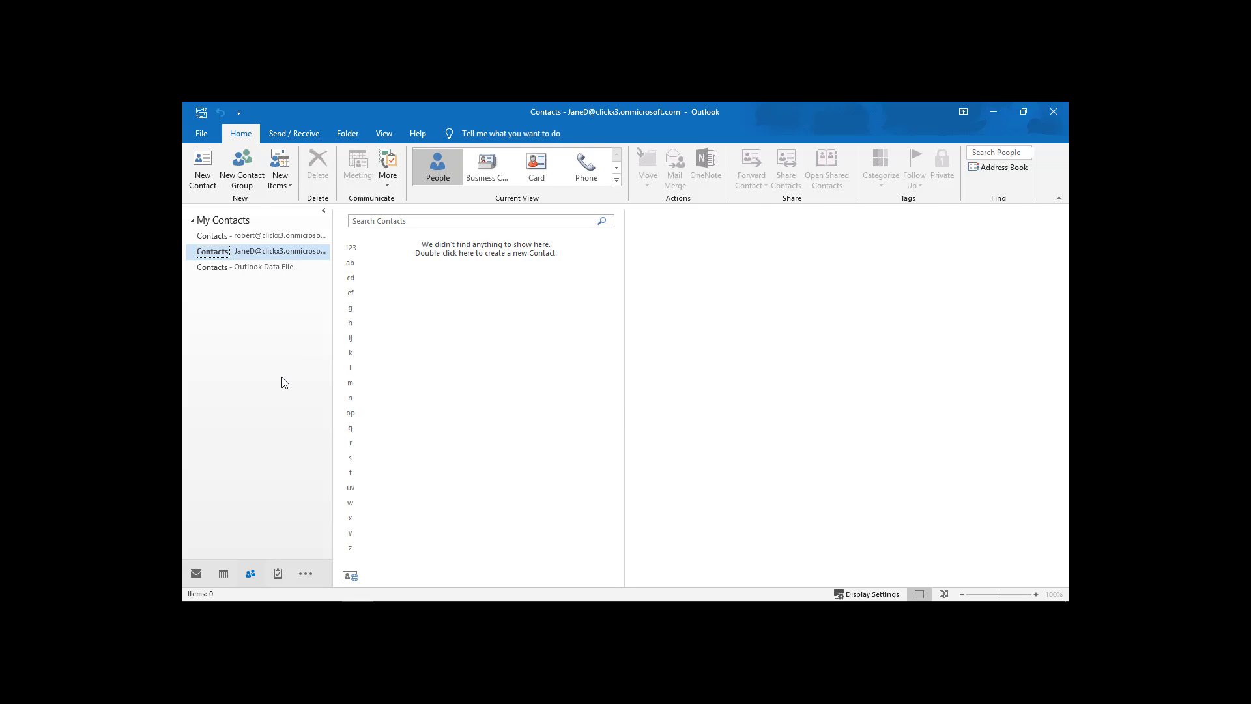
{"action": "left_click", "coordinate": [280, 277]}
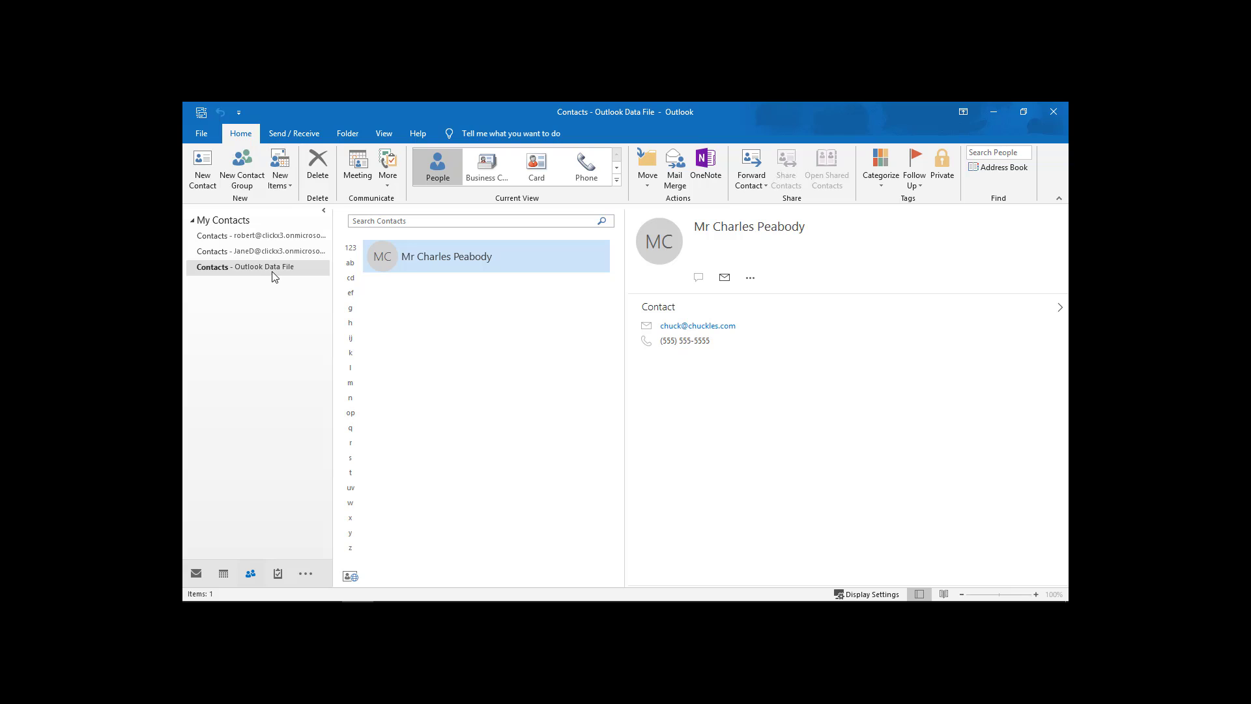
{"action": "left_click", "coordinate": [273, 236]}
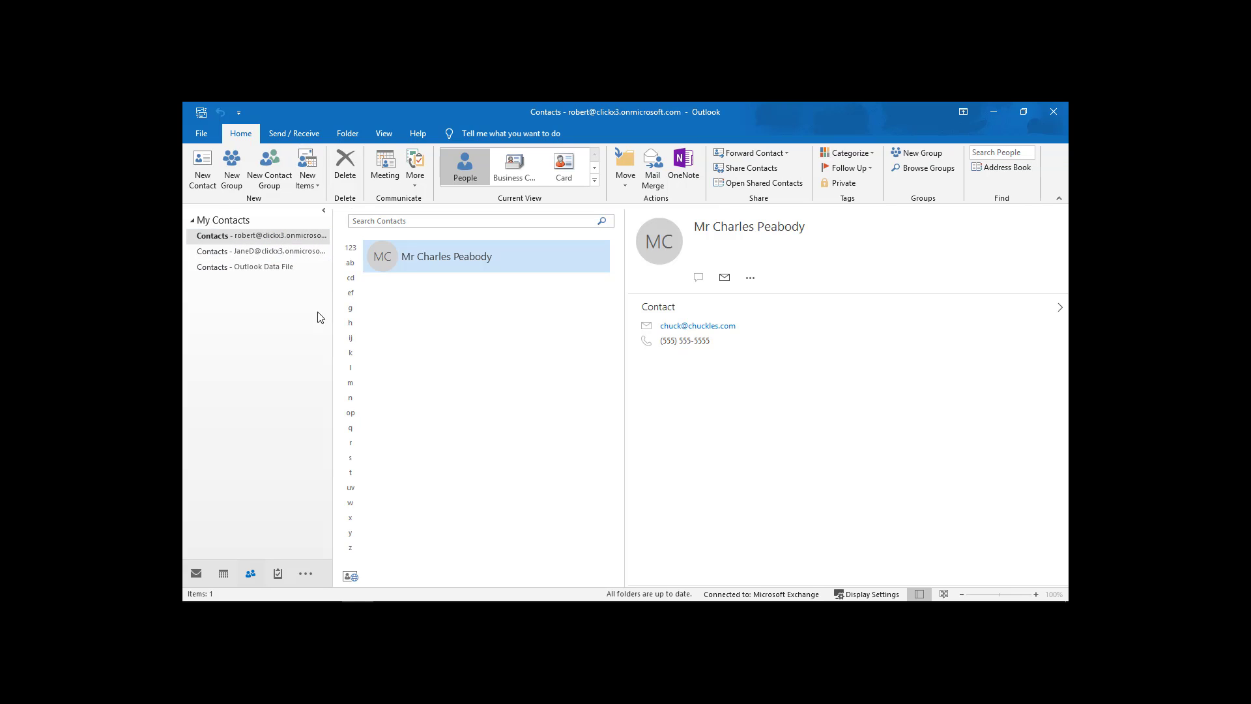
{"action": "left_click", "coordinate": [284, 254]}
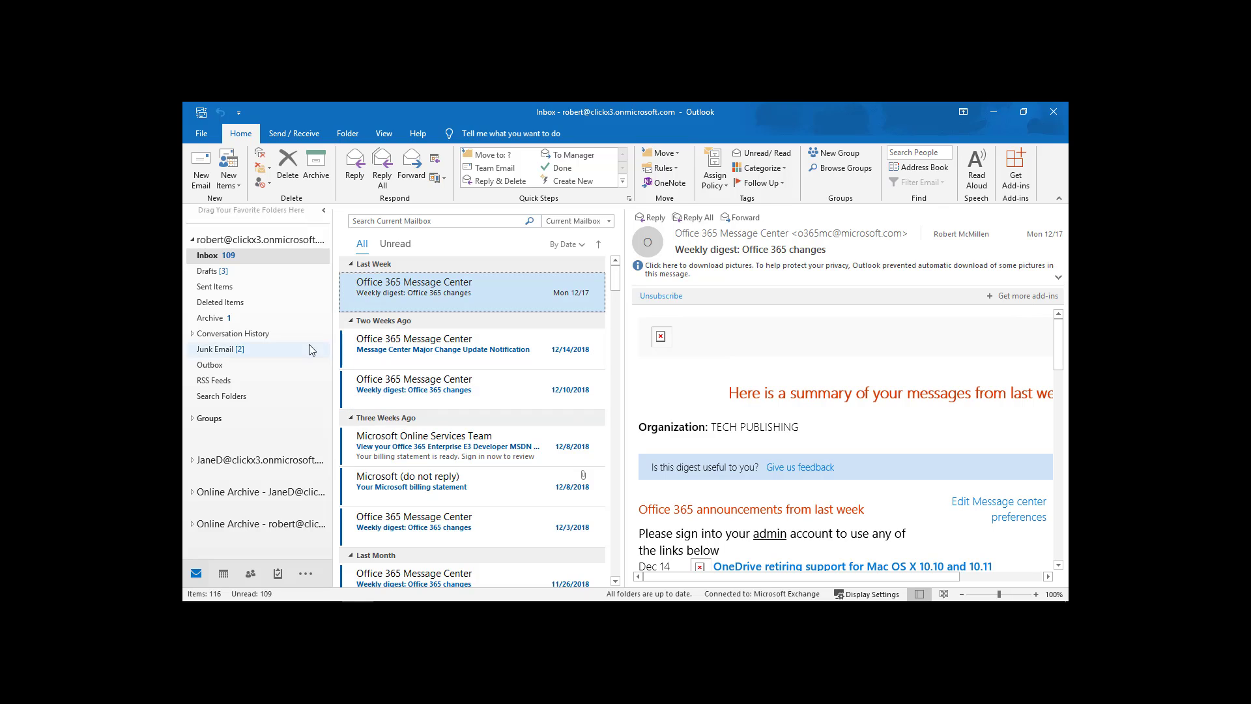
Select all recoverable Deleted Items entries and purge them permanently, confirming the warning.
{"action": "left_click", "coordinate": [221, 302]}
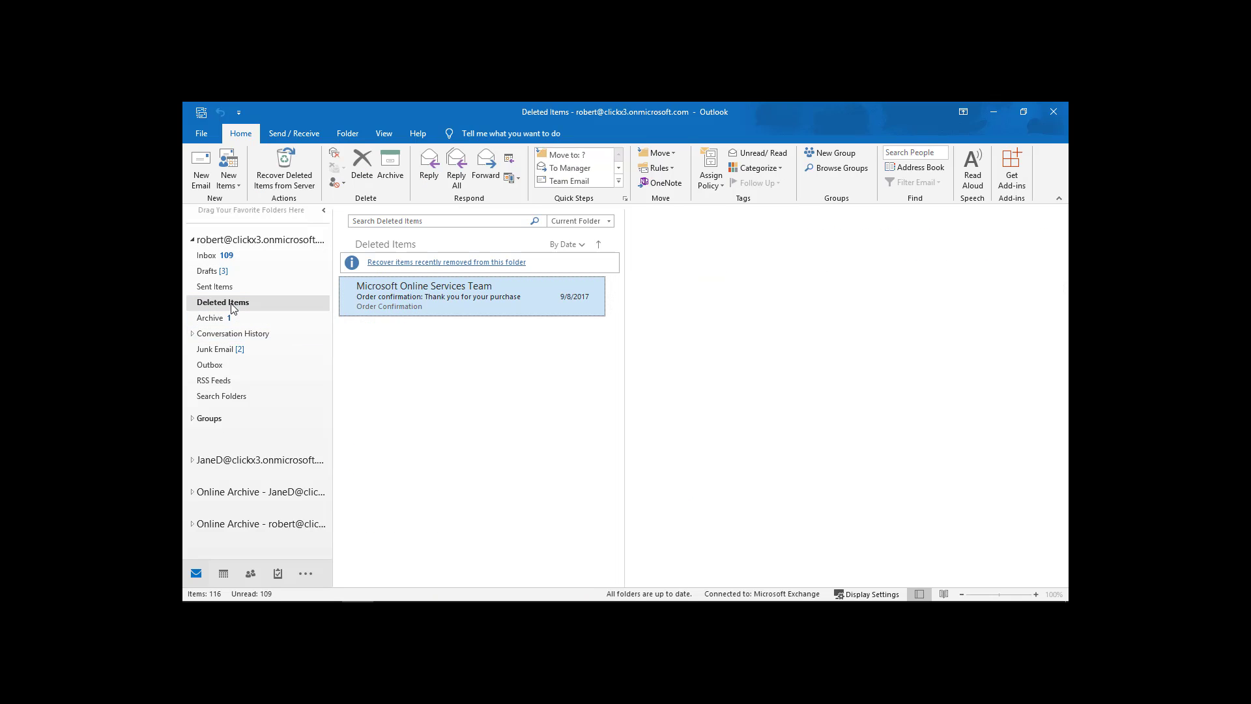
{"action": "left_click", "coordinate": [458, 262]}
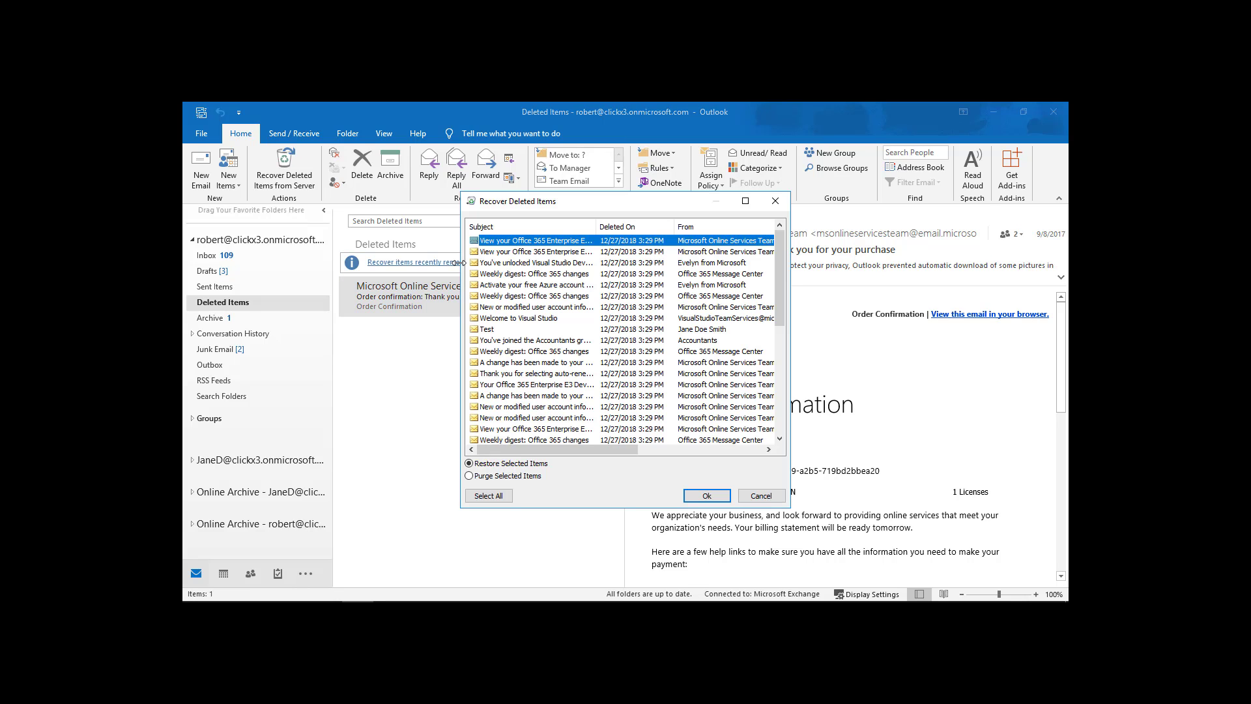
{"action": "left_click", "coordinate": [521, 478]}
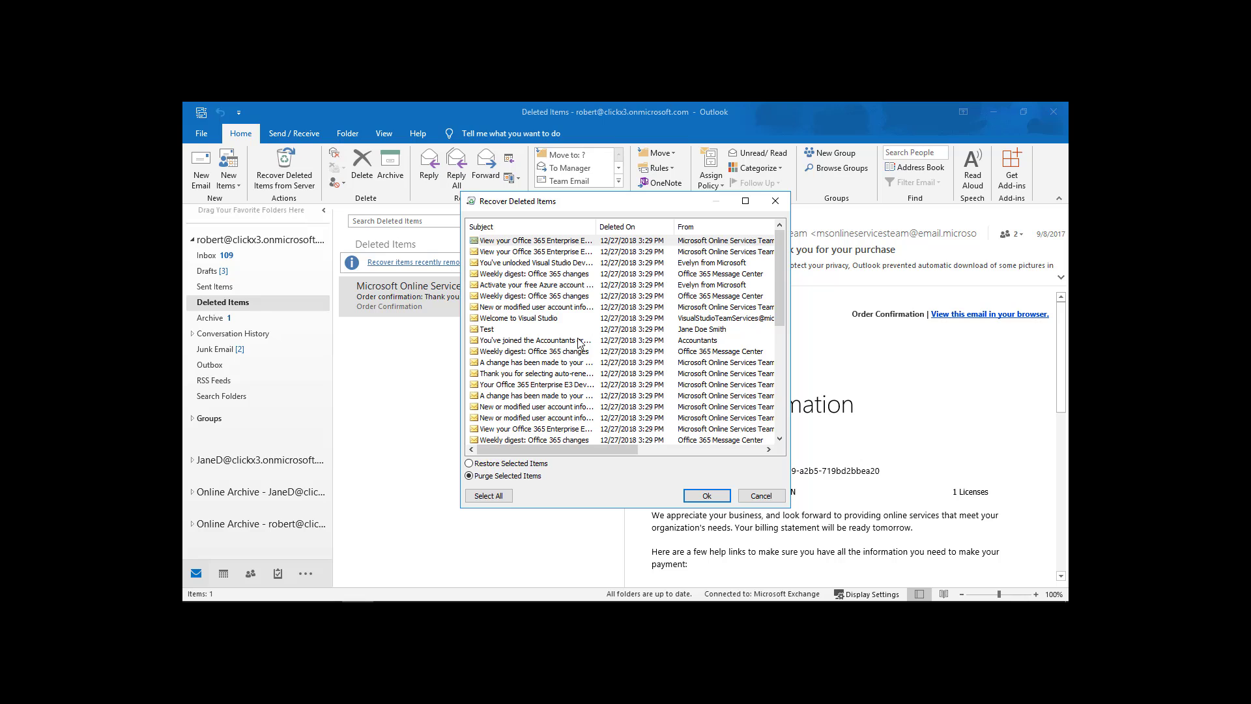
{"action": "left_click", "coordinate": [572, 245]}
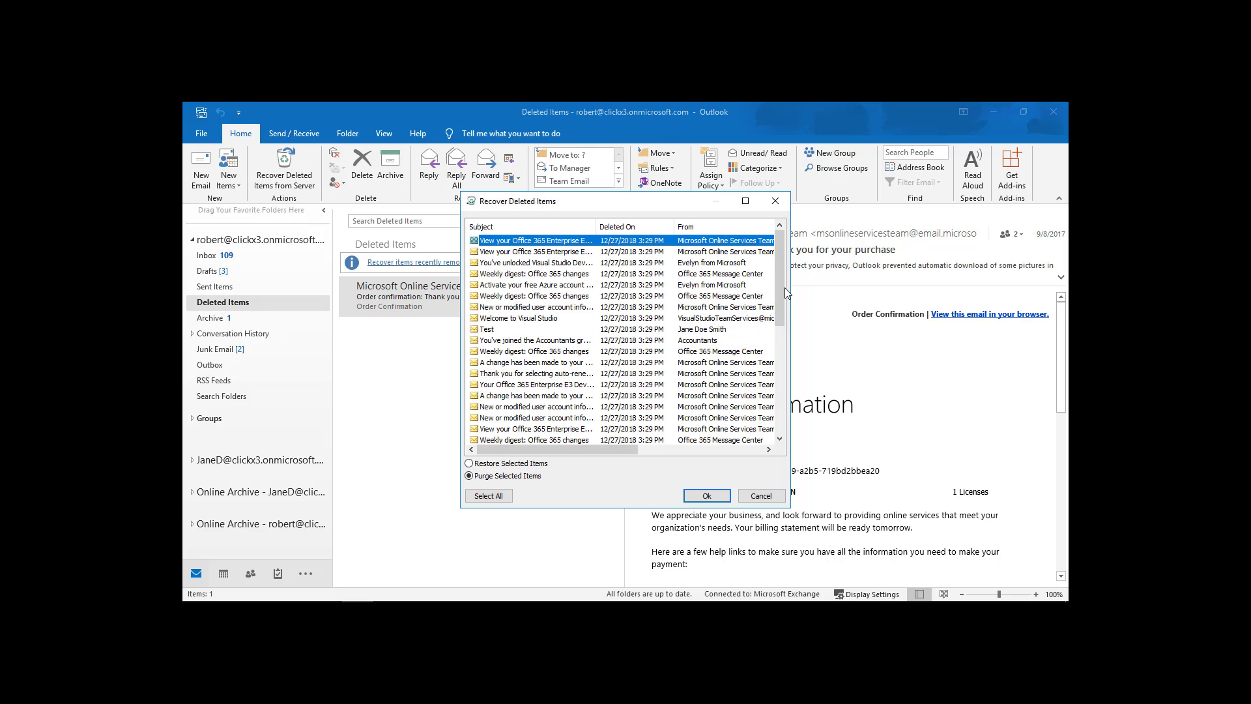
{"action": "left_click_drag", "start_coordinate": [782, 295], "coordinate": [787, 460]}
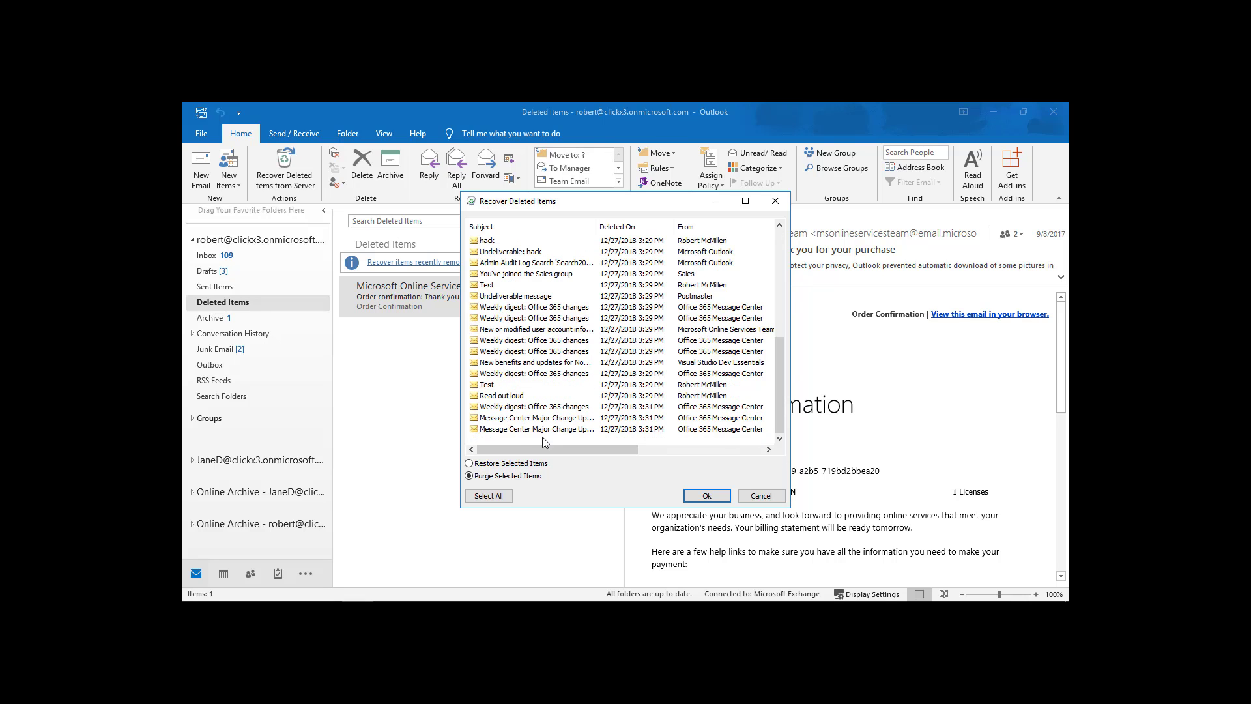
{"action": "key", "text": "ctrl+a"}
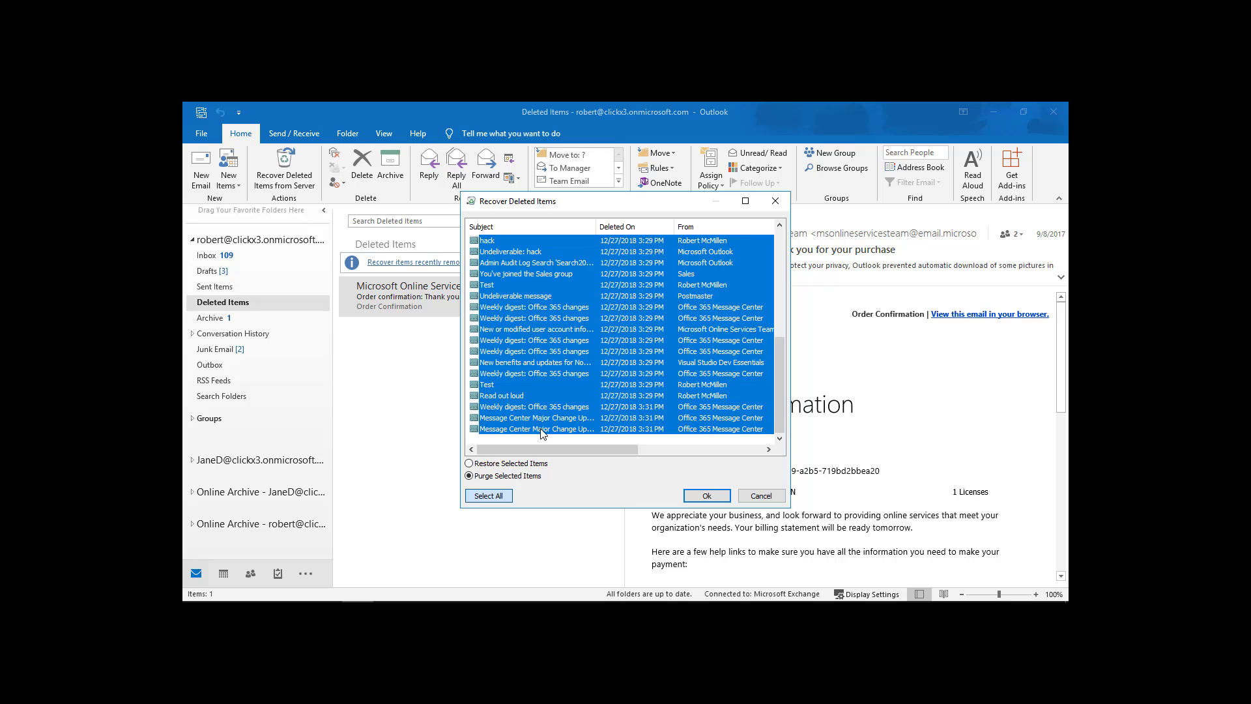
{"action": "left_click", "coordinate": [708, 497]}
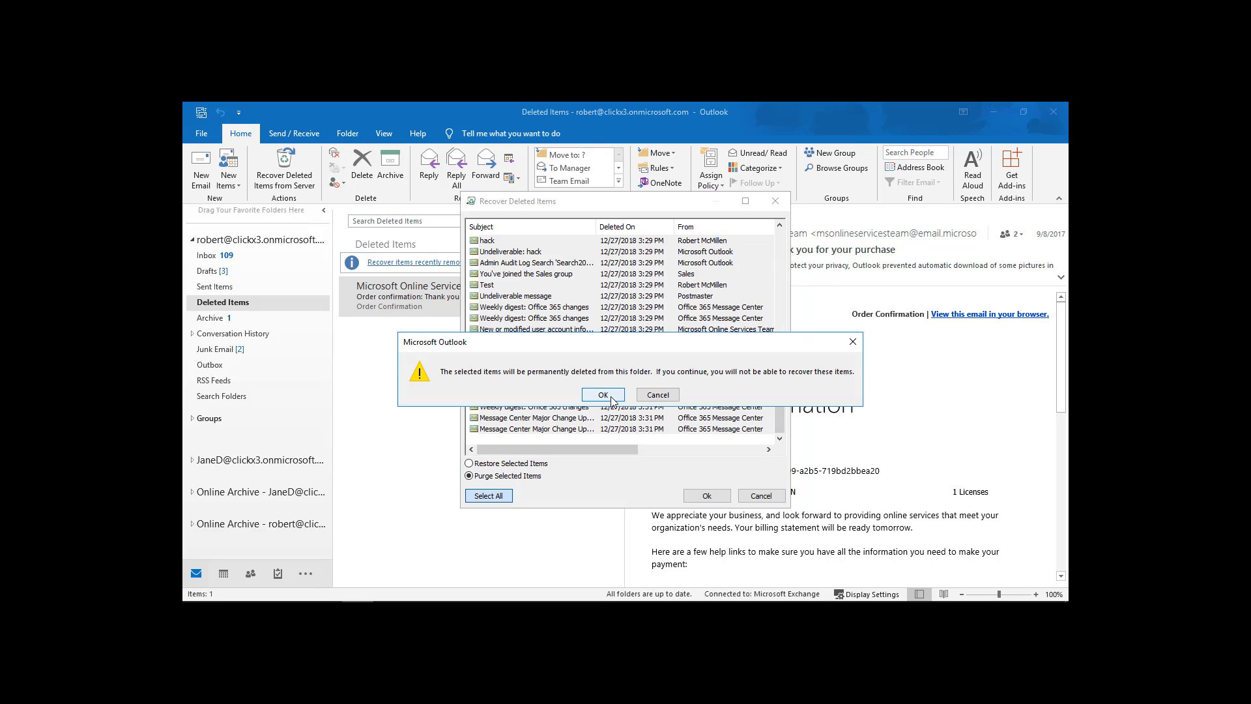
{"action": "left_click", "coordinate": [603, 395]}
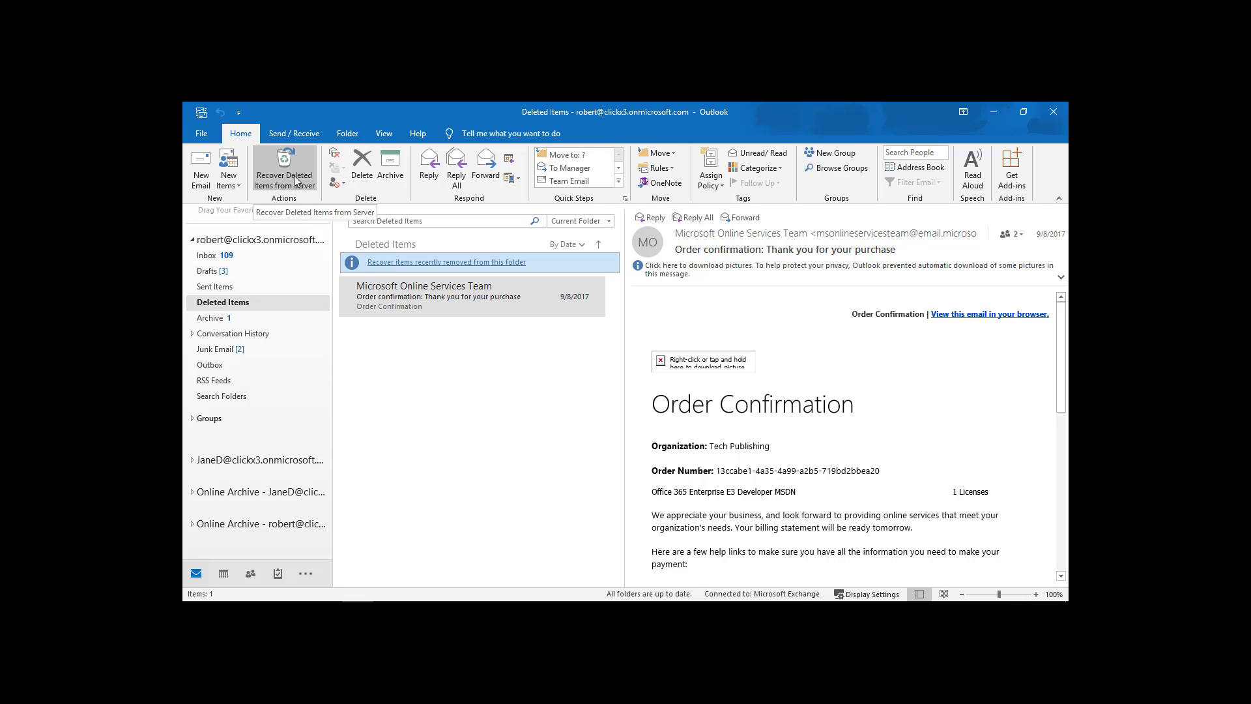
Check that the Recover Deleted Items list is empty and close it.
{"action": "left_click", "coordinate": [416, 264]}
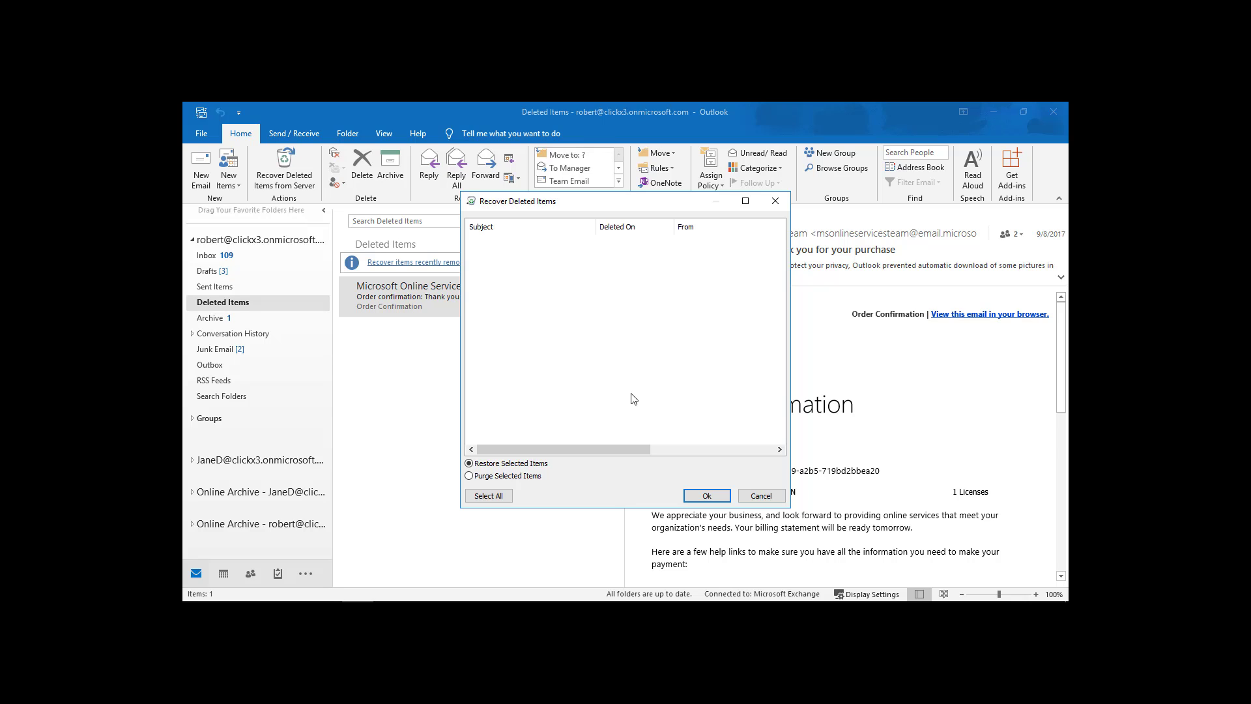
{"action": "left_click", "coordinate": [693, 497]}
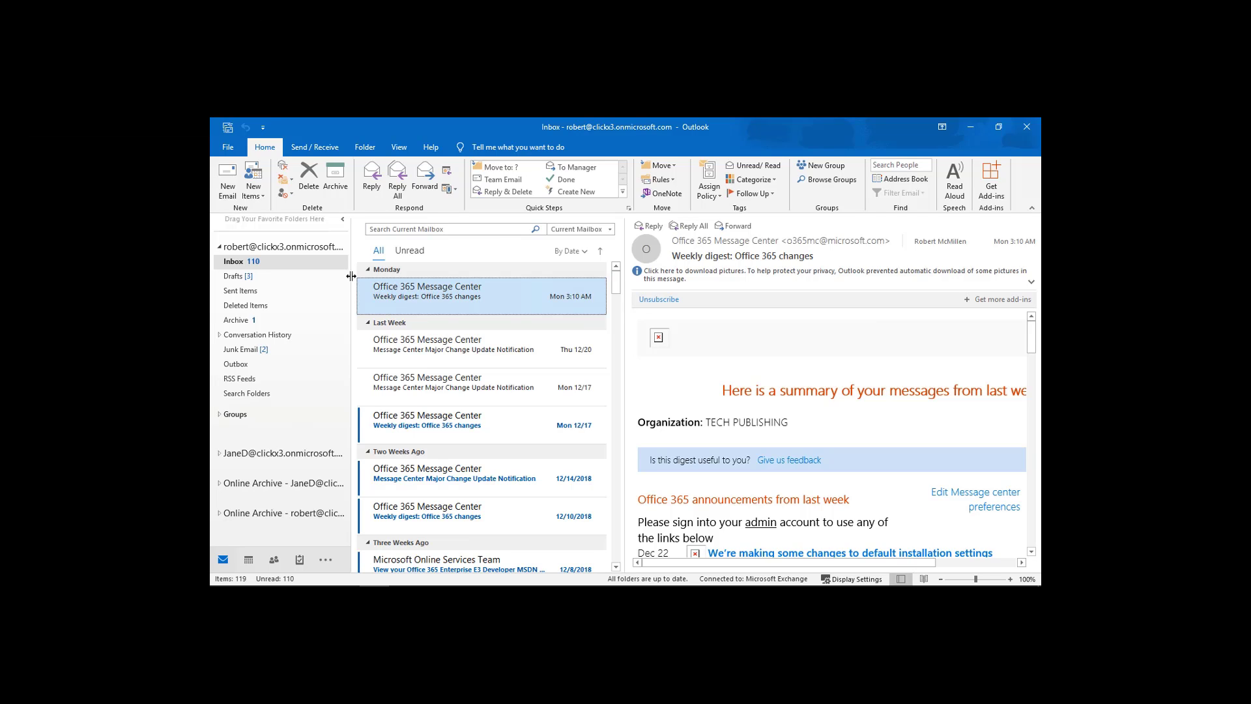
Delete the three newest Message Center Inbox messages, then Shift+Delete them from Deleted Items.
{"action": "left_click", "coordinate": [428, 393], "text": "shift"}
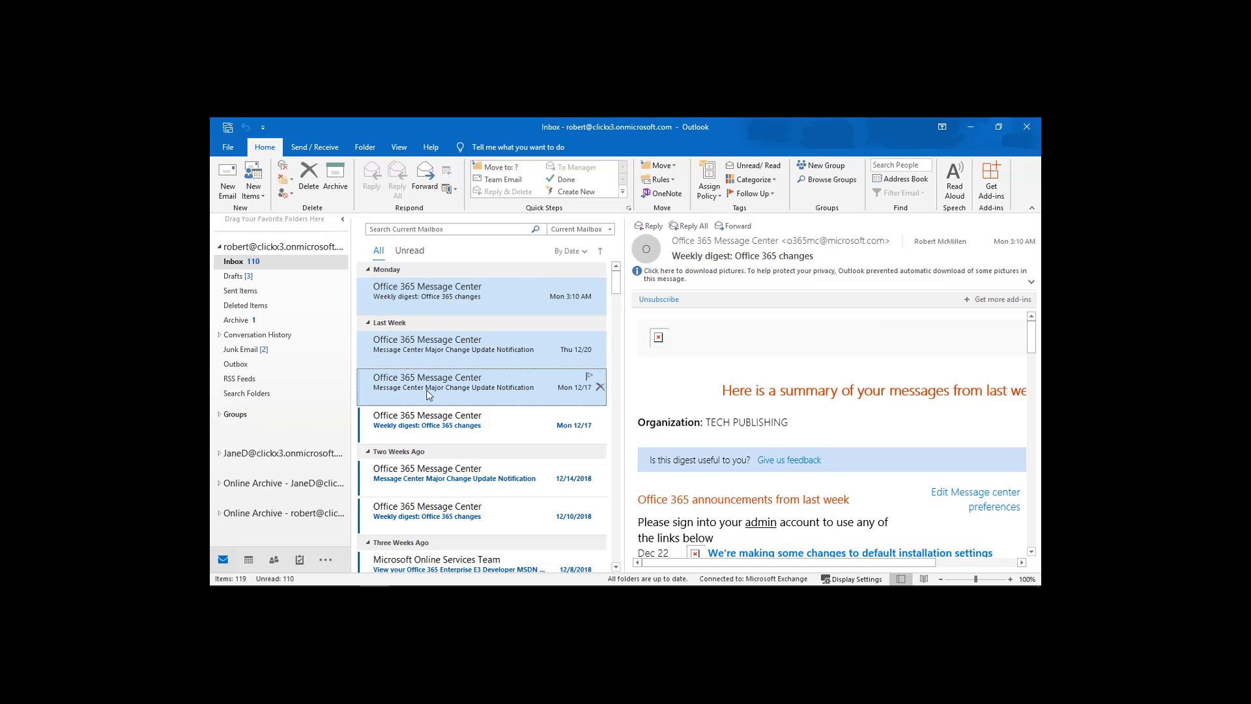
{"action": "key", "text": "Delete"}
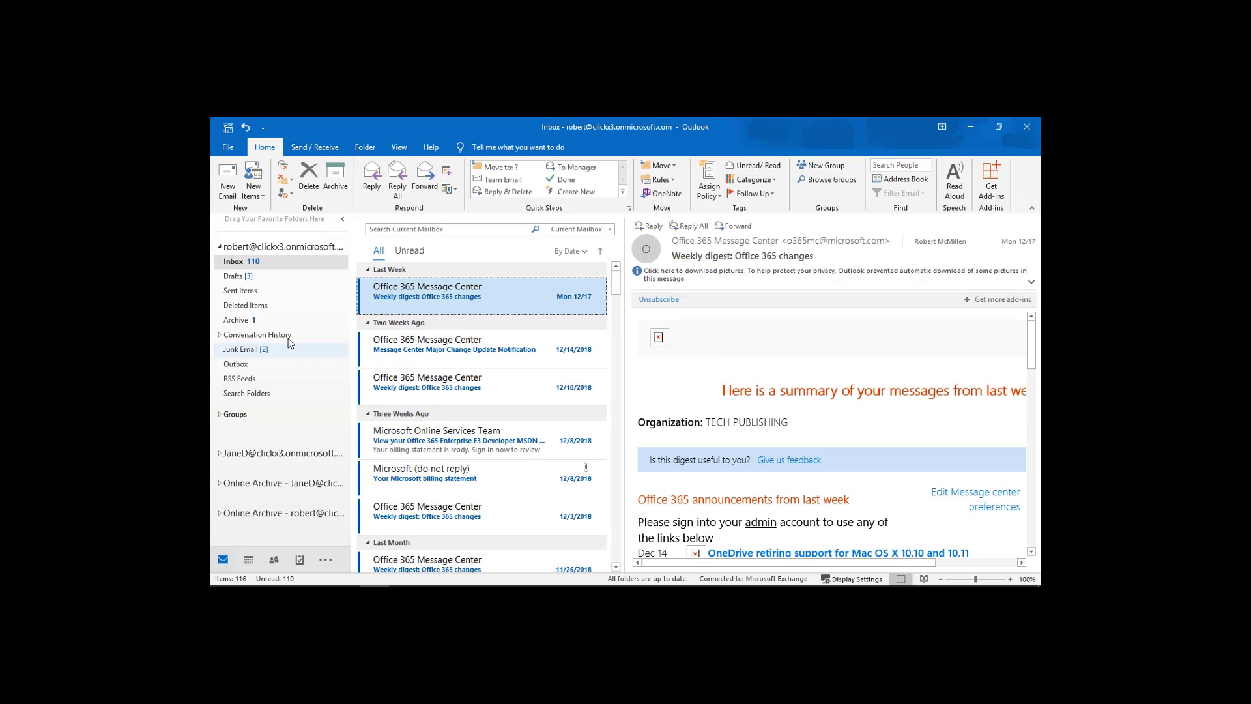
{"action": "left_click", "coordinate": [239, 306]}
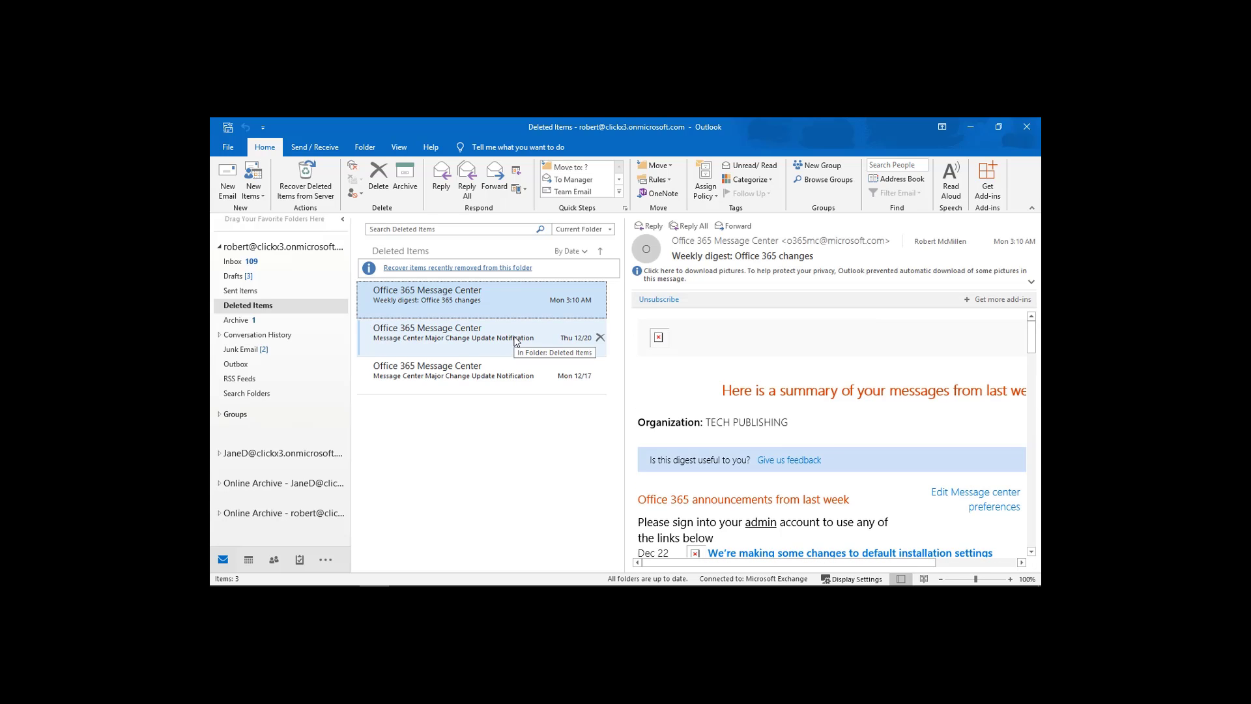
{"action": "left_click", "coordinate": [477, 378], "text": "shift"}
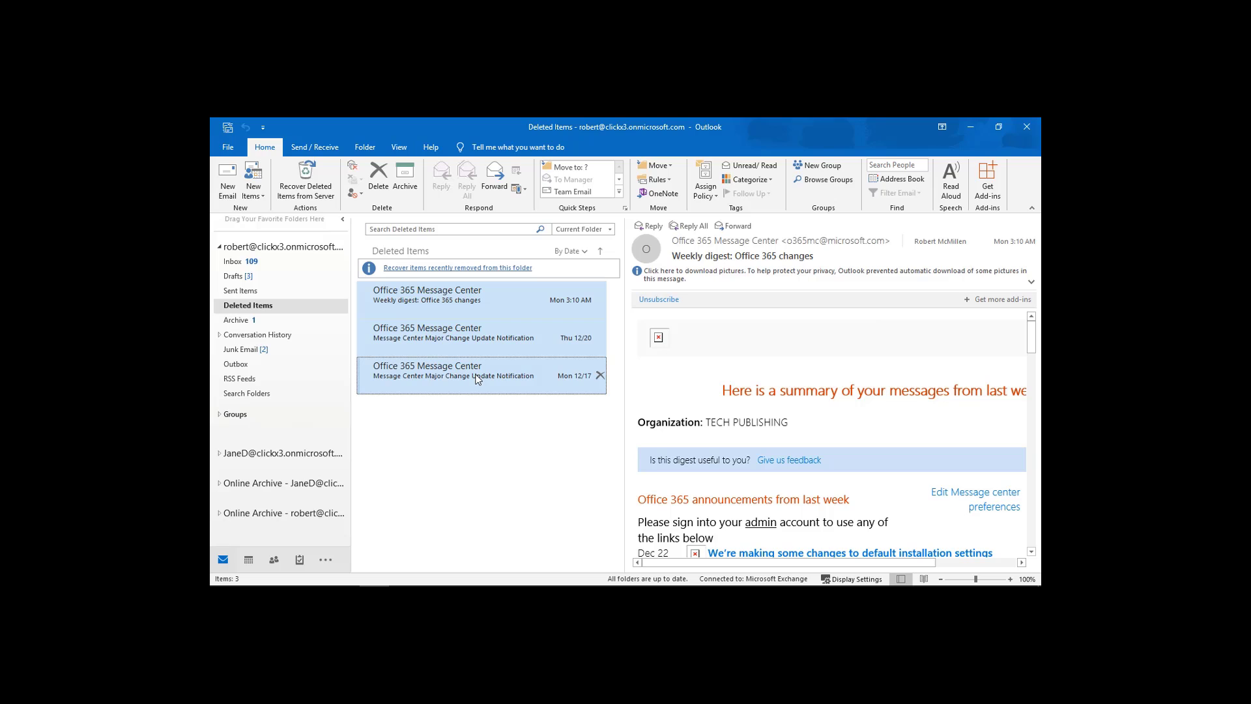
{"action": "key", "text": "Delete"}
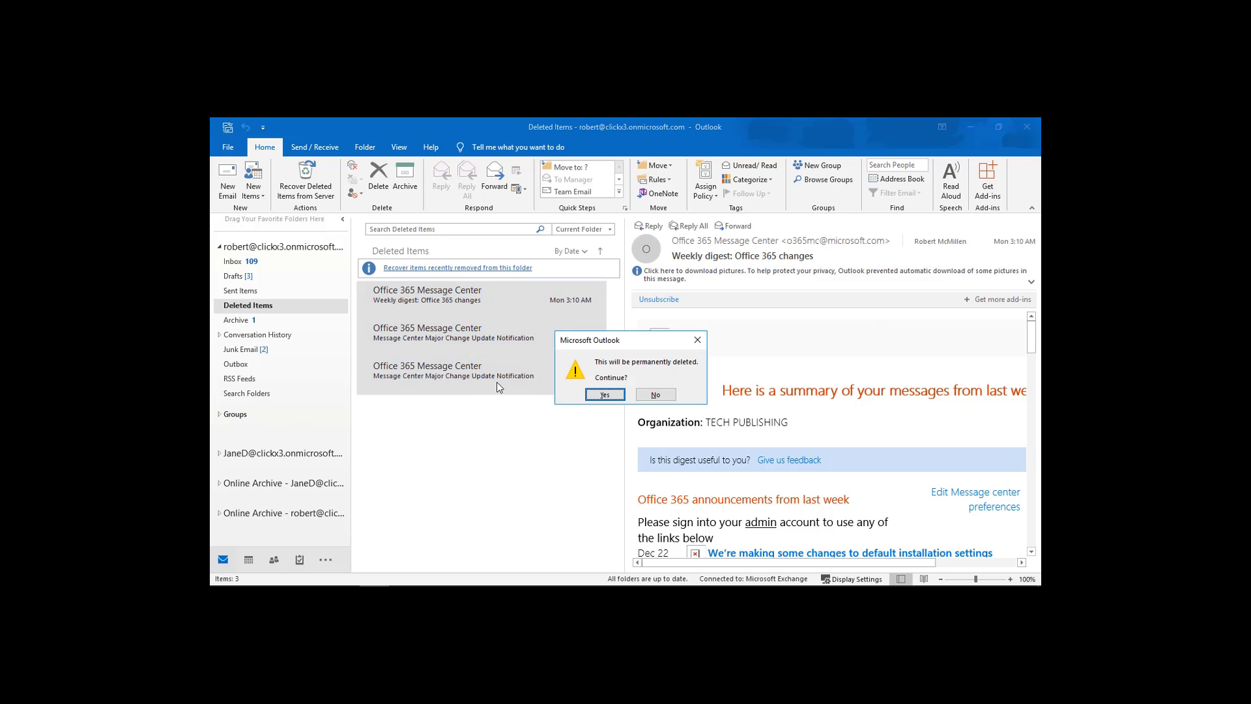
{"action": "left_click", "coordinate": [604, 394]}
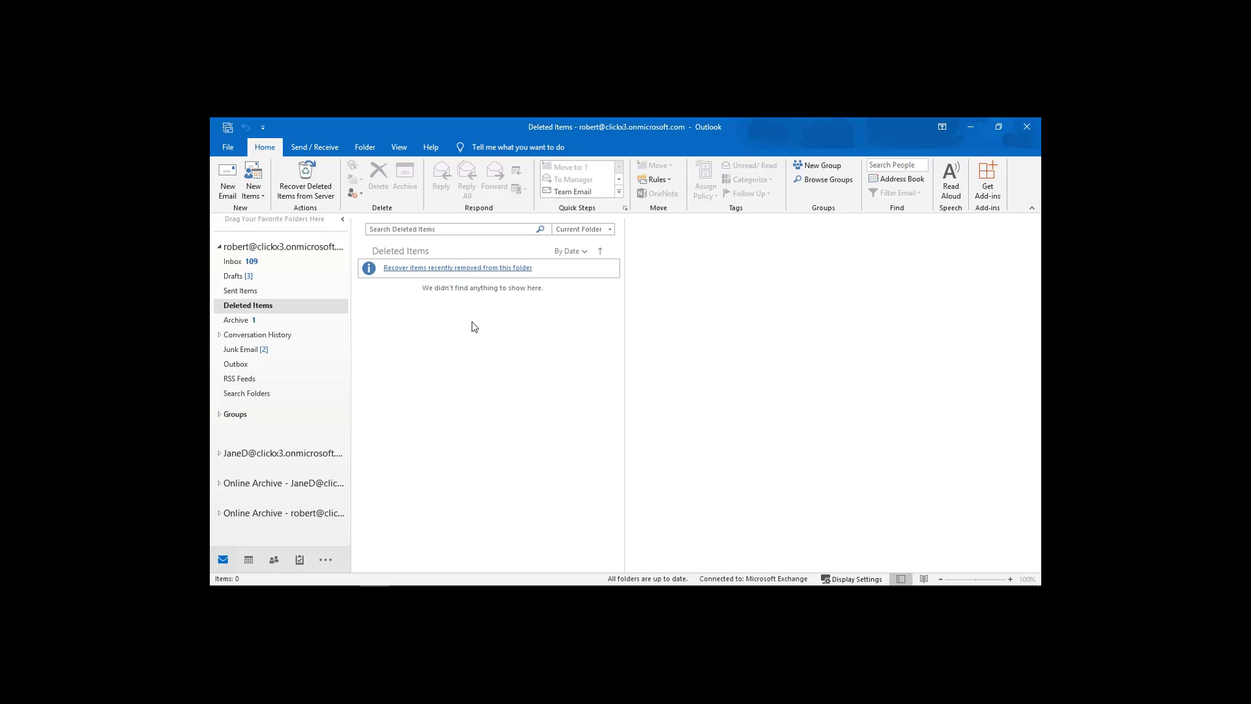
Restore the order confirmation message from the recoverable items list into Deleted Items.
{"action": "left_click", "coordinate": [484, 271]}
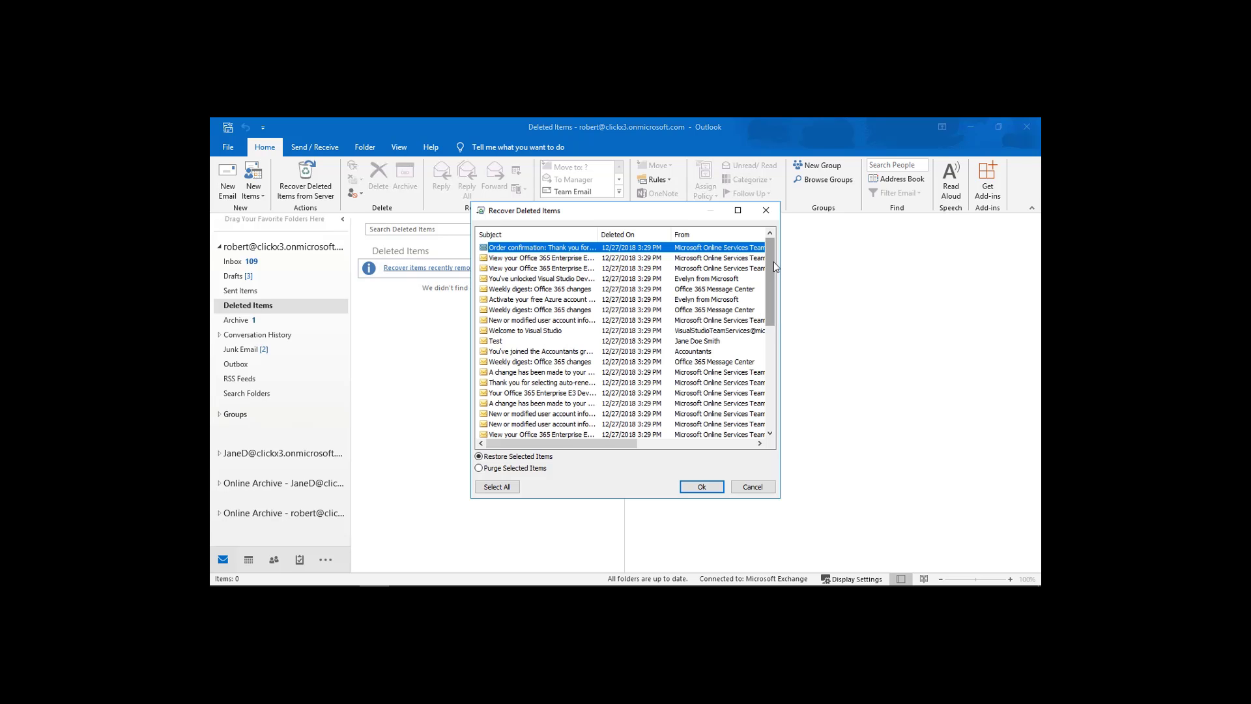
{"action": "left_click_drag", "start_coordinate": [774, 266], "coordinate": [762, 242]}
{"action": "left_click", "coordinate": [699, 486]}
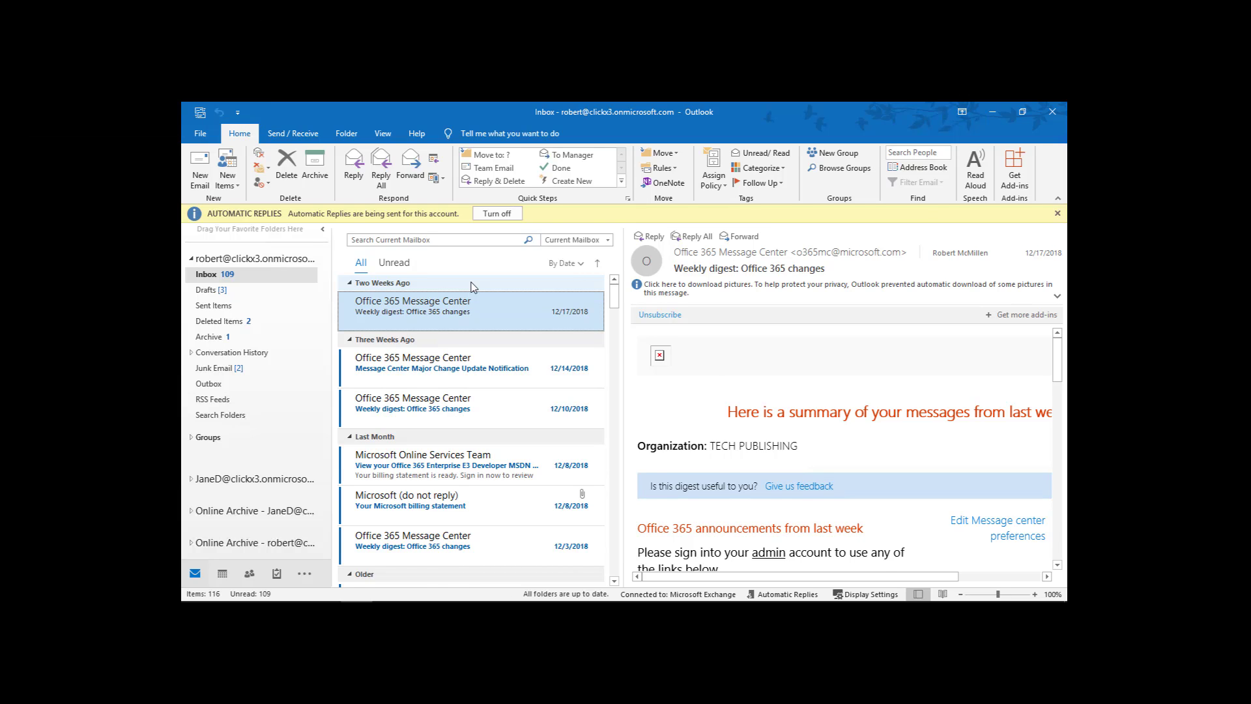
Open the Folder Size report from Mailbox Cleanup on the Account Information page.
{"action": "left_click", "coordinate": [201, 134]}
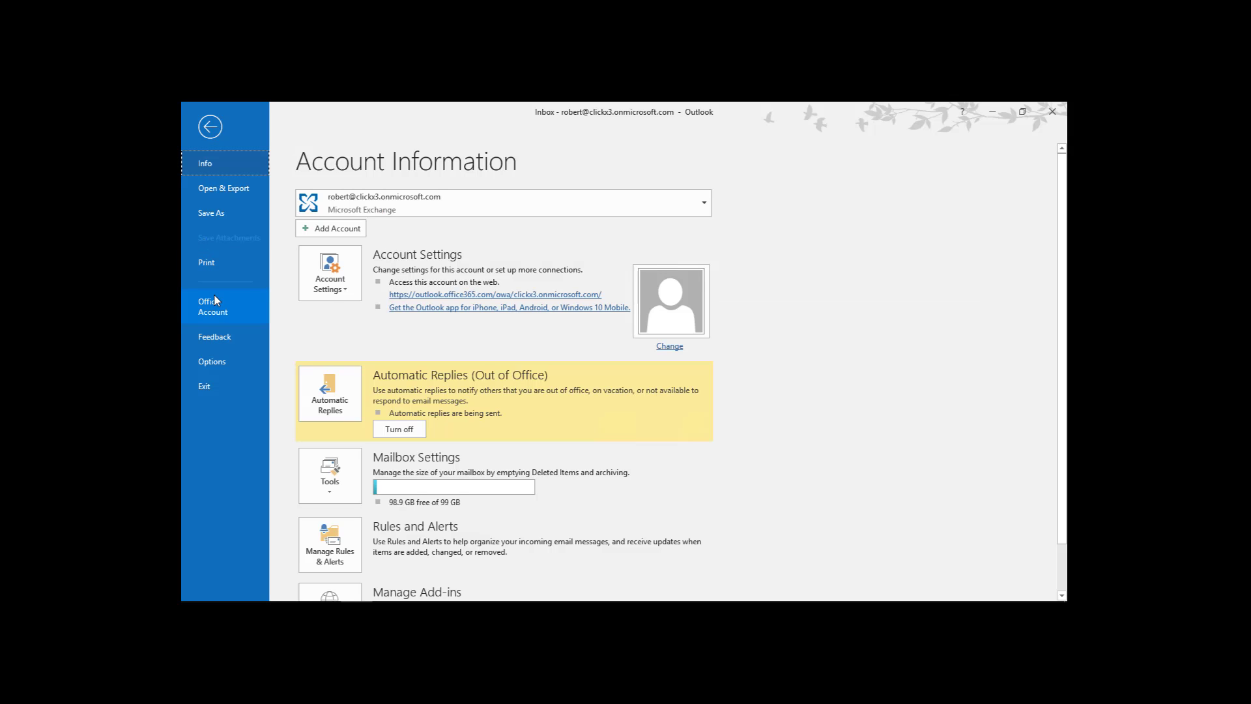
{"action": "left_click", "coordinate": [341, 488]}
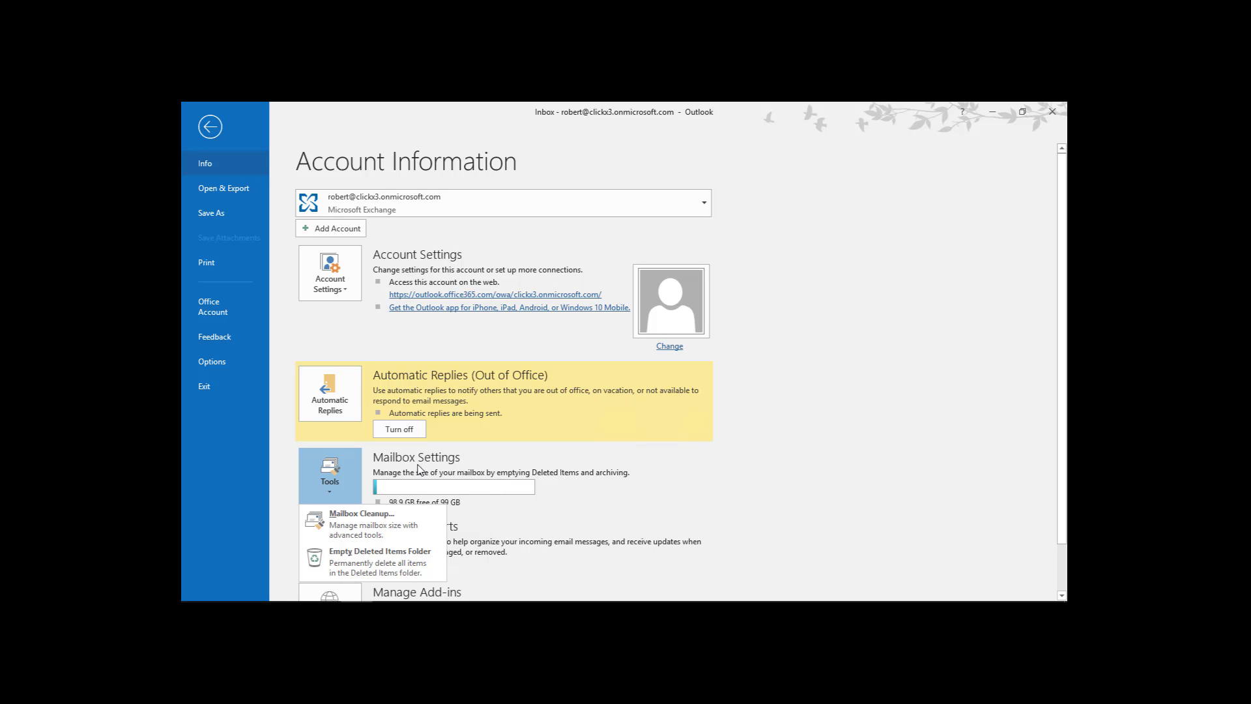
{"action": "left_click", "coordinate": [460, 468]}
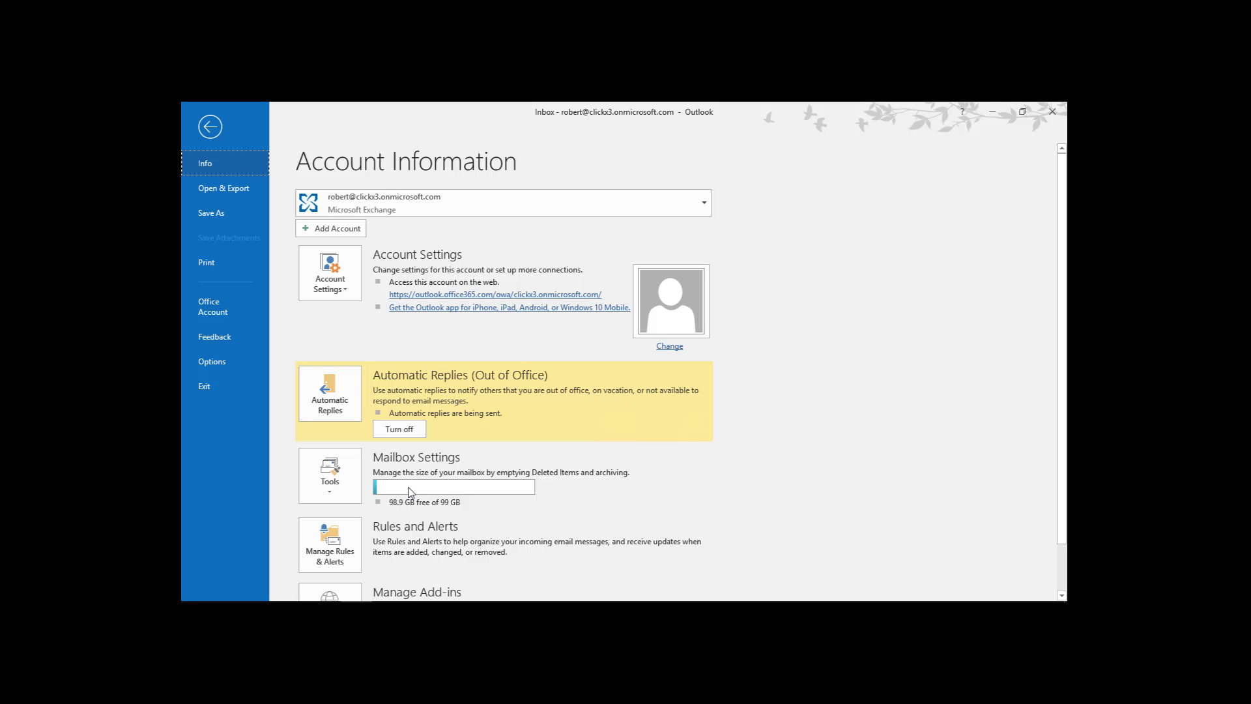
{"action": "left_click", "coordinate": [324, 476]}
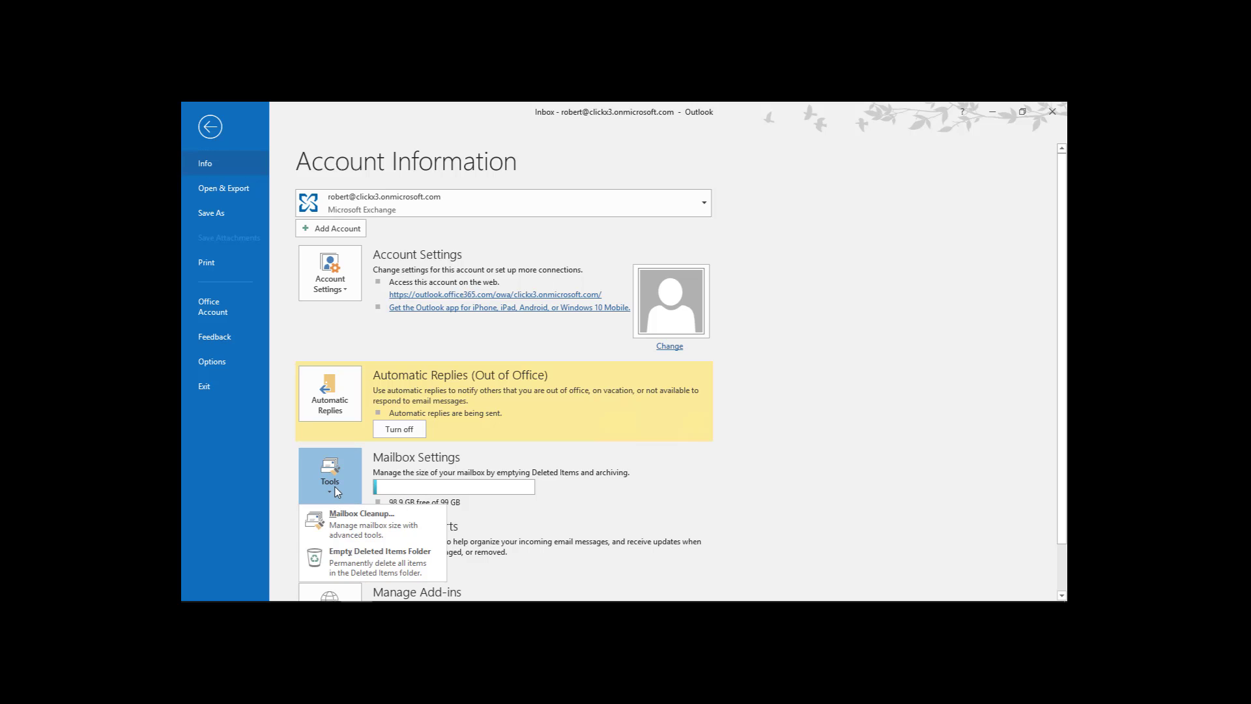
{"action": "left_click", "coordinate": [350, 528]}
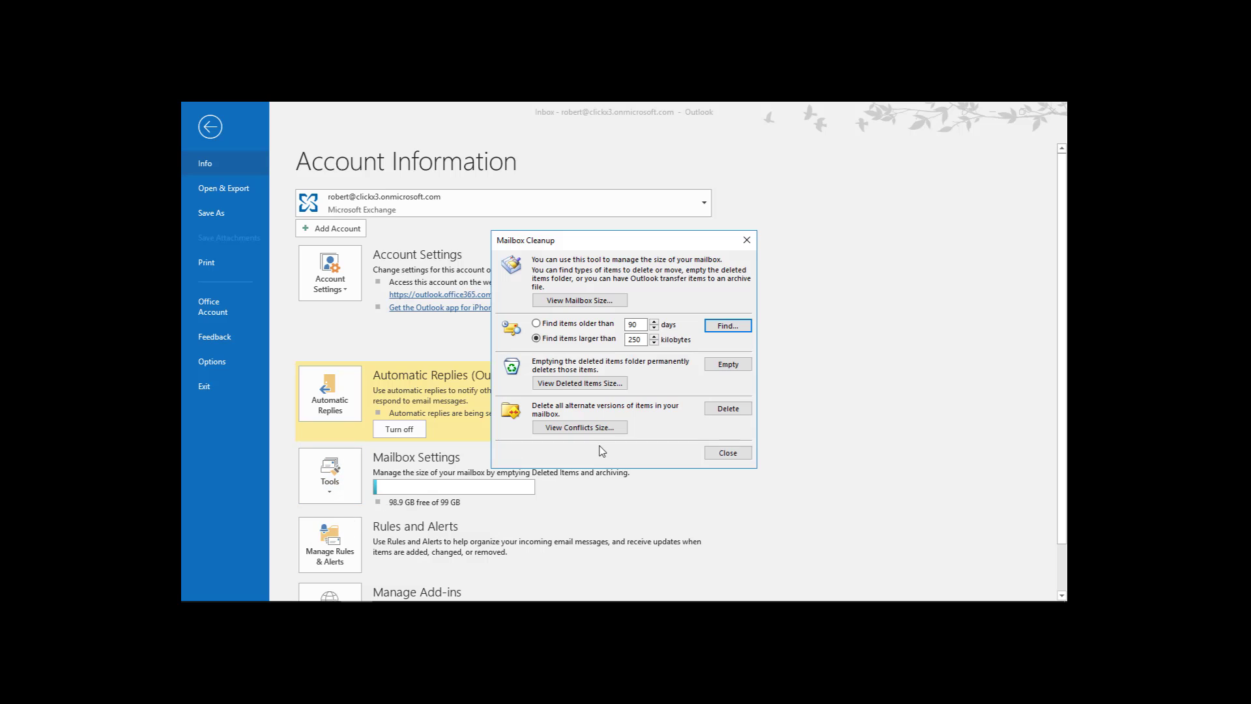
{"action": "left_click", "coordinate": [572, 303]}
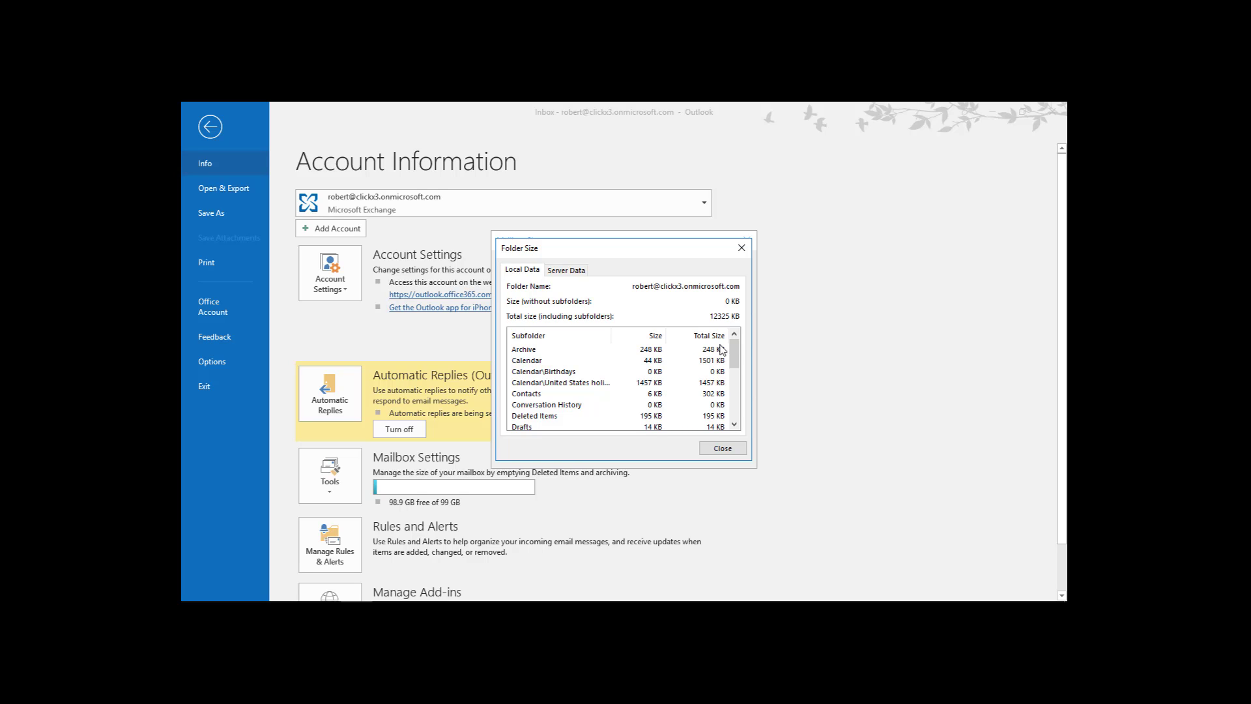
Compare local (12325 KB) and server (13747 KB) folder sizes, then close both dialogs.
{"action": "mouse_move", "coordinate": [739, 360]}
{"action": "left_mouse_down"}
{"action": "mouse_move", "coordinate": [735, 421]}
{"action": "mouse_move", "coordinate": [733, 346]}
{"action": "left_mouse_up"}
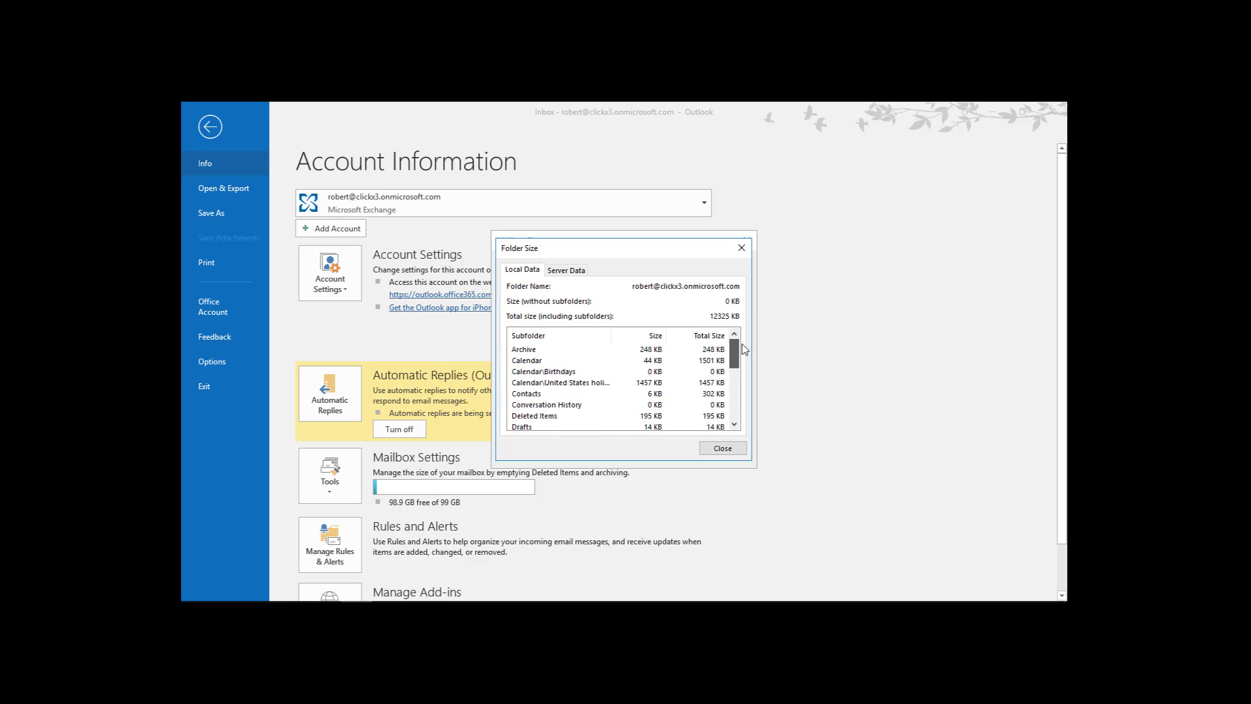
{"action": "left_click", "coordinate": [551, 271]}
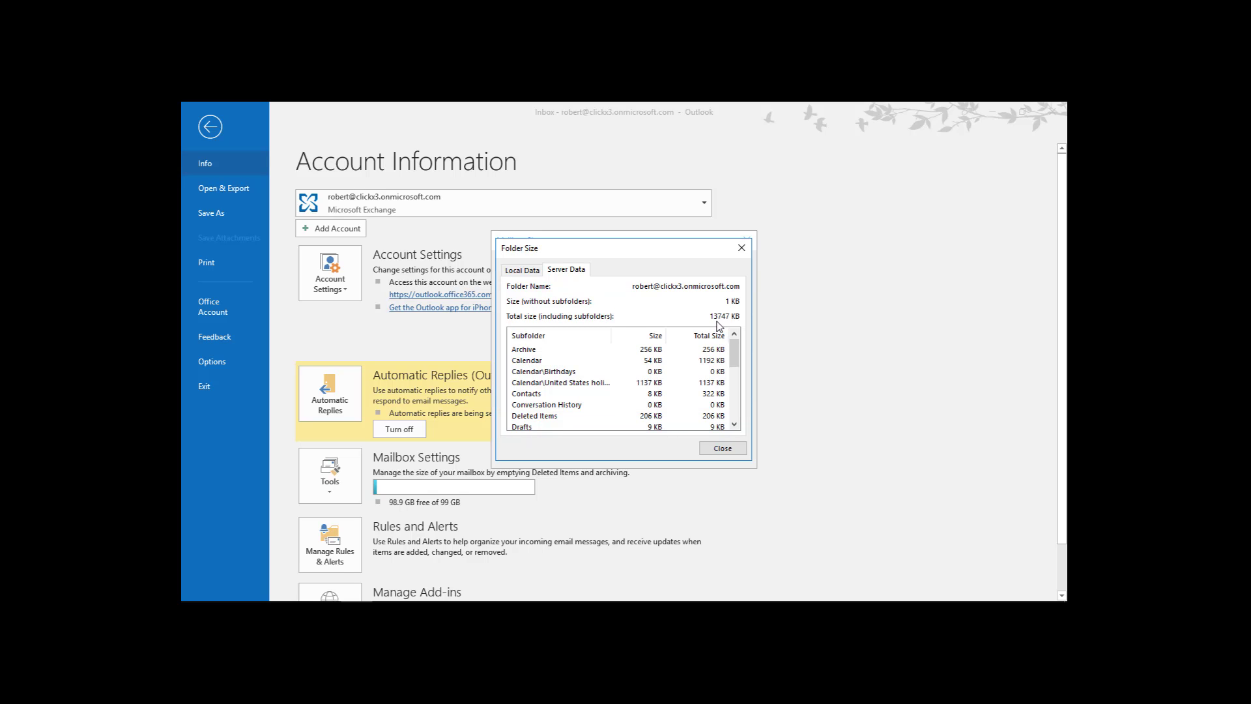
{"action": "left_click", "coordinate": [522, 271]}
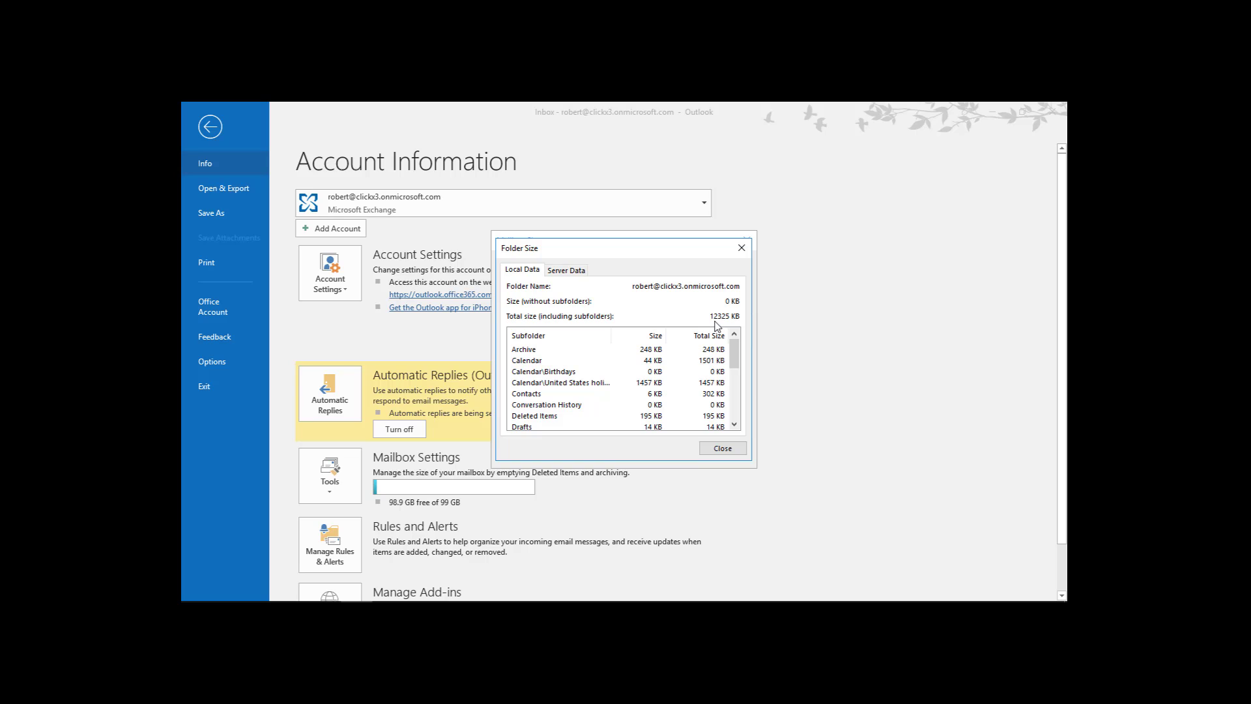
{"action": "left_click", "coordinate": [578, 276]}
{"action": "left_click", "coordinate": [722, 449]}
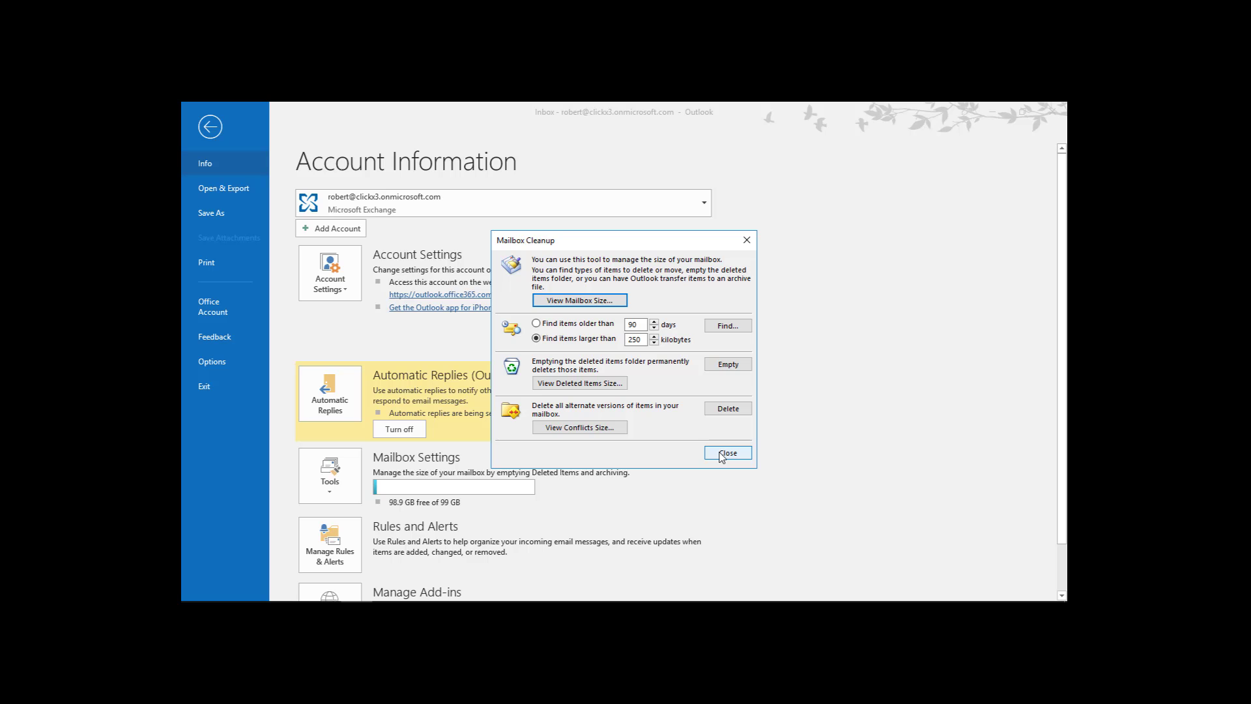
{"action": "left_click", "coordinate": [723, 454]}
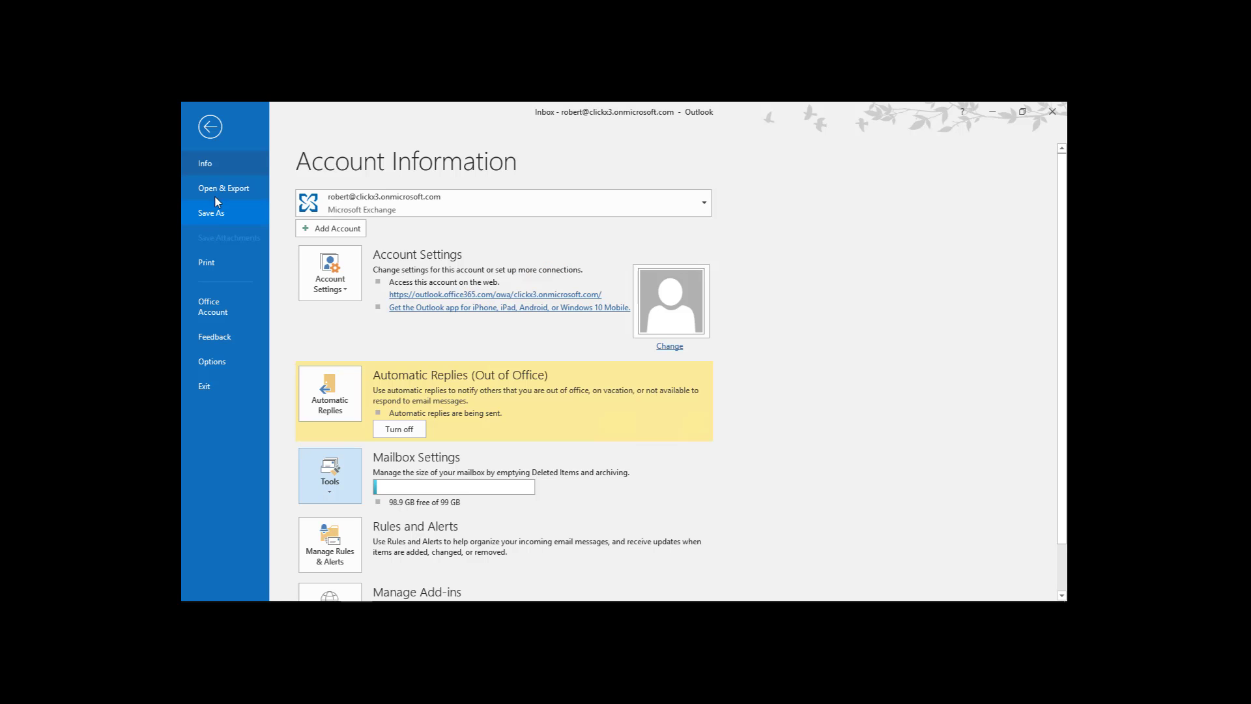
Open the Exchange account's offline settings and leave the email download slider at All.
{"action": "left_click", "coordinate": [210, 127]}
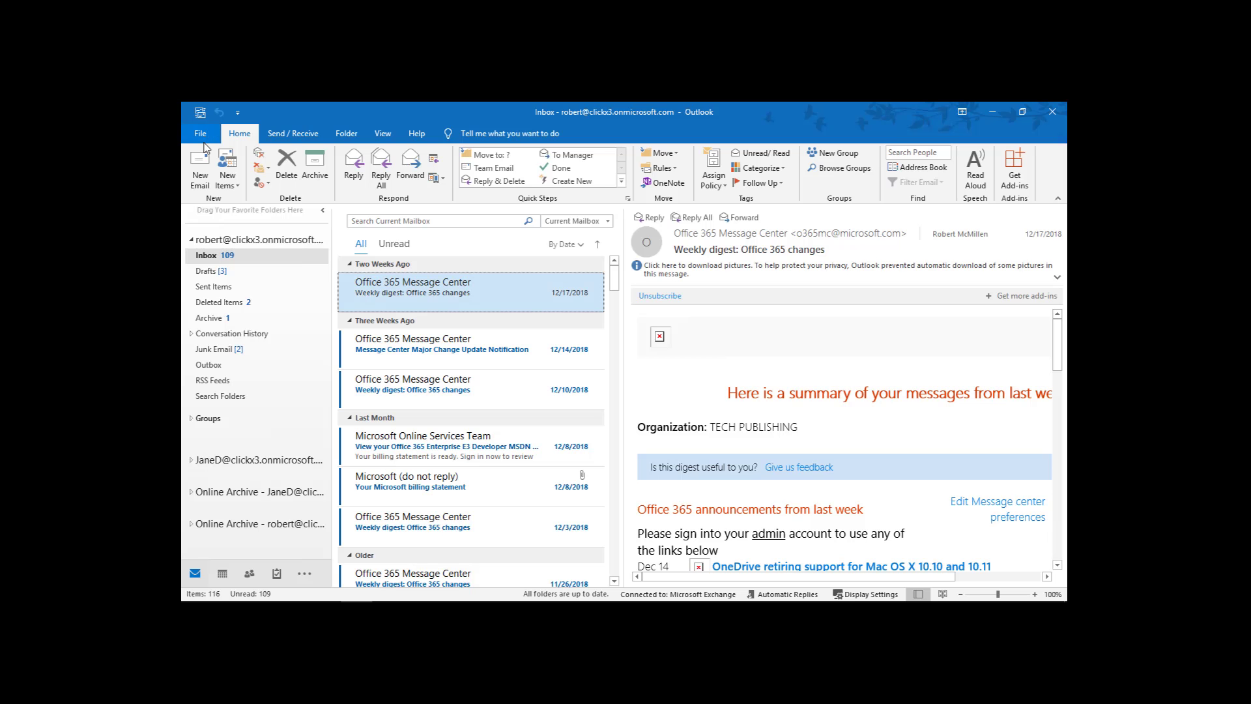
{"action": "left_click", "coordinate": [202, 136]}
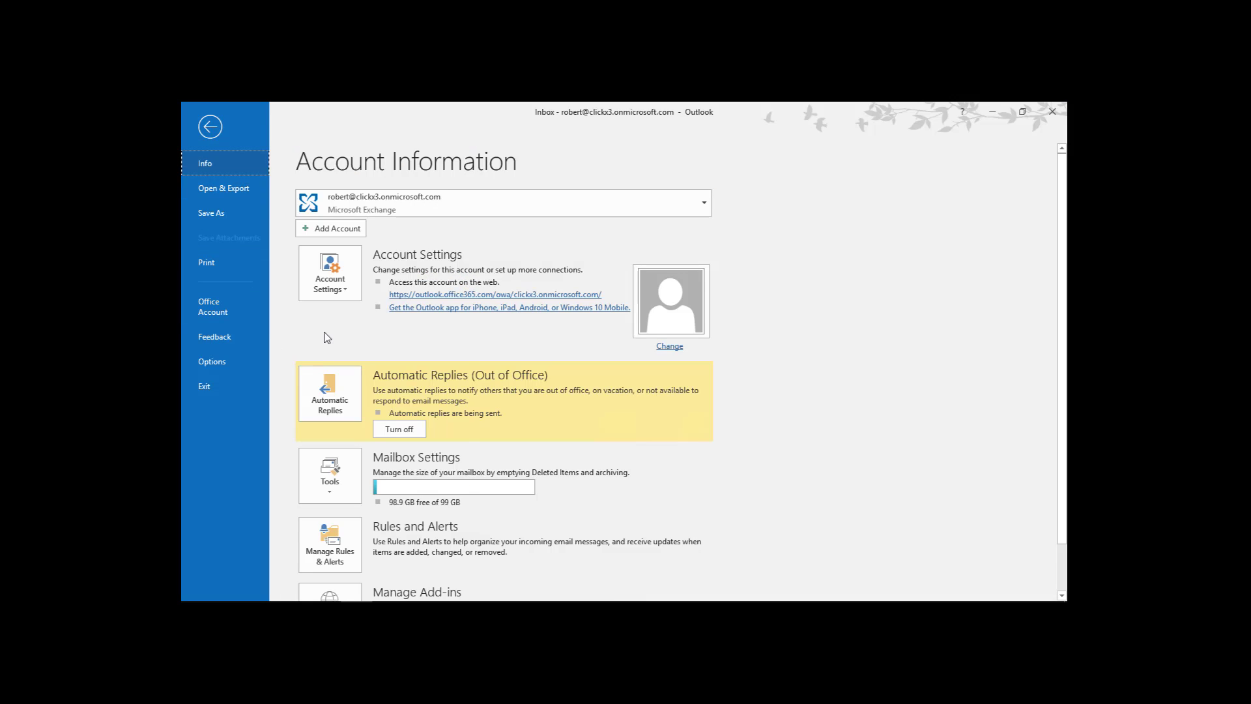
{"action": "left_click", "coordinate": [334, 279]}
{"action": "left_click", "coordinate": [363, 333]}
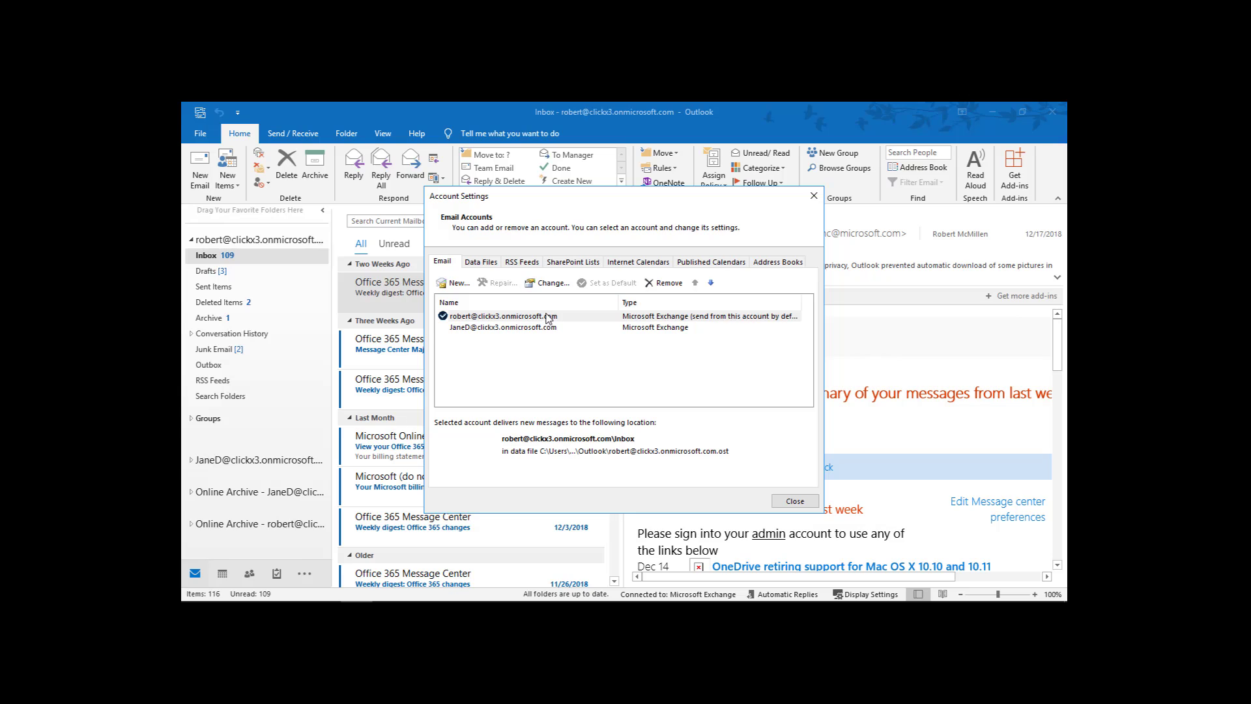
{"action": "double_click", "coordinate": [547, 318]}
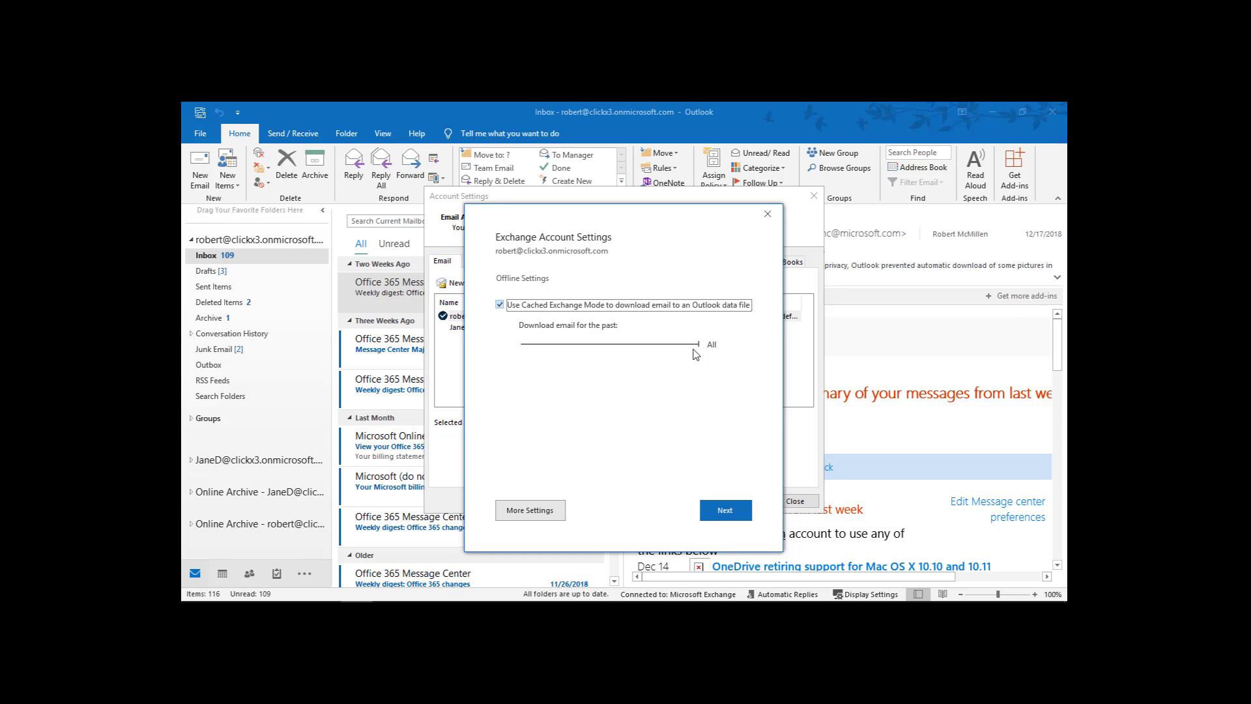
{"action": "left_click_drag", "start_coordinate": [699, 345], "coordinate": [611, 357]}
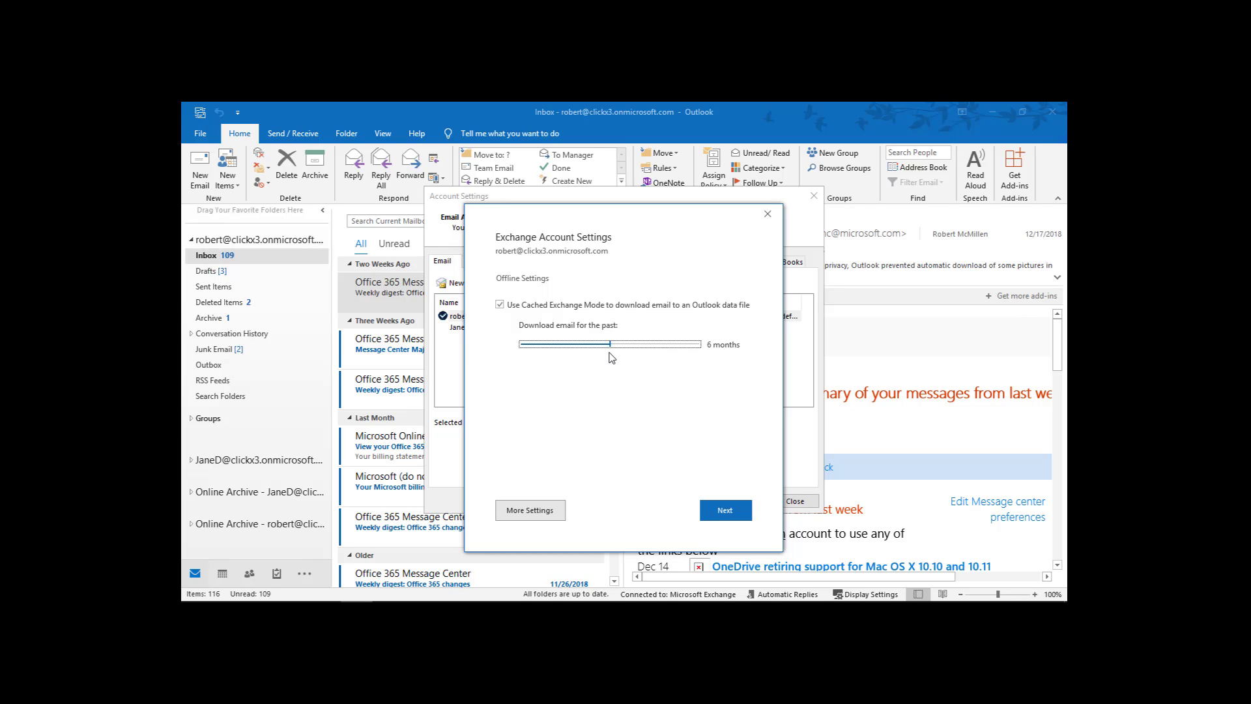
{"action": "left_click_drag", "start_coordinate": [612, 357], "coordinate": [716, 364]}
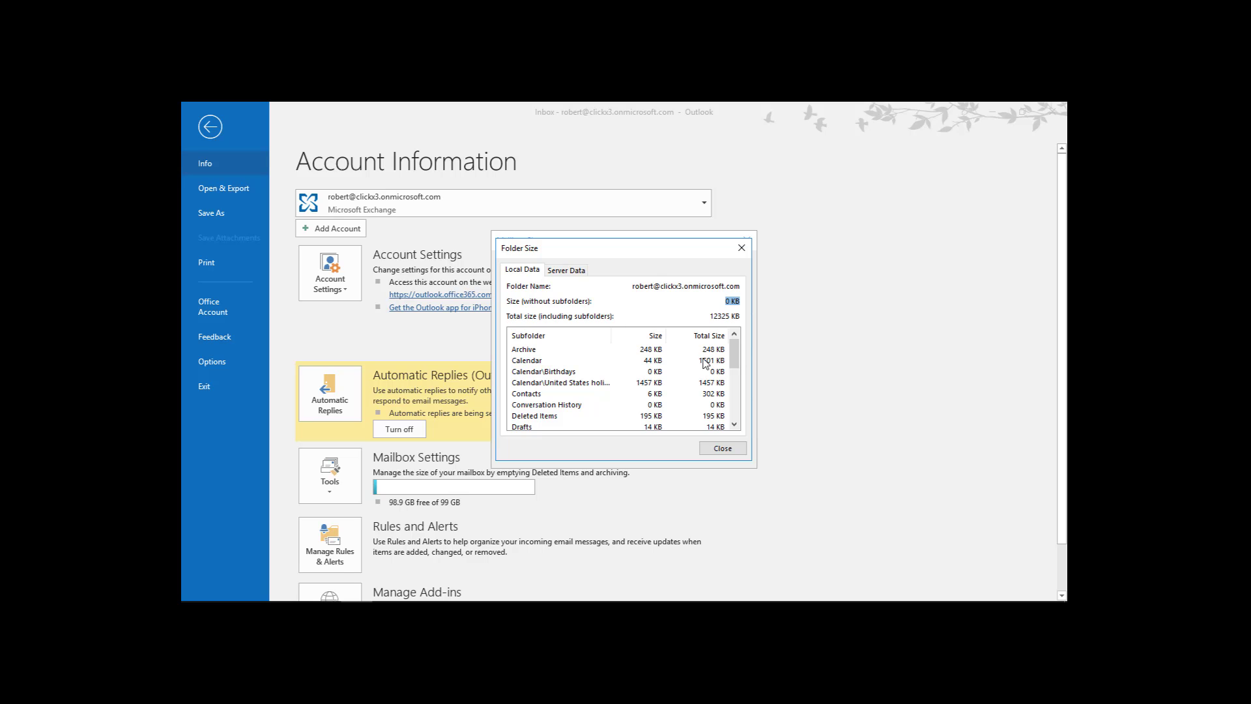
Scroll through the Local Data folder sizes, then close the Folder Size report.
{"action": "left_click_drag", "start_coordinate": [738, 355], "coordinate": [754, 335]}
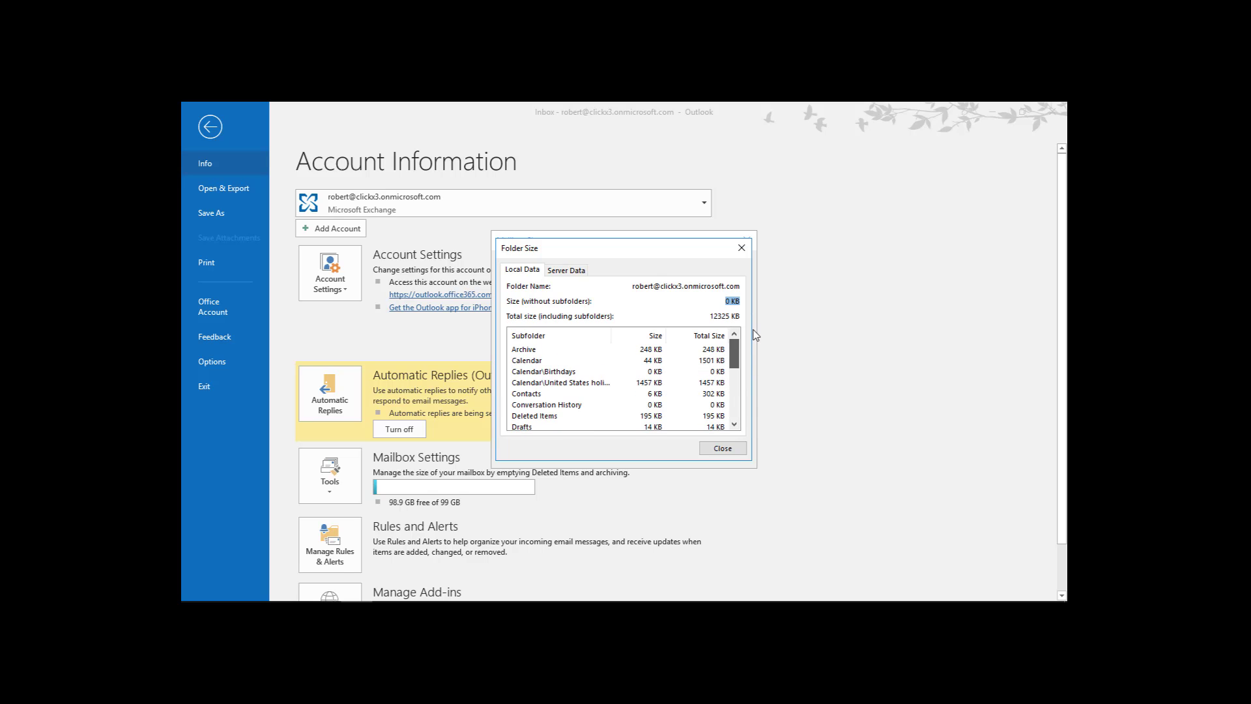
{"action": "left_click", "coordinate": [581, 373]}
{"action": "left_click", "coordinate": [570, 394]}
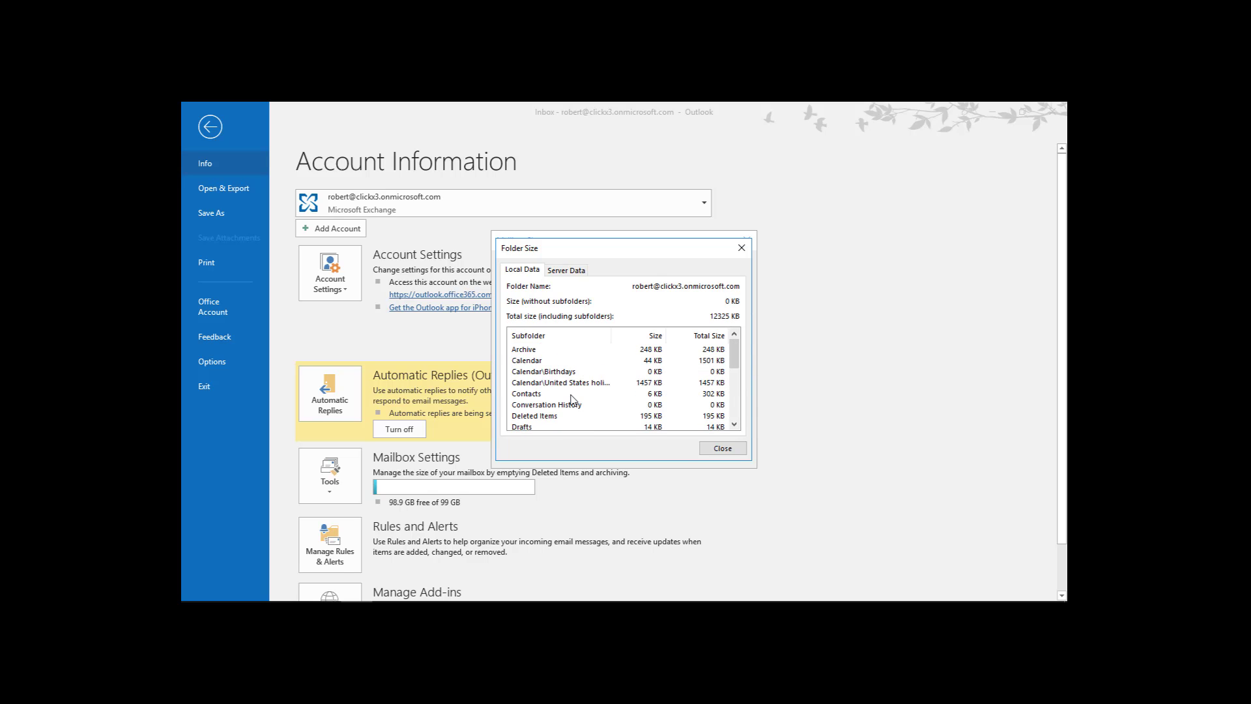
{"action": "left_click", "coordinate": [732, 453]}
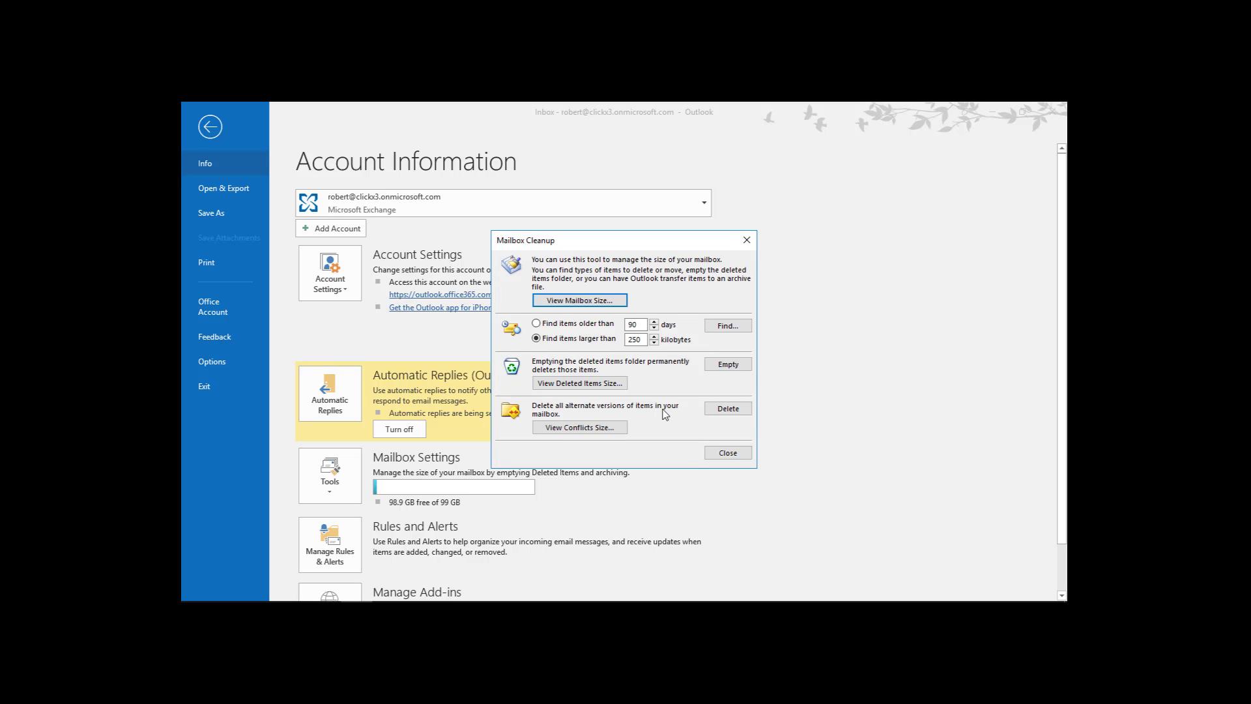